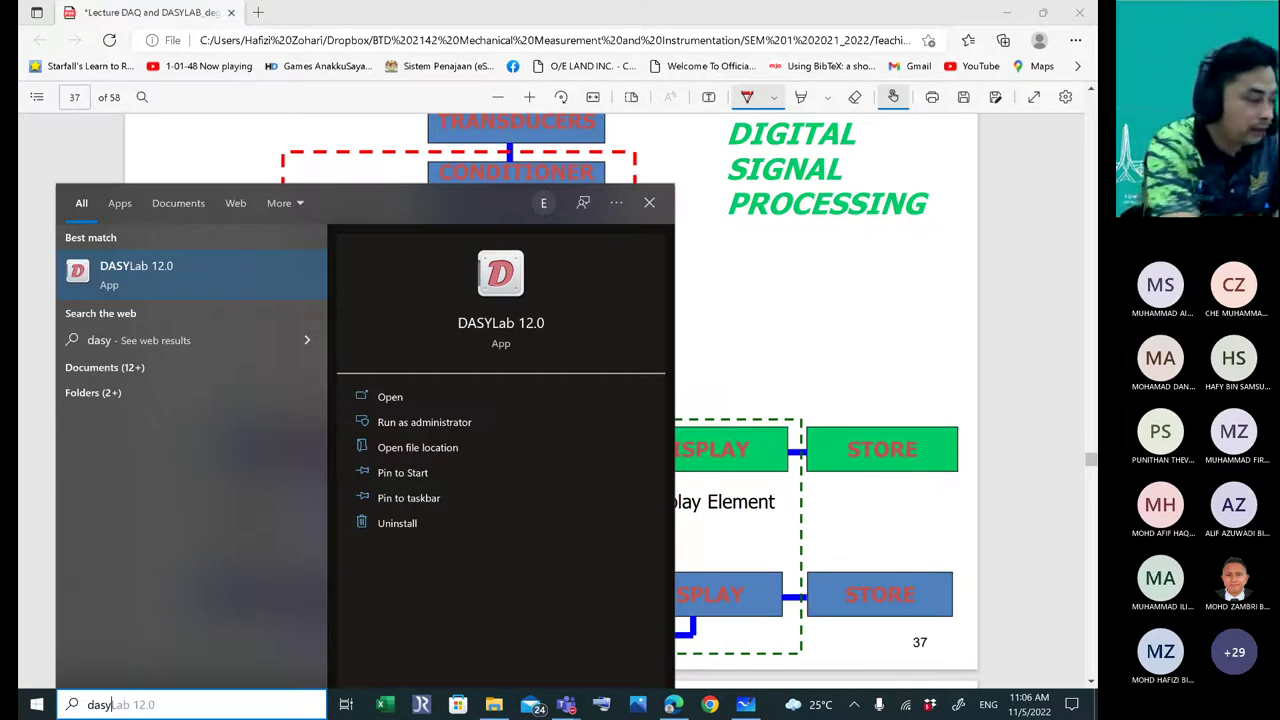
# - Launch DASYLab 12.0 and bring its worksheet window to the front
pyautogui.press('Return')
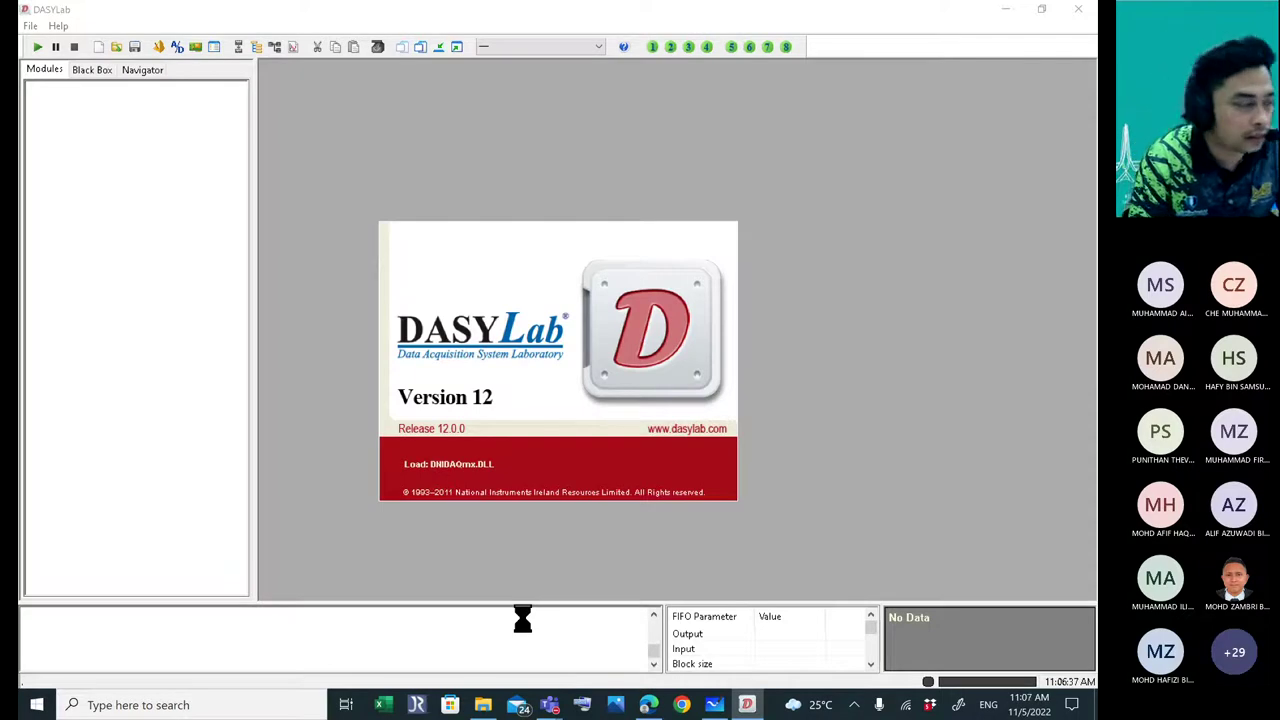
pyautogui.hotkey('alt', 'Tab')
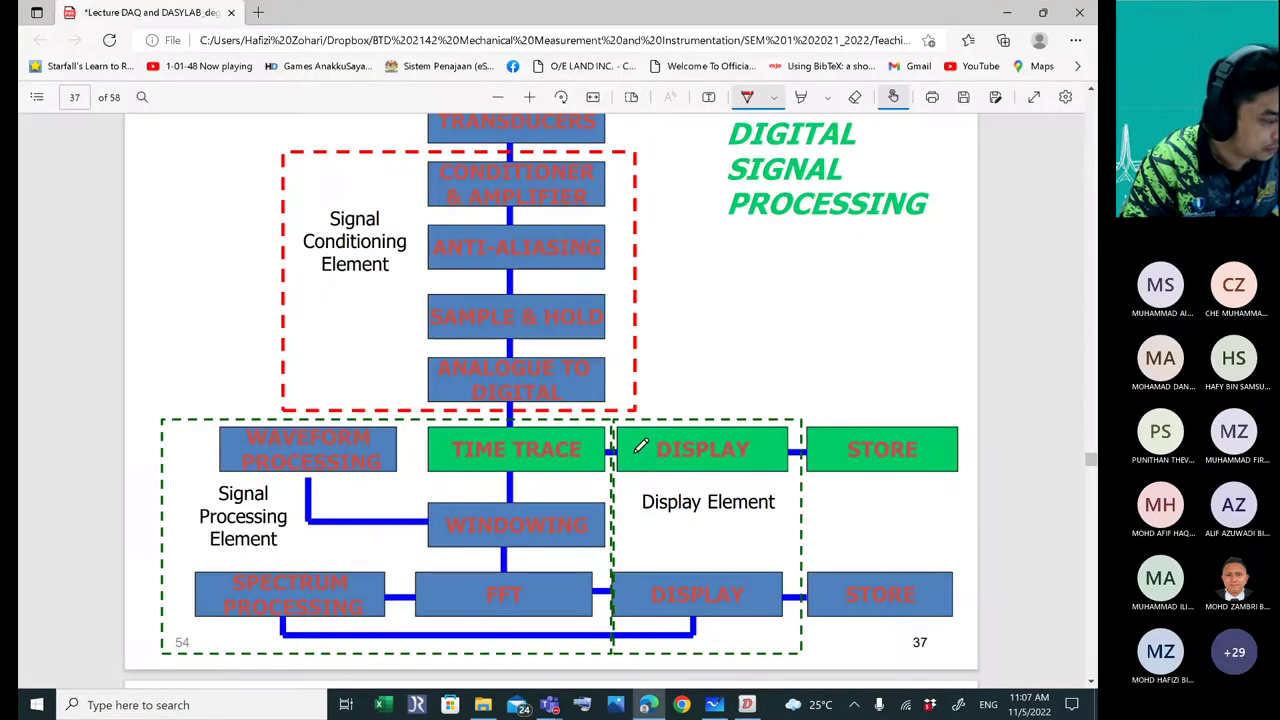
pyautogui.click(746, 705)
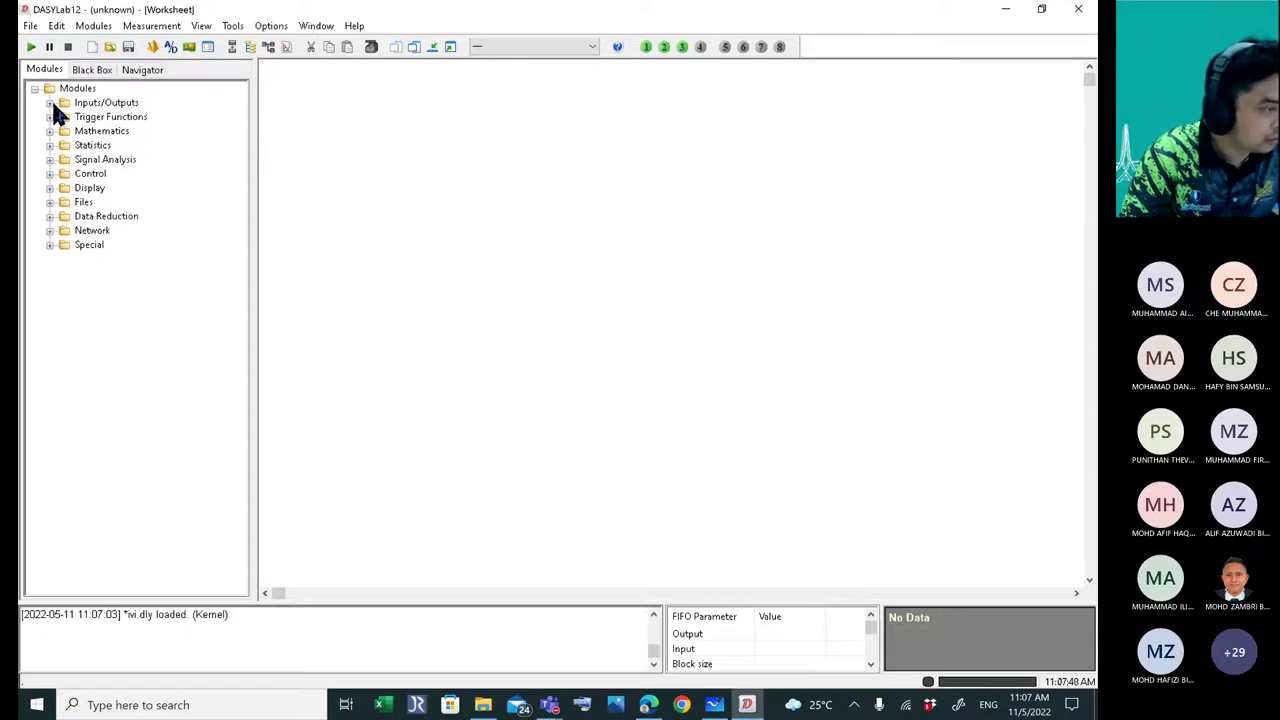
# - Look into the Inputs/Outputs module group and expand the Control group in the module tree
pyautogui.click(49, 102)
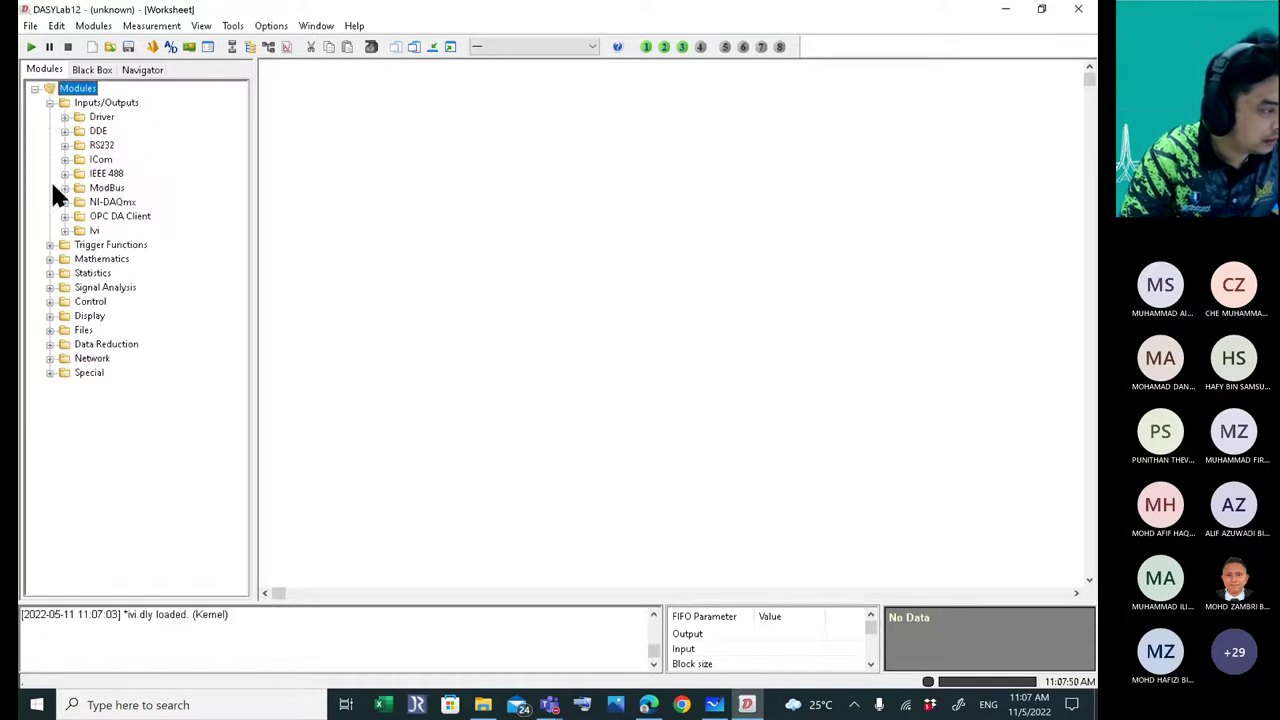
pyautogui.click(49, 102)
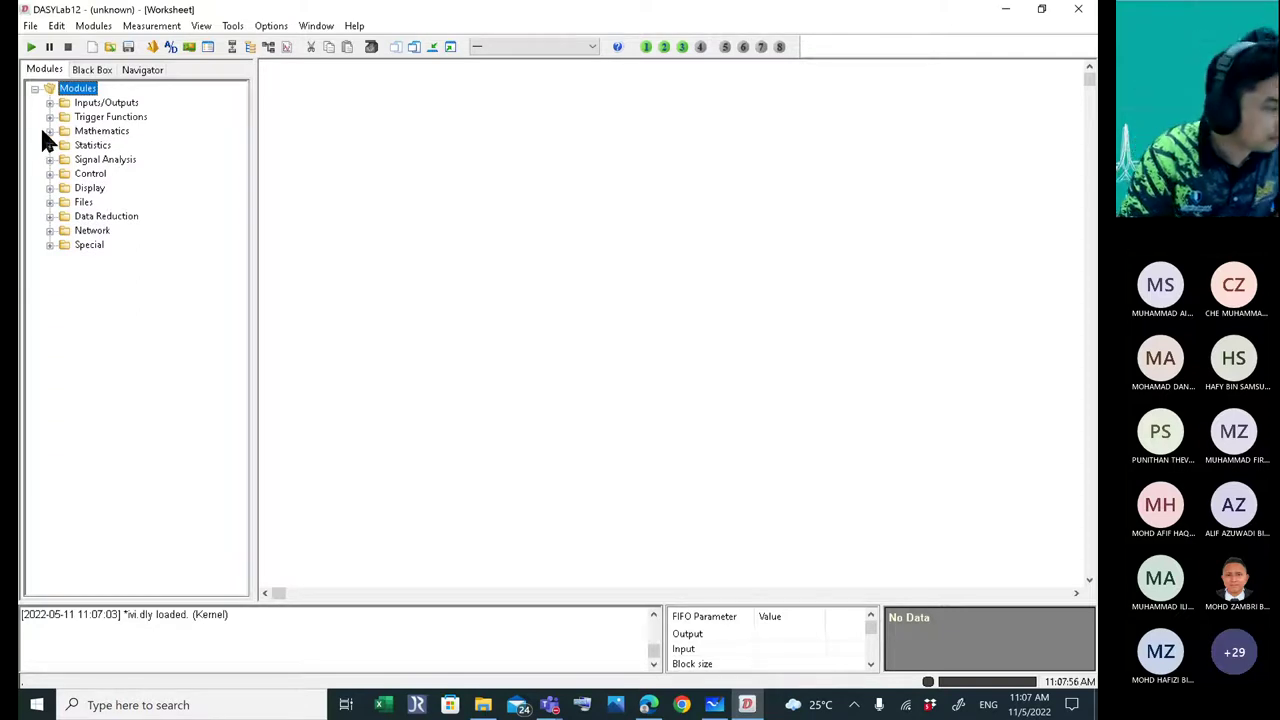
pyautogui.click(49, 173)
# - Place a trial Generator module with amplitude and frequency modulation on the worksheet, and delete it again
pyautogui.moveTo(94, 188); pyautogui.dragTo(350, 225)
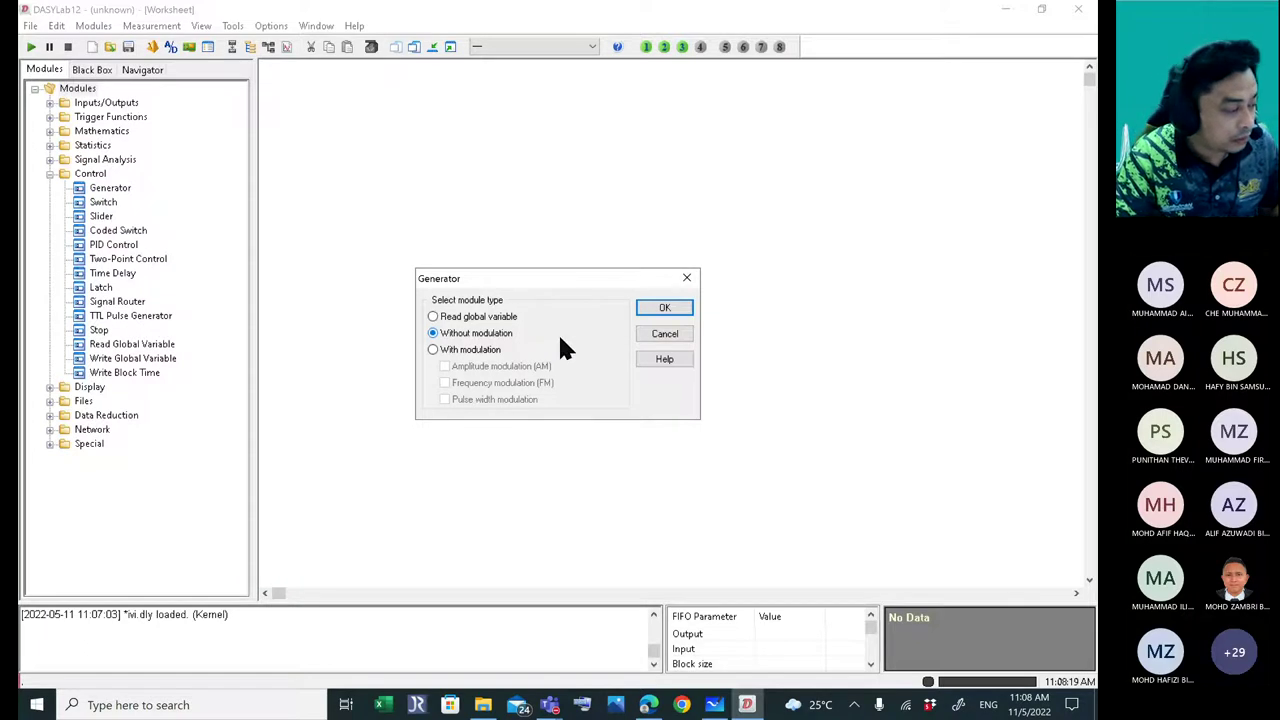
pyautogui.press('Up')
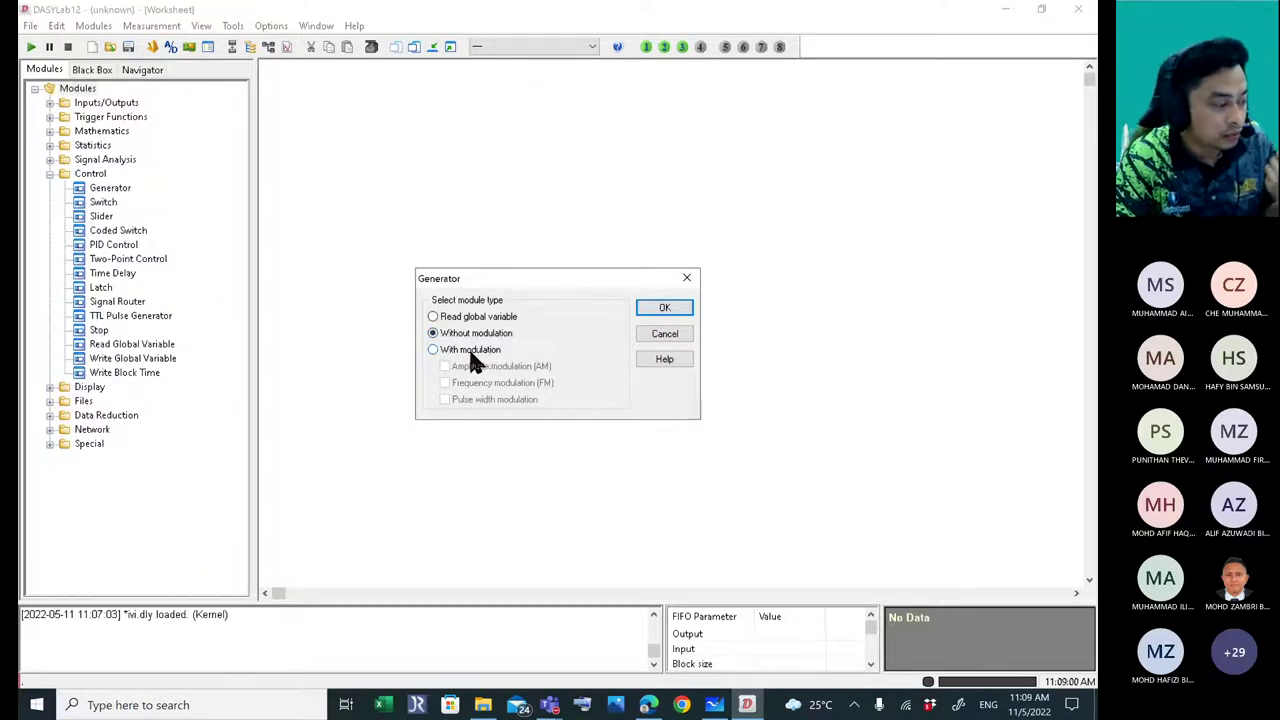
pyautogui.click(438, 351)
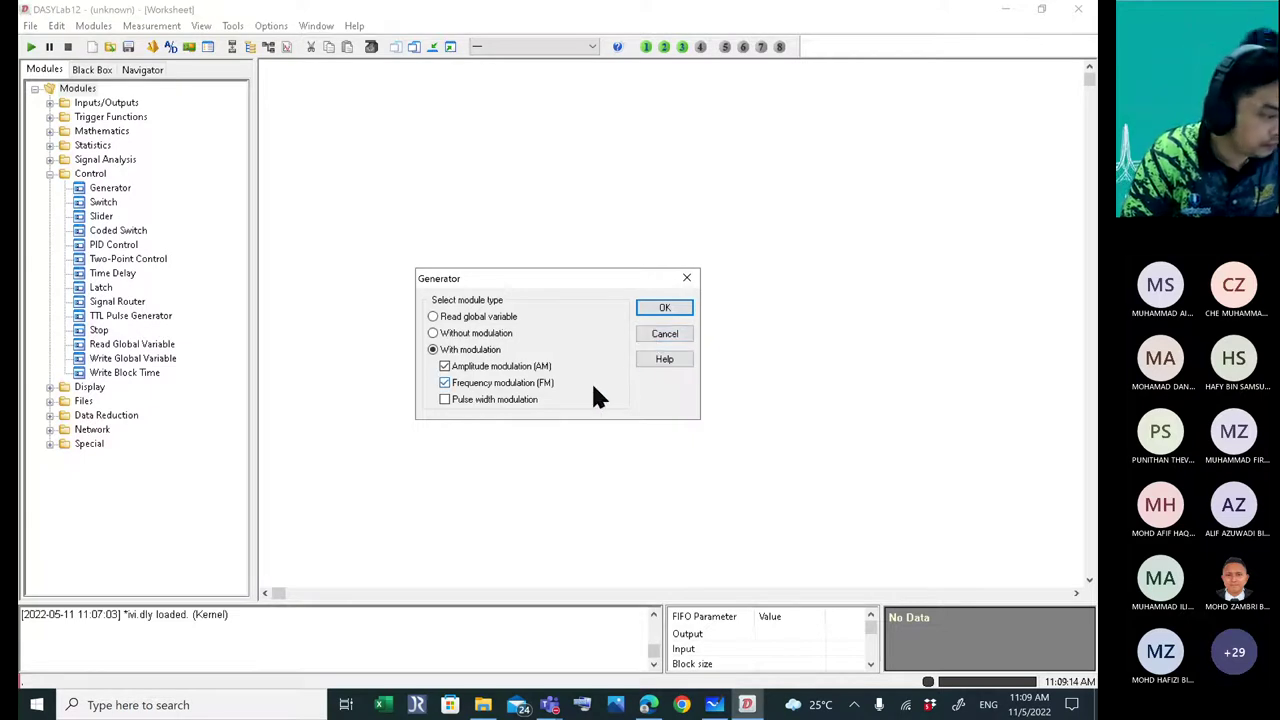
pyautogui.click(651, 311)
pyautogui.moveTo(386, 222); pyautogui.dragTo(525, 216)
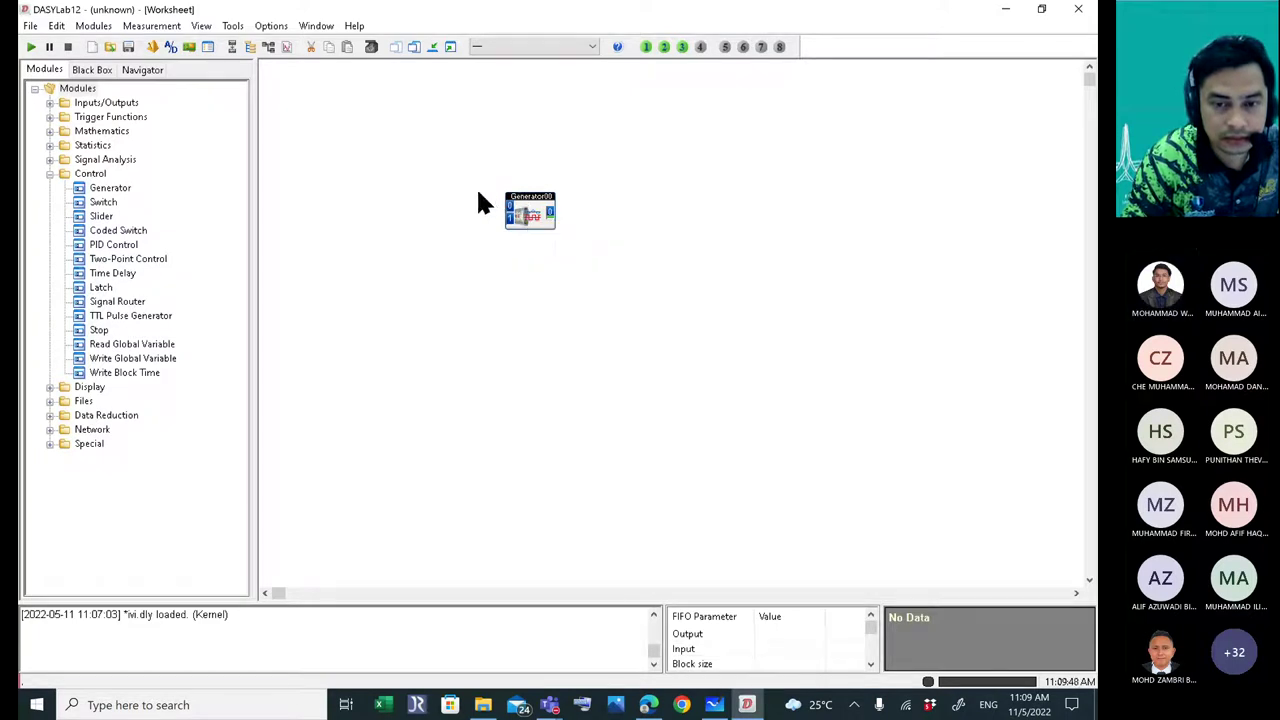
pyautogui.moveTo(455, 164); pyautogui.dragTo(562, 240)
pyautogui.click(546, 384)
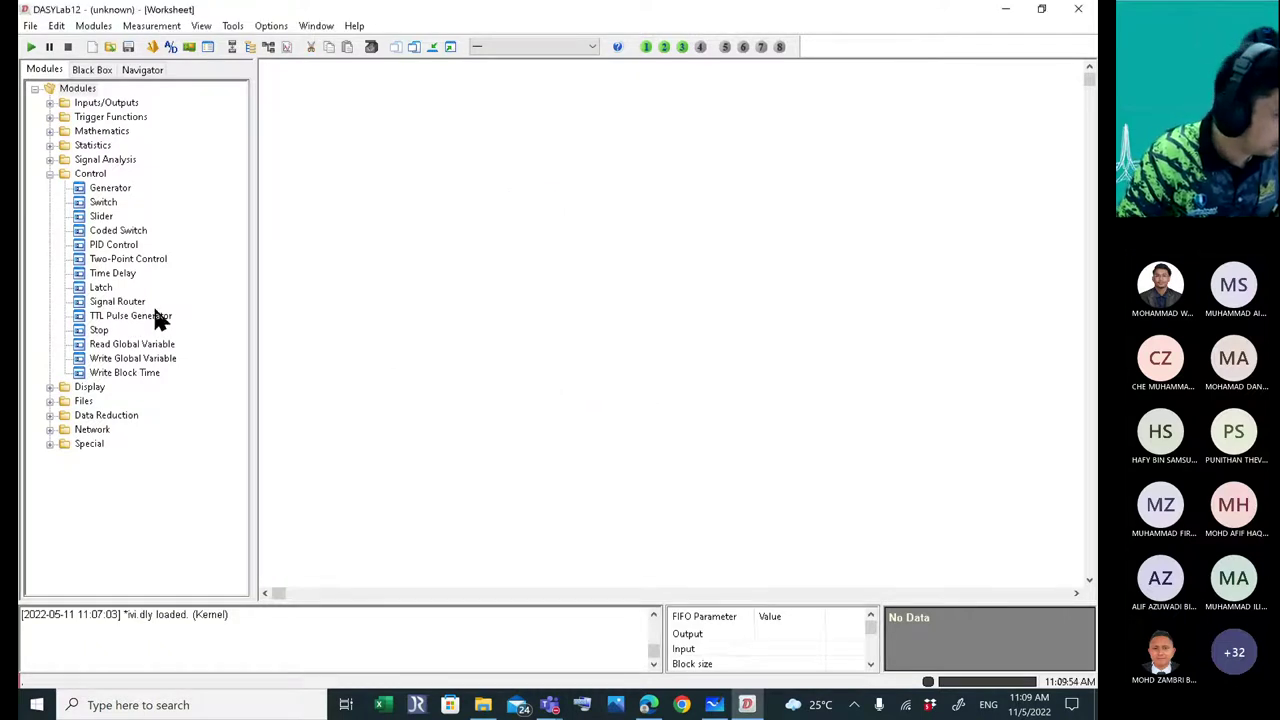
# - Add a Generator module with amplitude modulation (AM) and frequency modulation (FM) to the worksheet
pyautogui.click(100, 190)
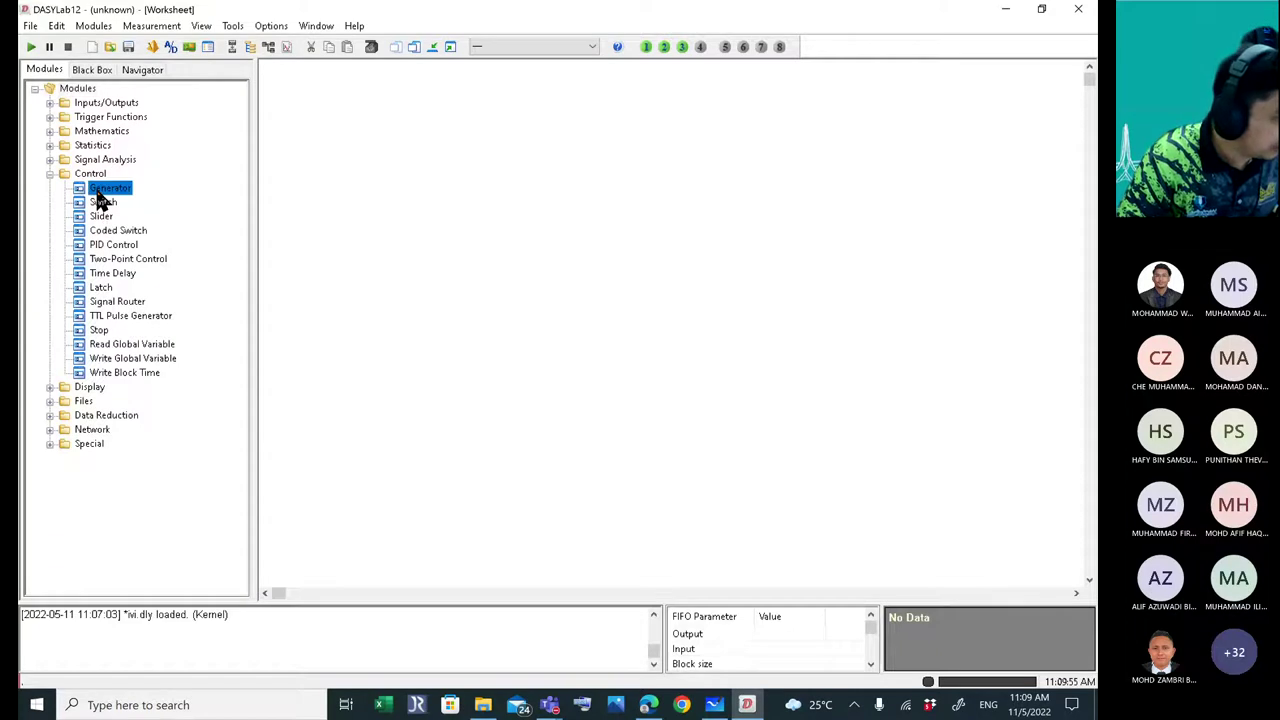
pyautogui.click(465, 355)
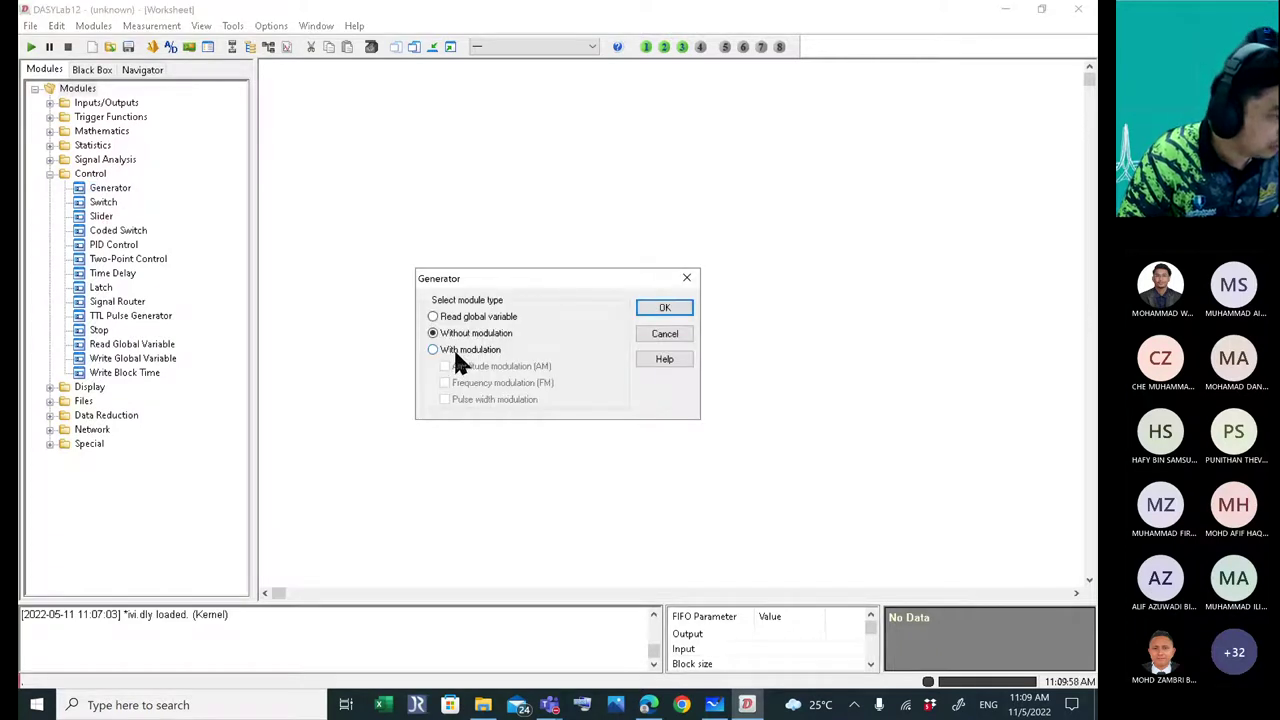
pyautogui.click(447, 353)
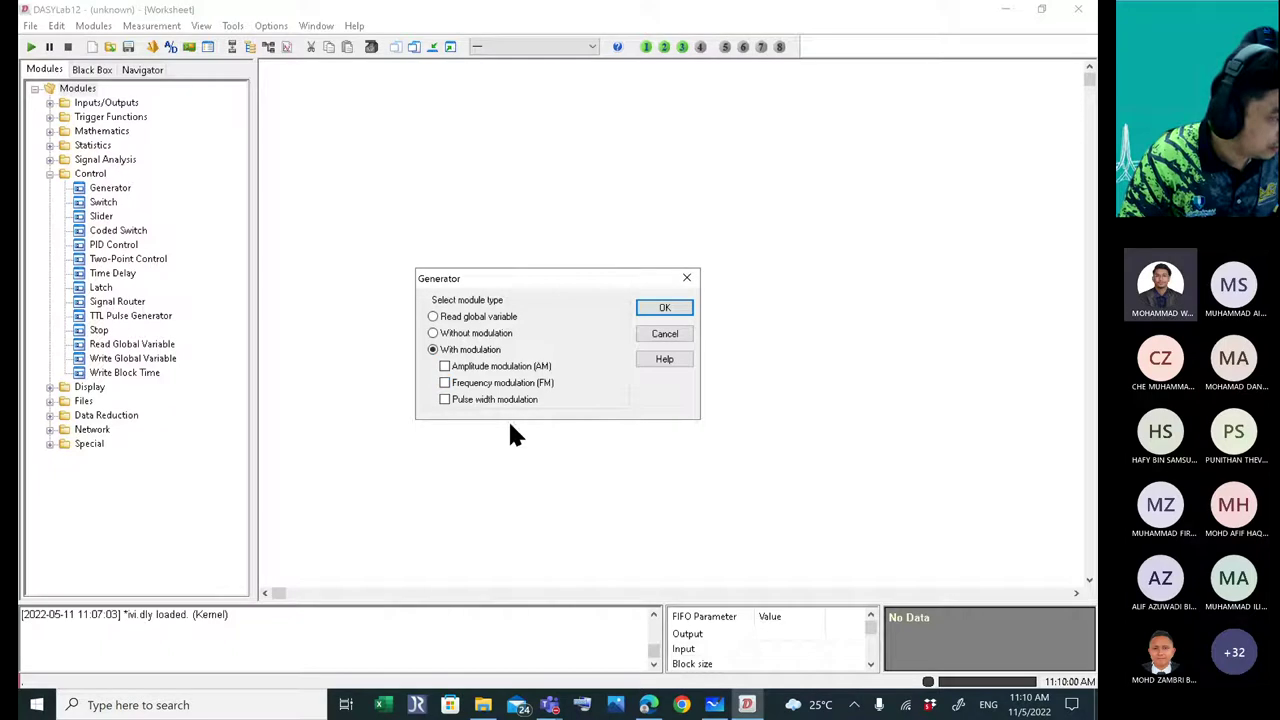
pyautogui.click(446, 368)
pyautogui.click(446, 384)
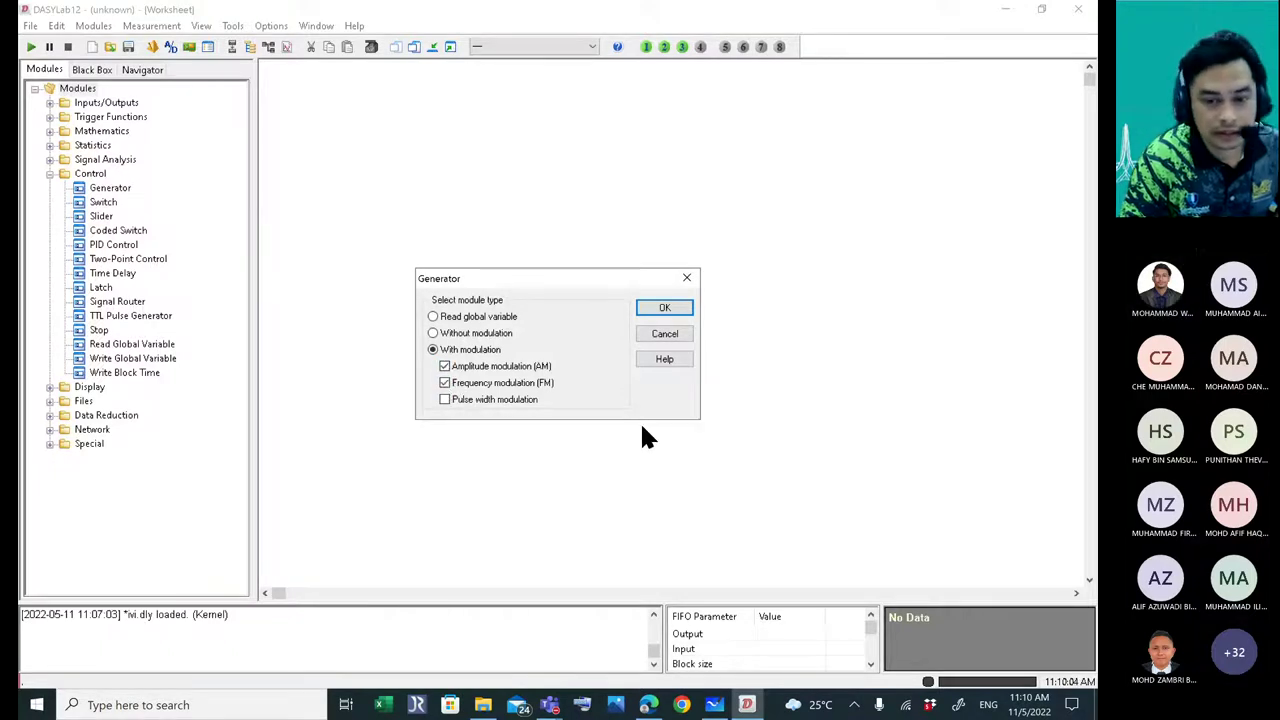
pyautogui.click(652, 305)
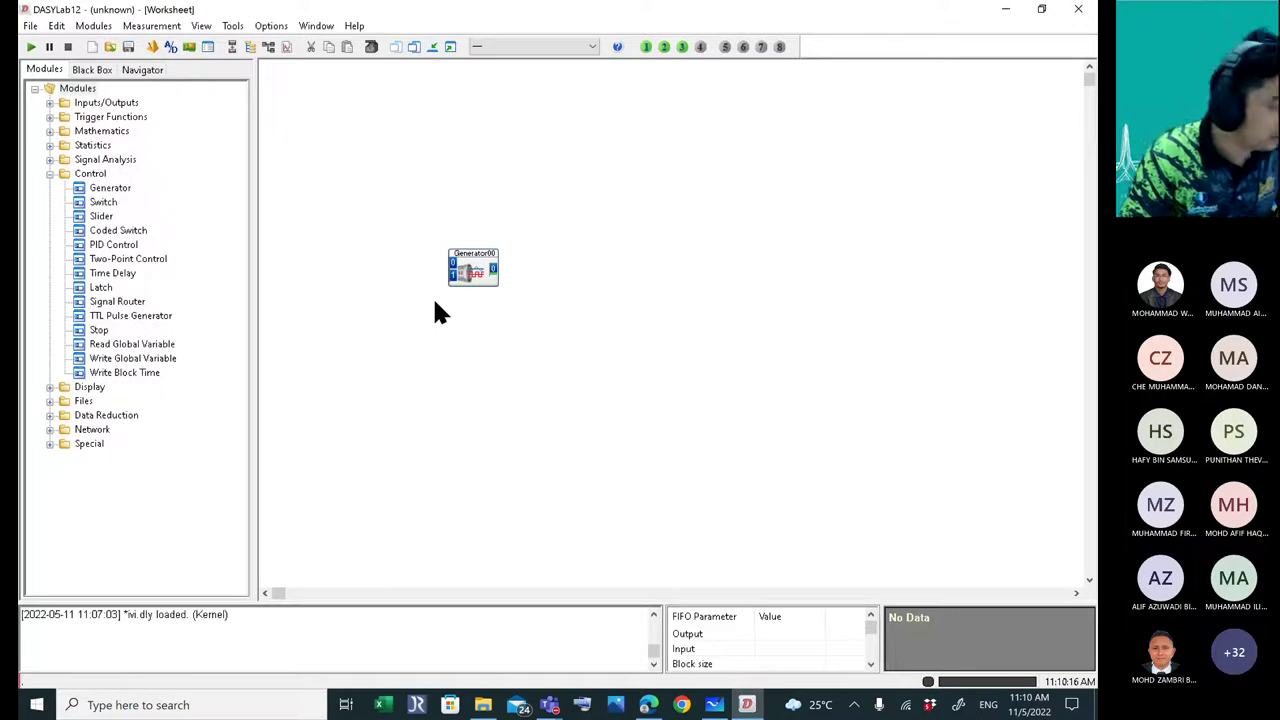
# - Place two Slider modules on the worksheet, one above the other, on the generator's input side
pyautogui.click(100, 217)
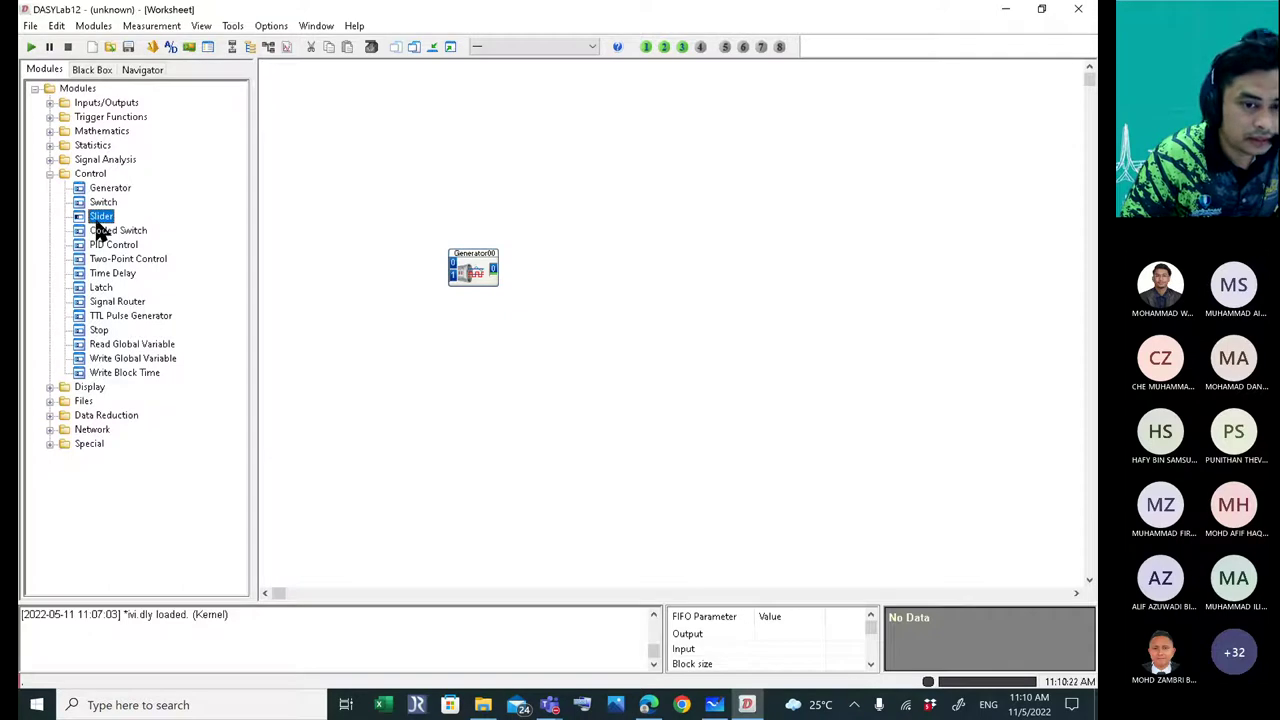
pyautogui.moveTo(98, 226); pyautogui.dragTo(330, 190)
pyautogui.moveTo(100, 220); pyautogui.dragTo(356, 308)
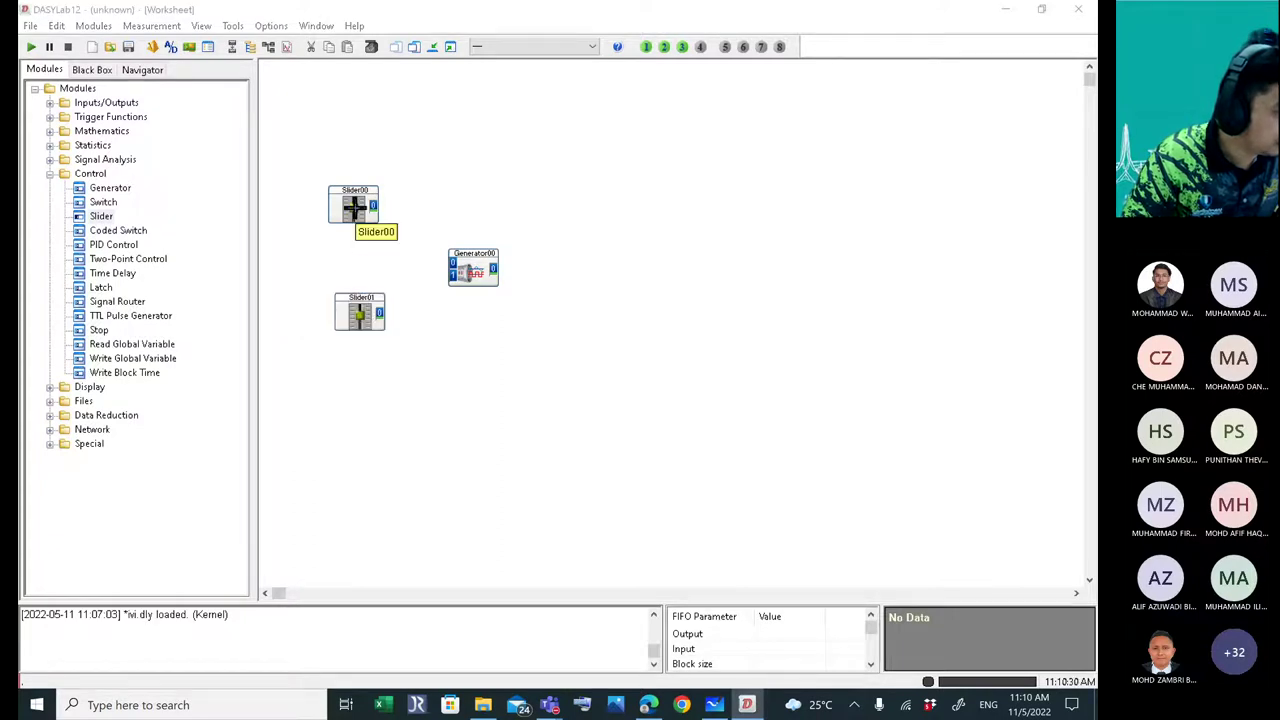
# - Name the upper slider module Amplitude and set its maximum value to 10, keeping V as the unit and the start value option off
pyautogui.doubleClick(355, 207)
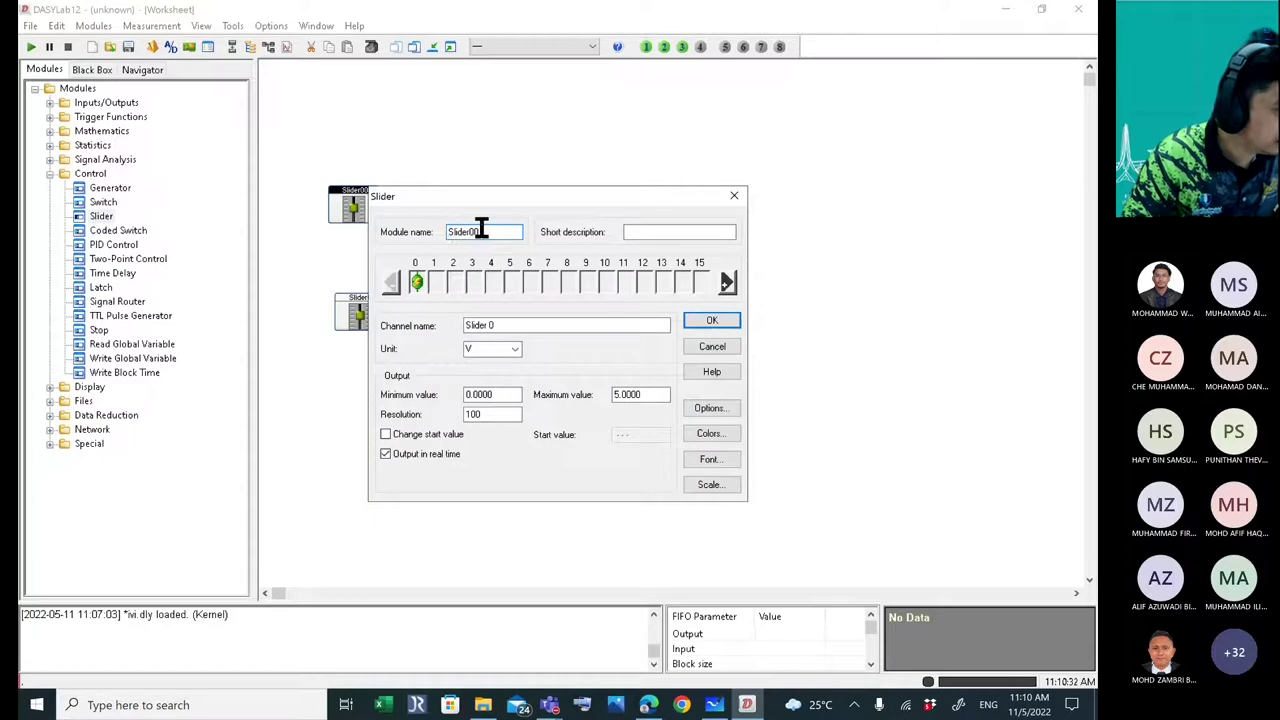
pyautogui.moveTo(477, 226); pyautogui.dragTo(413, 219)
pyautogui.write('Am')
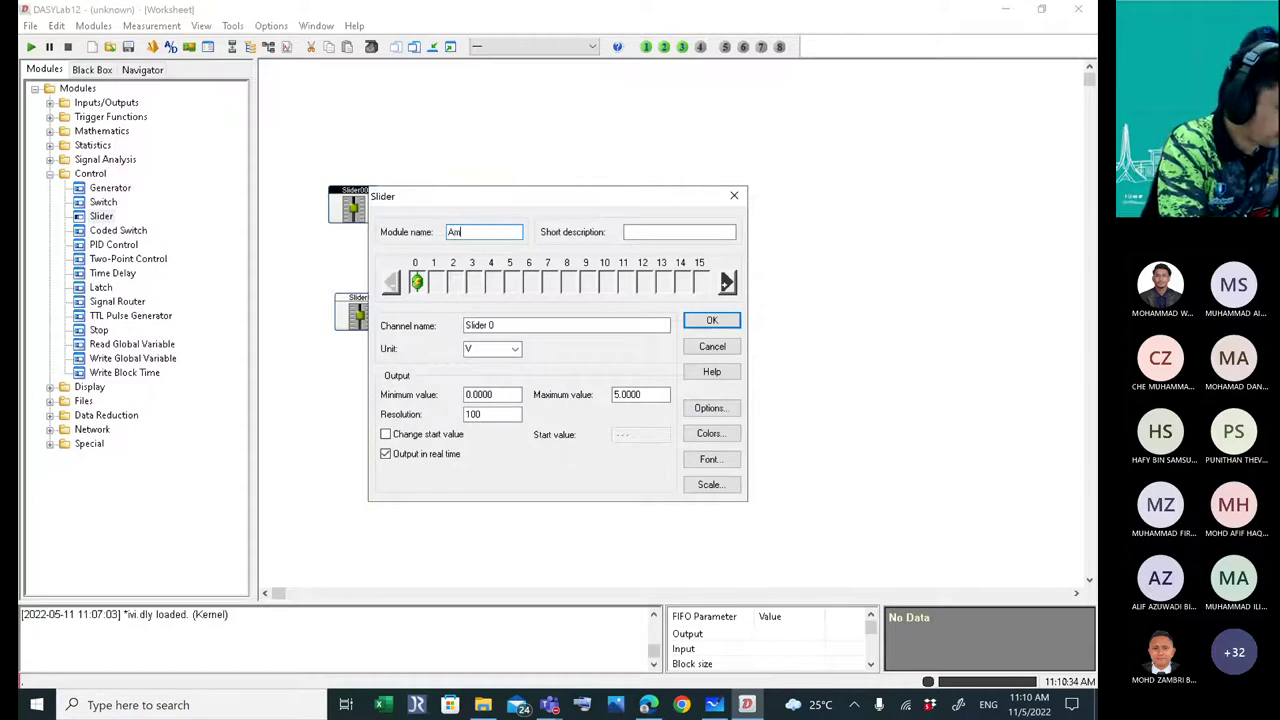
pyautogui.write('plitude')
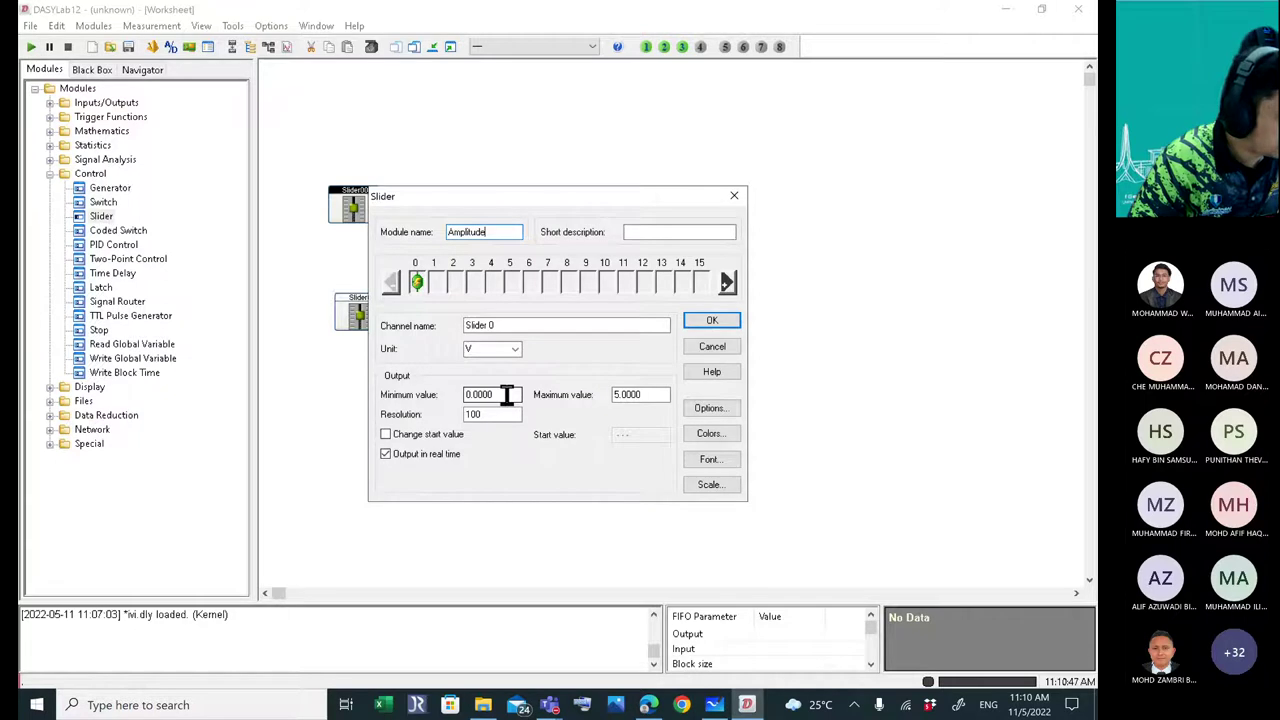
pyautogui.moveTo(651, 395); pyautogui.dragTo(590, 397)
pyautogui.write('10')
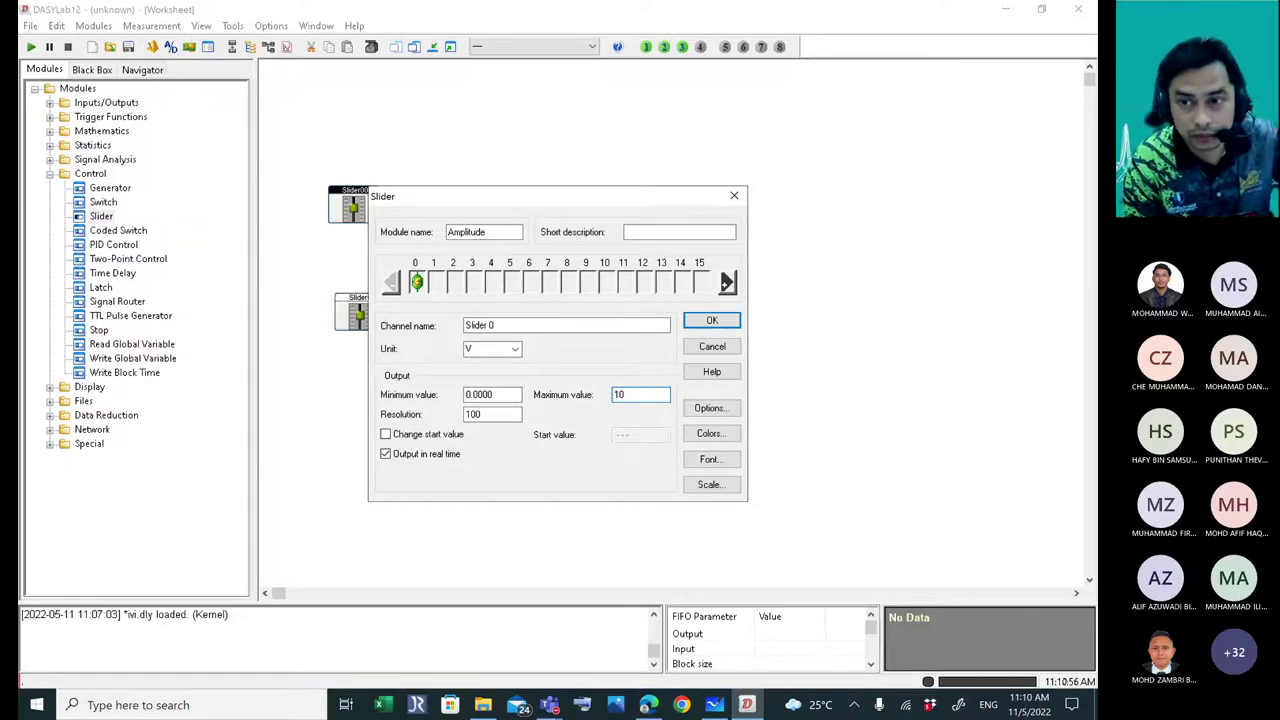
pyautogui.click(515, 350)
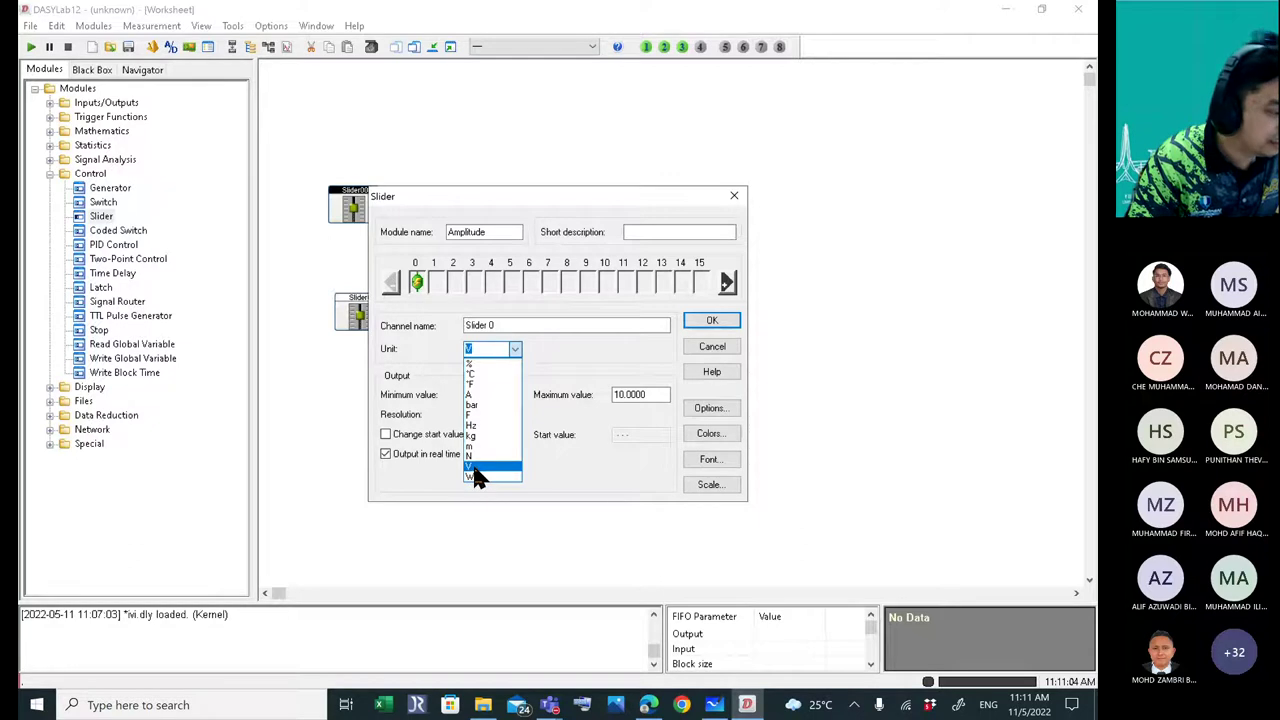
pyautogui.click(548, 425)
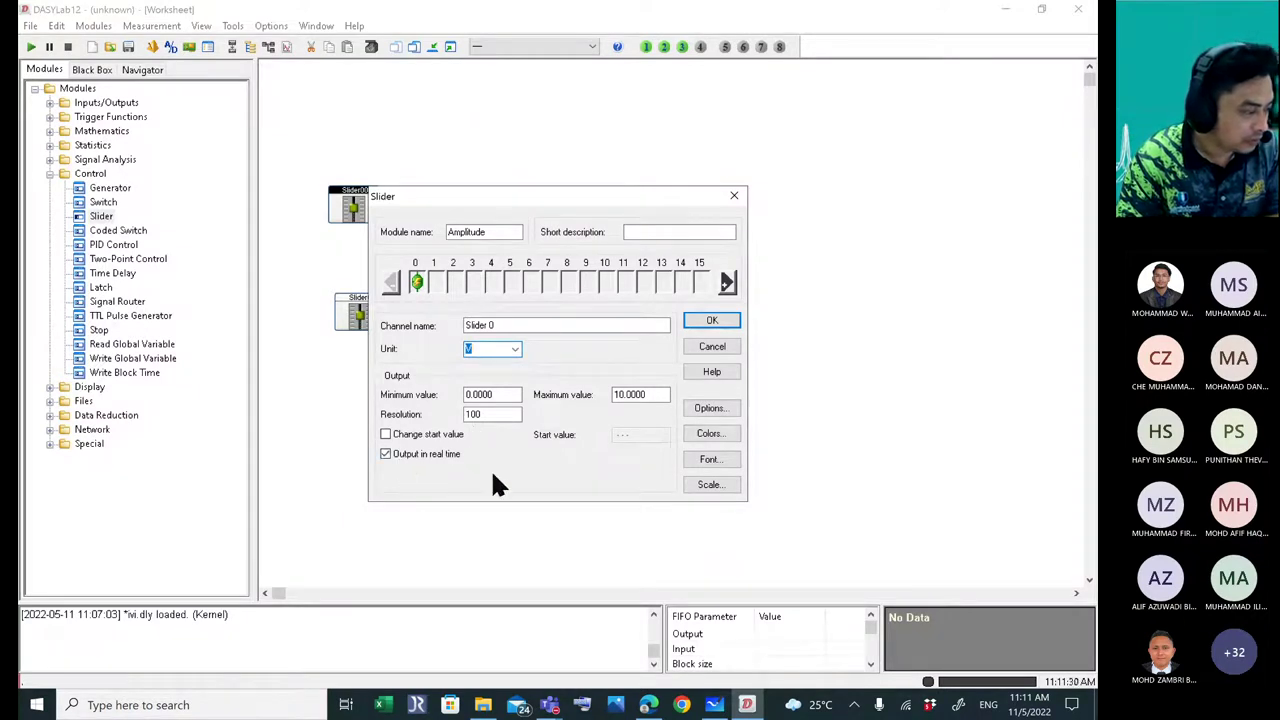
pyautogui.click(386, 434)
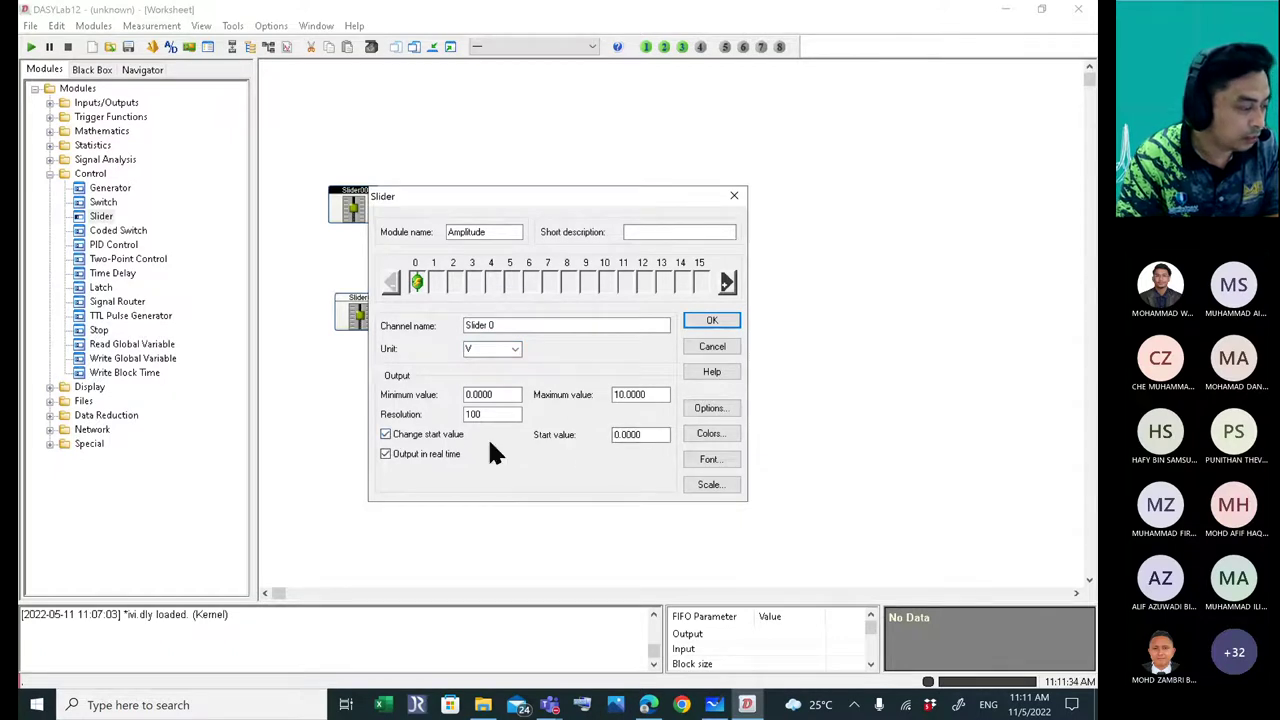
pyautogui.click(386, 434)
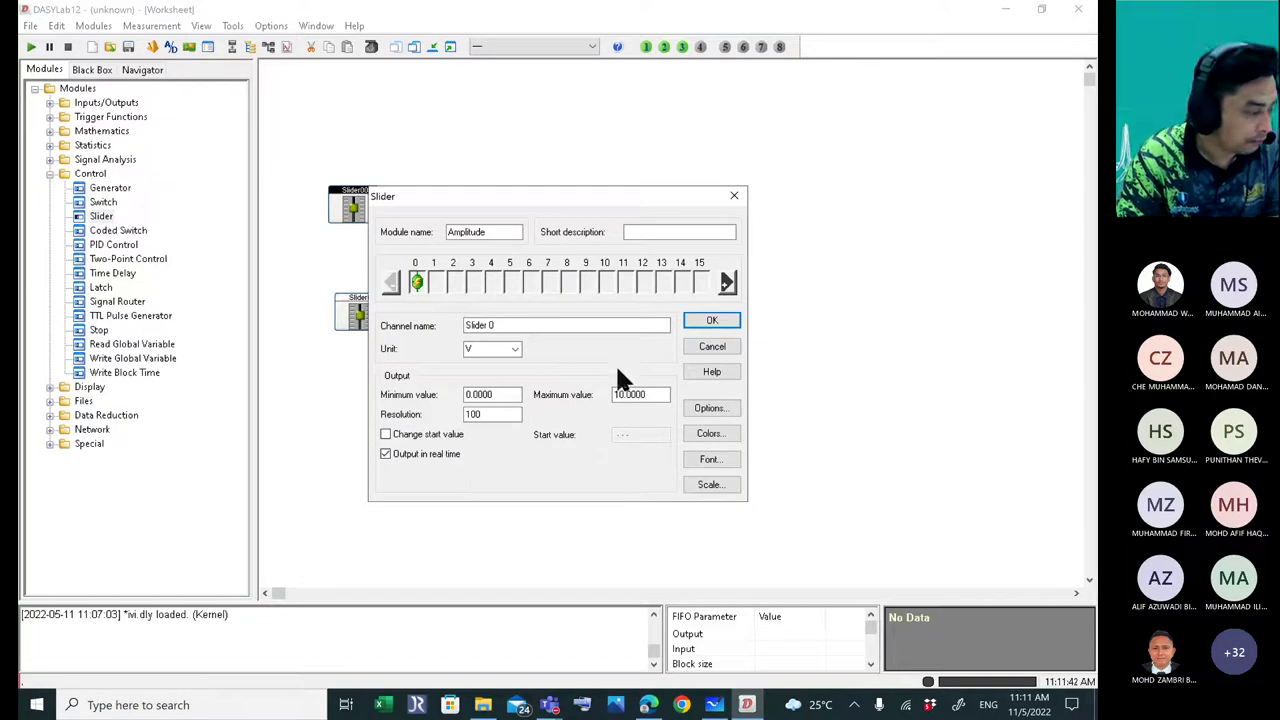
pyautogui.click(706, 321)
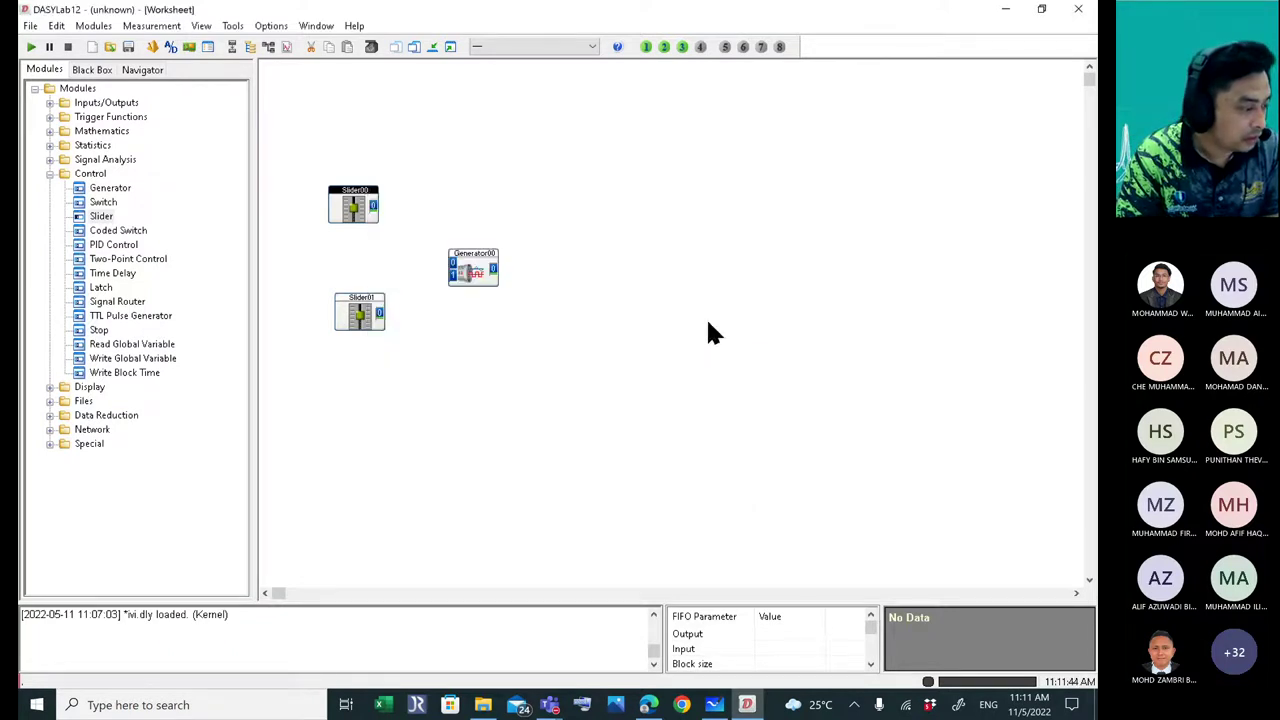
# - Name the lower slider module Frequency, with Hz as the unit and a maximum value of 100
pyautogui.doubleClick(358, 314)
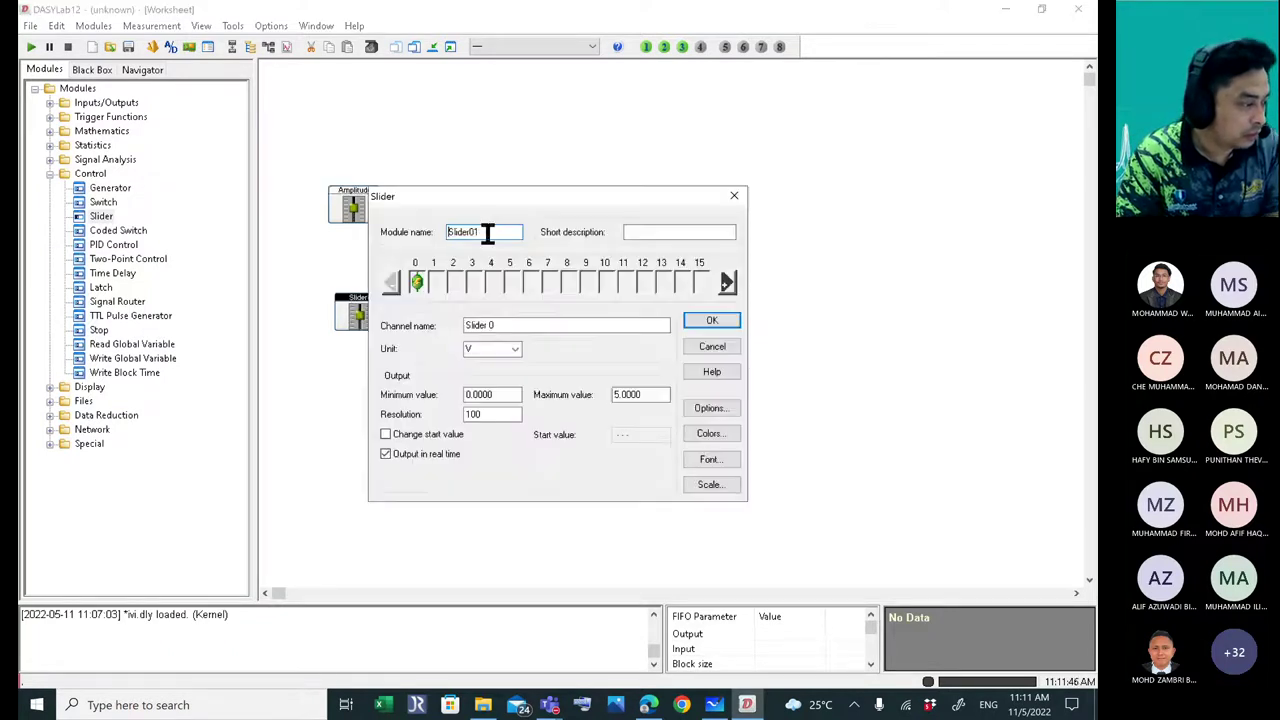
pyautogui.write('Frequency')
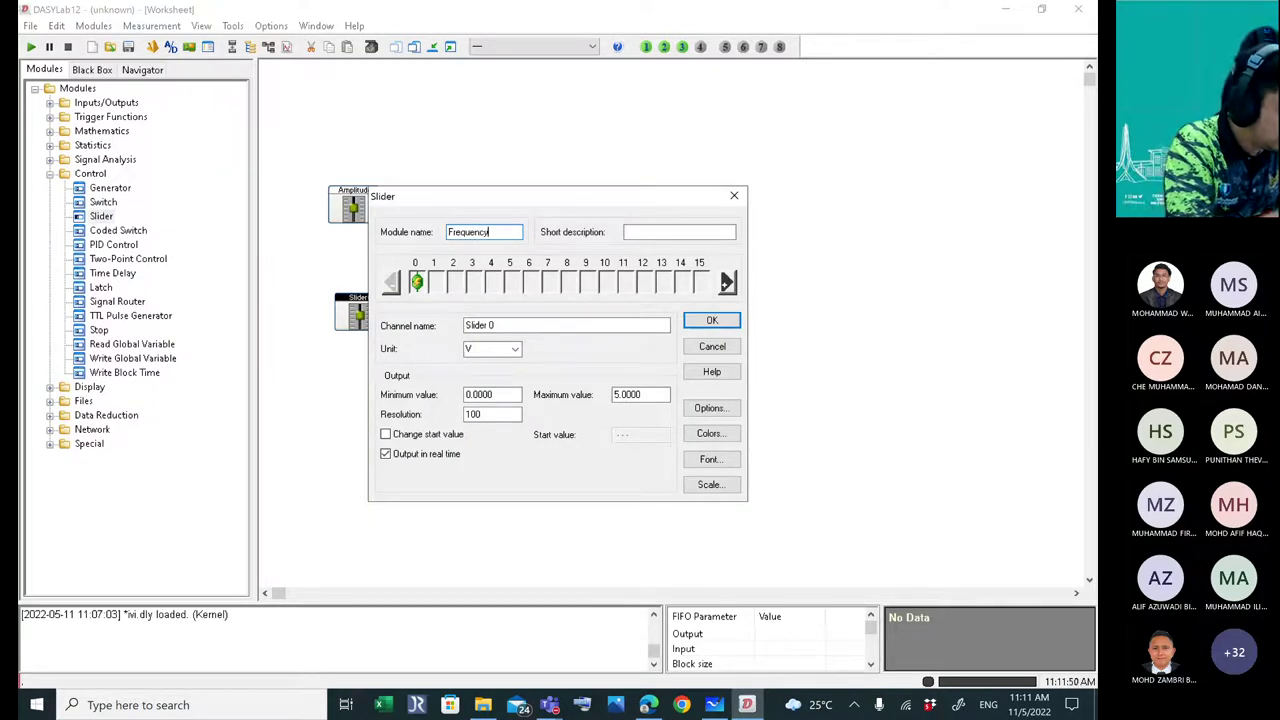
pyautogui.click(513, 350)
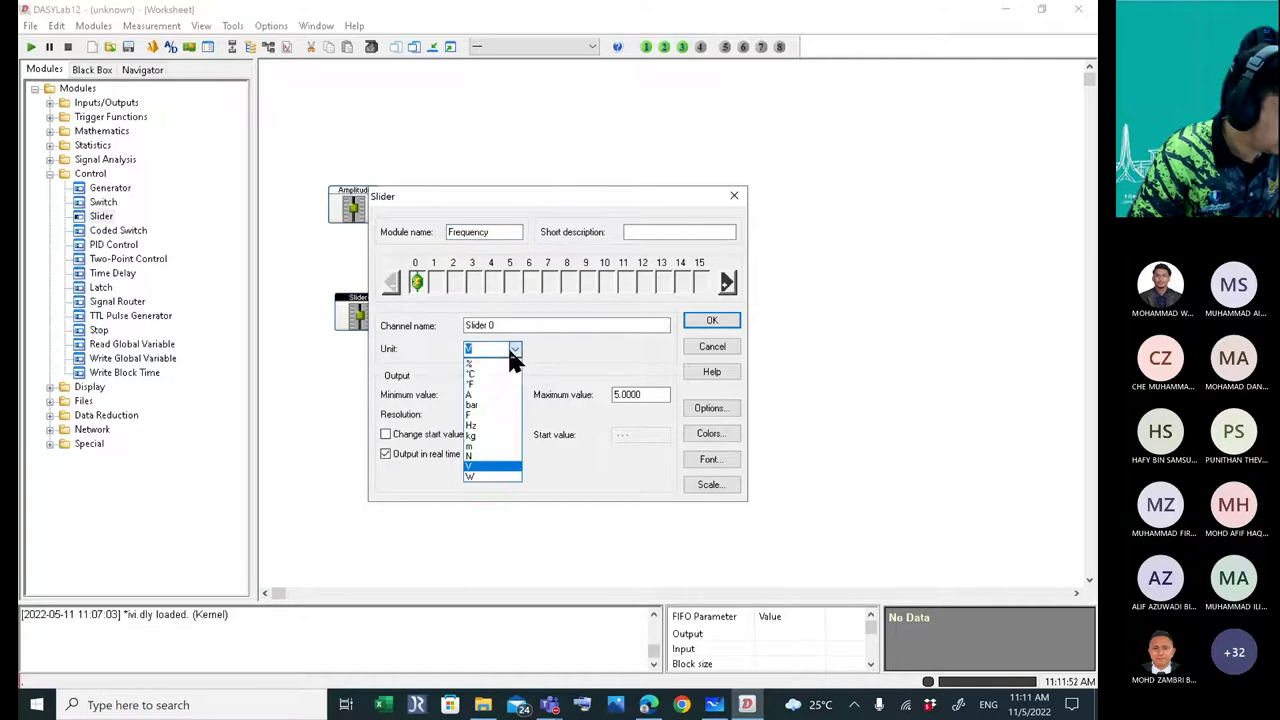
pyautogui.click(478, 427)
pyautogui.moveTo(655, 395); pyautogui.dragTo(604, 396)
pyautogui.write('100')
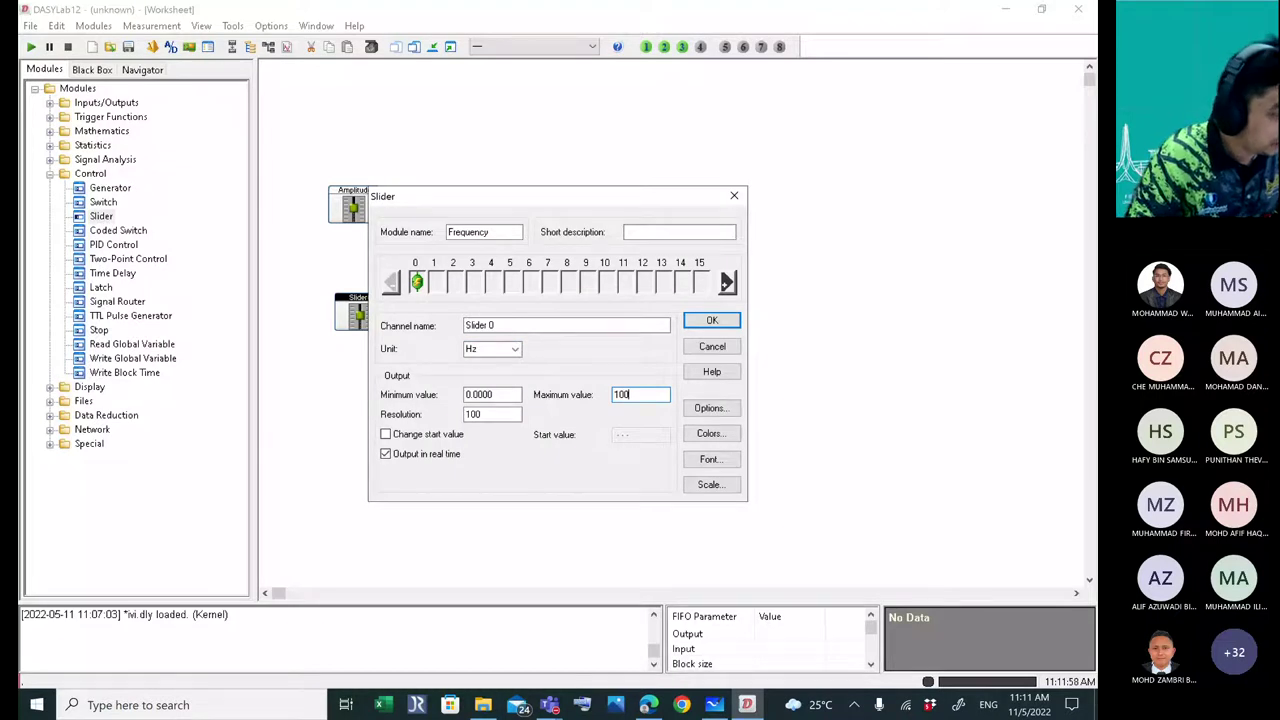
pyautogui.press('Tab')
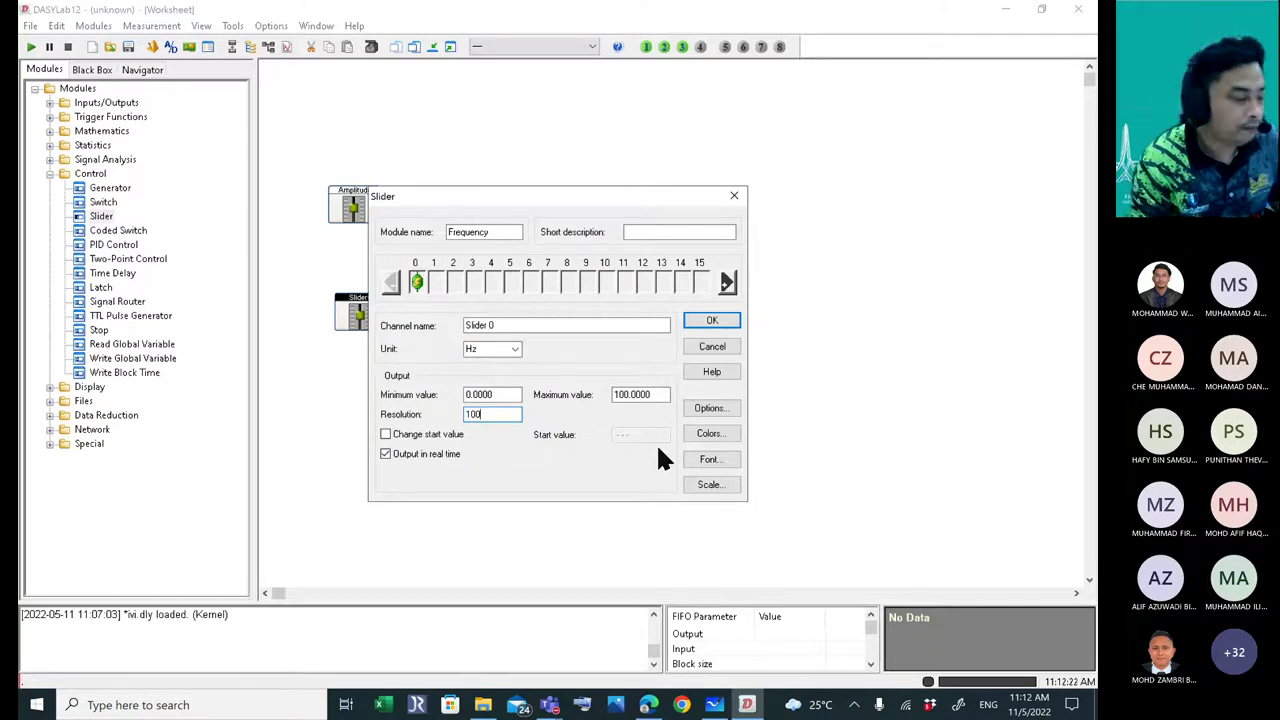
pyautogui.moveTo(651, 394); pyautogui.dragTo(580, 396)
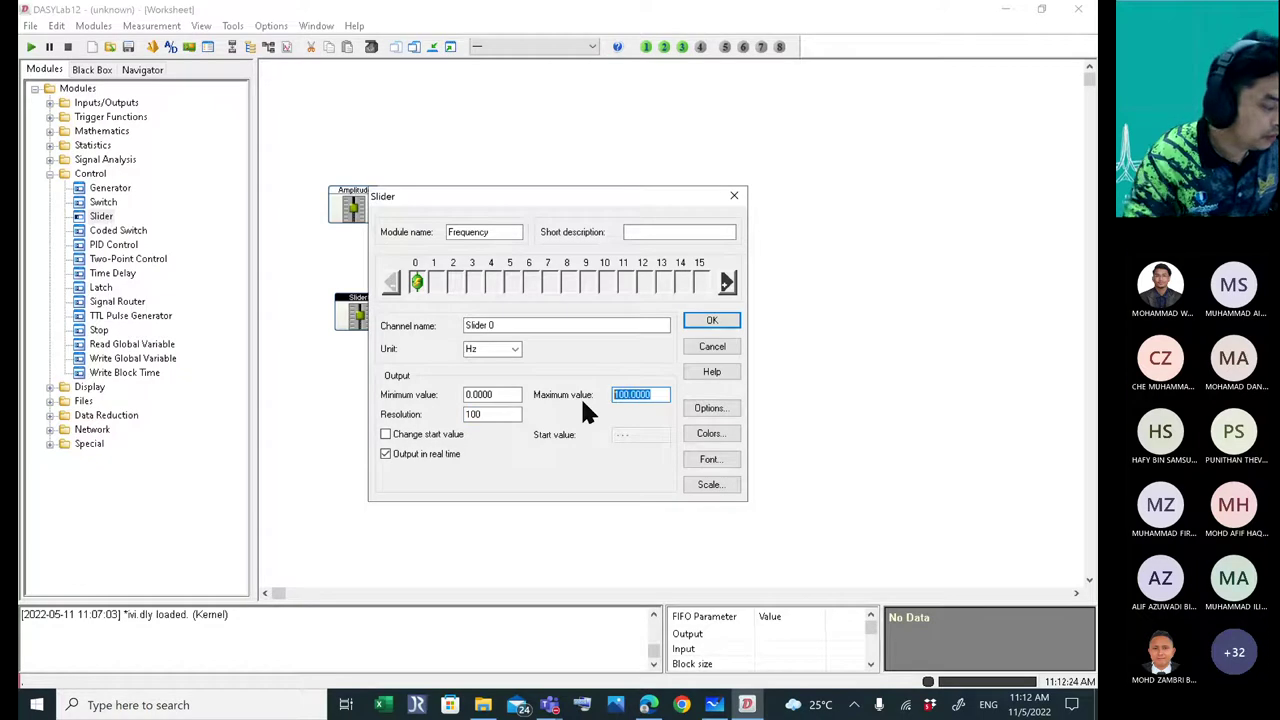
pyautogui.write('100')
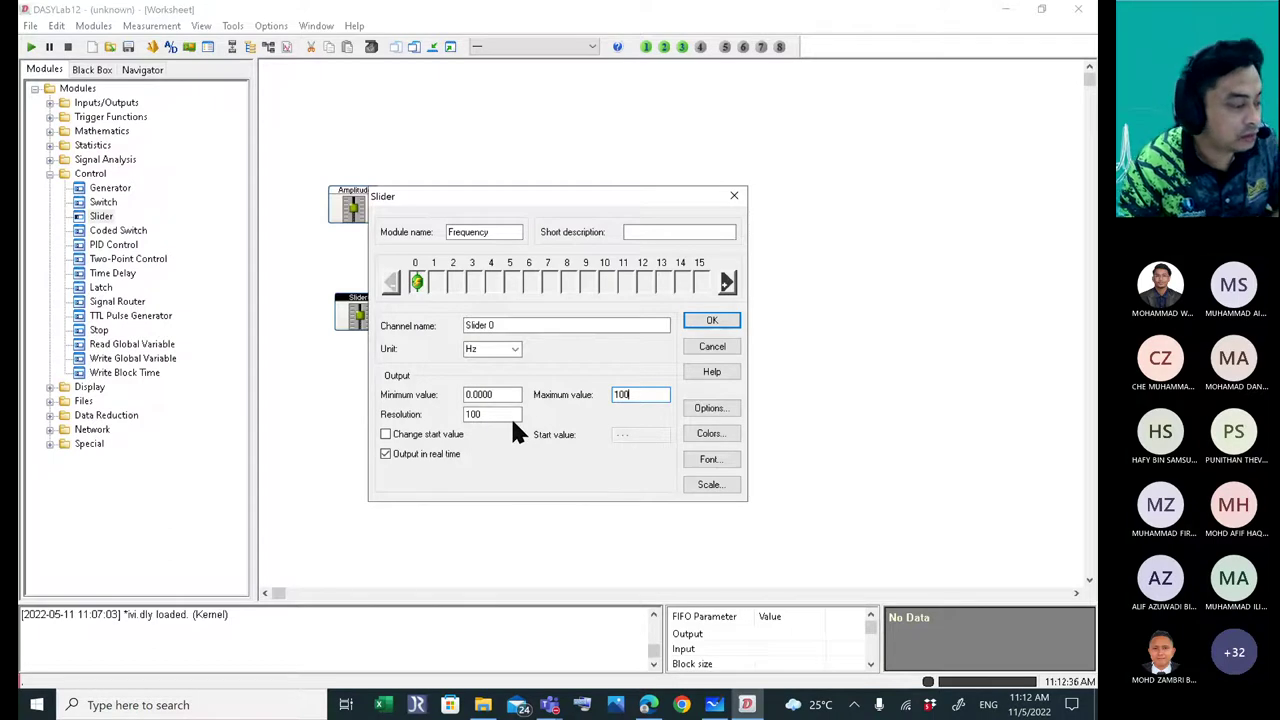
pyautogui.click(712, 322)
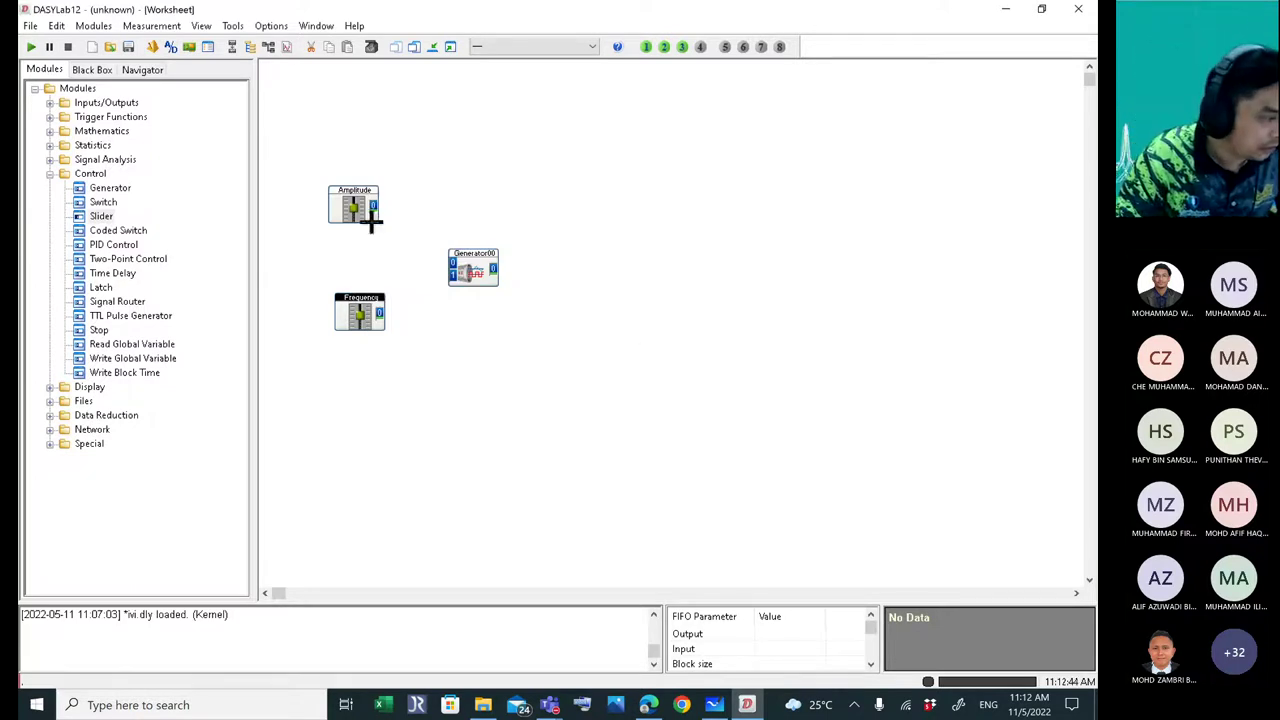
# - Connect the Amplitude slider's output to generator input 0 and the Frequency slider's output to generator input 1
pyautogui.moveTo(373, 206); pyautogui.dragTo(452, 262)
pyautogui.moveTo(380, 312); pyautogui.dragTo(452, 280)
pyautogui.moveTo(379, 312); pyautogui.dragTo(452, 272)
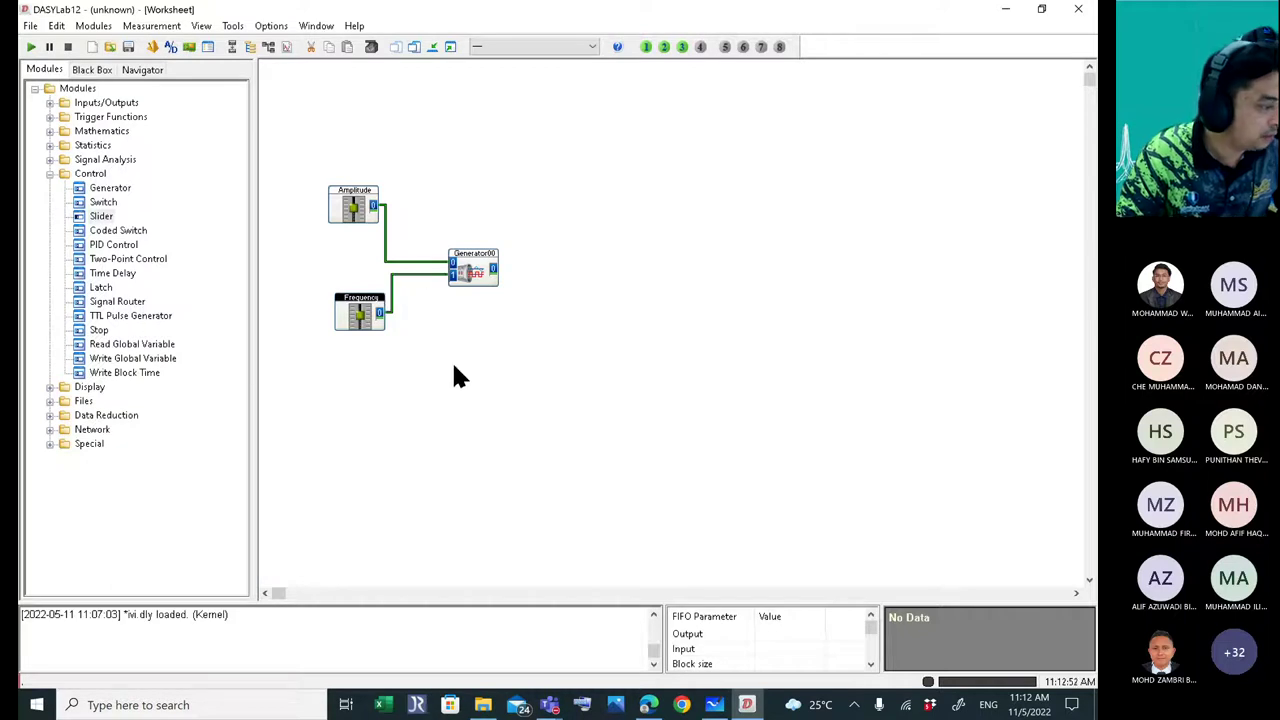
# - Add a Y/t Chart display module beside the generator and connect the generator's output to its input
pyautogui.doubleClick(89, 386)
pyautogui.moveTo(108, 400); pyautogui.dragTo(568, 264)
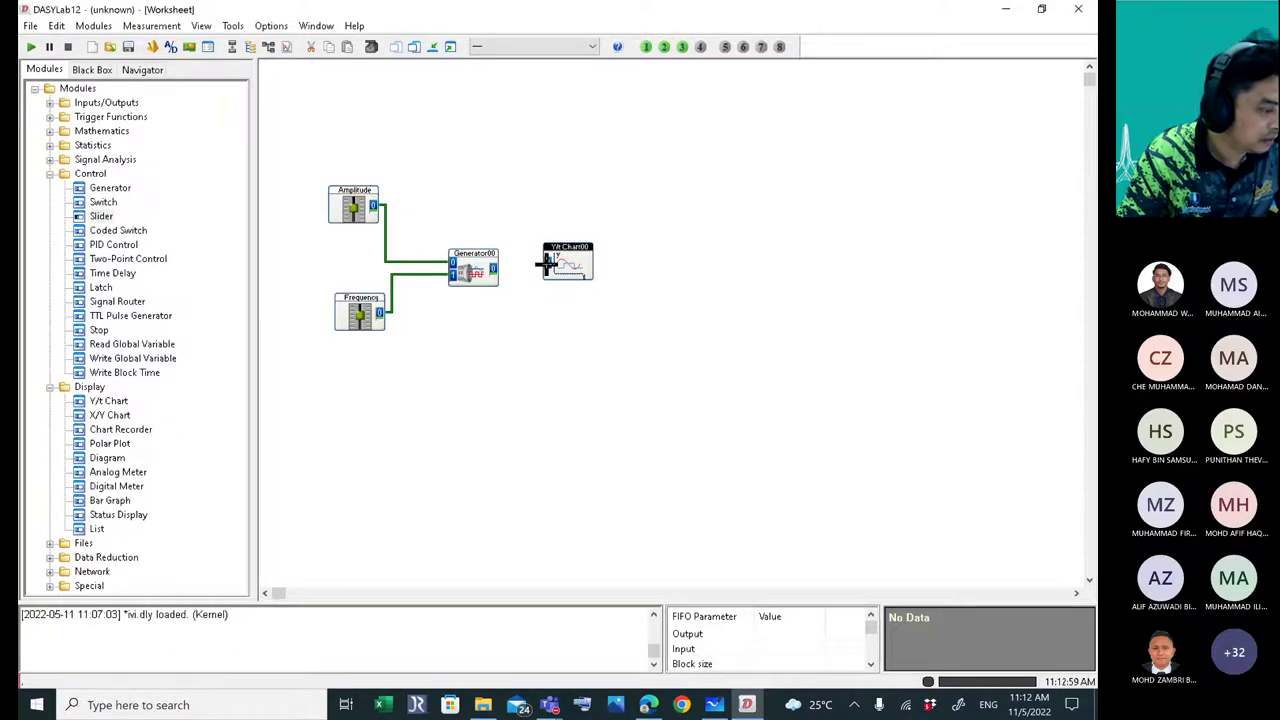
pyautogui.moveTo(547, 262); pyautogui.dragTo(495, 268)
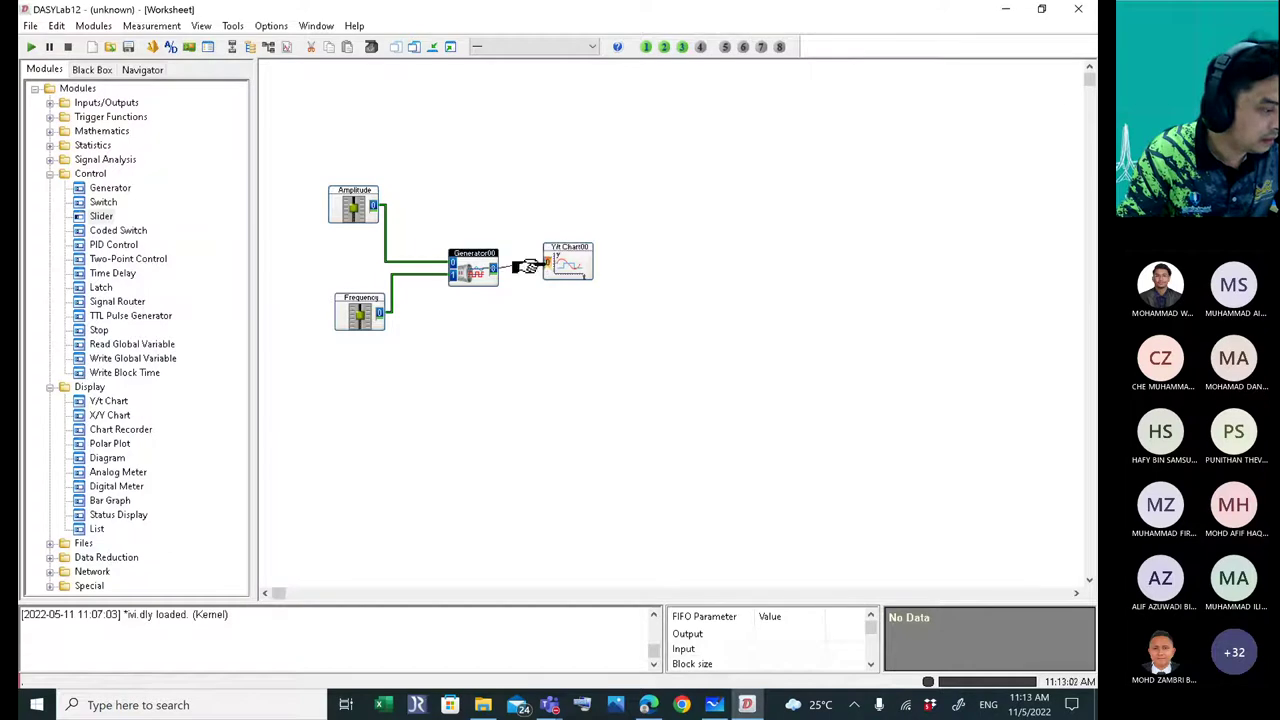
pyautogui.moveTo(583, 267); pyautogui.dragTo(583, 273)
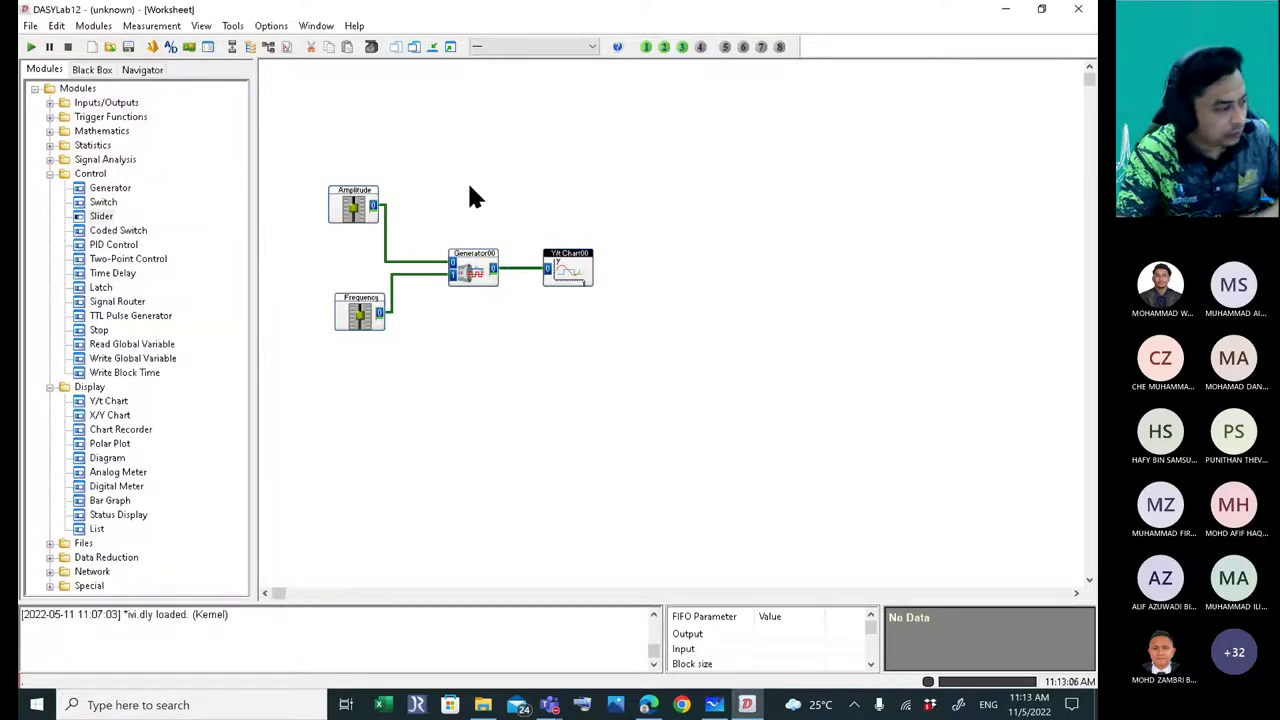
# - Show all display windows and arrange them with the Amplitude slider above the Frequency slider and the Y/t chart beside the generator
pyautogui.click(450, 46)
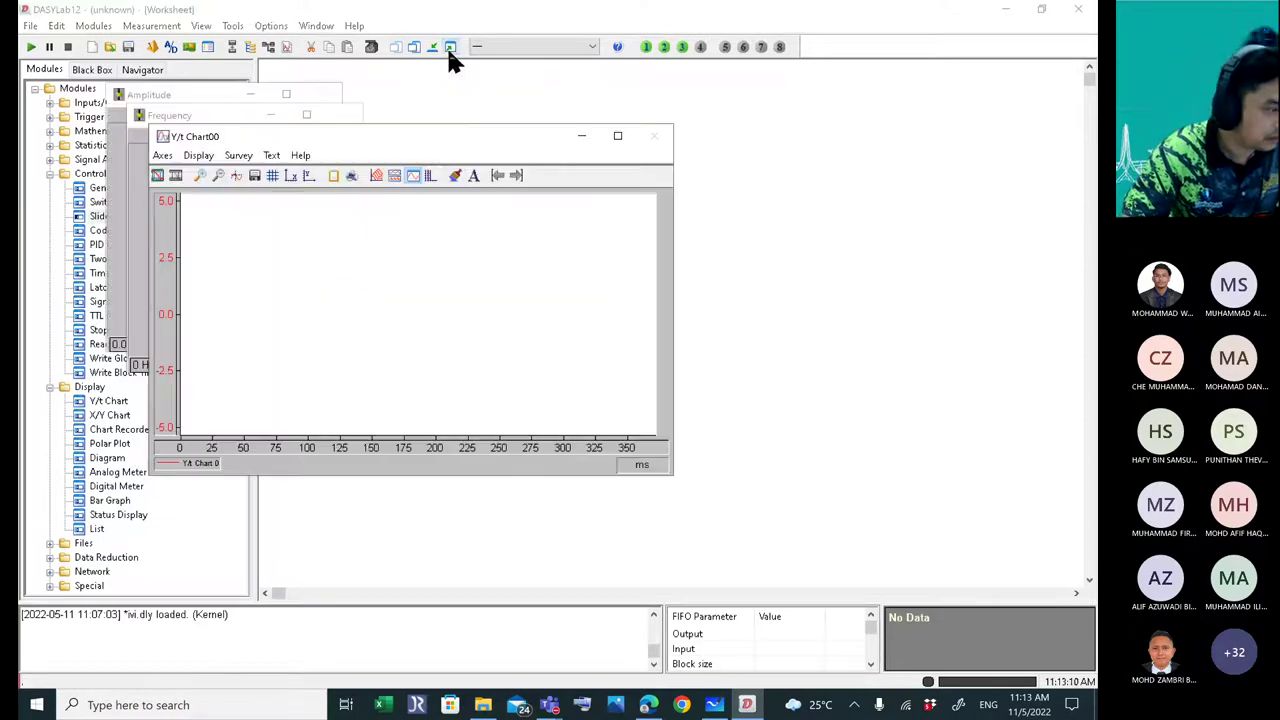
pyautogui.moveTo(420, 145); pyautogui.dragTo(808, 140)
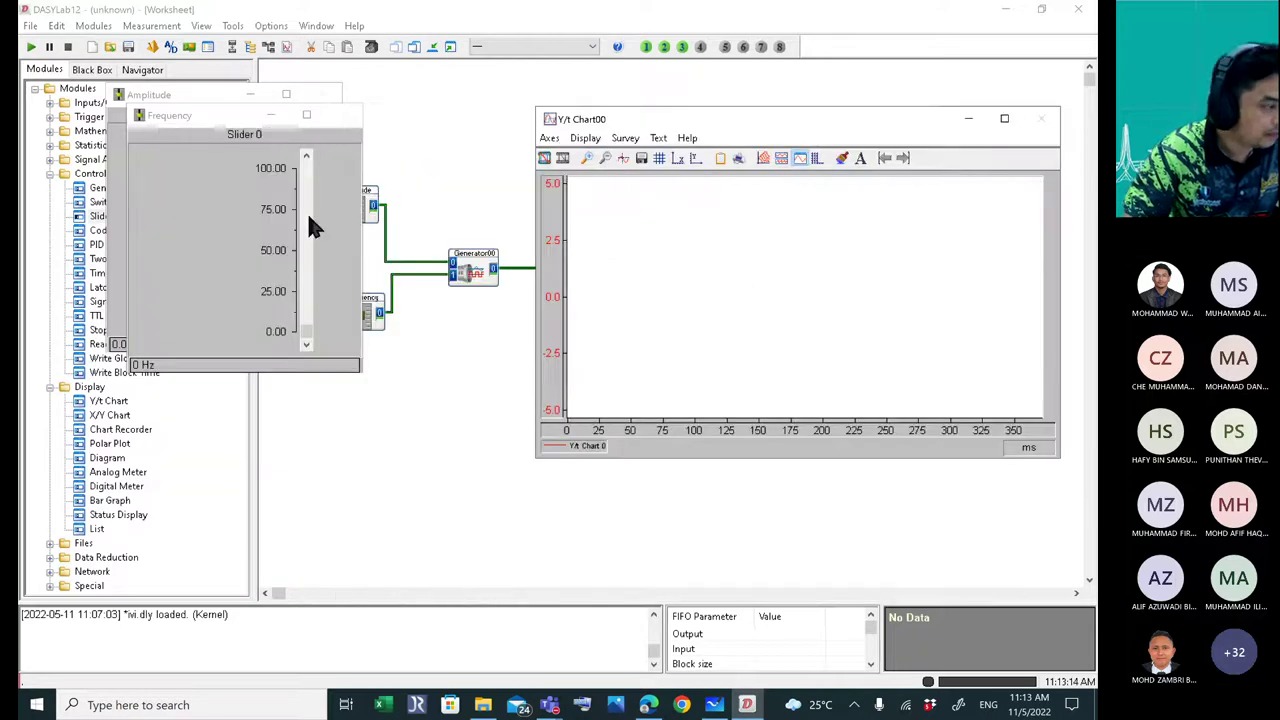
pyautogui.moveTo(210, 115); pyautogui.dragTo(190, 378)
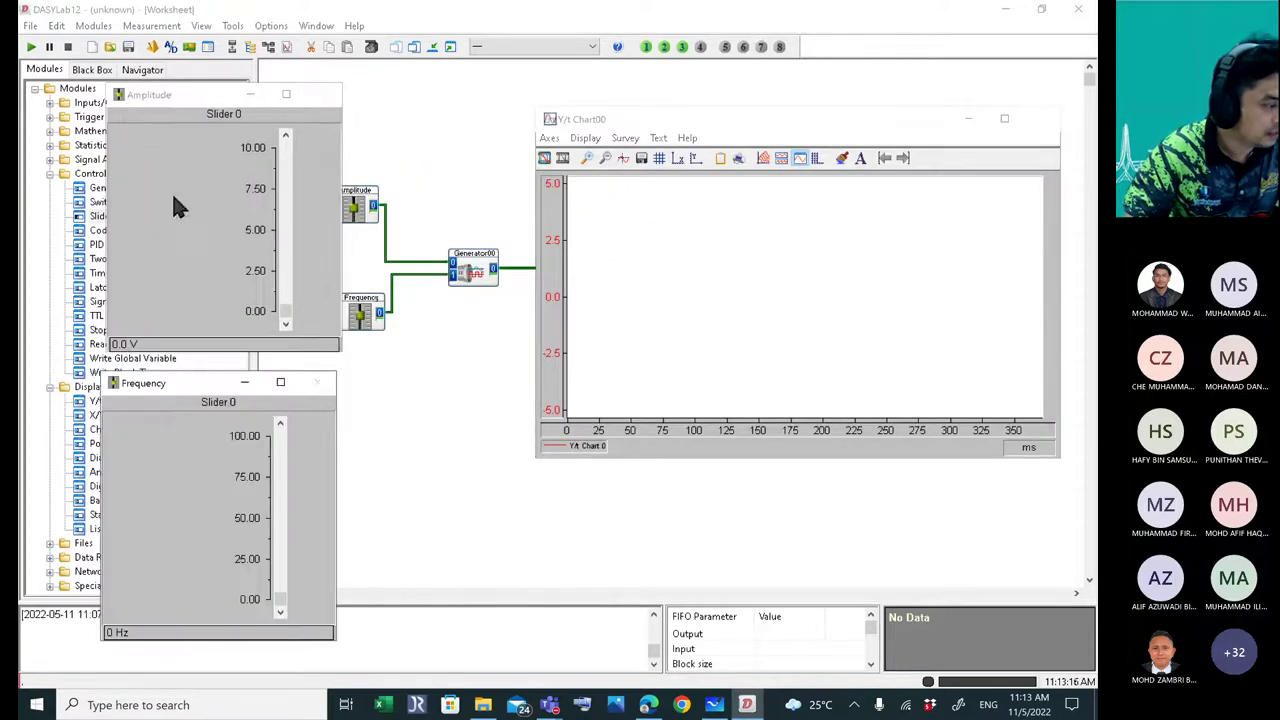
pyautogui.moveTo(209, 90); pyautogui.dragTo(179, 48)
pyautogui.moveTo(199, 380); pyautogui.dragTo(183, 358)
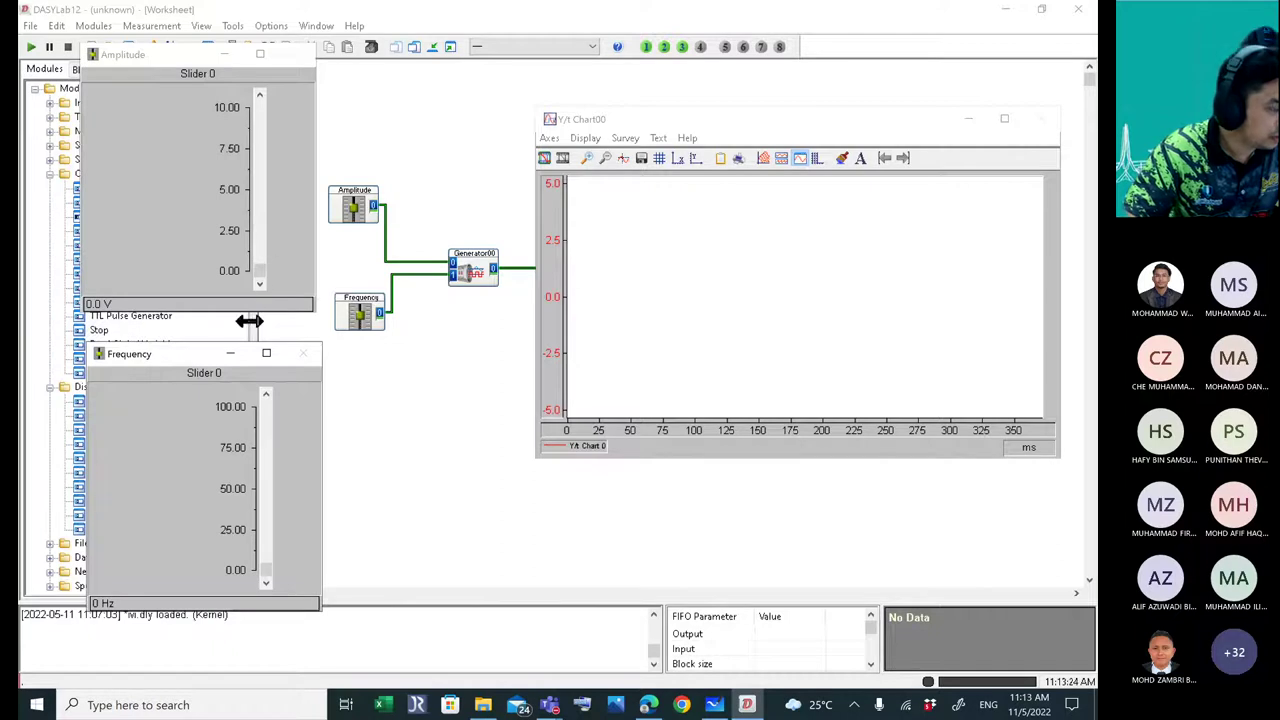
# - Try the Amplitude slider and return it to 0.0 V, and shift the Amplitude and chart windows slightly lower
pyautogui.click(256, 95)
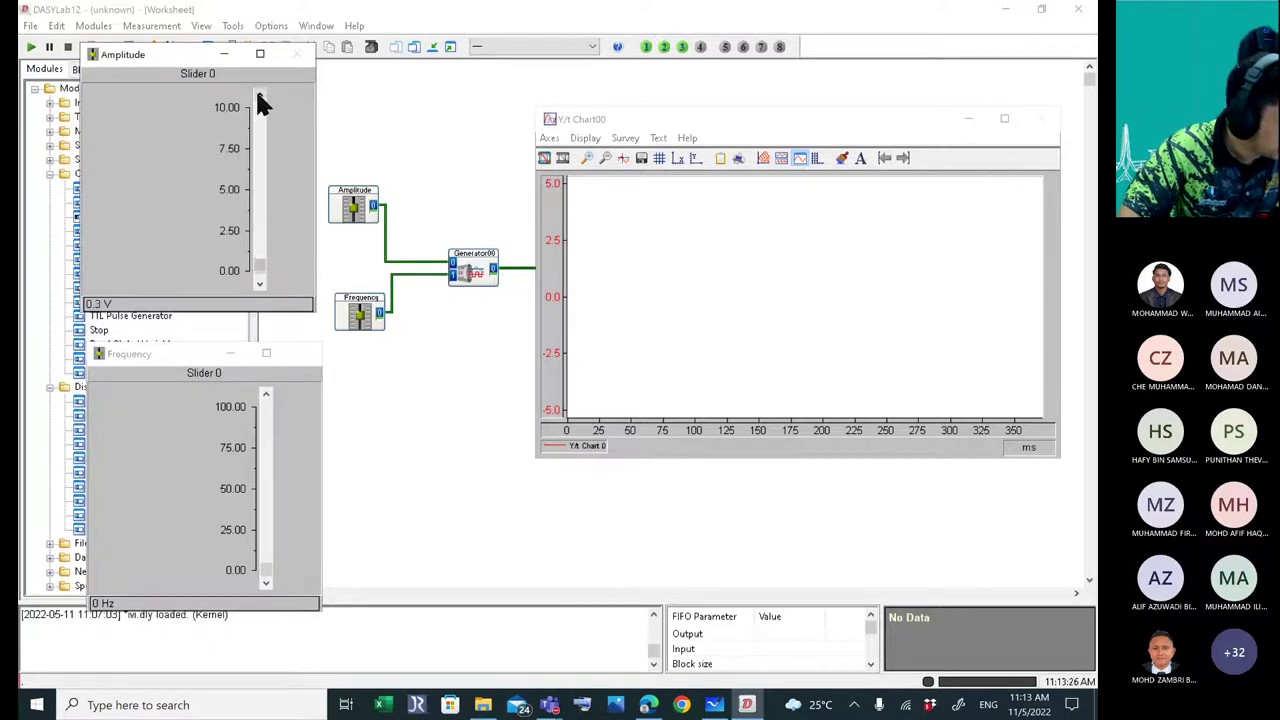
pyautogui.click(259, 285)
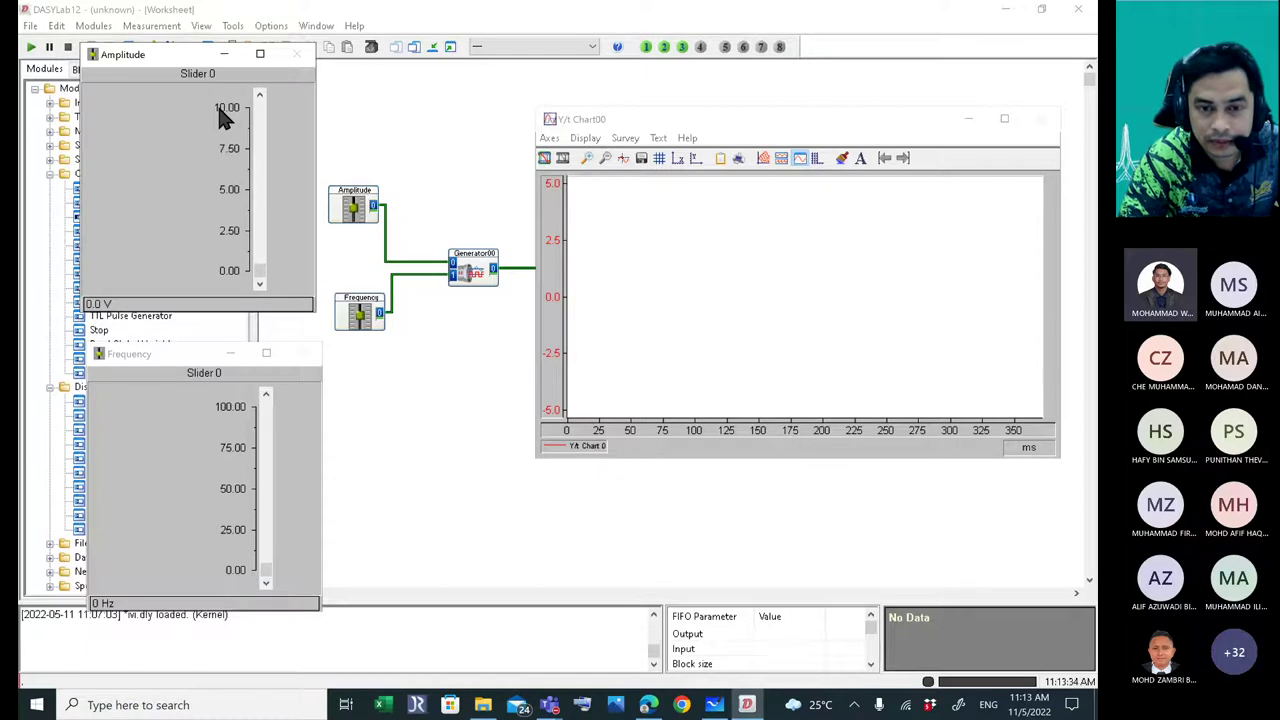
pyautogui.click(450, 47)
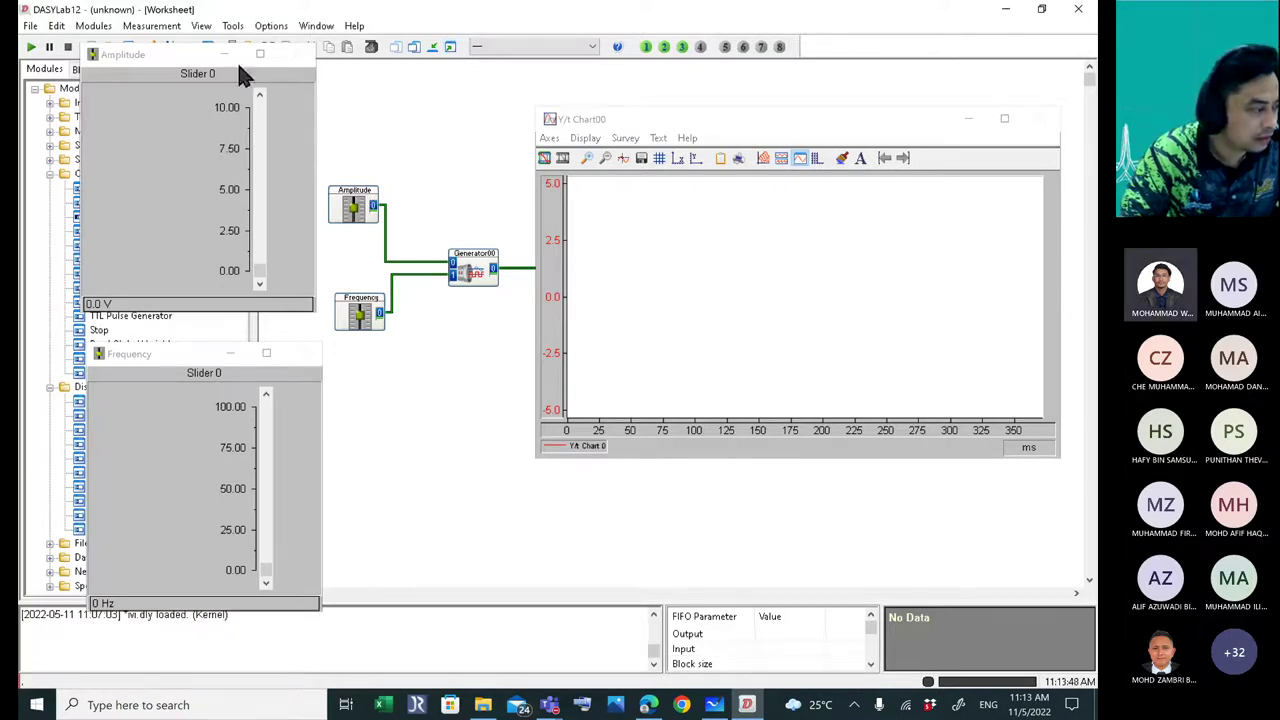
pyautogui.moveTo(170, 53); pyautogui.dragTo(160, 76)
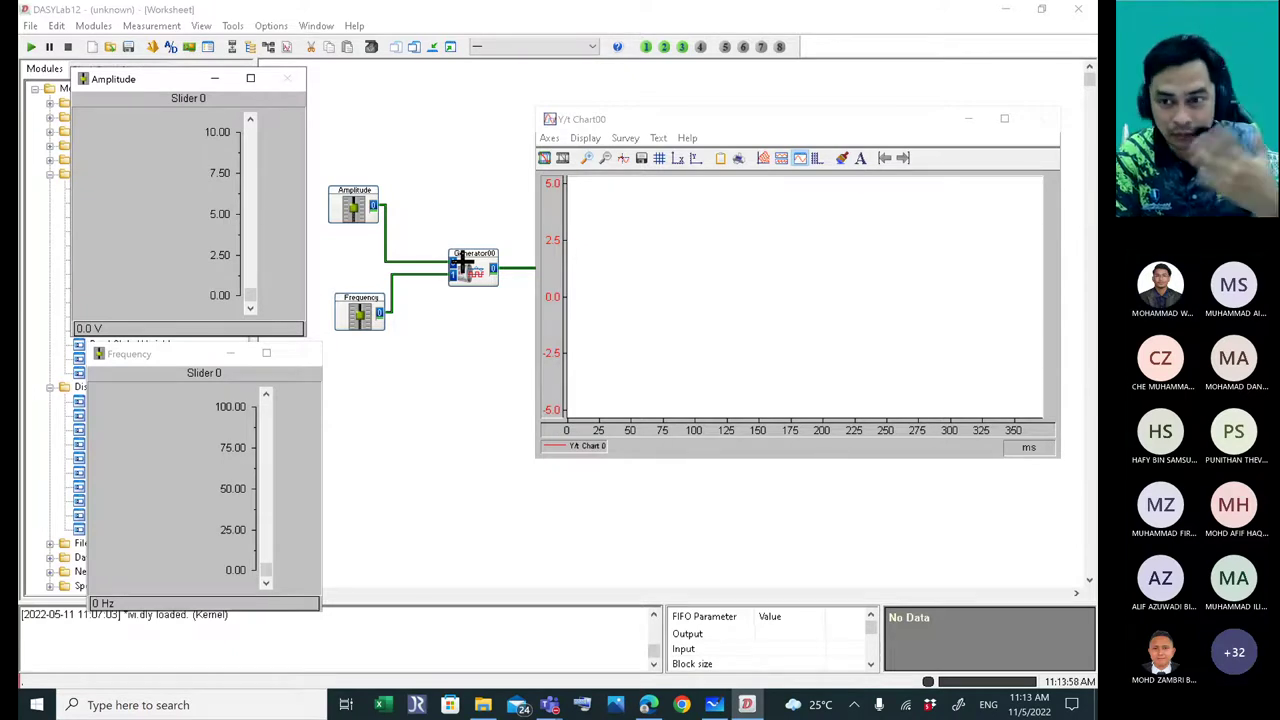
pyautogui.moveTo(742, 123); pyautogui.dragTo(753, 143)
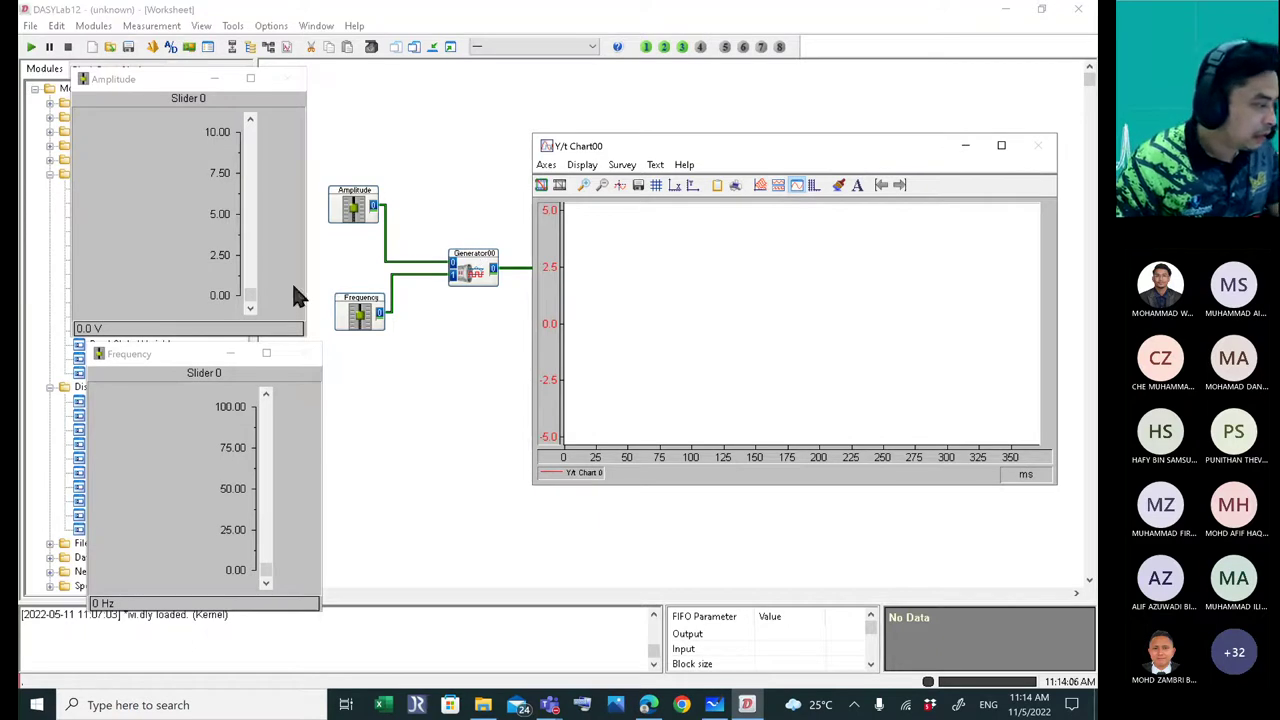
# - Raise the Amplitude slider to 0.7 V in small increments
pyautogui.click(248, 300)
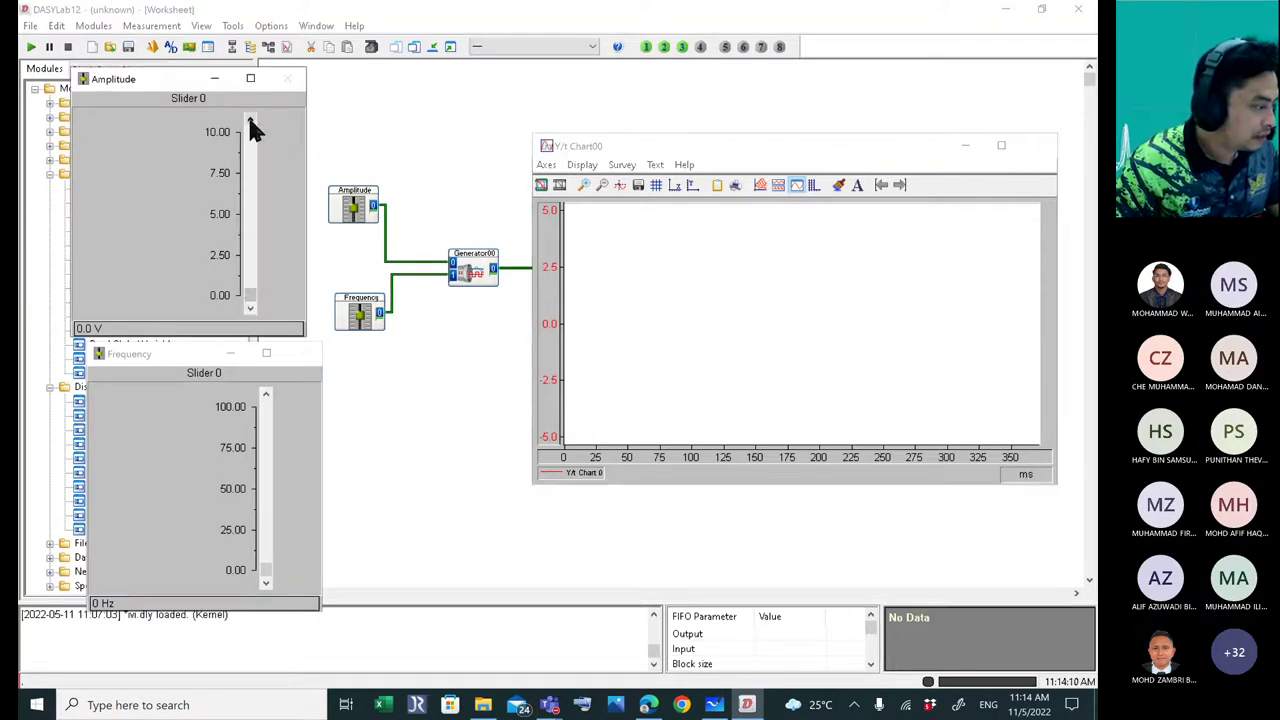
pyautogui.click(250, 119)
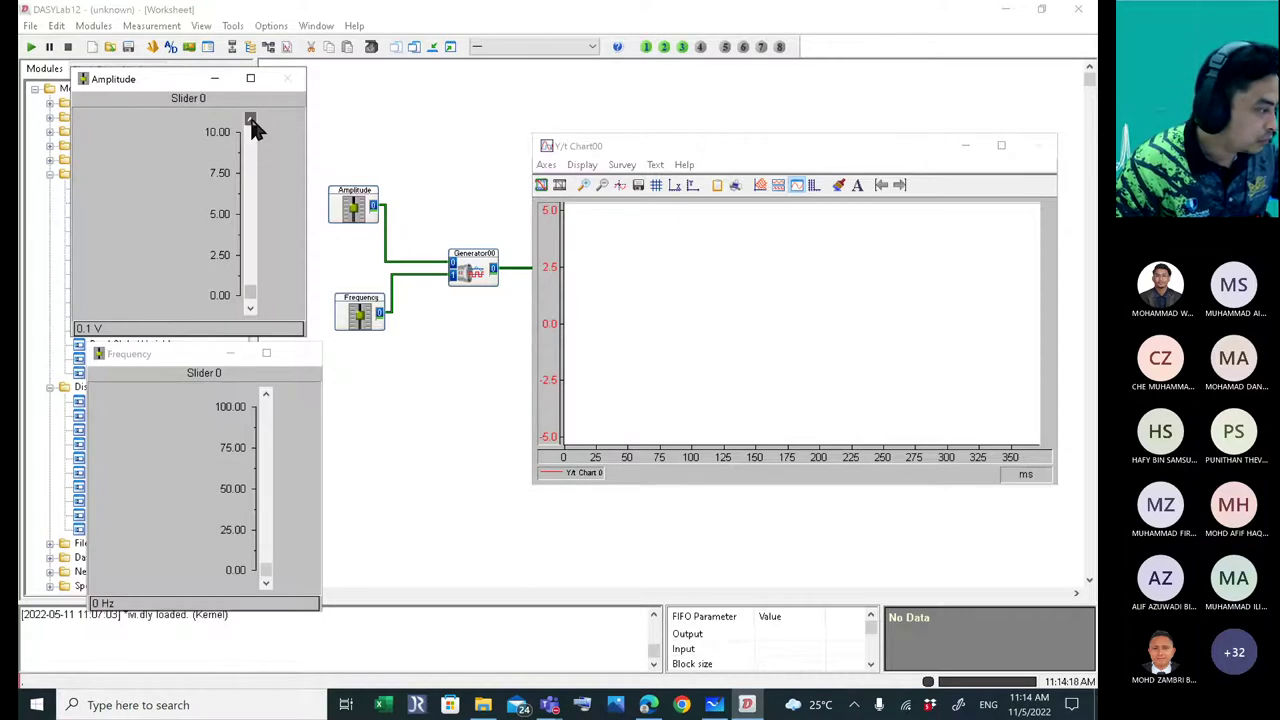
pyautogui.click(250, 119)
pyautogui.click(250, 119)
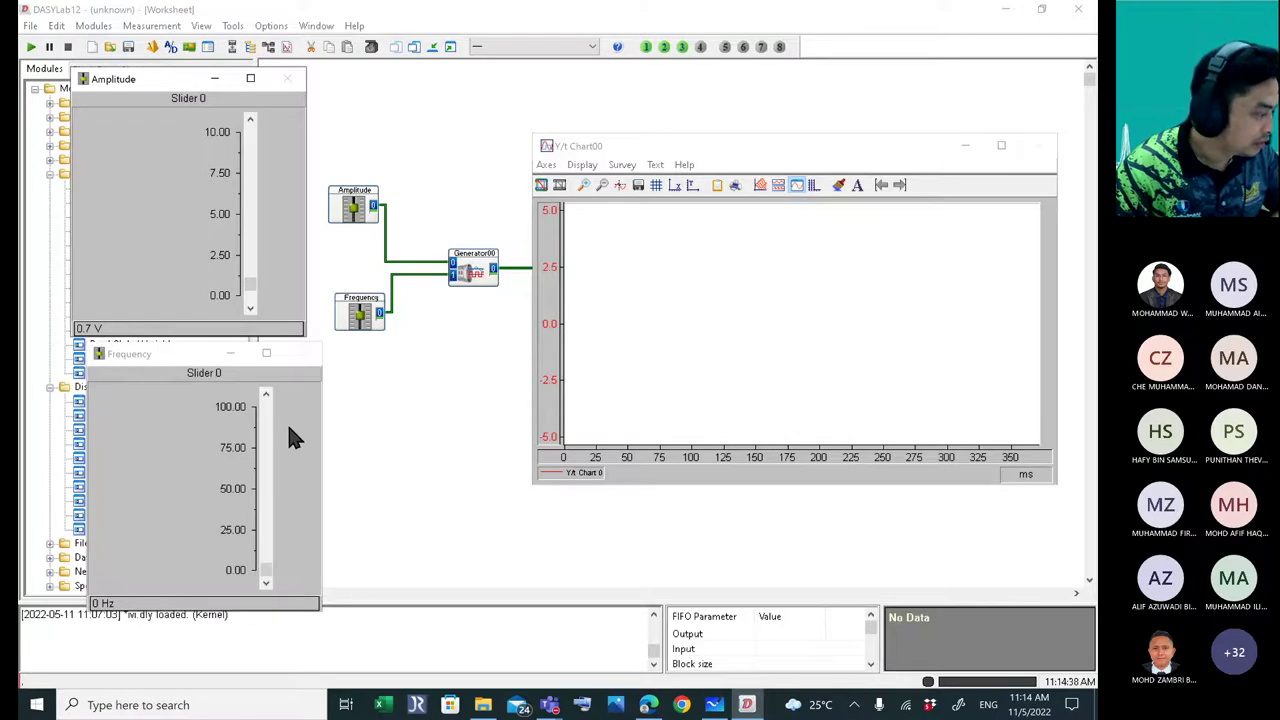
# - Raise the Frequency slider to 11 Hz in small increments
pyautogui.click(265, 394)
pyautogui.click(265, 394)
pyautogui.click(265, 394)
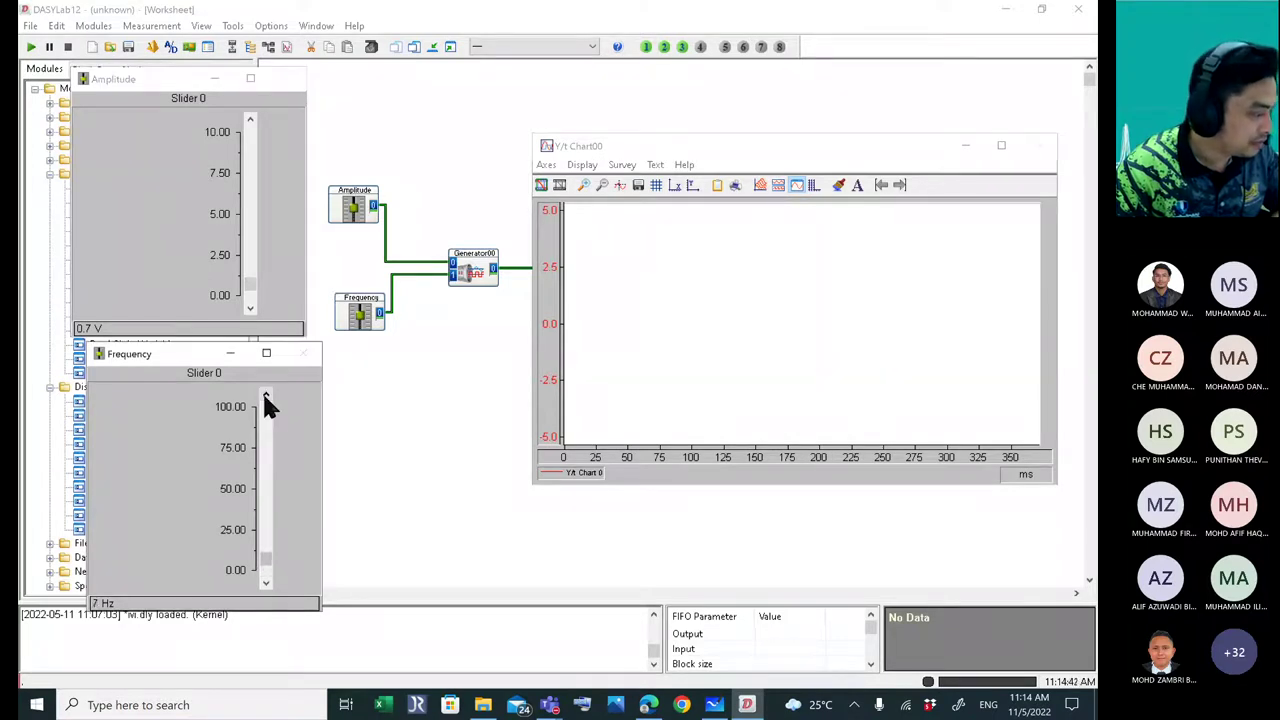
pyautogui.click(265, 394)
pyautogui.click(265, 394)
pyautogui.click(265, 394)
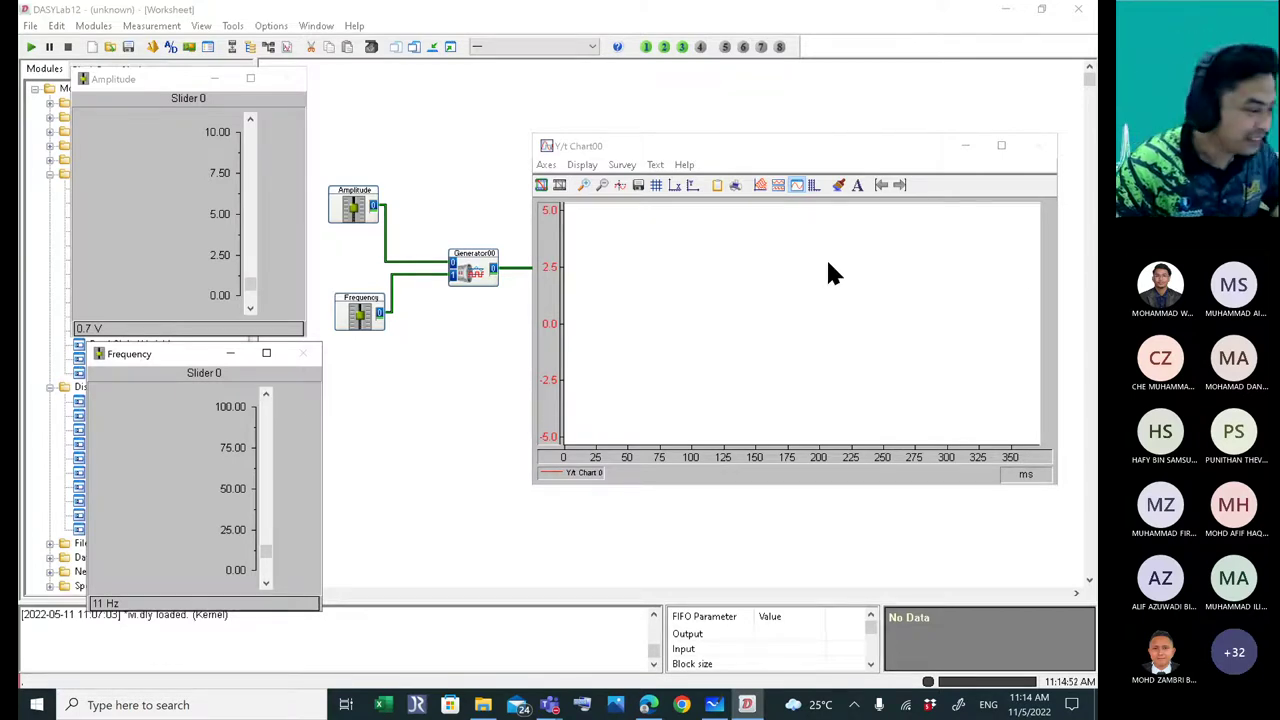
# - Move the Y/t chart window aside and turn on Auto Scaling for its axes
pyautogui.moveTo(782, 156); pyautogui.dragTo(817, 134)
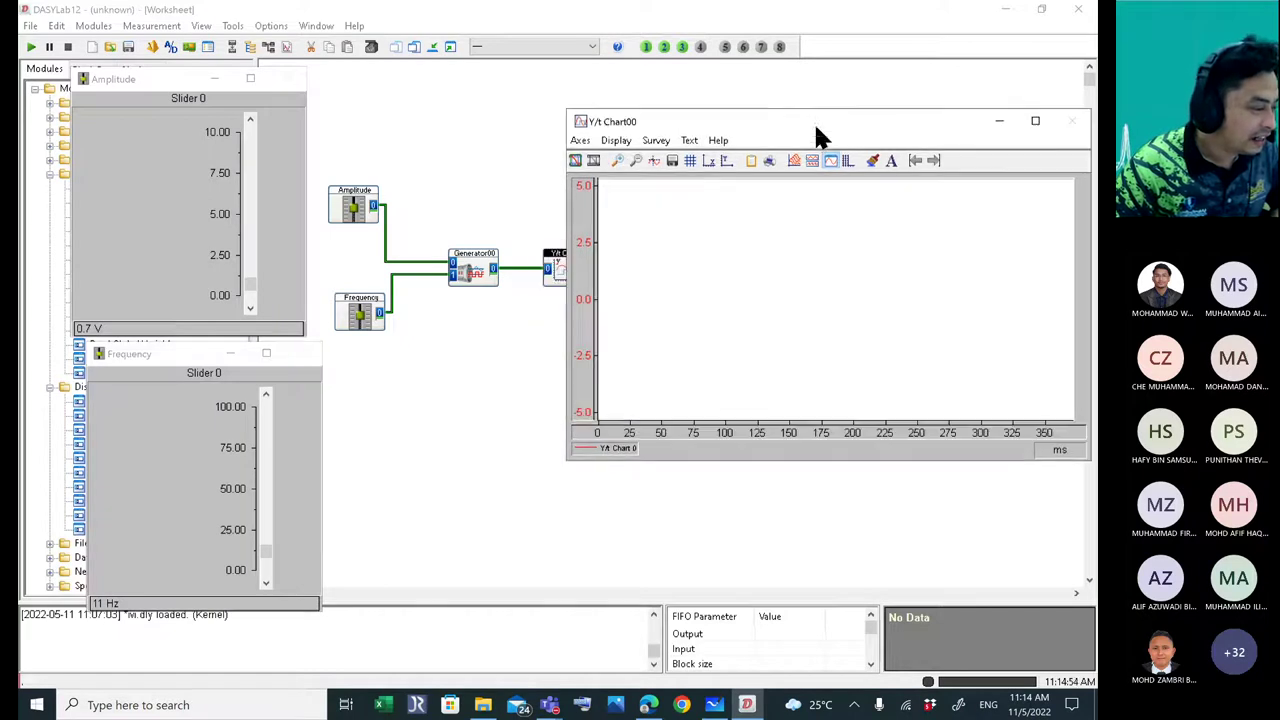
pyautogui.click(579, 141)
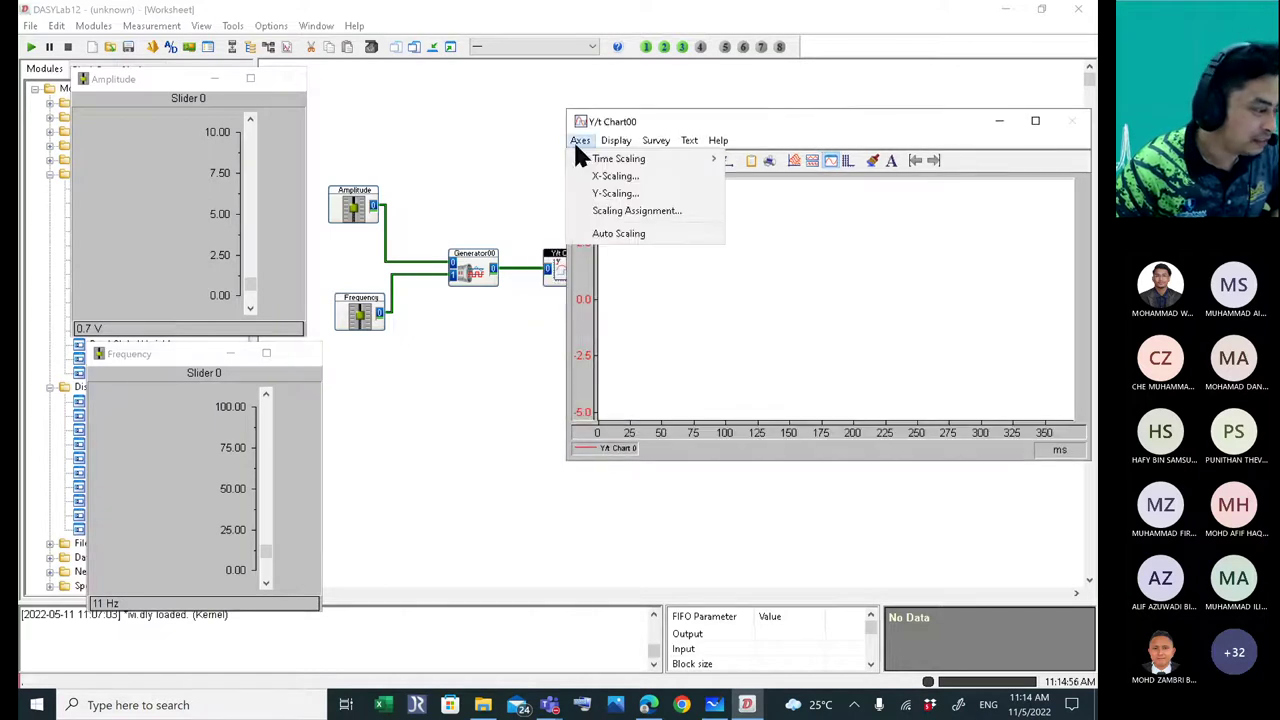
pyautogui.click(609, 240)
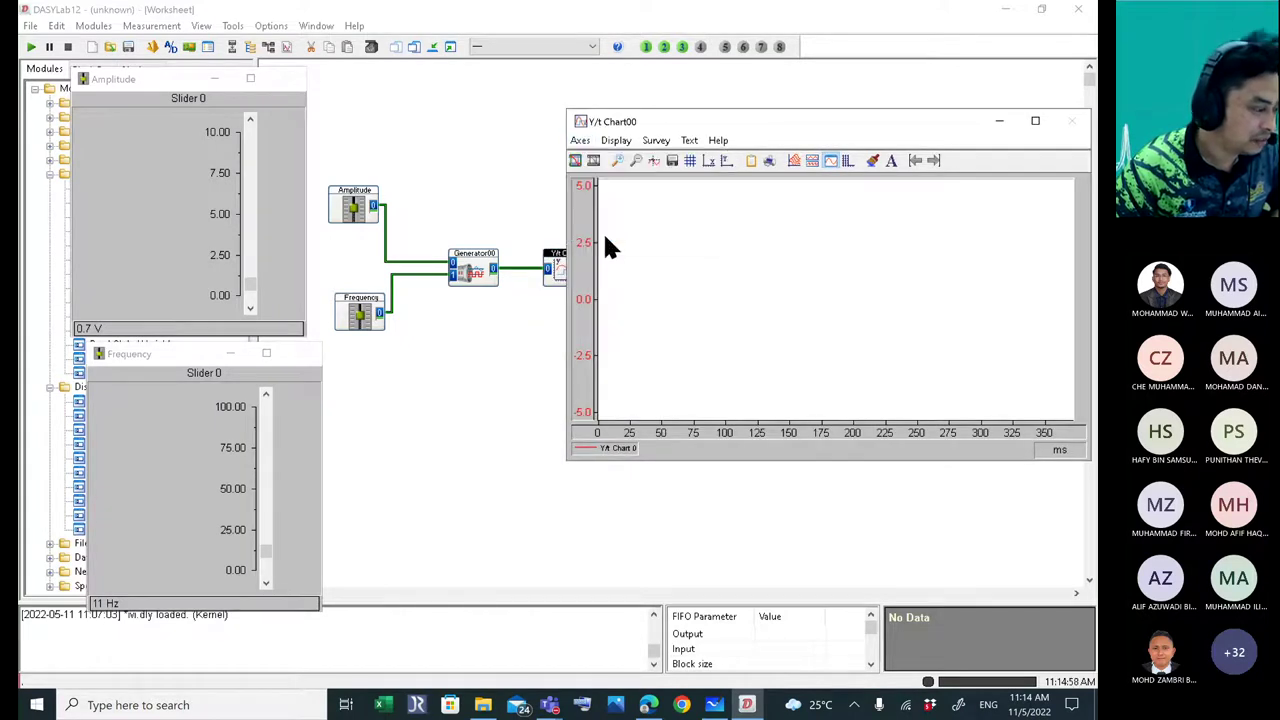
# - Narrow and reposition the chart window to uncover the chart module, and align the Frequency slider window under the Amplitude window
pyautogui.moveTo(780, 121); pyautogui.dragTo(746, 184)
pyautogui.moveTo(536, 242); pyautogui.dragTo(612, 233)
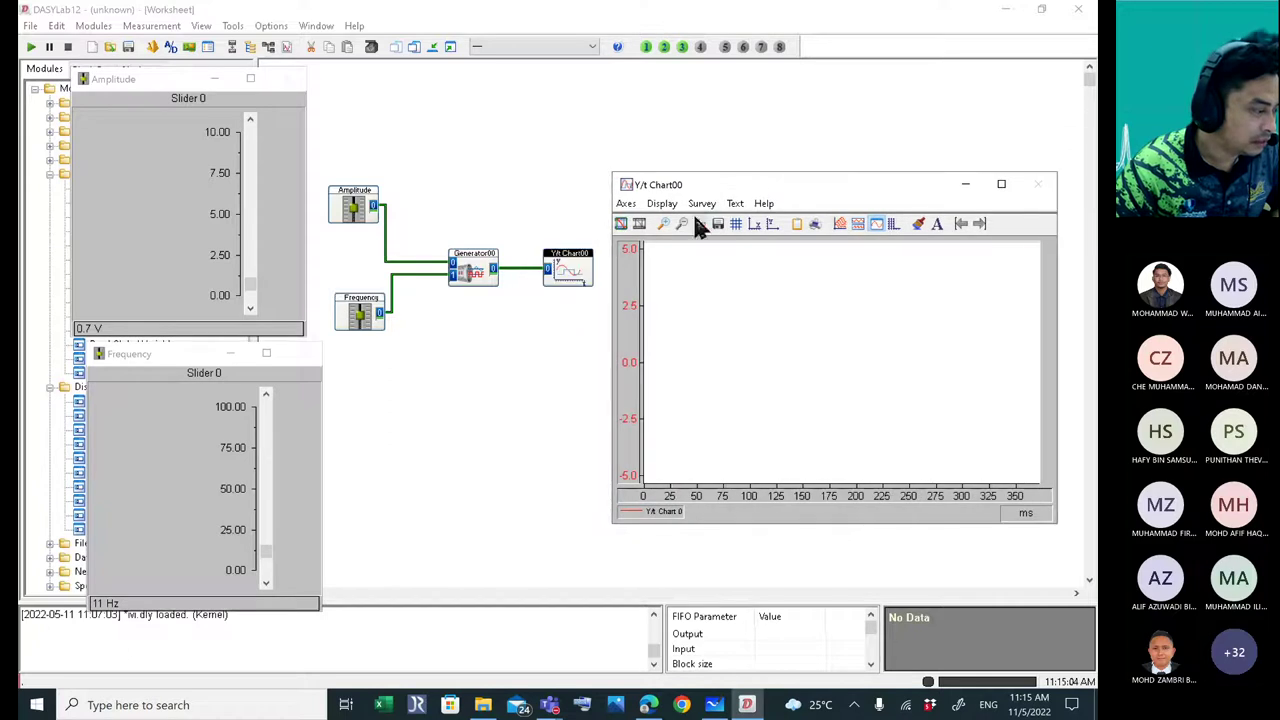
pyautogui.moveTo(729, 185); pyautogui.dragTo(724, 131)
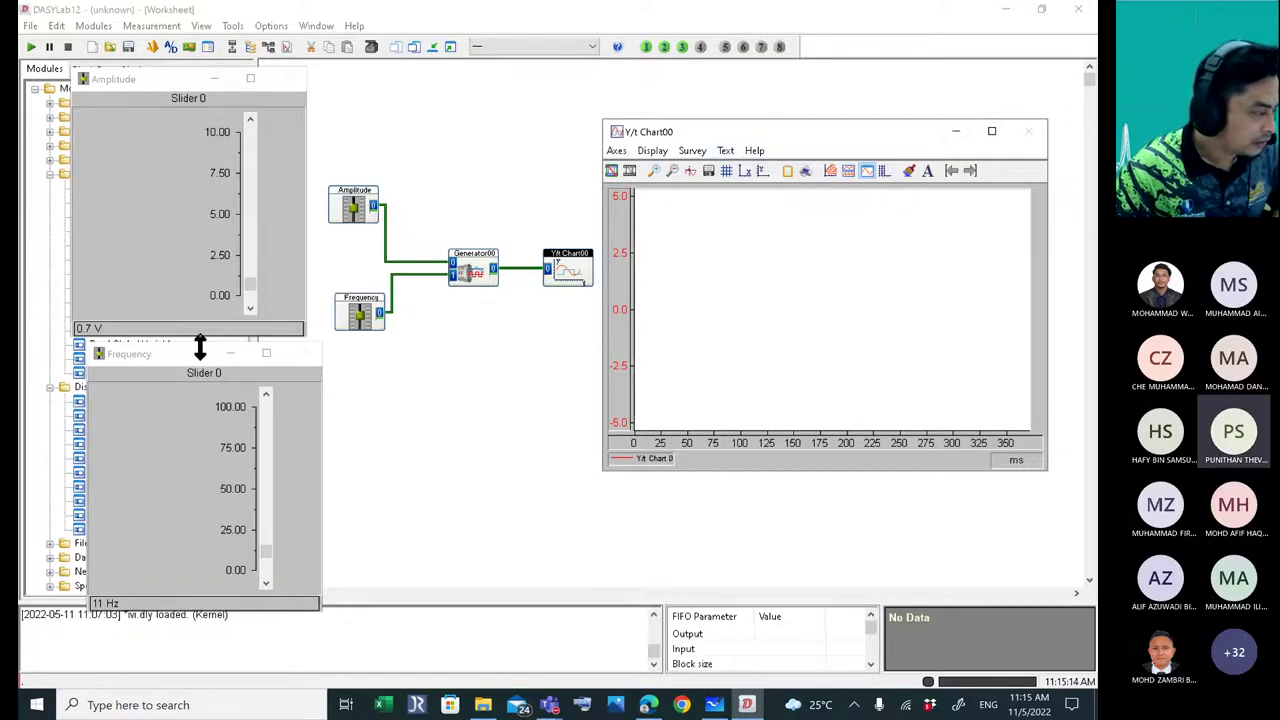
pyautogui.moveTo(192, 360); pyautogui.dragTo(172, 370)
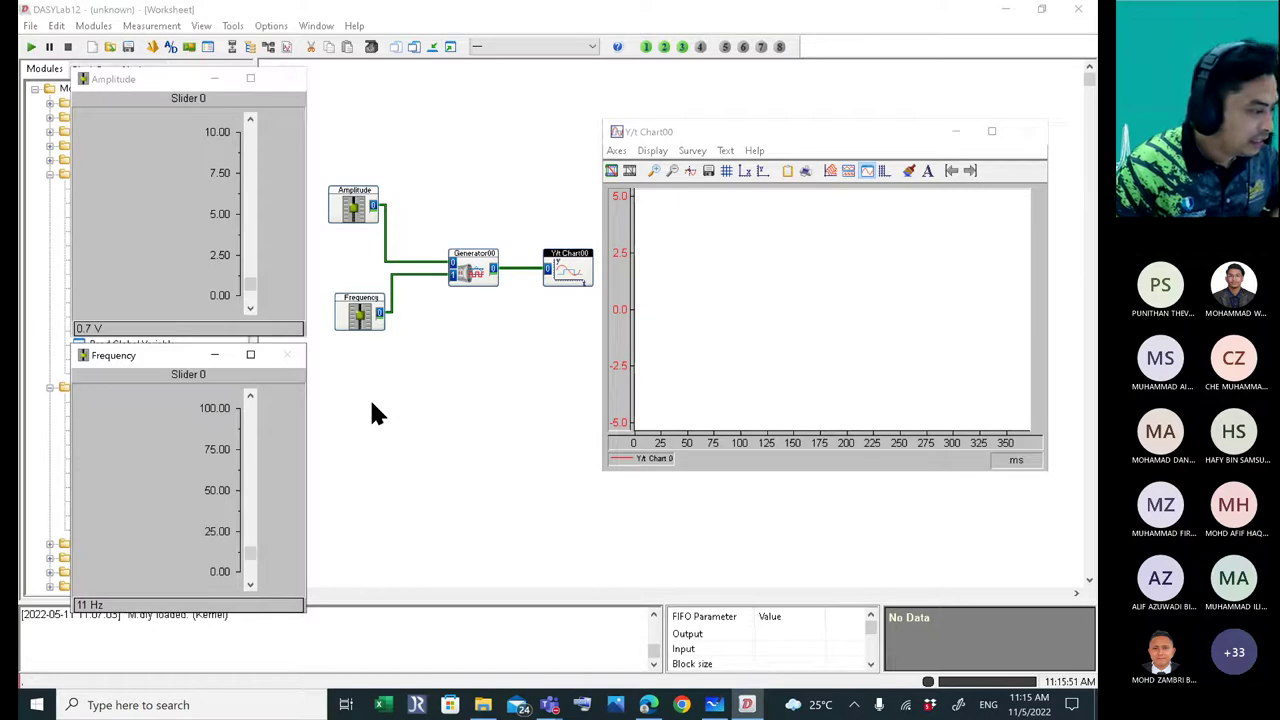
# - Turn off Auto Scaling for the Y/t chart and start the measurement
pyautogui.click(616, 150)
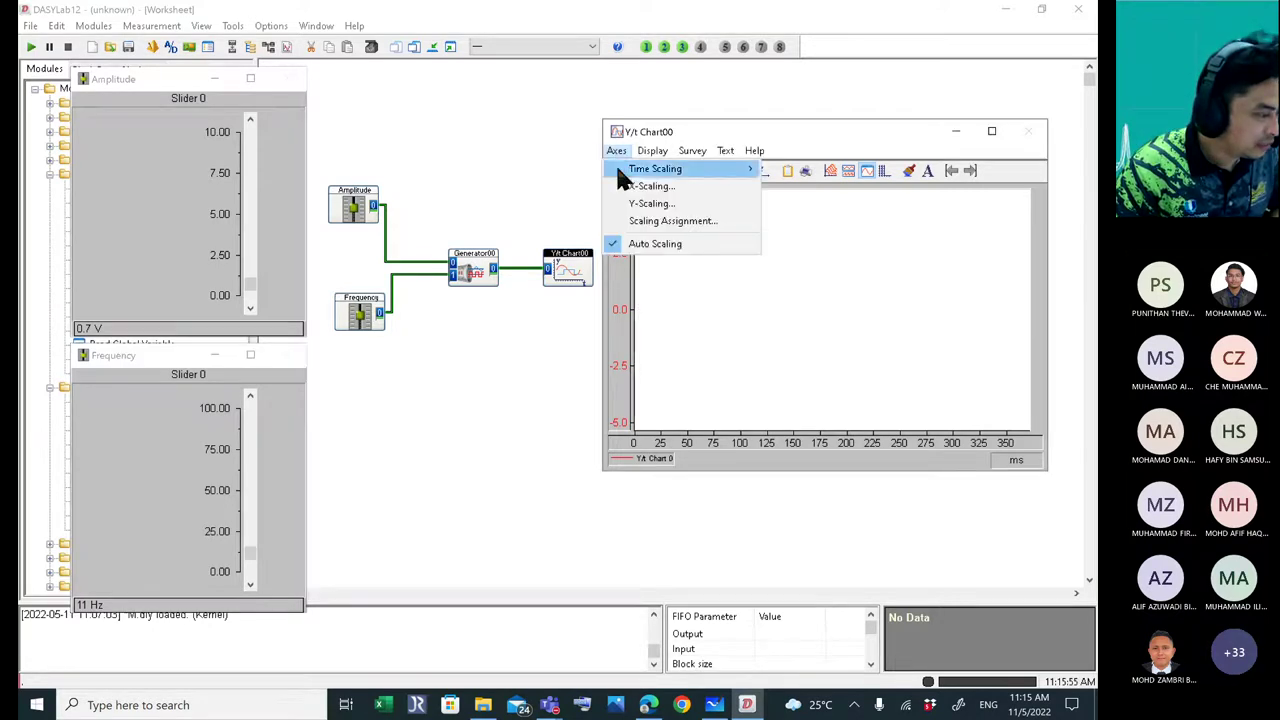
pyautogui.click(641, 246)
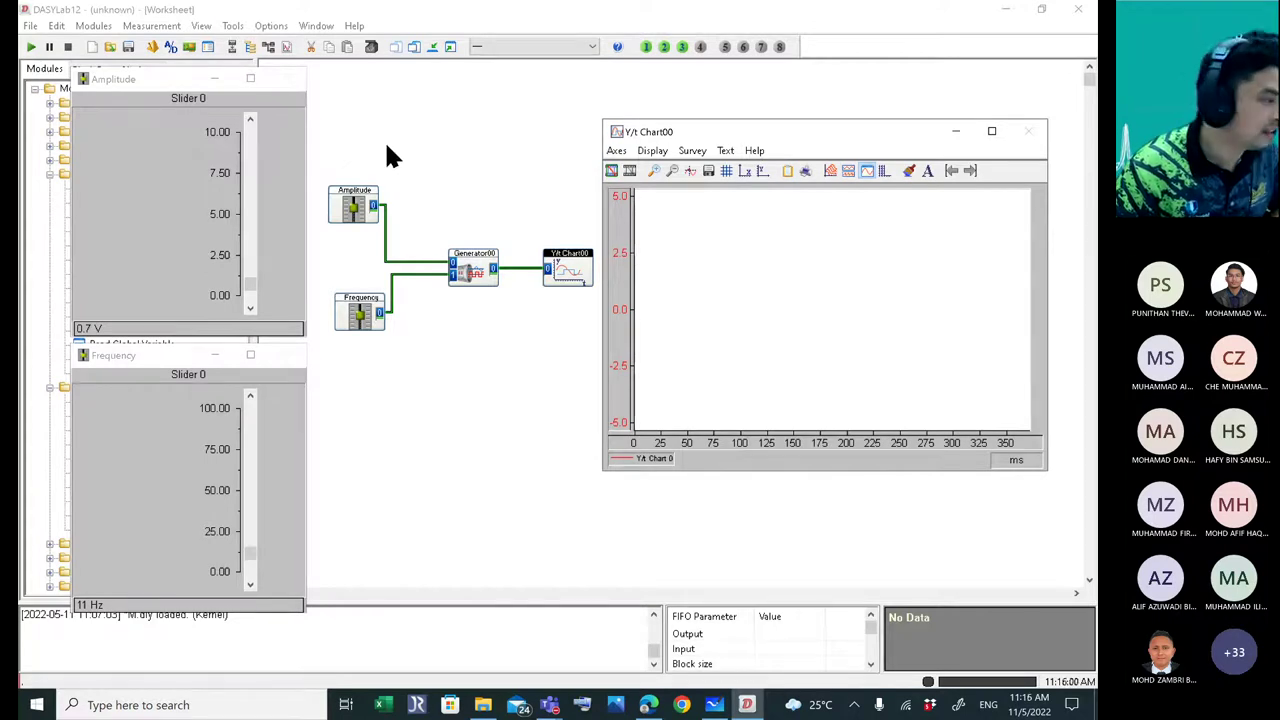
pyautogui.click(31, 49)
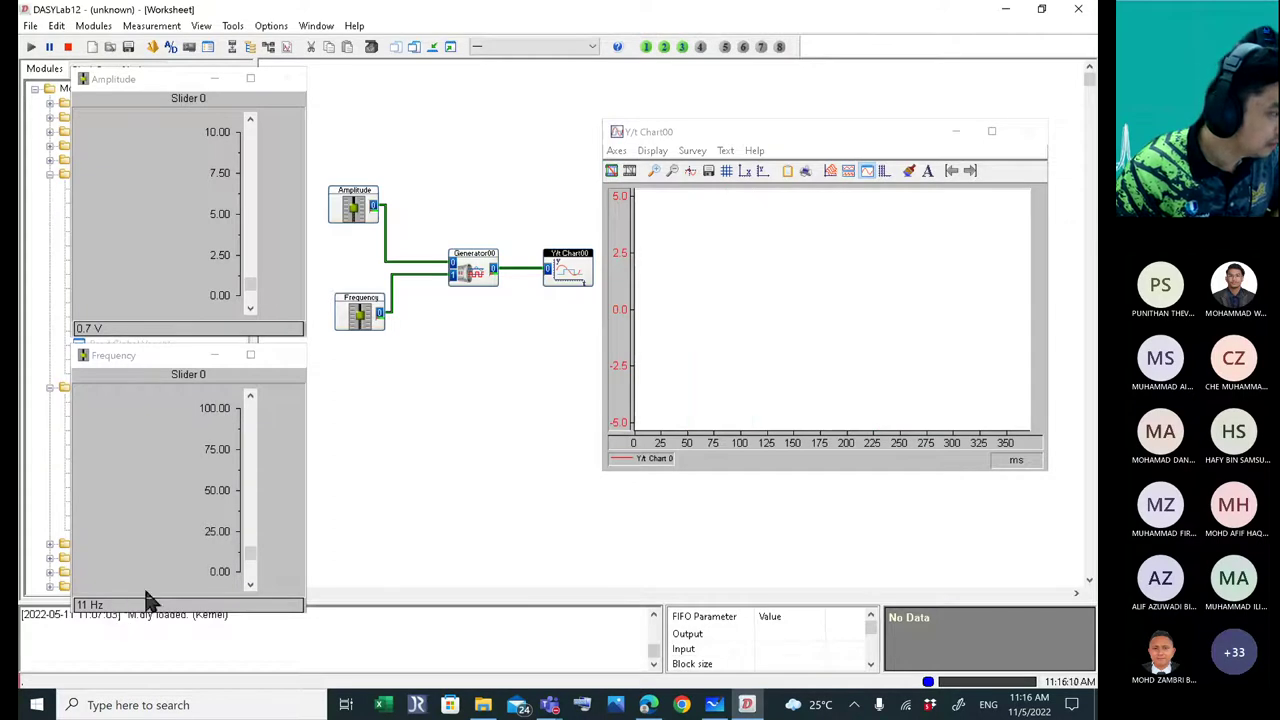
# - Raise the Amplitude slider to 2.7 V while the measurement runs, and stop the measurement
pyautogui.click(251, 120)
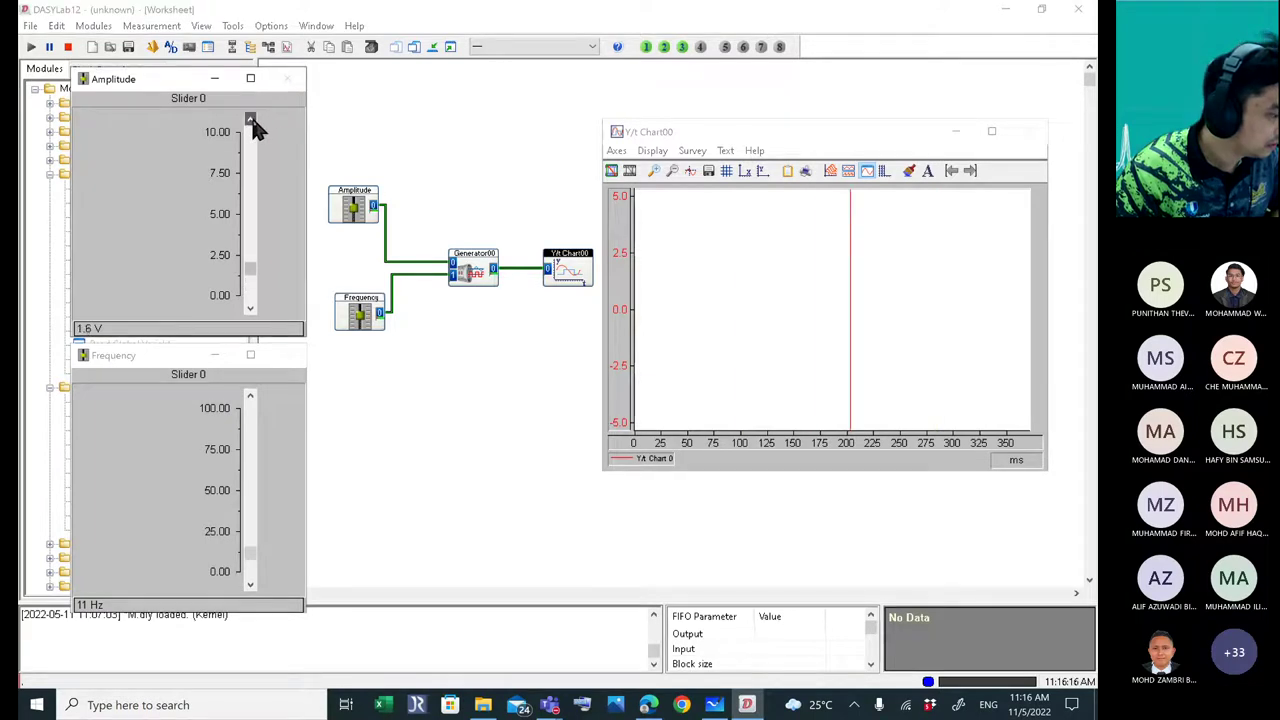
pyautogui.click(251, 120)
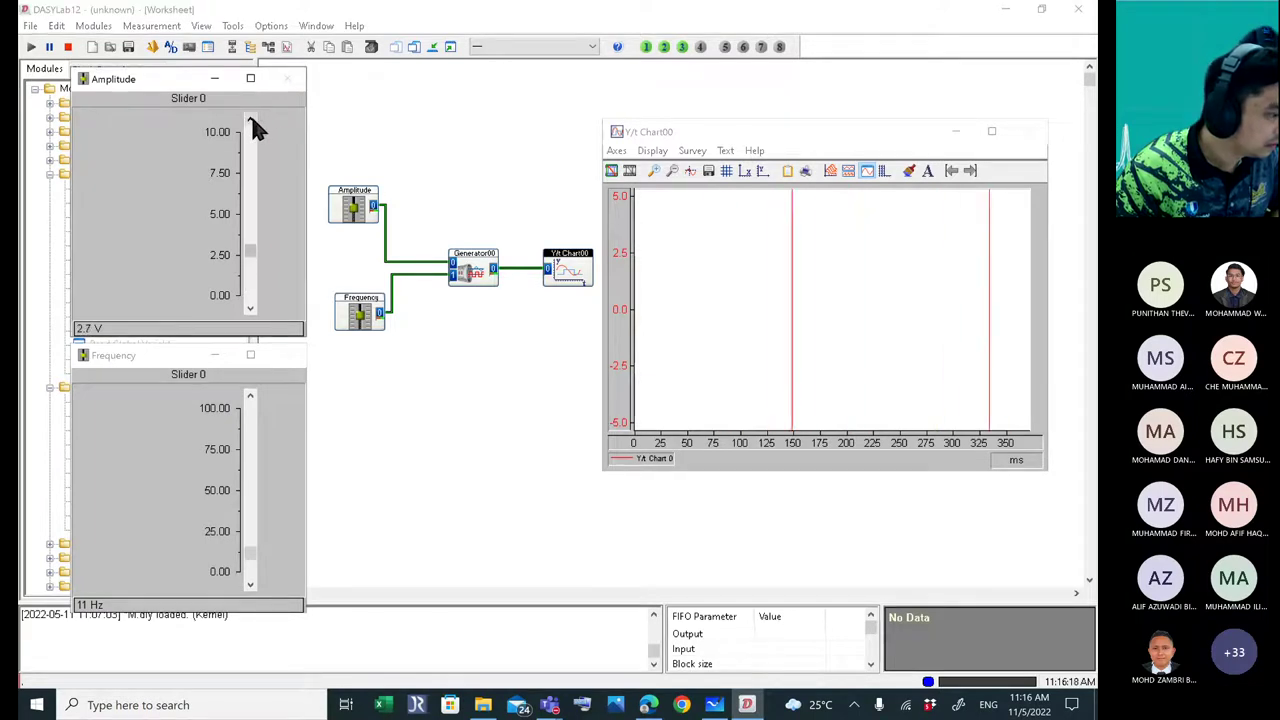
pyautogui.click(117, 68)
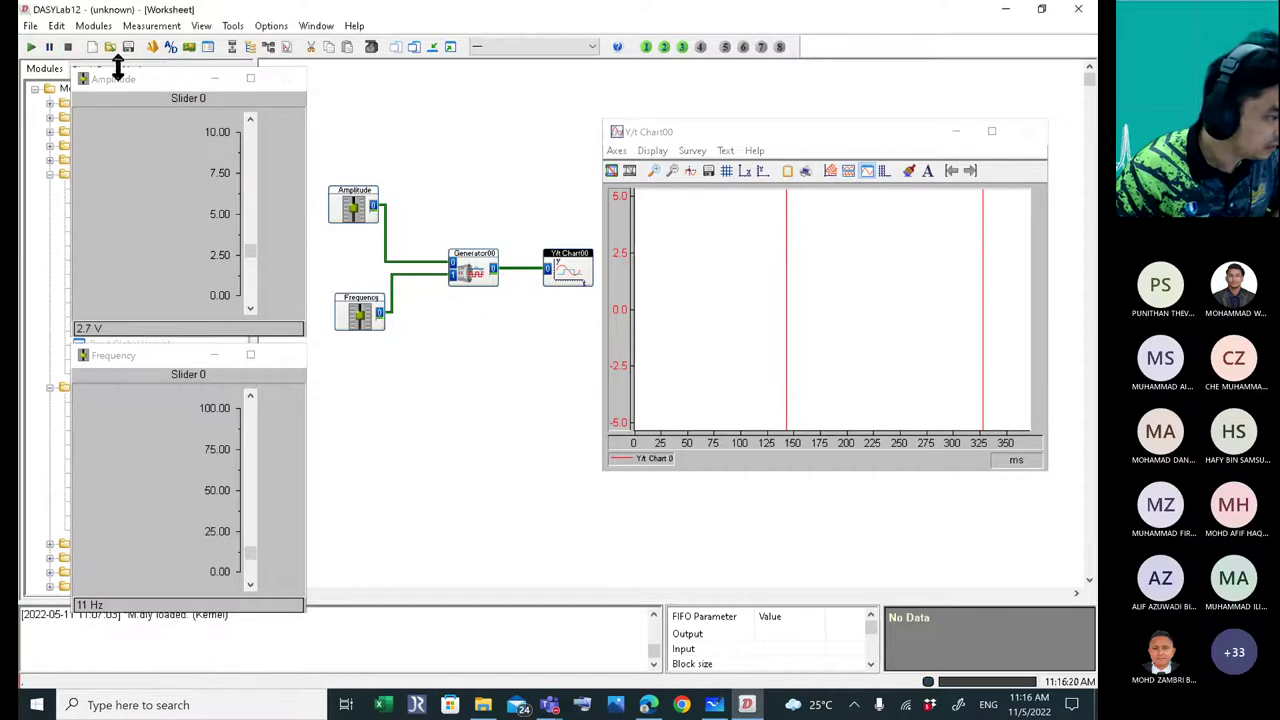
# - Turn Auto Scaling on for the Y/t chart, run the measurement to view the waveform, and stop it
pyautogui.click(616, 150)
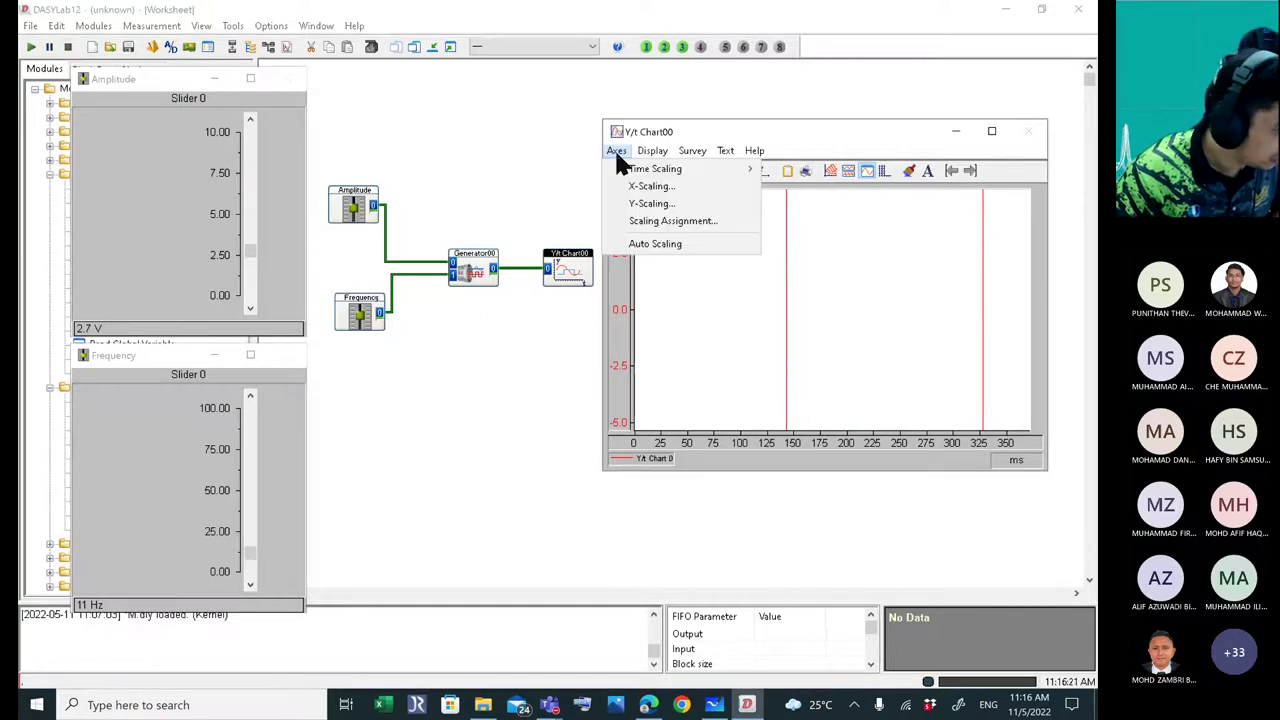
pyautogui.click(643, 246)
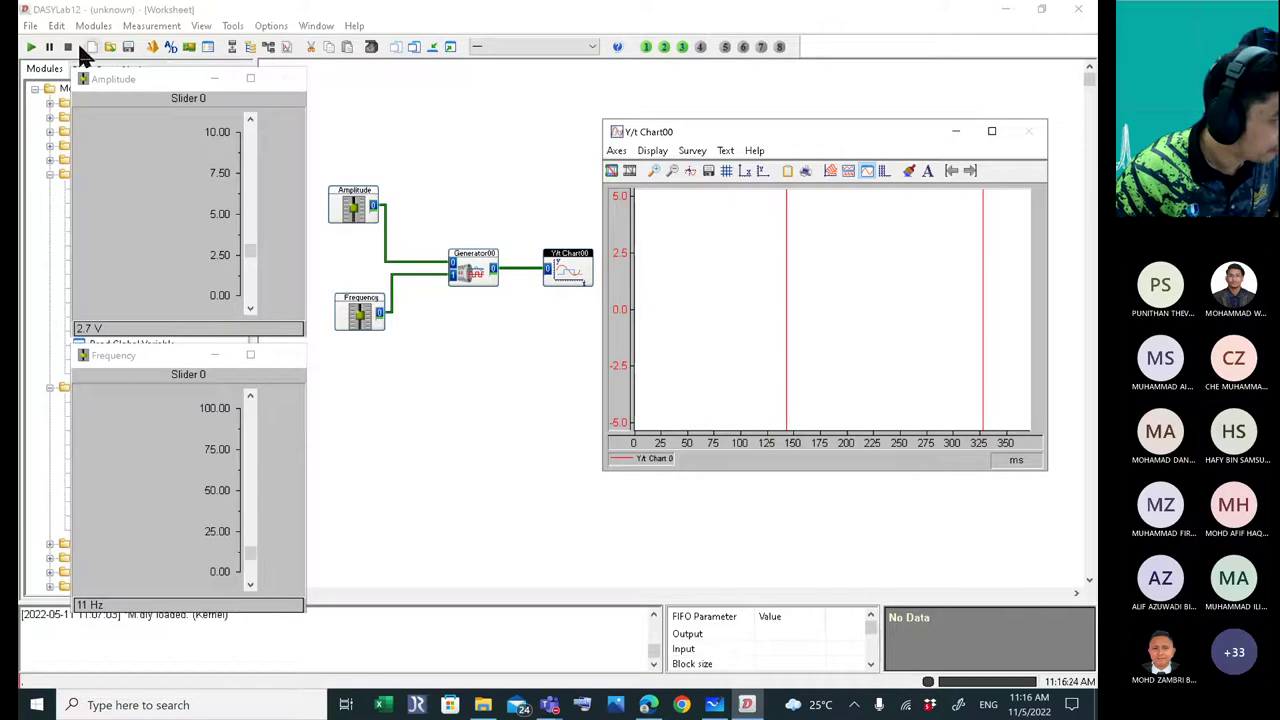
pyautogui.click(31, 47)
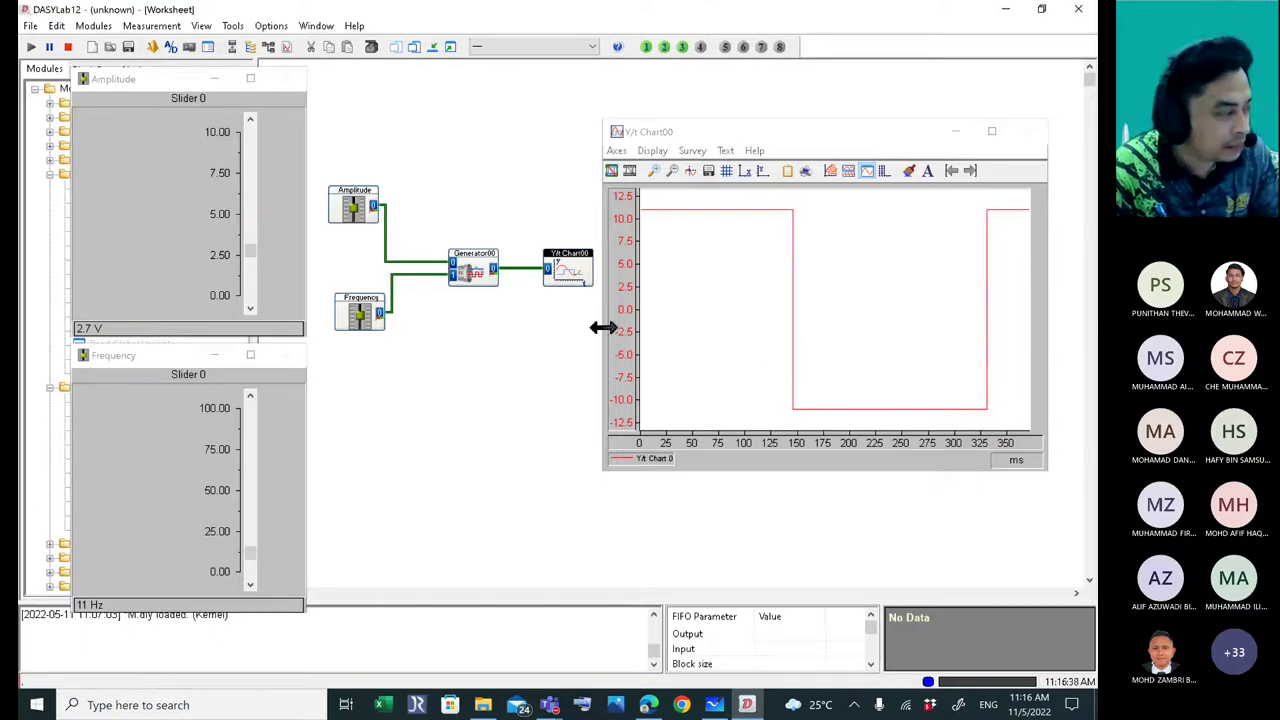
pyautogui.click(68, 48)
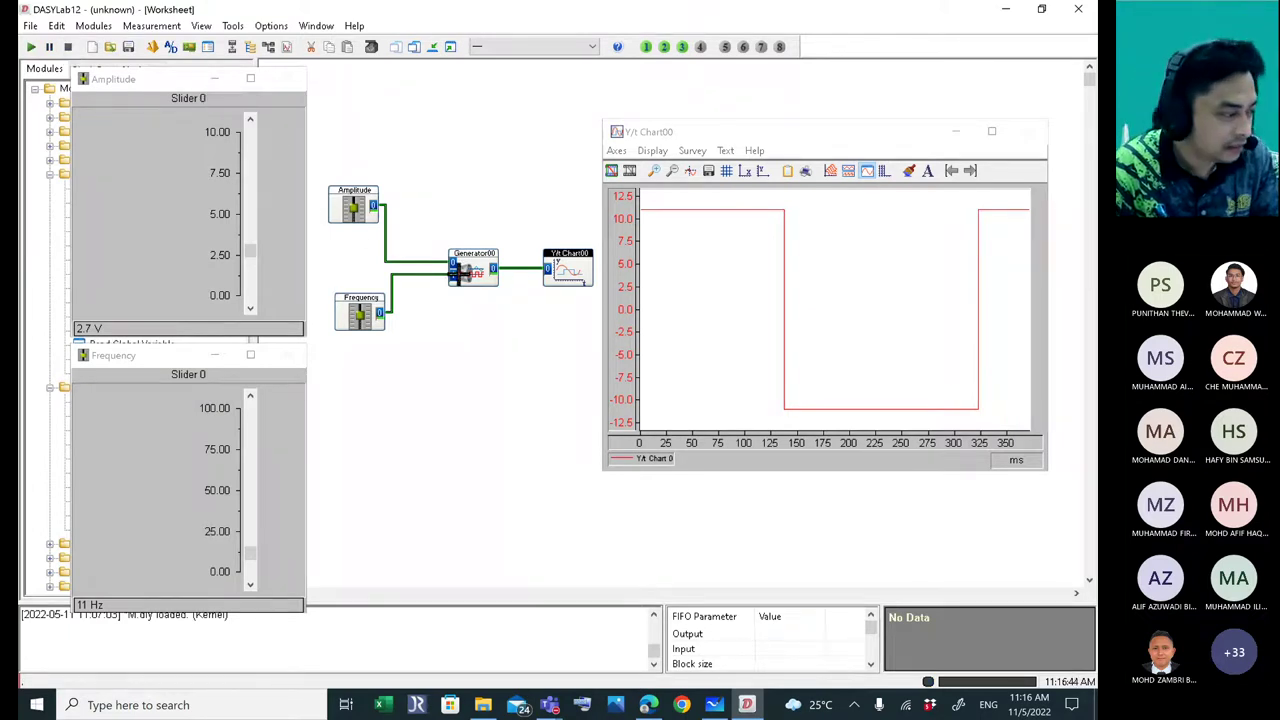
# - Change the generator module's curve form to Sine and start the measurement
pyautogui.doubleClick(468, 268)
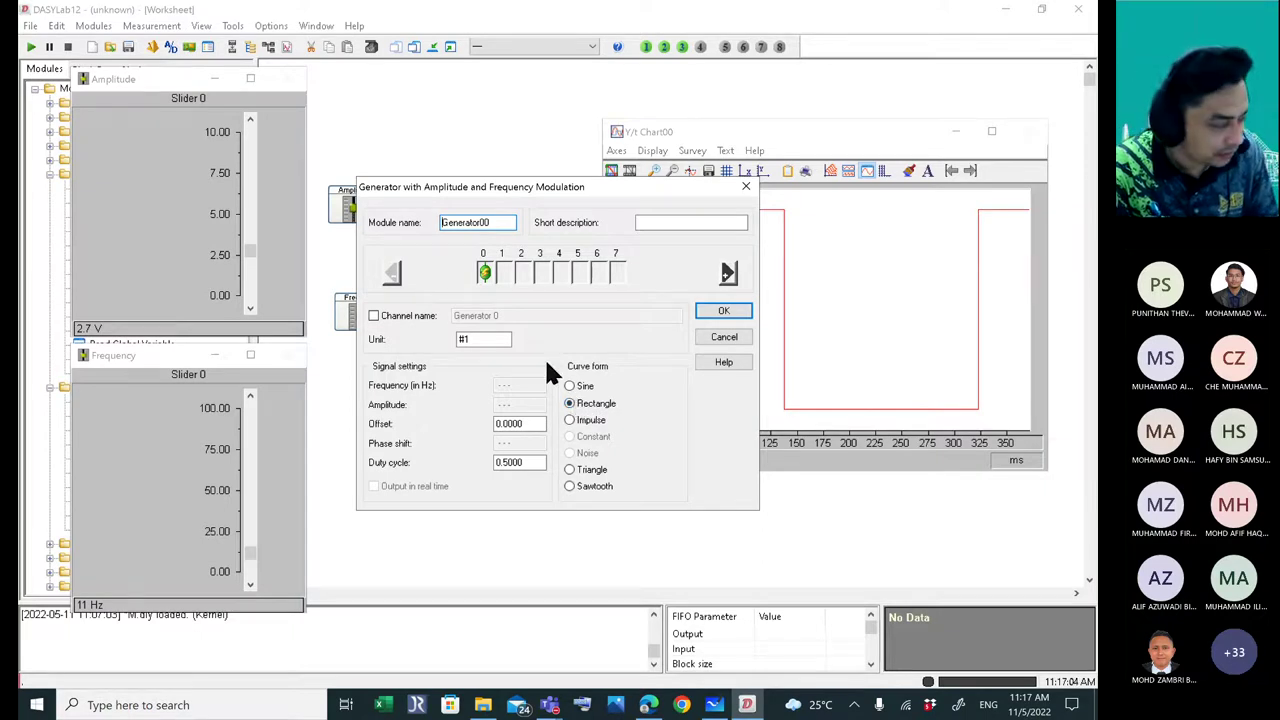
pyautogui.click(570, 387)
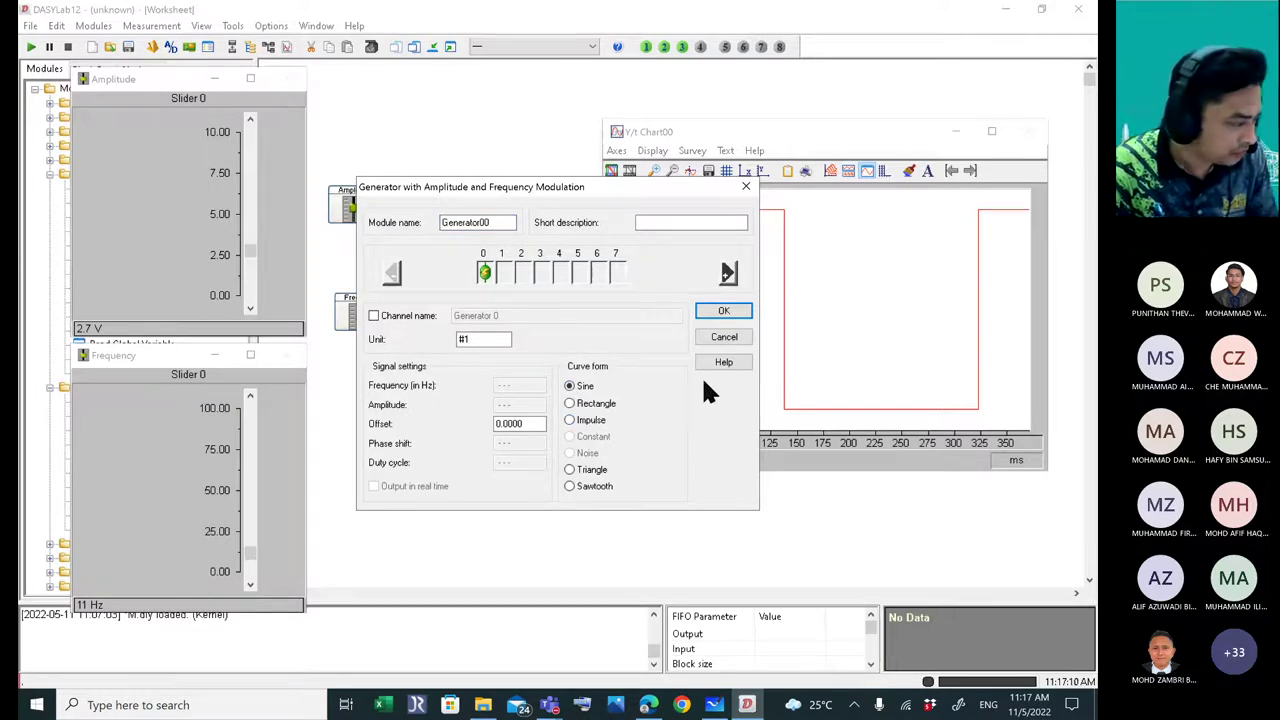
pyautogui.click(724, 313)
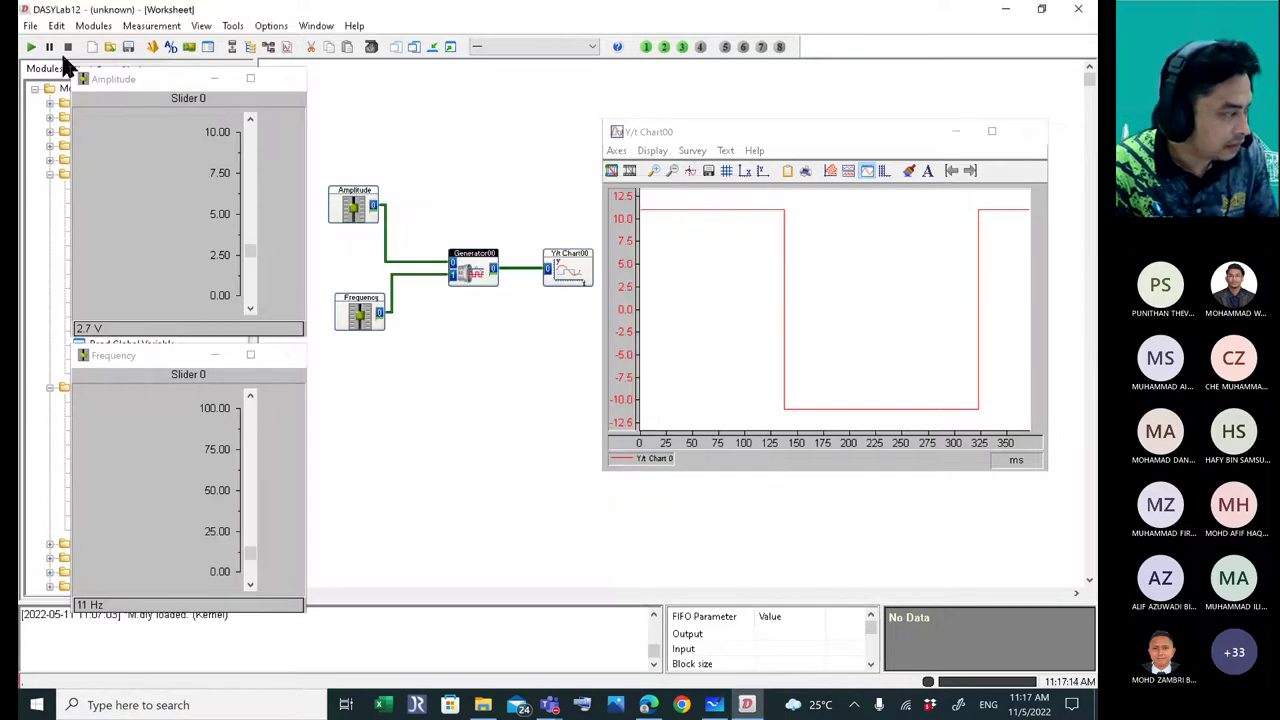
pyautogui.click(31, 48)
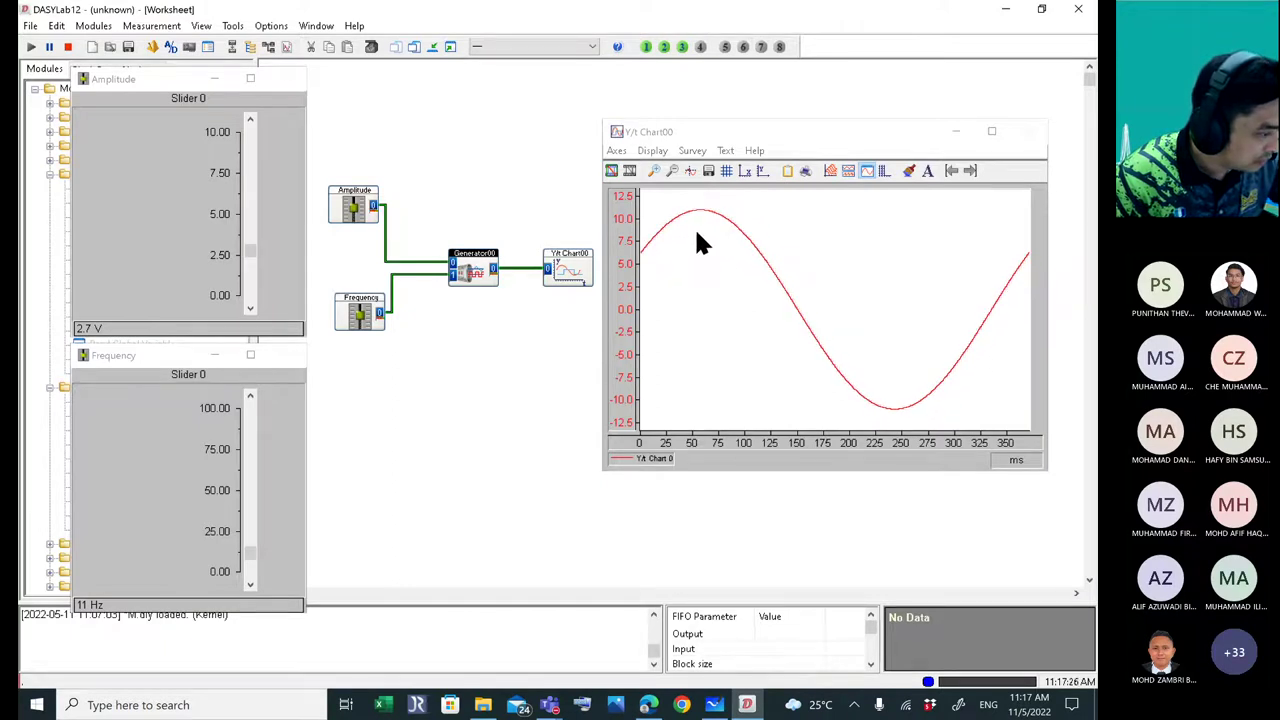
# - Raise the Amplitude slider to 3.8 V while the sine signal runs, and stop the measurement
pyautogui.click(250, 119)
pyautogui.click(250, 119)
pyautogui.click(250, 119)
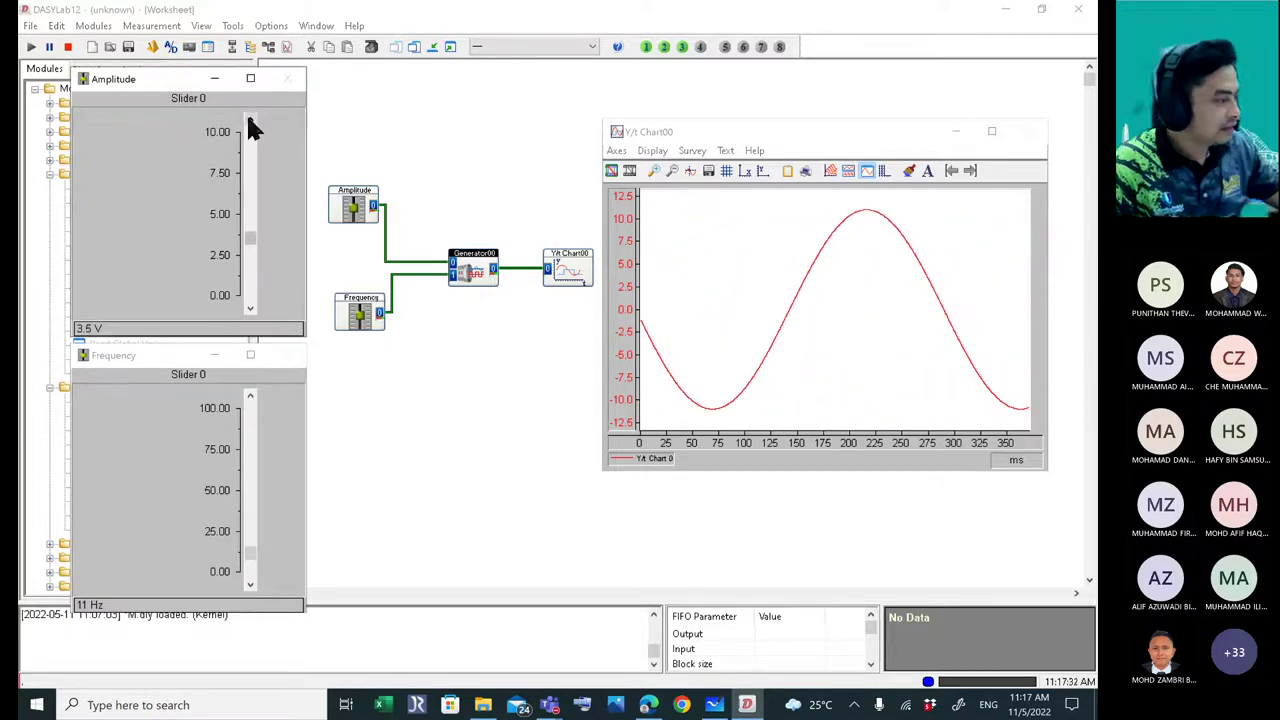
pyautogui.click(249, 119)
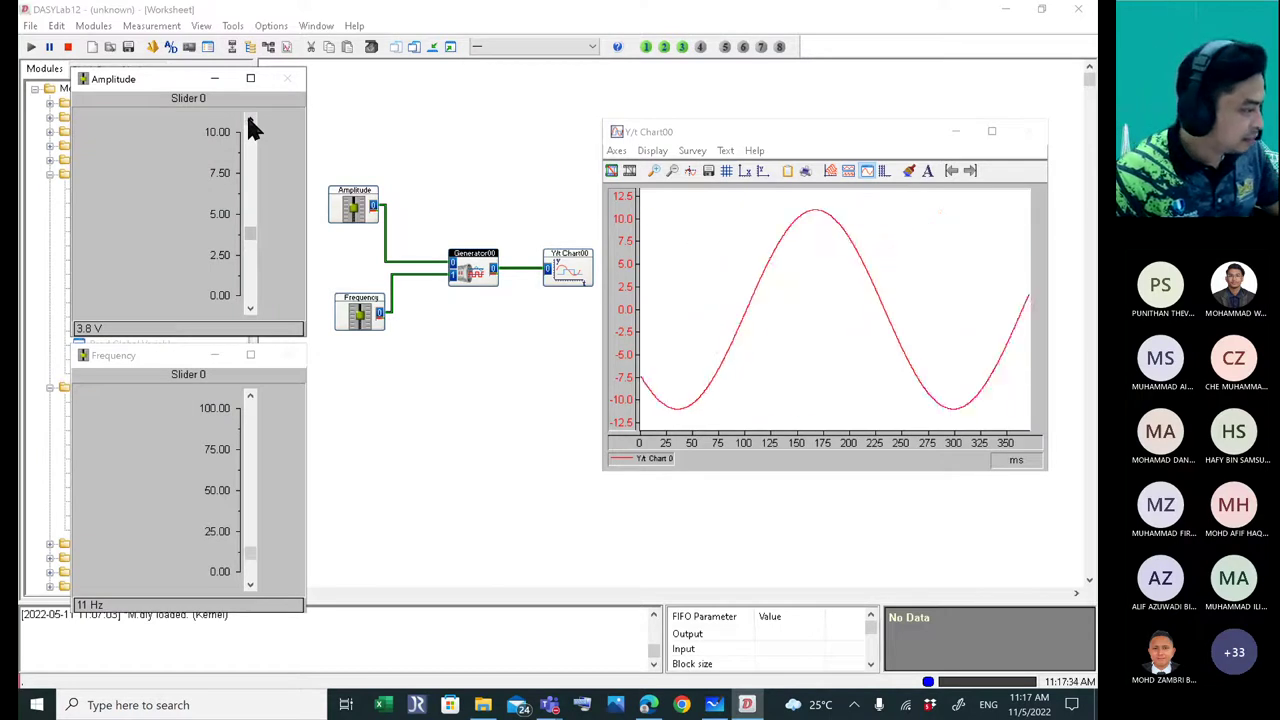
pyautogui.click(68, 47)
# - Remove the wires between the slider modules and the generator, and place the Frequency module above the Amplitude module
pyautogui.click(390, 270)
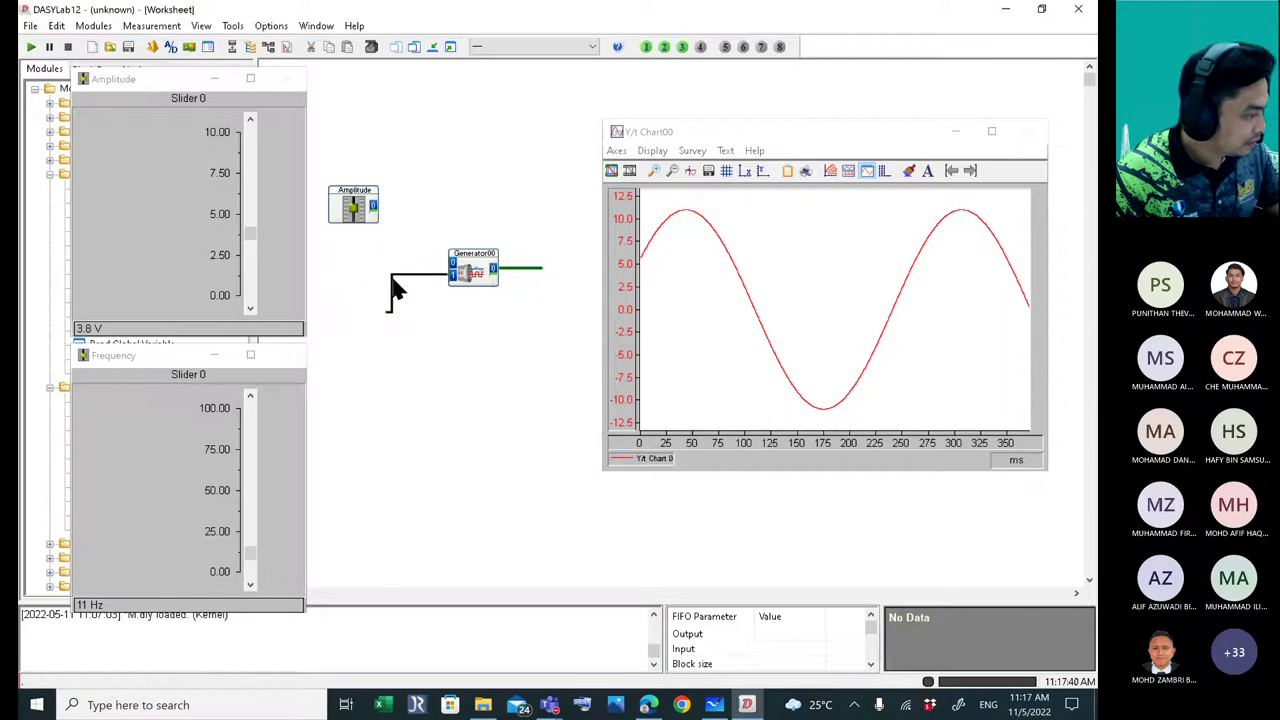
pyautogui.press('Delete')
pyautogui.moveTo(355, 315); pyautogui.dragTo(410, 155)
pyautogui.moveTo(352, 208); pyautogui.dragTo(395, 338)
pyautogui.moveTo(409, 160); pyautogui.dragTo(378, 250)
pyautogui.moveTo(404, 328)
pyautogui.mouseDown()
pyautogui.moveTo(383, 337)
pyautogui.moveTo(391, 316)
pyautogui.mouseUp()
# - Wire the Frequency slider to the generator's first input and the Amplitude slider to its second input, moving both slider modules closer together
pyautogui.moveTo(398, 249); pyautogui.dragTo(454, 262)
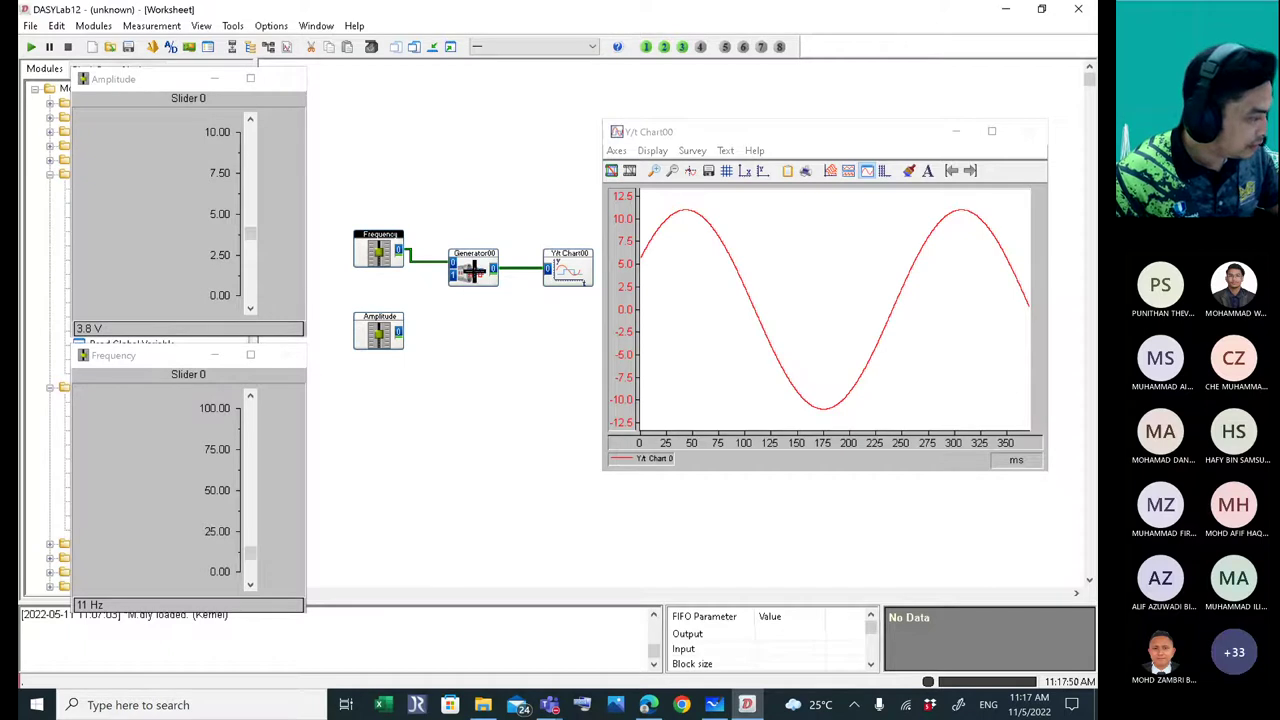
pyautogui.doubleClick(474, 268)
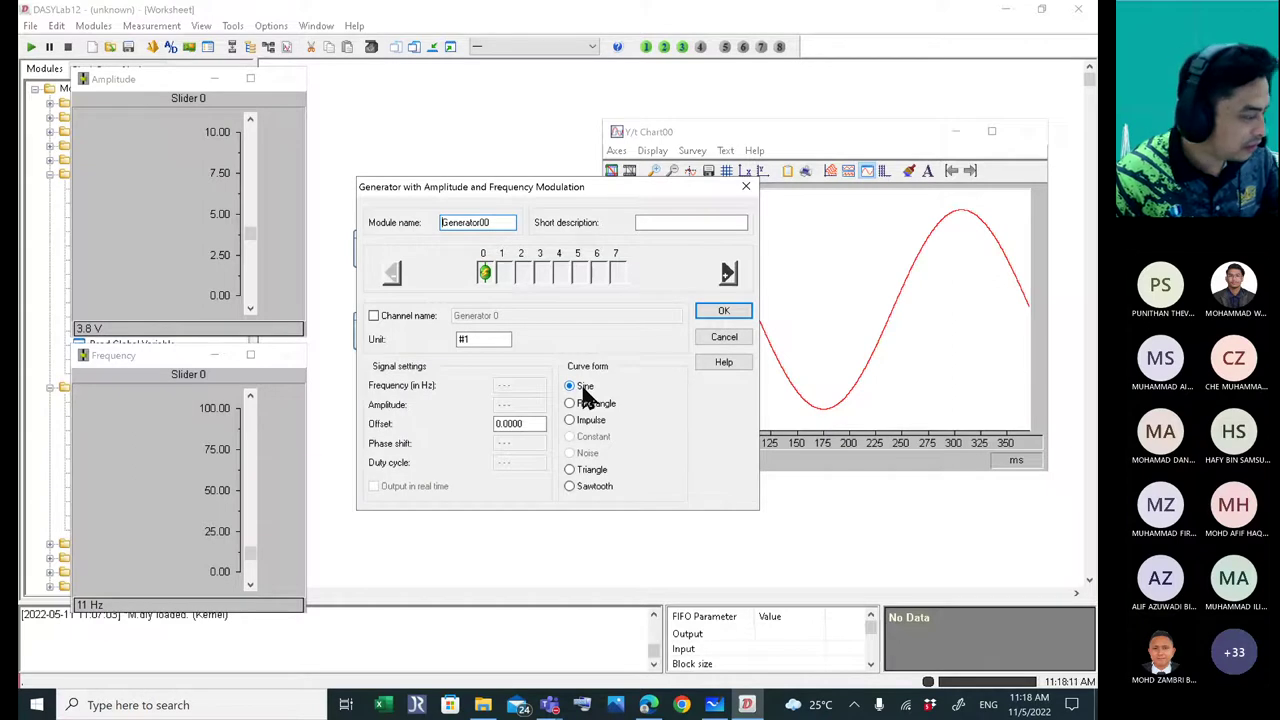
pyautogui.press('Return')
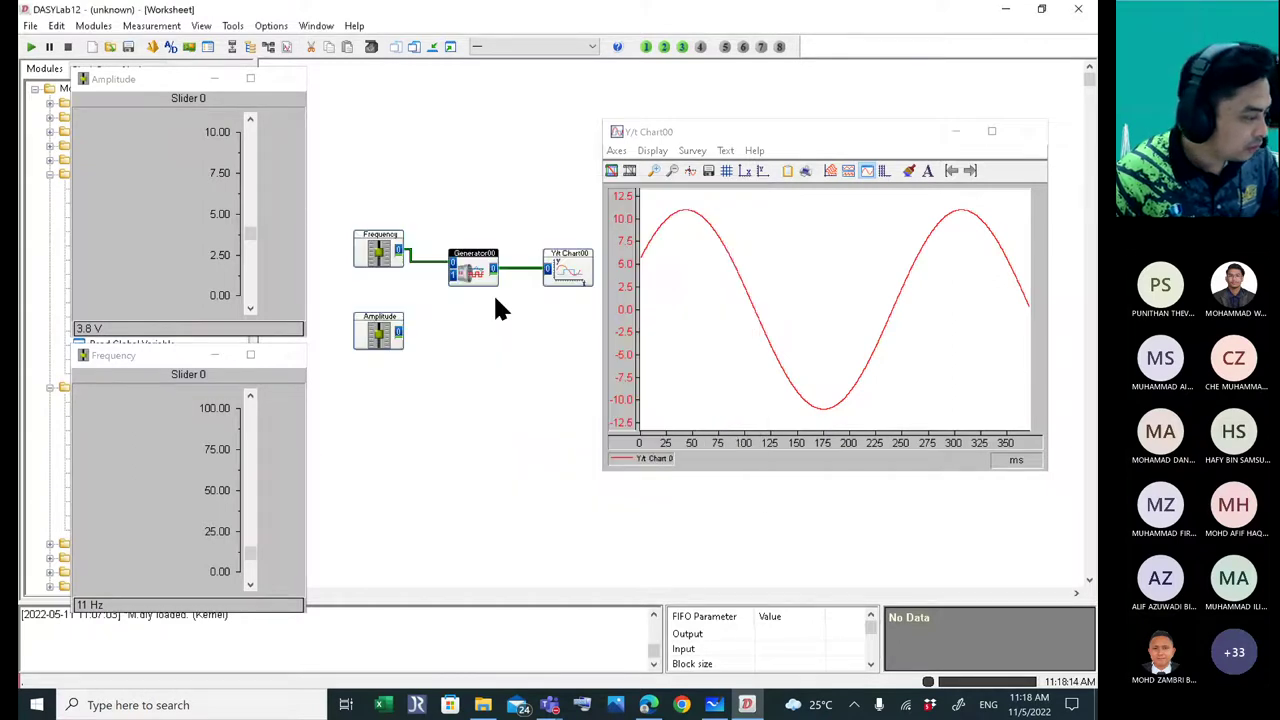
pyautogui.click(378, 242)
pyautogui.moveTo(380, 333); pyautogui.dragTo(380, 308)
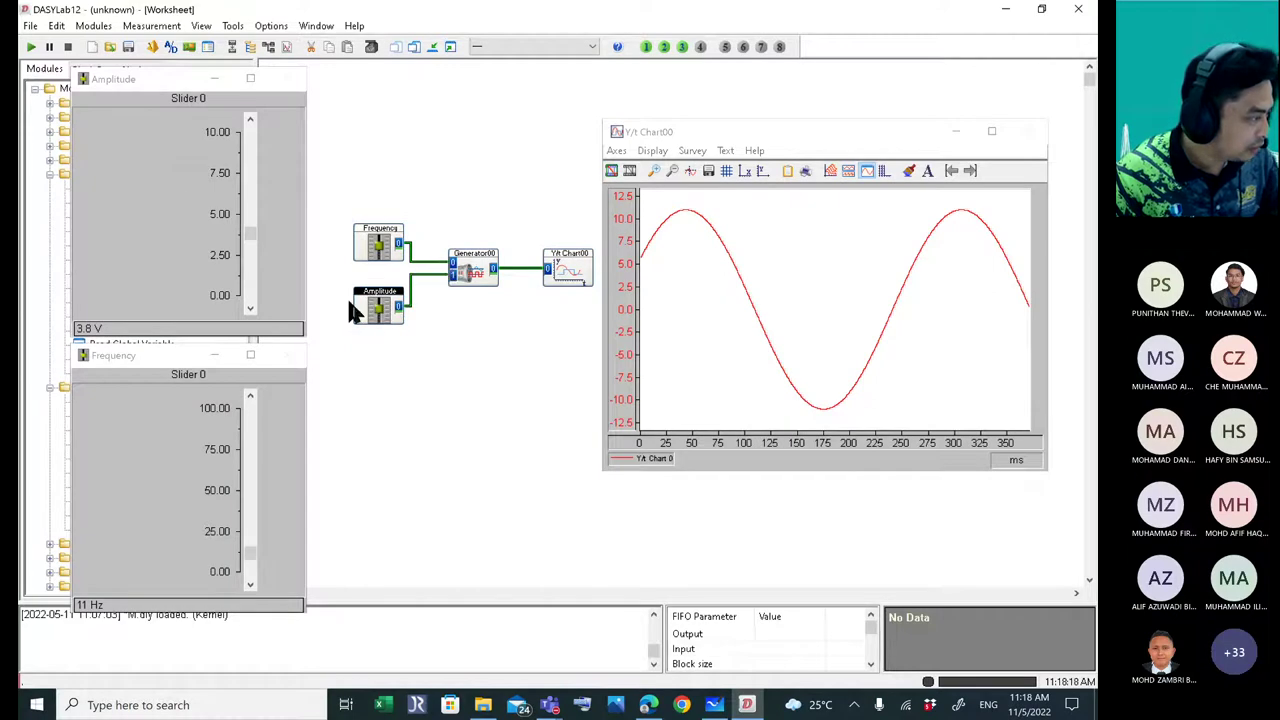
# - Swap the slider windows so Frequency sits above Amplitude, and start the measurement
pyautogui.click(149, 158)
pyautogui.moveTo(153, 76); pyautogui.dragTo(344, 422)
pyautogui.moveTo(153, 364); pyautogui.dragTo(158, 88)
pyautogui.moveTo(362, 432); pyautogui.dragTo(176, 361)
pyautogui.click(31, 47)
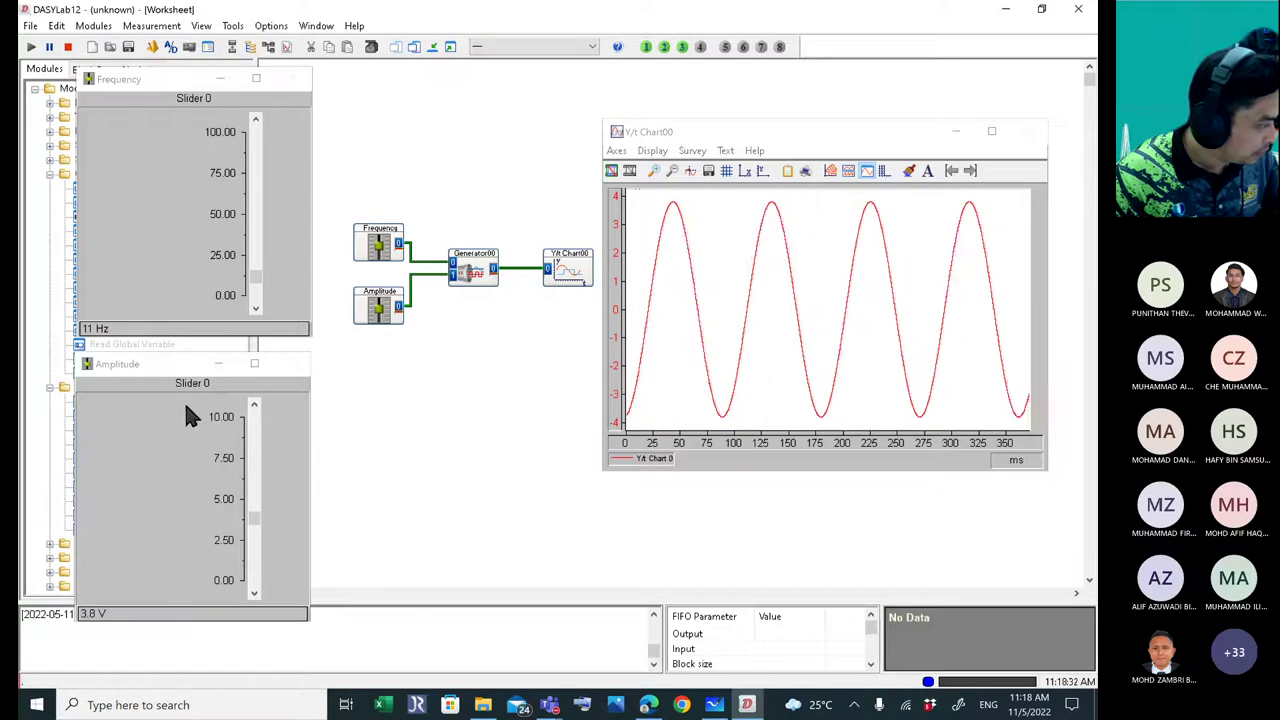
# - Set the Amplitude slider to 4.0 V and the Frequency slider to 66 Hz while the measurement runs, and stop it
pyautogui.click(252, 401)
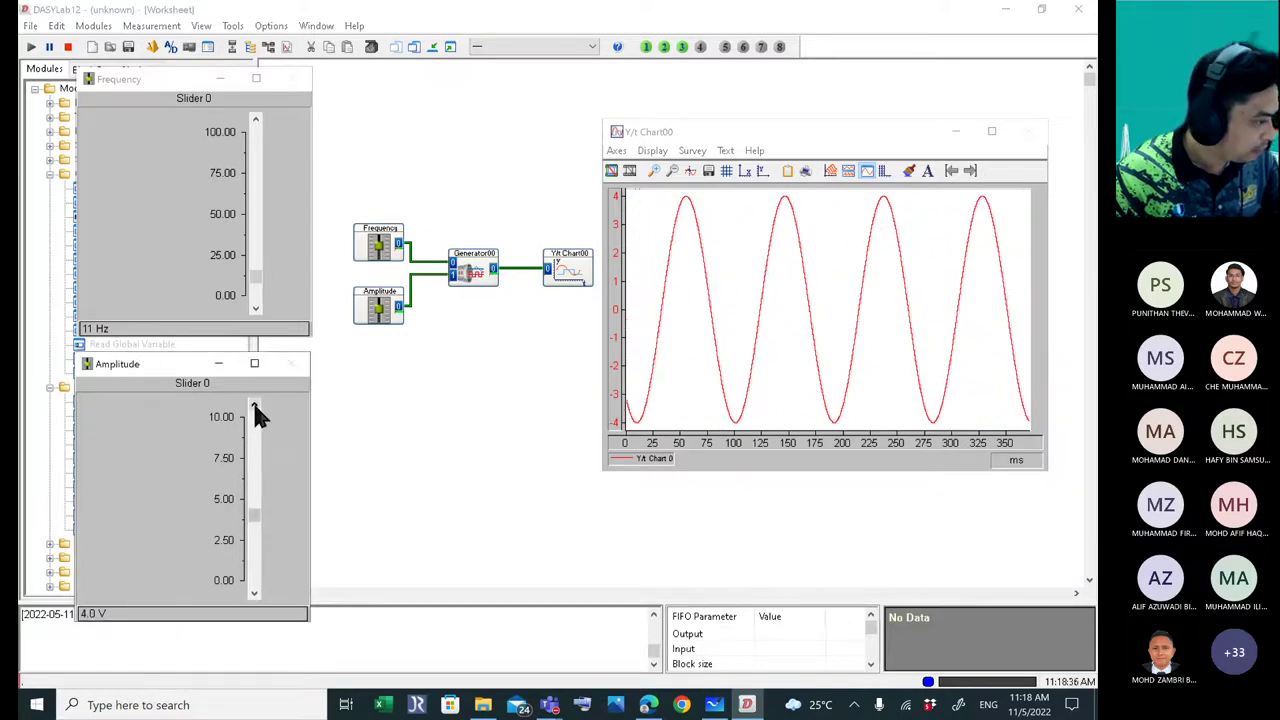
pyautogui.click(255, 307)
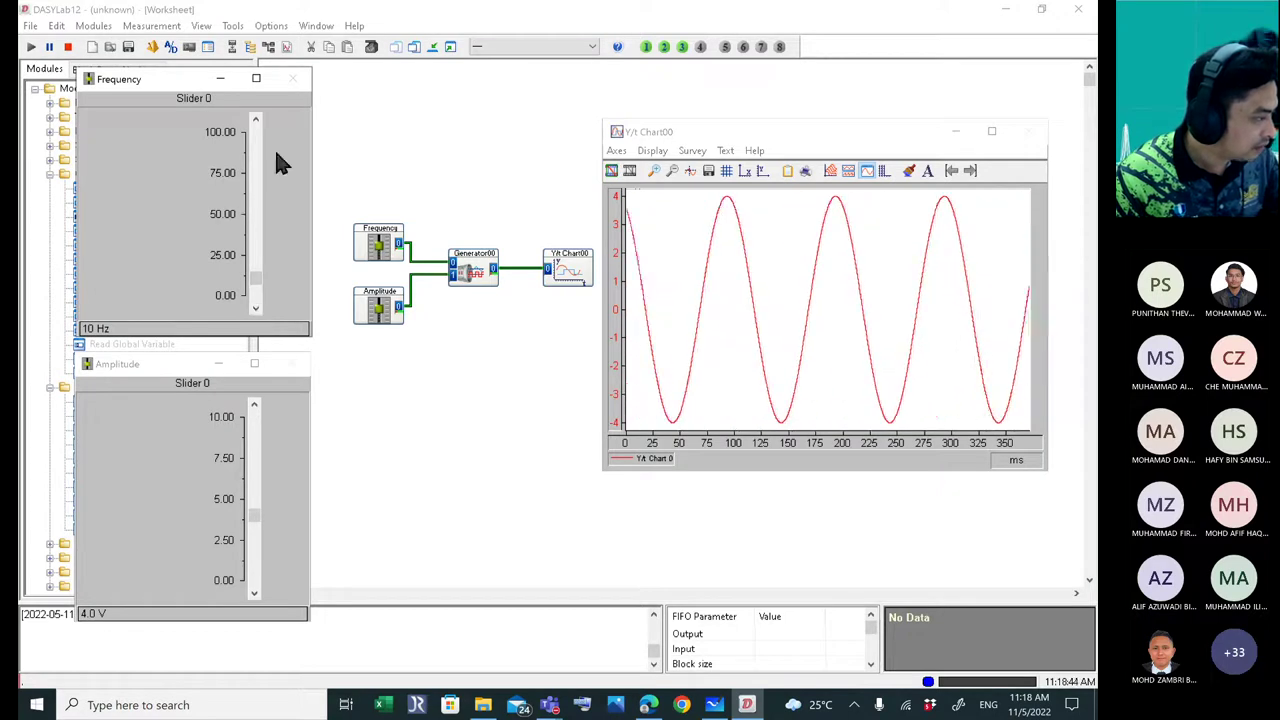
pyautogui.click(254, 121)
pyautogui.click(254, 121)
pyautogui.click(254, 121)
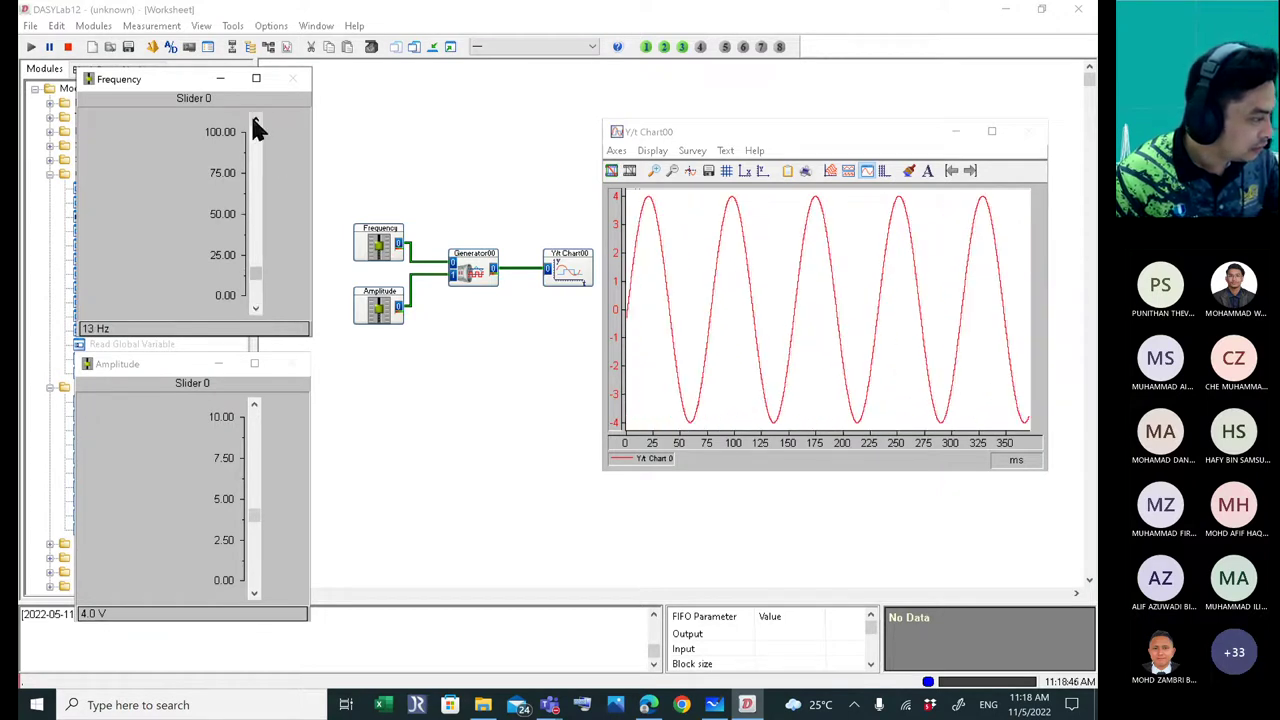
pyautogui.moveTo(254, 121); pyautogui.dragTo(254, 121)
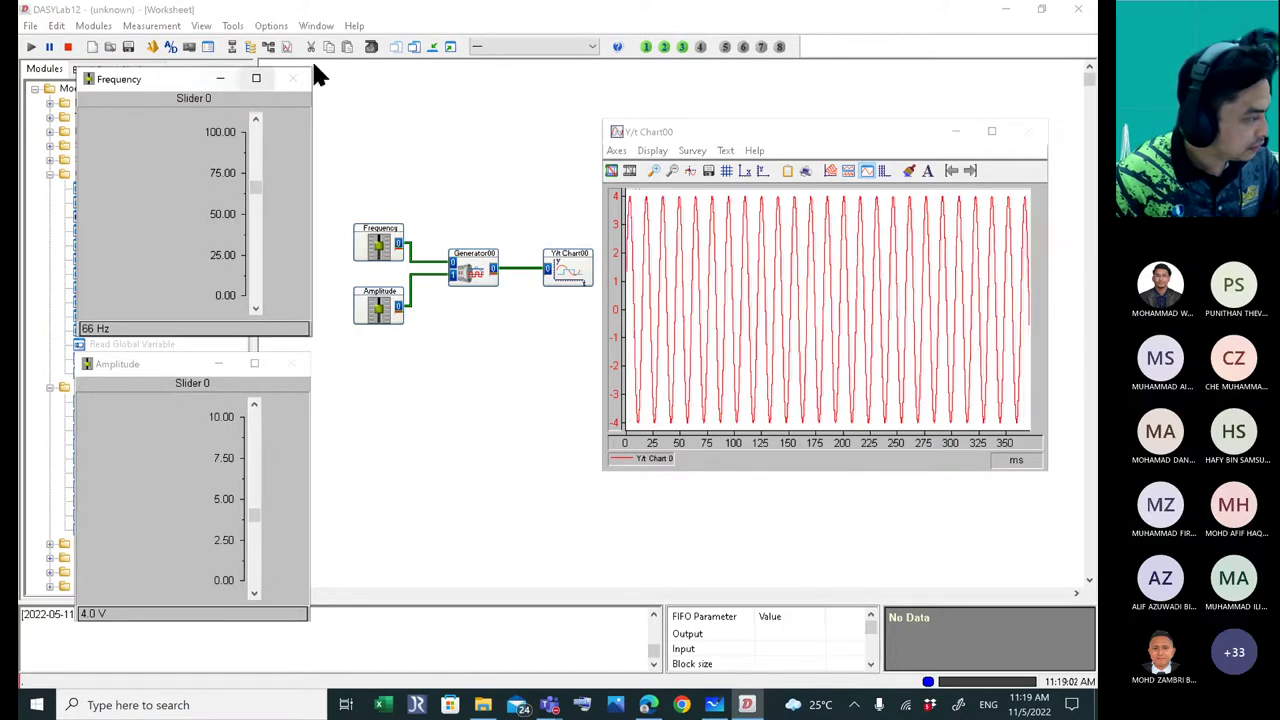
pyautogui.click(67, 47)
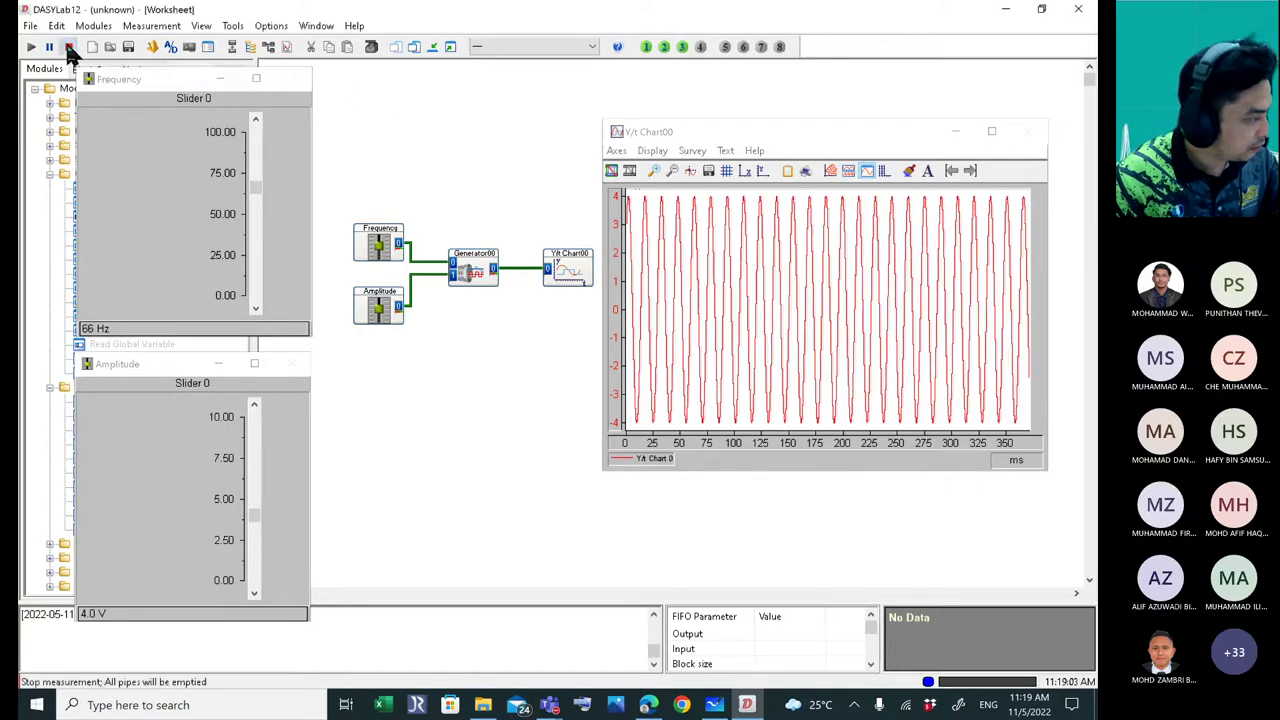
# - Minimize all display windows, locate the Y/t Chart module in the Display group, and restore the windows
pyautogui.click(431, 48)
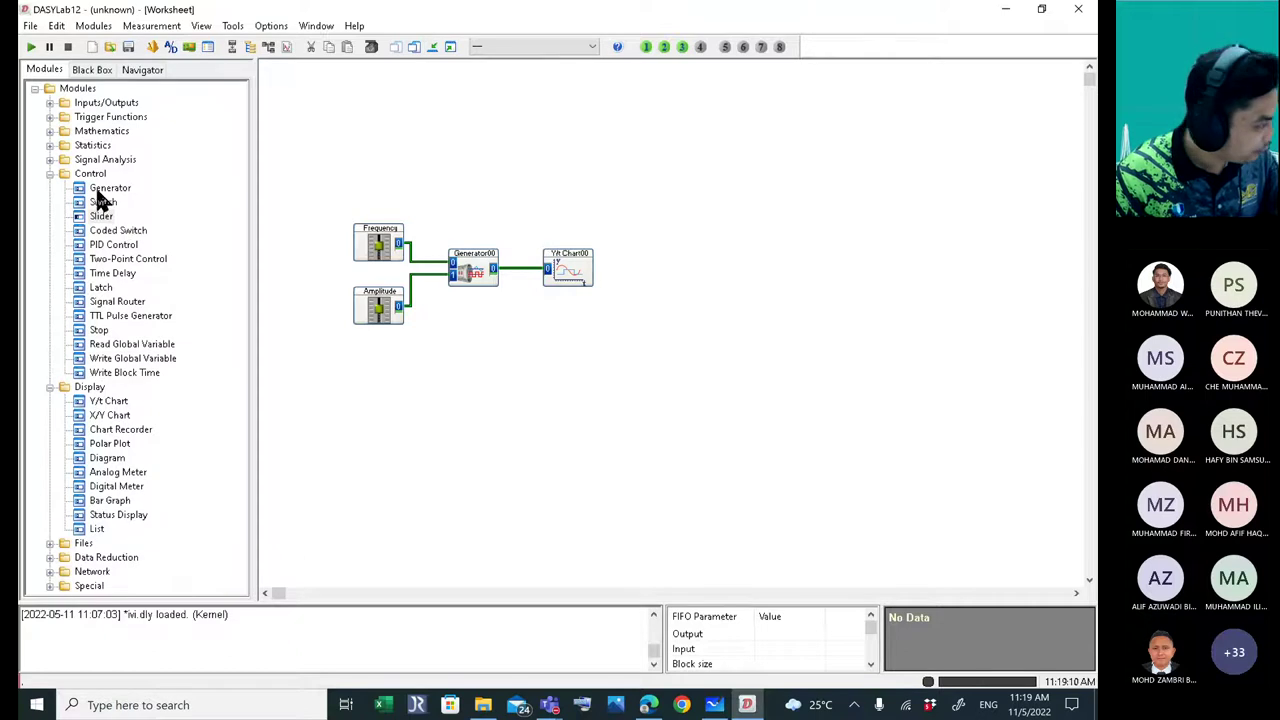
pyautogui.click(90, 387)
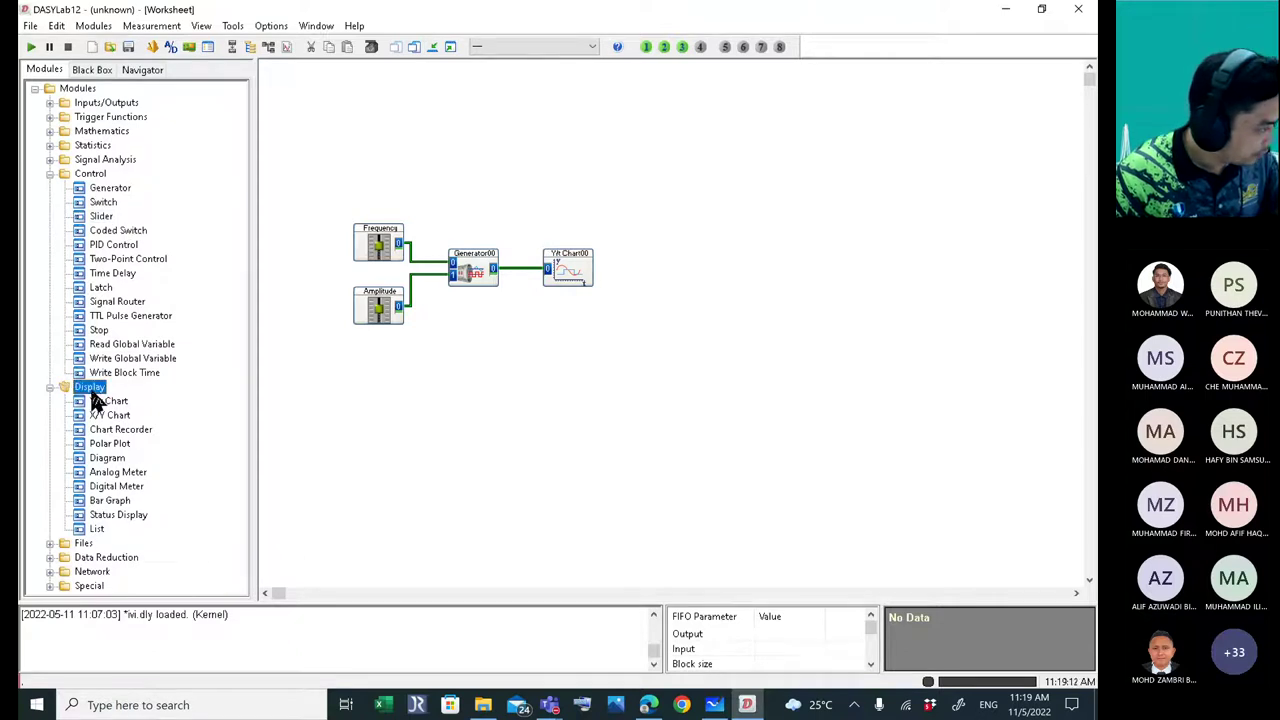
pyautogui.click(108, 401)
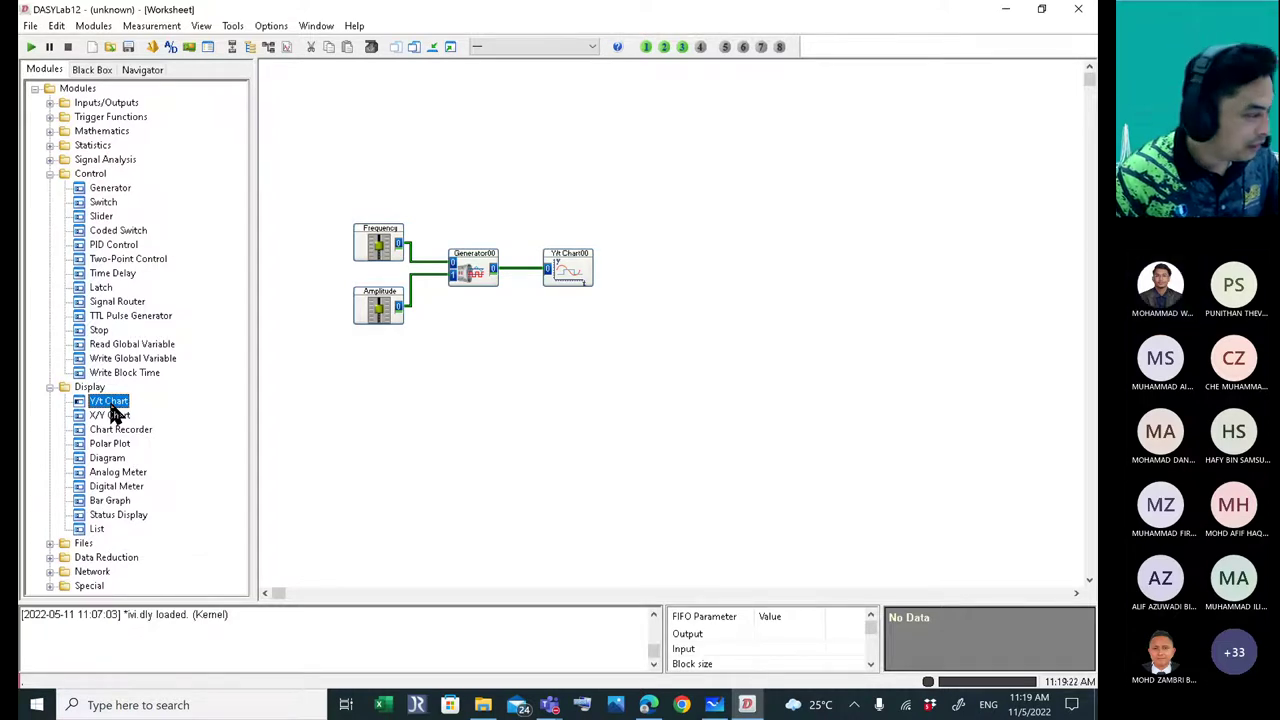
pyautogui.click(449, 47)
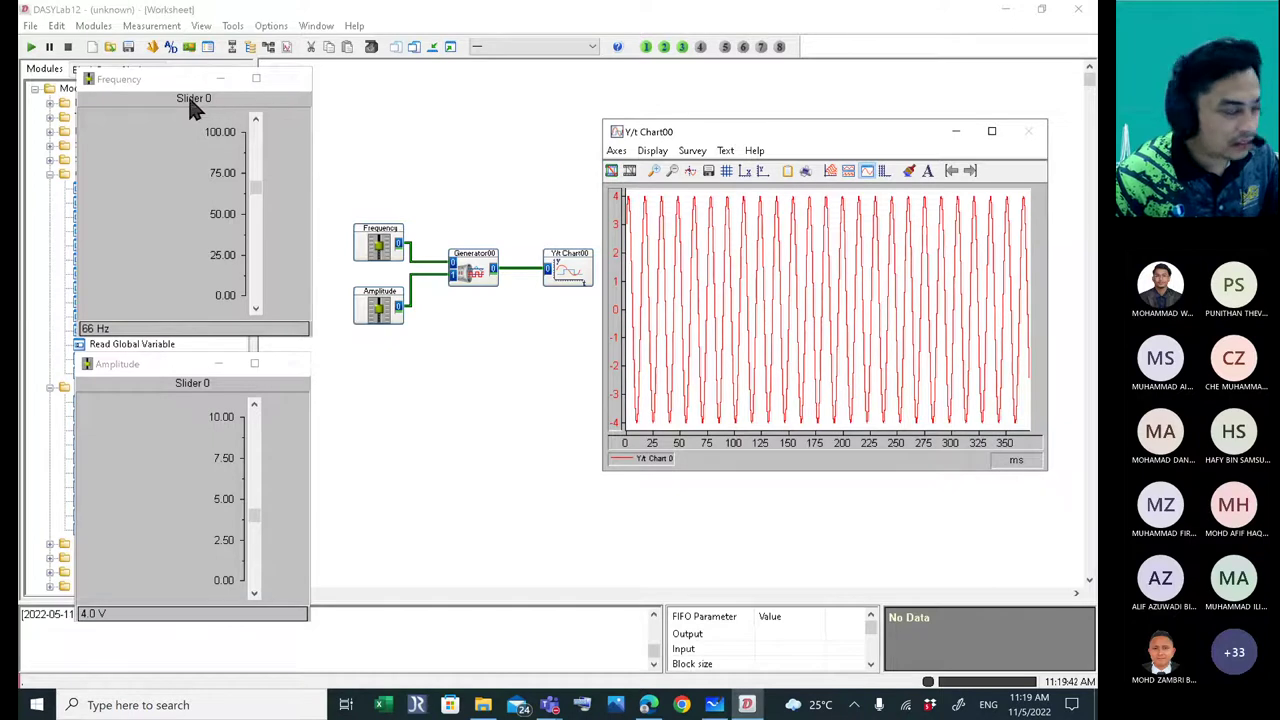
# - Rearrange the display windows with Frequency above Amplitude, clear of the slider modules, and the Y/t chart slightly lower
pyautogui.moveTo(190, 102); pyautogui.dragTo(627, 132)
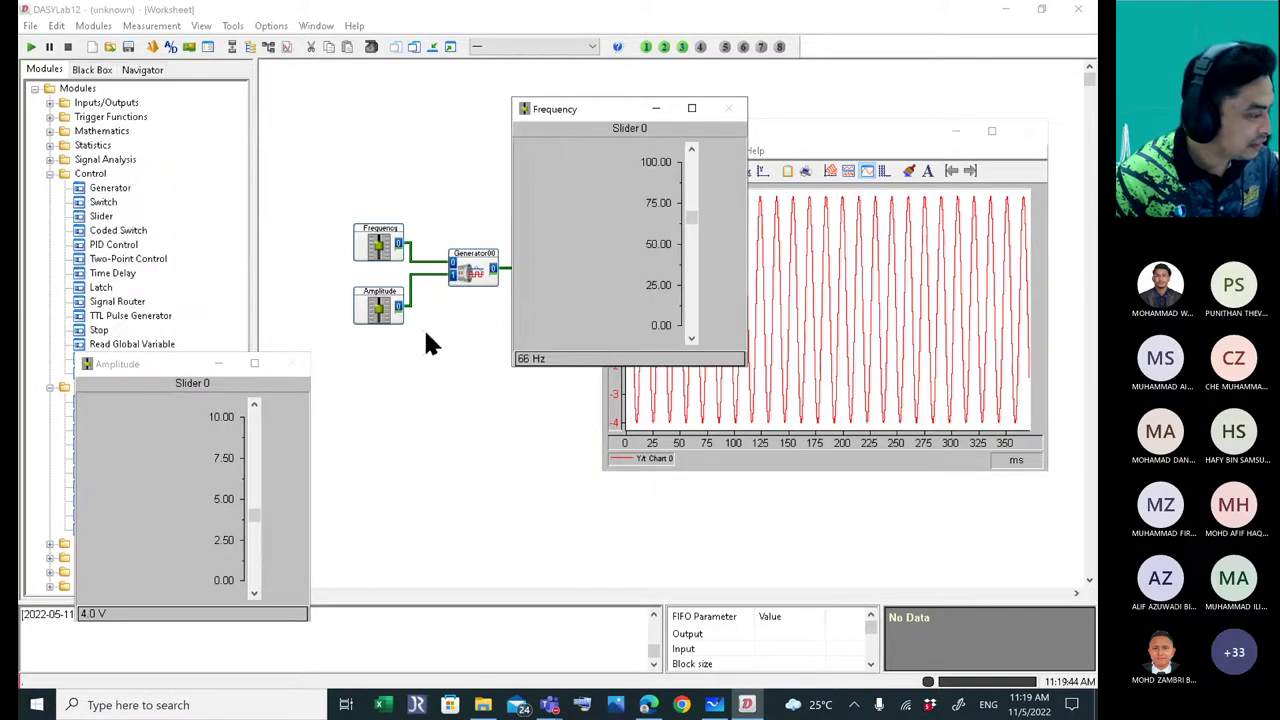
pyautogui.moveTo(148, 363); pyautogui.dragTo(172, 343)
pyautogui.moveTo(590, 116); pyautogui.dragTo(146, 82)
pyautogui.moveTo(749, 137); pyautogui.dragTo(743, 161)
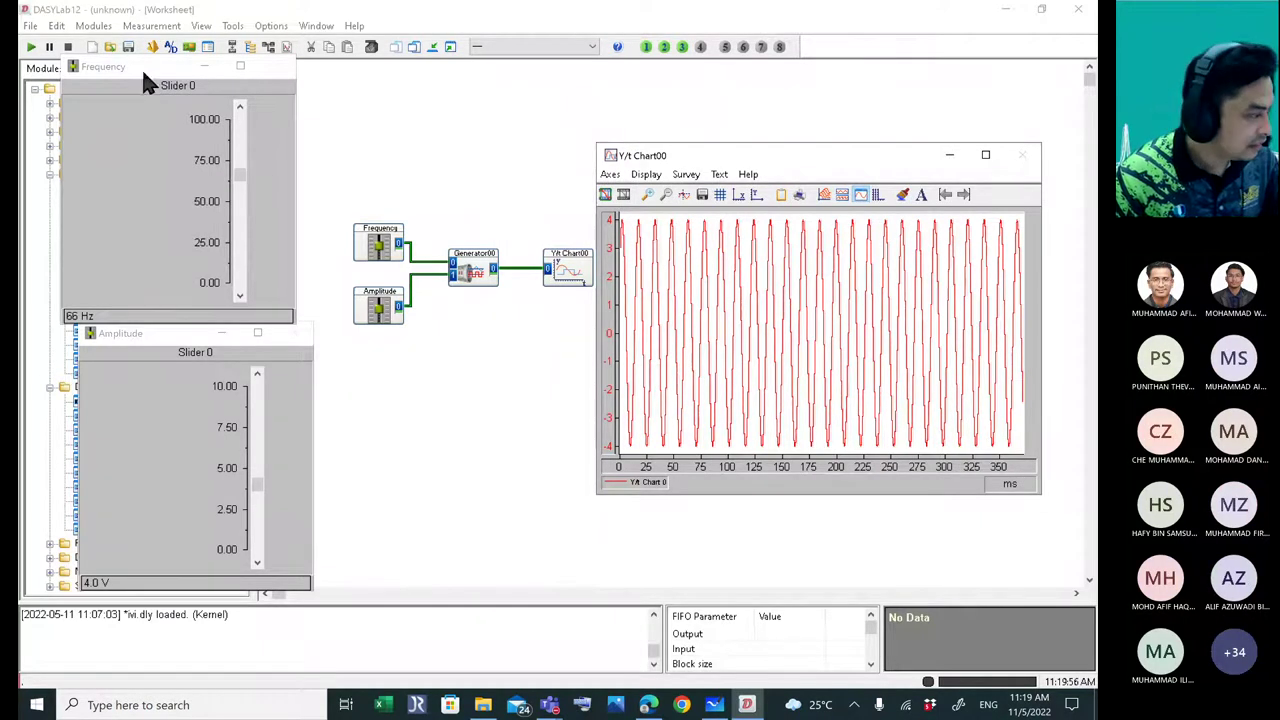
pyautogui.moveTo(143, 74); pyautogui.dragTo(234, 87)
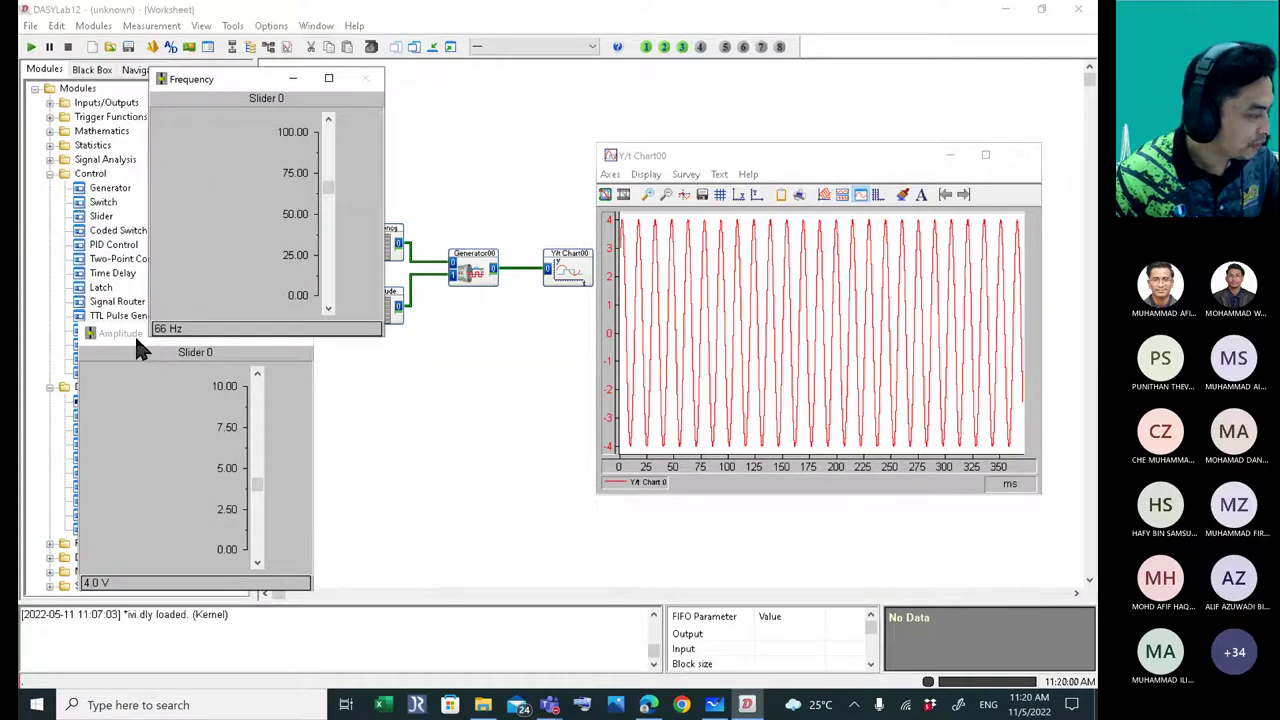
pyautogui.moveTo(148, 332); pyautogui.dragTo(204, 370)
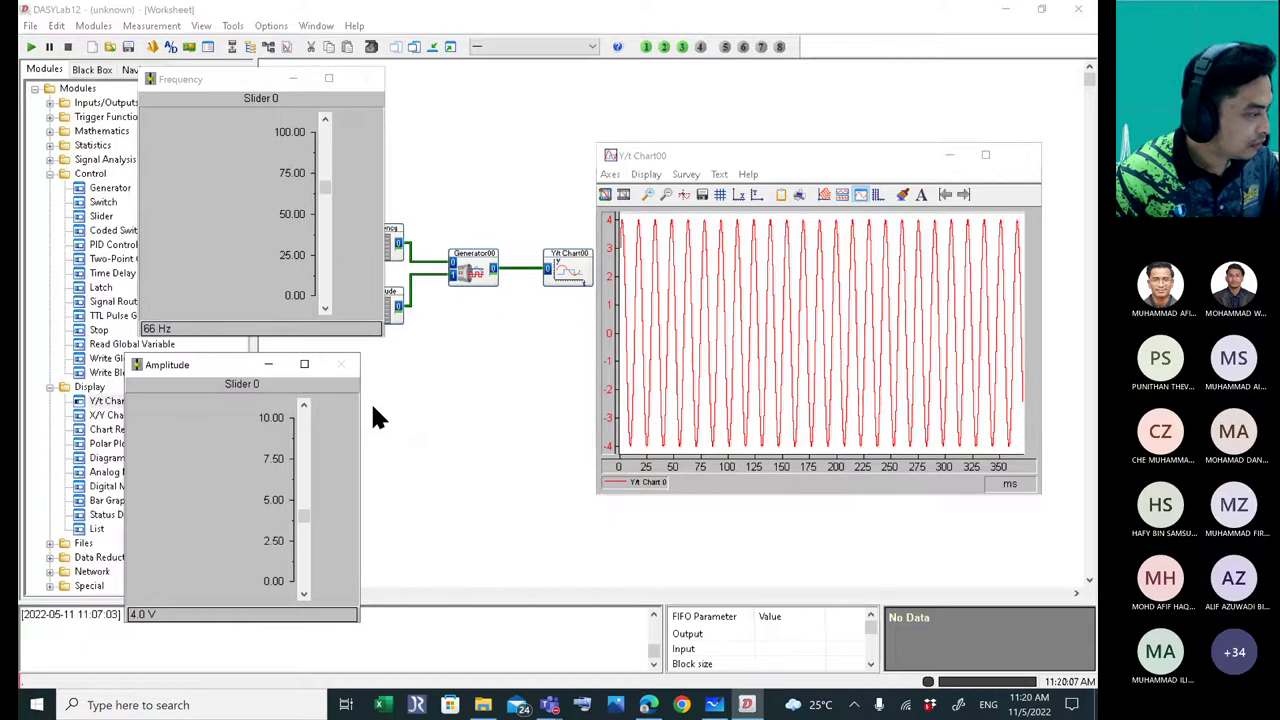
pyautogui.moveTo(223, 79); pyautogui.dragTo(188, 79)
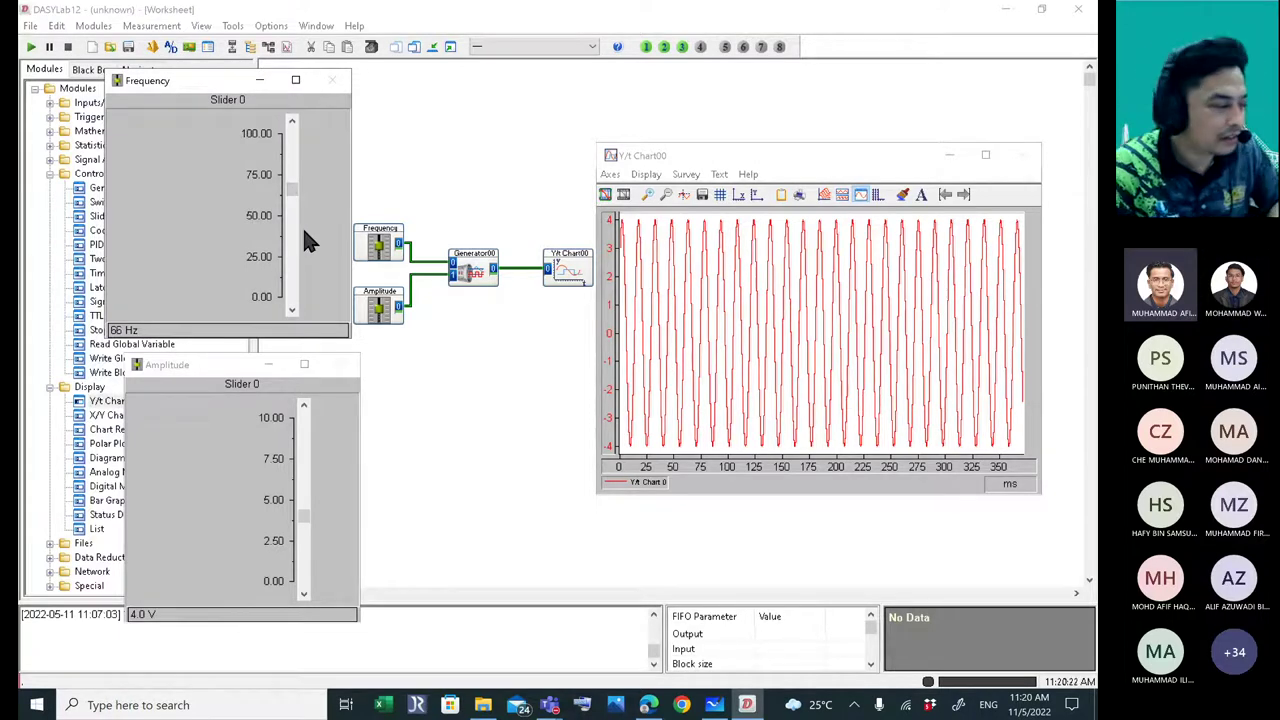
# - Remove the wire between the Frequency slider and the generator, and reconnect the slider to the first input
pyautogui.click(420, 272)
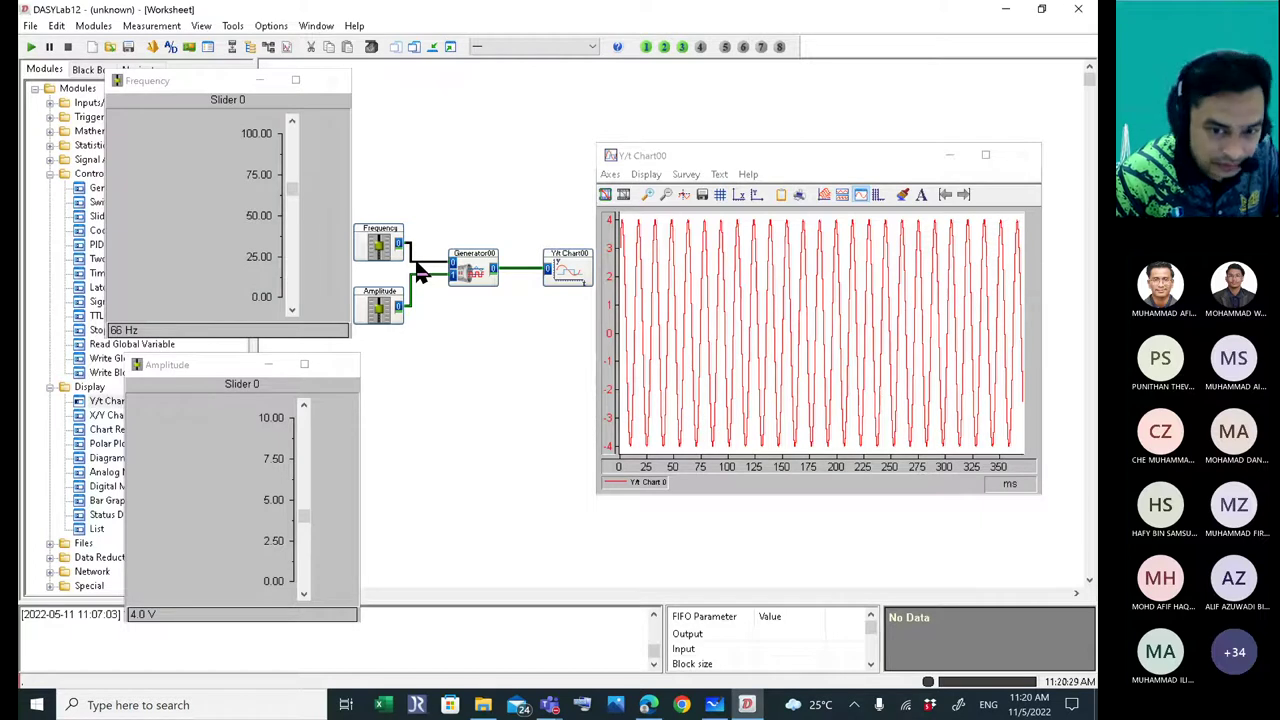
pyautogui.rightClick(420, 271)
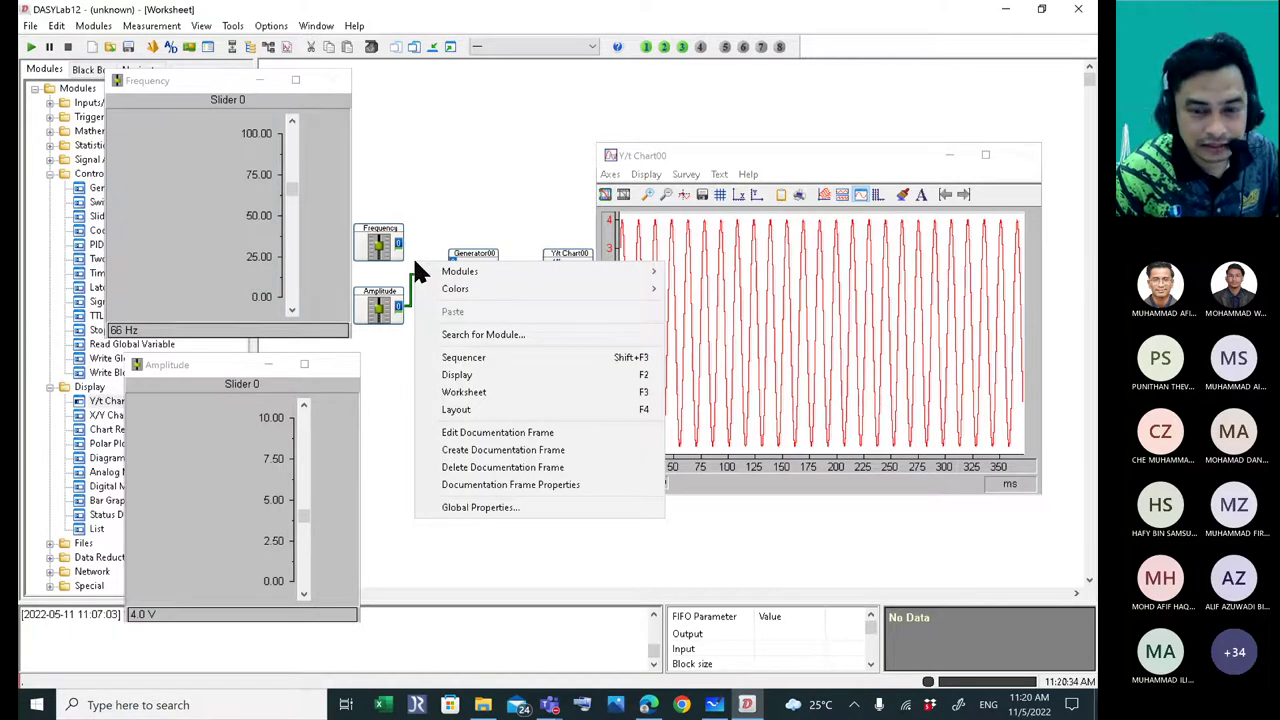
pyautogui.click(424, 187)
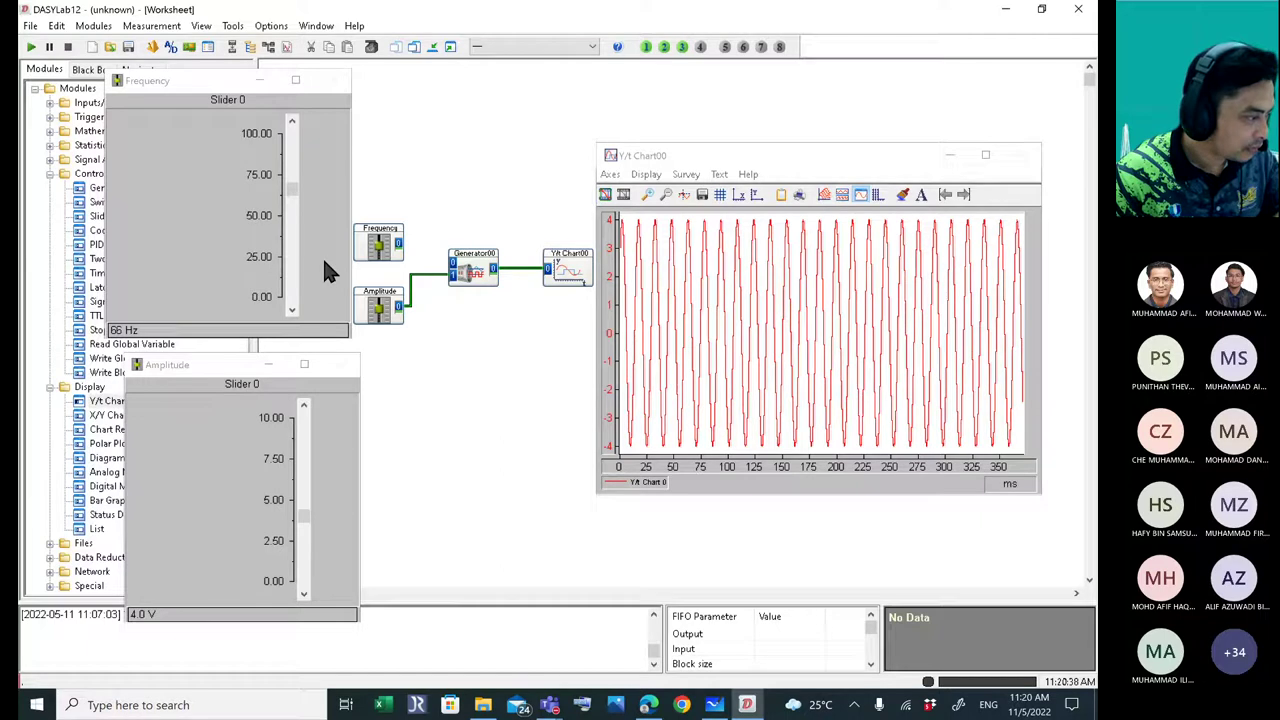
pyautogui.click(380, 230)
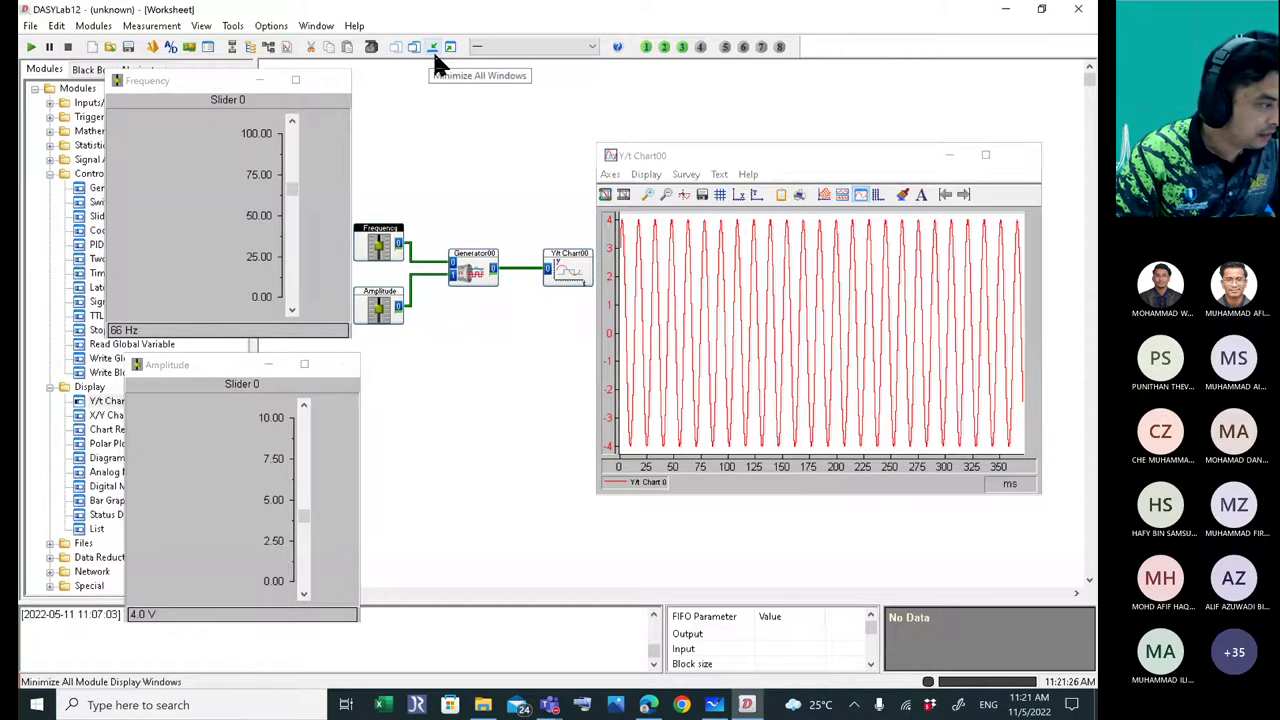
# - Start the measurement, and set the Frequency slider to 33 Hz and the Amplitude slider to 6.6 V
pyautogui.press('F5')
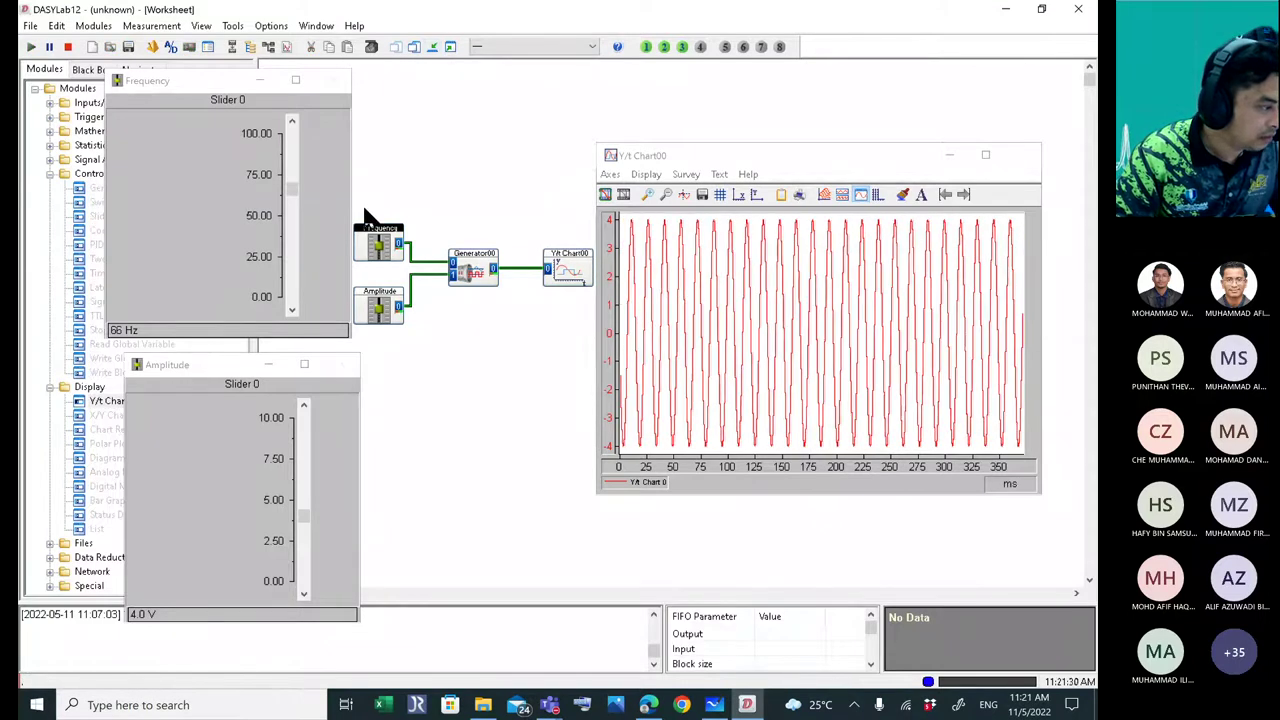
pyautogui.click(291, 177)
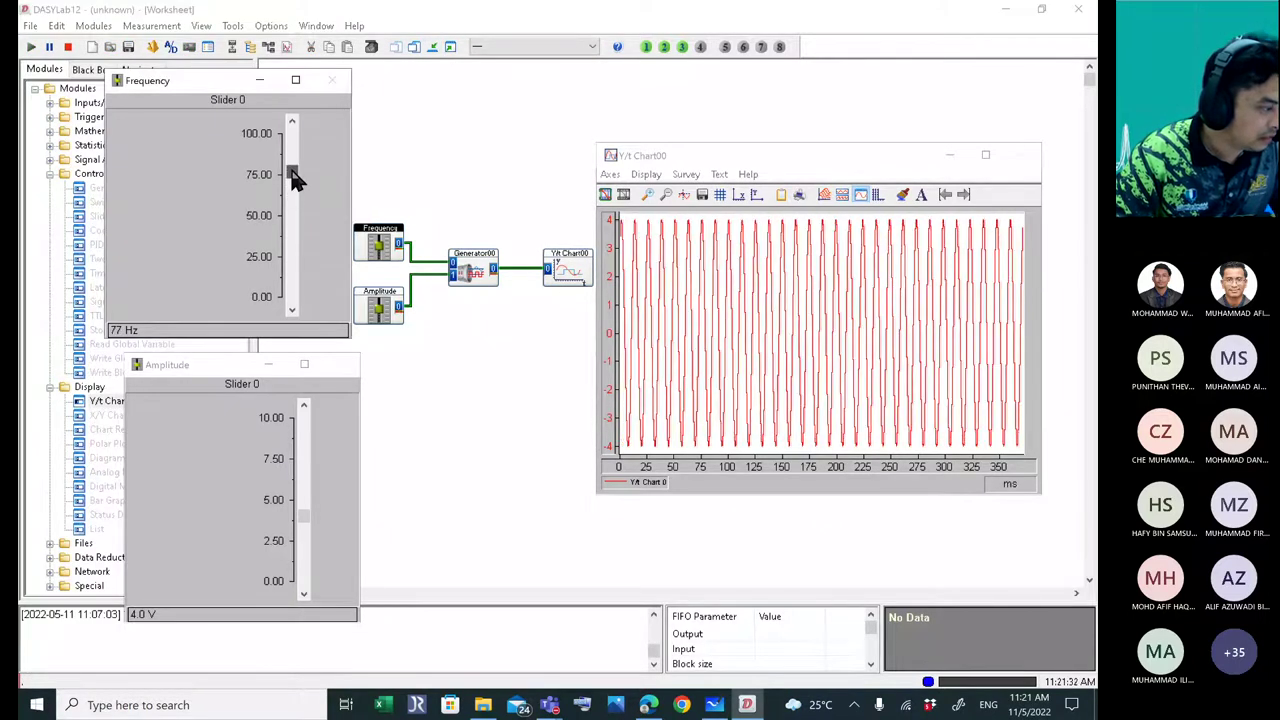
pyautogui.moveTo(297, 179); pyautogui.dragTo(291, 242)
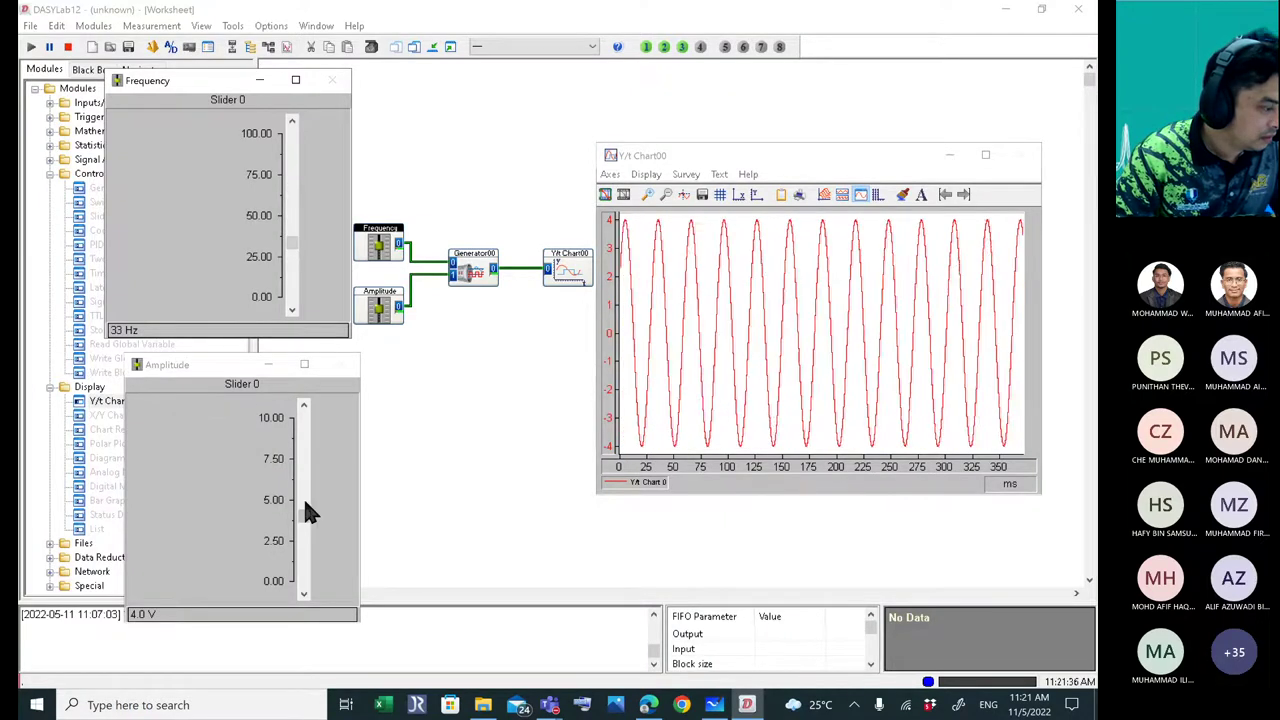
pyautogui.moveTo(303, 520); pyautogui.dragTo(298, 477)
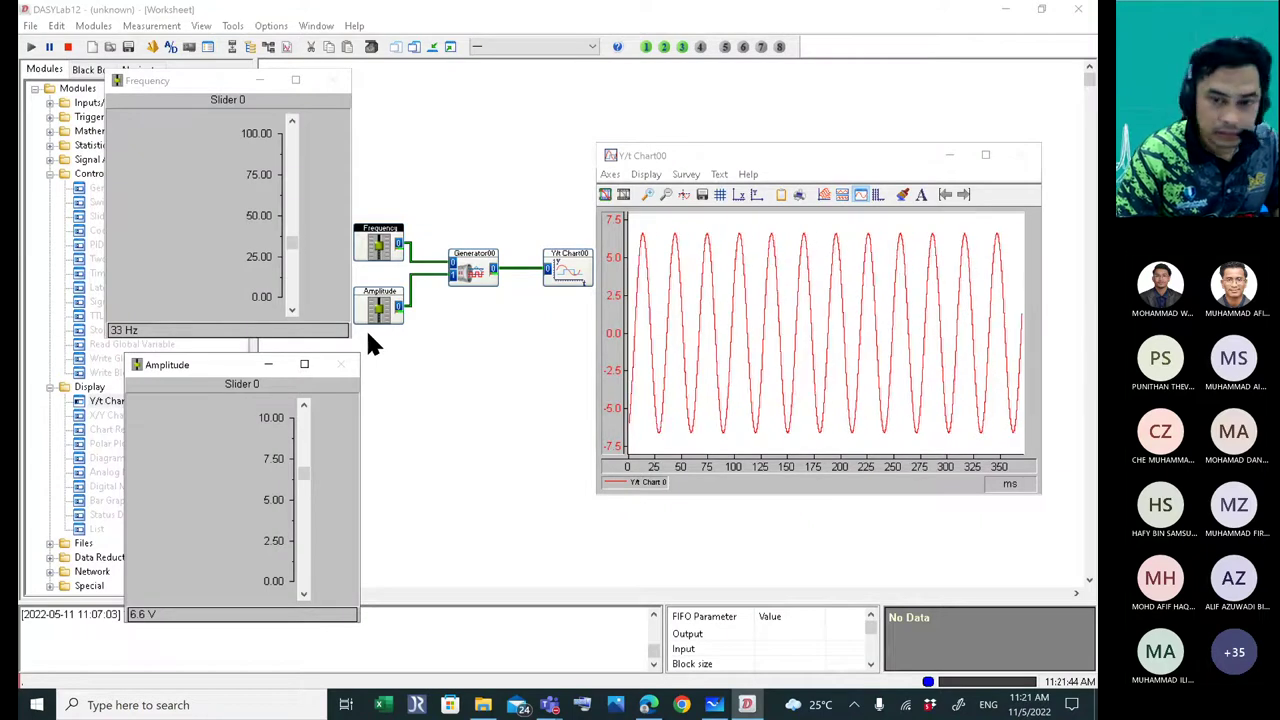
pyautogui.click(854, 705)
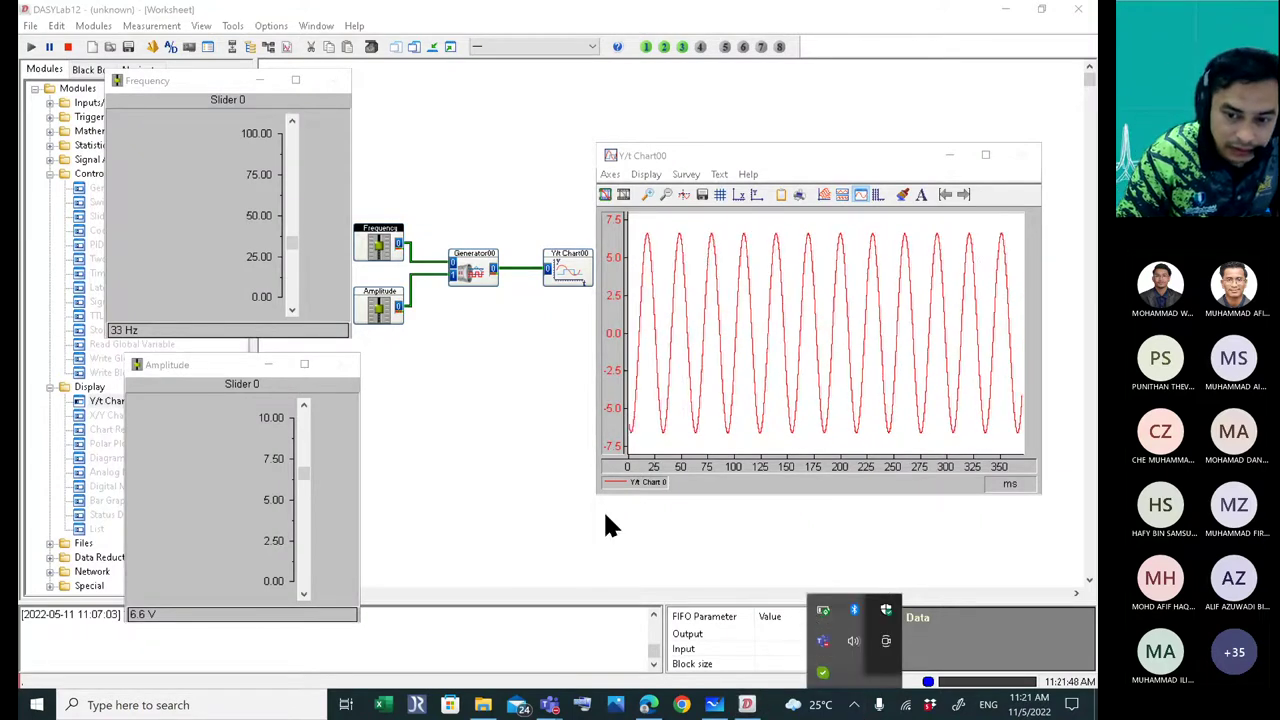
# - Stop the measurement and review the Frequency slider module's settings, keeping them as they are
pyautogui.click(522, 463)
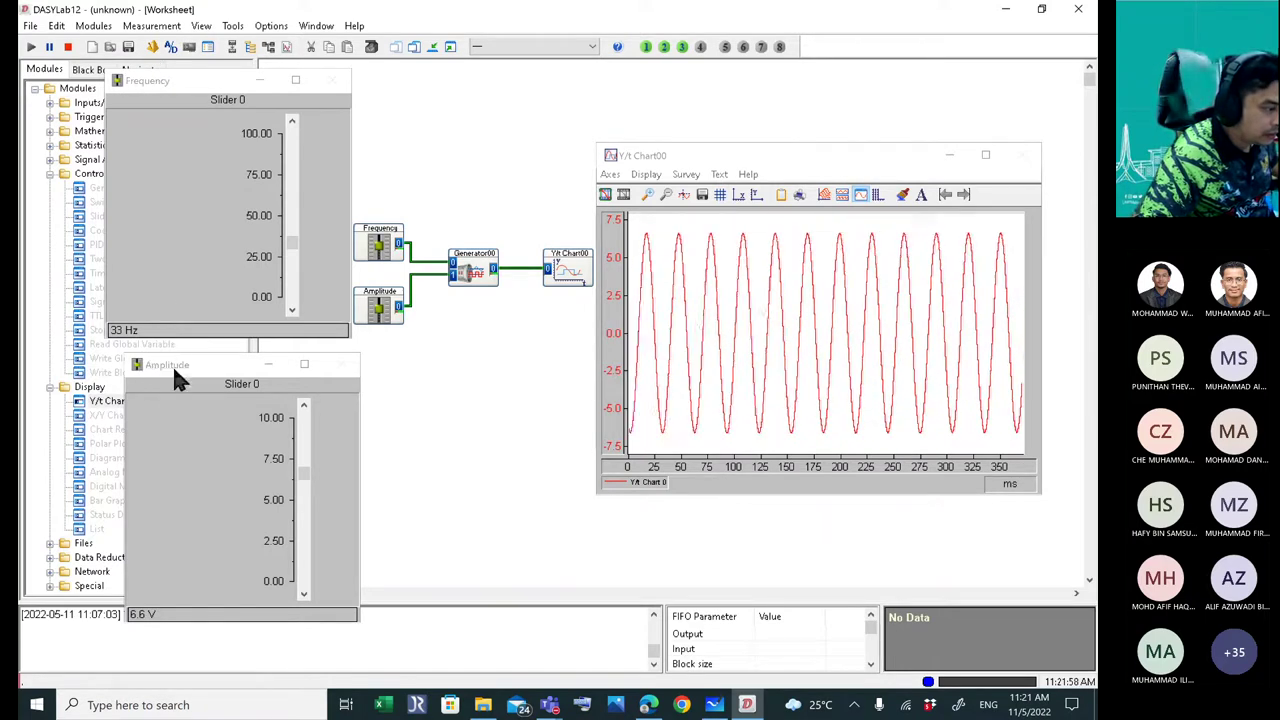
pyautogui.click(68, 48)
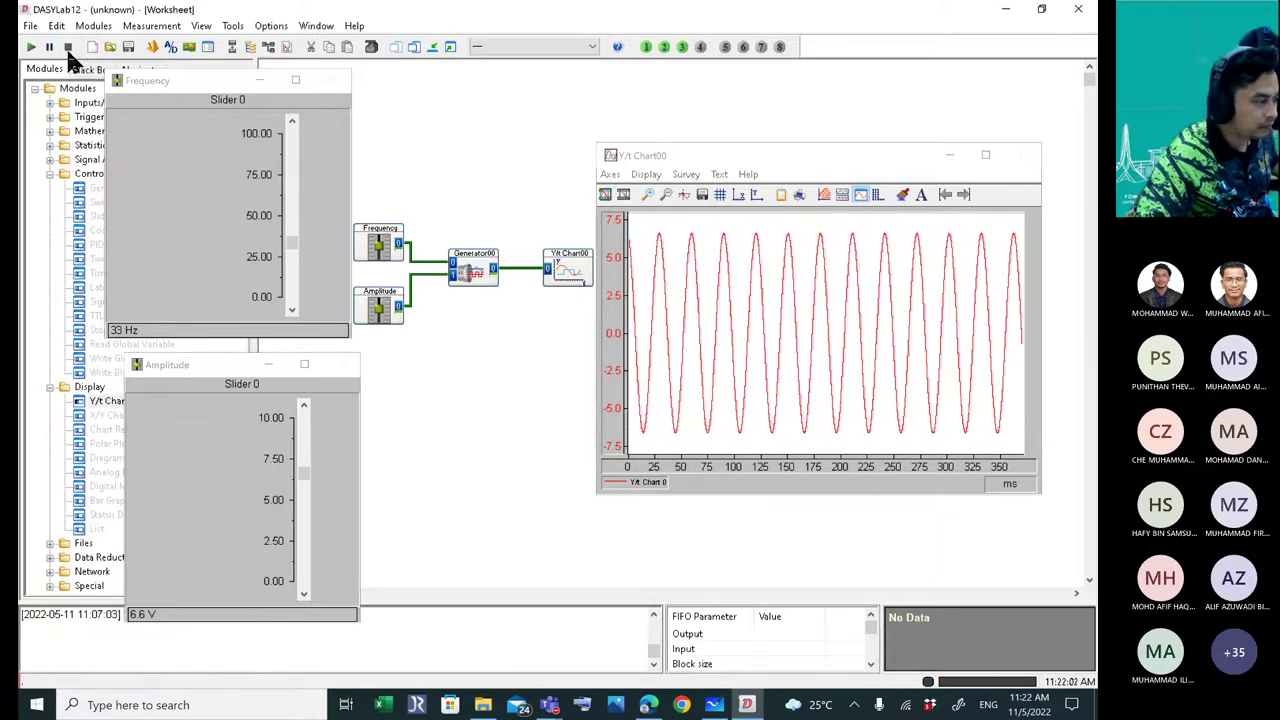
pyautogui.click(167, 85)
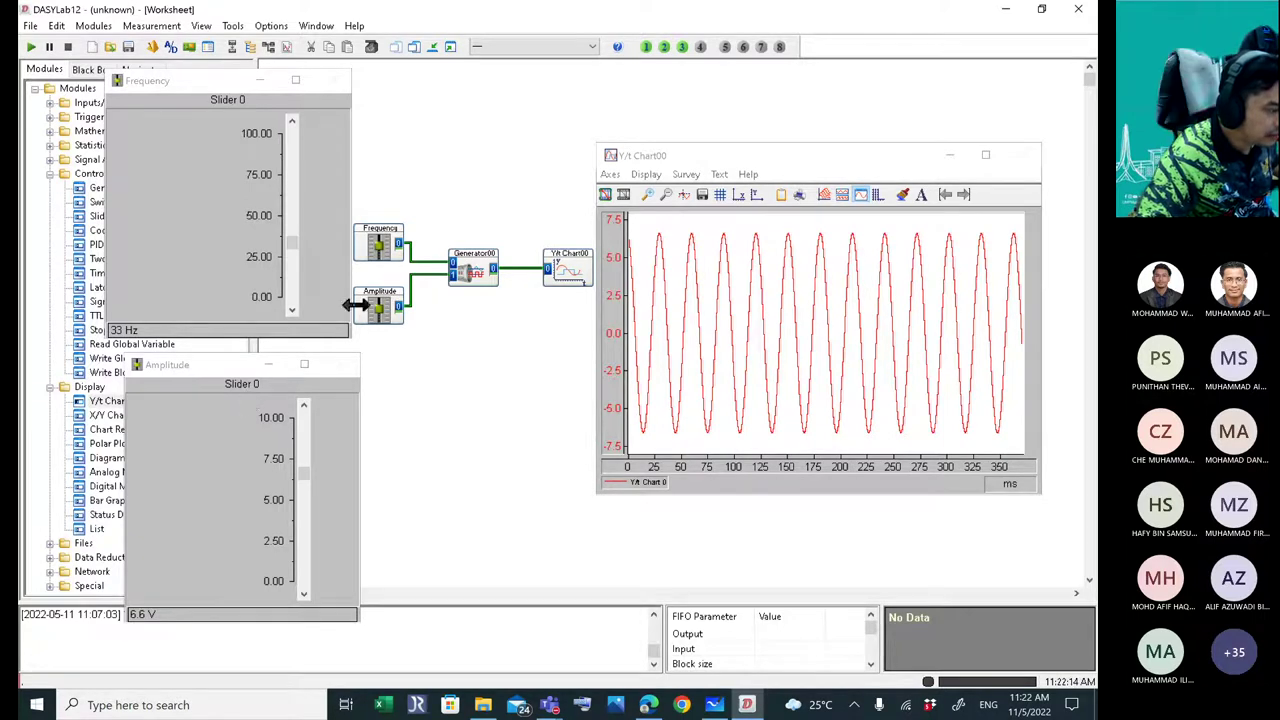
pyautogui.doubleClick(383, 243)
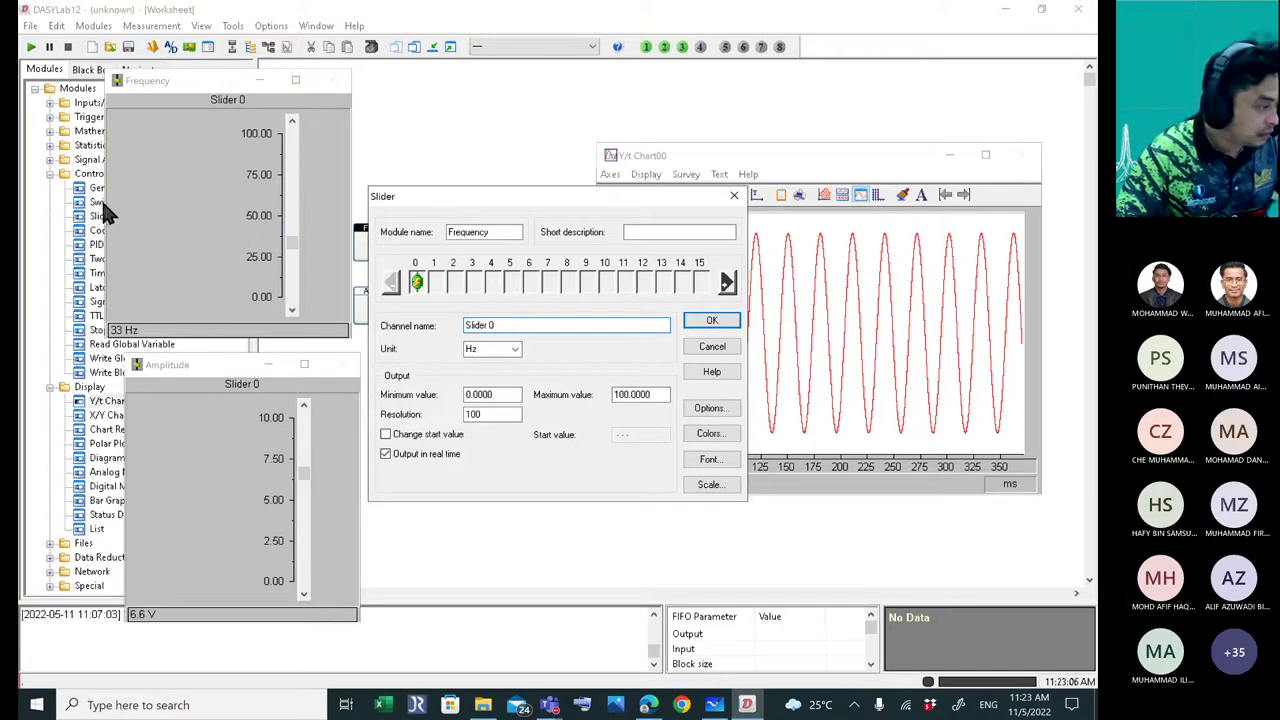
pyautogui.click(712, 321)
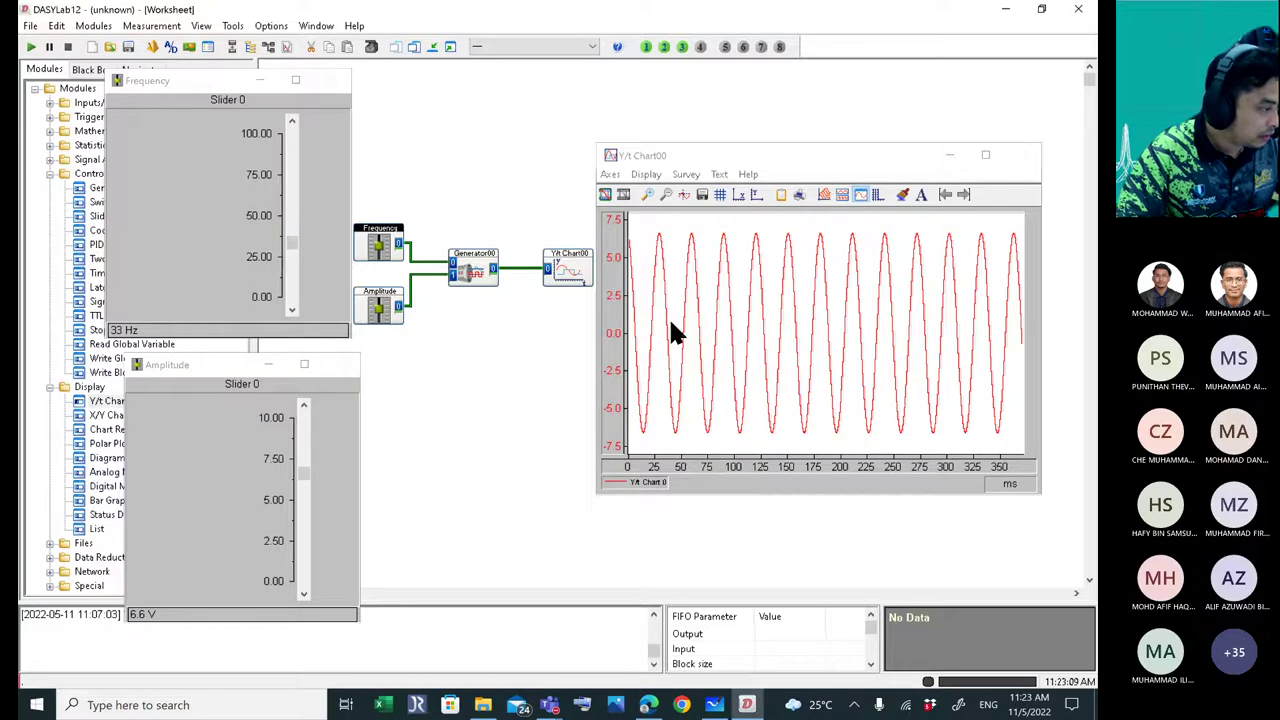
# - Narrow the Frequency and Amplitude display windows from their left edges to uncover the module tree
pyautogui.click(105, 221)
pyautogui.moveTo(104, 222); pyautogui.dragTo(213, 237)
pyautogui.moveTo(123, 449); pyautogui.dragTo(213, 451)
pyautogui.moveTo(358, 451); pyautogui.dragTo(353, 452)
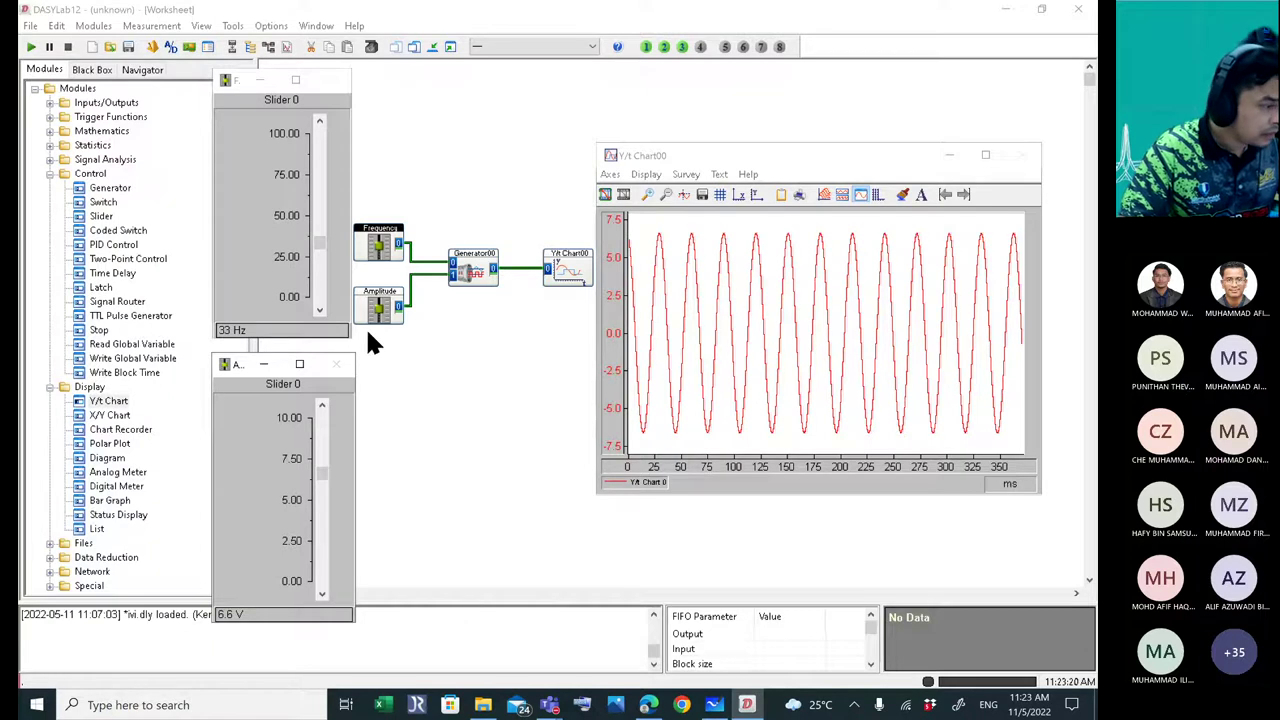
# - Review the scale and color settings of the Frequency slider module, leaving them as they are
pyautogui.doubleClick(380, 222)
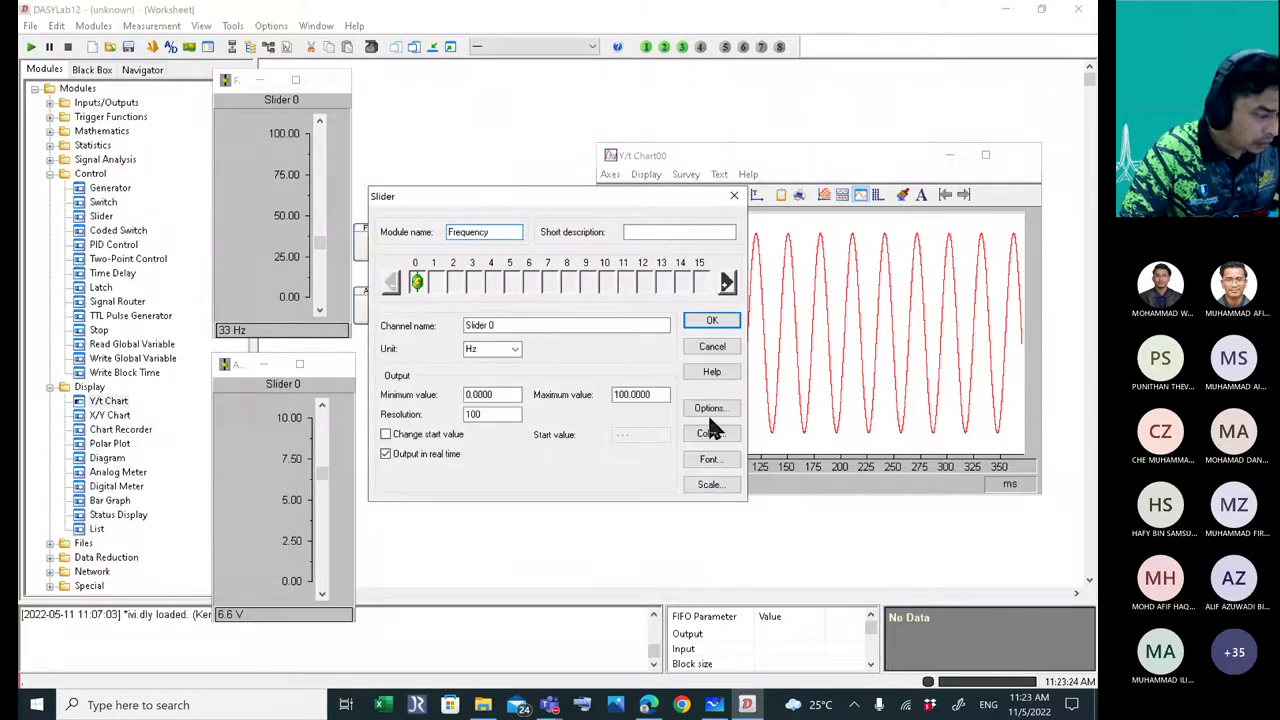
pyautogui.click(704, 486)
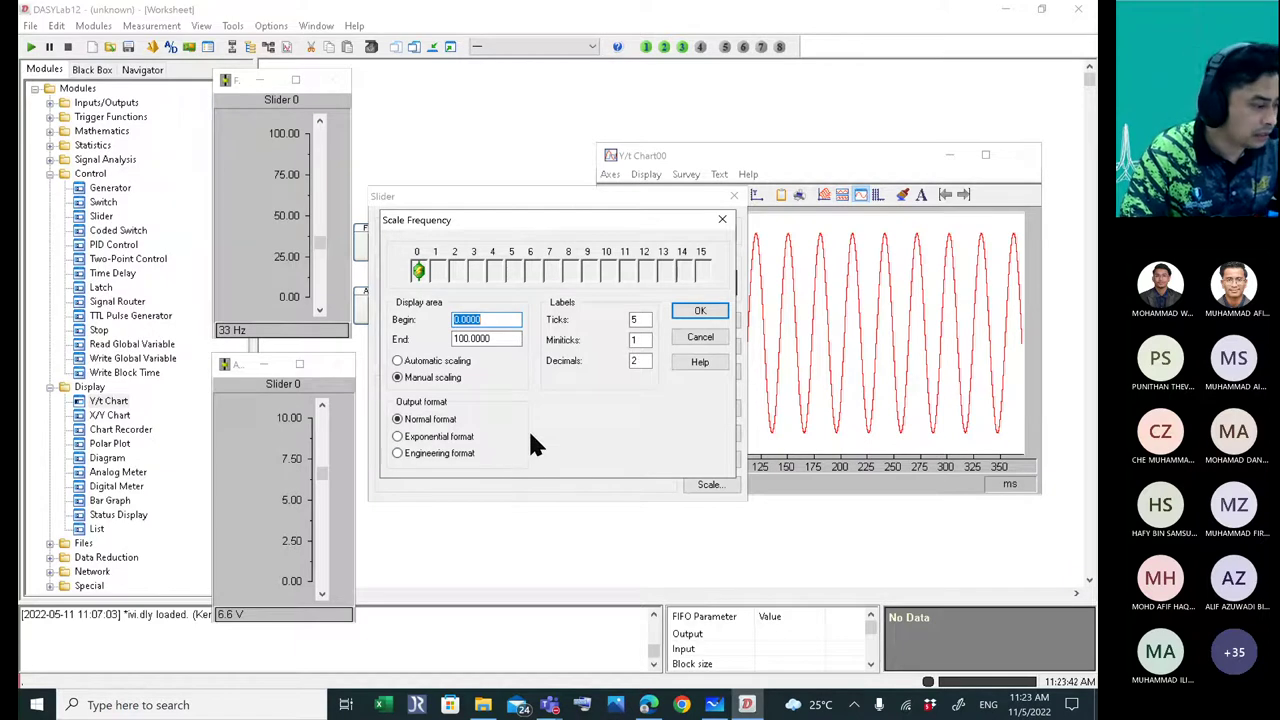
pyautogui.click(700, 312)
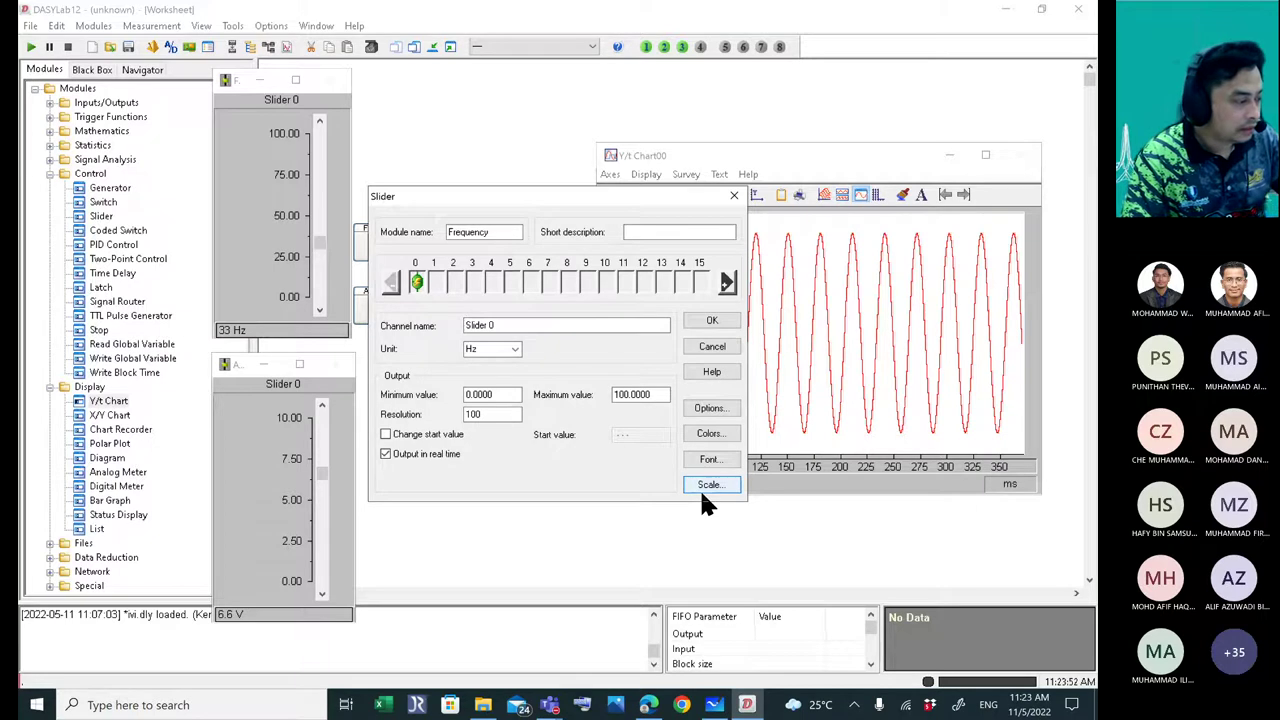
pyautogui.click(709, 436)
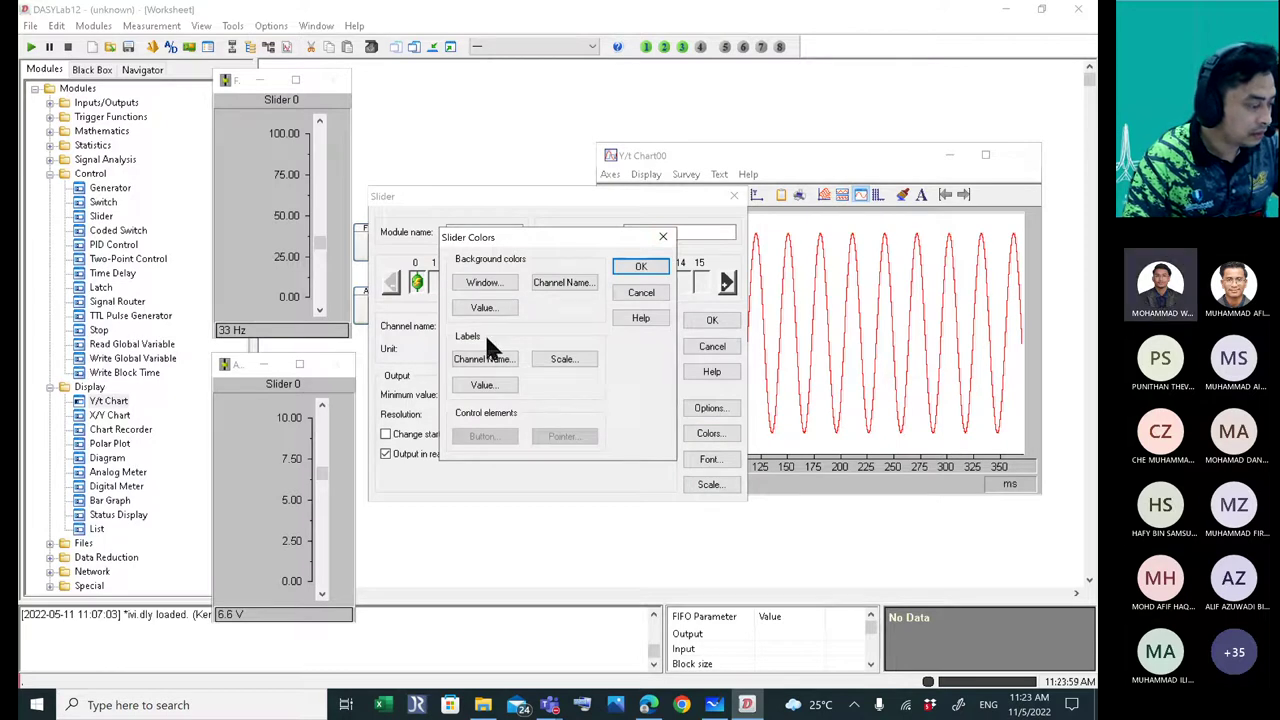
pyautogui.click(641, 292)
pyautogui.click(735, 197)
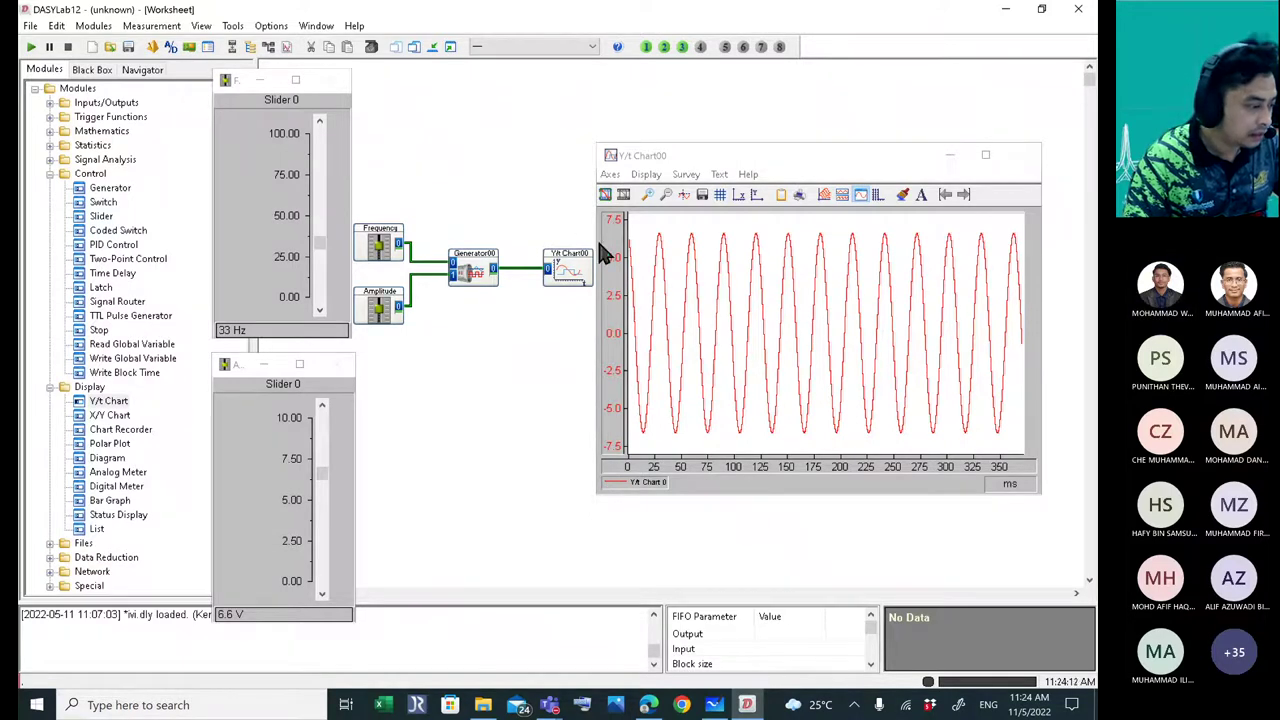
# - Turn off auto scaling in the Y/t chart, start the measurement, and lower the Amplitude slider to 1.2 V
pyautogui.click(609, 174)
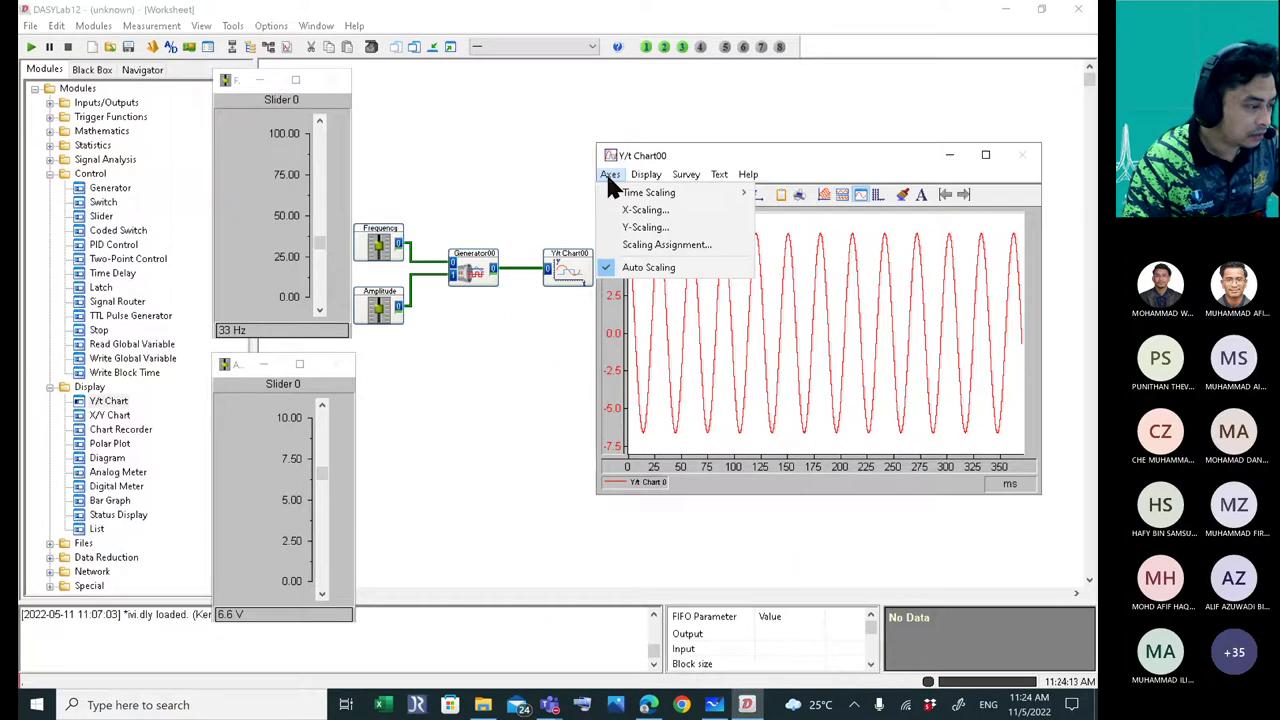
pyautogui.click(640, 271)
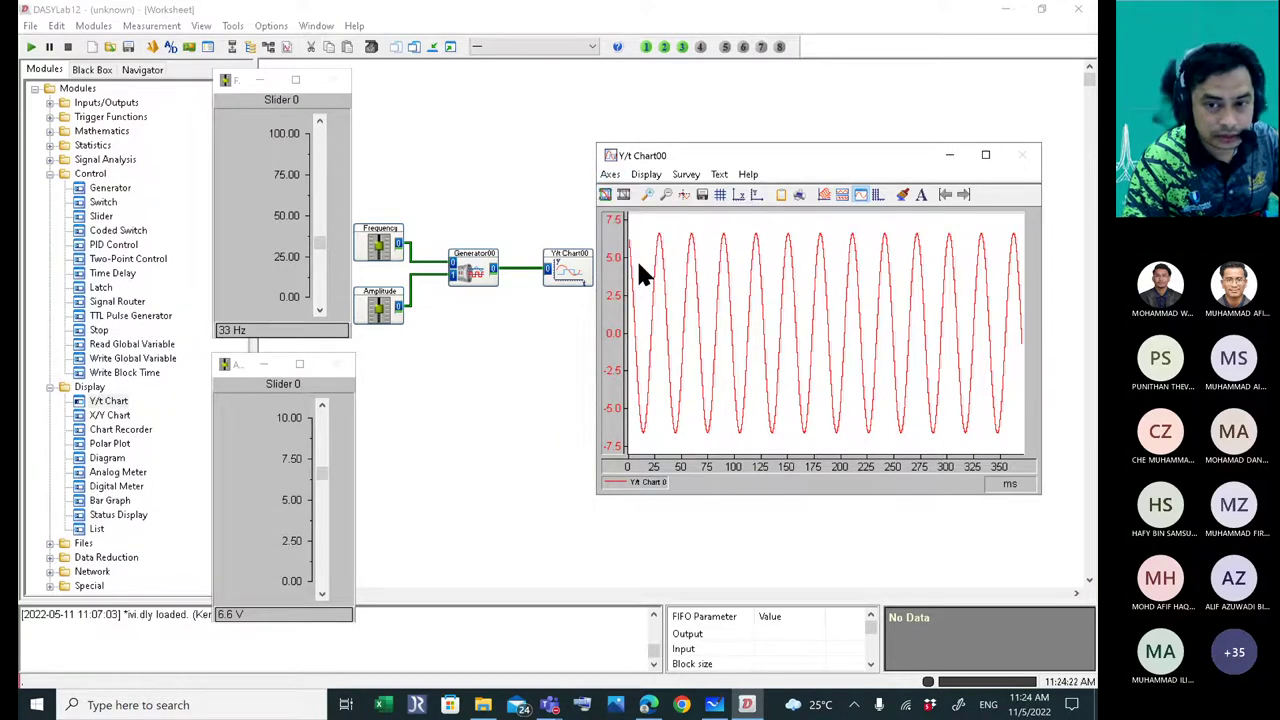
pyautogui.click(31, 47)
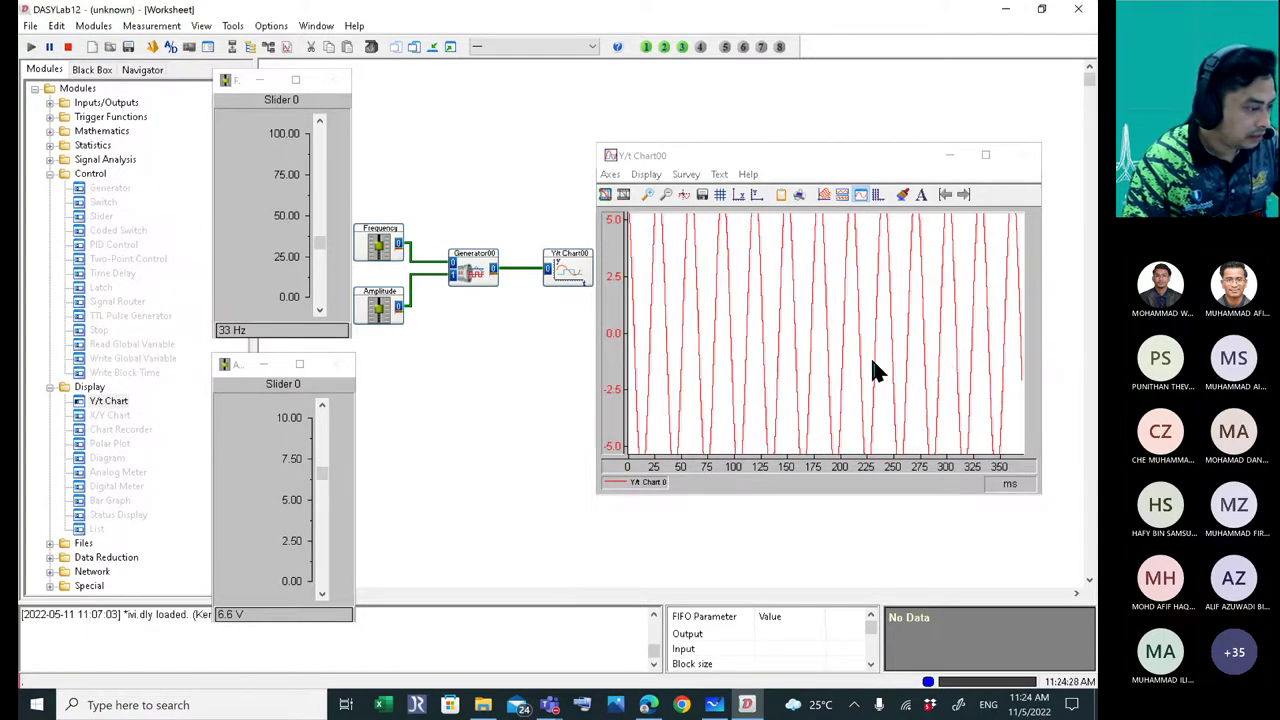
pyautogui.moveTo(322, 472); pyautogui.dragTo(321, 566)
# - Turn the Y/t chart's auto scaling back on, raise the Amplitude slider to 9.6 V, and stop the measurement
pyautogui.click(609, 174)
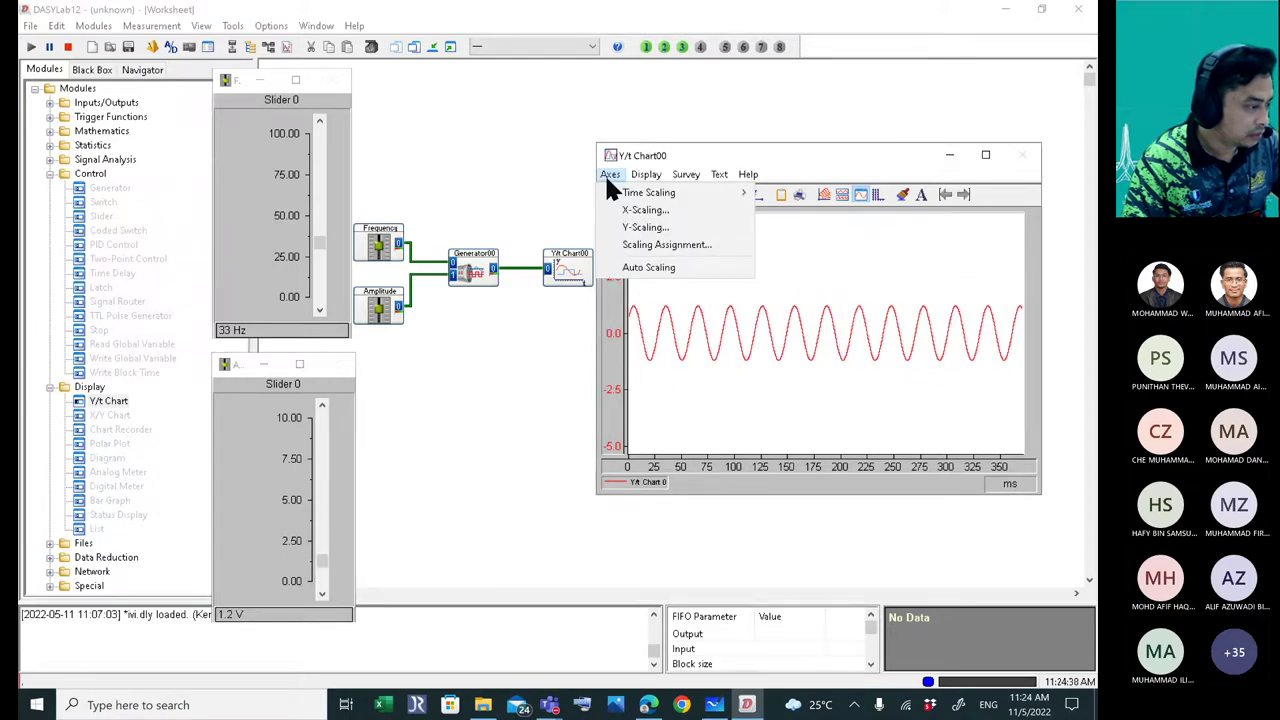
pyautogui.click(643, 267)
pyautogui.moveTo(321, 562); pyautogui.dragTo(330, 462)
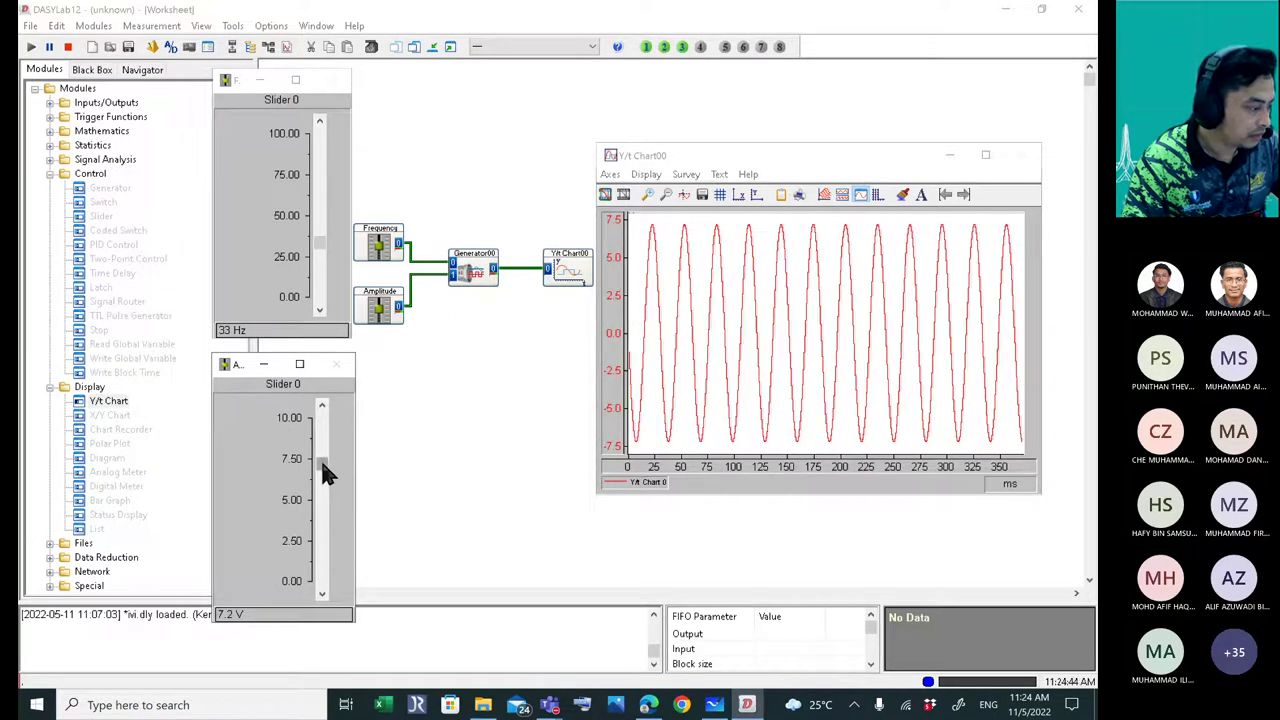
pyautogui.moveTo(323, 465); pyautogui.dragTo(323, 426)
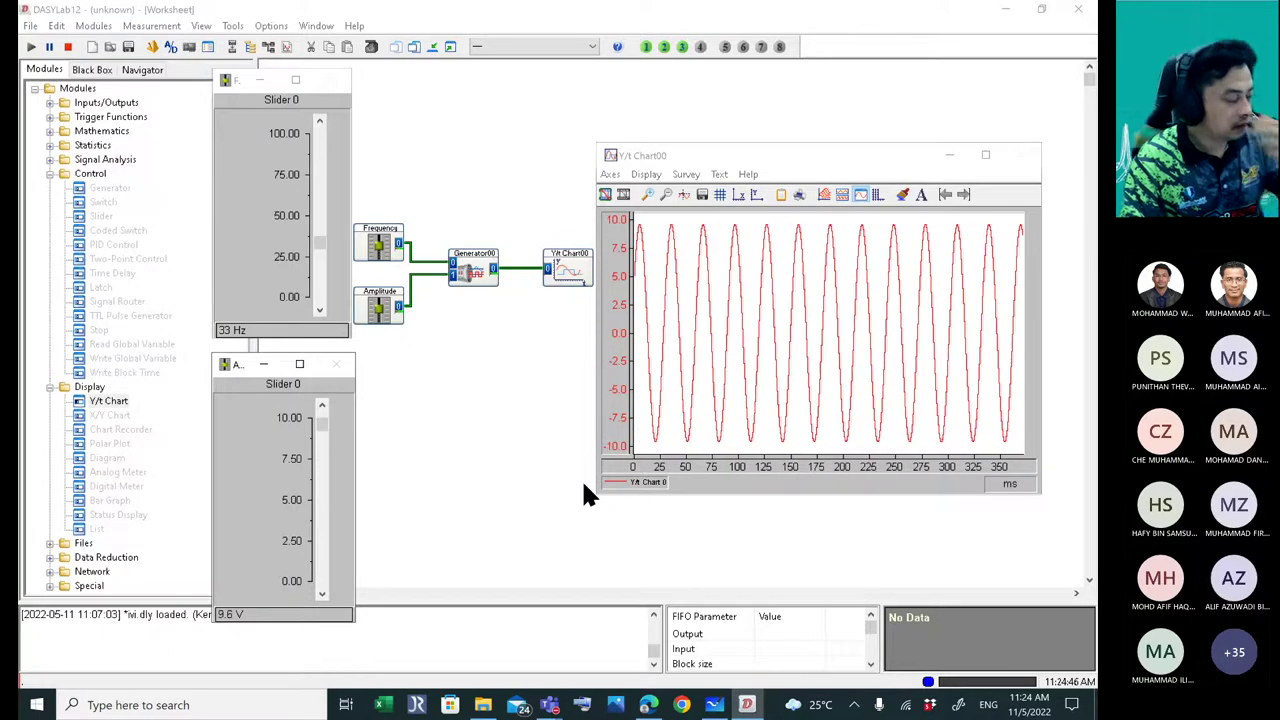
pyautogui.click(67, 47)
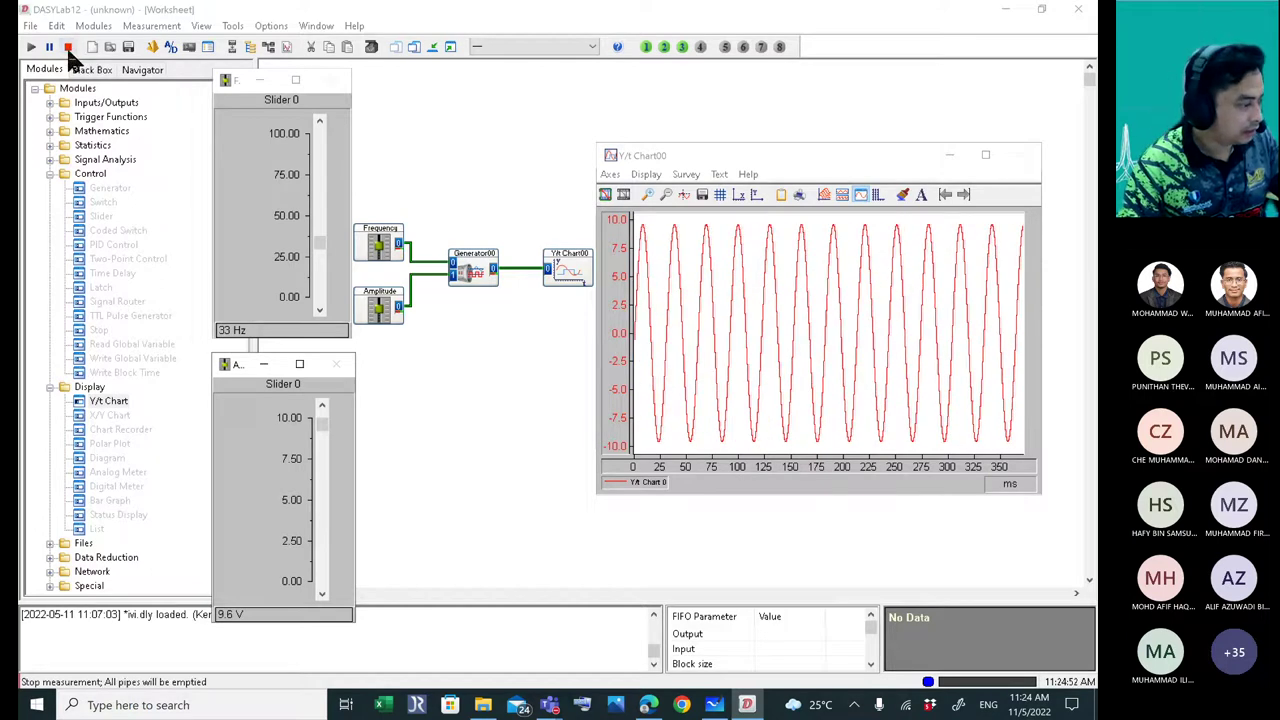
# - Minimize the display windows and move the Y/t Chart module to the upper right of the generator
pyautogui.click(432, 47)
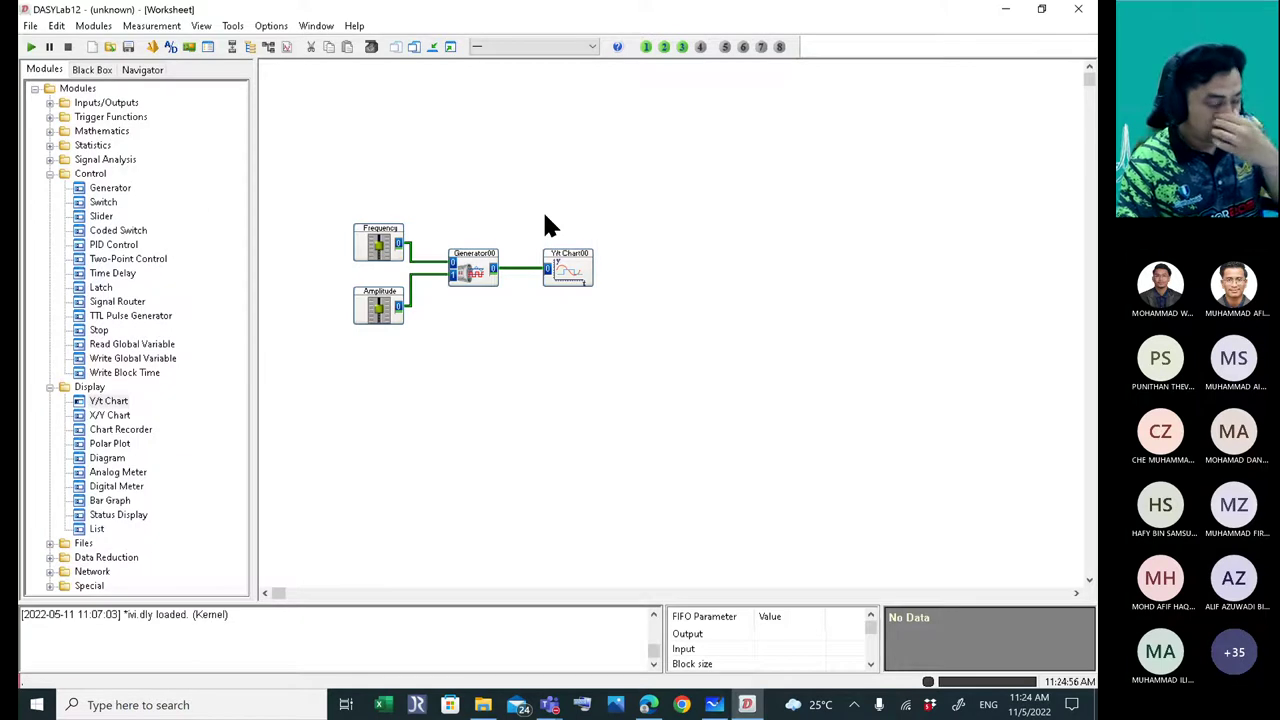
pyautogui.moveTo(570, 268); pyautogui.dragTo(580, 193)
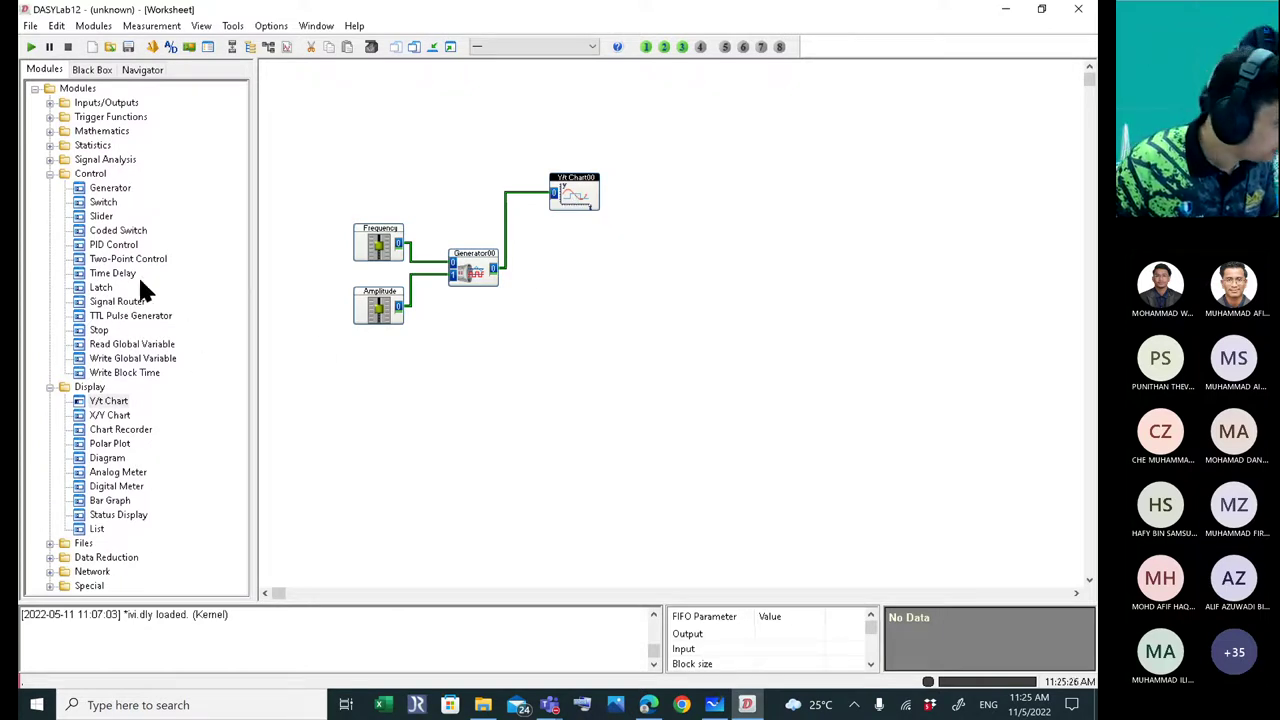
# - Collapse the Display and Control groups and look through the modules of the Signal Analysis group
pyautogui.click(49, 386)
pyautogui.click(49, 173)
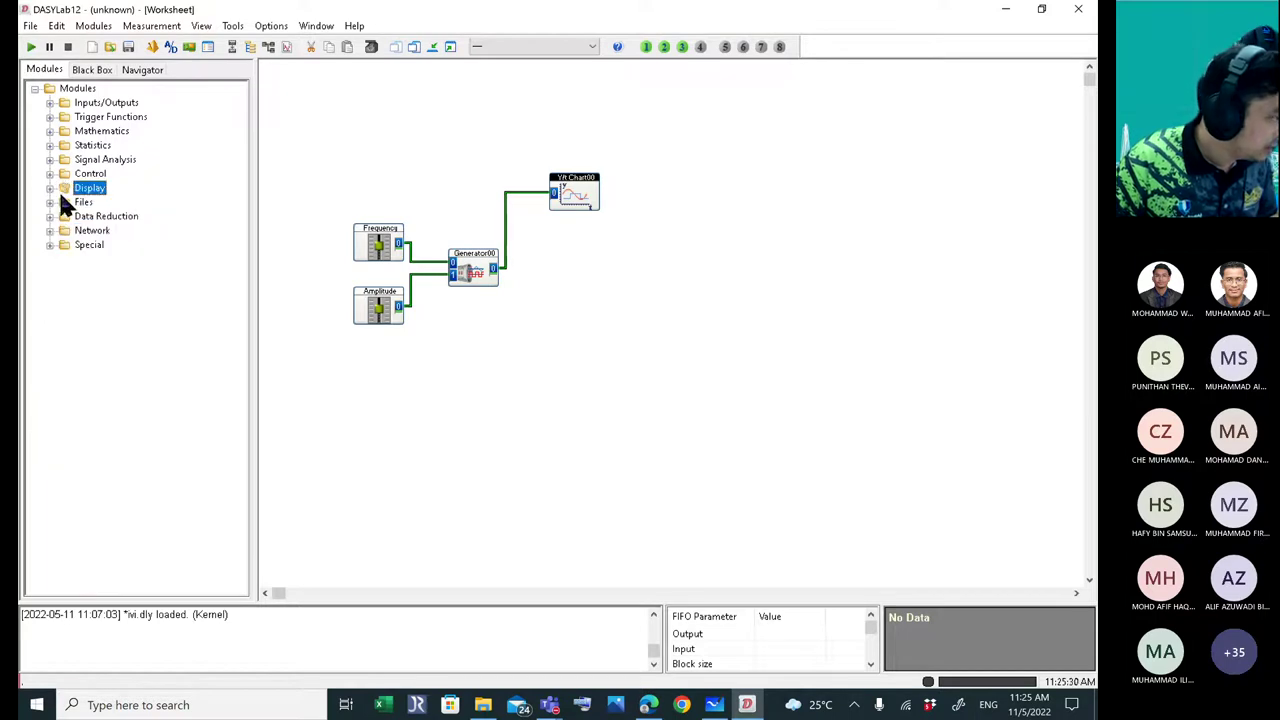
pyautogui.click(92, 160)
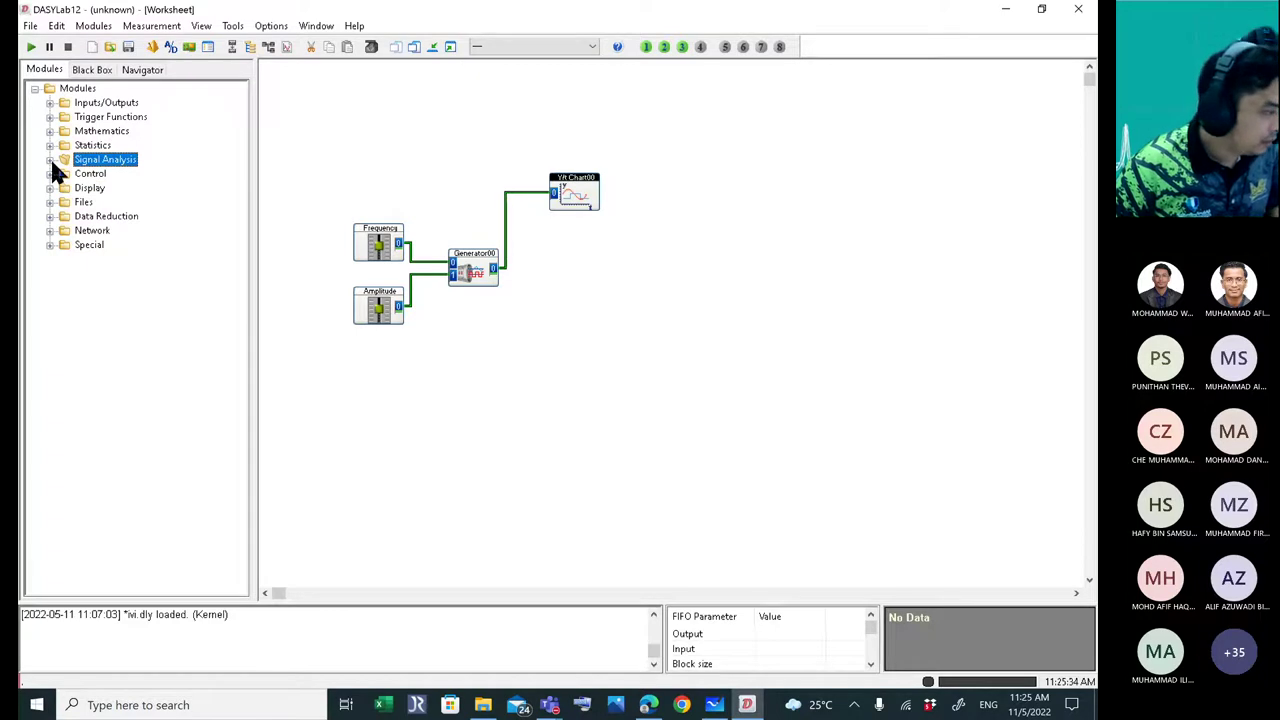
pyautogui.click(51, 161)
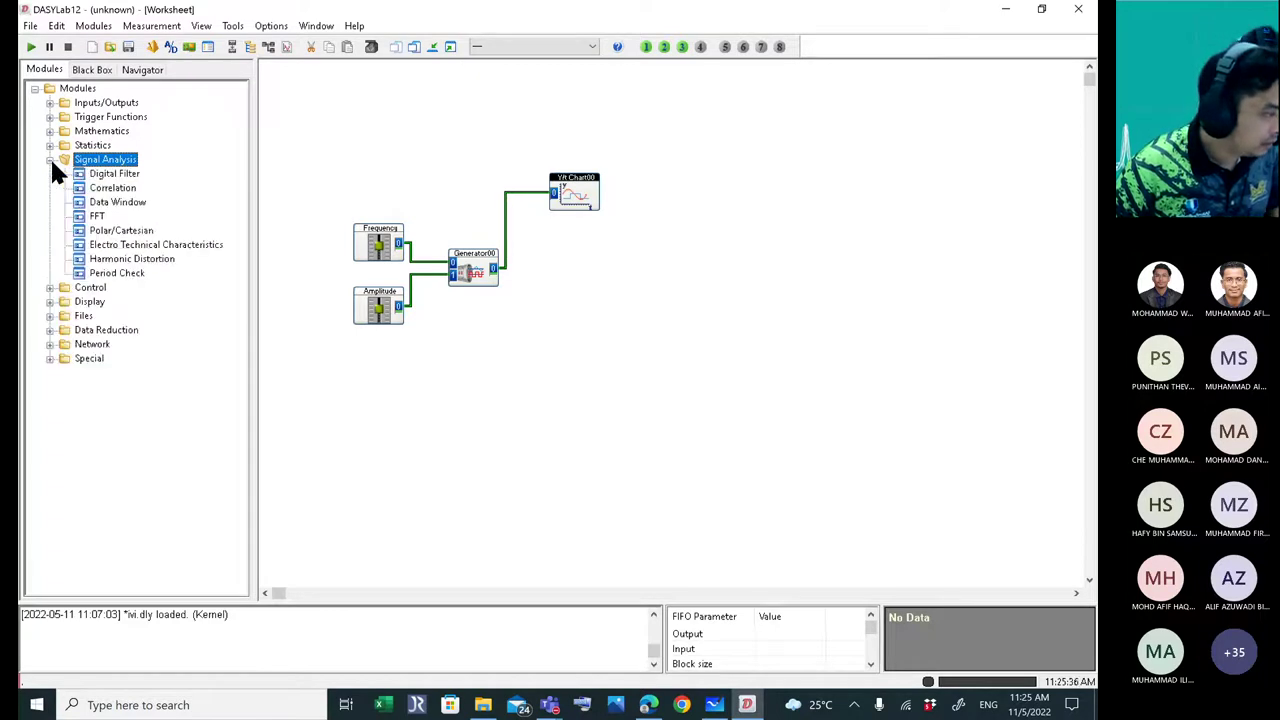
pyautogui.click(112, 174)
pyautogui.click(115, 202)
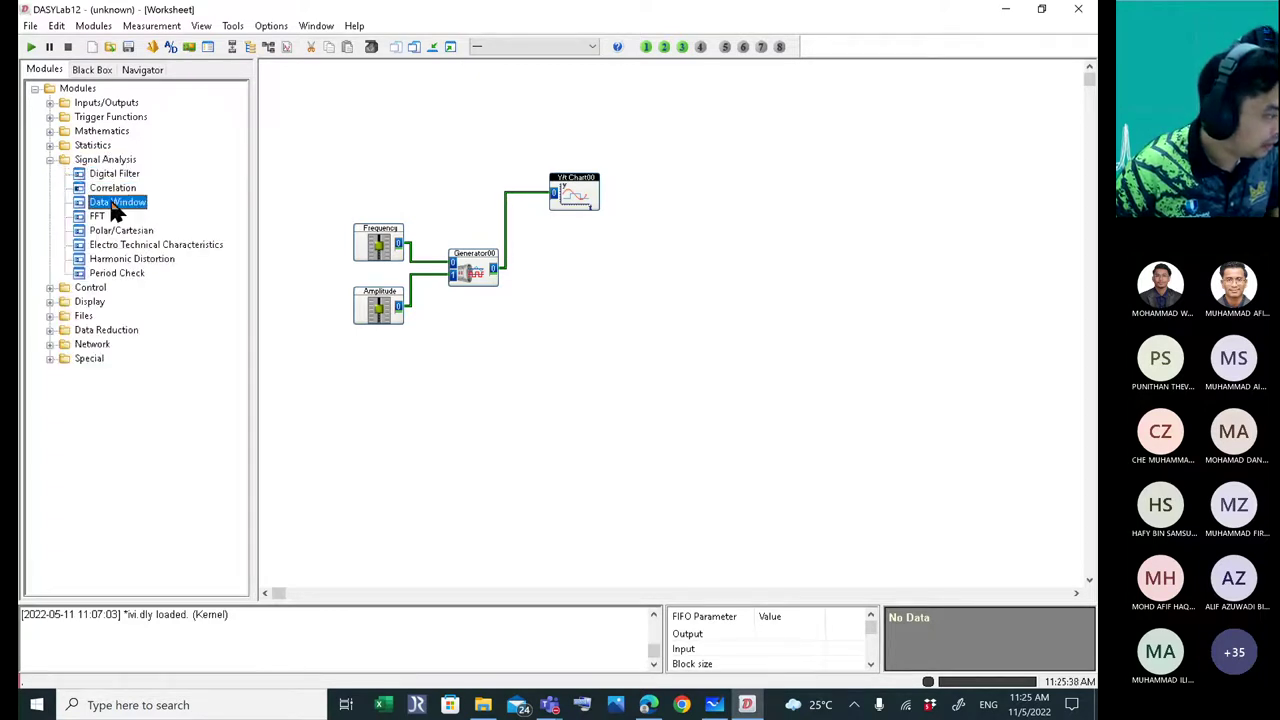
pyautogui.click(108, 247)
pyautogui.click(104, 274)
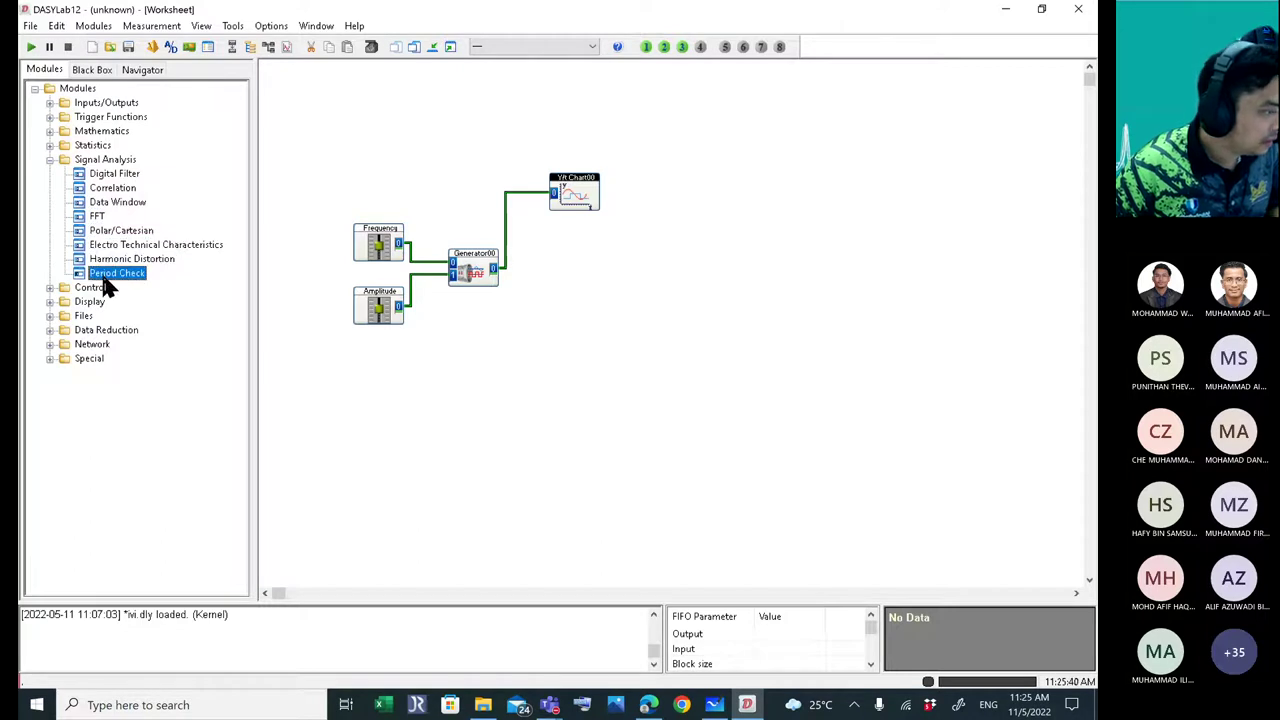
pyautogui.click(97, 162)
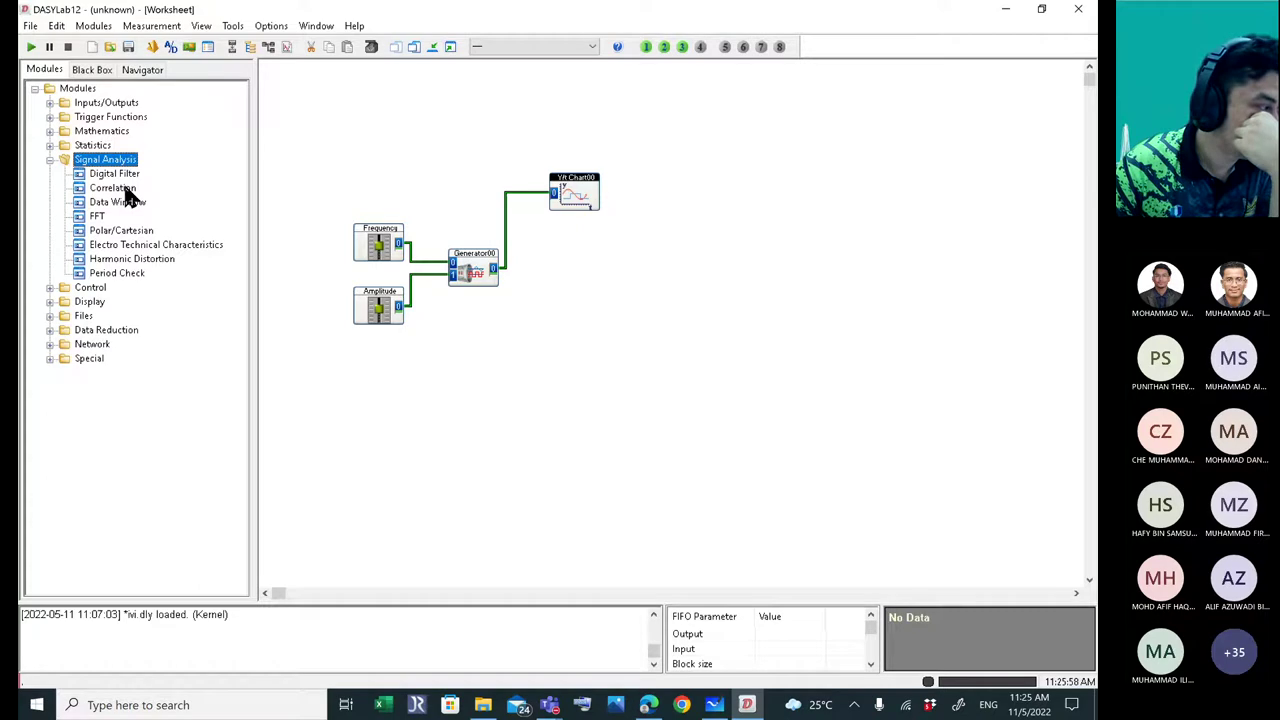
pyautogui.click(106, 146)
pyautogui.click(106, 133)
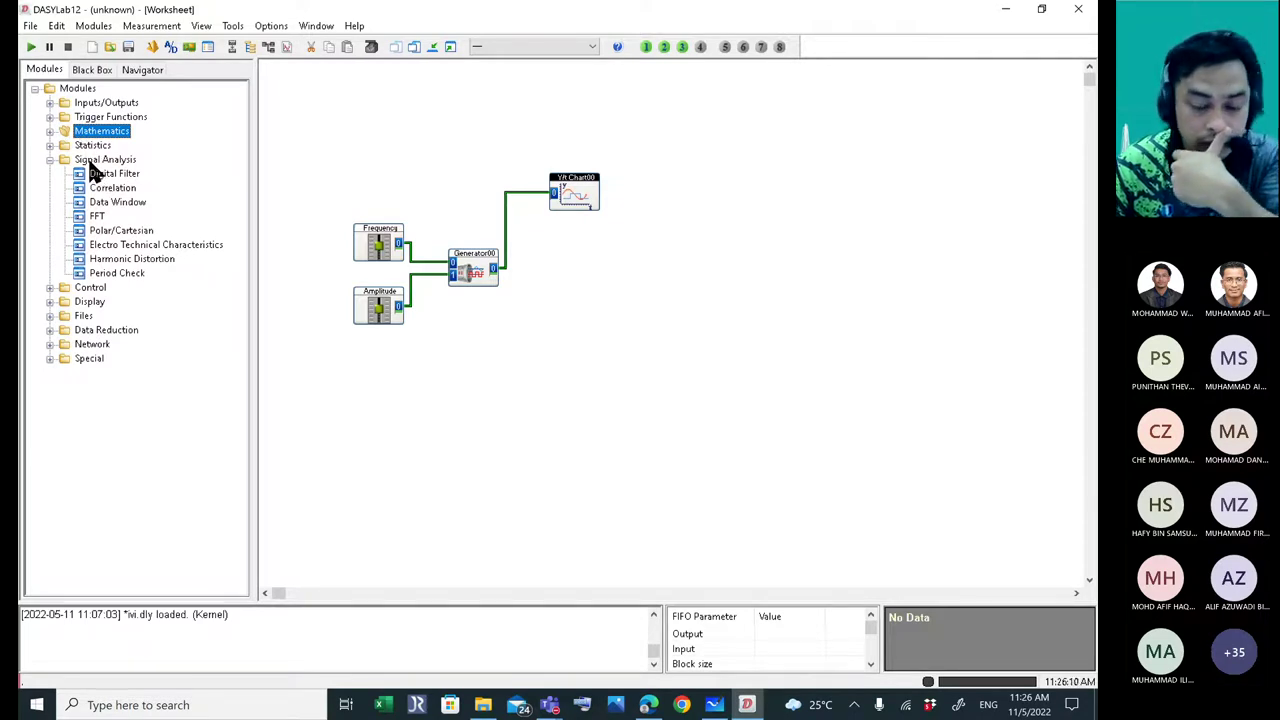
pyautogui.click(50, 159)
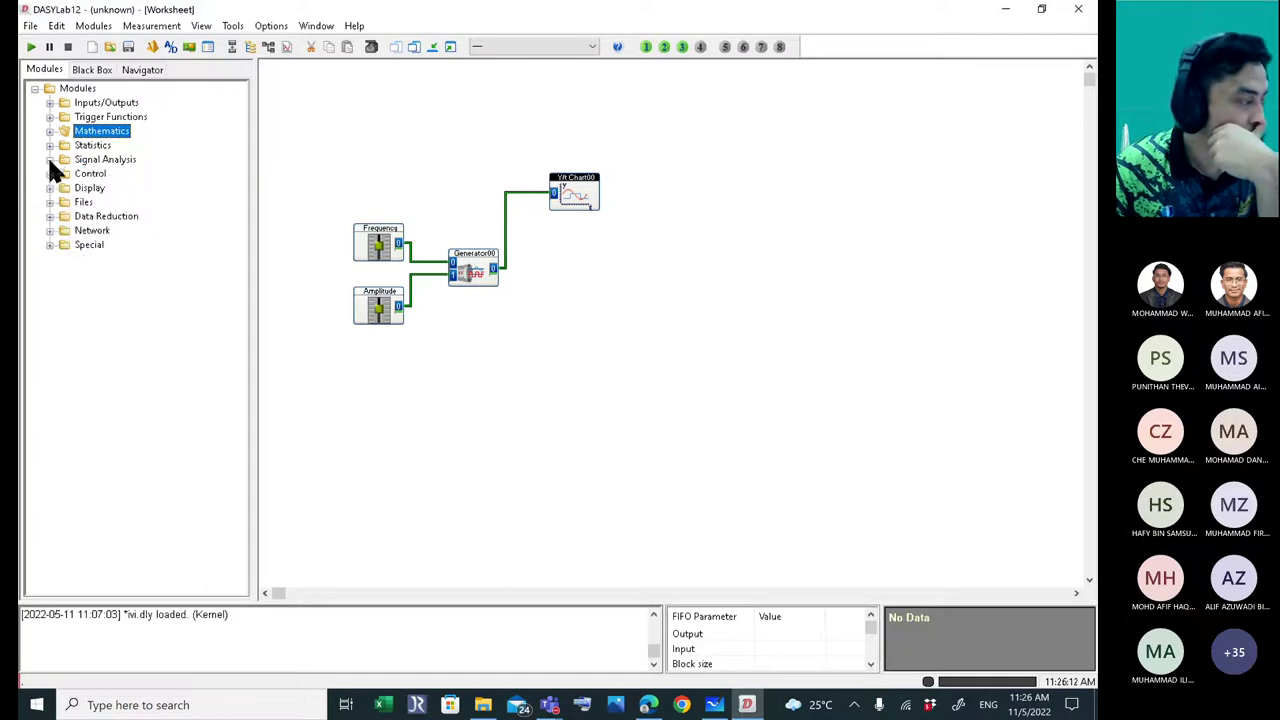
pyautogui.click(108, 162)
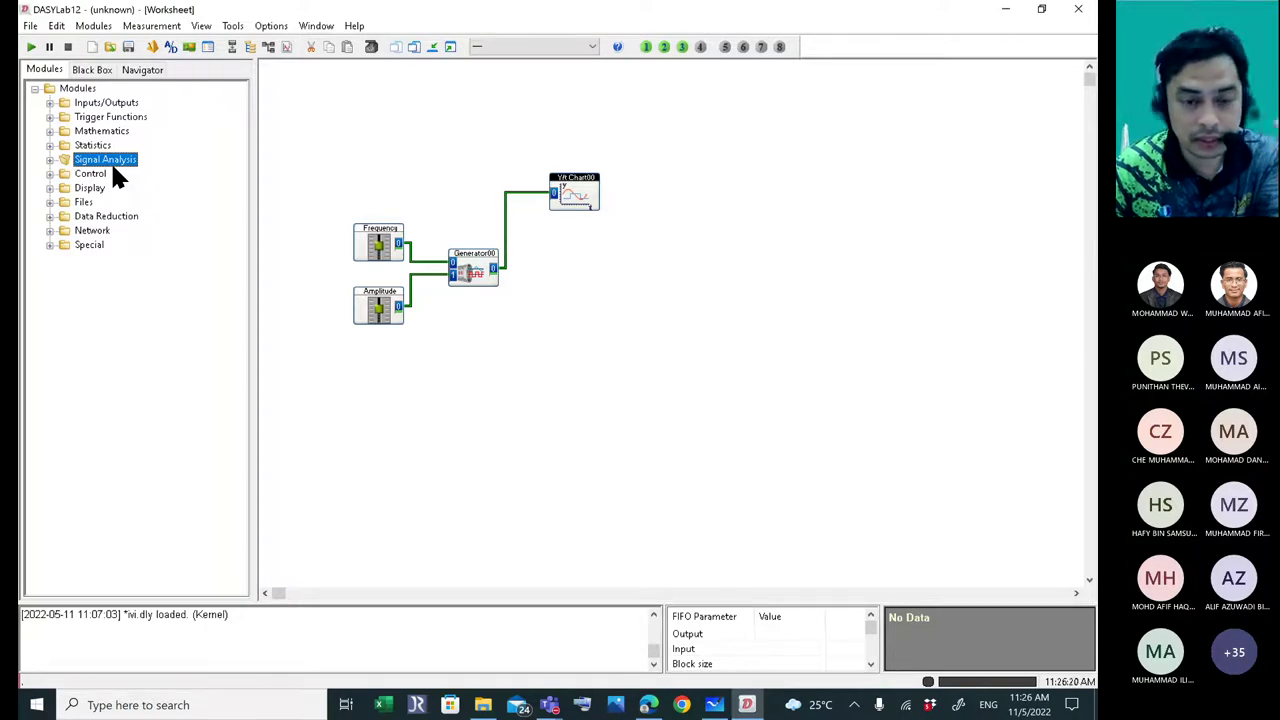
# - Place a Formula Interpreter module from the Mathematics group at the lower right of the generator
pyautogui.click(50, 131)
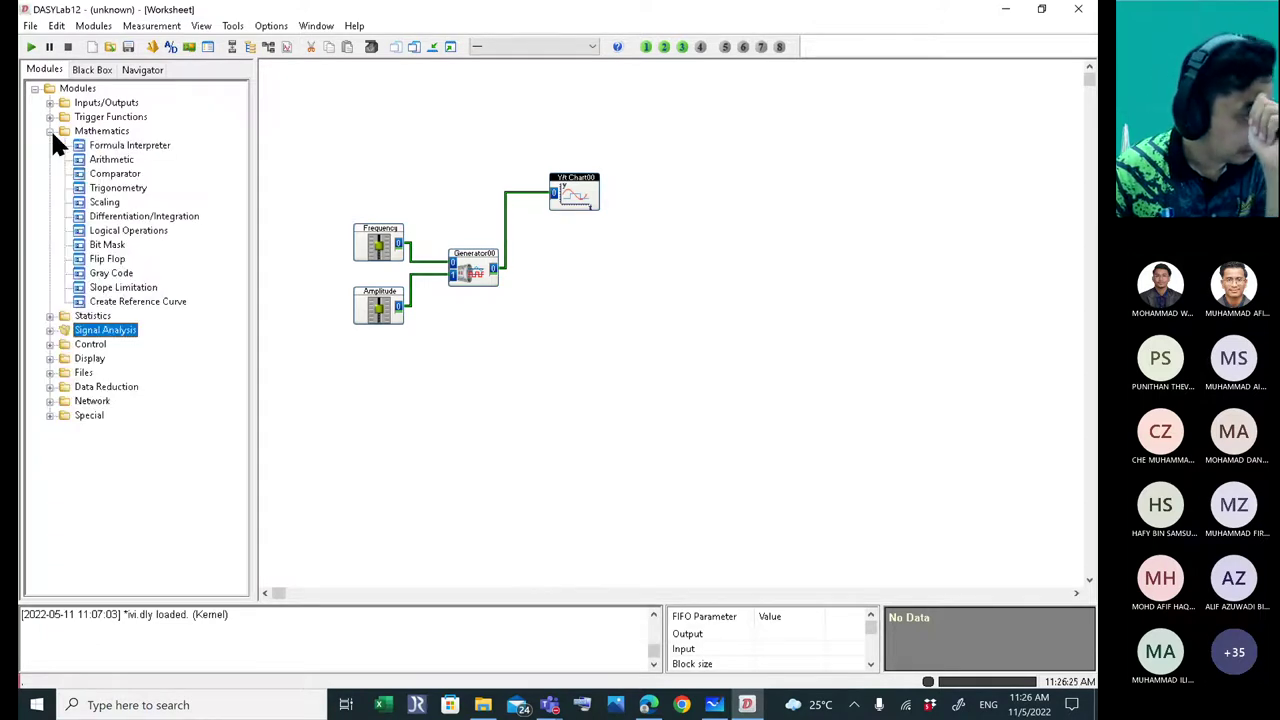
pyautogui.click(106, 147)
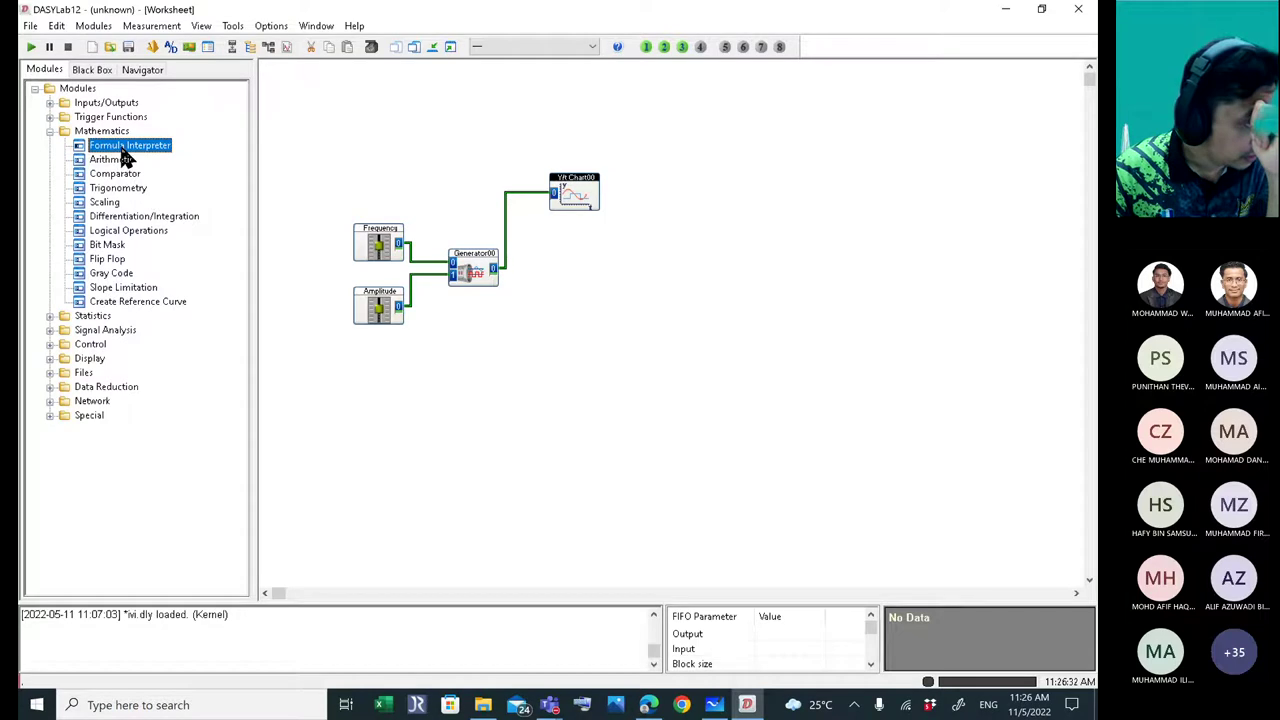
pyautogui.moveTo(112, 150); pyautogui.dragTo(618, 318)
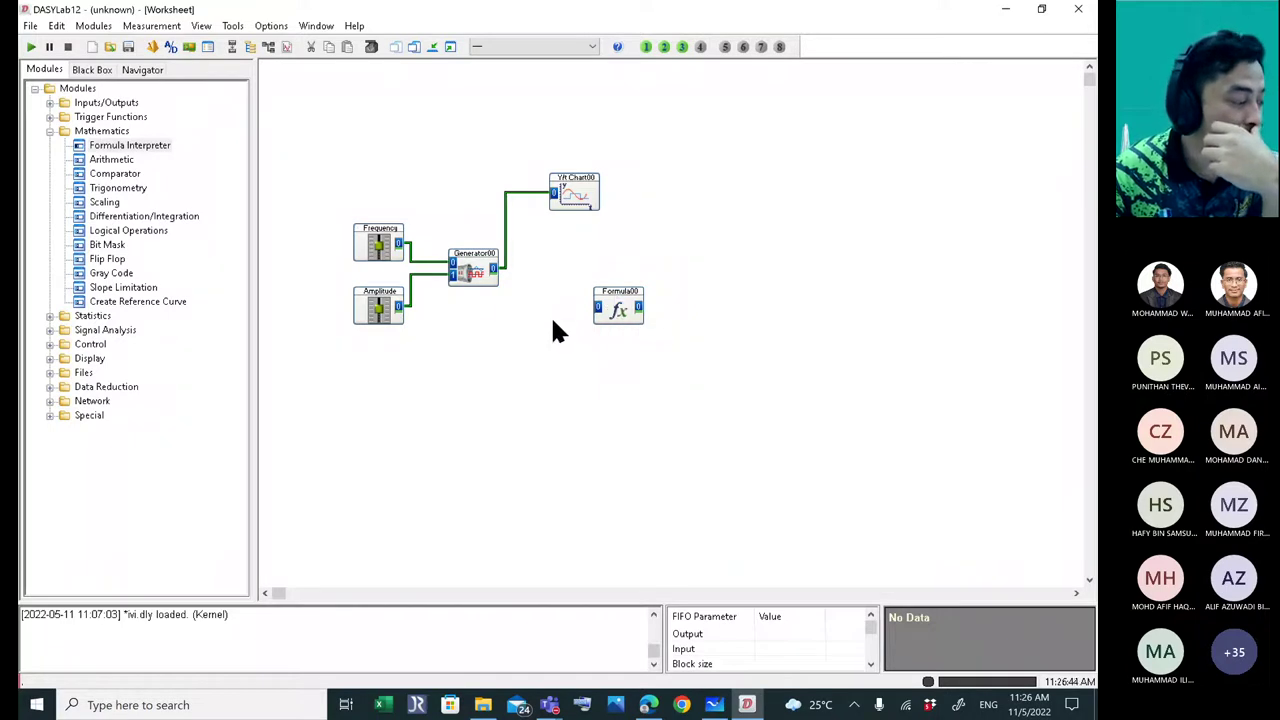
# - Set the Formula Interpreter module to three input channels, keeping a single output channel
pyautogui.doubleClick(614, 306)
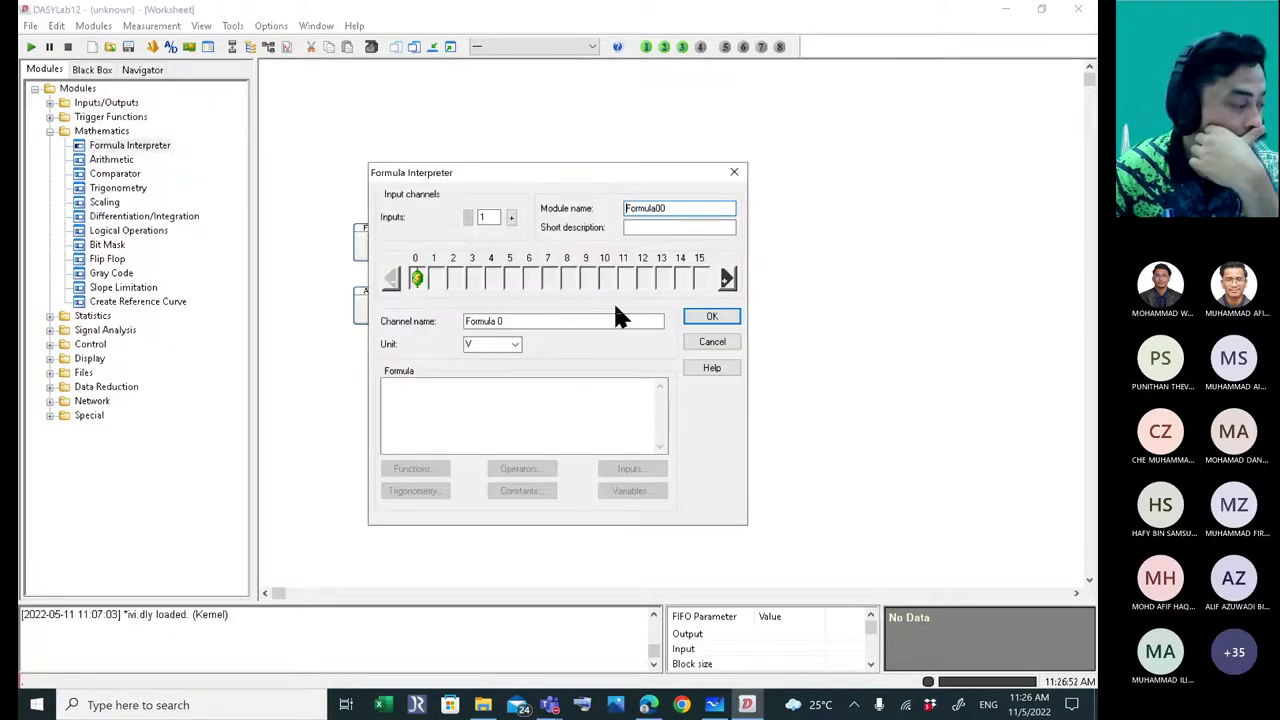
pyautogui.click(727, 282)
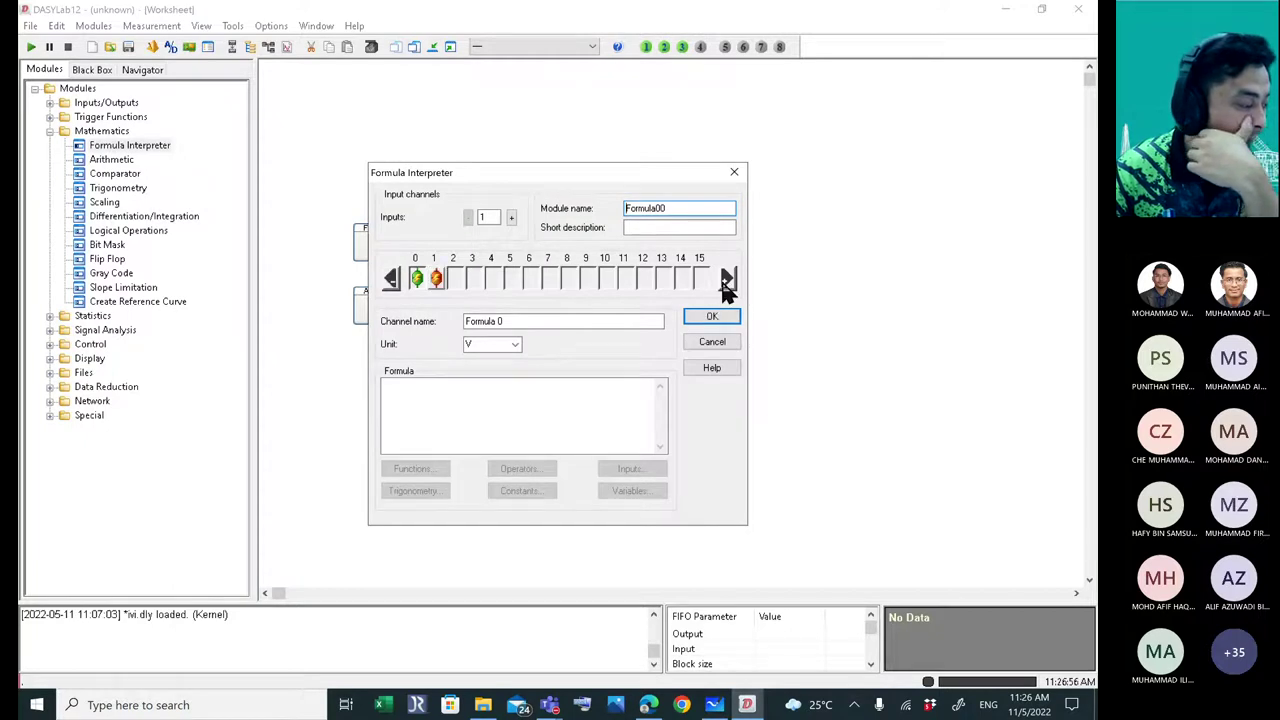
pyautogui.click(392, 279)
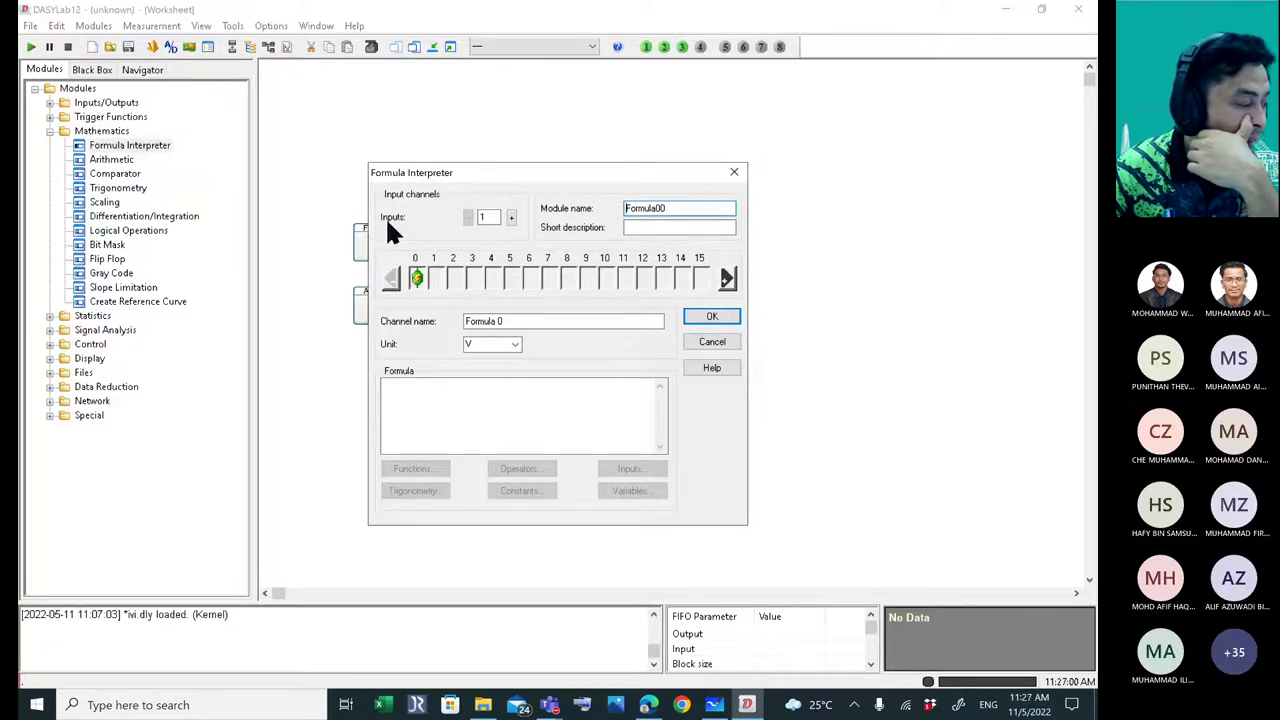
pyautogui.click(511, 218)
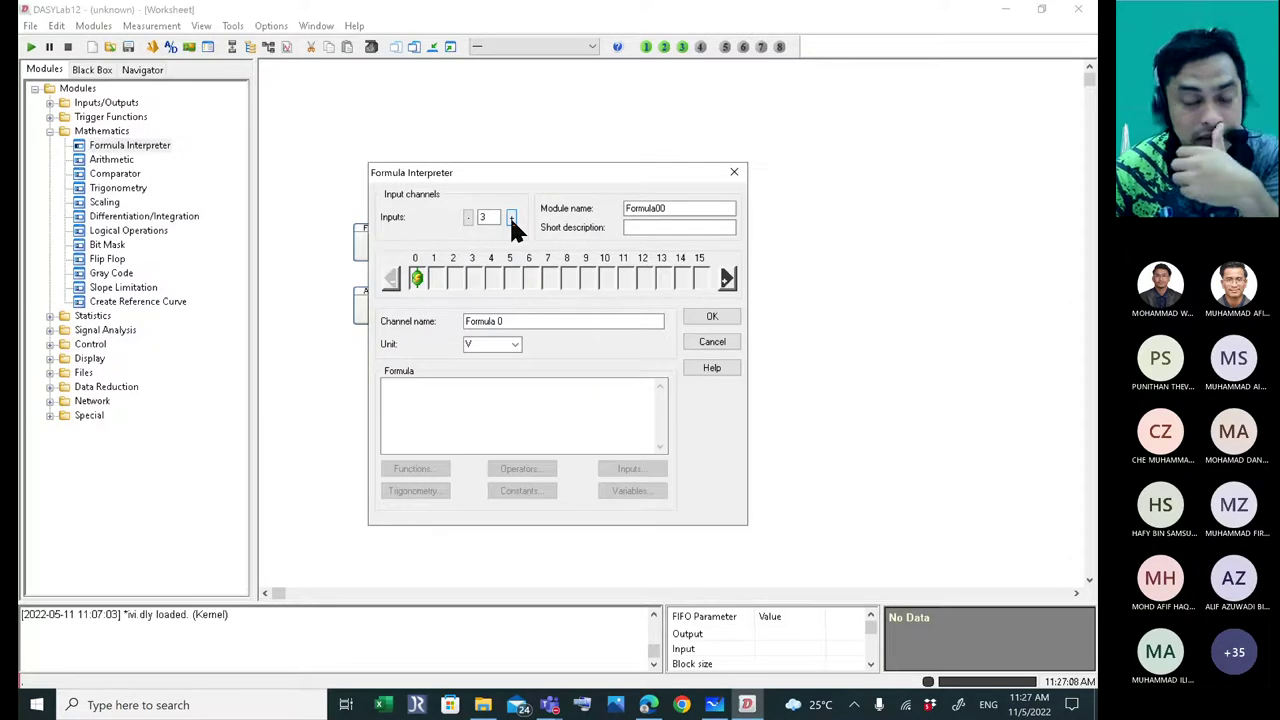
pyautogui.click(705, 320)
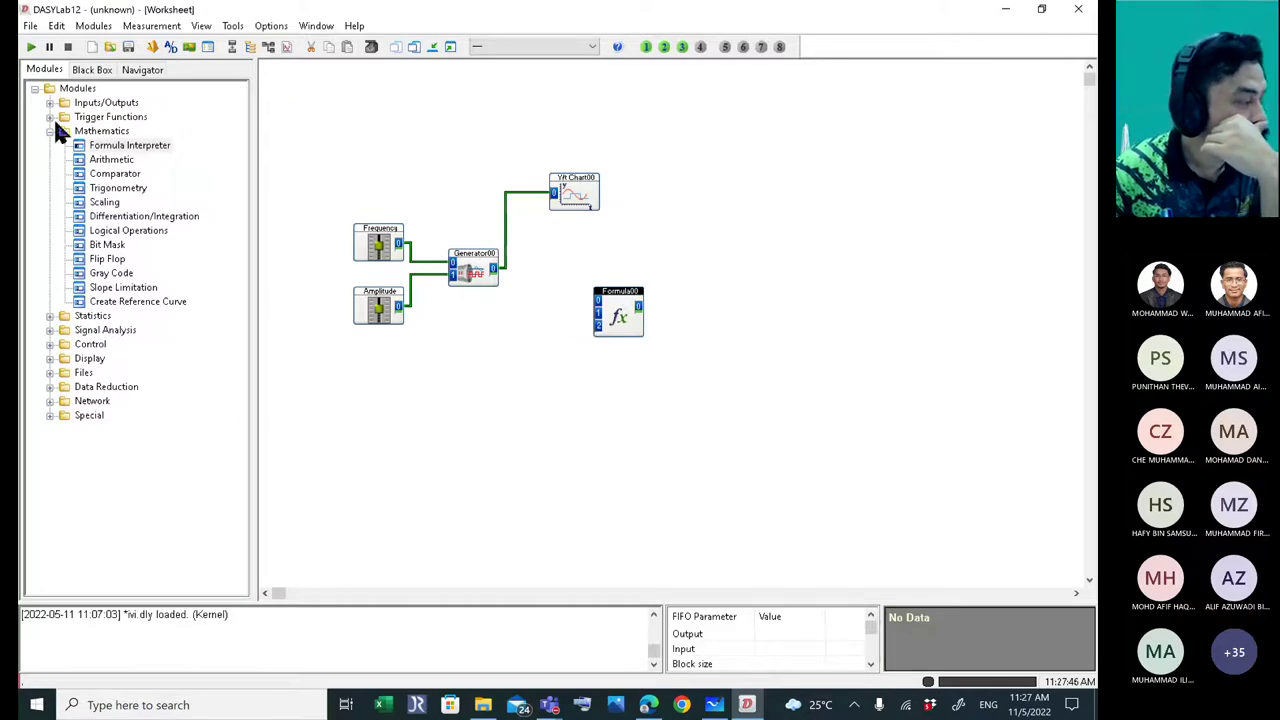
# - Place a second Generator module from the Control group, without modulation, below the existing generator
pyautogui.click(54, 345)
pyautogui.moveTo(110, 358); pyautogui.dragTo(432, 384)
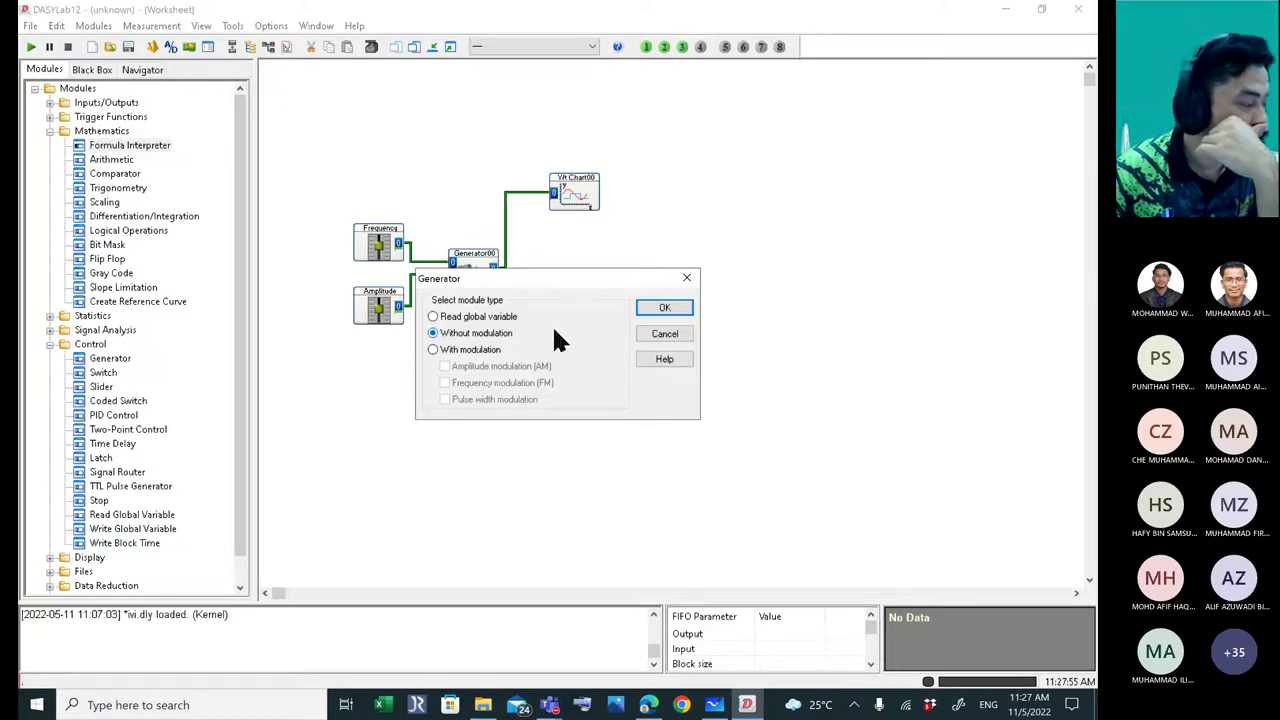
pyautogui.click(664, 308)
# - Set the new generator's curve form to Sine and move the module directly under the first generator
pyautogui.doubleClick(449, 380)
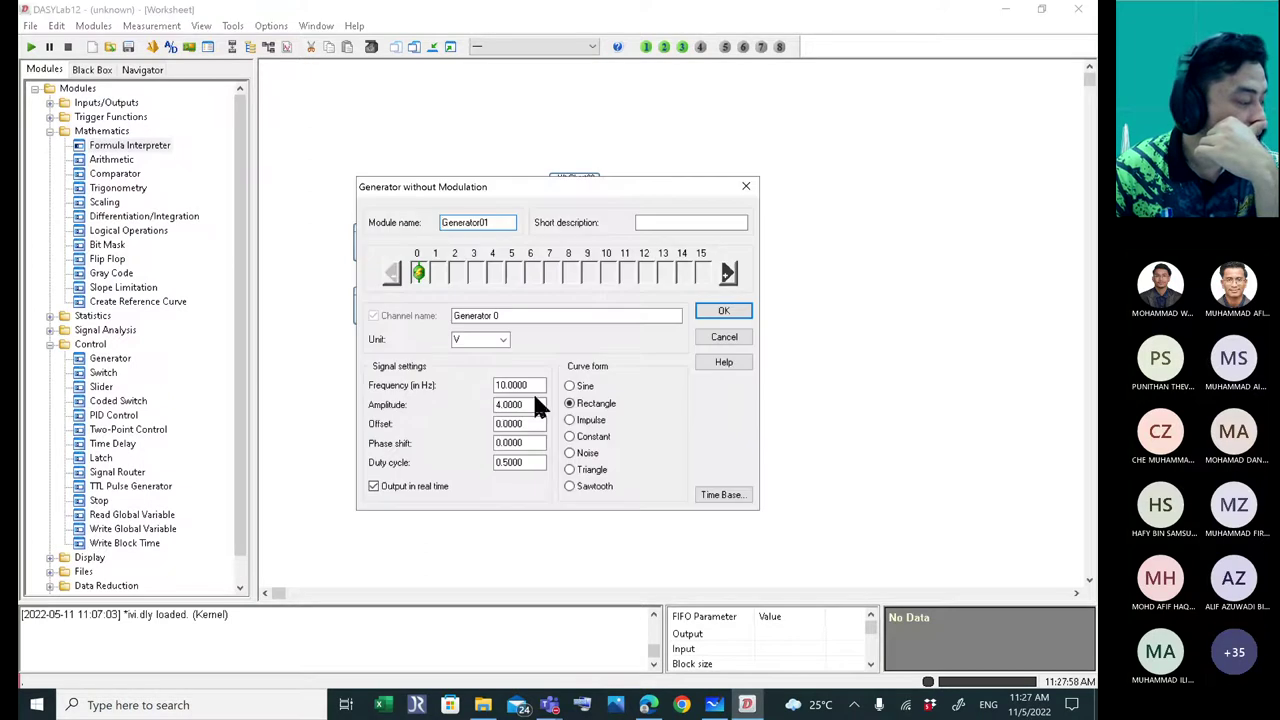
pyautogui.click(571, 387)
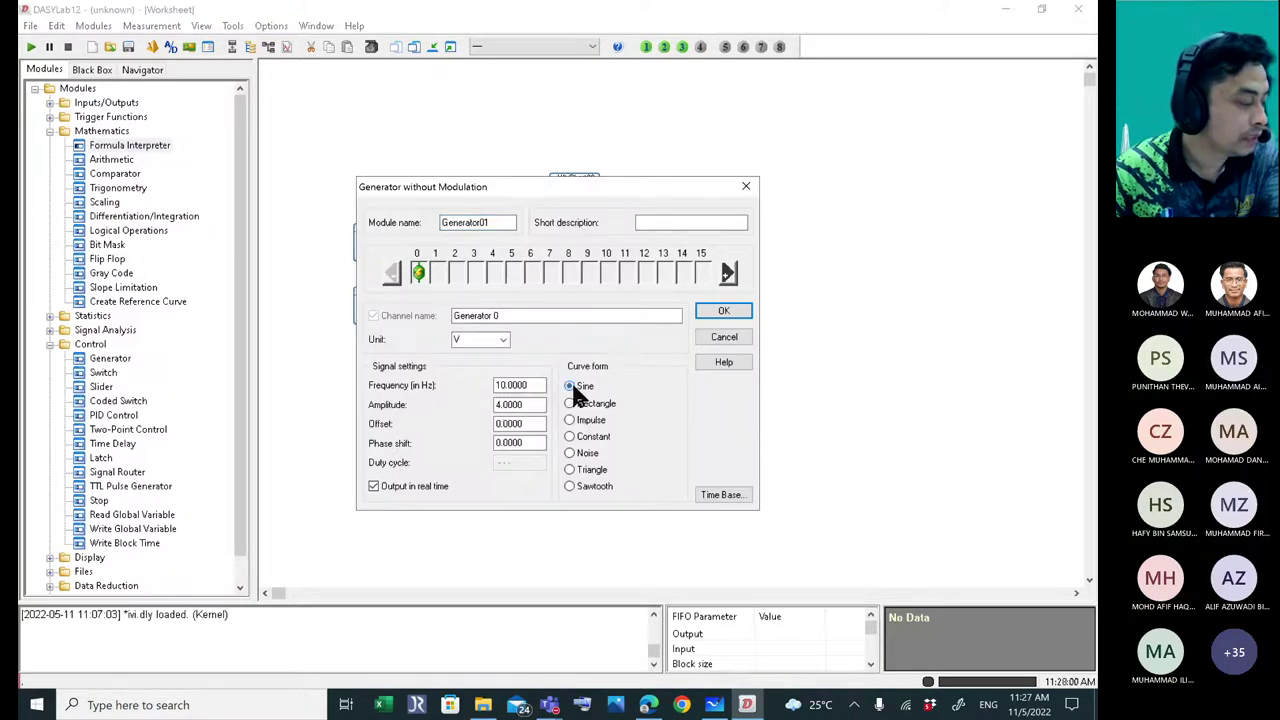
pyautogui.click(530, 388)
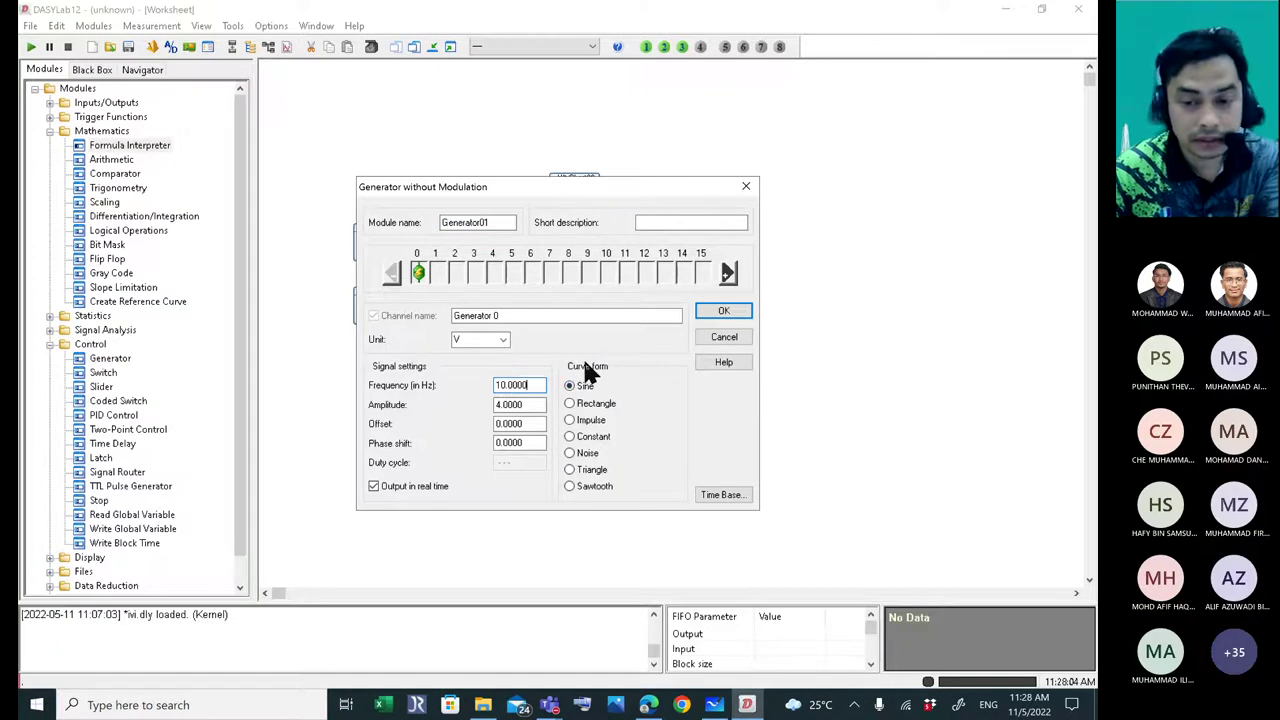
pyautogui.click(725, 313)
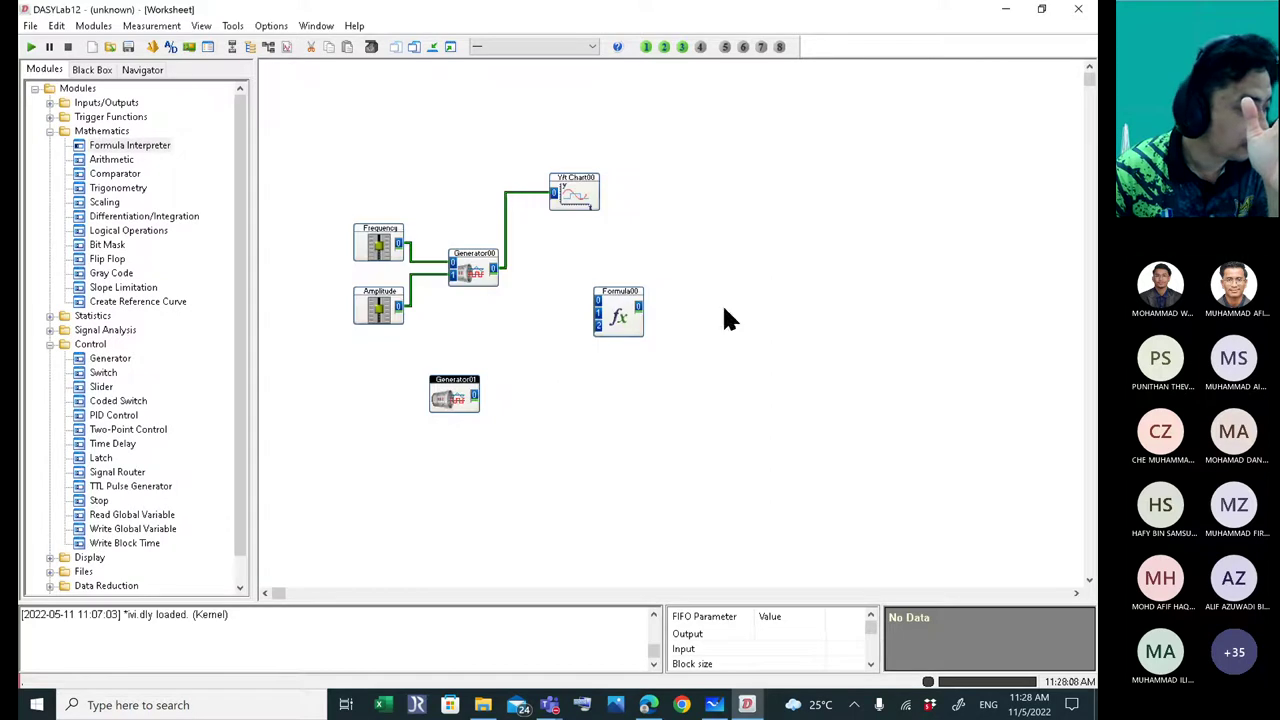
pyautogui.moveTo(453, 400); pyautogui.dragTo(472, 368)
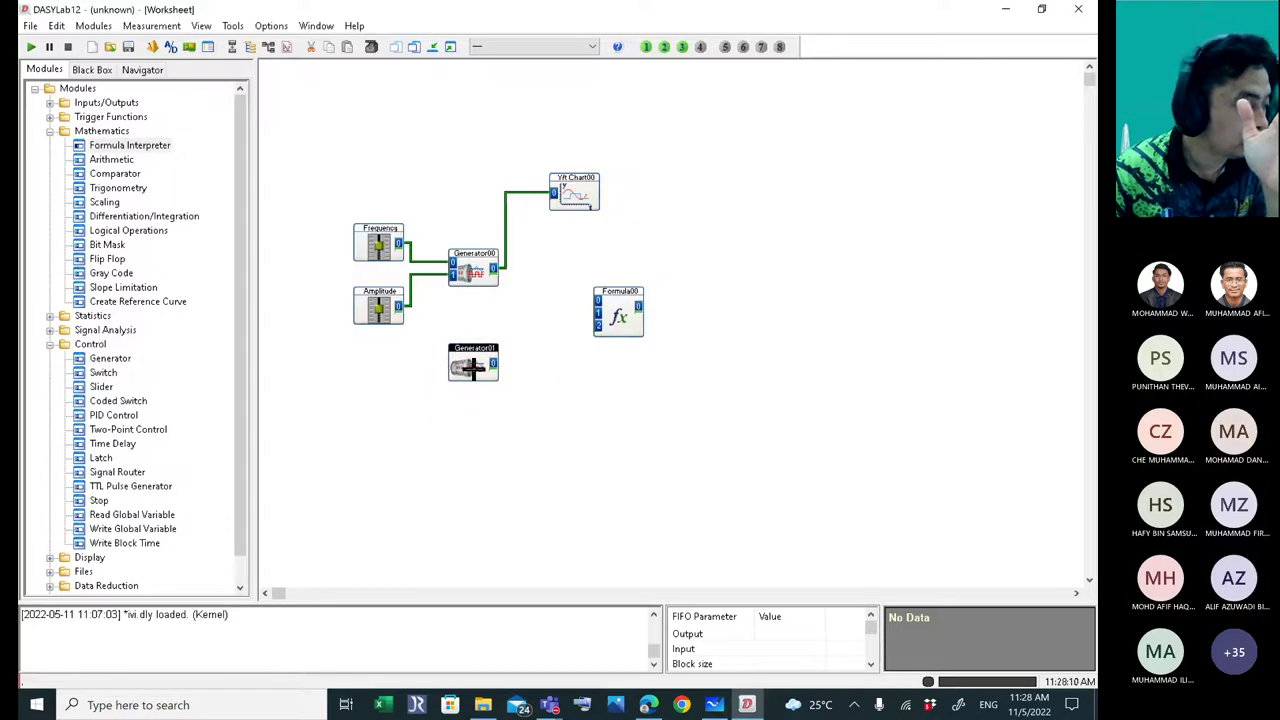
# - Rename the slider-controlled generator module as Gen 1
pyautogui.doubleClick(473, 268)
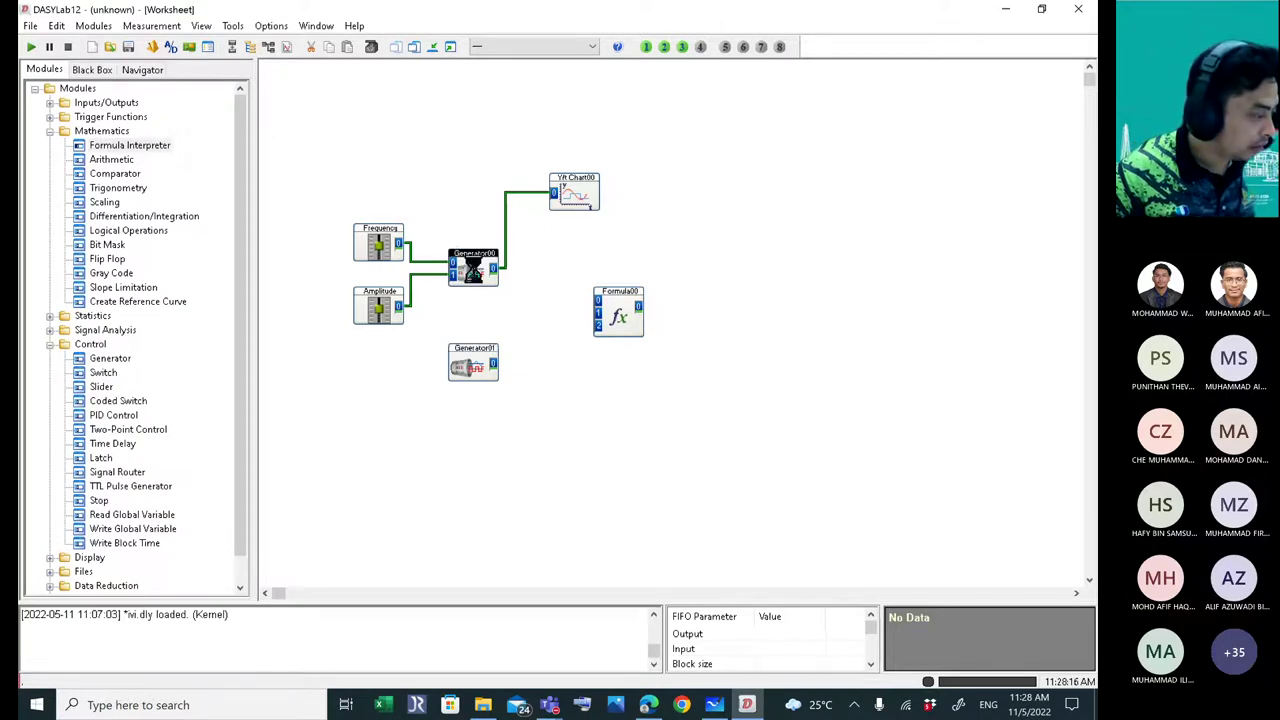
pyautogui.moveTo(497, 222); pyautogui.dragTo(417, 223)
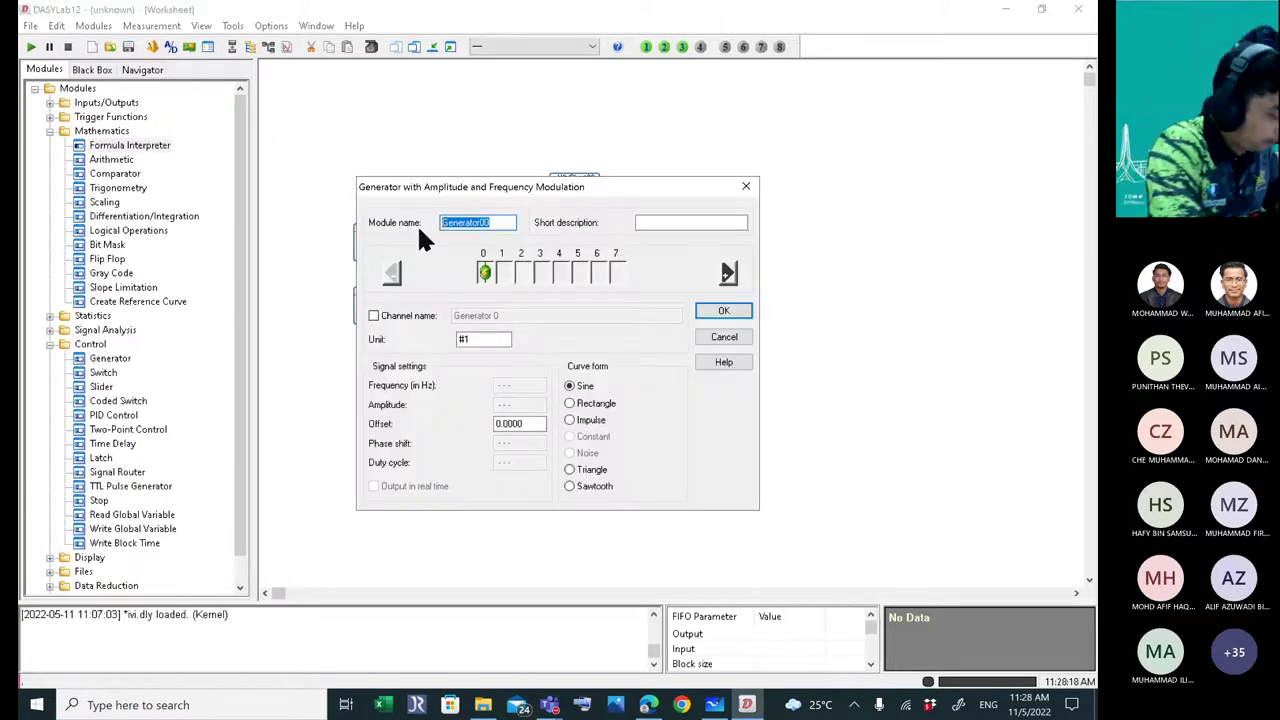
pyautogui.write('Gen 1')
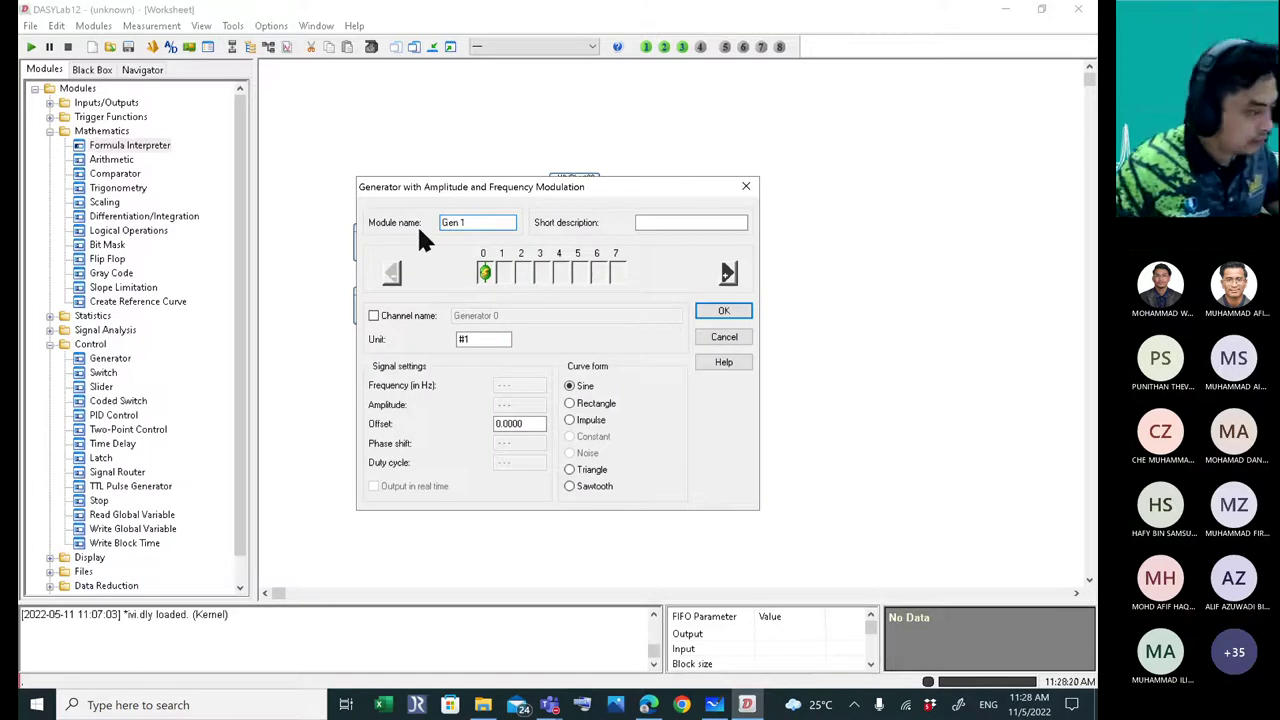
pyautogui.click(723, 310)
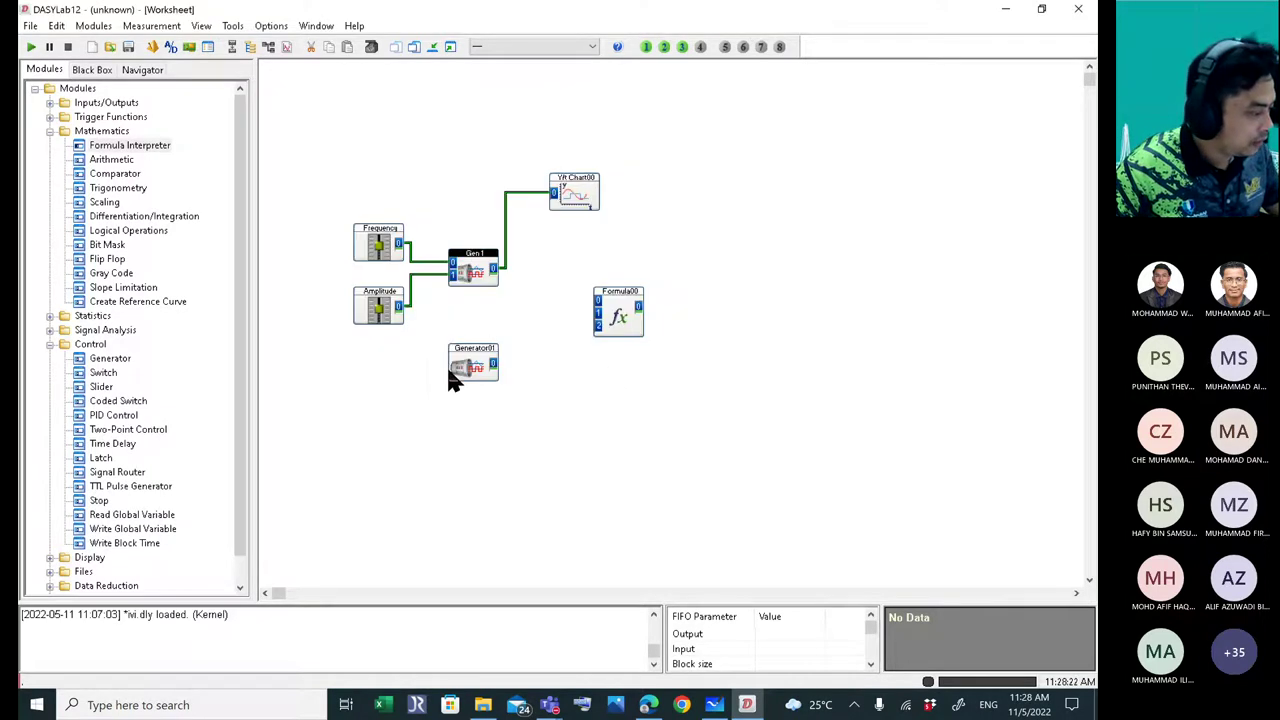
# - Try to rename the second generator module as Gen 1
pyautogui.doubleClick(446, 364)
pyautogui.moveTo(500, 223); pyautogui.dragTo(316, 190)
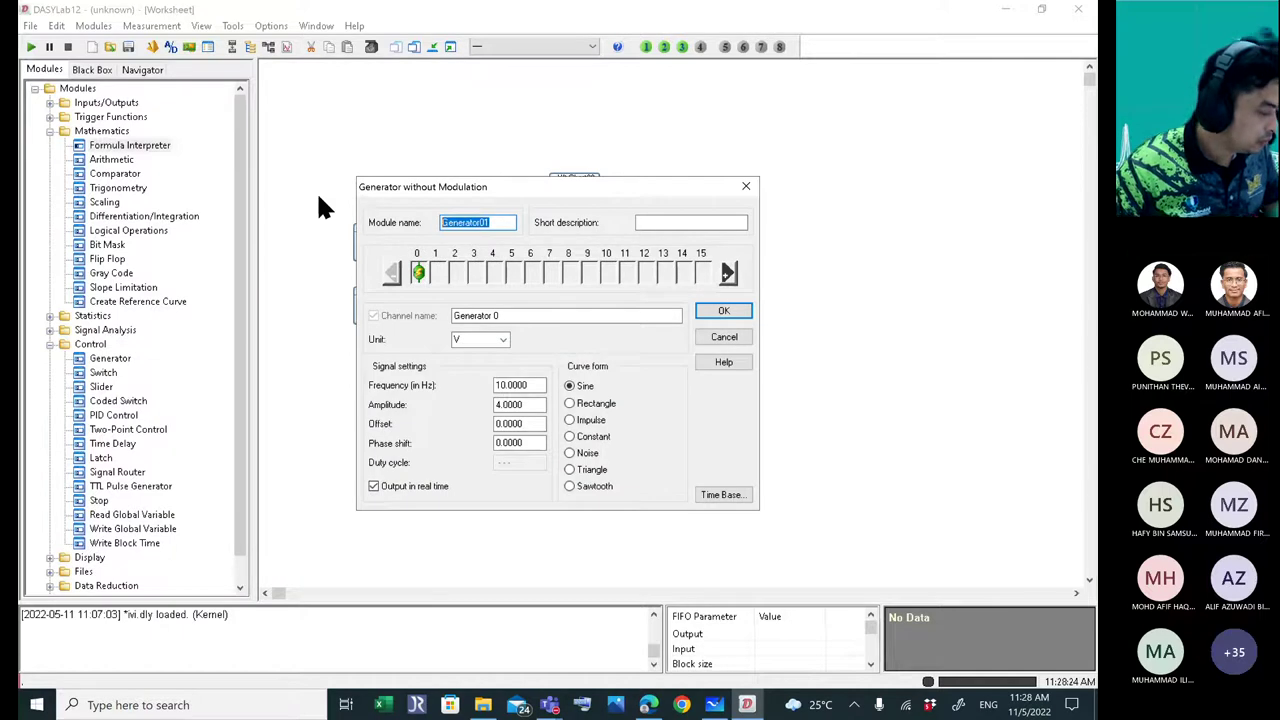
pyautogui.write('Gen 1')
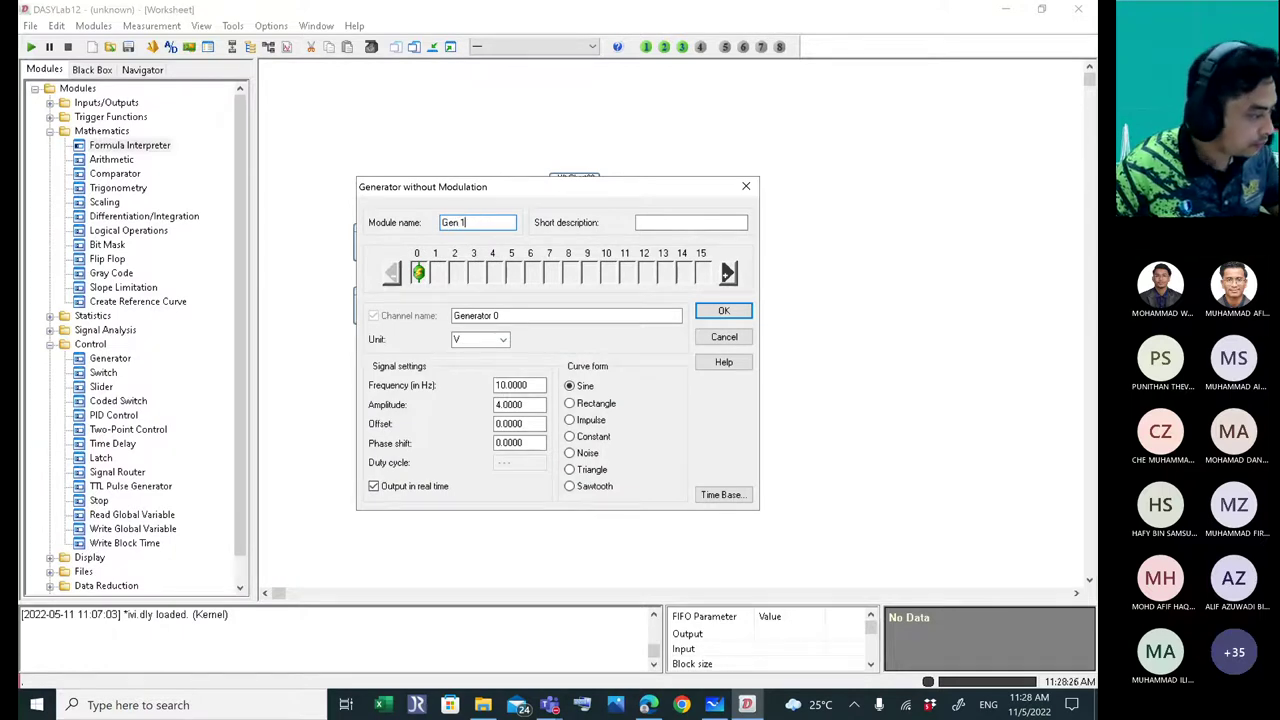
pyautogui.press('Return')
pyautogui.click(661, 384)
# - Rename the second generator module as Gen 2
pyautogui.doubleClick(466, 350)
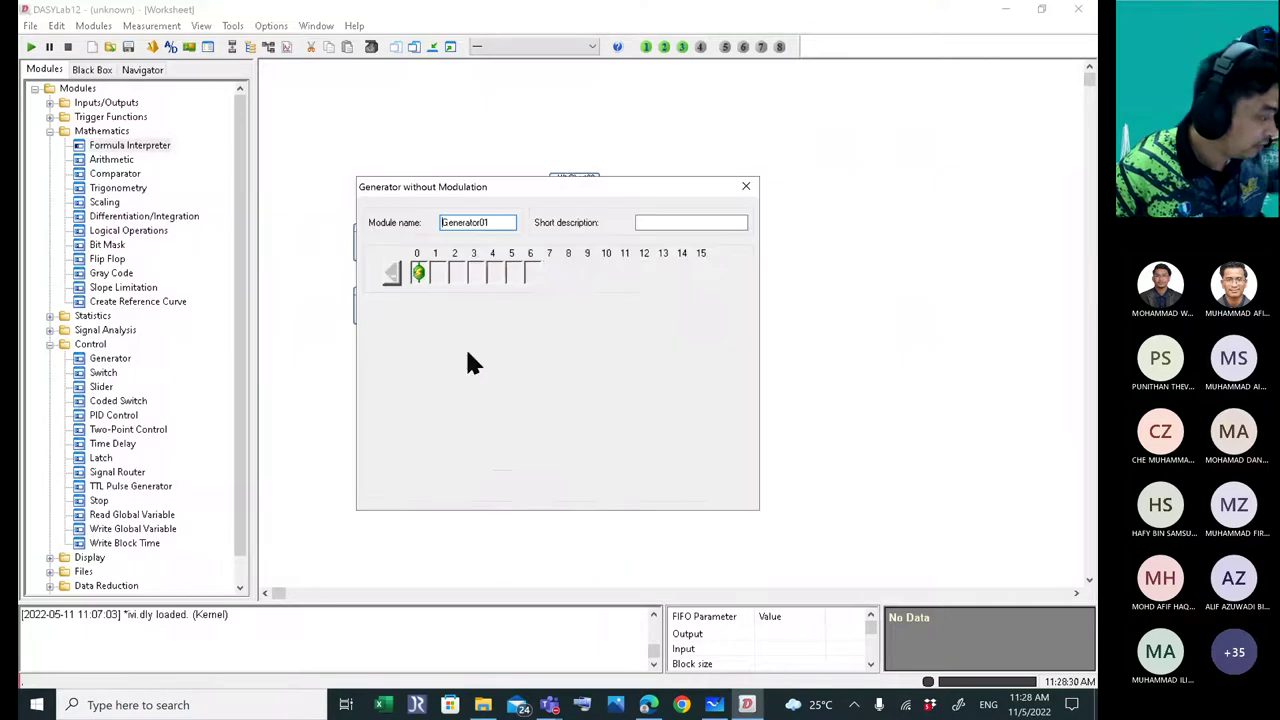
pyautogui.moveTo(489, 223); pyautogui.dragTo(365, 222)
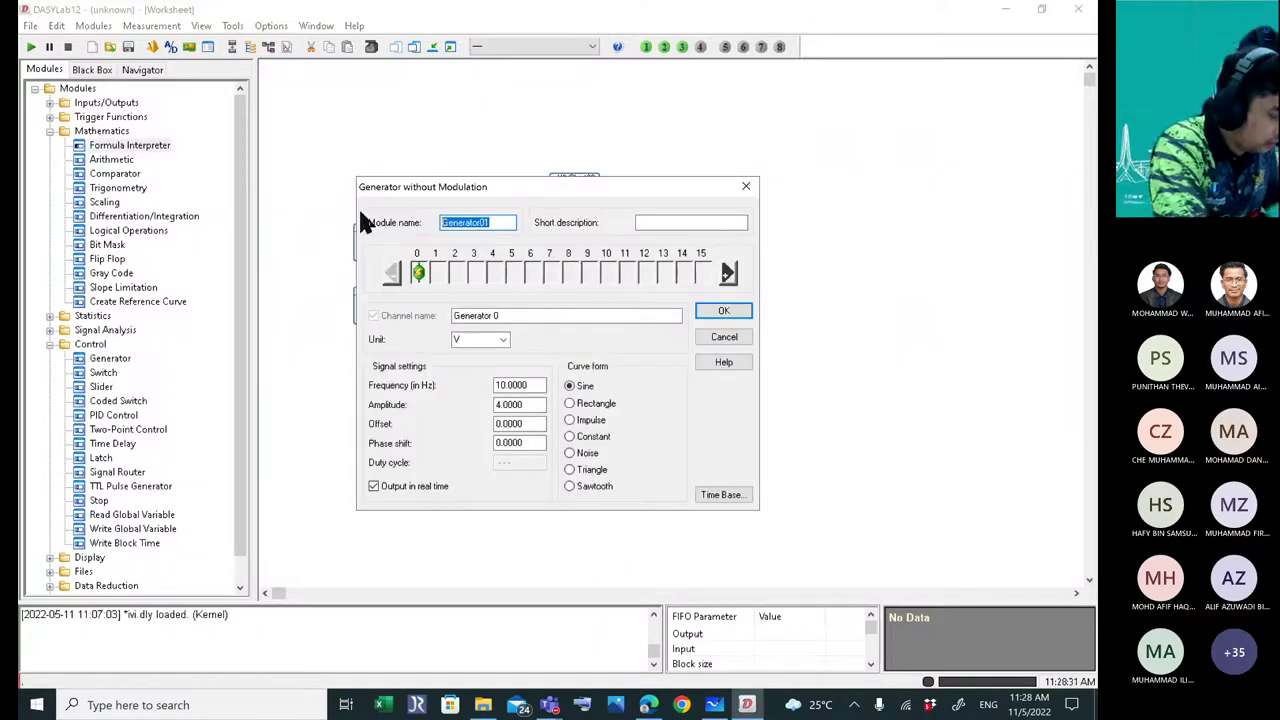
pyautogui.write('Gen 2')
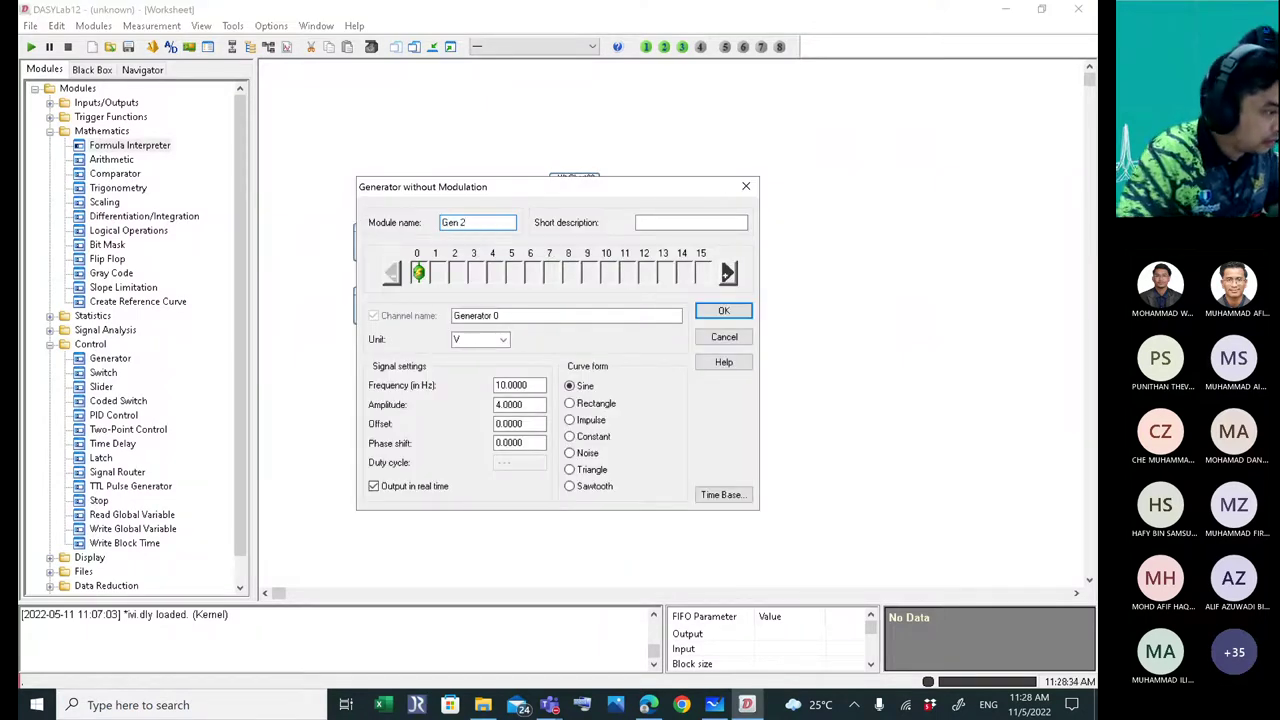
pyautogui.click(704, 312)
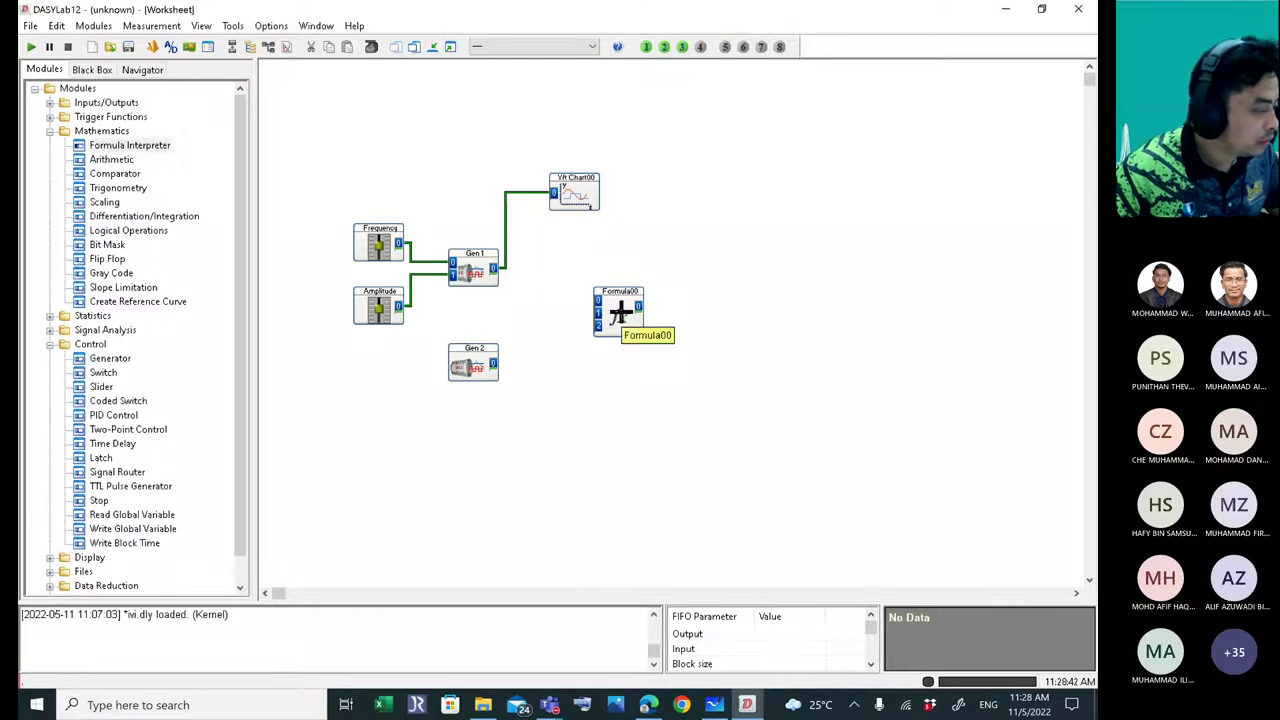
# - Set the Formula Interpreter to two inputs, then wire Gen 1 to its input 0 and Gen 2 to its input 1
pyautogui.click(621, 313)
pyautogui.doubleClick(621, 313)
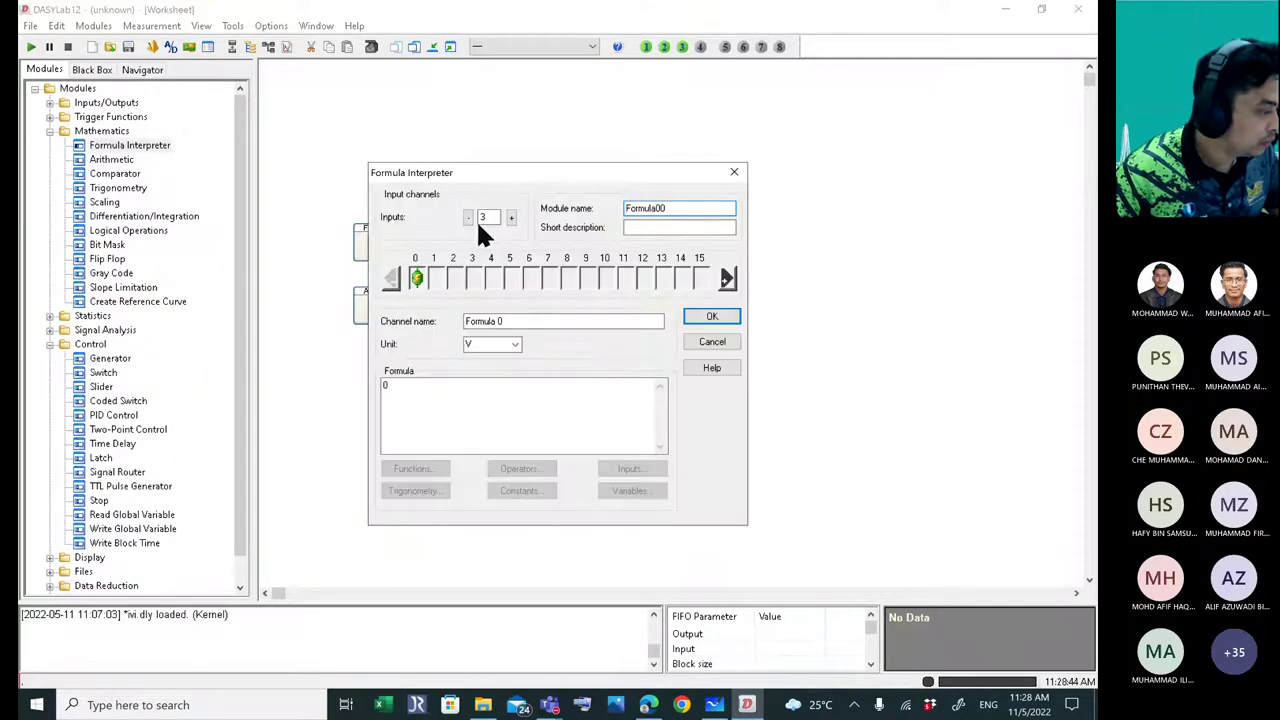
pyautogui.click(468, 216)
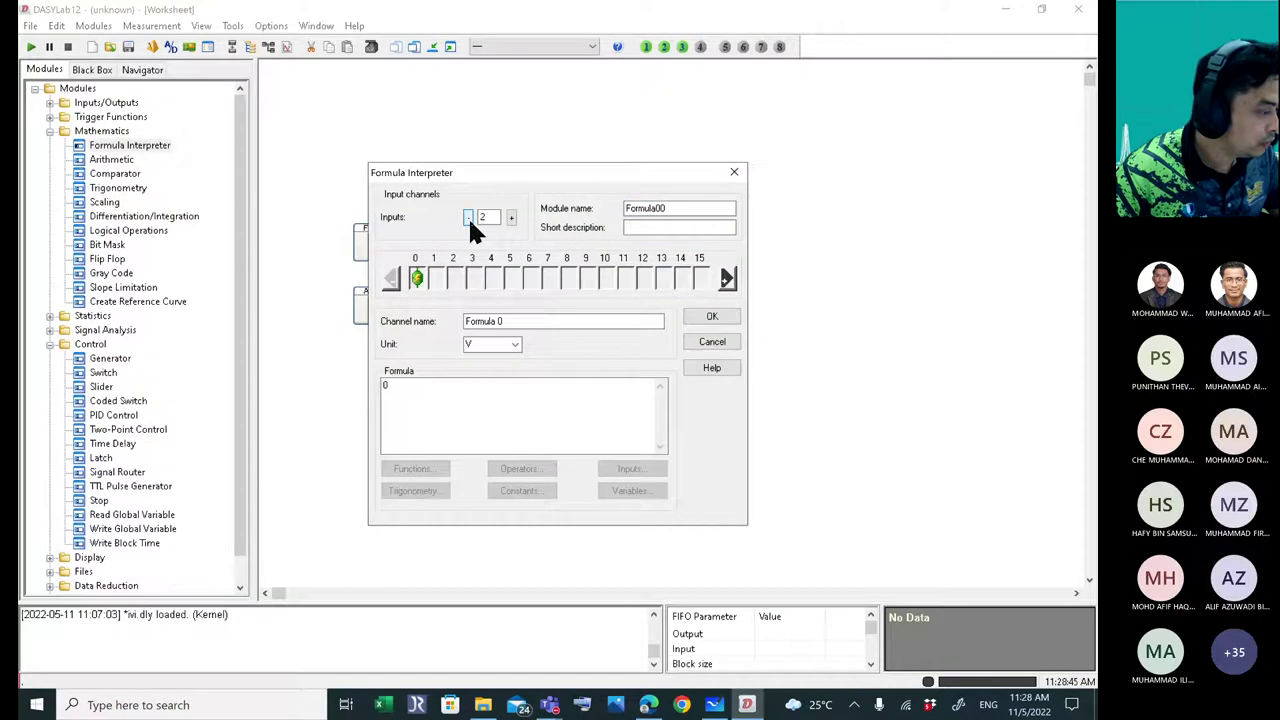
pyautogui.click(706, 318)
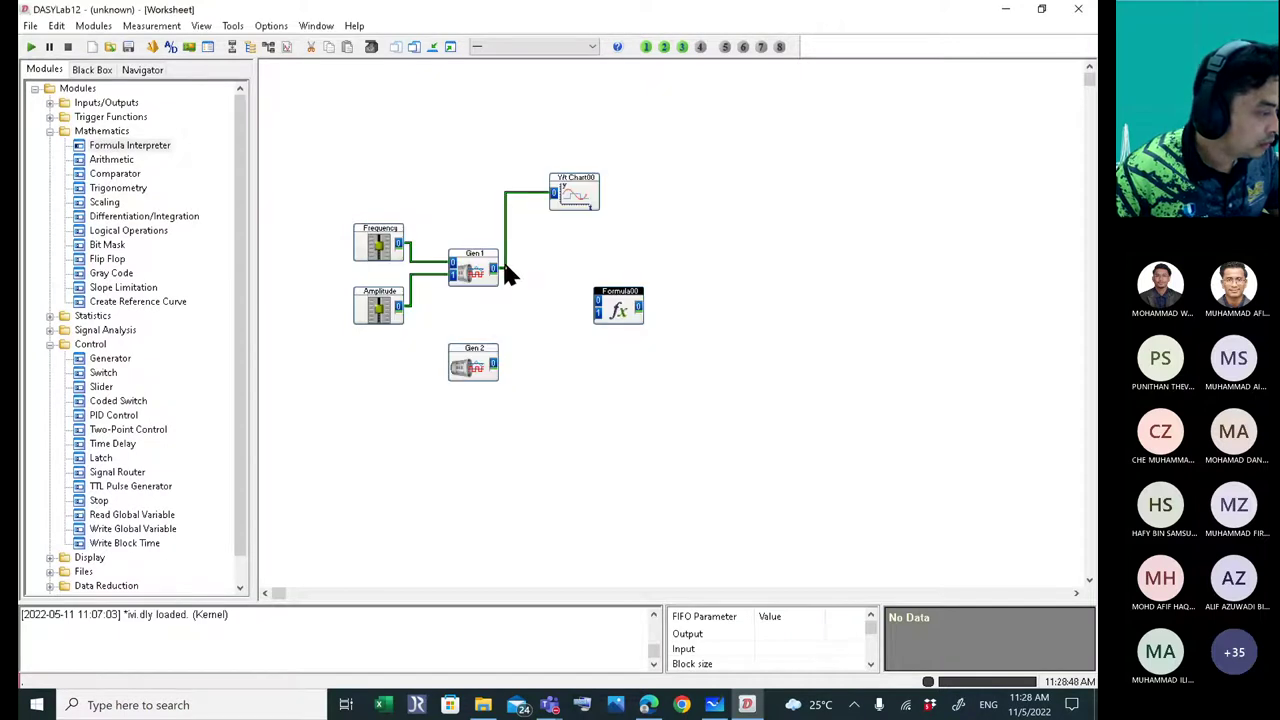
pyautogui.moveTo(505, 268); pyautogui.dragTo(597, 300)
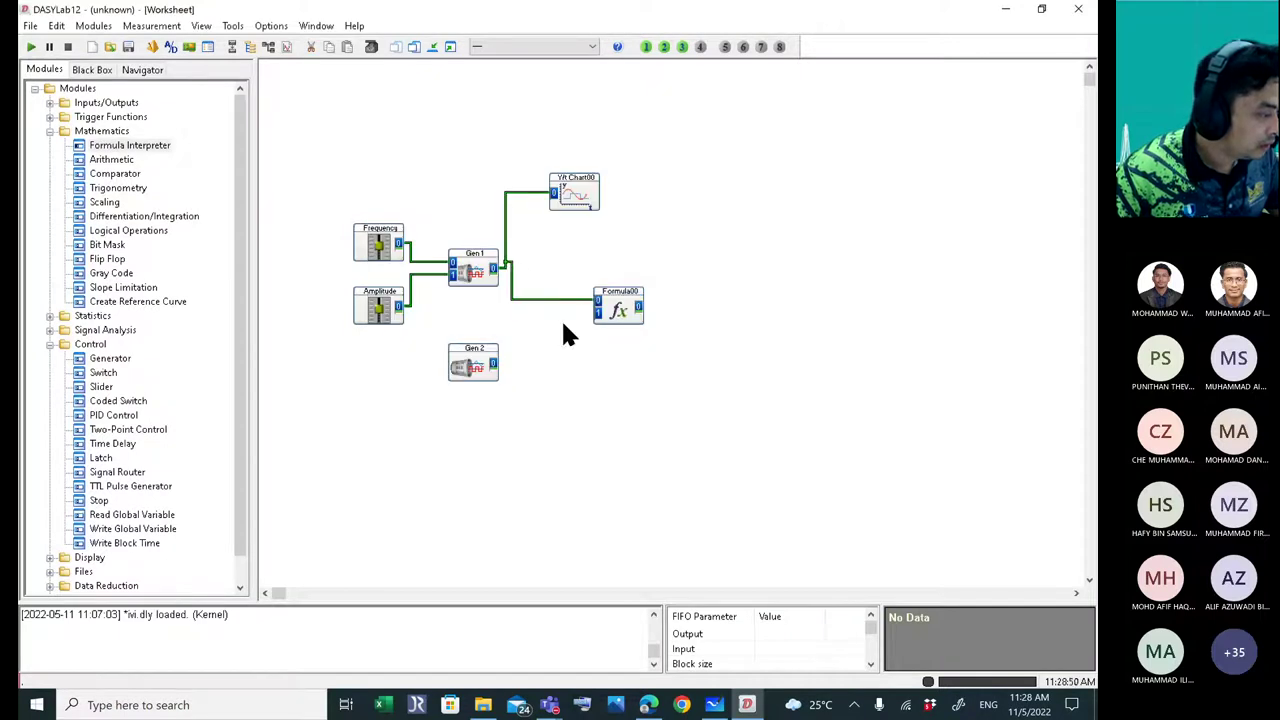
pyautogui.moveTo(493, 363); pyautogui.dragTo(597, 312)
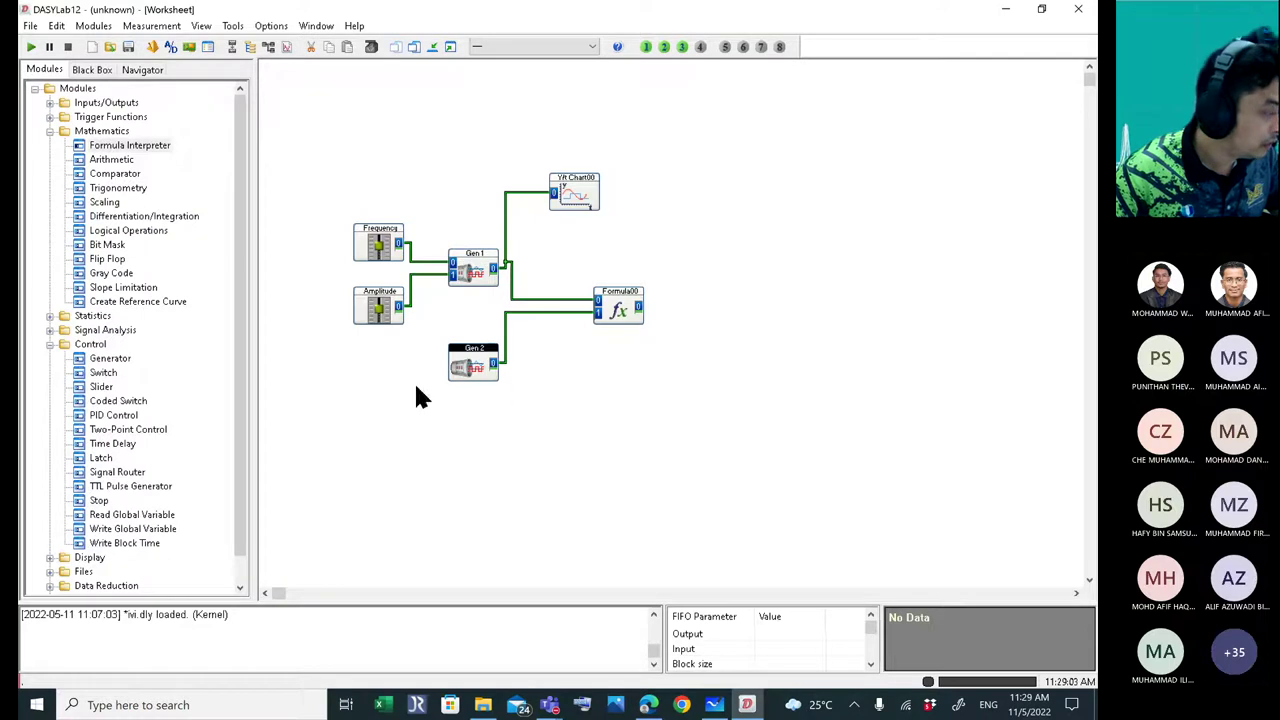
# - Place a second Y/t Chart module from the Display group at the lower right of Gen 2 and connect Gen 2's output to it
pyautogui.click(50, 557)
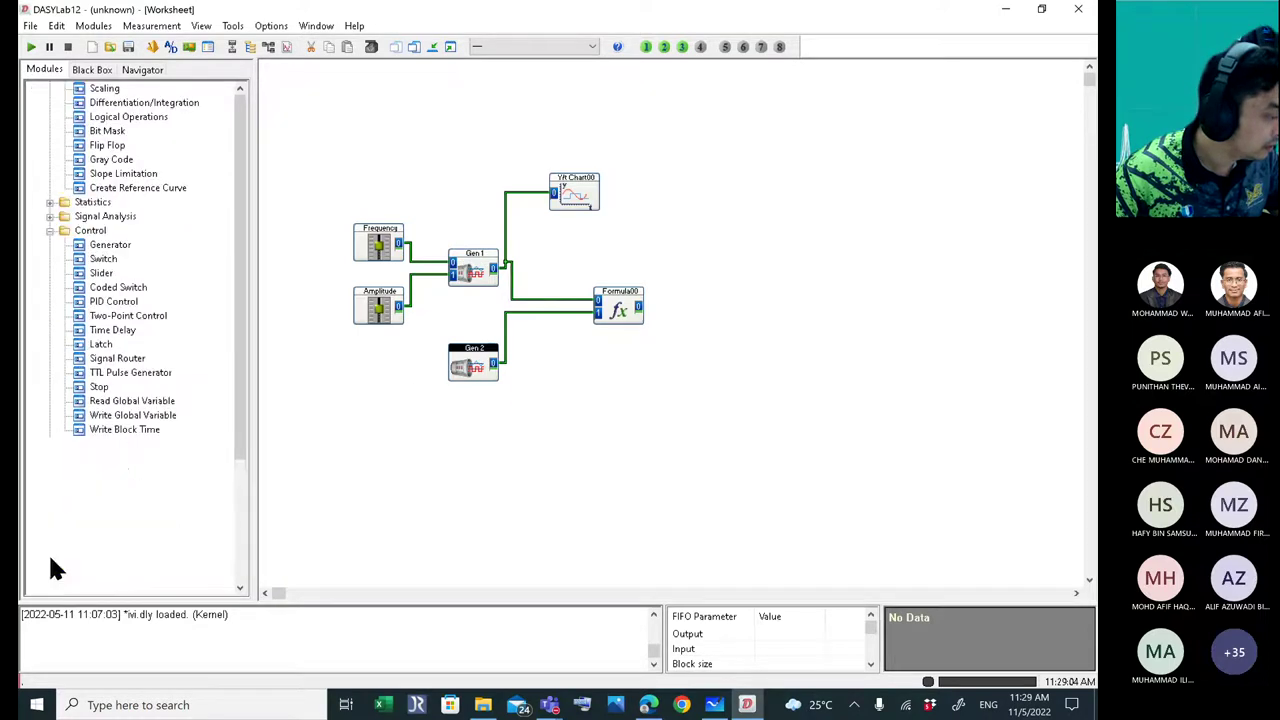
pyautogui.moveTo(94, 455); pyautogui.dragTo(549, 420)
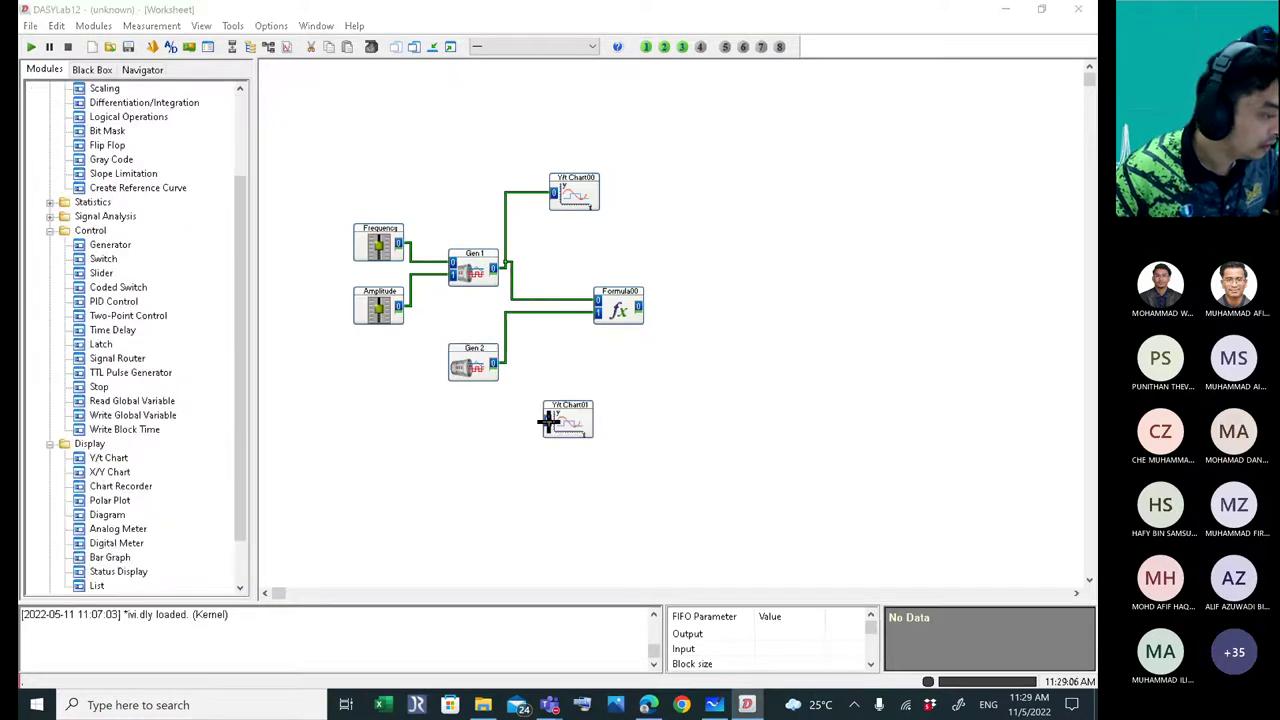
pyautogui.moveTo(503, 358); pyautogui.dragTo(518, 428)
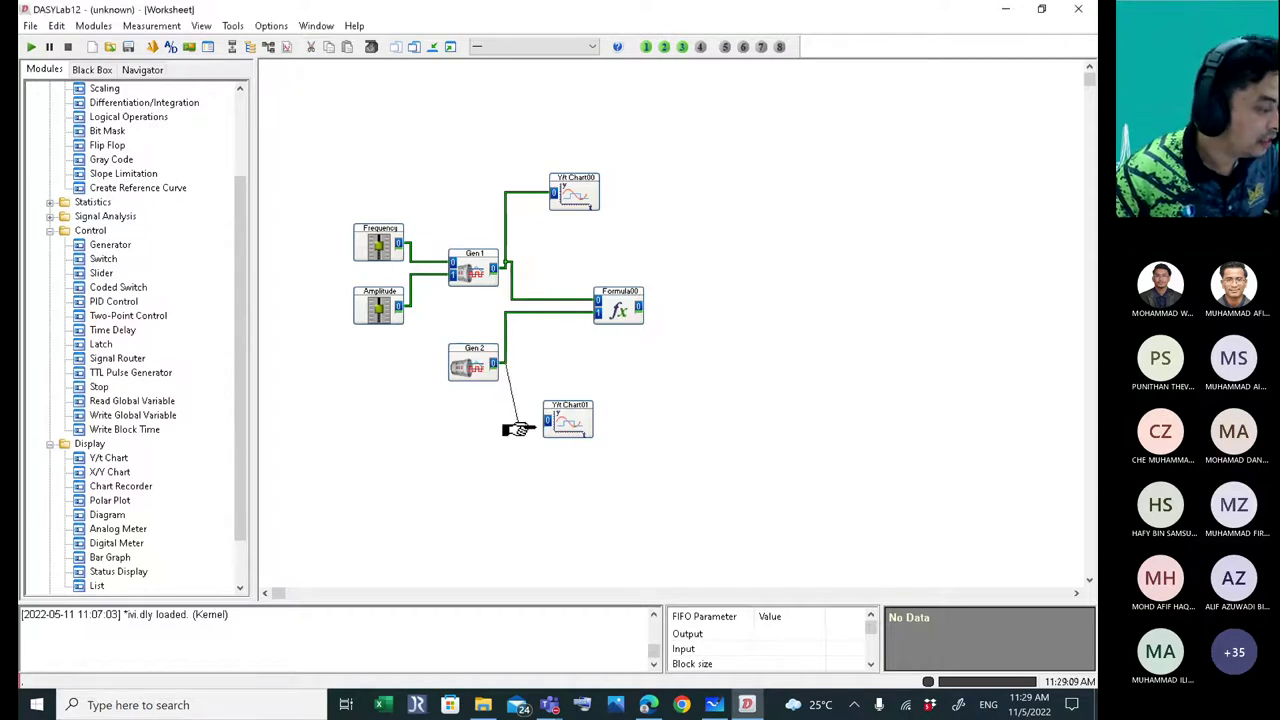
pyautogui.moveTo(518, 428); pyautogui.dragTo(520, 427)
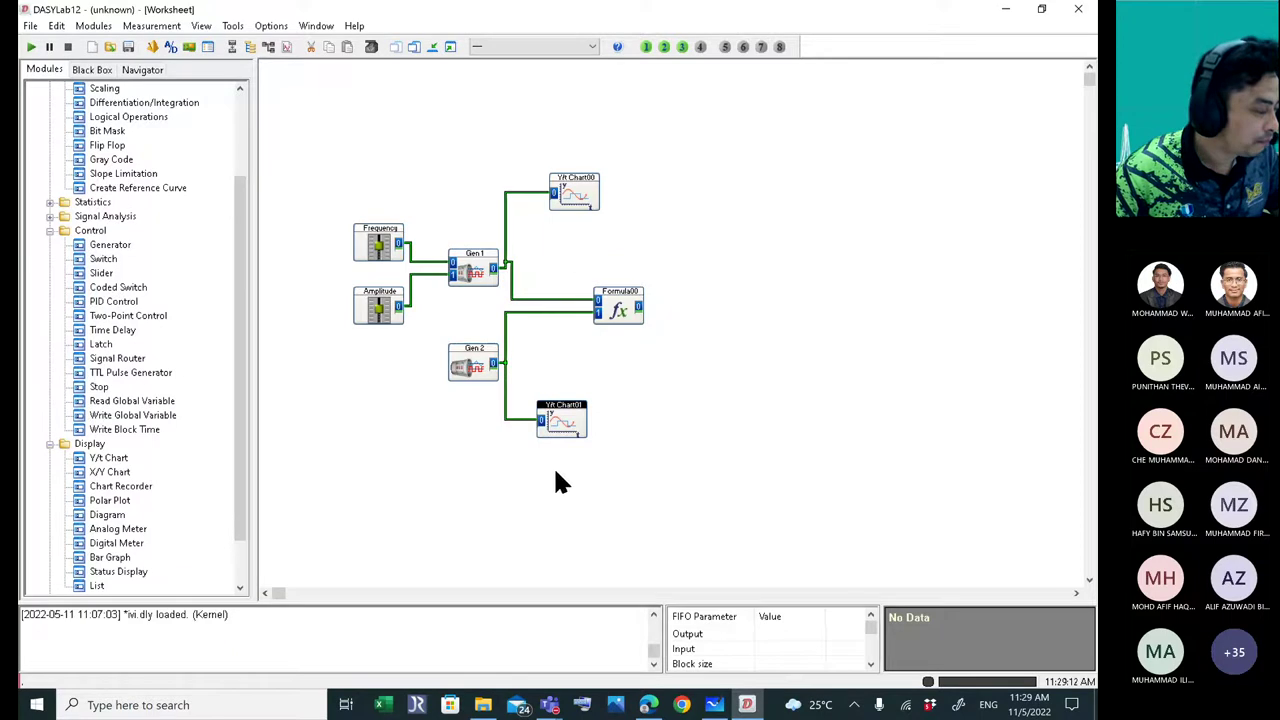
# - Move the Formula Interpreter module closer to the two generators
pyautogui.click(624, 312)
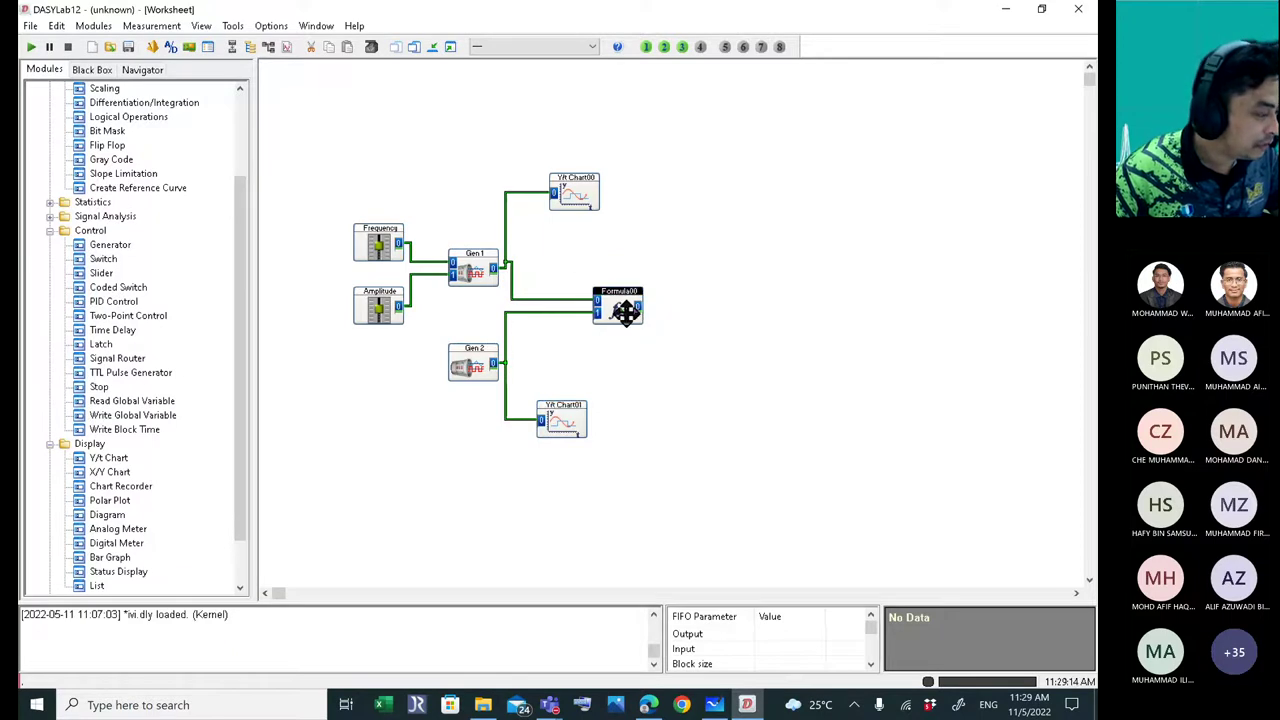
pyautogui.moveTo(624, 312); pyautogui.dragTo(599, 312)
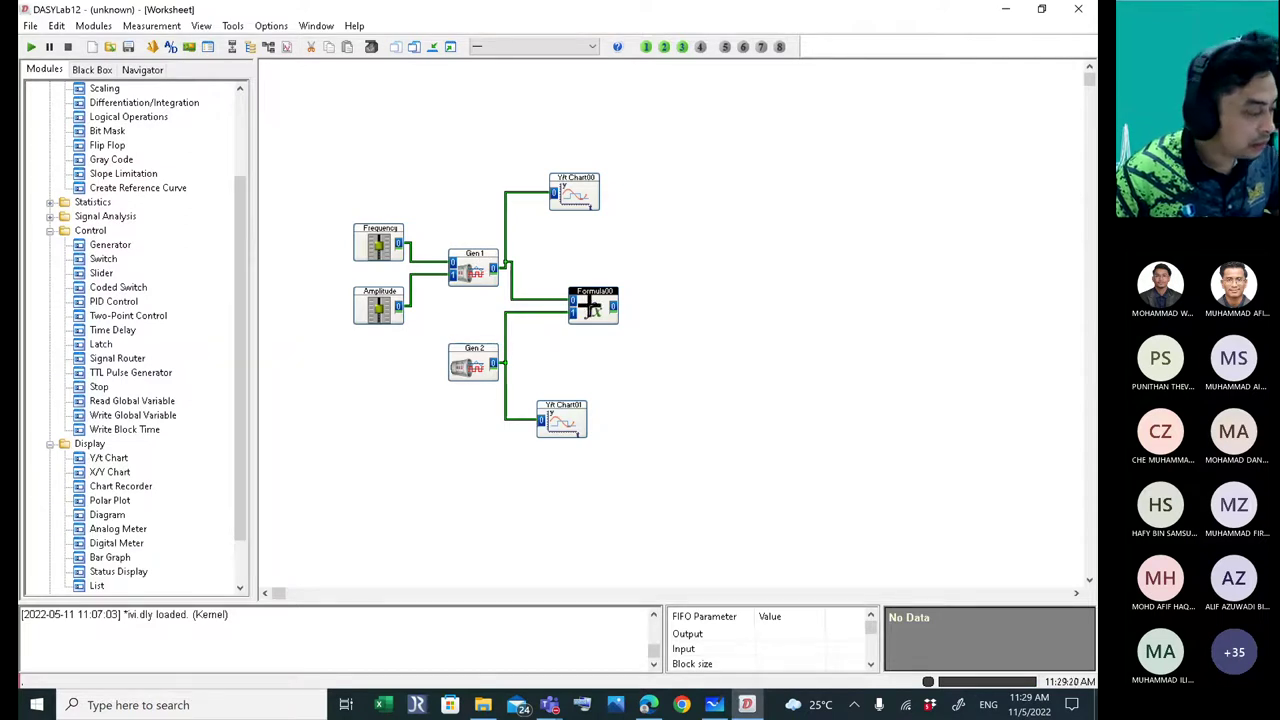
# - Clear the default formula in the Formula Interpreter module's settings and move the dialog aside so the worksheet's modules are visible
pyautogui.doubleClick(590, 305)
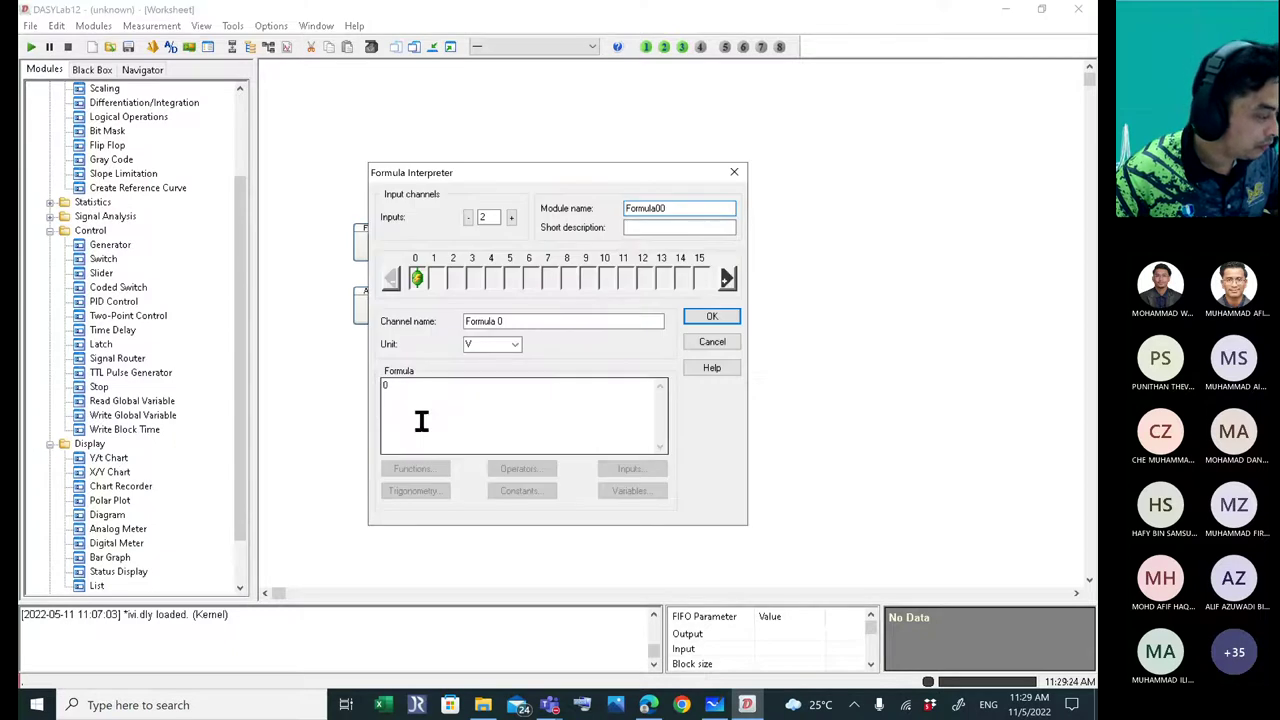
pyautogui.click(397, 391)
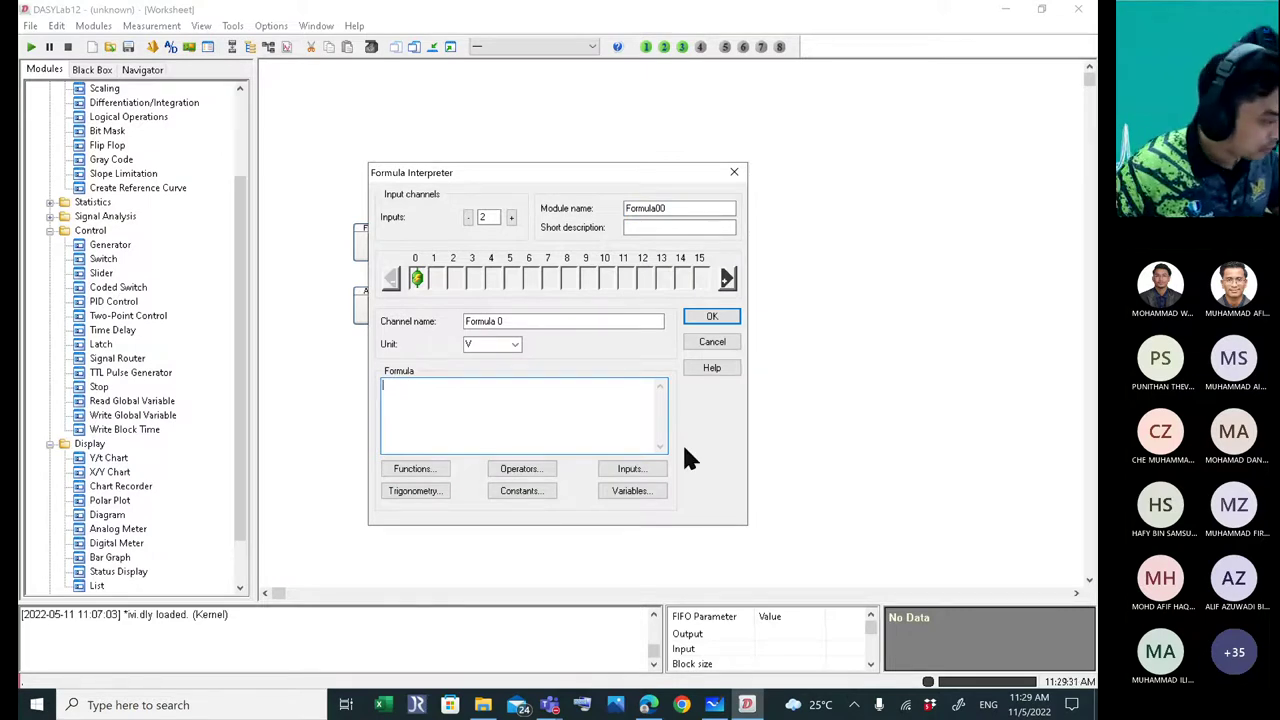
pyautogui.click(632, 470)
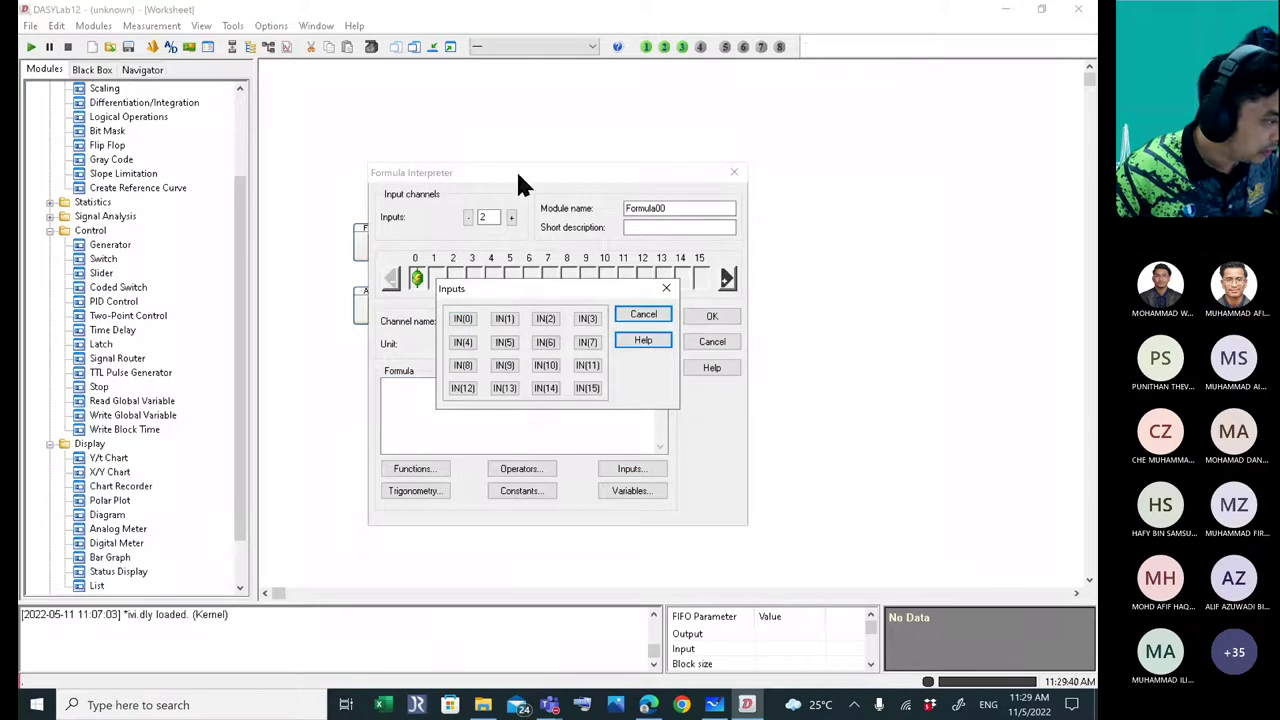
pyautogui.click(666, 288)
pyautogui.moveTo(520, 172); pyautogui.dragTo(790, 156)
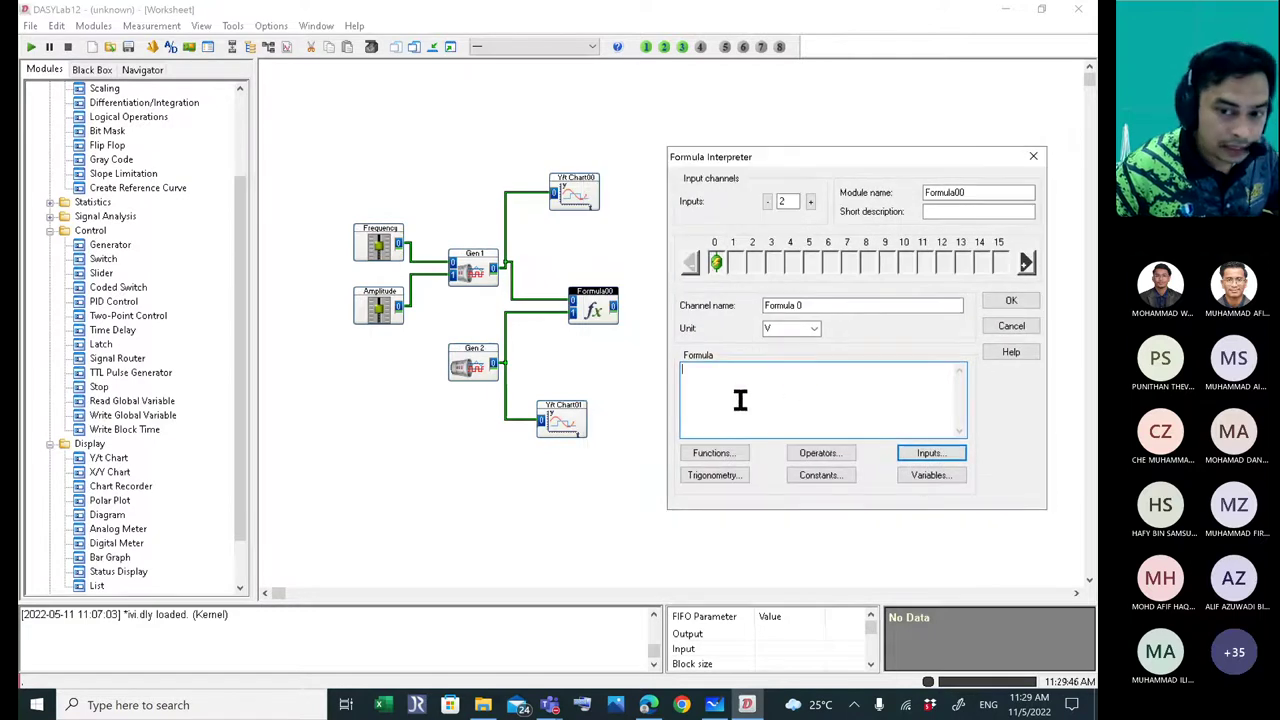
# - Enter the formula (IN(0) +IN(1) ) * 2 to sum both generator inputs and double the result
pyautogui.click(930, 453)
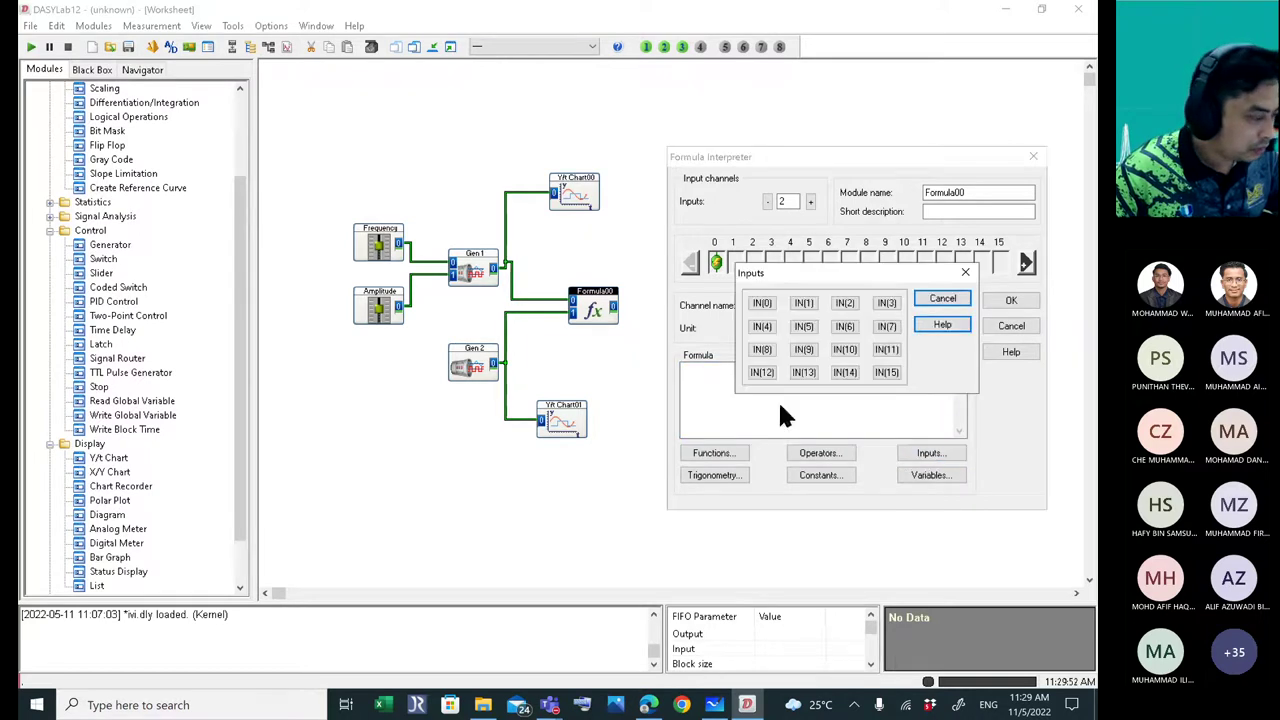
pyautogui.click(762, 304)
pyautogui.write('+')
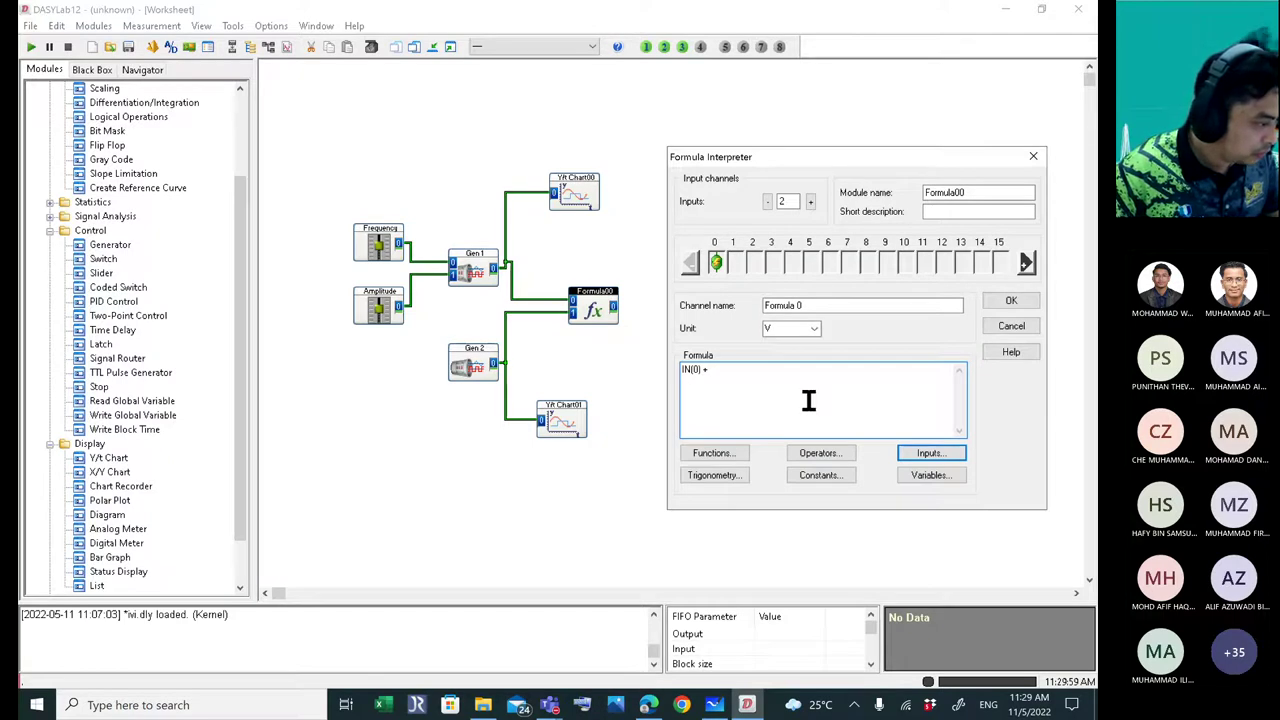
pyautogui.click(930, 453)
pyautogui.click(800, 305)
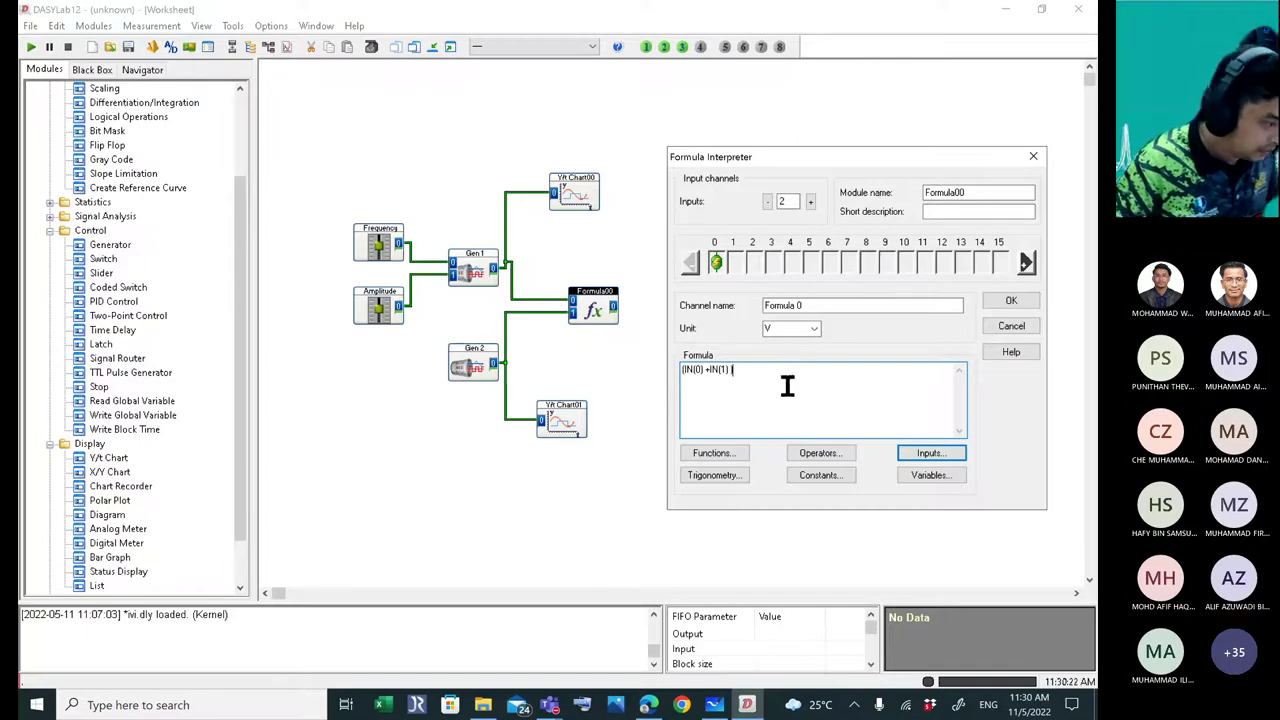
pyautogui.click(821, 453)
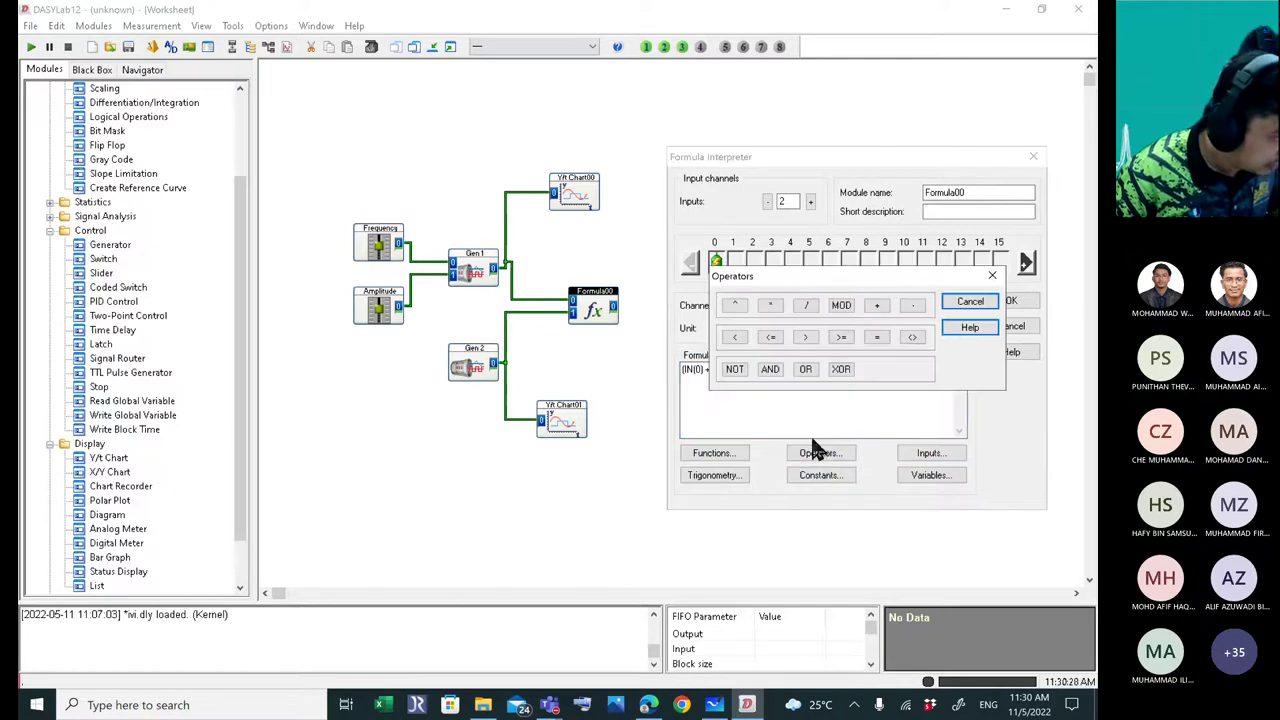
pyautogui.click(769, 304)
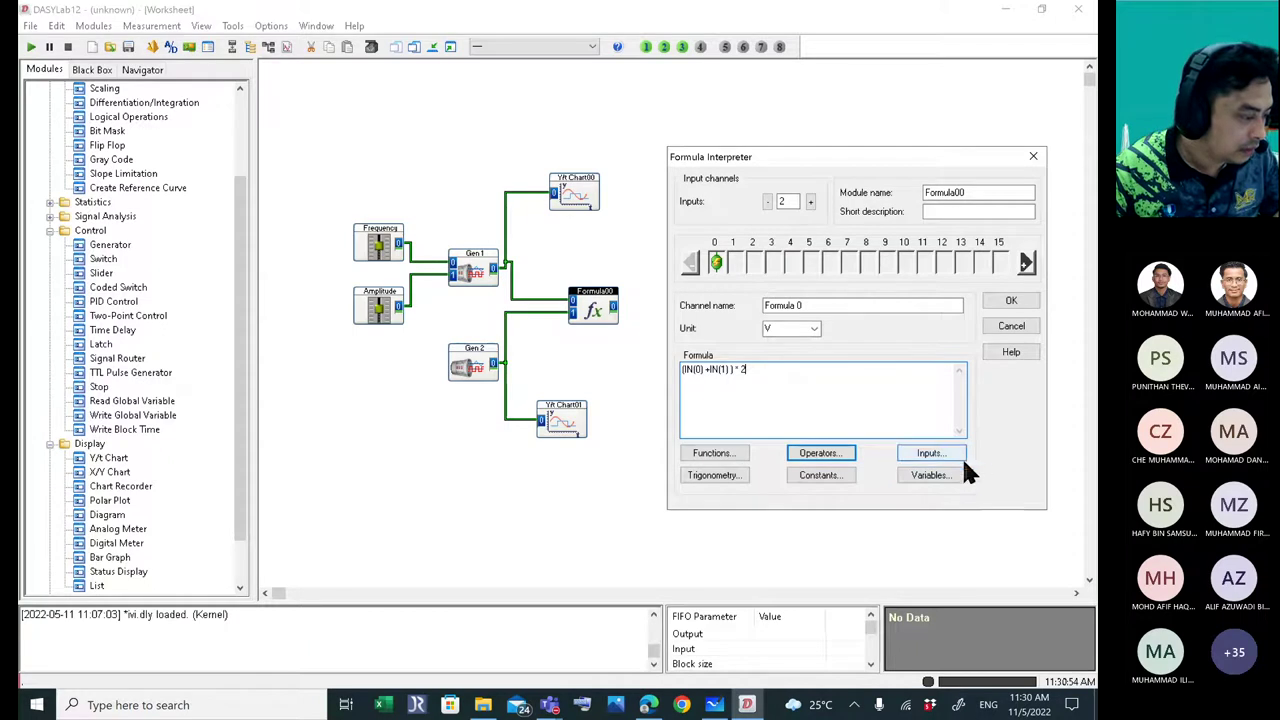
# - Examine the trigonometry functions, constants, and global and system variables available for the formula without inserting any
pyautogui.click(710, 475)
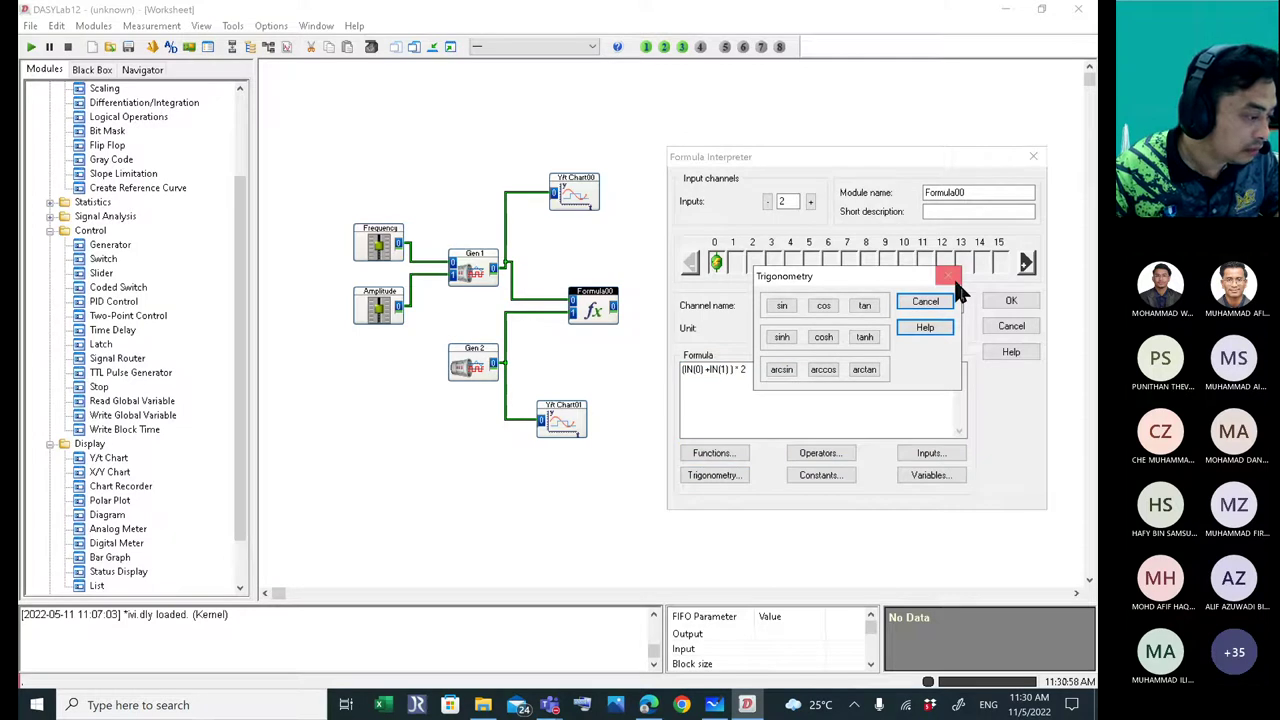
pyautogui.click(809, 370)
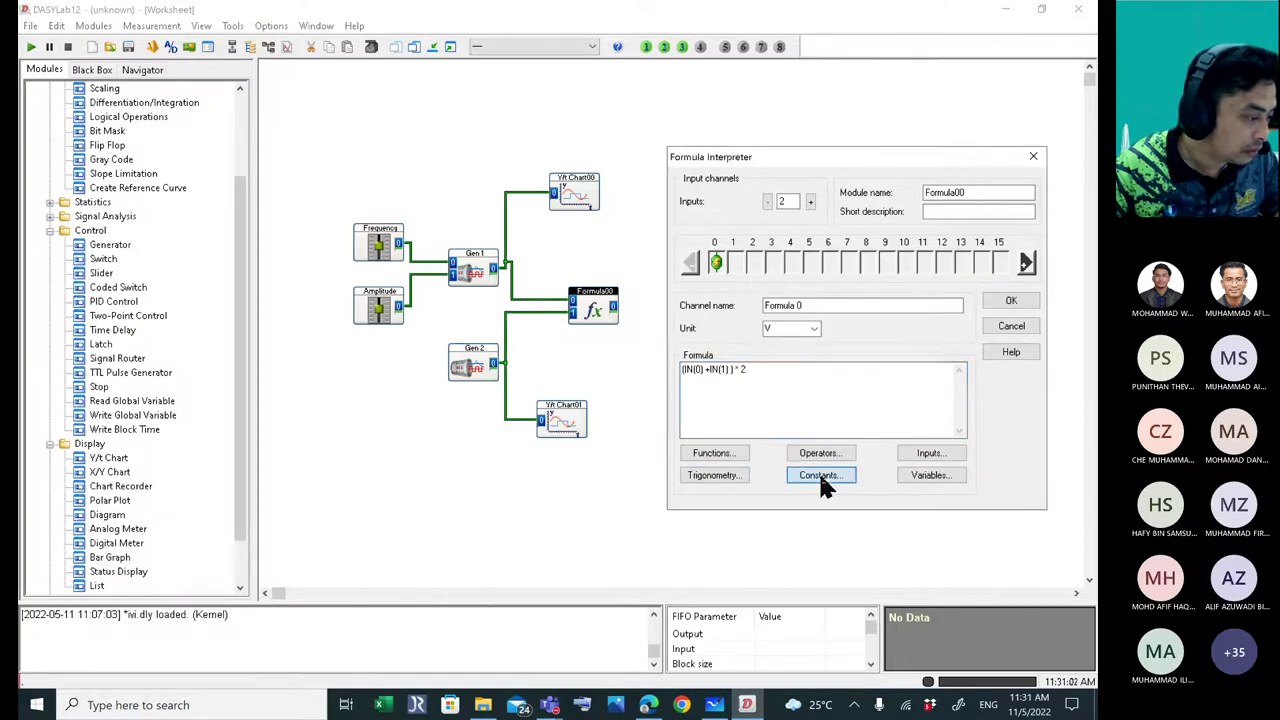
pyautogui.click(820, 476)
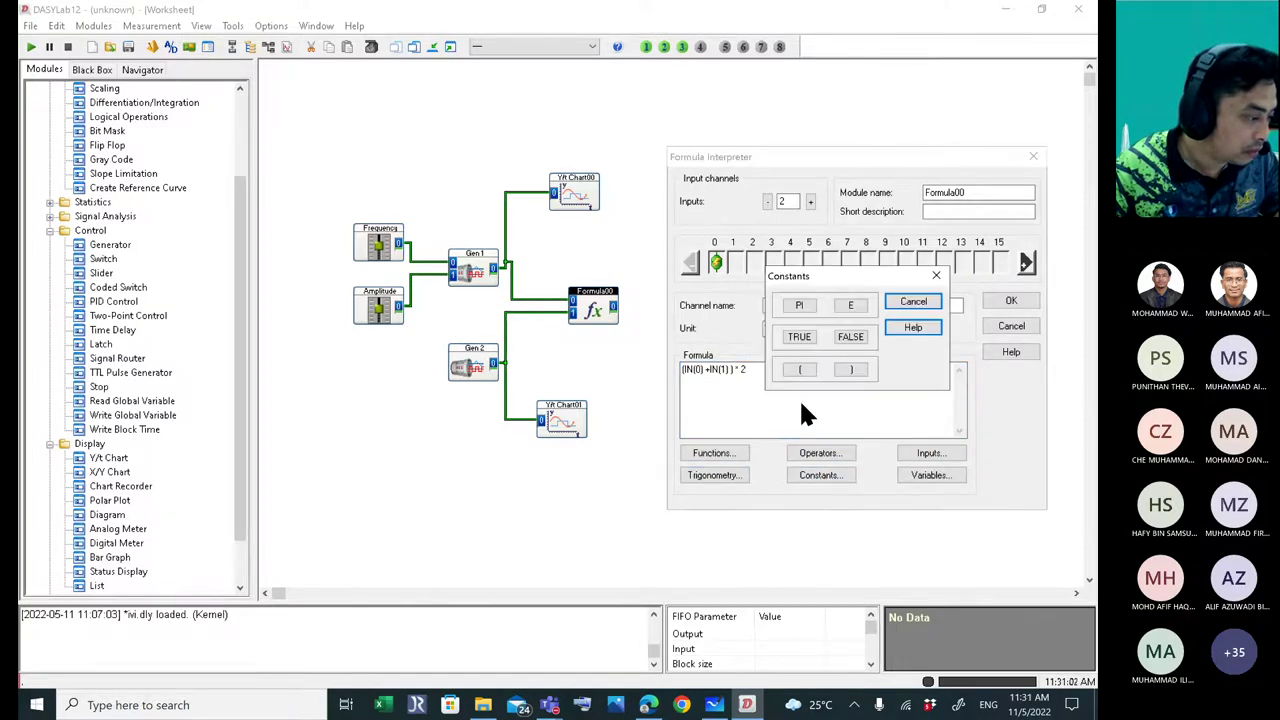
pyautogui.click(797, 307)
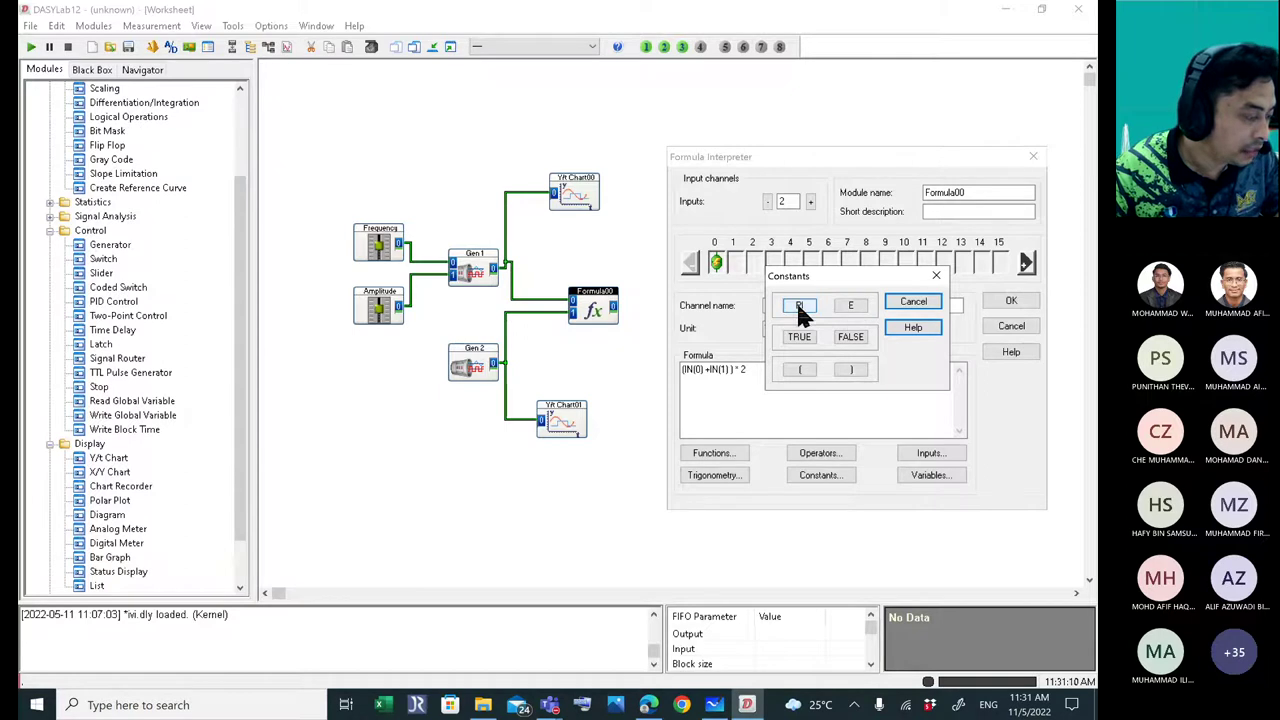
pyautogui.click(934, 275)
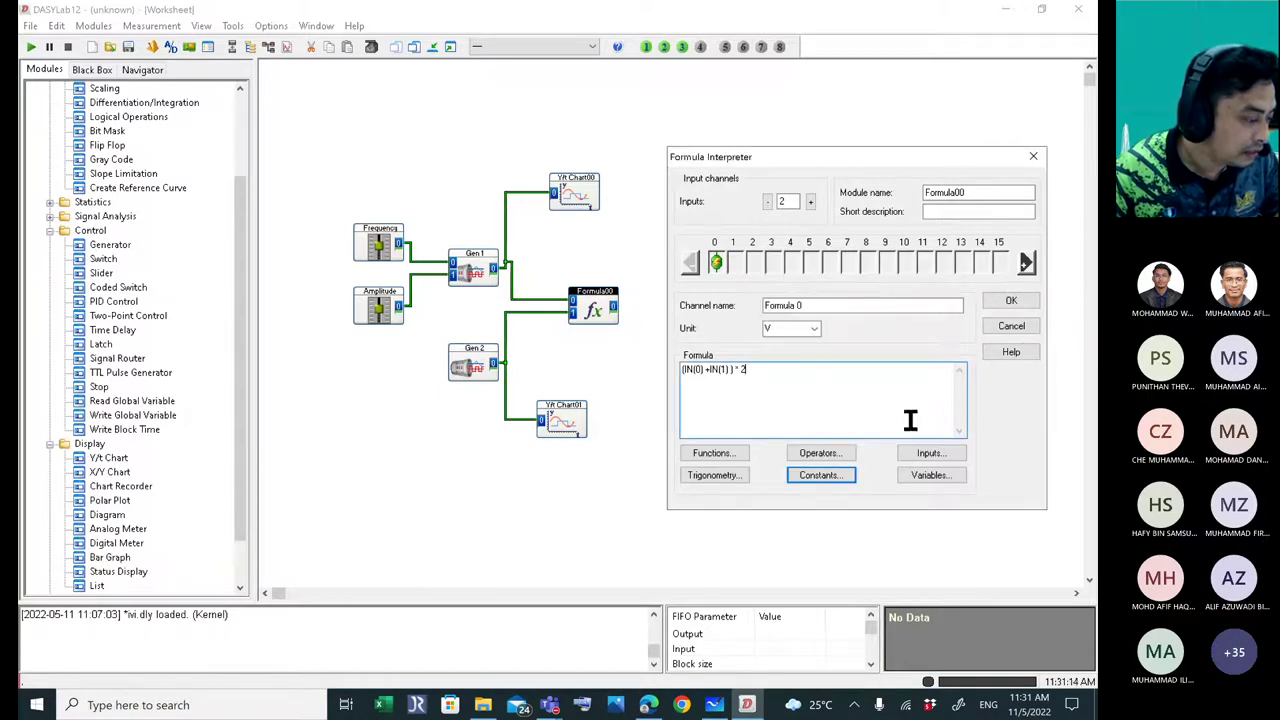
pyautogui.click(930, 475)
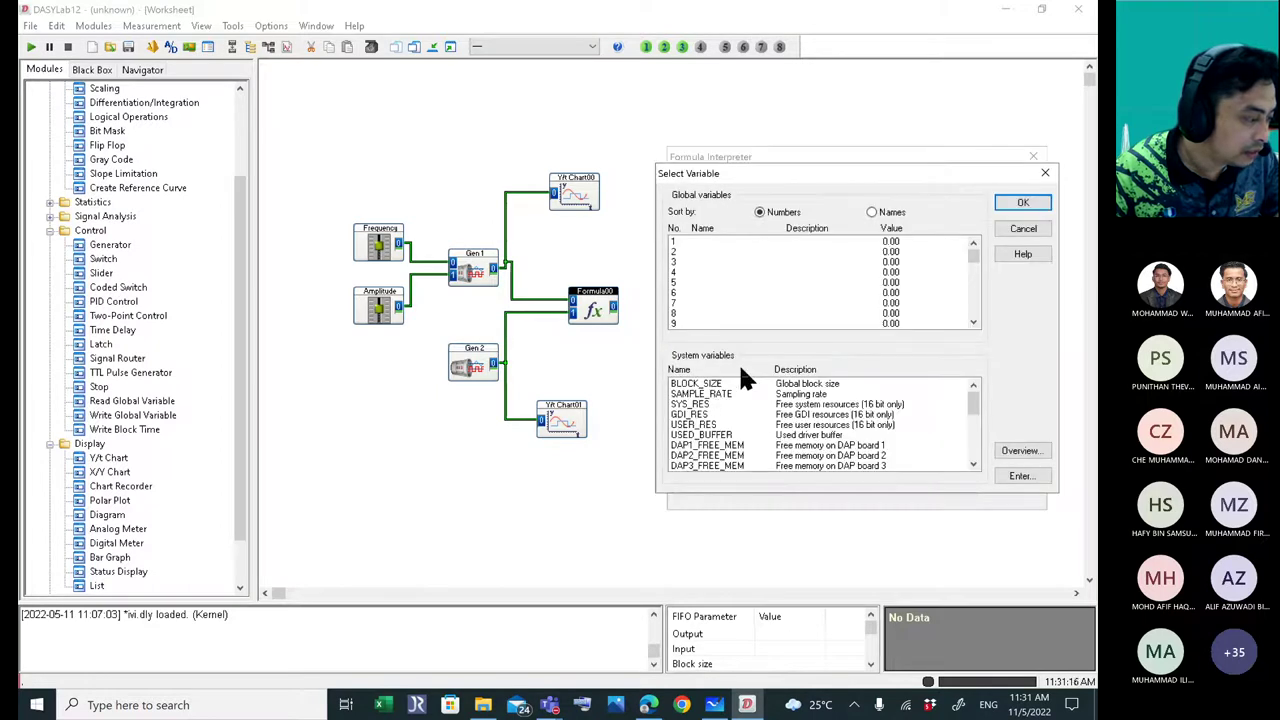
pyautogui.scroll(-3, 742, 400)
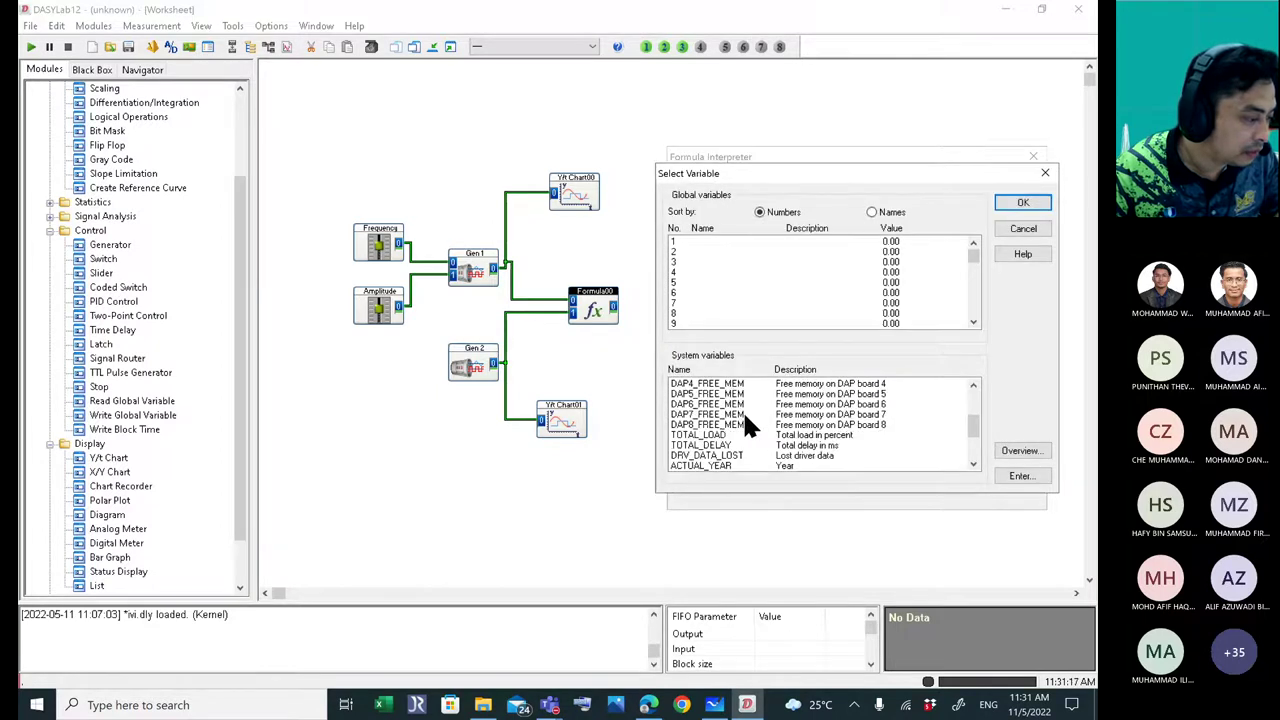
pyautogui.scroll(3, 742, 409)
pyautogui.click(1043, 179)
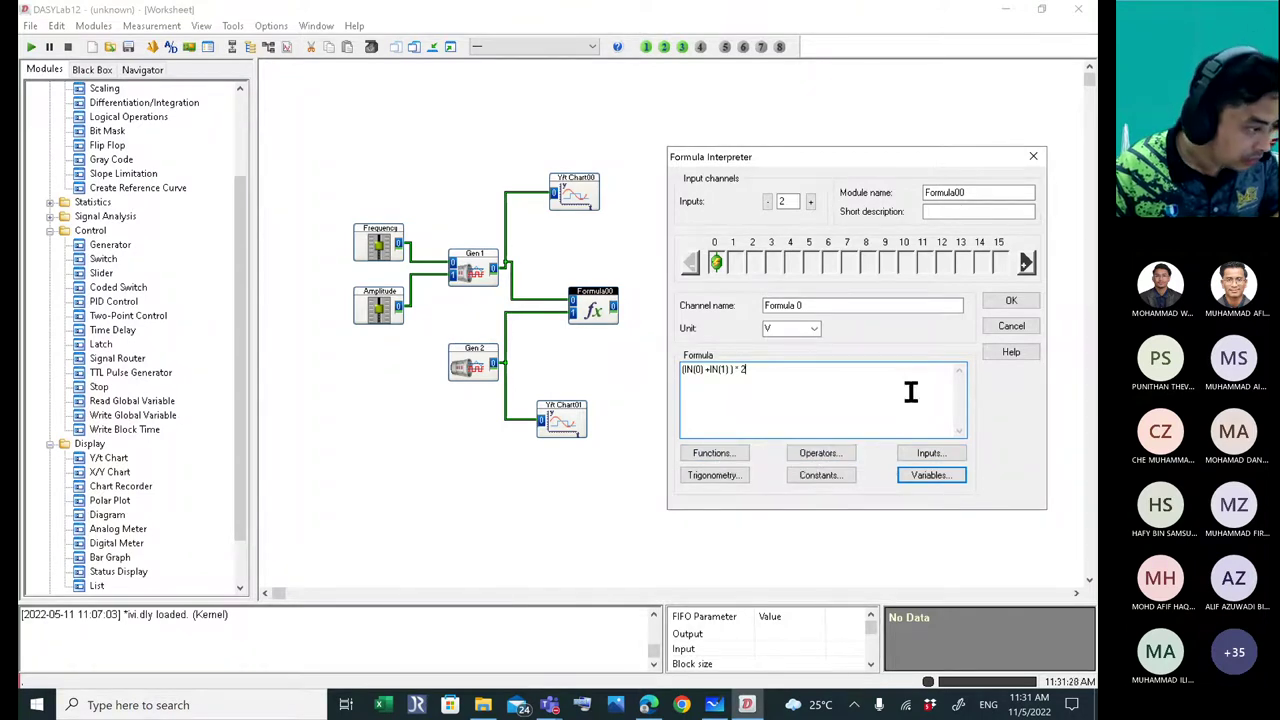
# - Accept the formula, then place a third Y/t Chart module beside the Formula Interpreter, connected to its output and aligned with it
pyautogui.click(1012, 301)
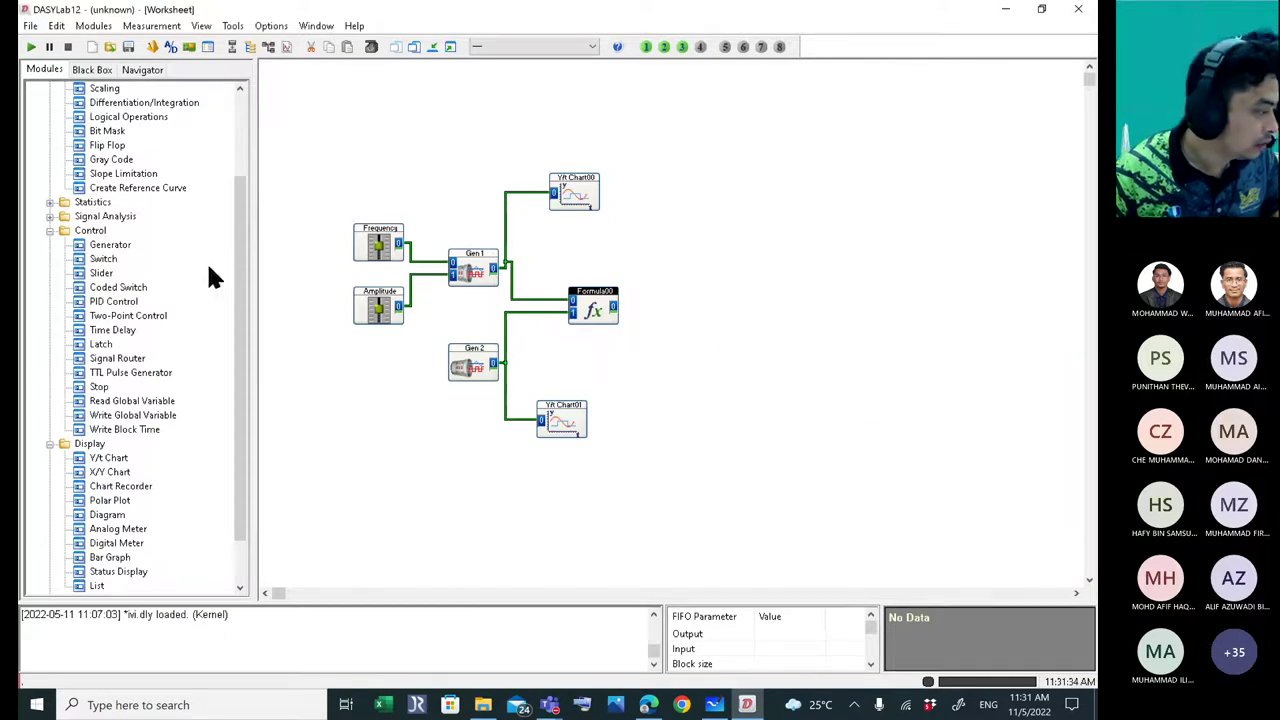
pyautogui.moveTo(98, 463); pyautogui.dragTo(683, 311)
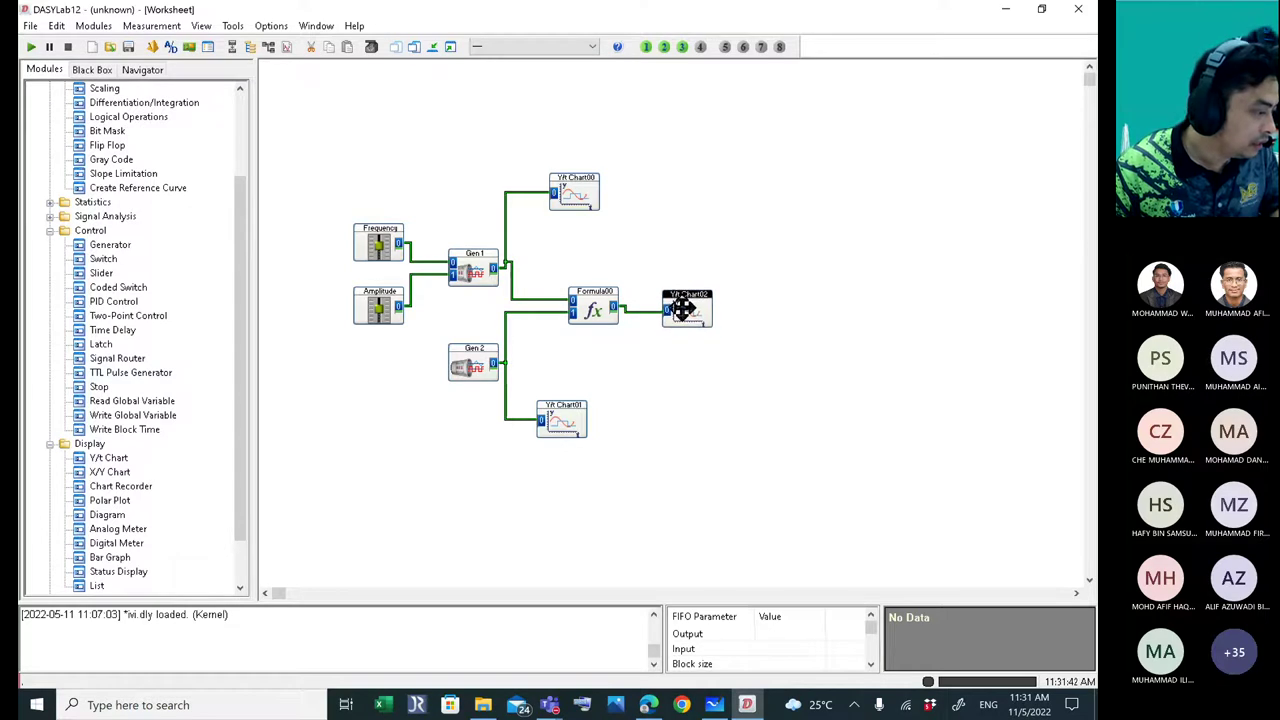
pyautogui.doubleClick(681, 312)
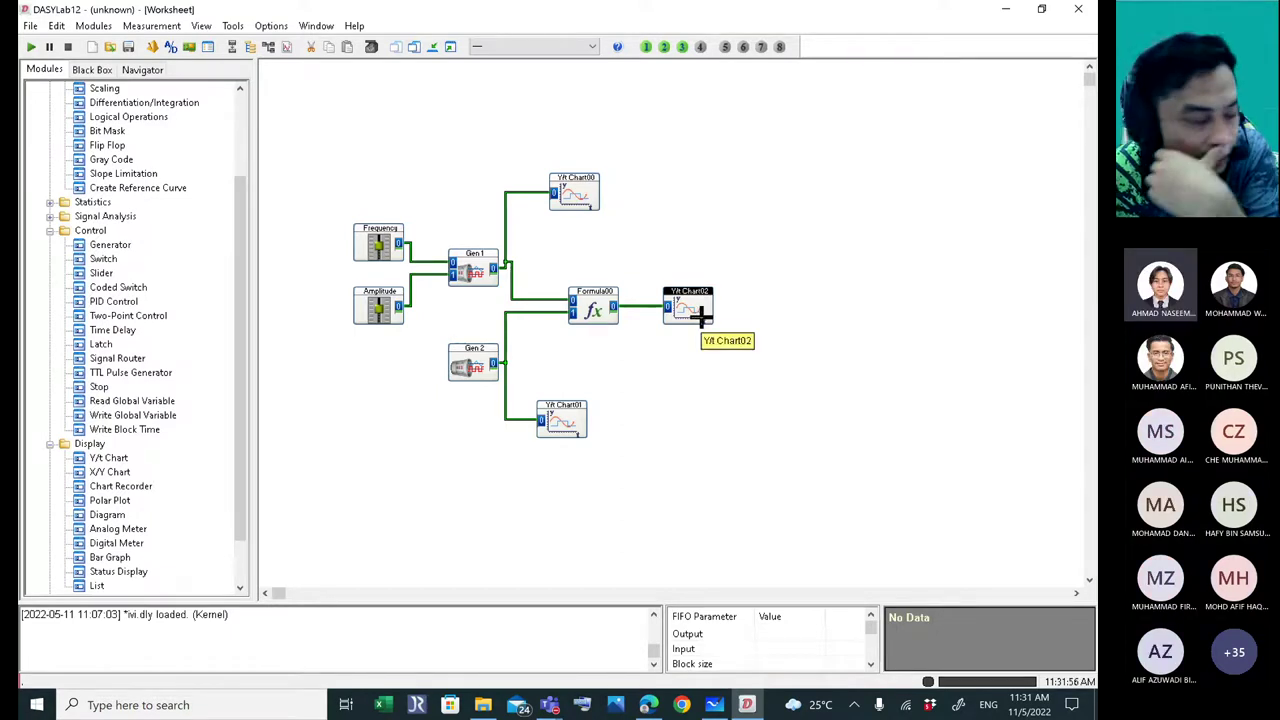
# - Reopen the Formula Interpreter's settings, clear its formula and enter the bracketed sum (IN(0) +IN(1) ) again
pyautogui.doubleClick(595, 308)
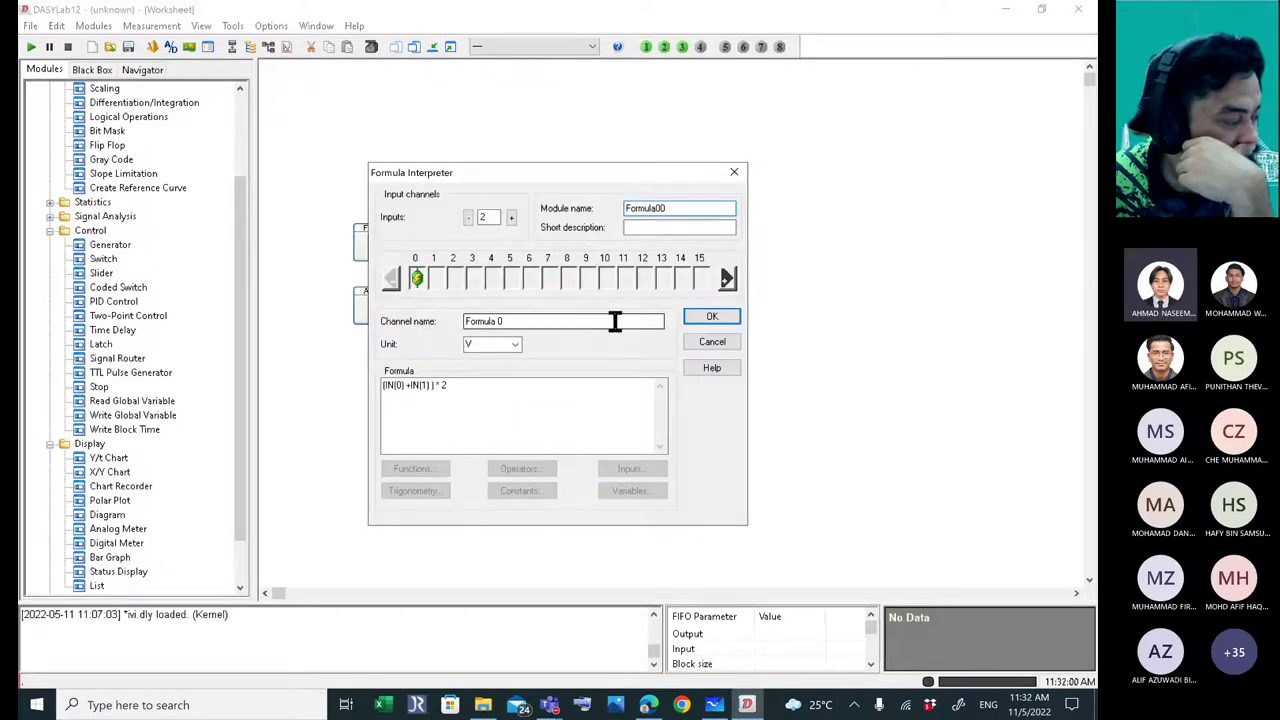
pyautogui.click(485, 394)
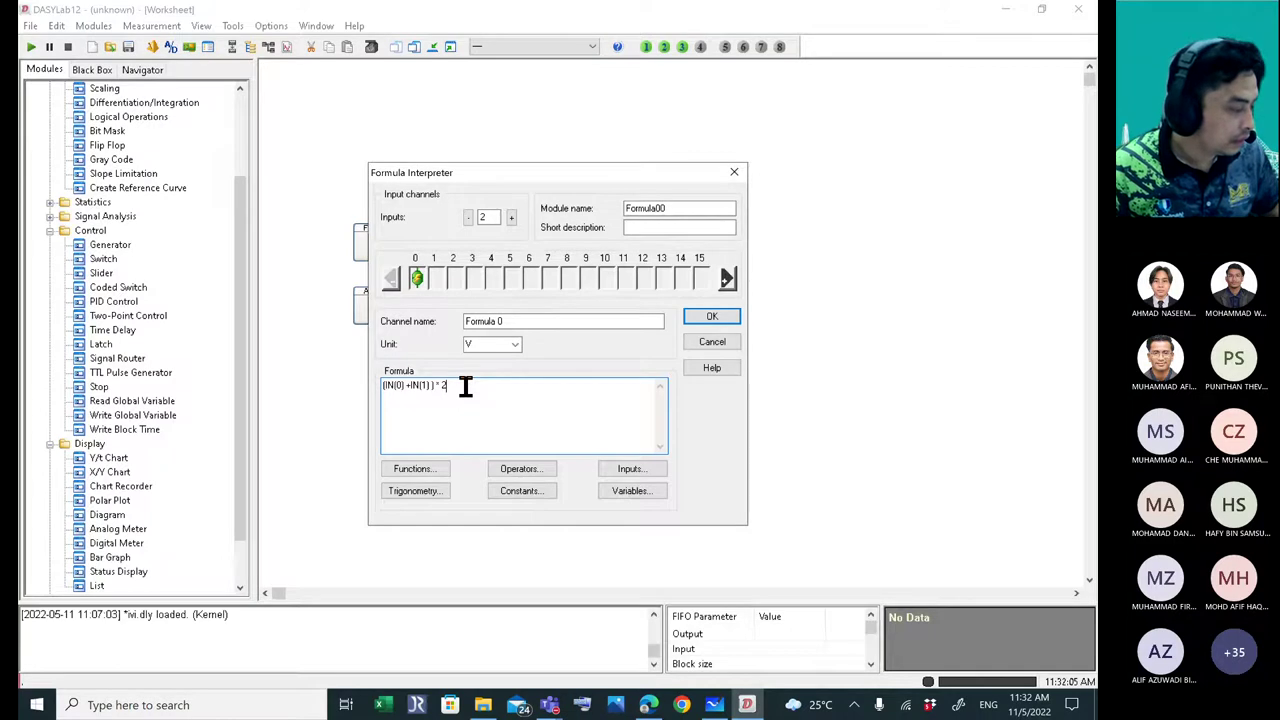
pyautogui.hotkey('ctrl', 'a')
pyautogui.write('(')
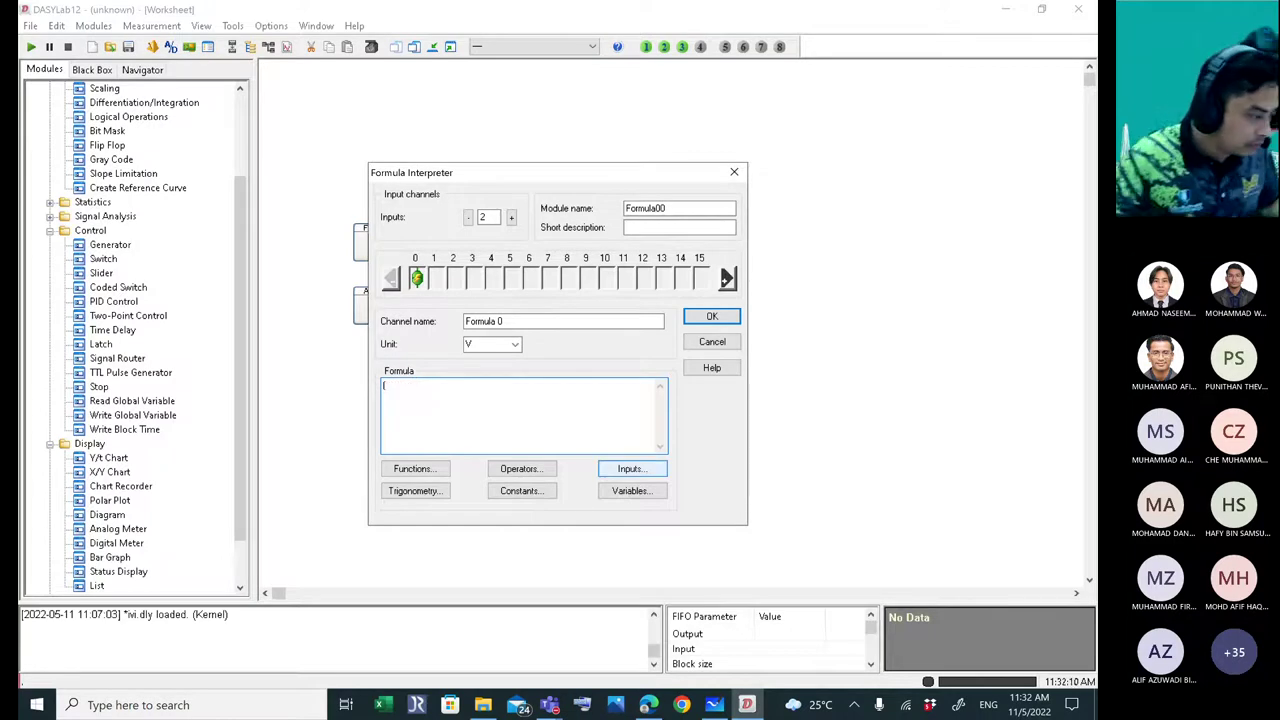
pyautogui.click(624, 470)
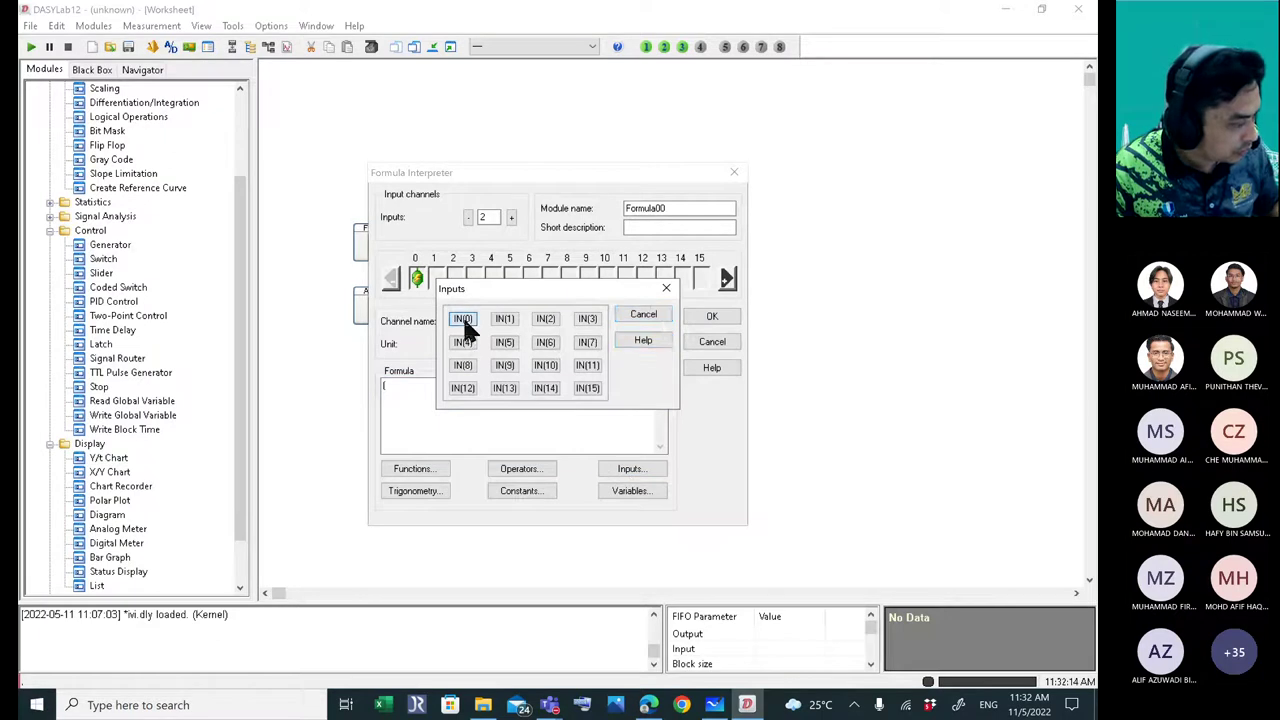
pyautogui.click(463, 320)
pyautogui.write('+')
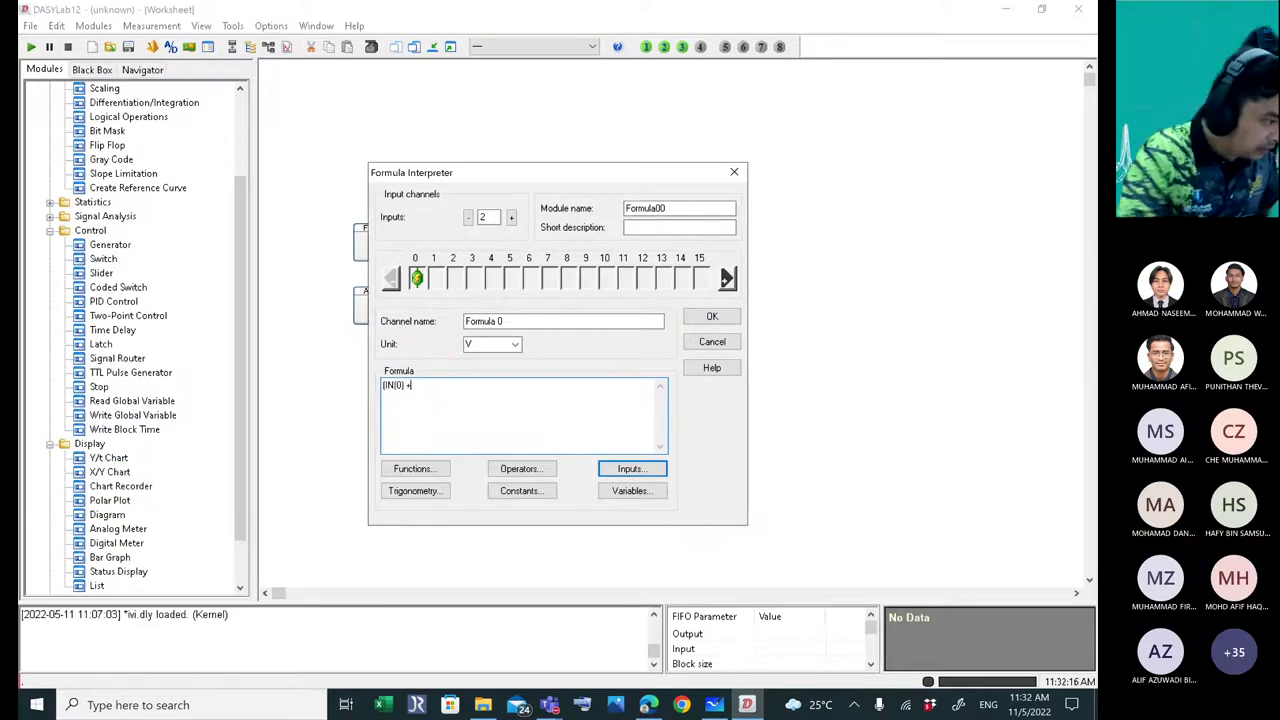
pyautogui.click(636, 468)
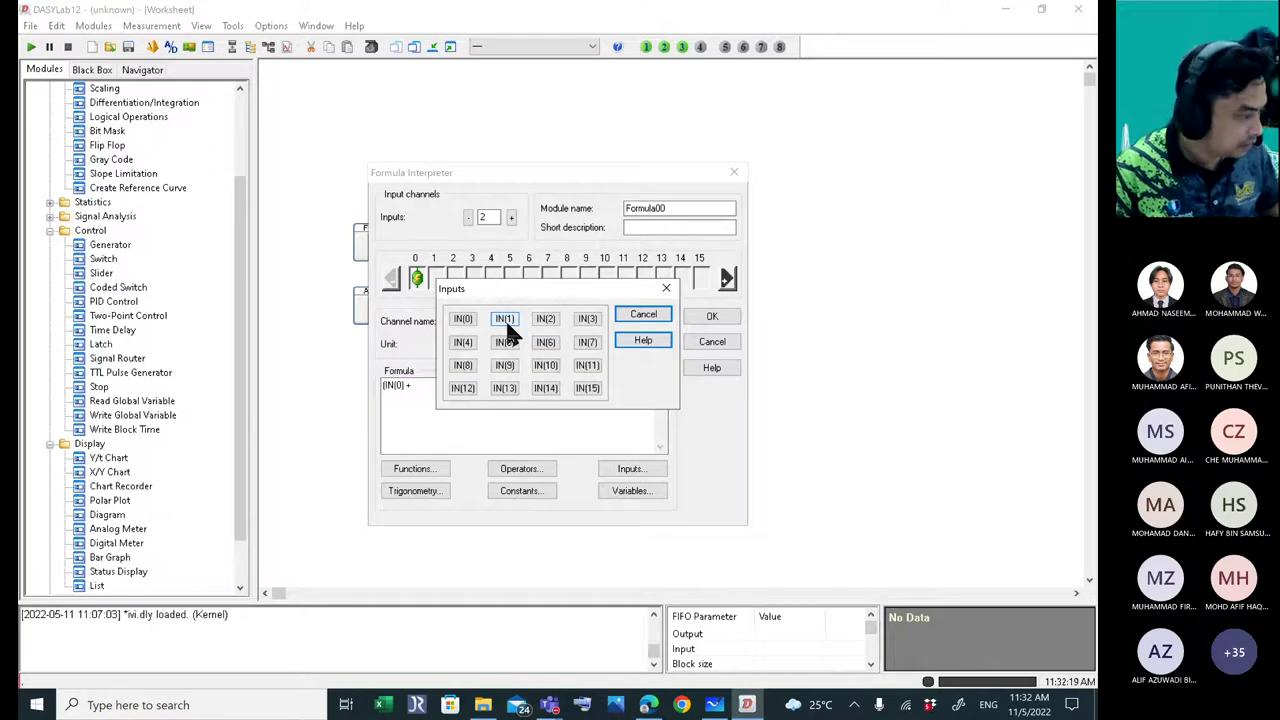
pyautogui.click(506, 322)
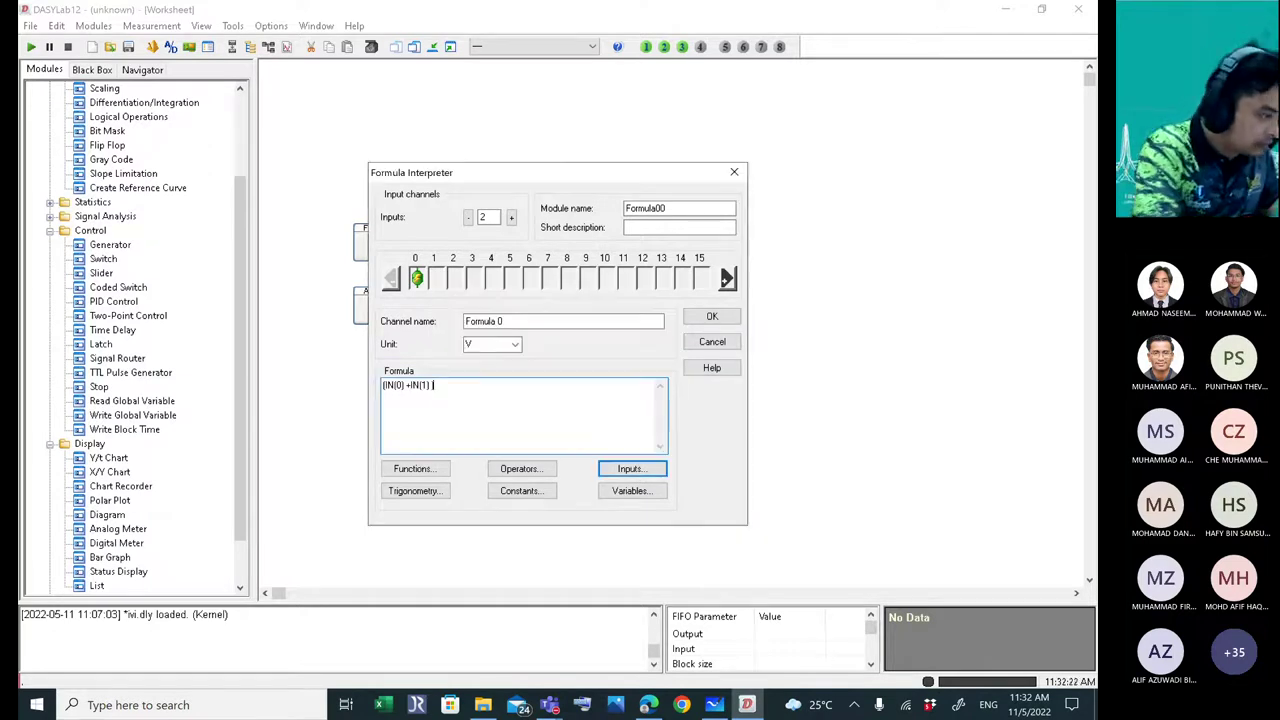
# - Multiply the bracketed sum by 2 and accept the Formula Interpreter settings
pyautogui.click(516, 472)
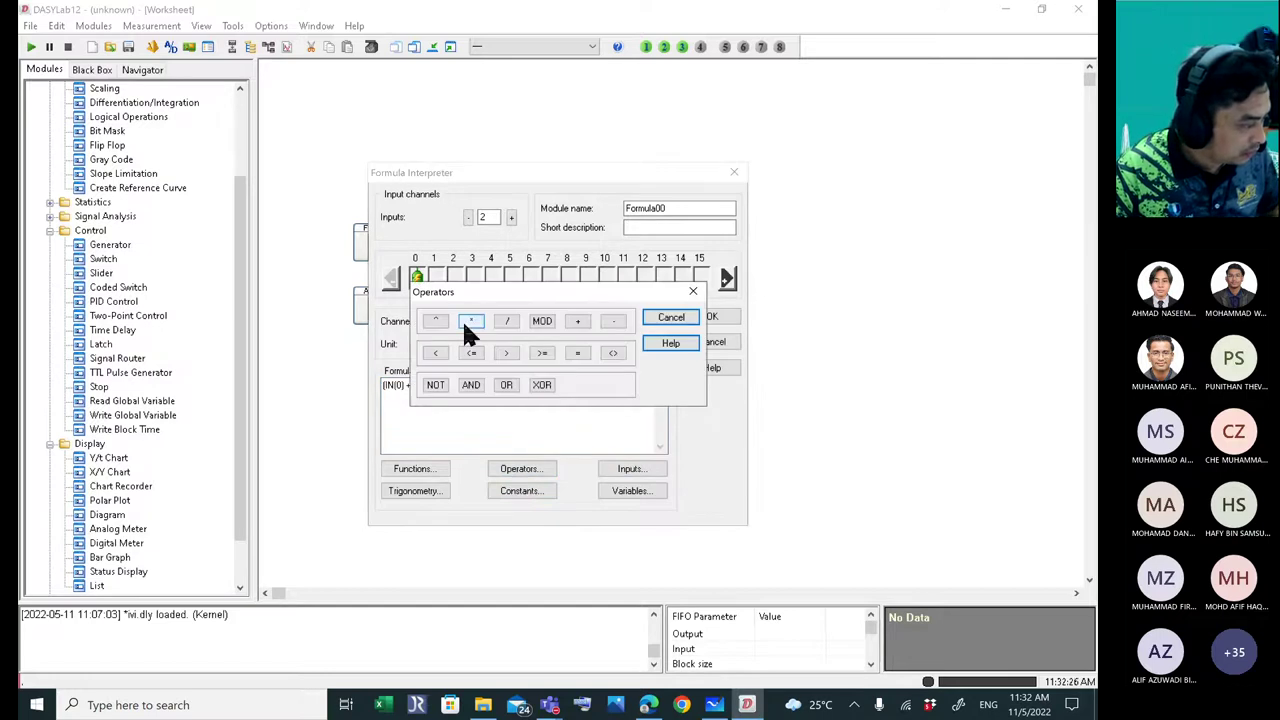
pyautogui.click(463, 330)
pyautogui.write('2')
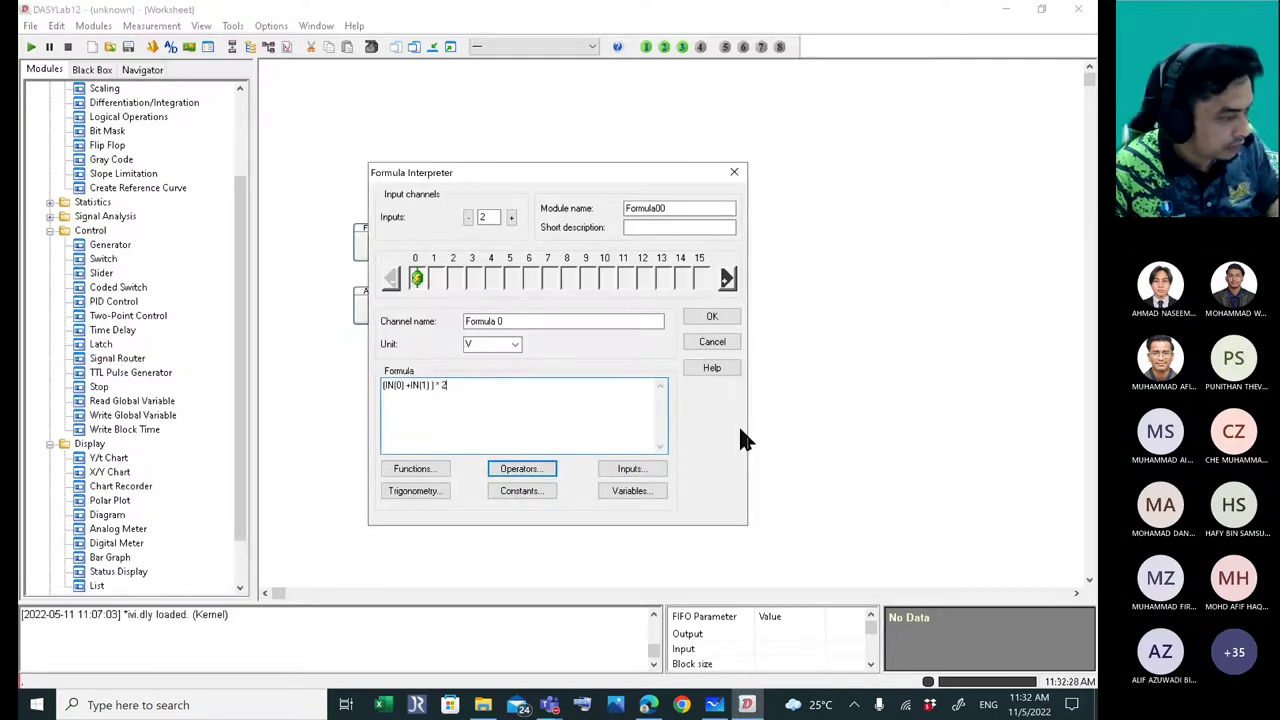
pyautogui.click(712, 316)
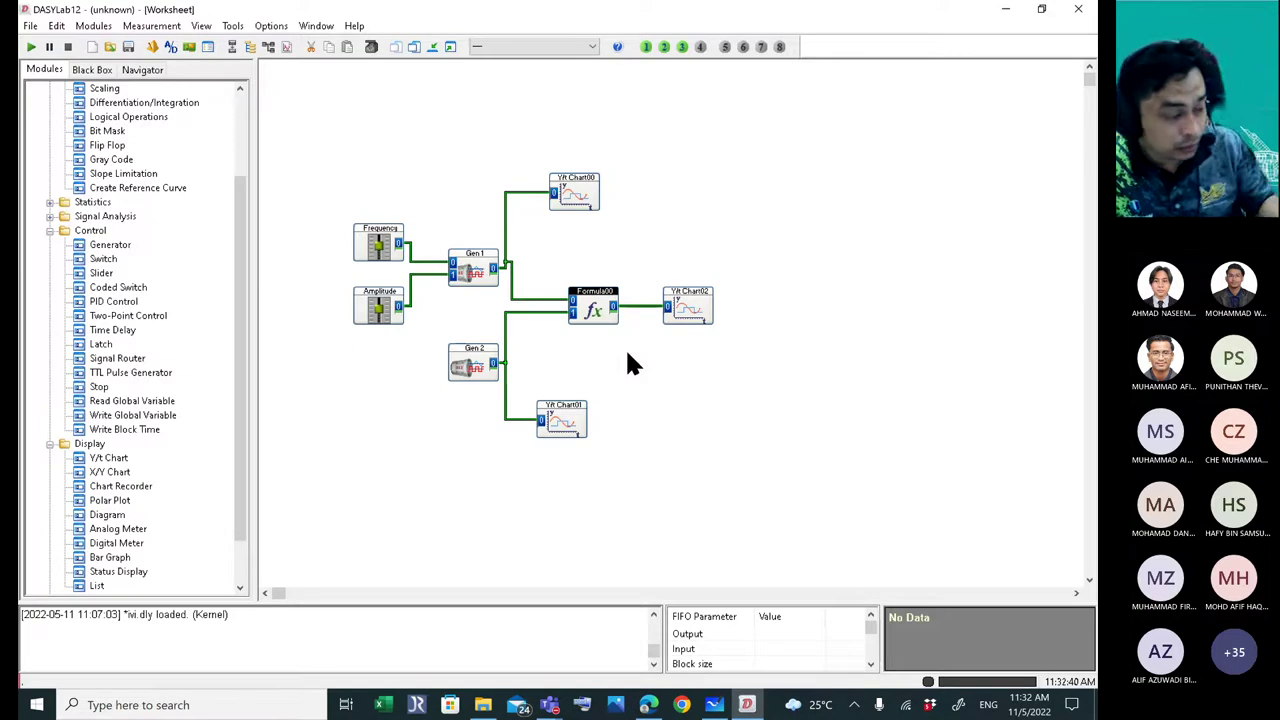
# - Show the display windows, reduce the height of the Y/t Chart01 and Y/t Chart02 windows, and spread them apart
pyautogui.click(449, 55)
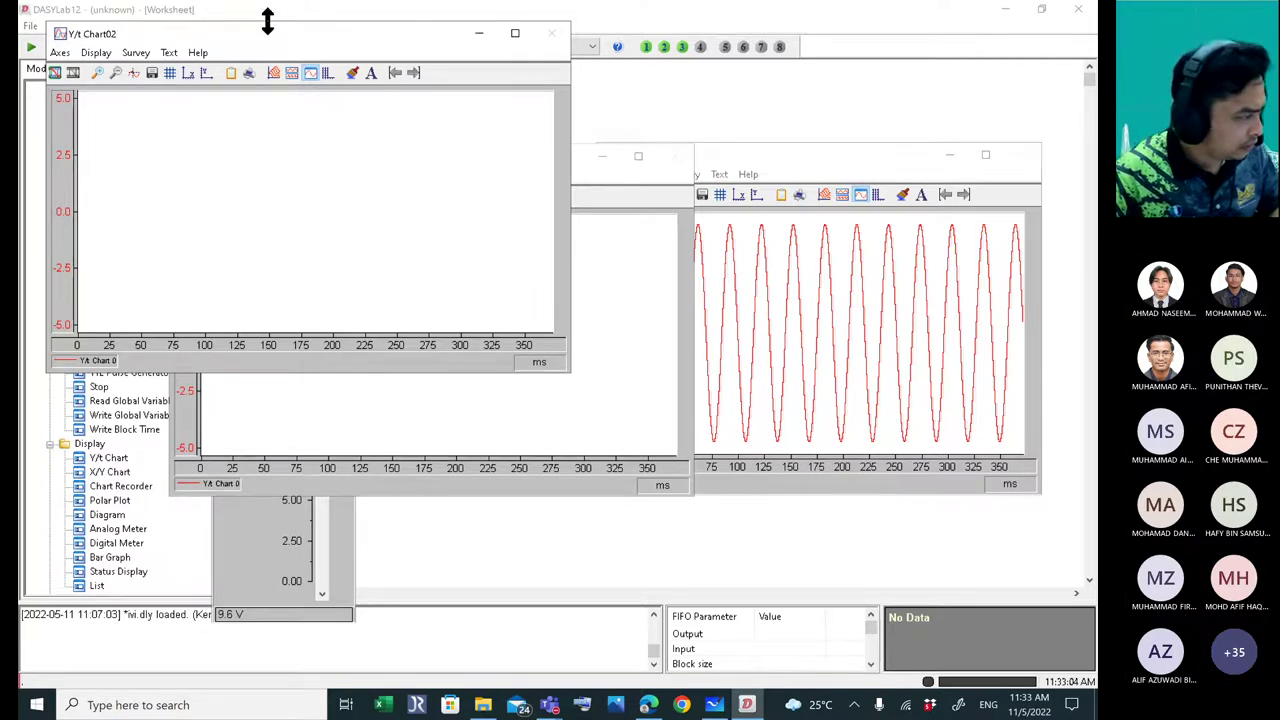
pyautogui.moveTo(267, 20); pyautogui.dragTo(262, 95)
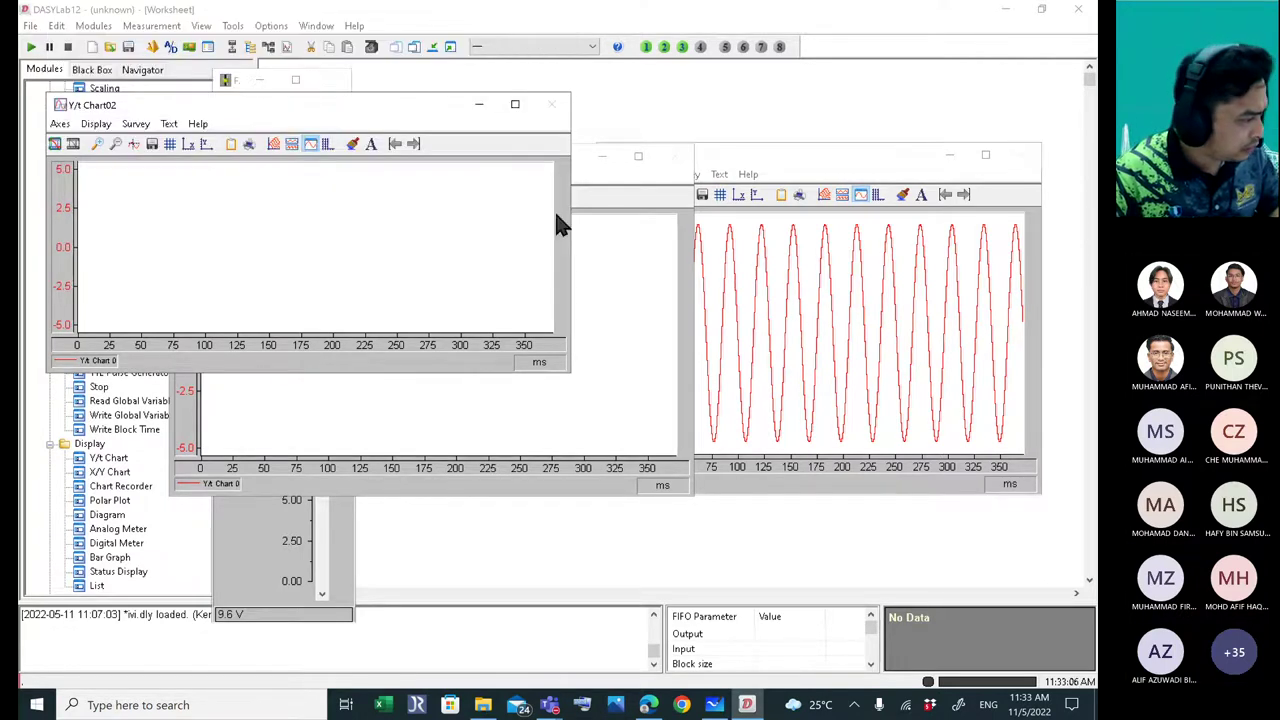
pyautogui.click(583, 177)
pyautogui.moveTo(509, 149); pyautogui.dragTo(496, 213)
pyautogui.moveTo(418, 228); pyautogui.dragTo(532, 362)
pyautogui.moveTo(318, 108); pyautogui.dragTo(748, 84)
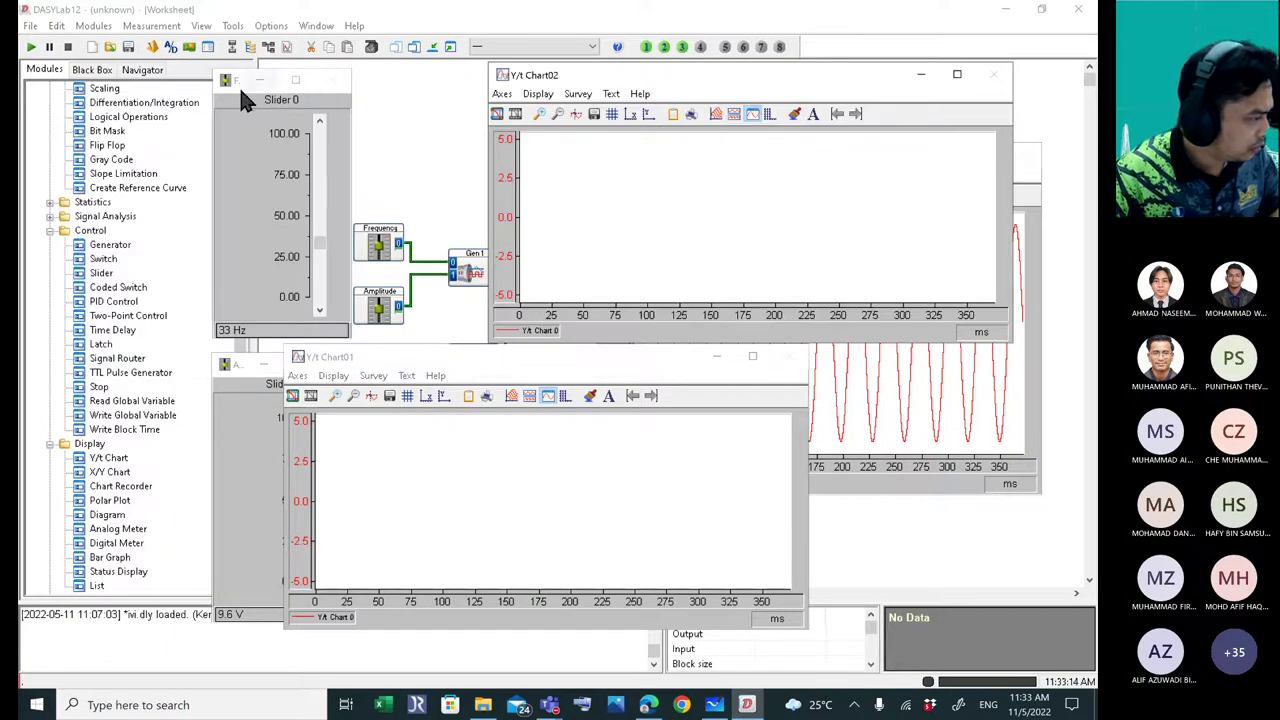
# - Move the Frequency and Amplitude slider windows off the worksheet diagram and stack them one above the other over the module list
pyautogui.moveTo(216, 82); pyautogui.dragTo(42, 32)
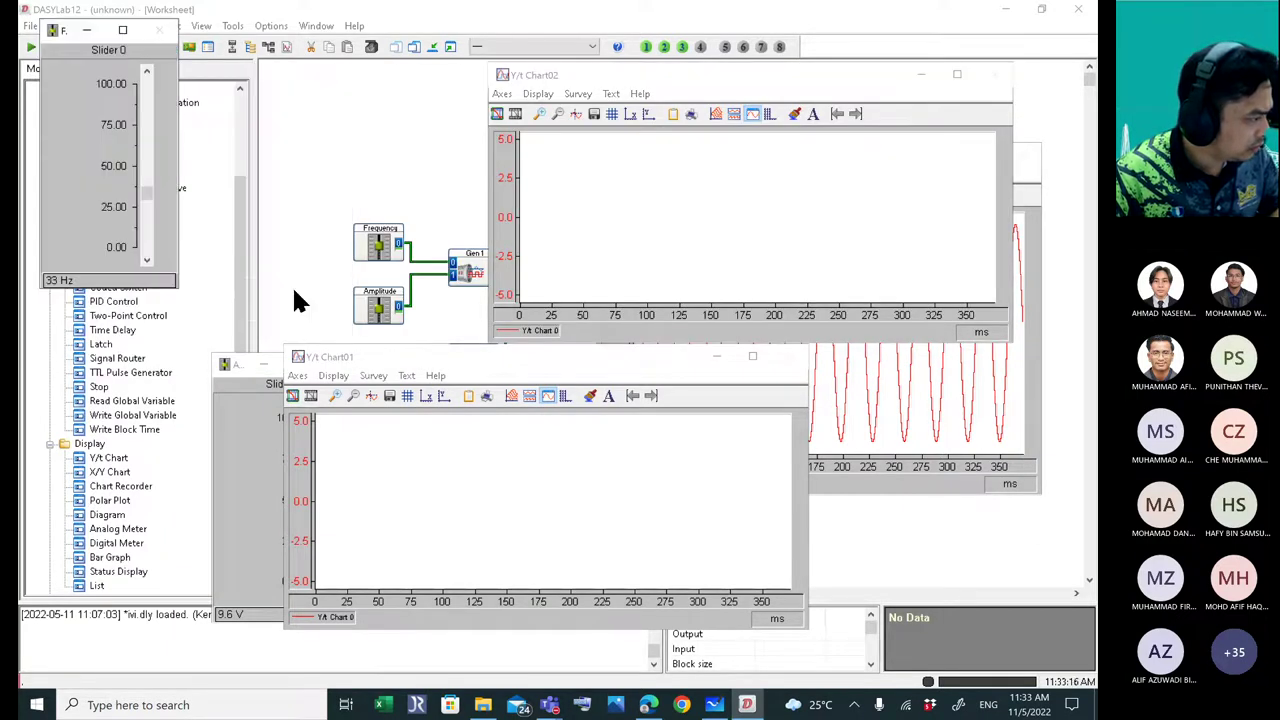
pyautogui.click(219, 362)
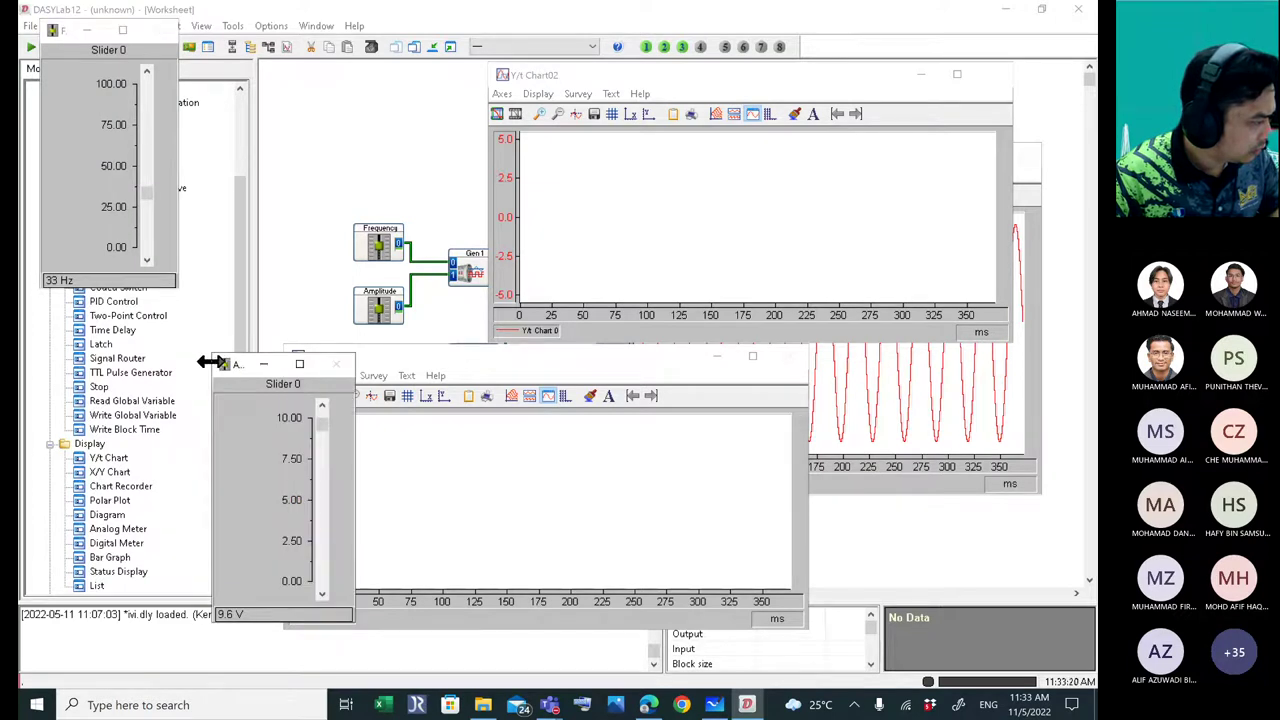
pyautogui.click(227, 364)
pyautogui.click(238, 363)
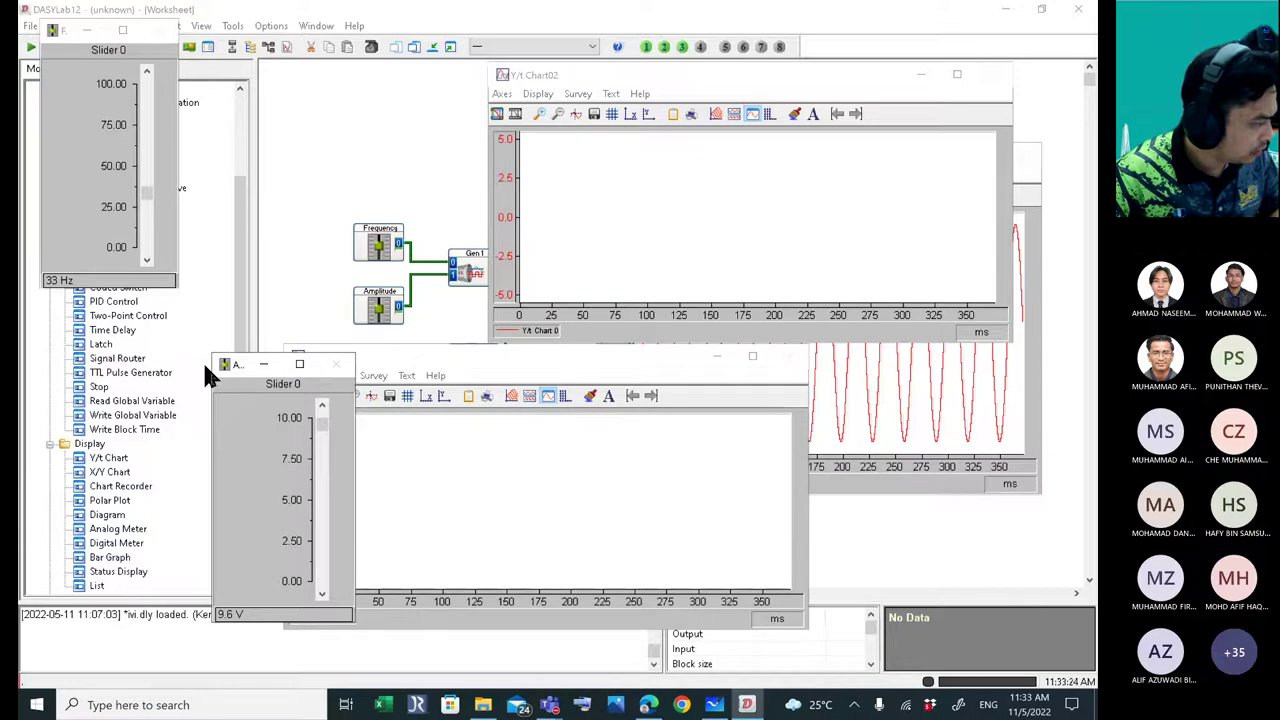
pyautogui.moveTo(215, 378); pyautogui.dragTo(55, 330)
# - Reposition the Y/t Chart01 and Y/t Chart02 windows and reduce the height of all three chart windows so they overlap less
pyautogui.moveTo(378, 364); pyautogui.dragTo(466, 400)
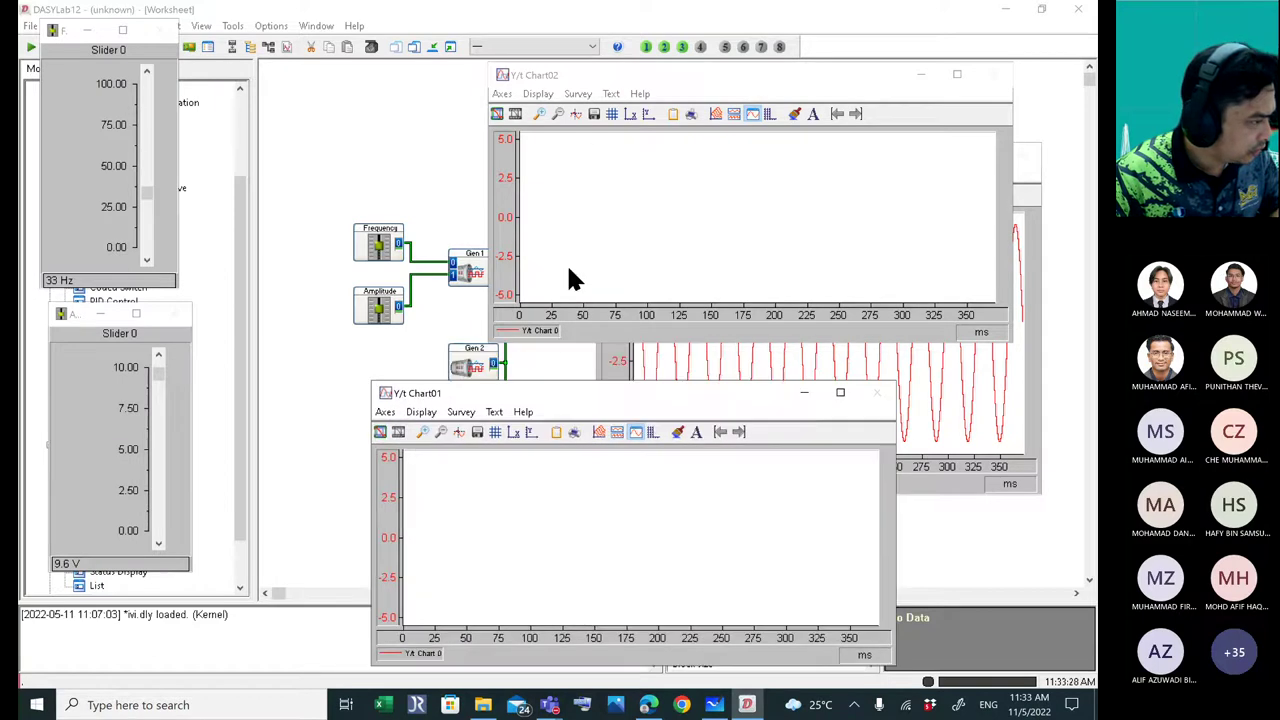
pyautogui.moveTo(663, 82); pyautogui.dragTo(534, 43)
pyautogui.moveTo(591, 383); pyautogui.dragTo(591, 422)
pyautogui.click(889, 155)
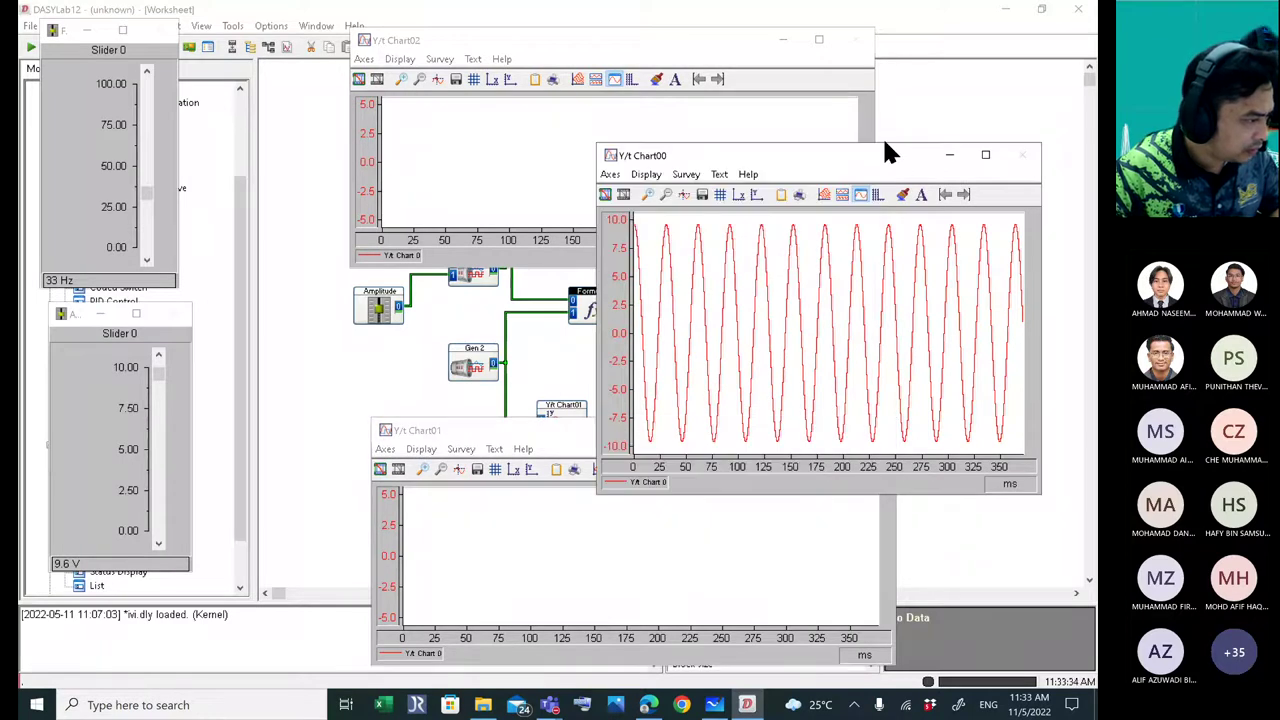
pyautogui.moveTo(884, 142); pyautogui.dragTo(884, 257)
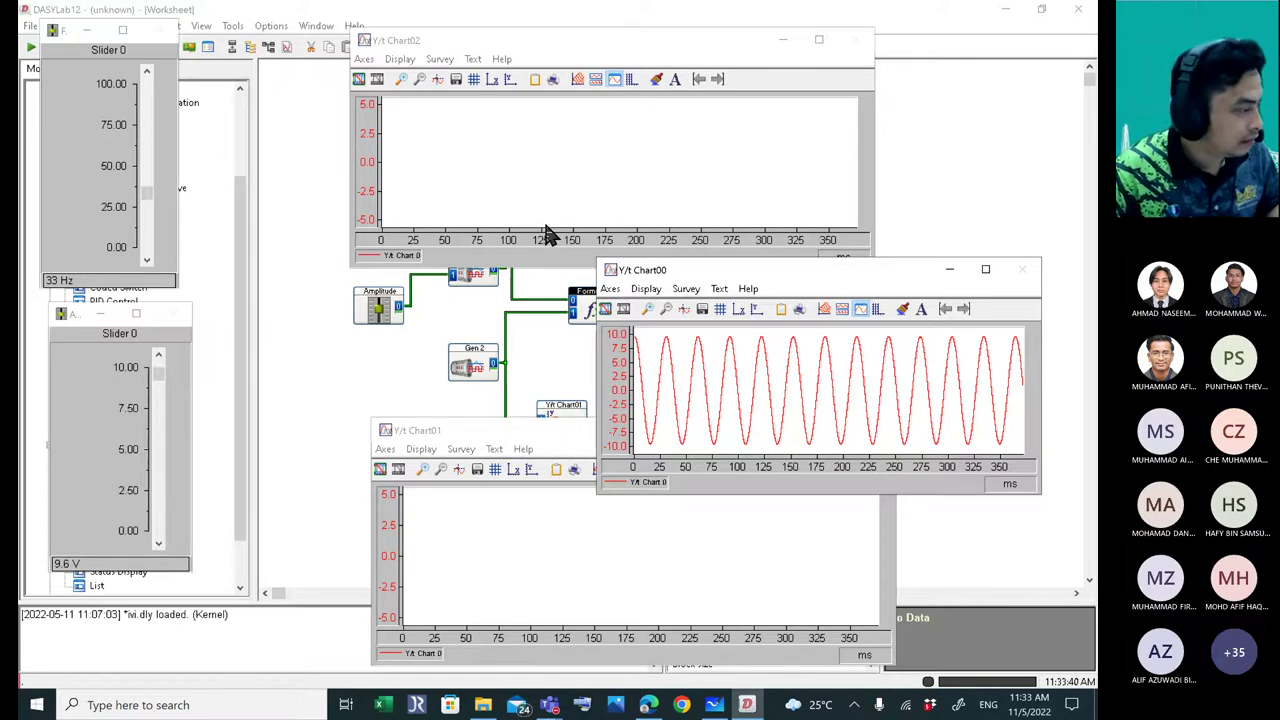
pyautogui.moveTo(522, 40); pyautogui.dragTo(592, 118)
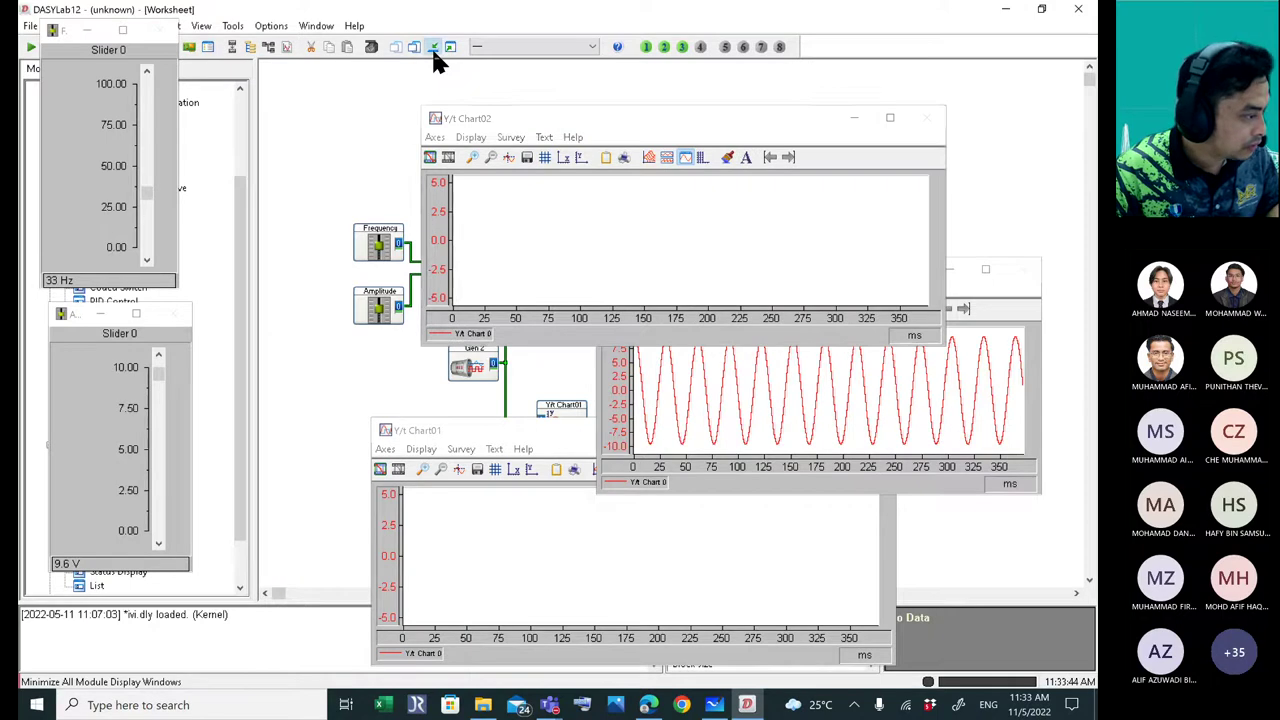
# - Minimize all module display windows and rename the Y/t Chart00 module as "Graf gen 1"
pyautogui.click(433, 50)
pyautogui.doubleClick(579, 190)
pyautogui.moveTo(518, 209); pyautogui.dragTo(425, 215)
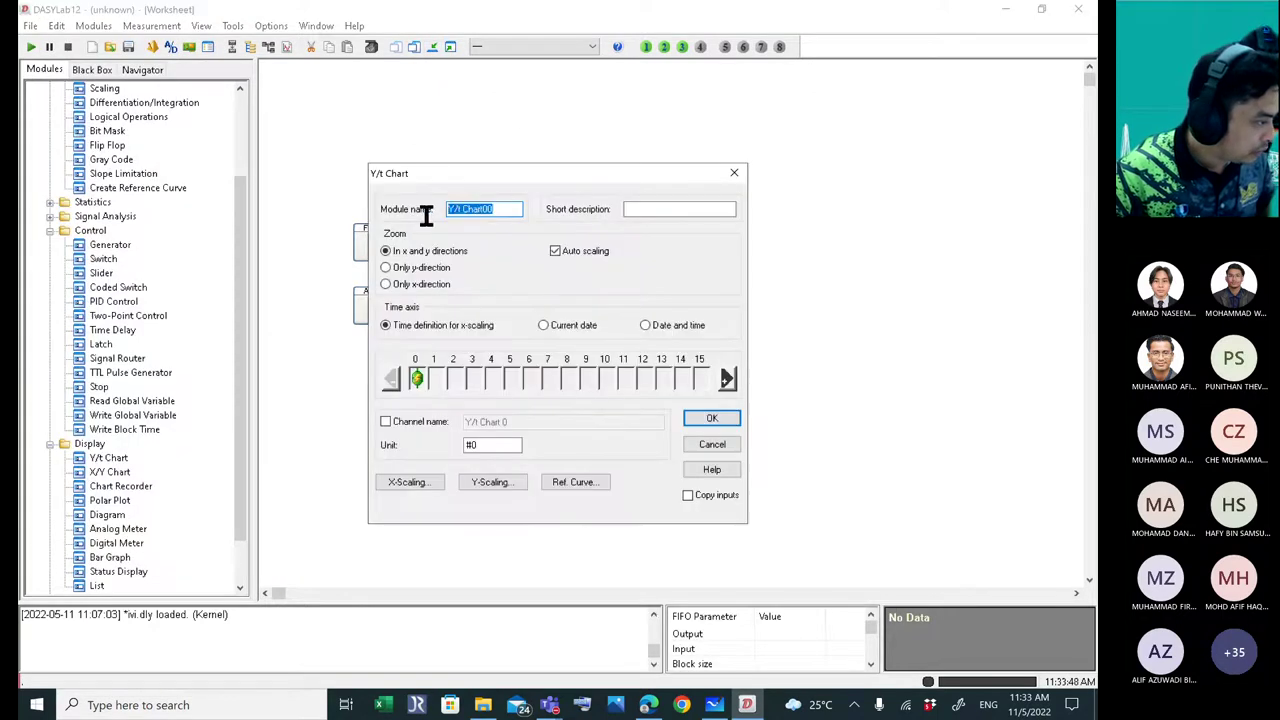
pyautogui.write('Graf ')
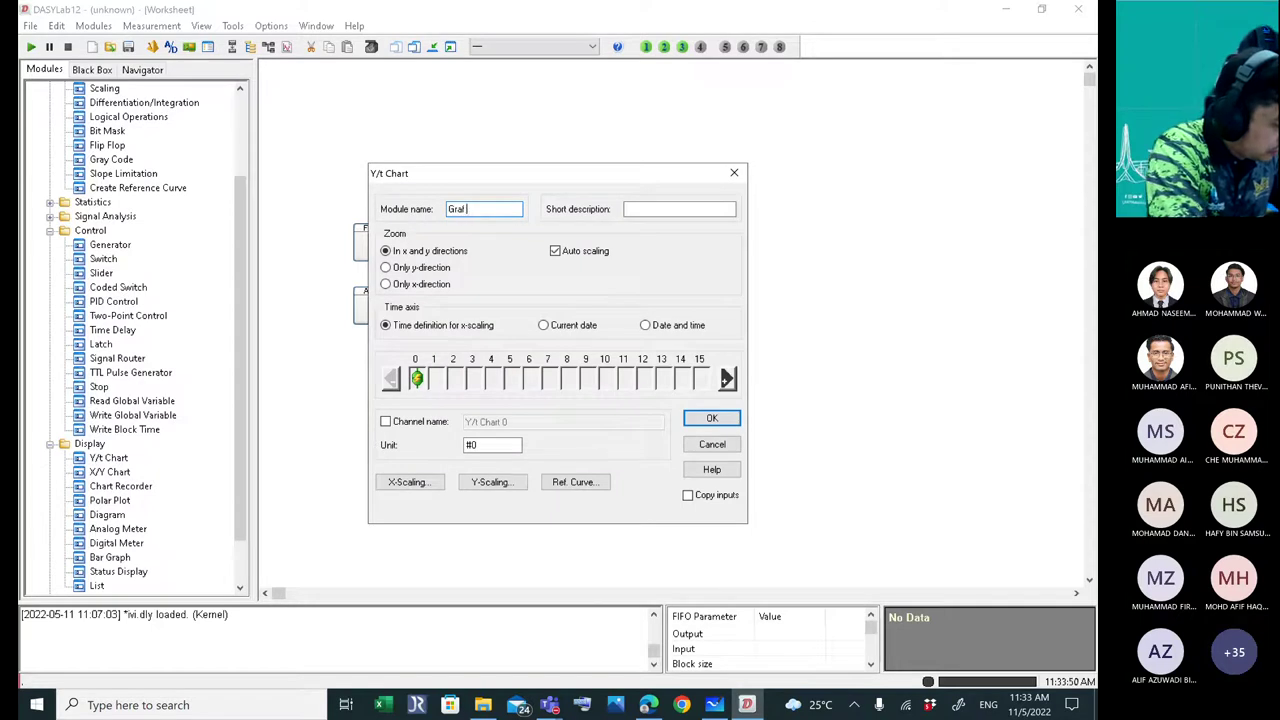
pyautogui.write('gen 1')
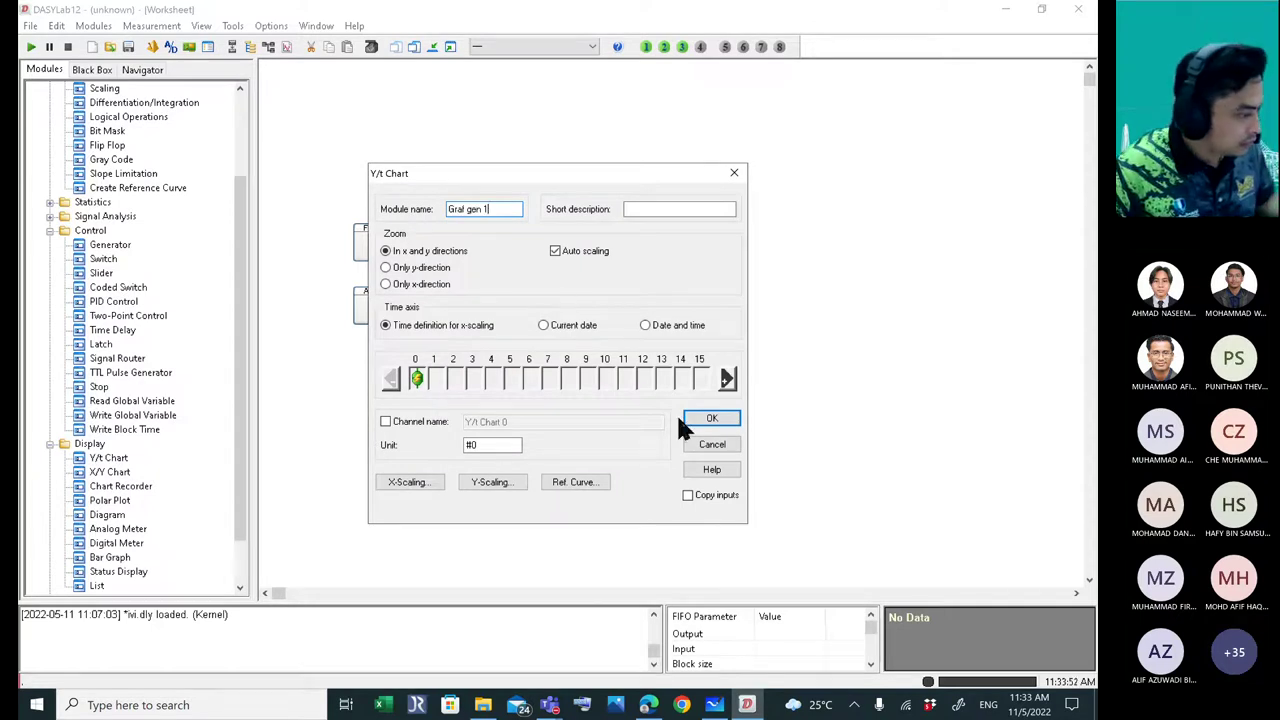
# - Apply the first generator's Y/t chart settings with the module name "Graf gen 1" and auto scaling
pyautogui.click(710, 417)
pyautogui.doubleClick(590, 308)
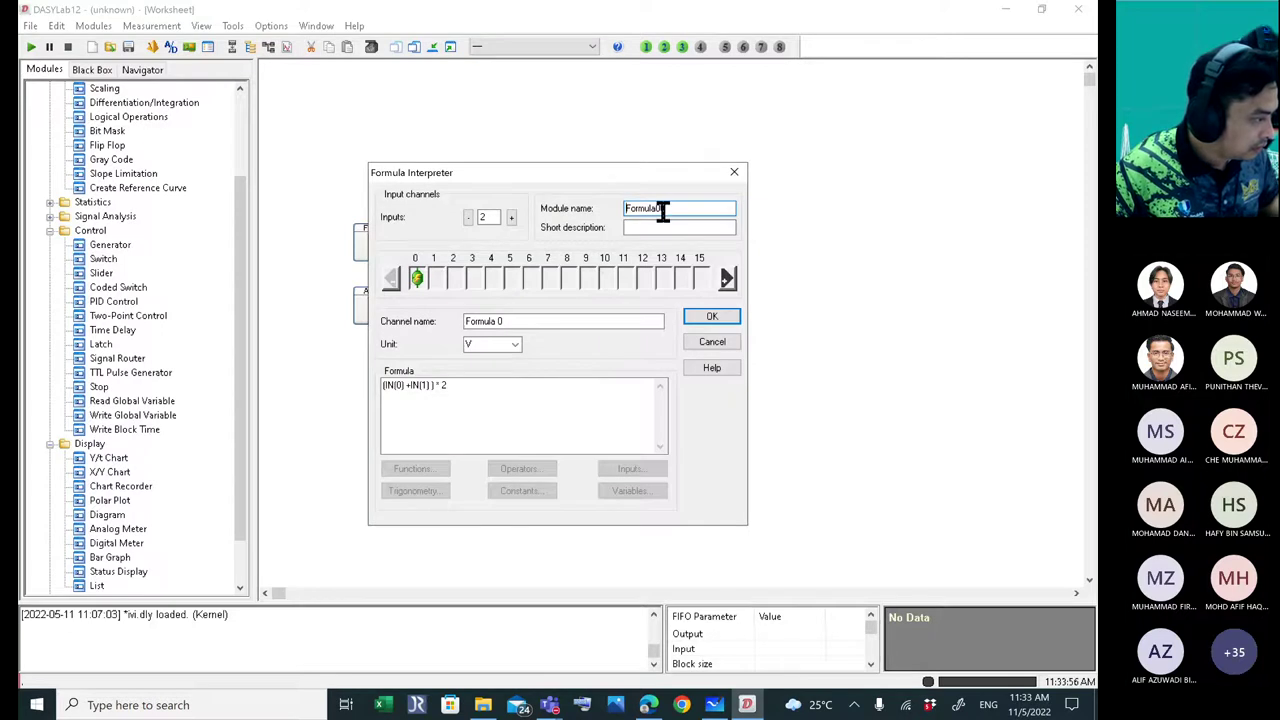
pyautogui.click(736, 172)
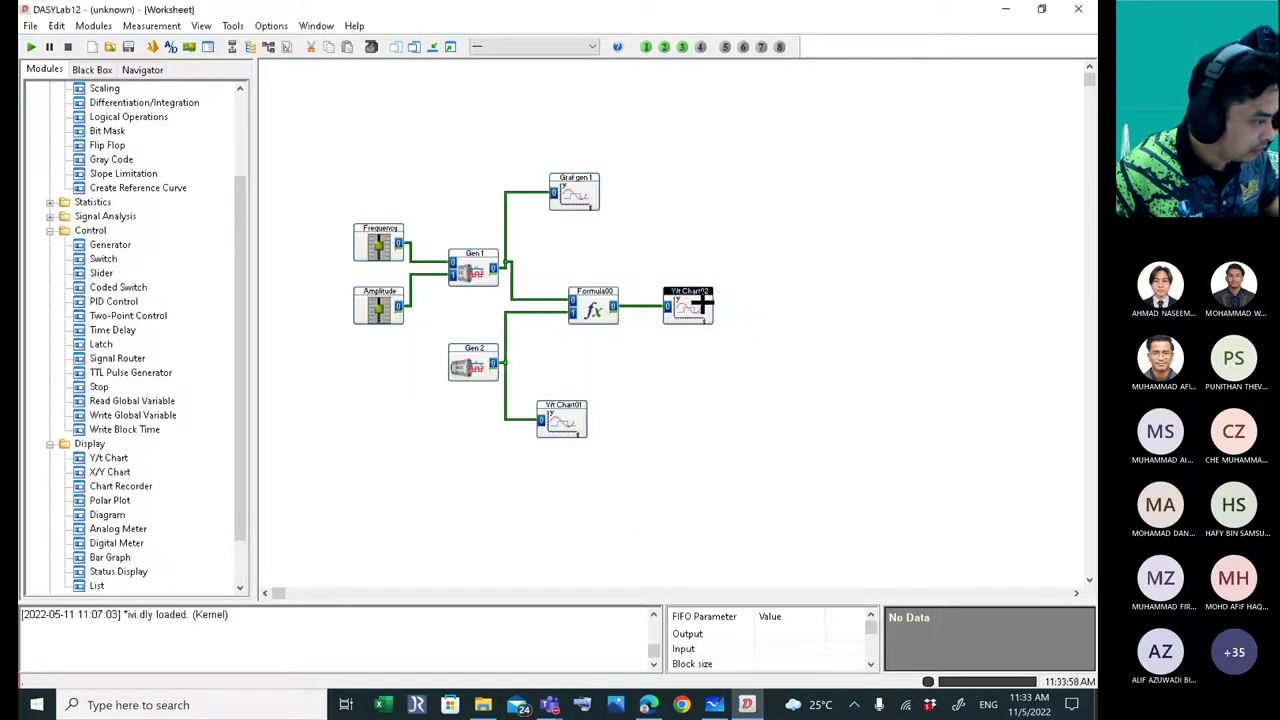
# - Rename the Y/t chart fed by the formula module as "Graf 1+2"
pyautogui.doubleClick(688, 300)
pyautogui.moveTo(515, 209); pyautogui.dragTo(415, 209)
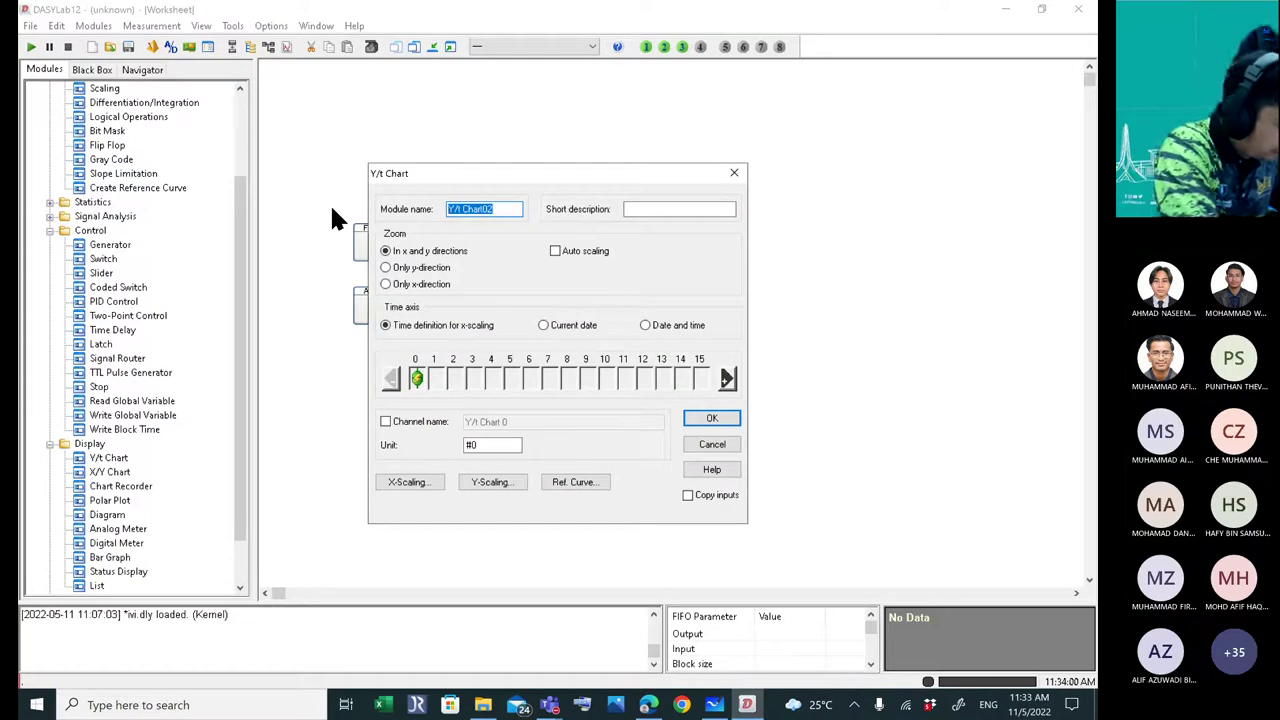
pyautogui.write('Graf ')
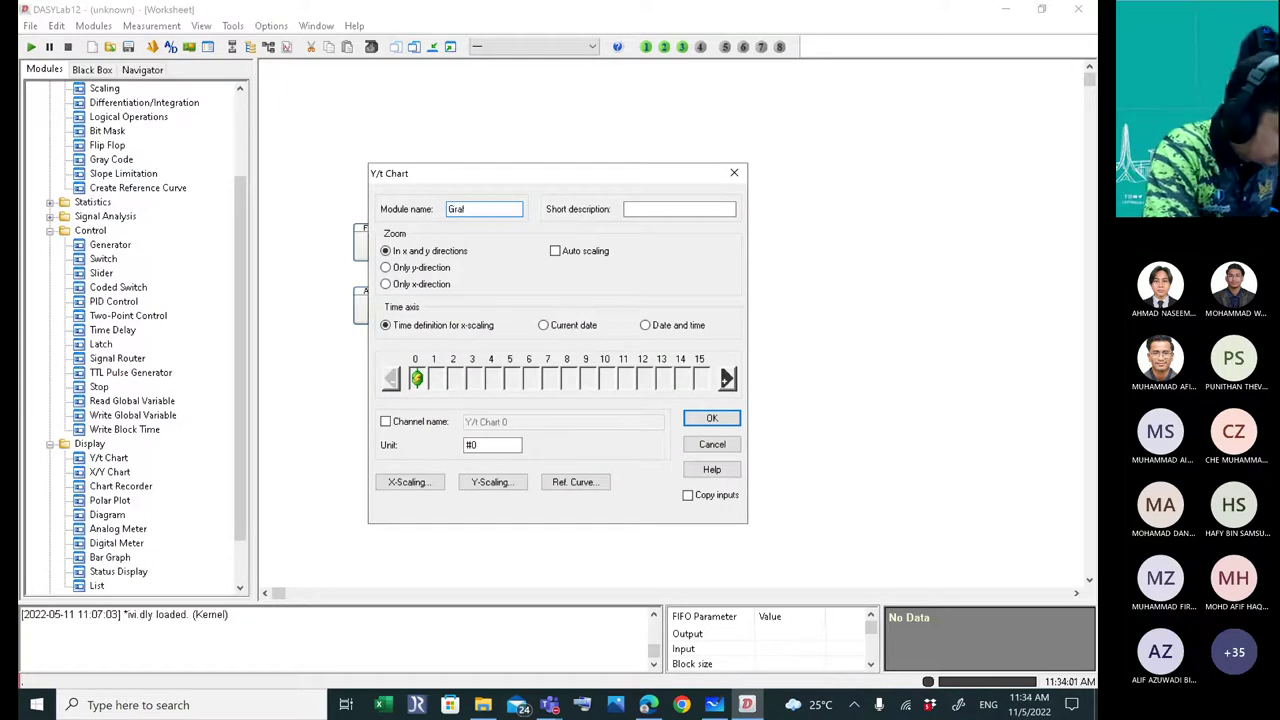
pyautogui.write('1+2')
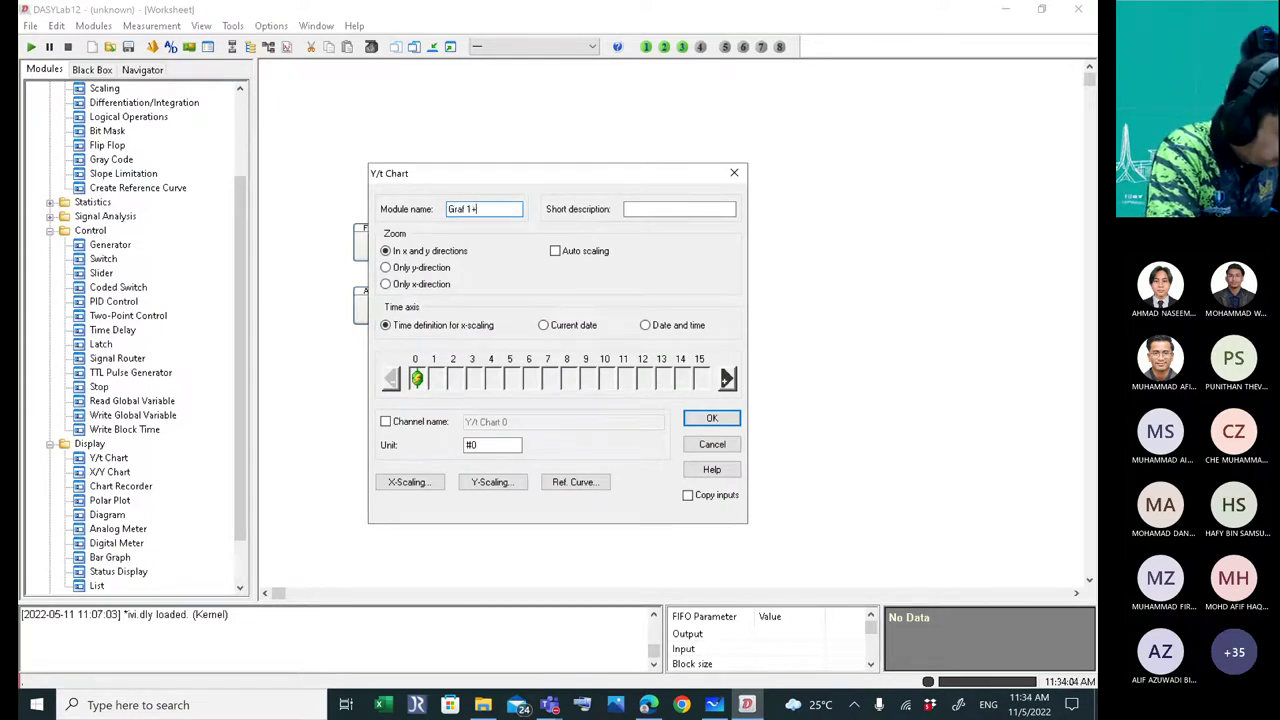
pyautogui.click(708, 418)
# - Rename the Y/t chart connected to Gen 2 as "Graf gen 2"
pyautogui.doubleClick(565, 425)
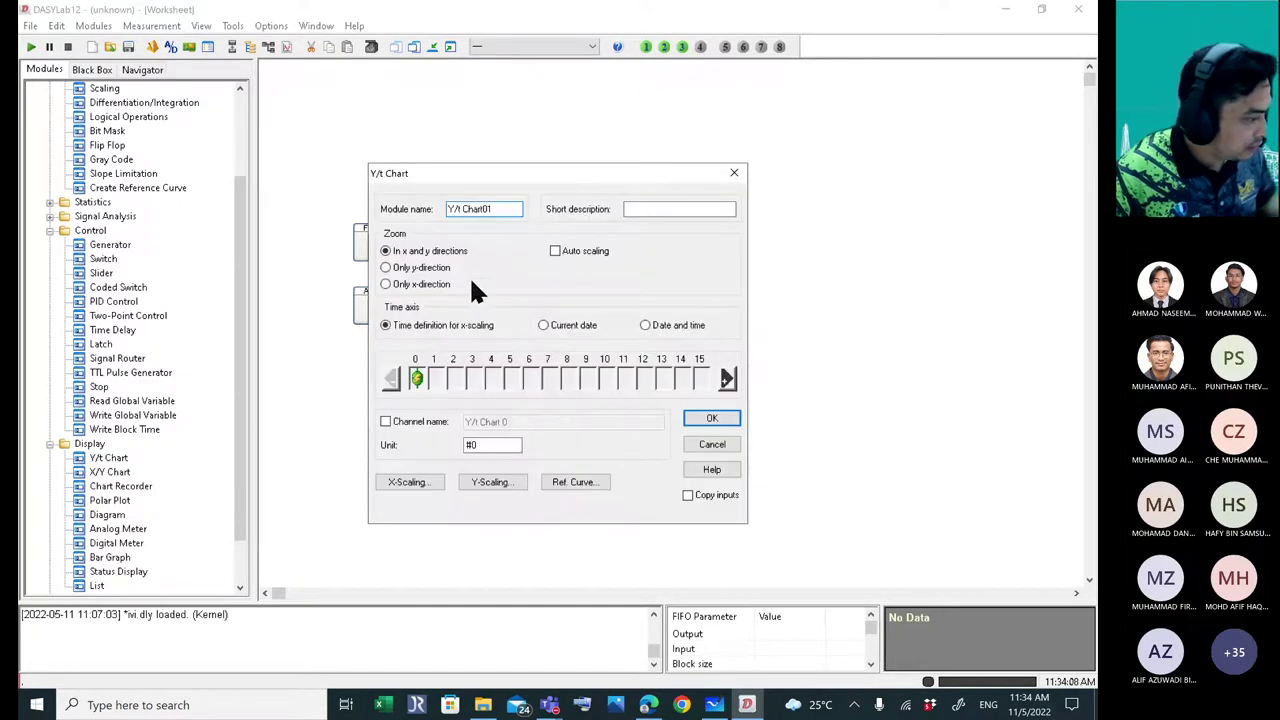
pyautogui.moveTo(501, 214); pyautogui.dragTo(401, 207)
pyautogui.press('BackSpace')
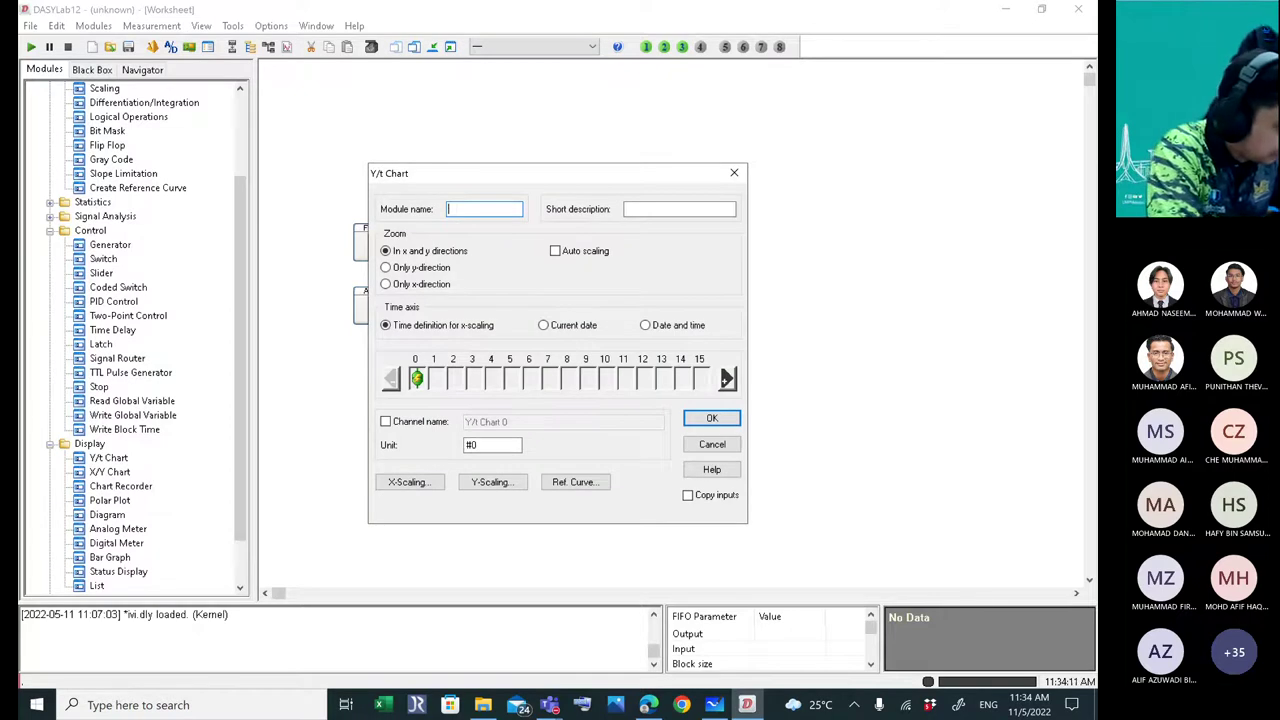
pyautogui.write('Graf ')
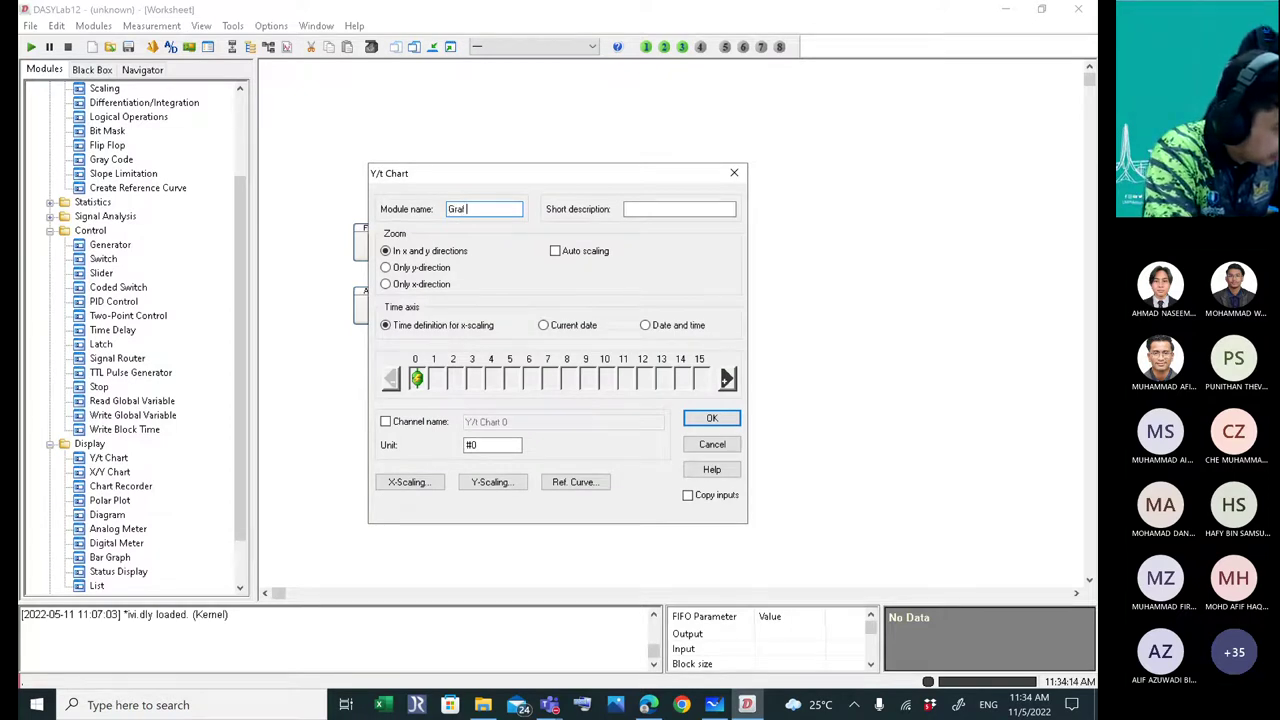
pyautogui.write('gen 2')
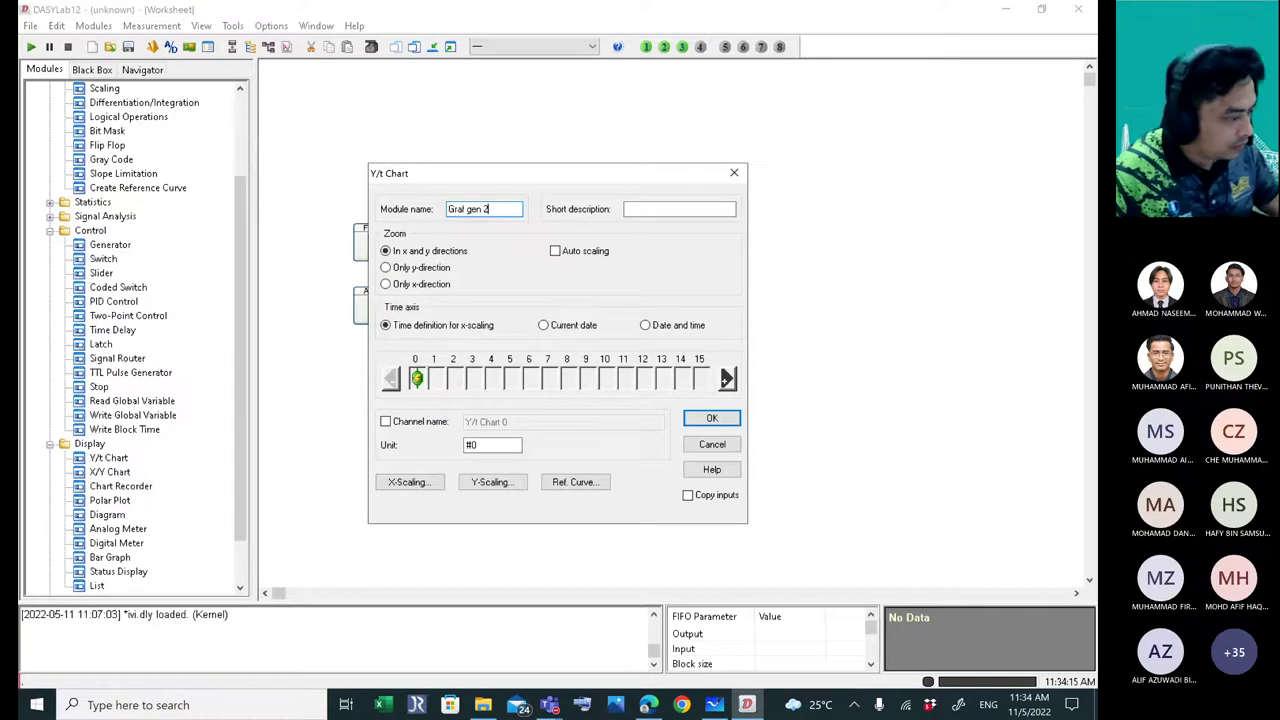
pyautogui.click(700, 419)
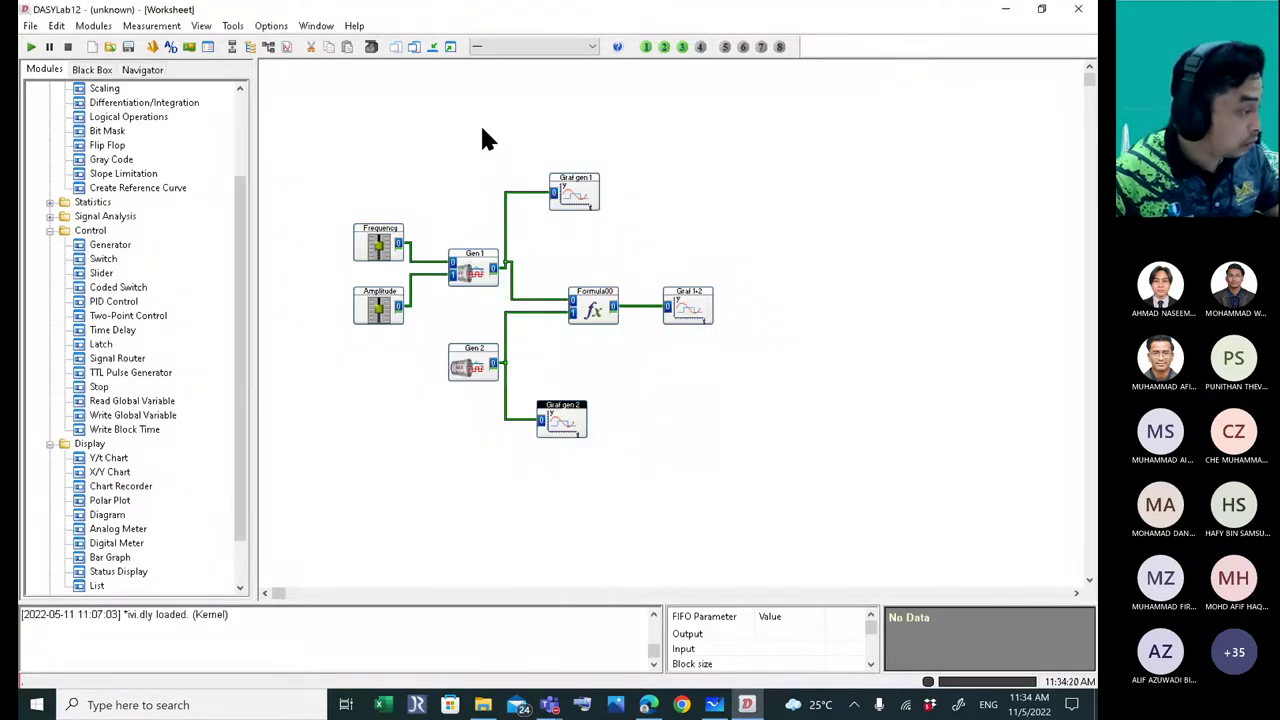
# - Show all display windows and arrange Graf gen 1 as a widened chart window above the other graphs
pyautogui.click(450, 48)
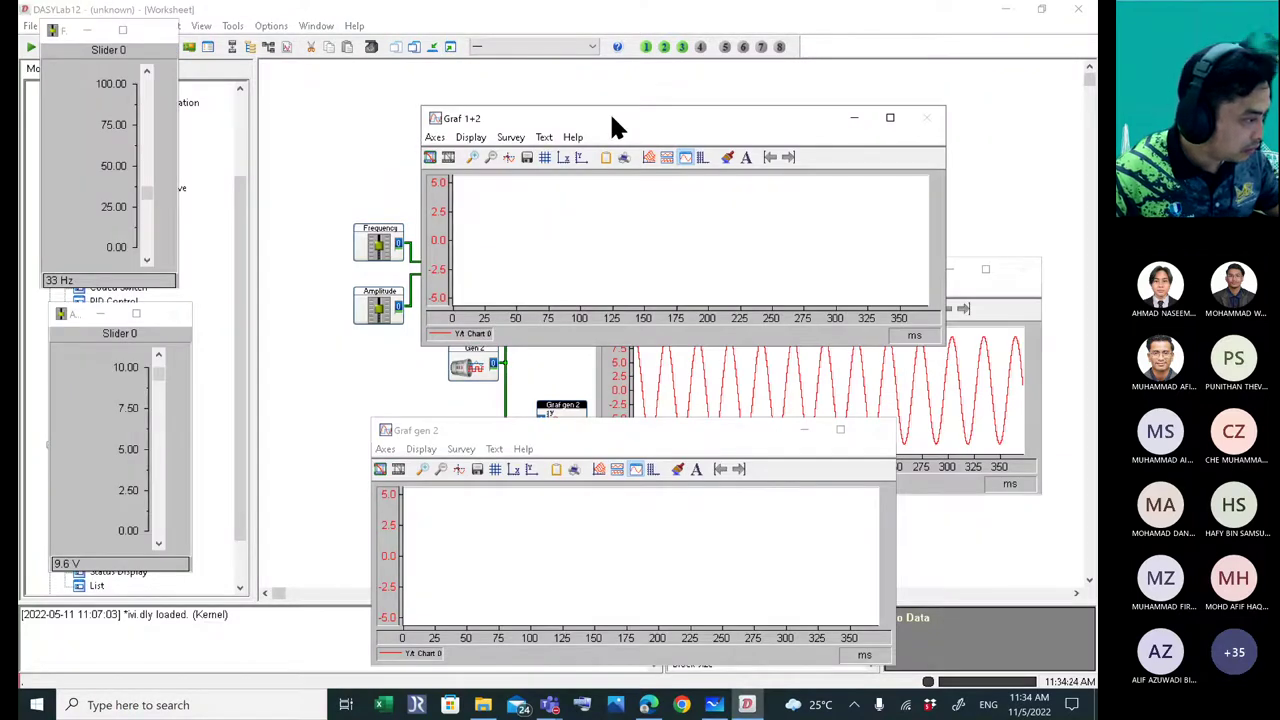
pyautogui.moveTo(612, 117); pyautogui.dragTo(694, 465)
pyautogui.click(474, 432)
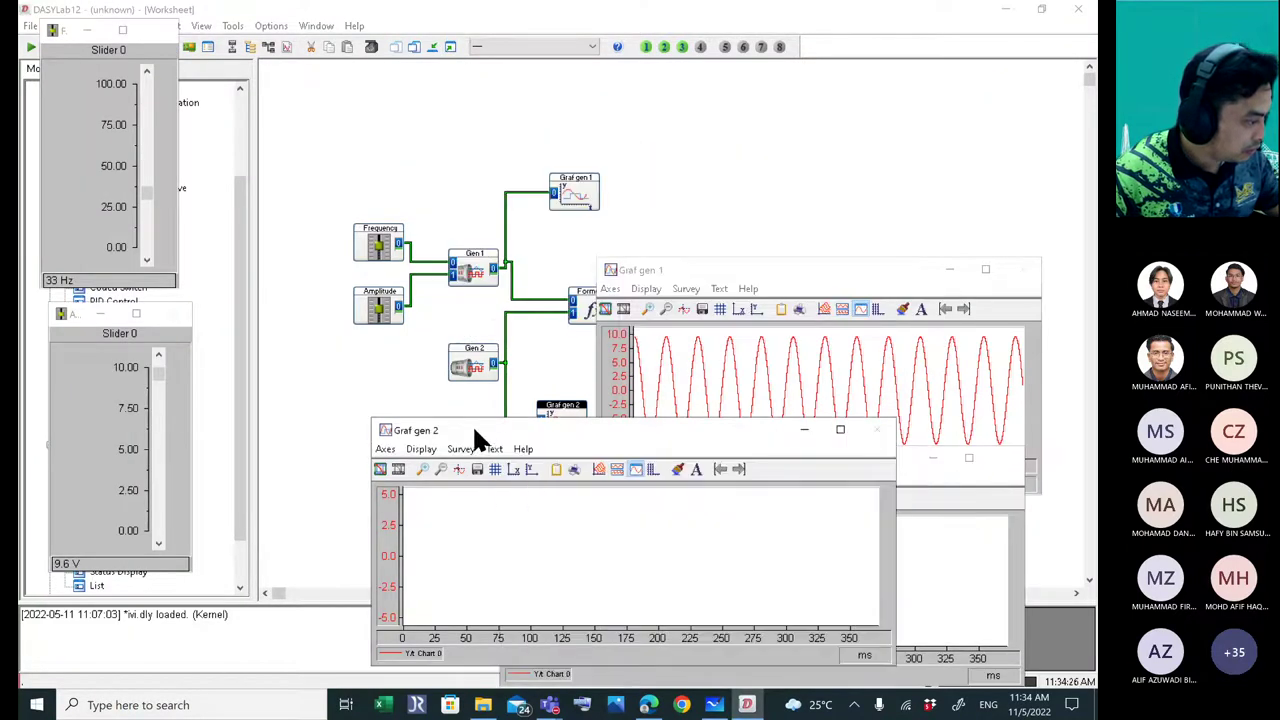
pyautogui.moveTo(514, 420); pyautogui.dragTo(514, 427)
pyautogui.moveTo(737, 266); pyautogui.dragTo(543, 20)
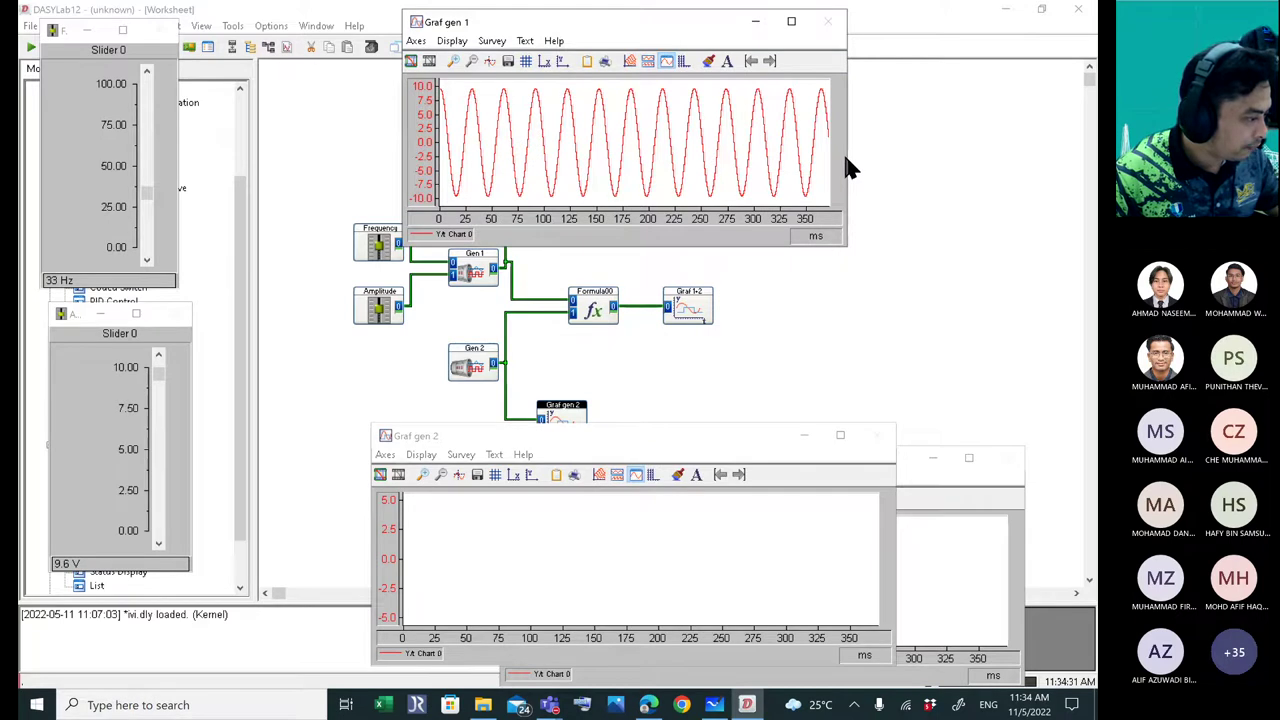
pyautogui.moveTo(845, 151); pyautogui.dragTo(977, 151)
# - Stack the Graf gen 2 and Graf 1+2 windows beneath Graf gen 1 and widen them to about the same width
pyautogui.moveTo(636, 436); pyautogui.dragTo(669, 266)
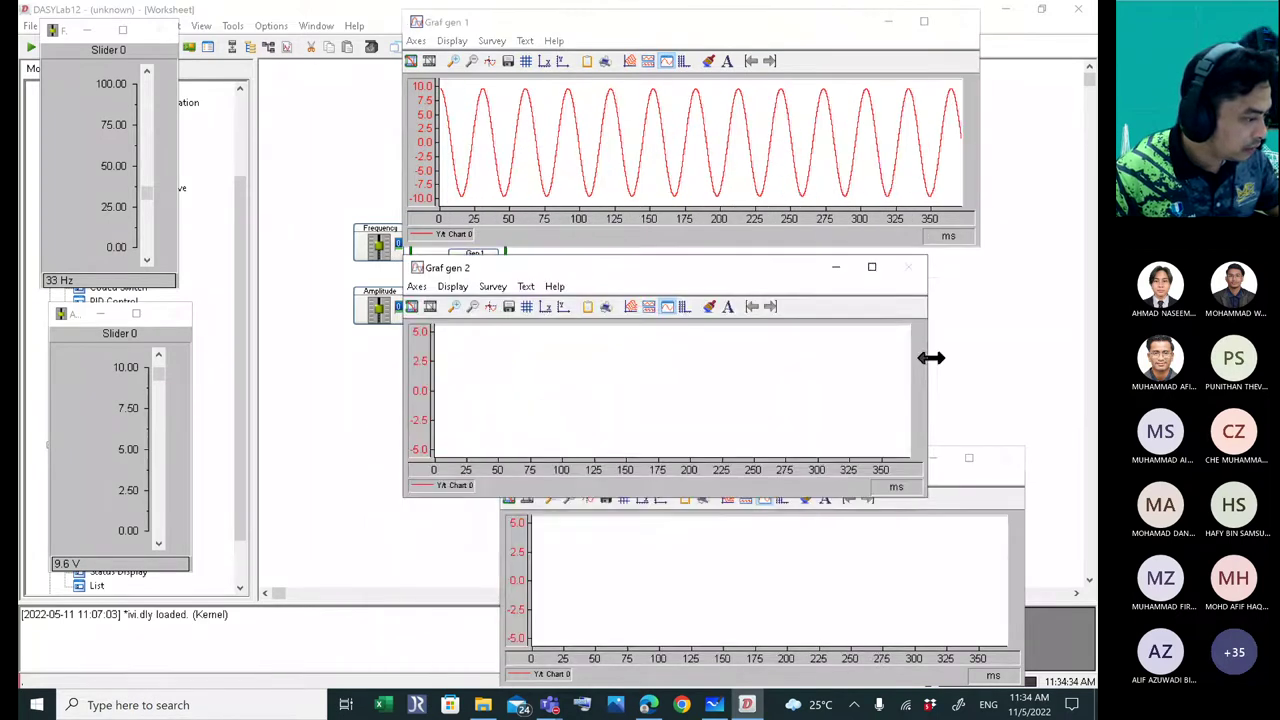
pyautogui.moveTo(926, 360); pyautogui.dragTo(976, 374)
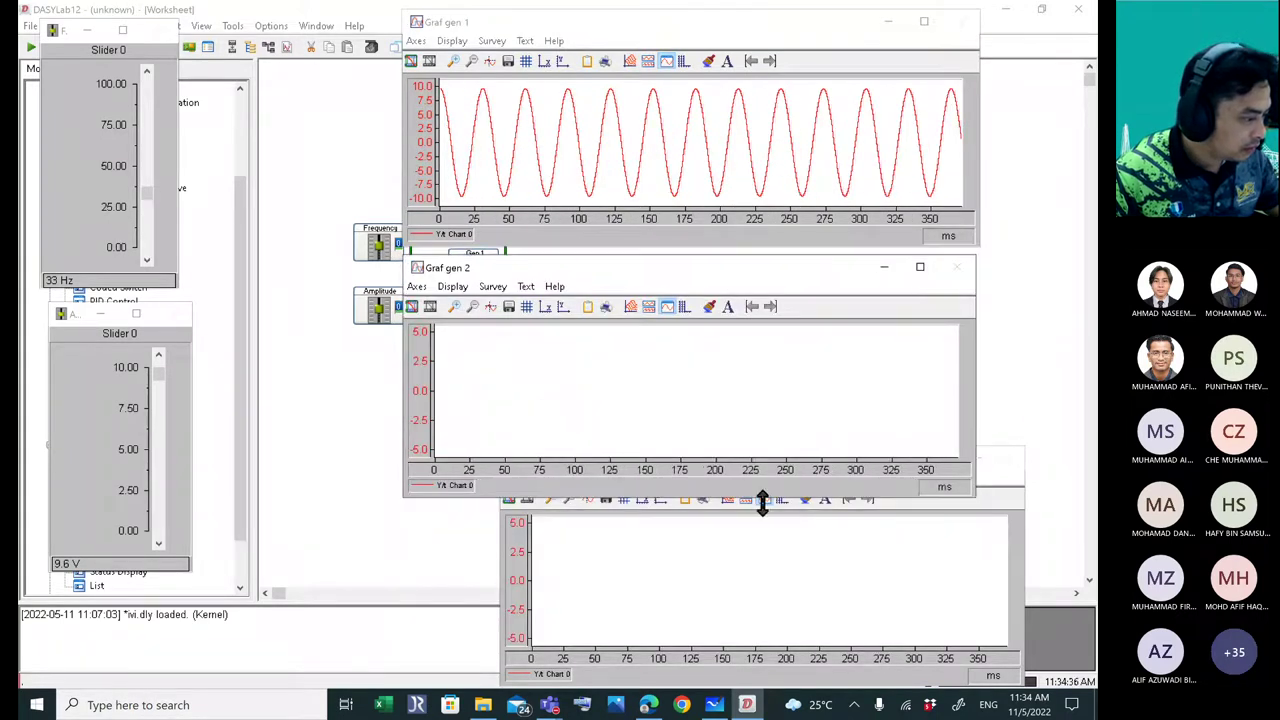
pyautogui.click(992, 463)
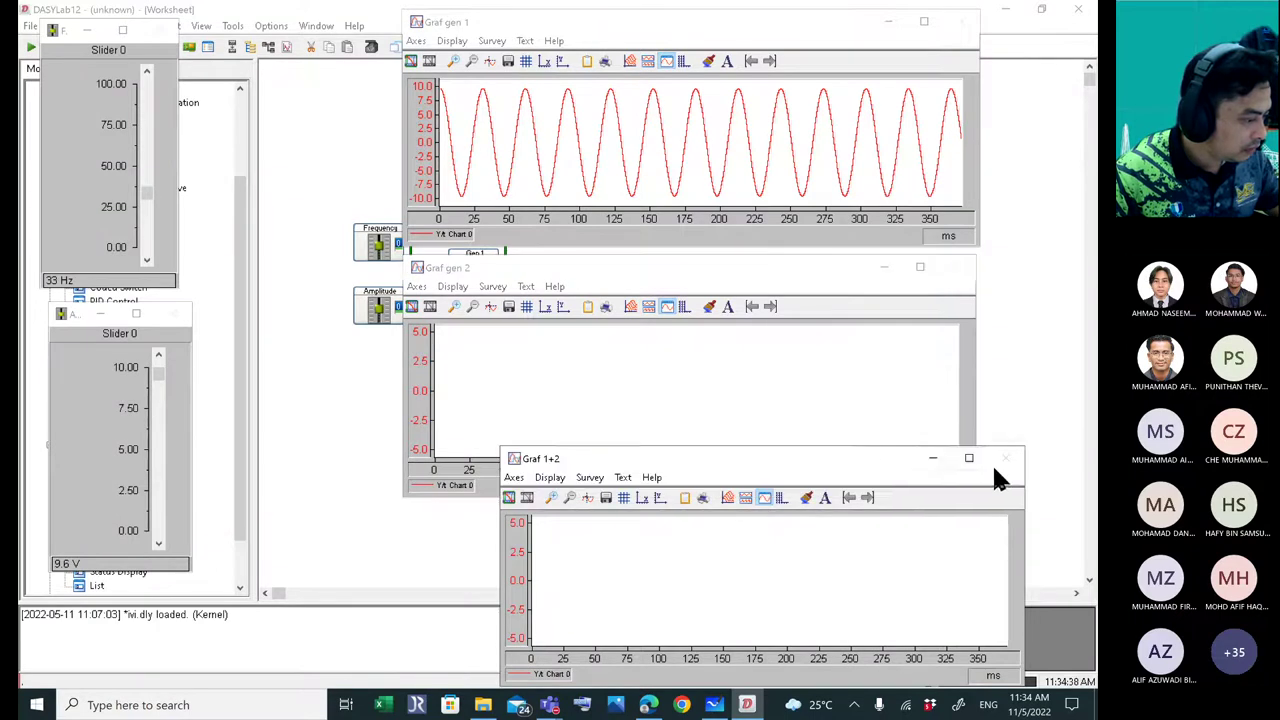
pyautogui.moveTo(771, 448); pyautogui.dragTo(647, 526)
pyautogui.moveTo(569, 265); pyautogui.dragTo(570, 249)
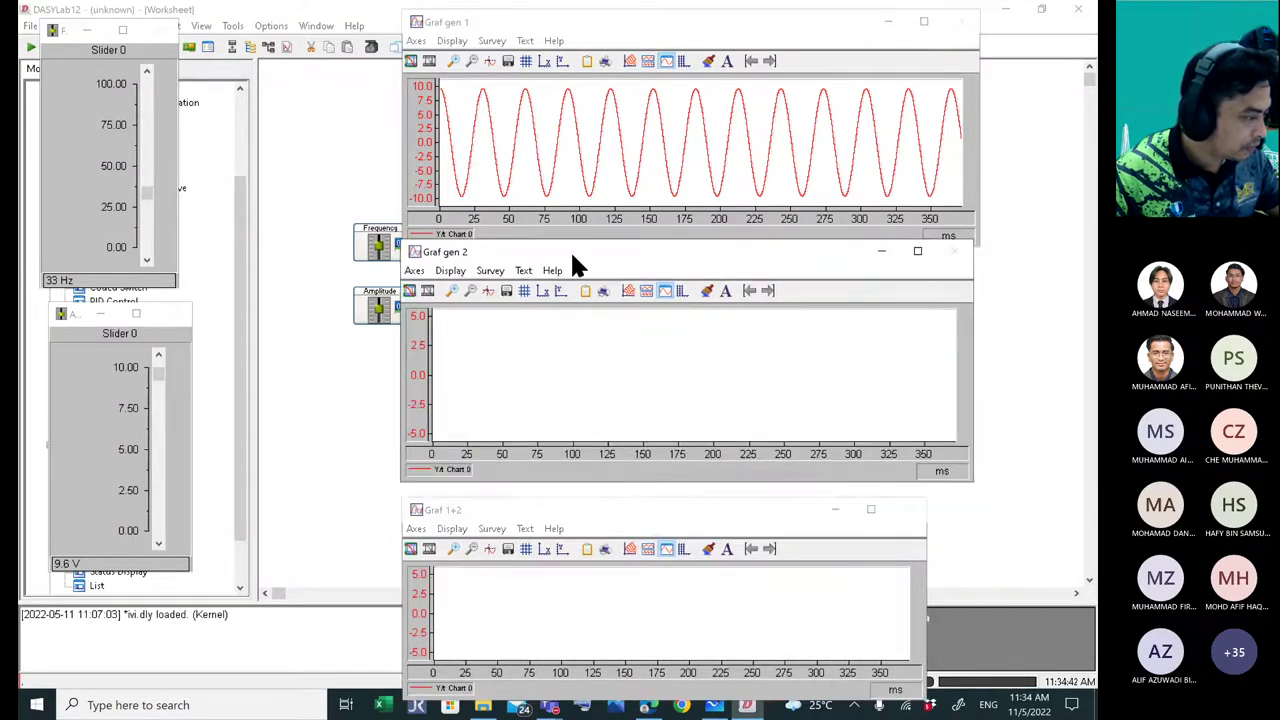
pyautogui.click(617, 497)
pyautogui.moveTo(620, 508); pyautogui.dragTo(624, 490)
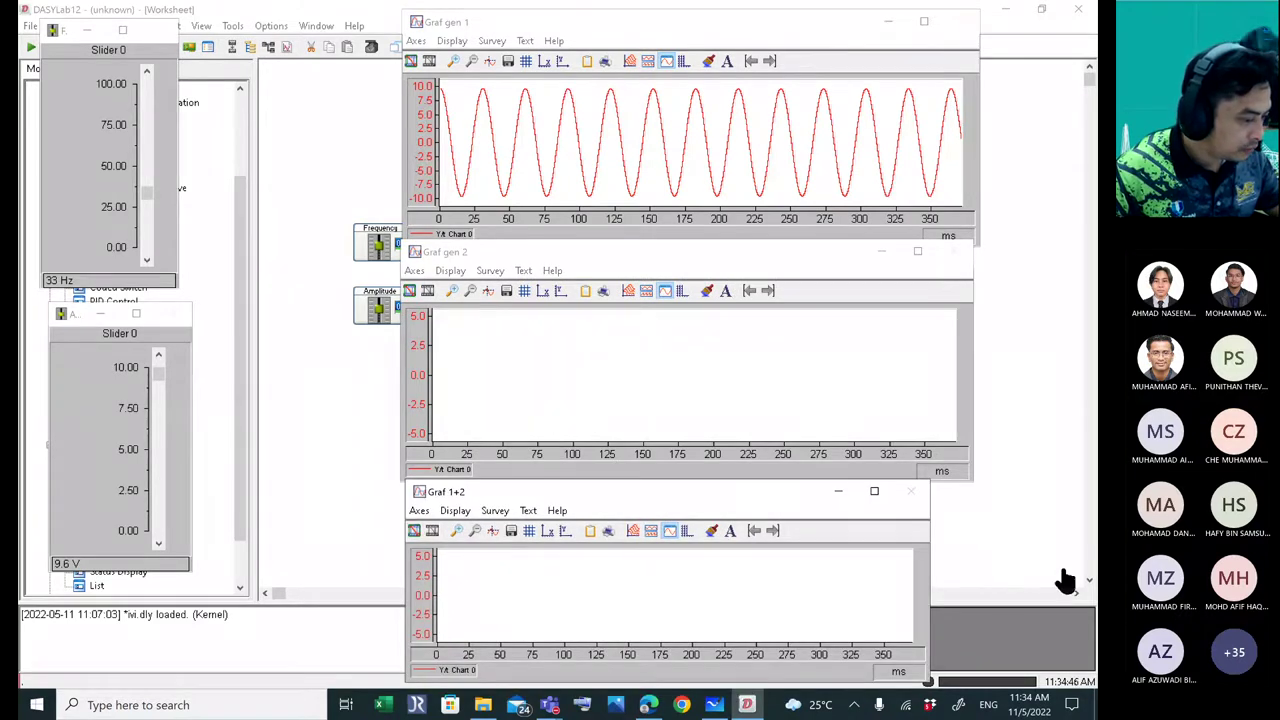
pyautogui.click(1026, 478)
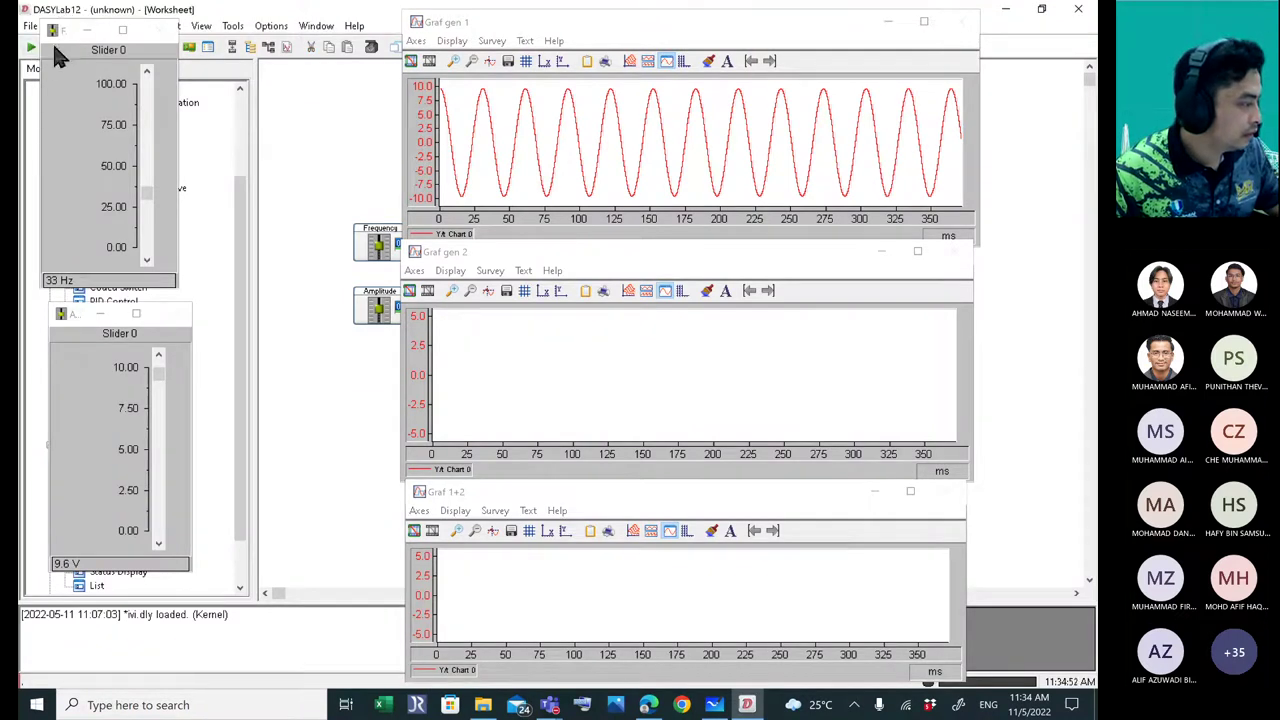
# - Move the frequency slider window clear of the worksheet's run controls and start the measurement
pyautogui.click(60, 30)
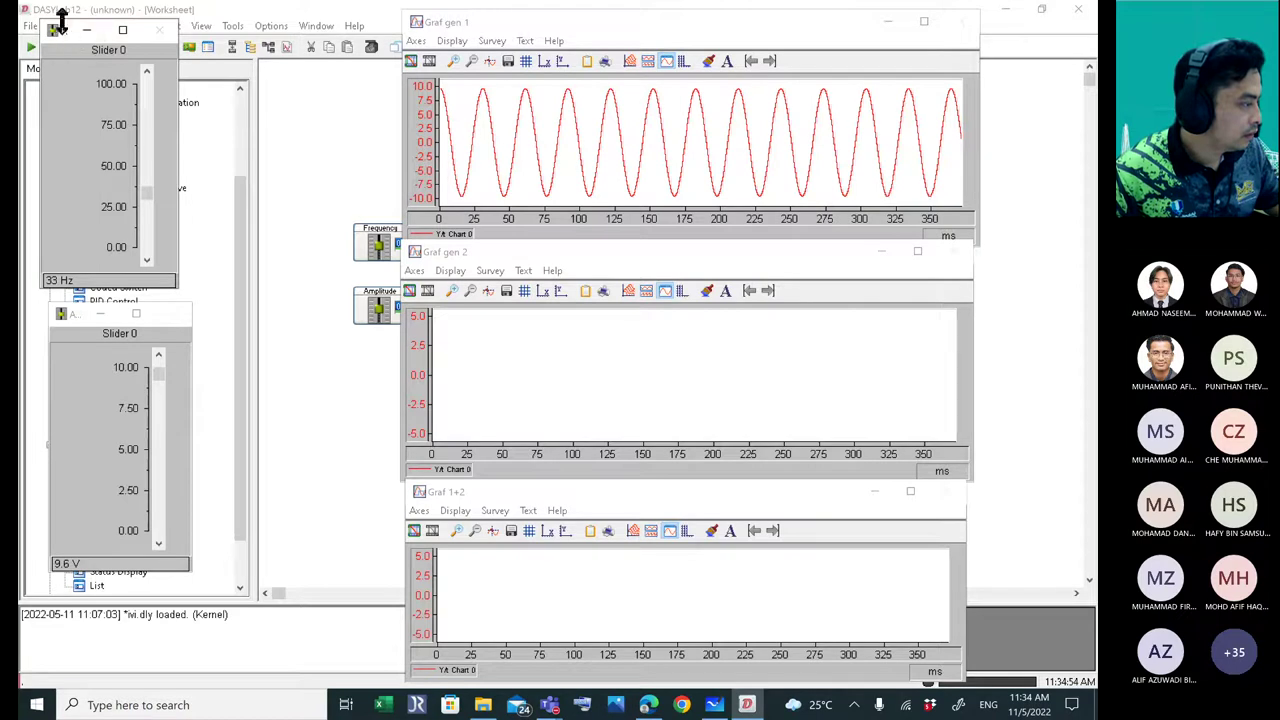
pyautogui.moveTo(69, 31); pyautogui.dragTo(104, 52)
pyautogui.click(31, 47)
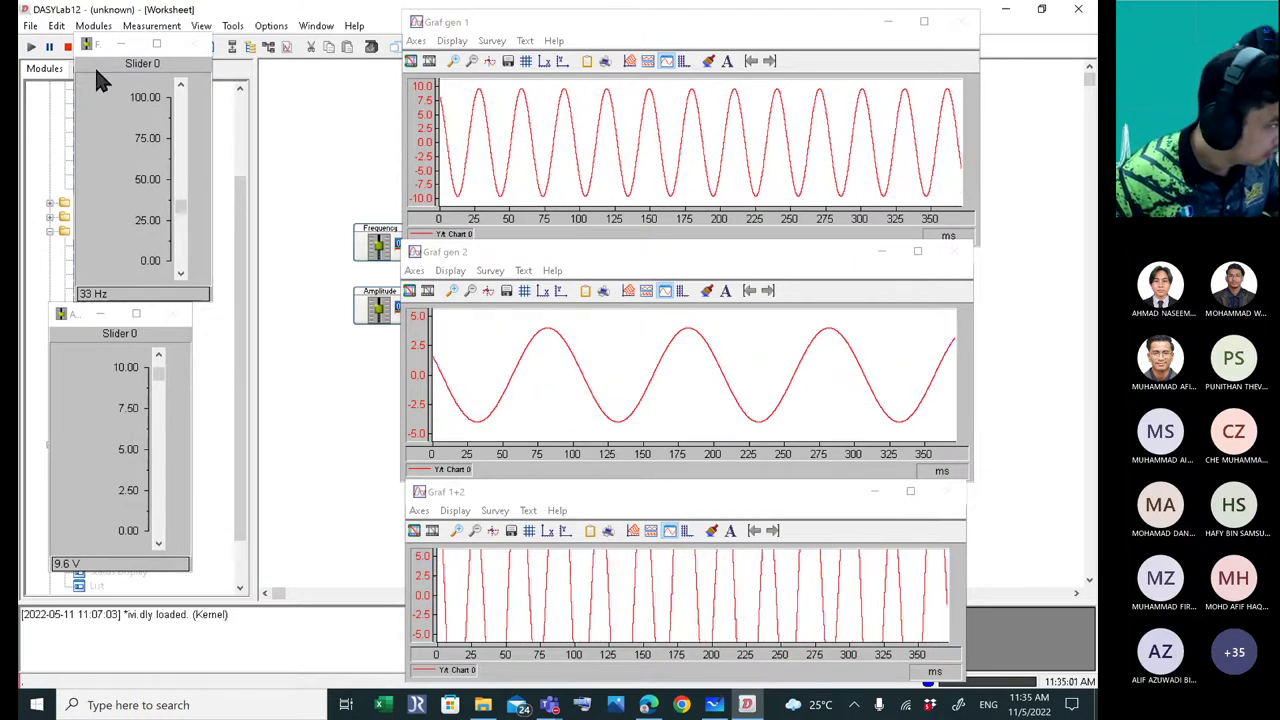
# - Turn on auto scaling for the Graf gen 2 and Graf 1+2 charts and restart the measurement
pyautogui.click(415, 271)
pyautogui.click(433, 366)
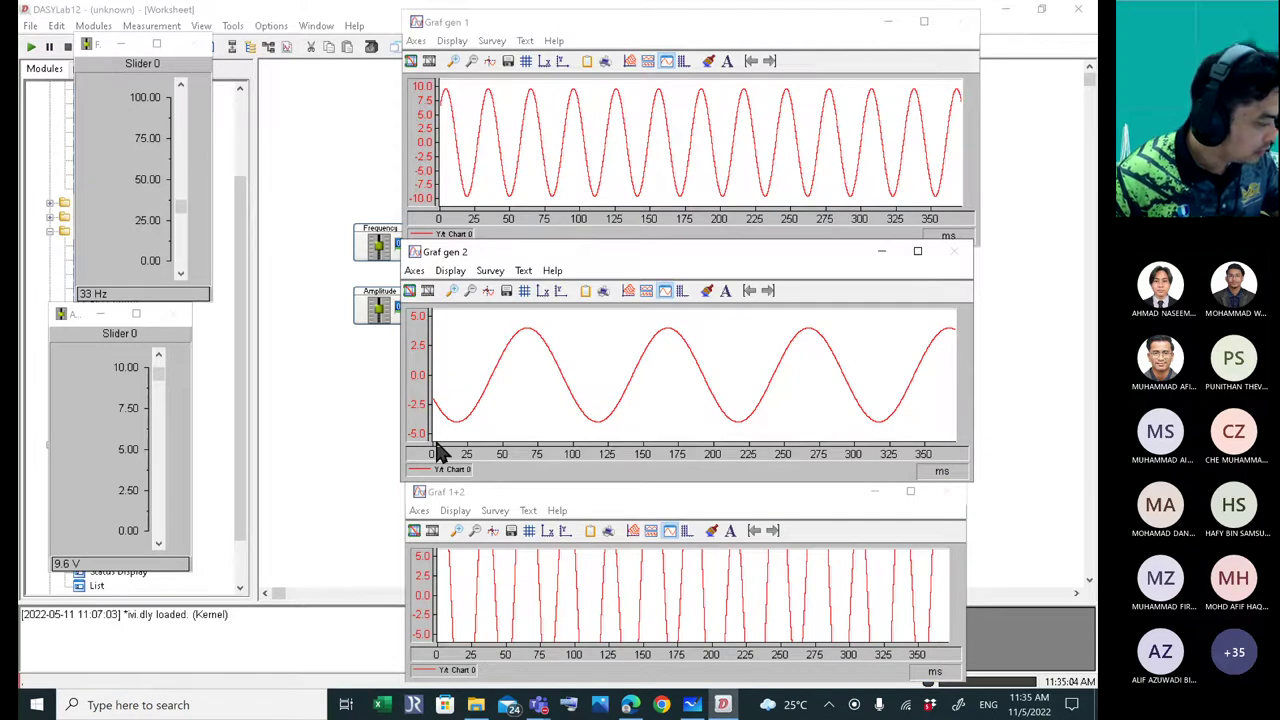
pyautogui.click(32, 47)
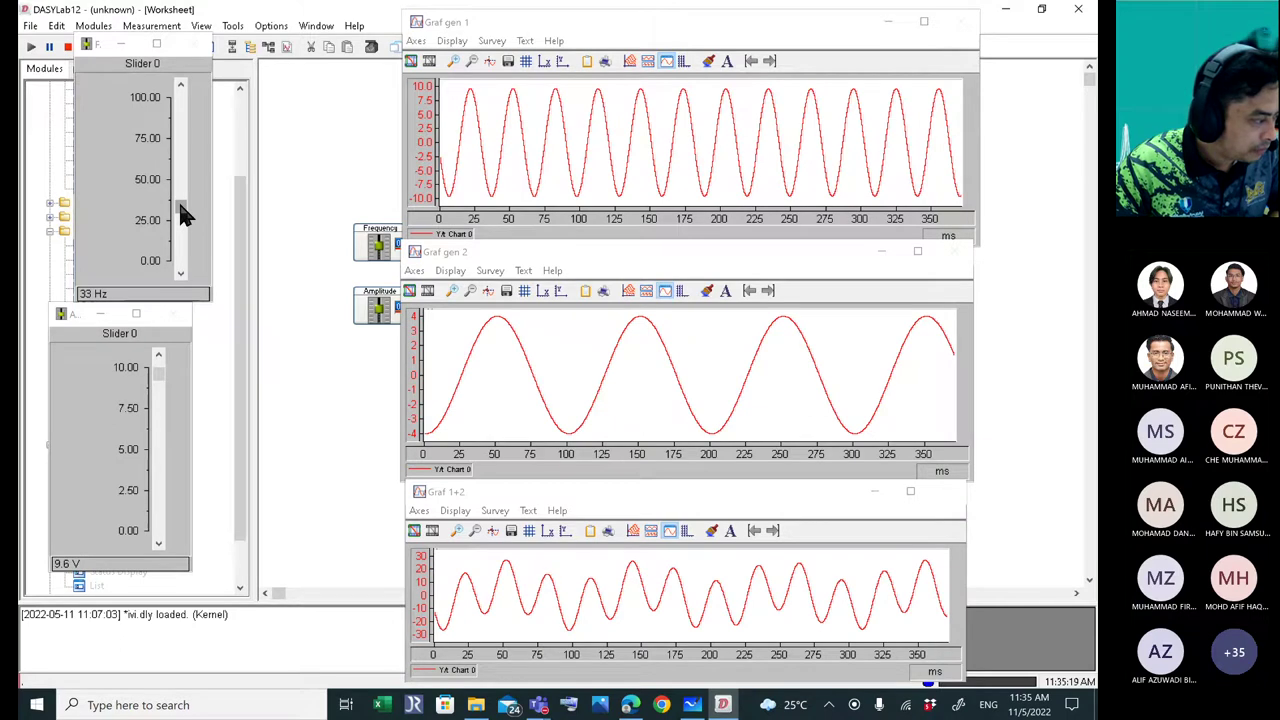
# - With the measurement running, set Gen 1's frequency to 100 Hz and amplitude to 1.0 V, and bring the frequency back down to 39 Hz
pyautogui.moveTo(182, 213); pyautogui.dragTo(182, 103)
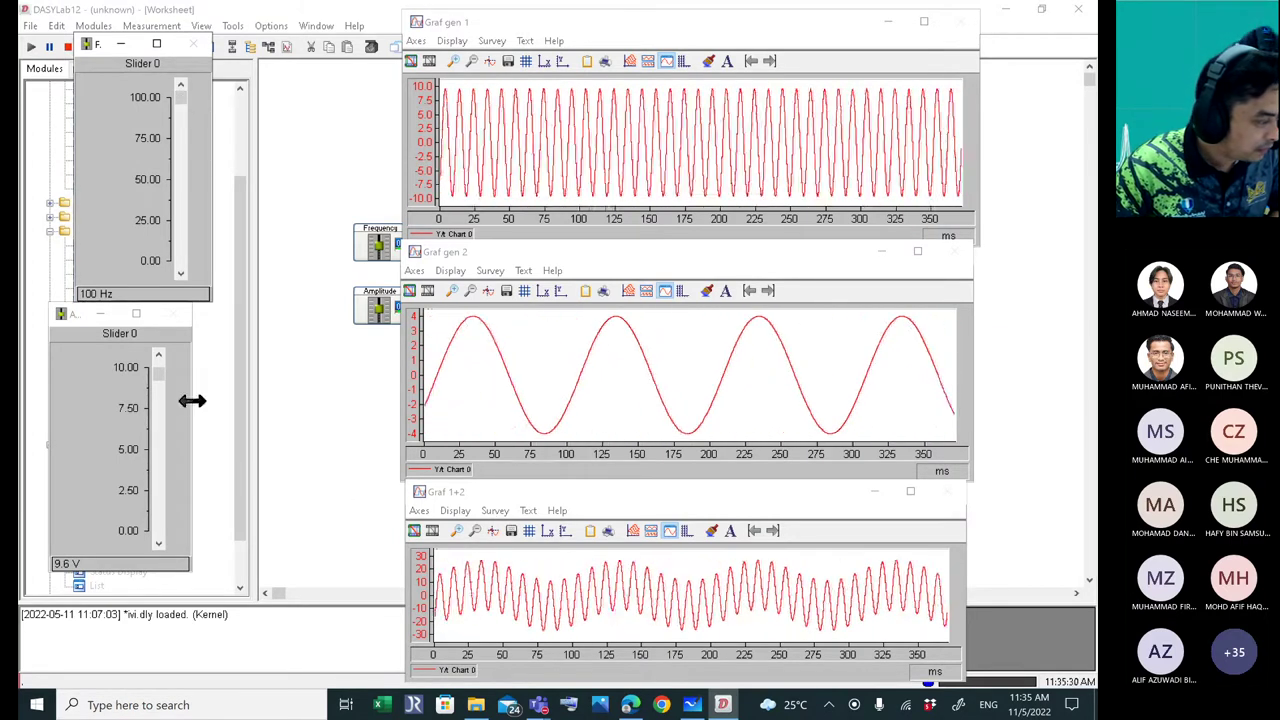
pyautogui.moveTo(158, 378); pyautogui.dragTo(160, 510)
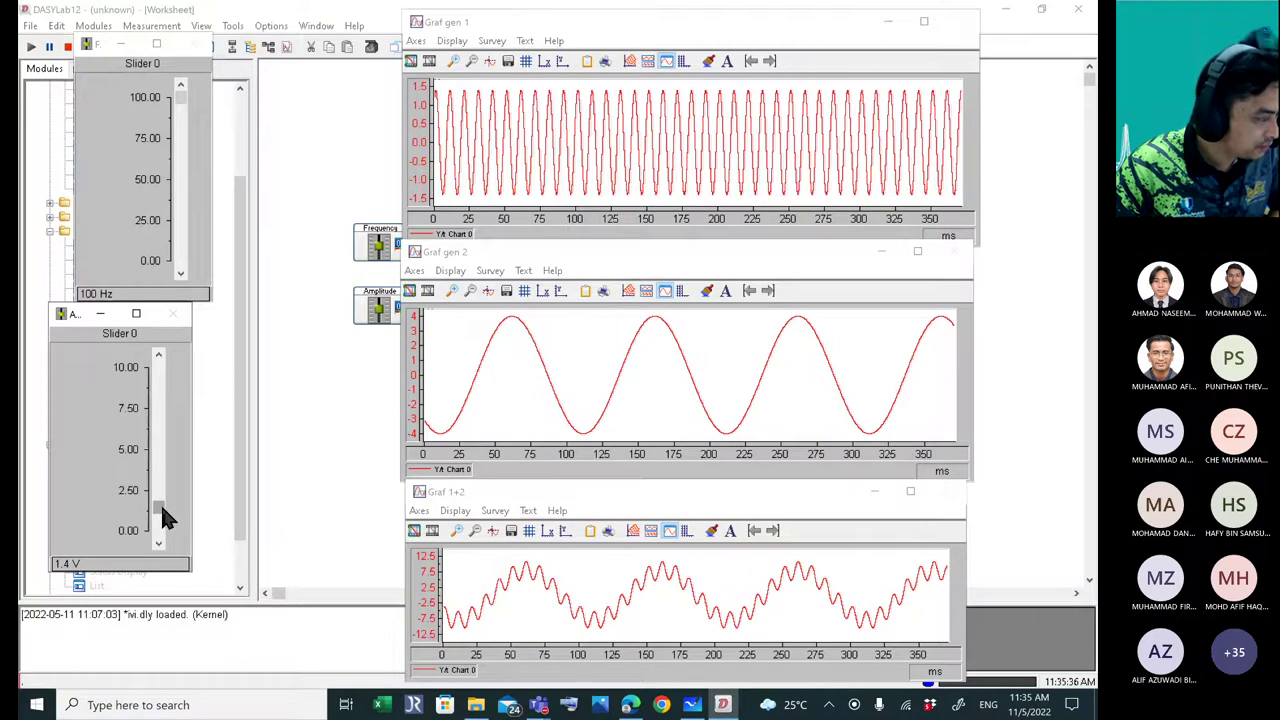
pyautogui.moveTo(162, 512); pyautogui.dragTo(160, 518)
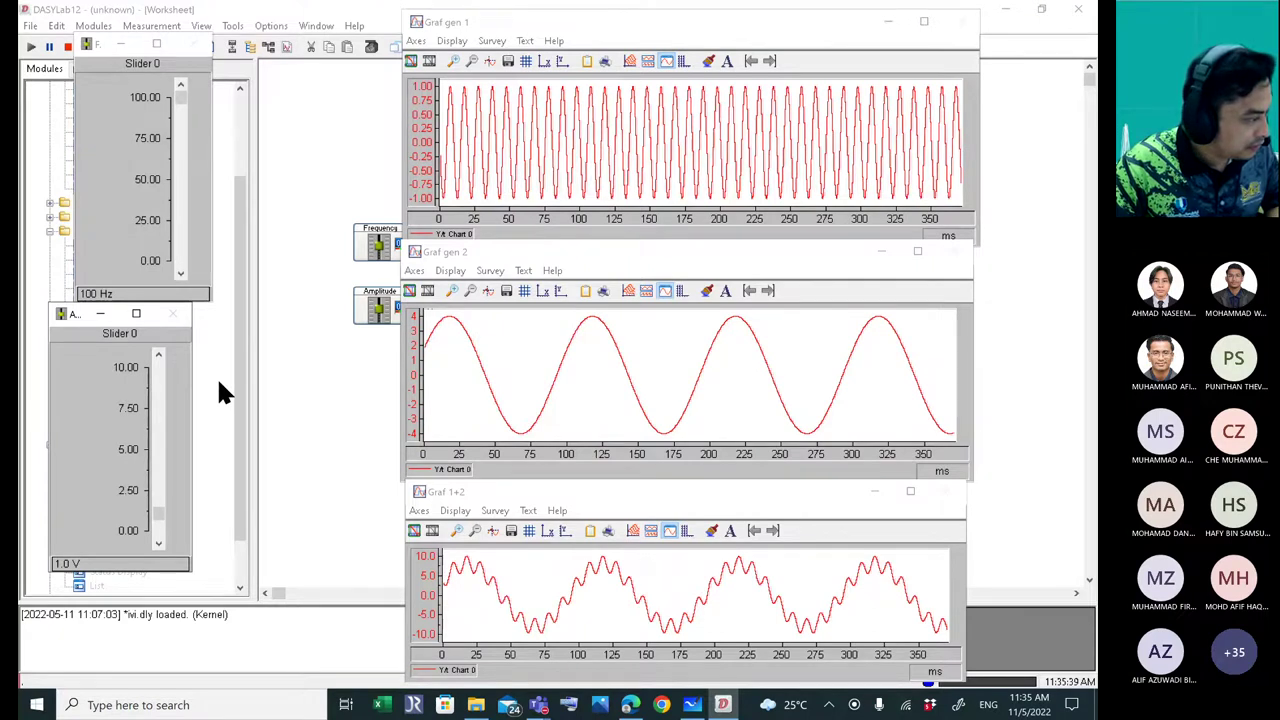
pyautogui.moveTo(180, 96); pyautogui.dragTo(181, 208)
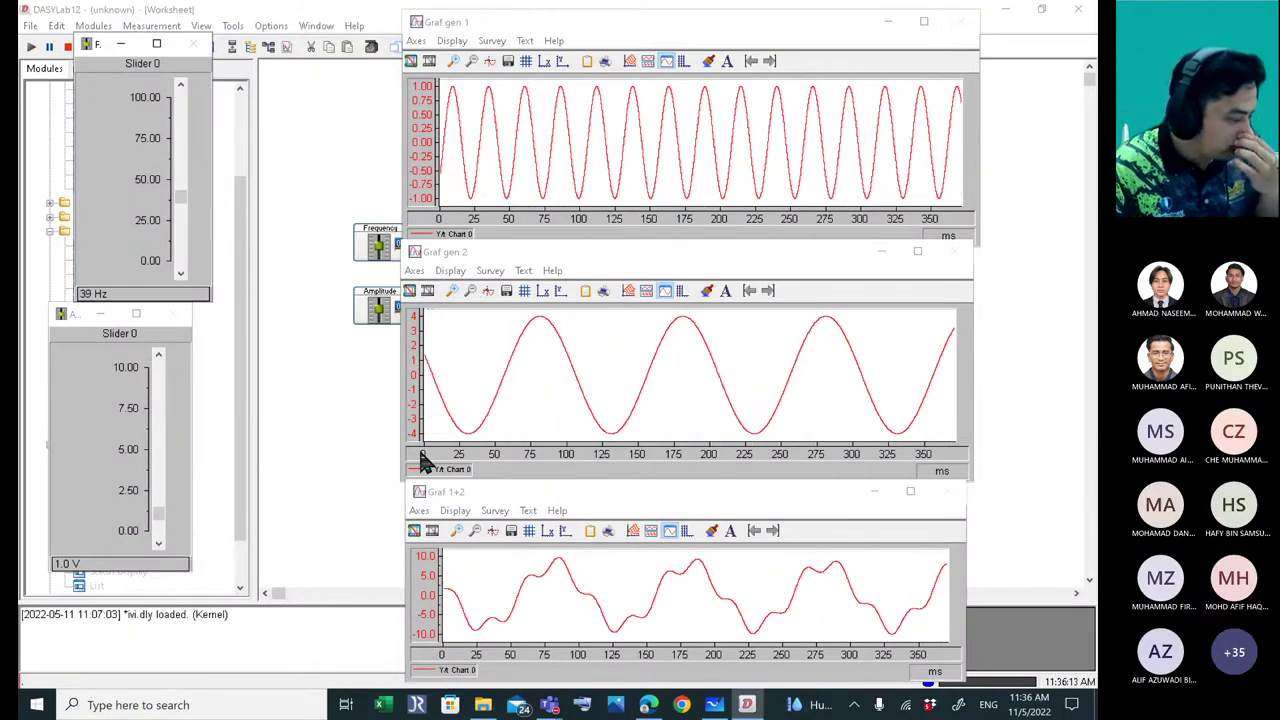
# - Open BTD2142_LabSheet 2.pdf from the SEM 2 2021_2022 labsheet folder in File Explorer and read it through to the Results section
pyautogui.click(484, 706)
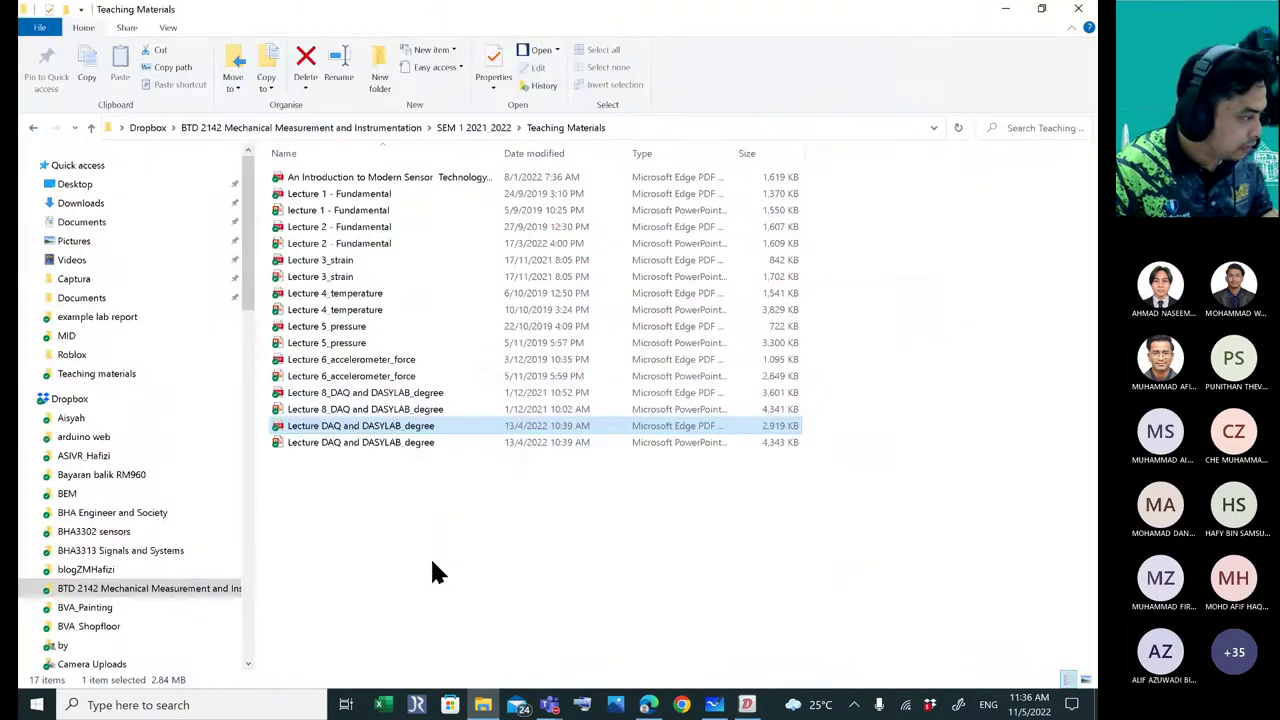
pyautogui.click(452, 128)
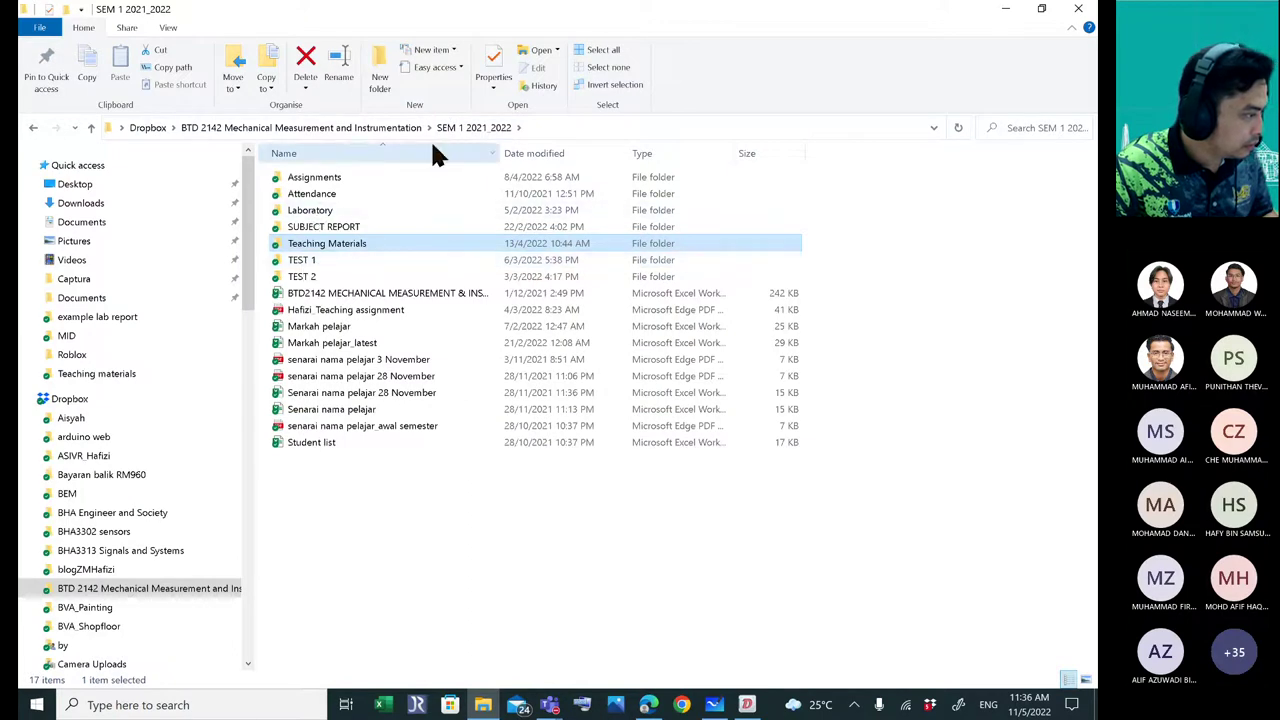
pyautogui.click(371, 132)
pyautogui.doubleClick(315, 208)
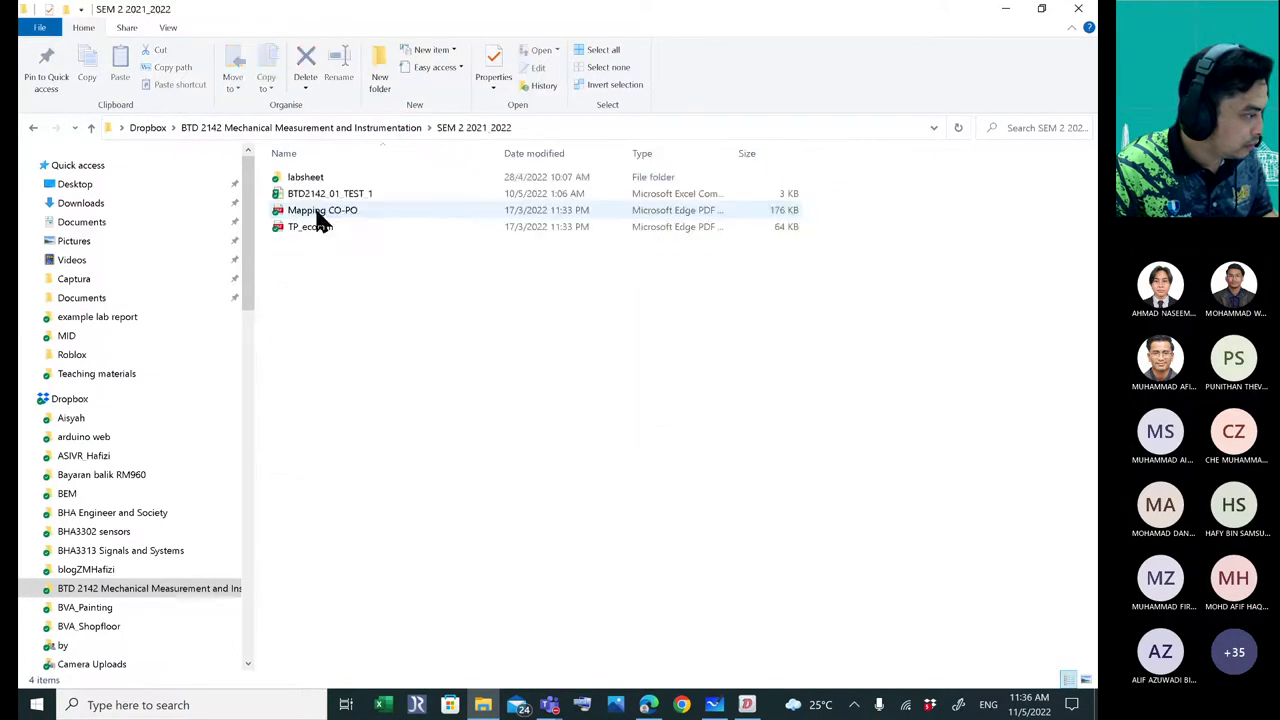
pyautogui.doubleClick(312, 180)
pyautogui.doubleClick(340, 245)
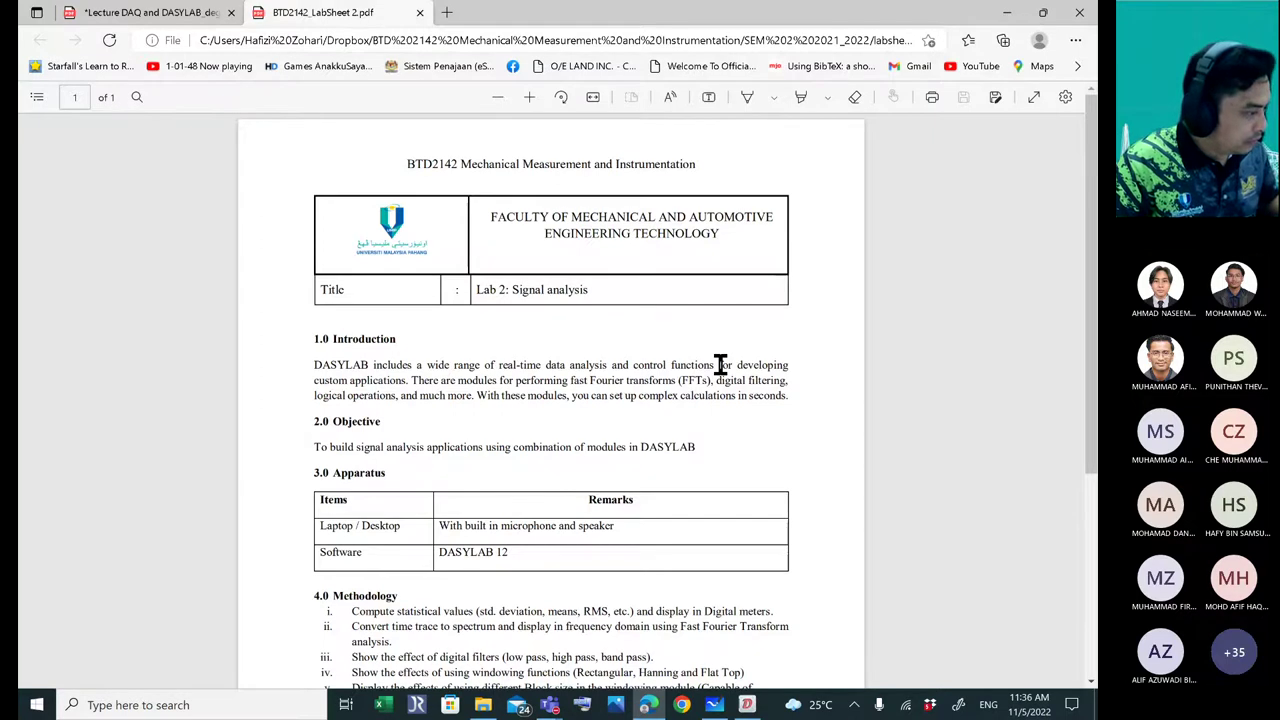
pyautogui.scroll(1, 943, 334)
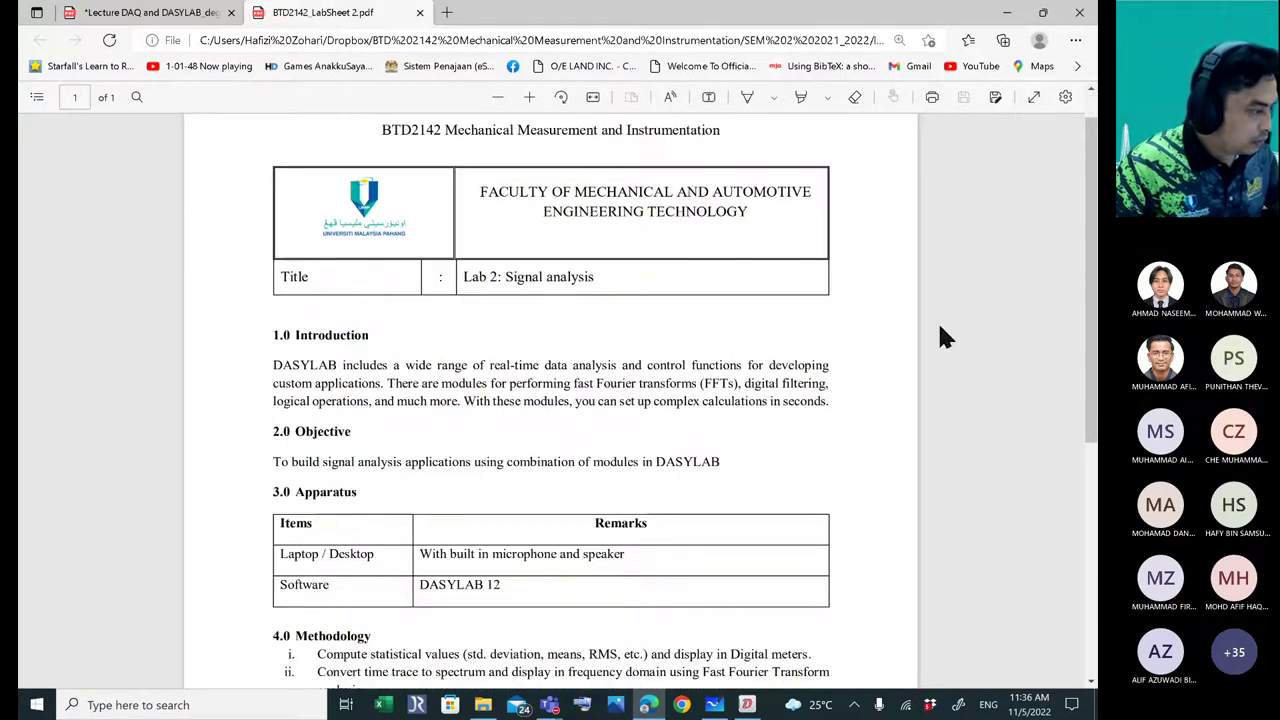
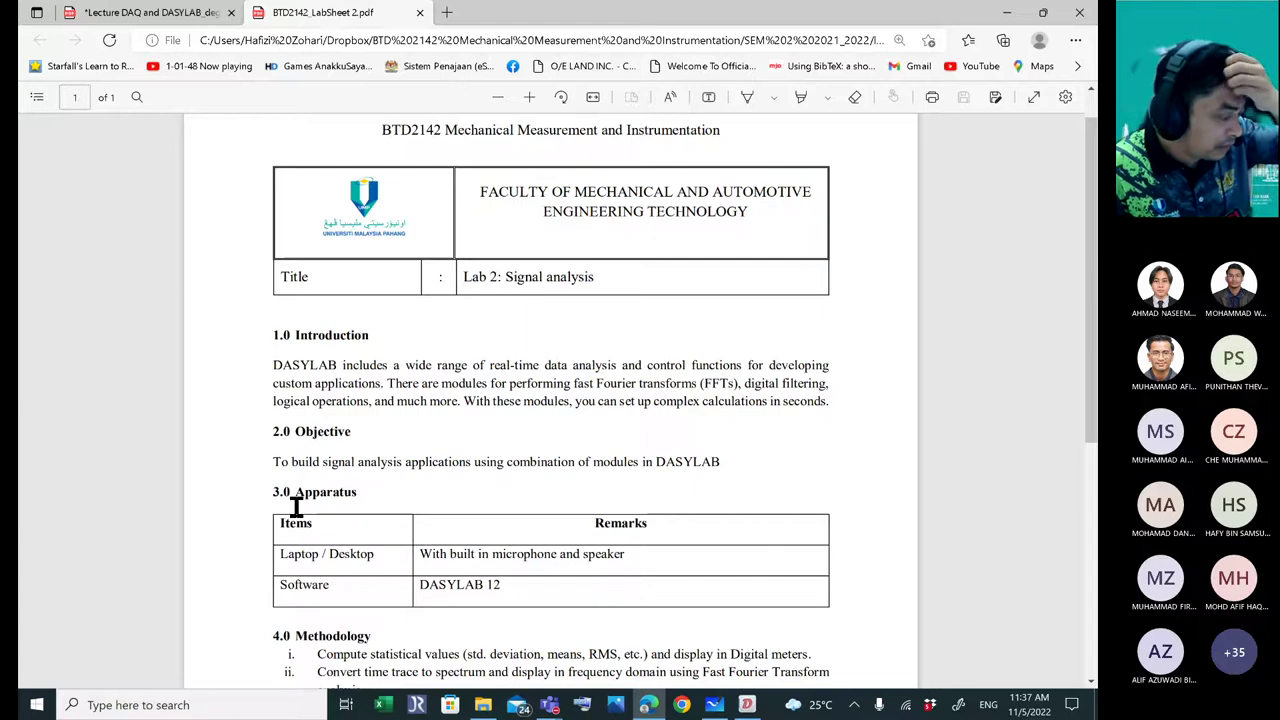
pyautogui.scroll(-1, 296, 508)
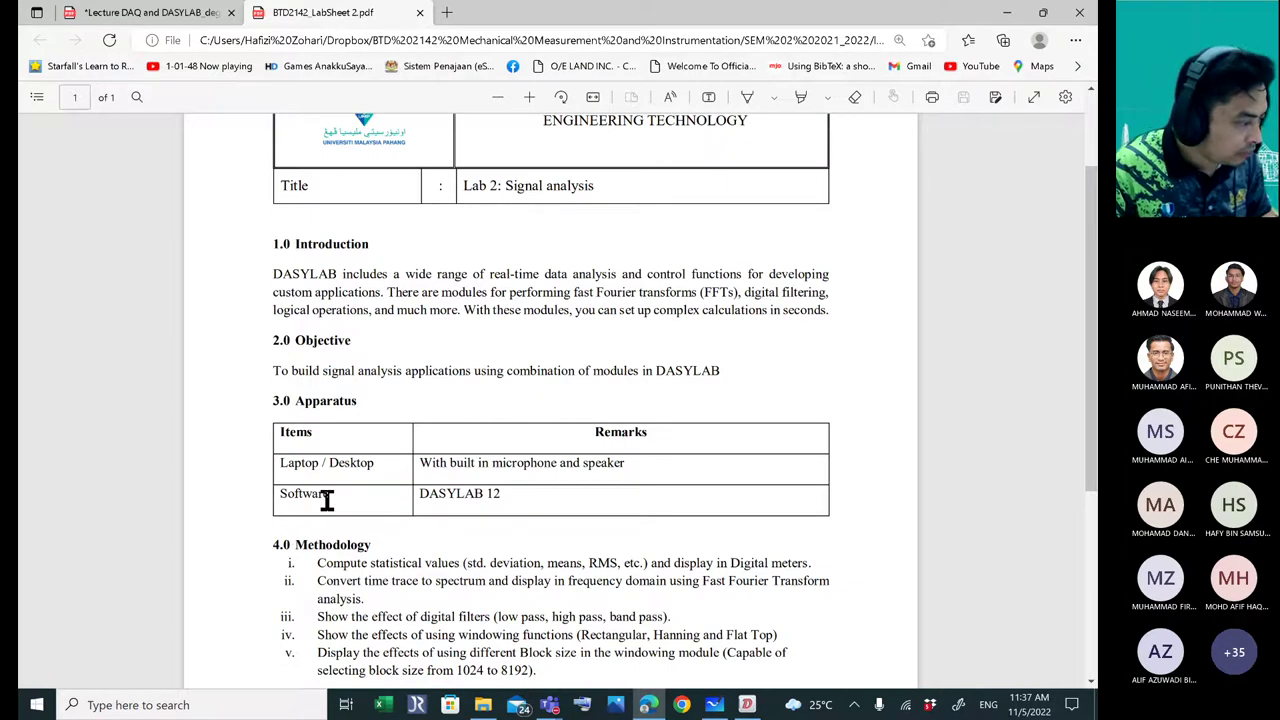
pyautogui.scroll(-3, 327, 500)
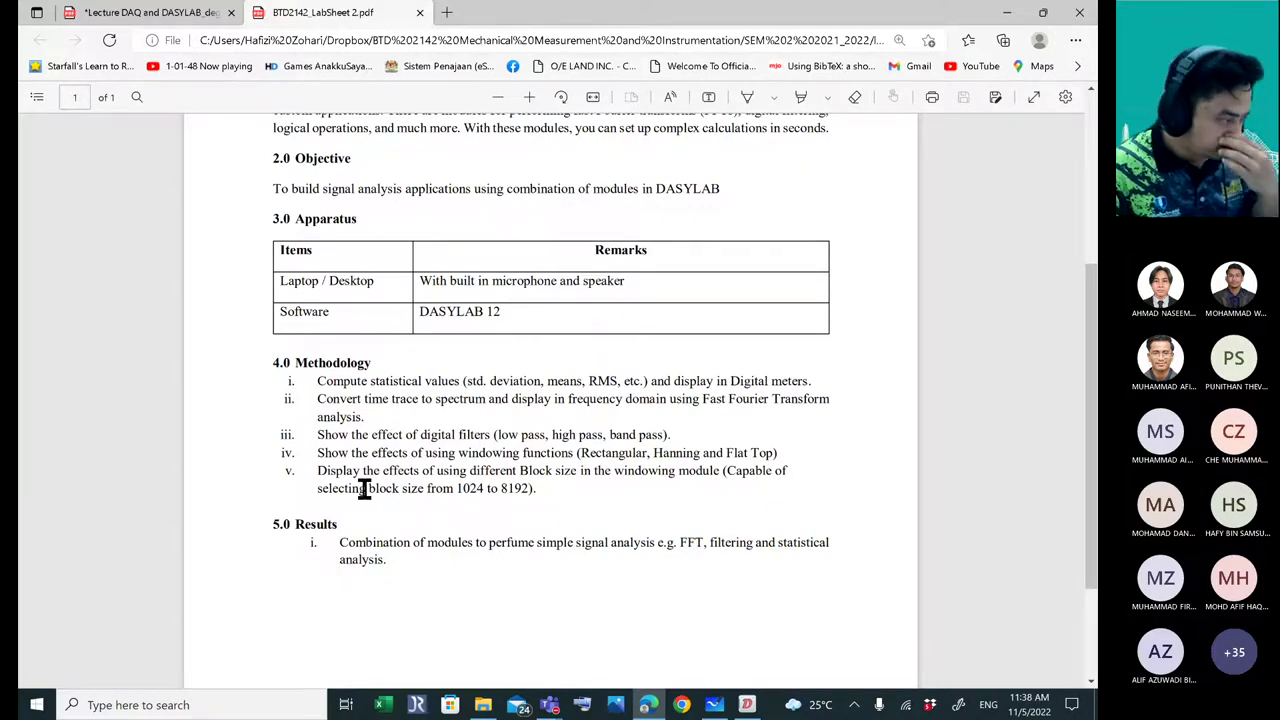
# - Highlight Methodology item v on block size in the lab sheet, and return to the DASYLab worksheet
pyautogui.moveTo(283, 470)
pyautogui.mouseDown()
pyautogui.moveTo(333, 462)
pyautogui.moveTo(552, 491)
pyautogui.mouseUp()
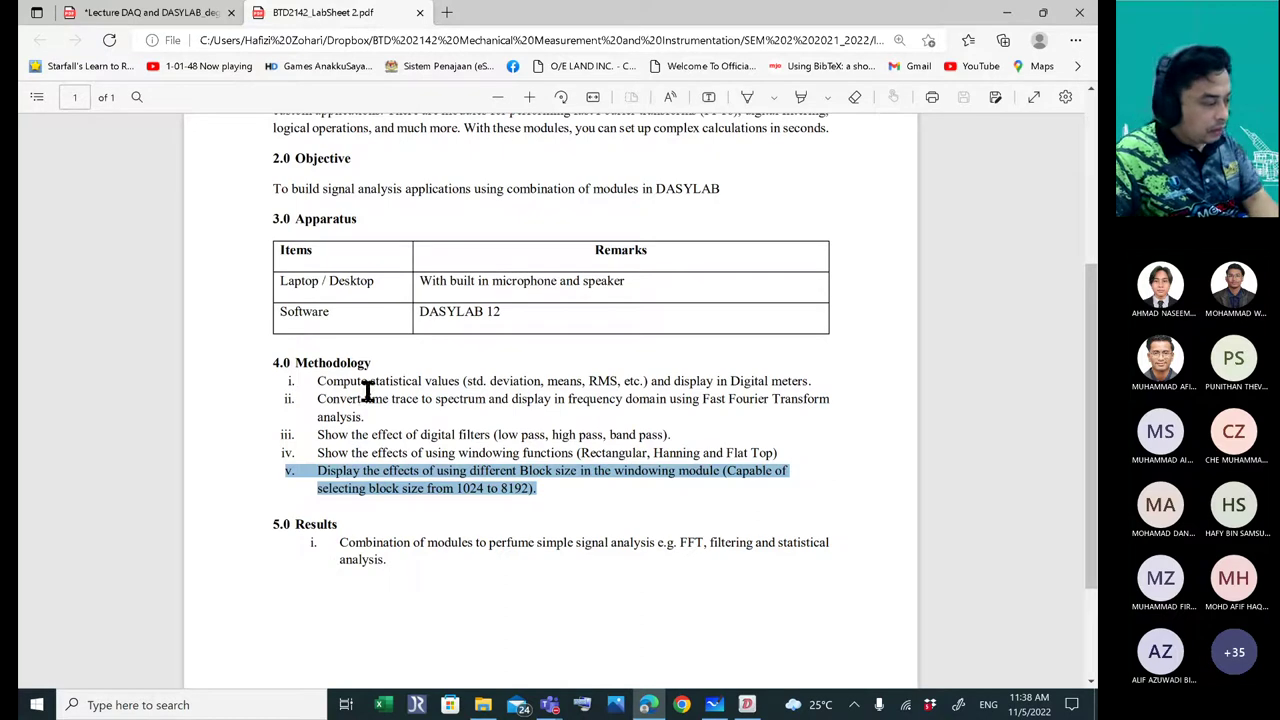
pyautogui.click(1007, 22)
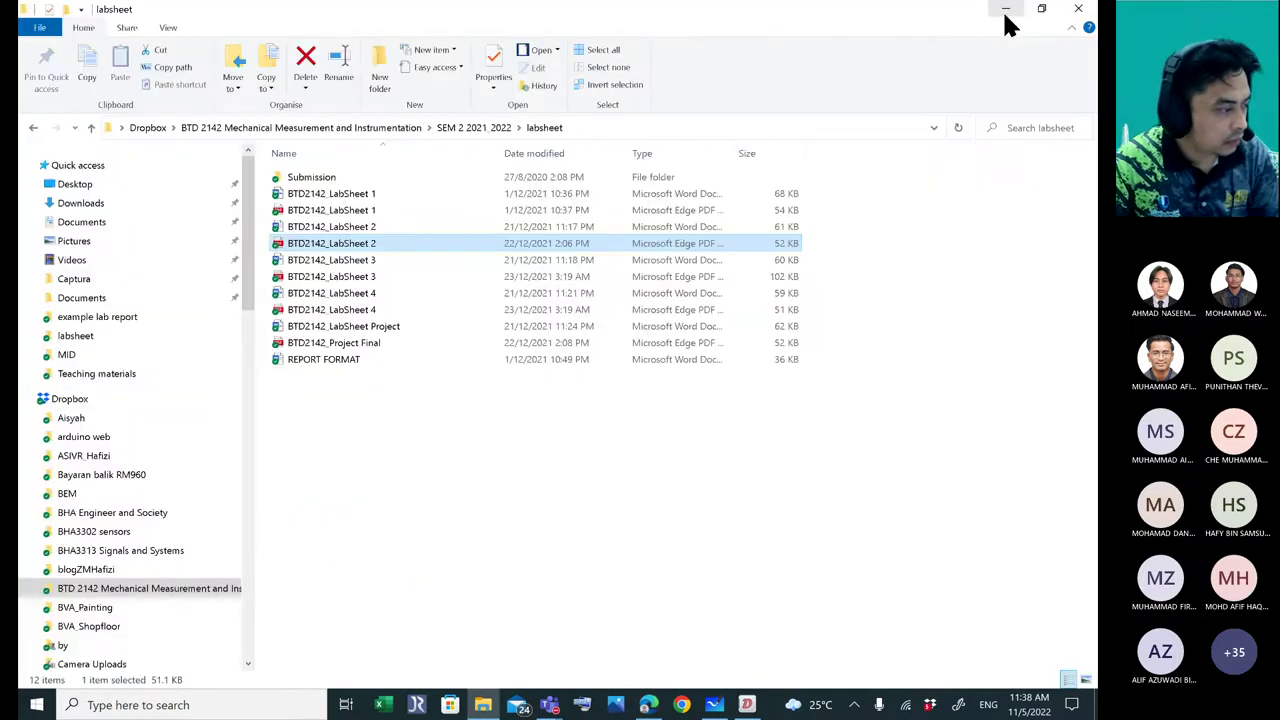
pyautogui.click(1007, 20)
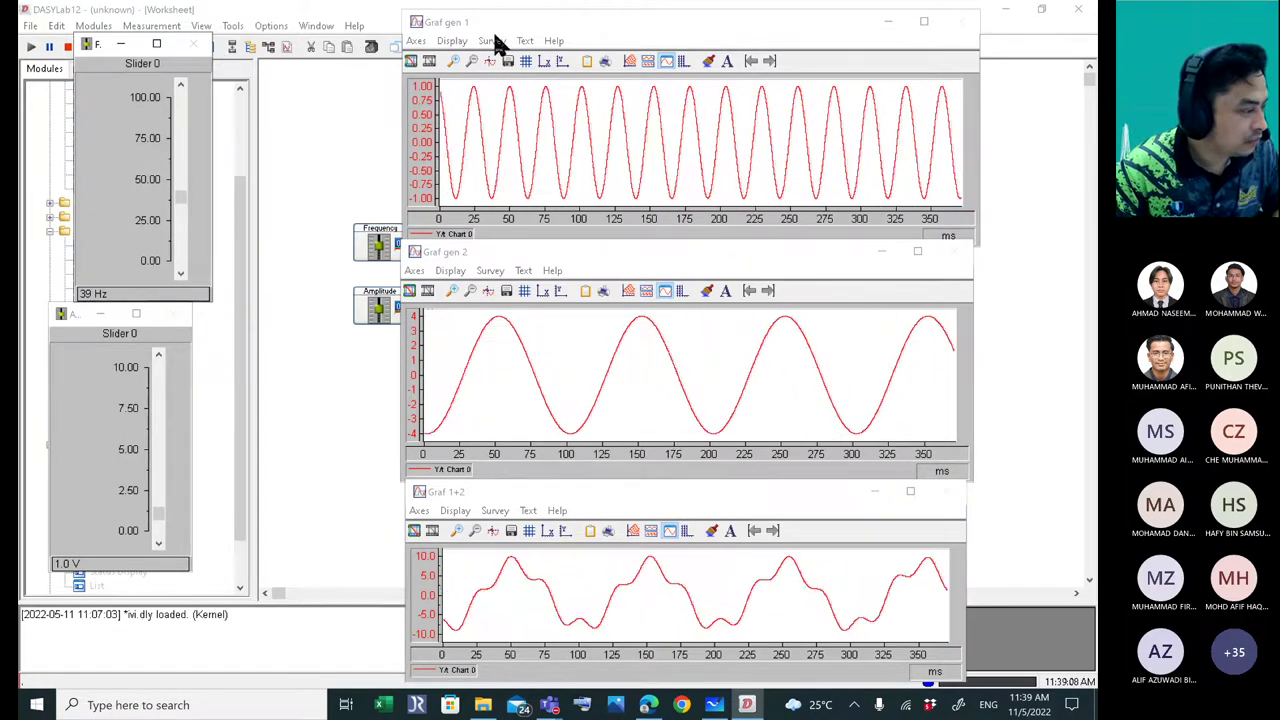
# - Move the Graf gen 1 window clear of the run controls, hide the display windows and stop the measurement
pyautogui.moveTo(538, 26); pyautogui.dragTo(608, 60)
pyautogui.click(434, 45)
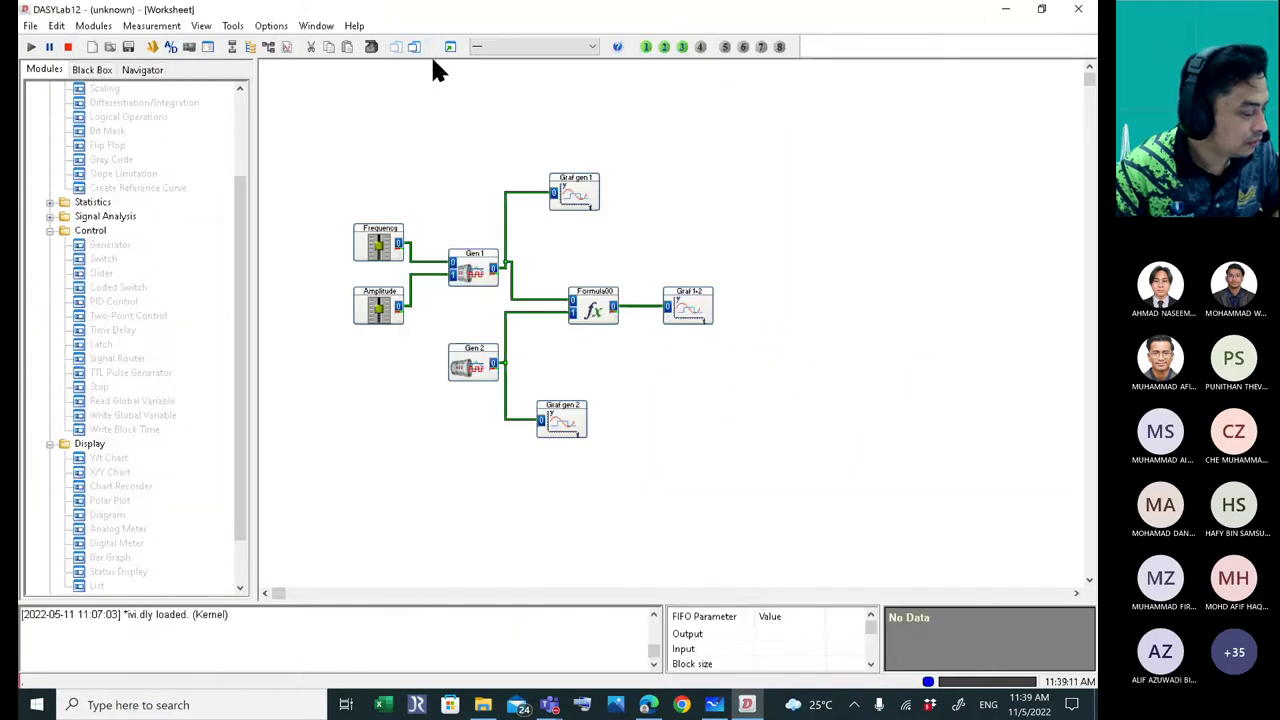
pyautogui.click(64, 48)
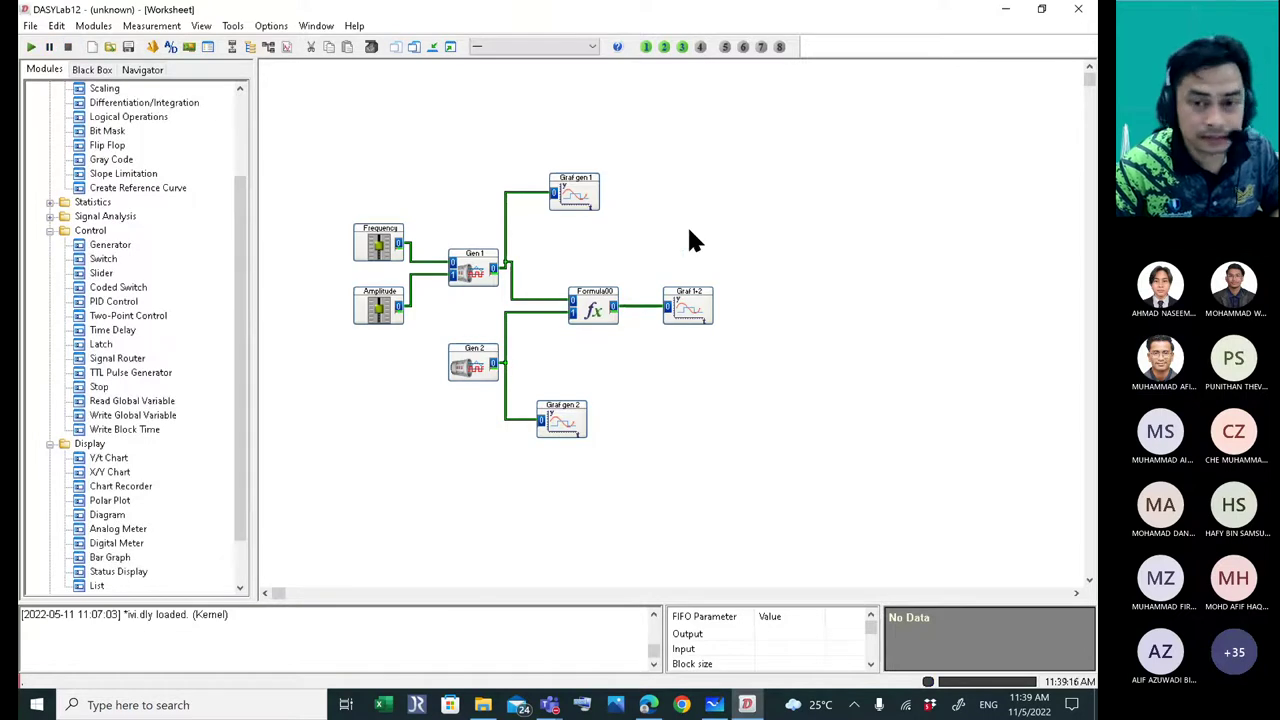
# - Try to move all the worksheet's modules together up and to the left
pyautogui.moveTo(338, 137); pyautogui.dragTo(785, 498)
pyautogui.moveTo(378, 236); pyautogui.dragTo(322, 135)
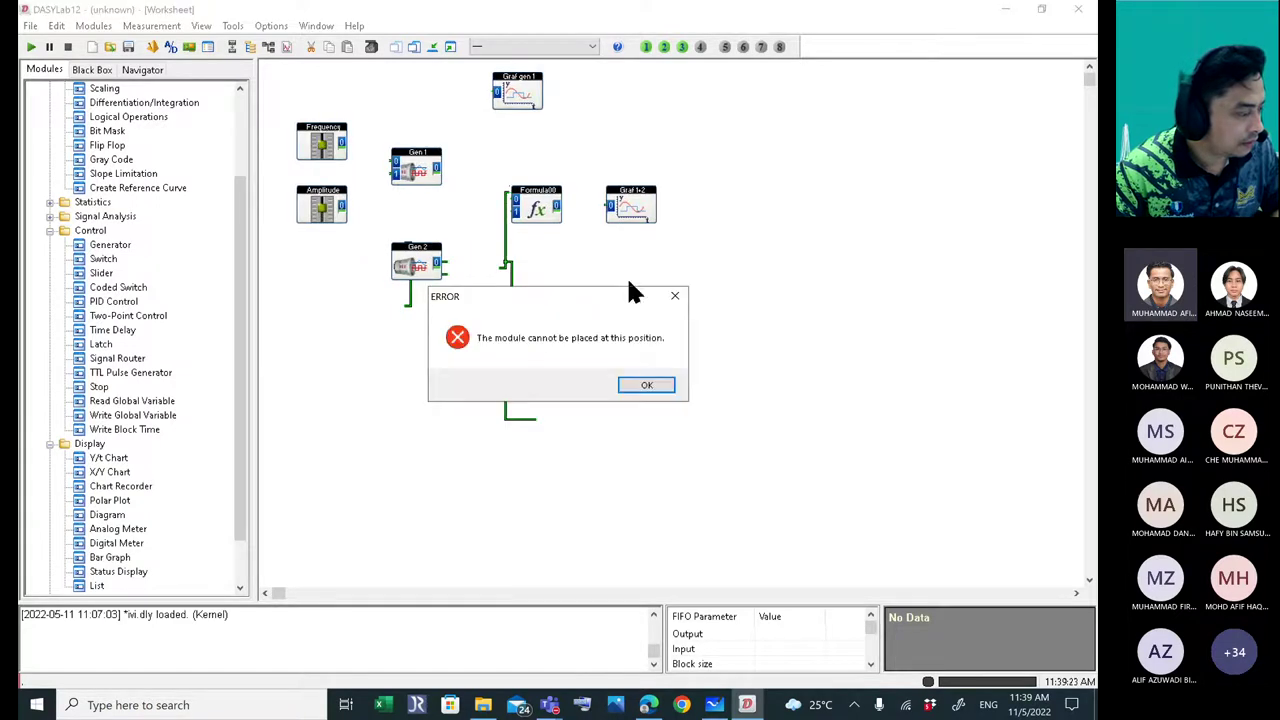
pyautogui.click(646, 384)
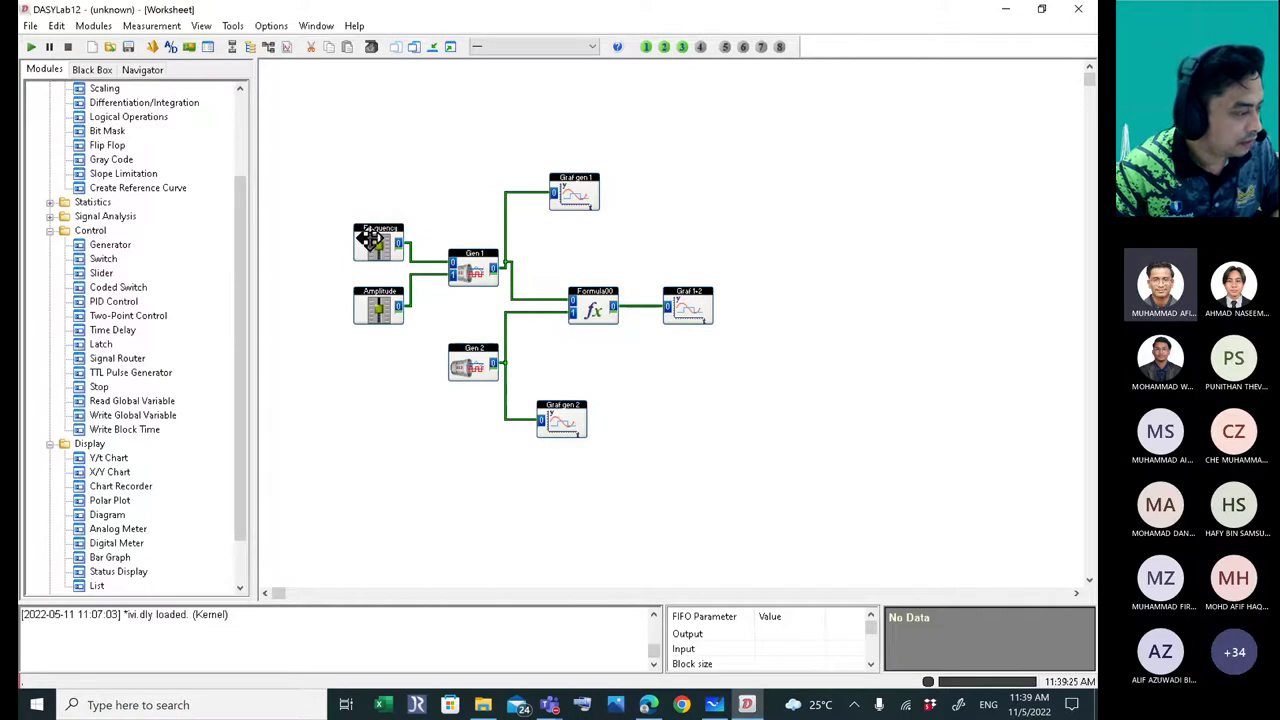
pyautogui.moveTo(370, 238); pyautogui.dragTo(306, 141)
pyautogui.click(646, 386)
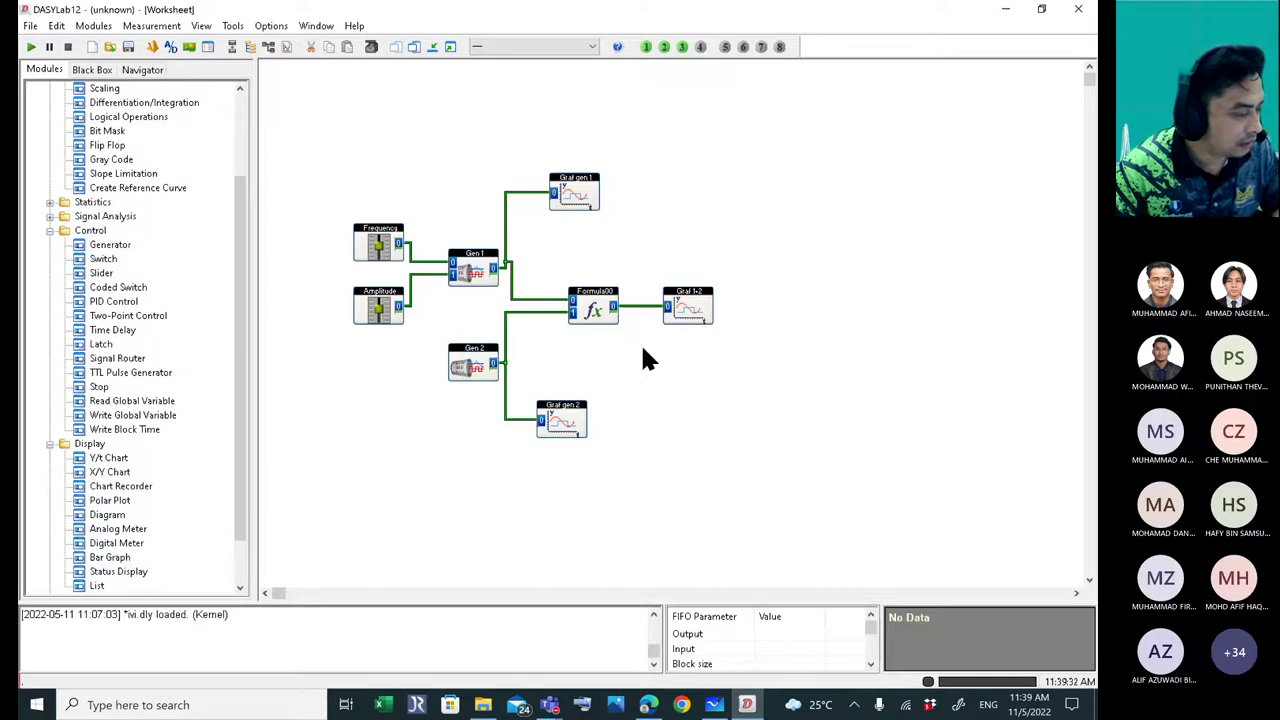
# - Show the chart and slider windows, run the measurement again to view the combined signal, and hide the windows
pyautogui.click(450, 47)
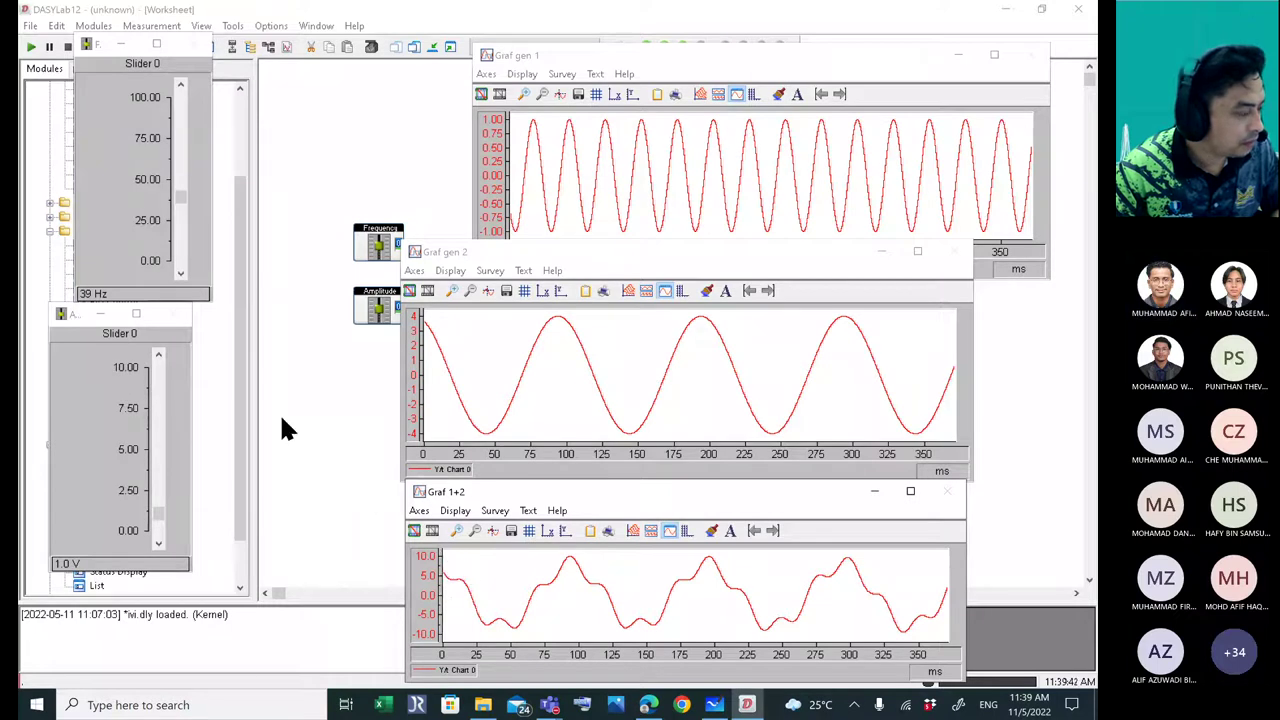
pyautogui.click(31, 47)
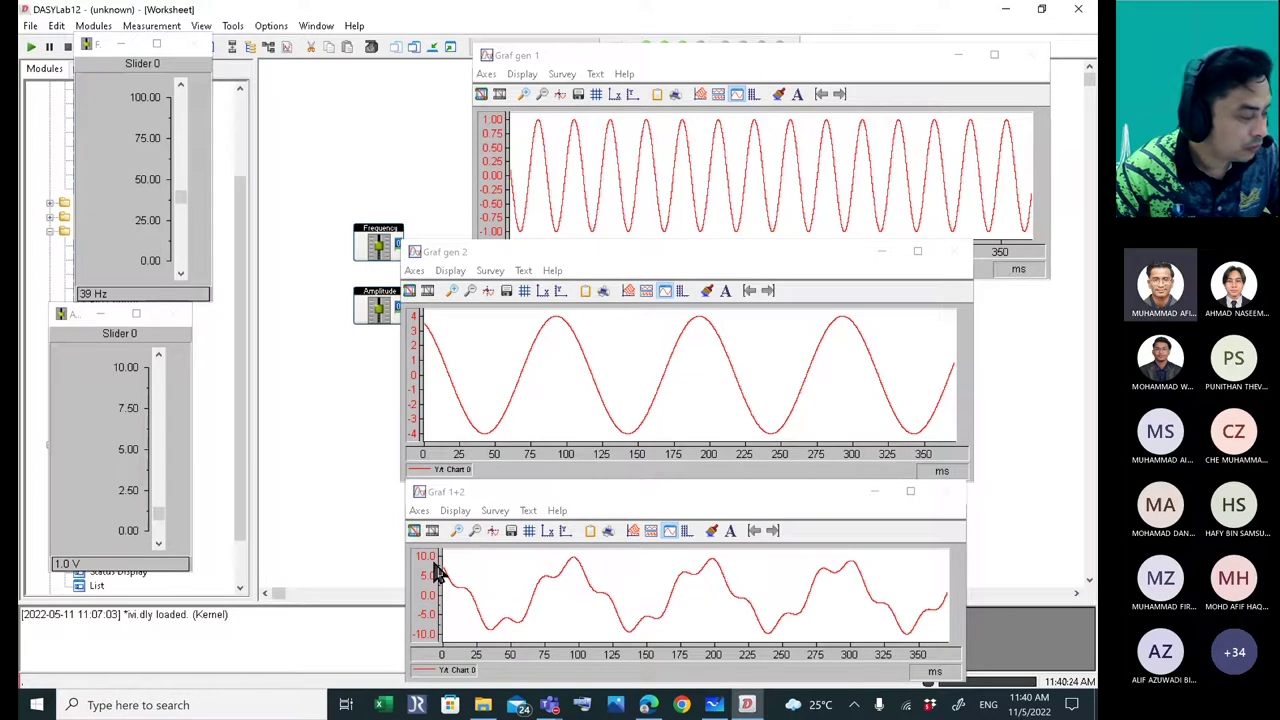
pyautogui.click(433, 46)
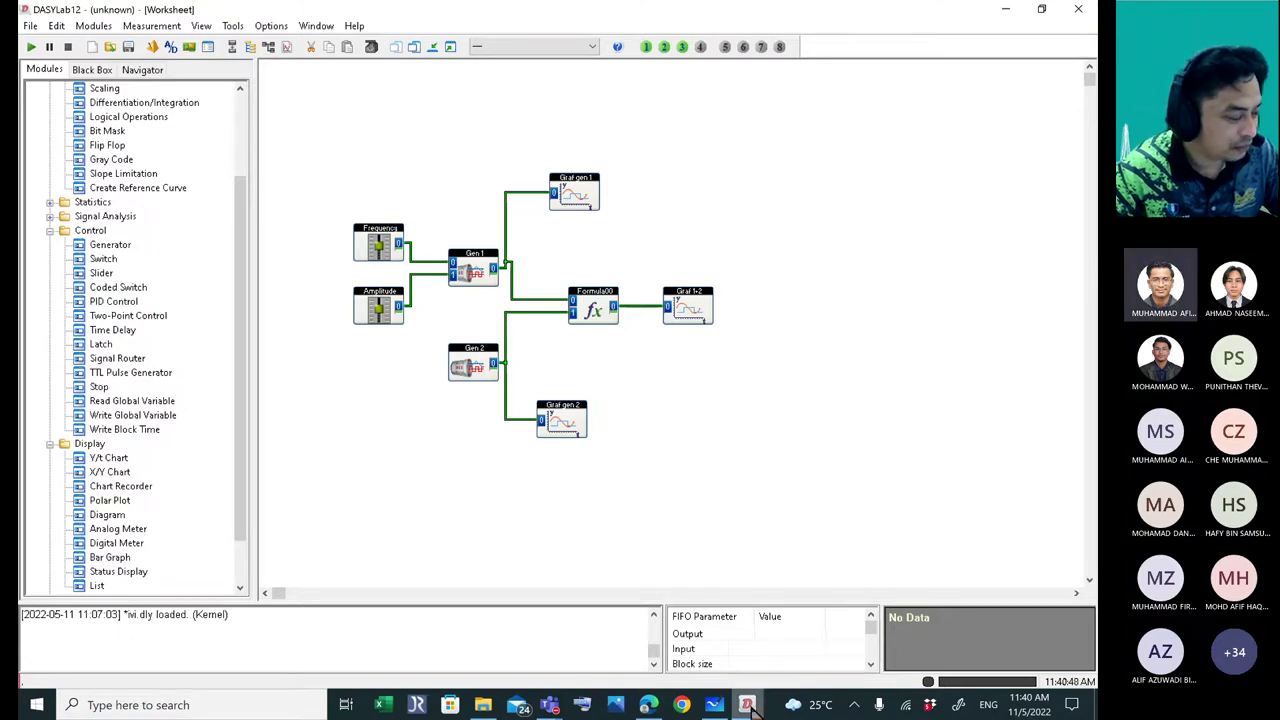
# - Switch to BTD2142_LabSheet 2.pdf in Edge to check the Methodology item on statistical values, and return to DASYLab
pyautogui.moveTo(750, 705)
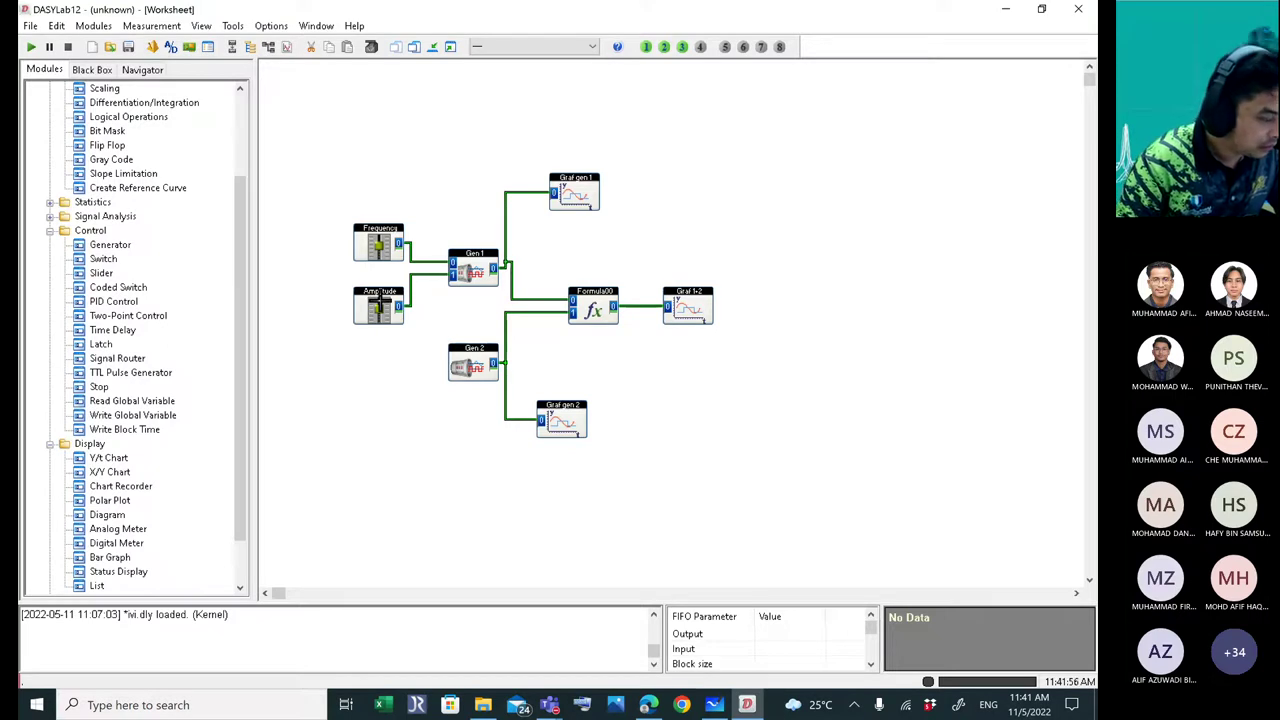
pyautogui.moveTo(636, 695)
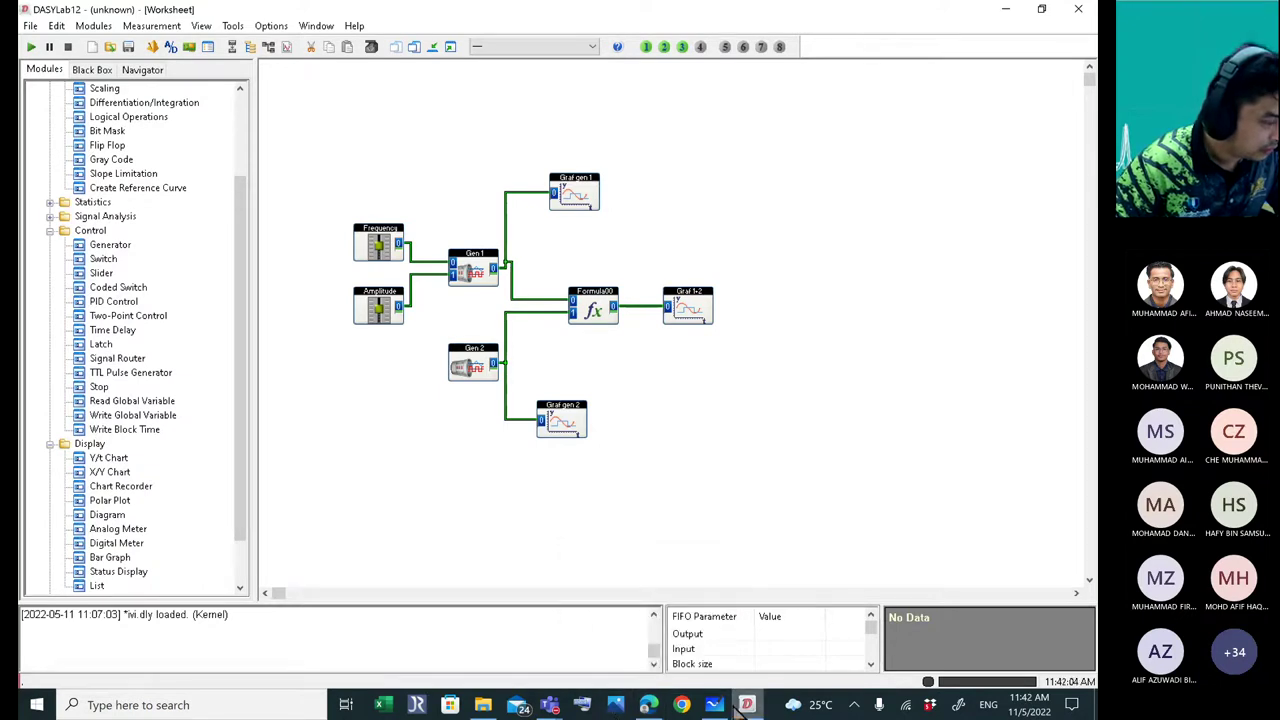
pyautogui.click(650, 705)
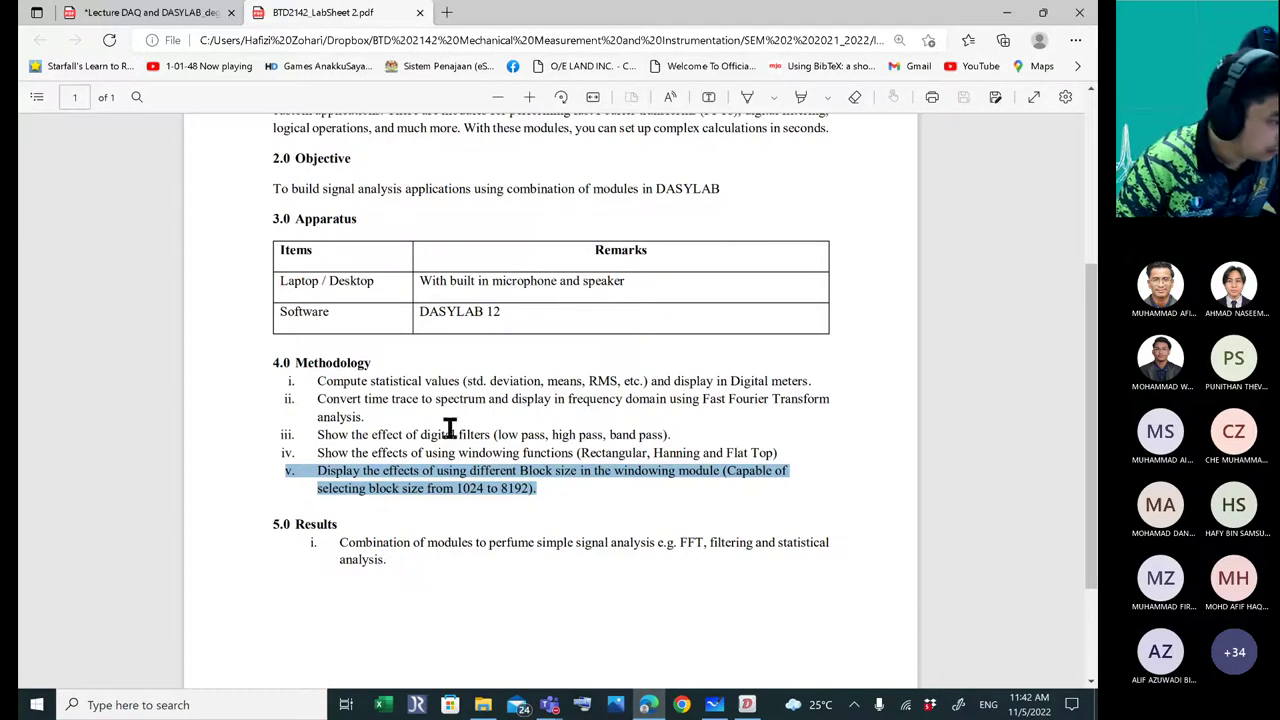
pyautogui.click(414, 381)
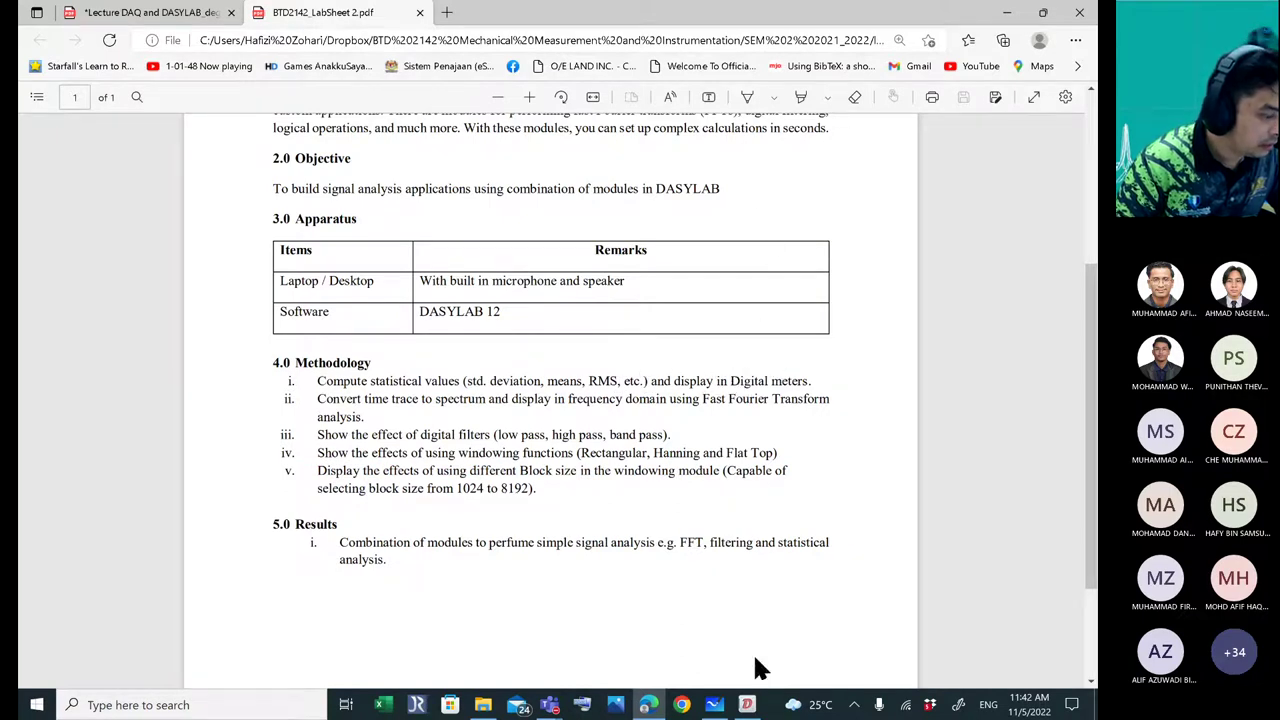
pyautogui.click(746, 705)
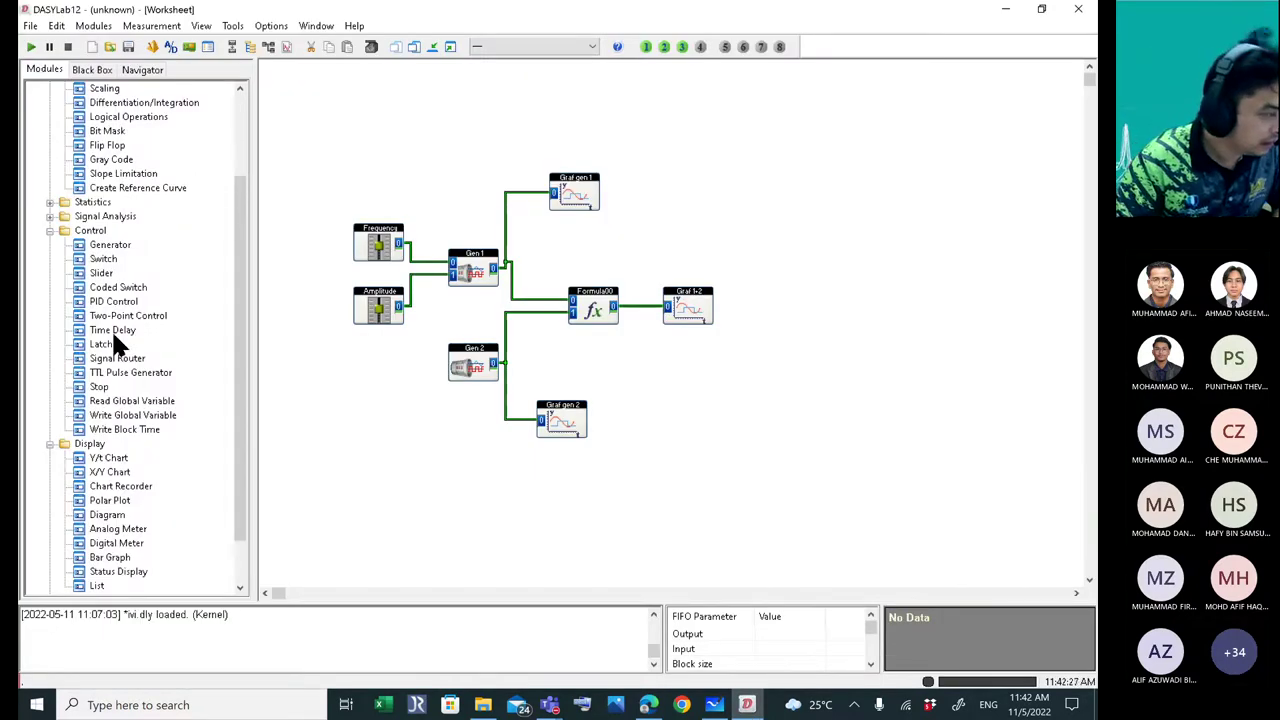
# - Collapse the Control and Mathematics module groups and place a Digital Meter module on the far side of Graf 1+2
pyautogui.click(49, 230)
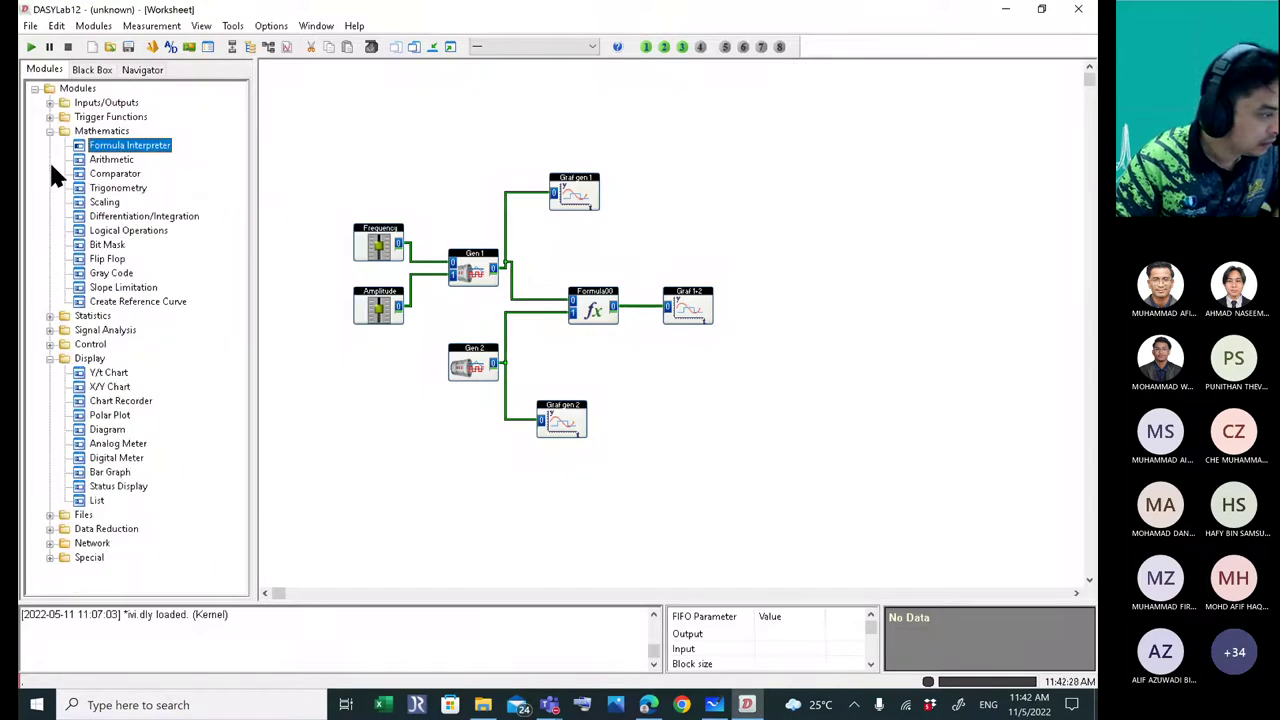
pyautogui.click(49, 131)
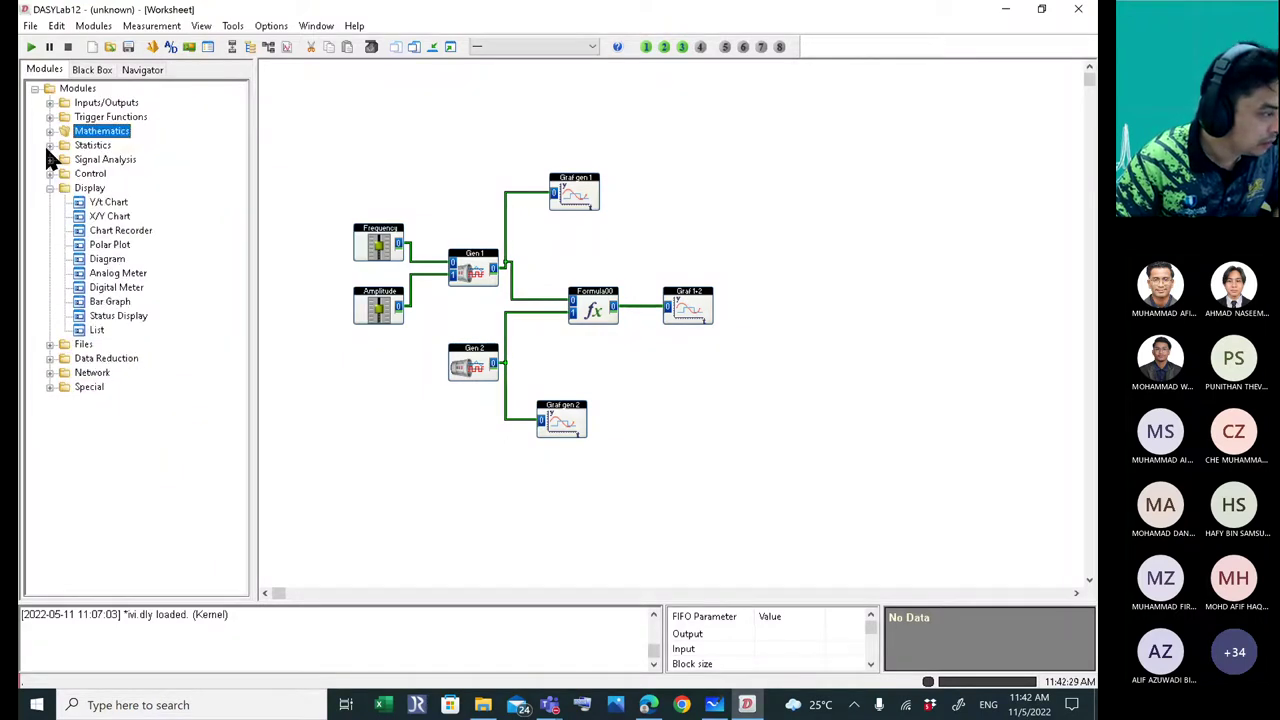
pyautogui.click(49, 188)
pyautogui.click(49, 188)
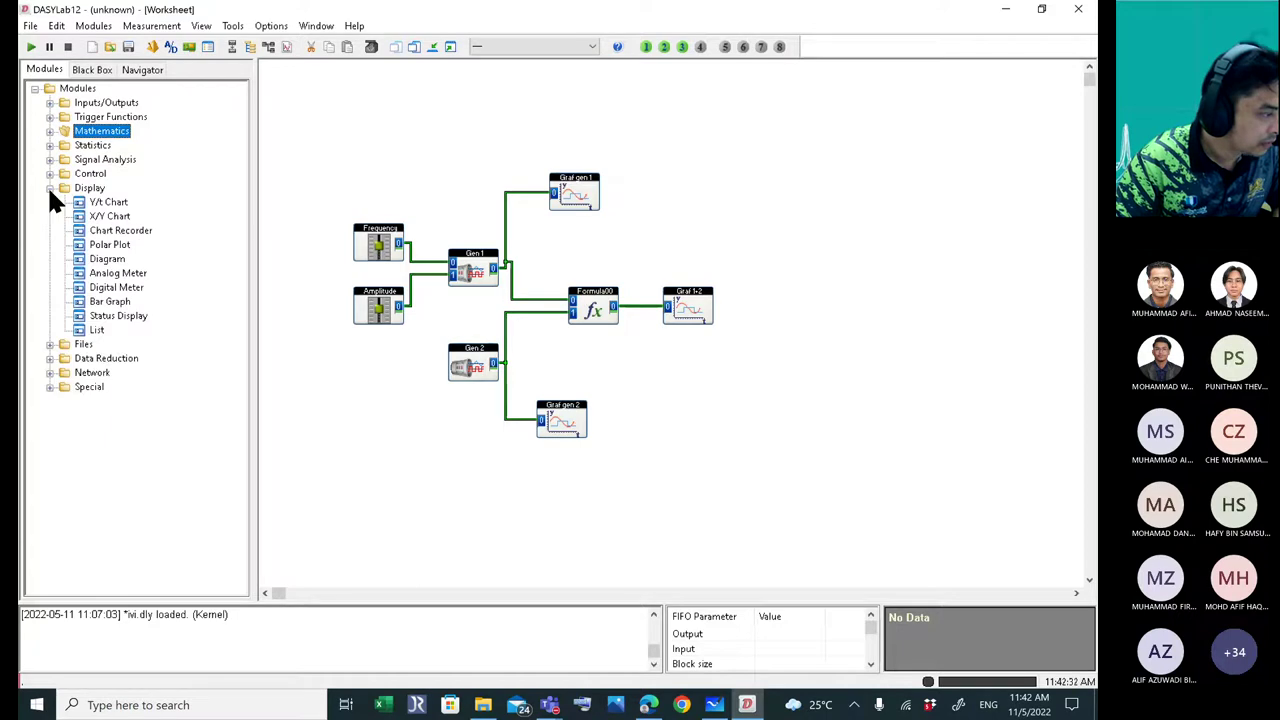
pyautogui.click(88, 189)
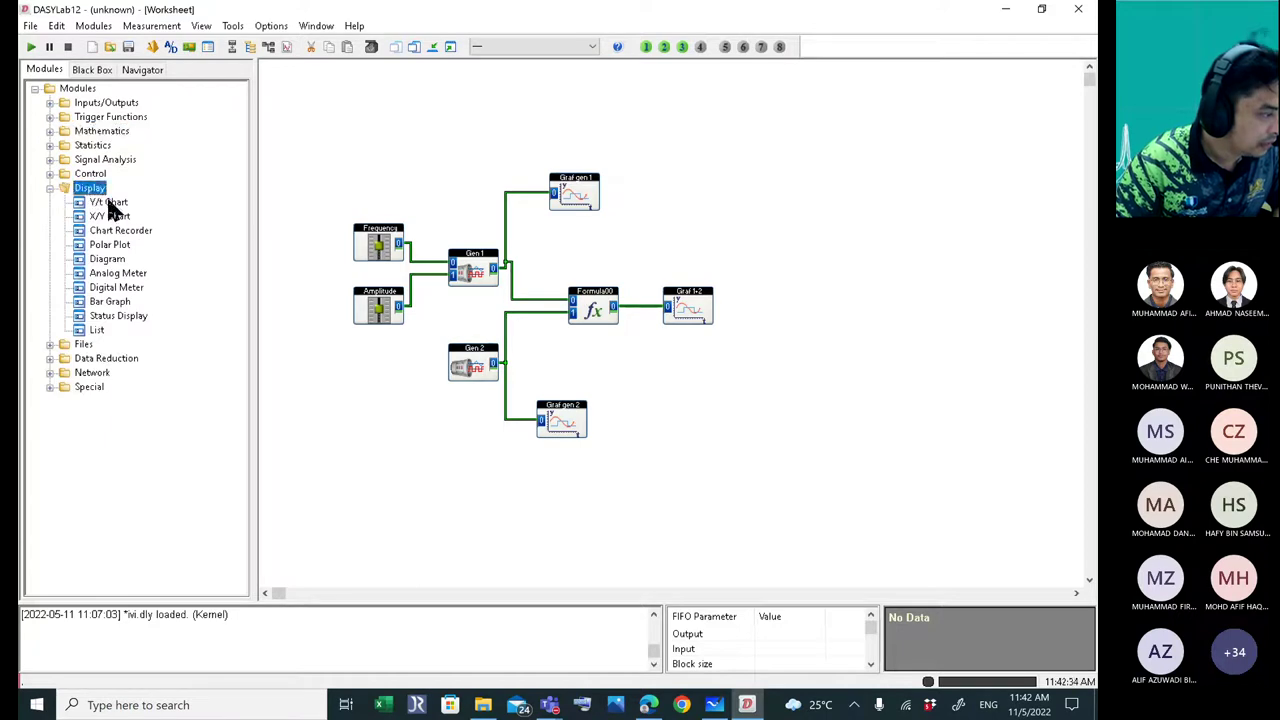
pyautogui.click(108, 289)
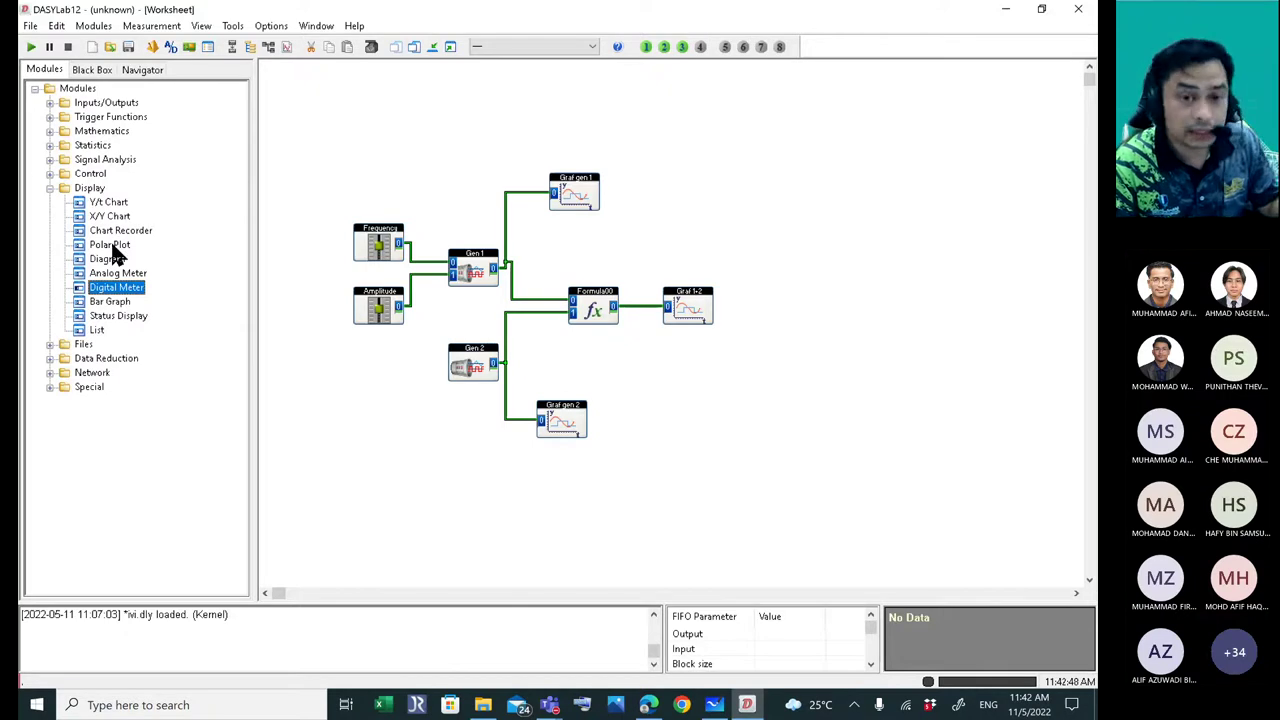
pyautogui.moveTo(115, 289); pyautogui.dragTo(729, 192)
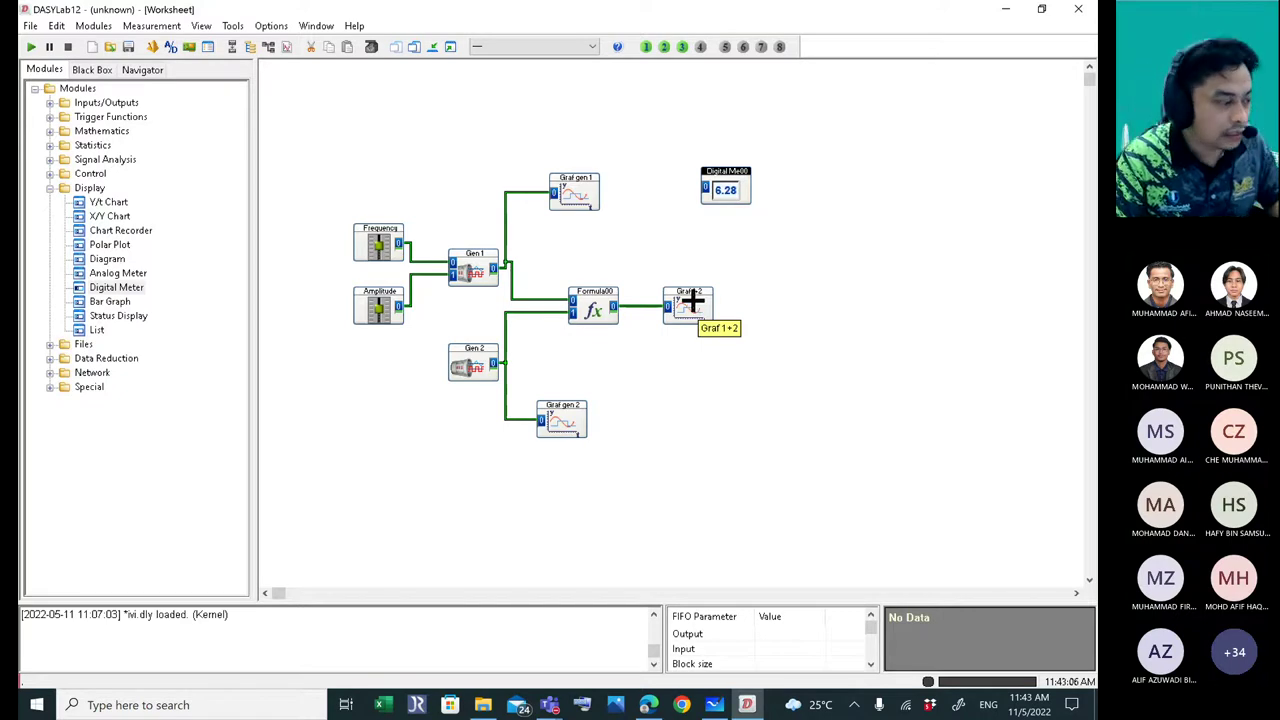
pyautogui.moveTo(725, 186); pyautogui.dragTo(770, 310)
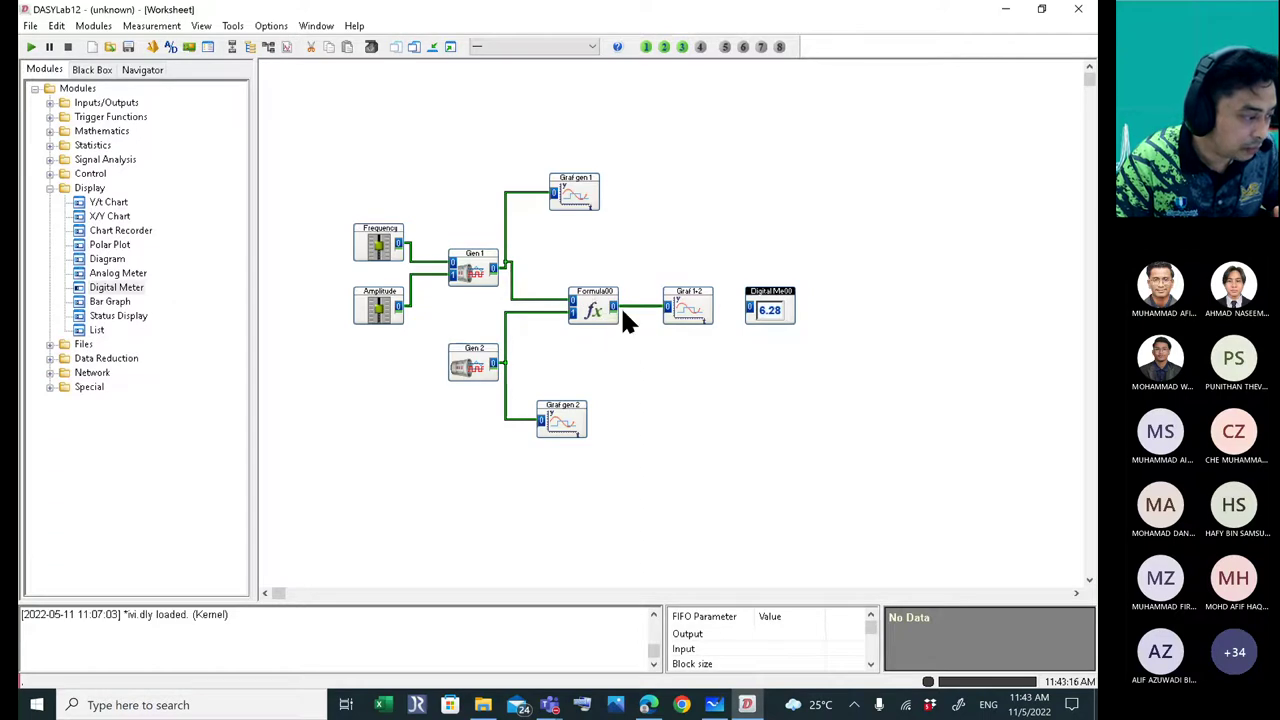
# - Try wiring Formula00's output directly to the Digital Meter, and select that wire for removal
pyautogui.moveTo(617, 300); pyautogui.dragTo(749, 309)
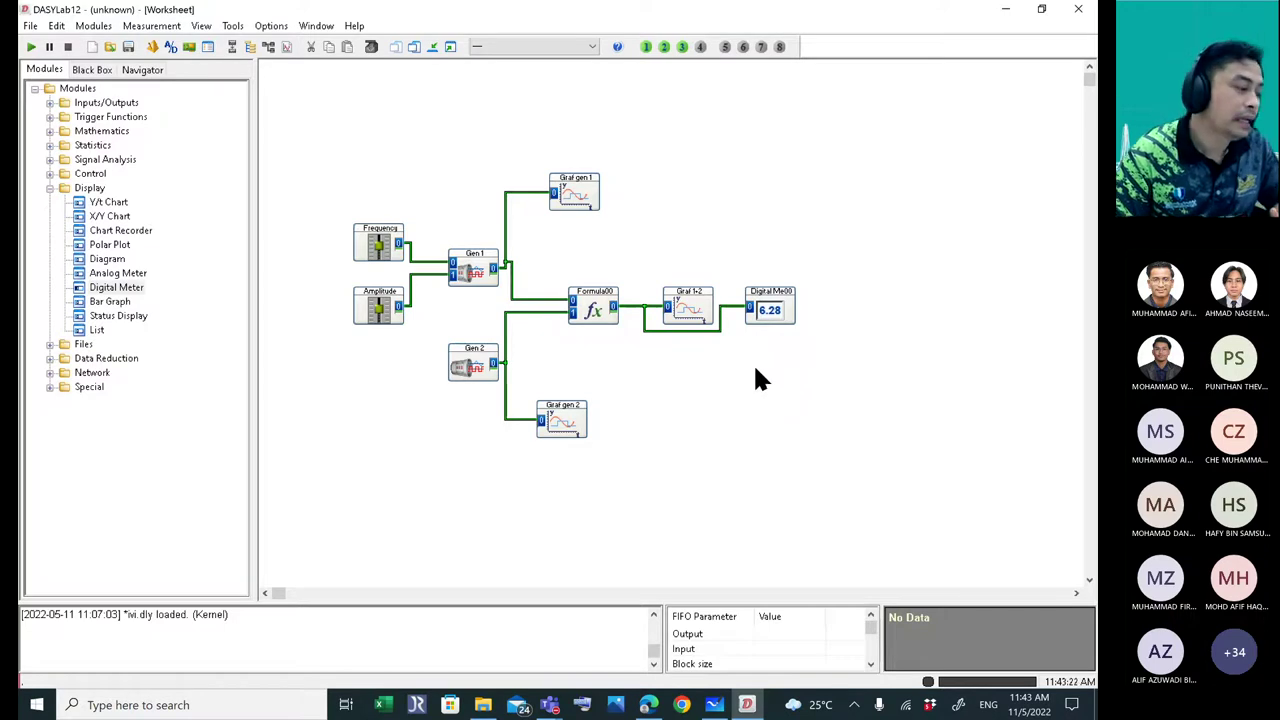
pyautogui.click(699, 331)
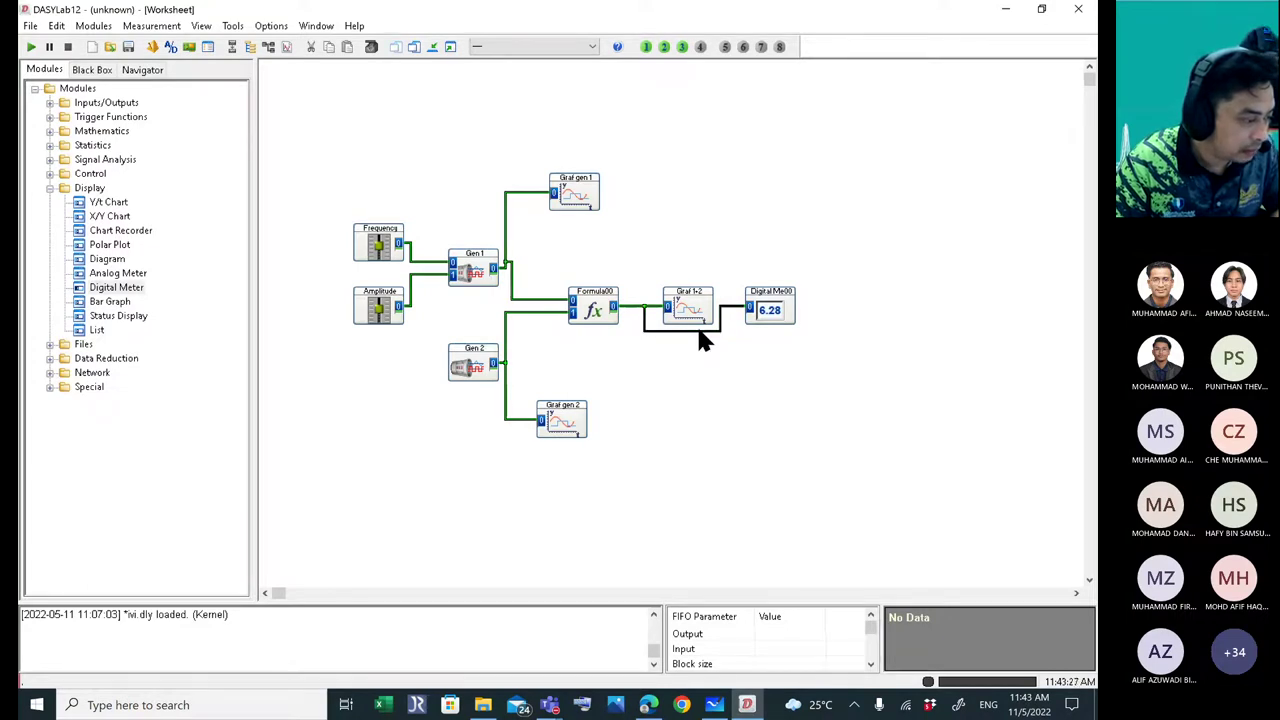
# - Enable Copy inputs for the Graf 1+2 chart and wire its output to the Digital Meter
pyautogui.doubleClick(695, 313)
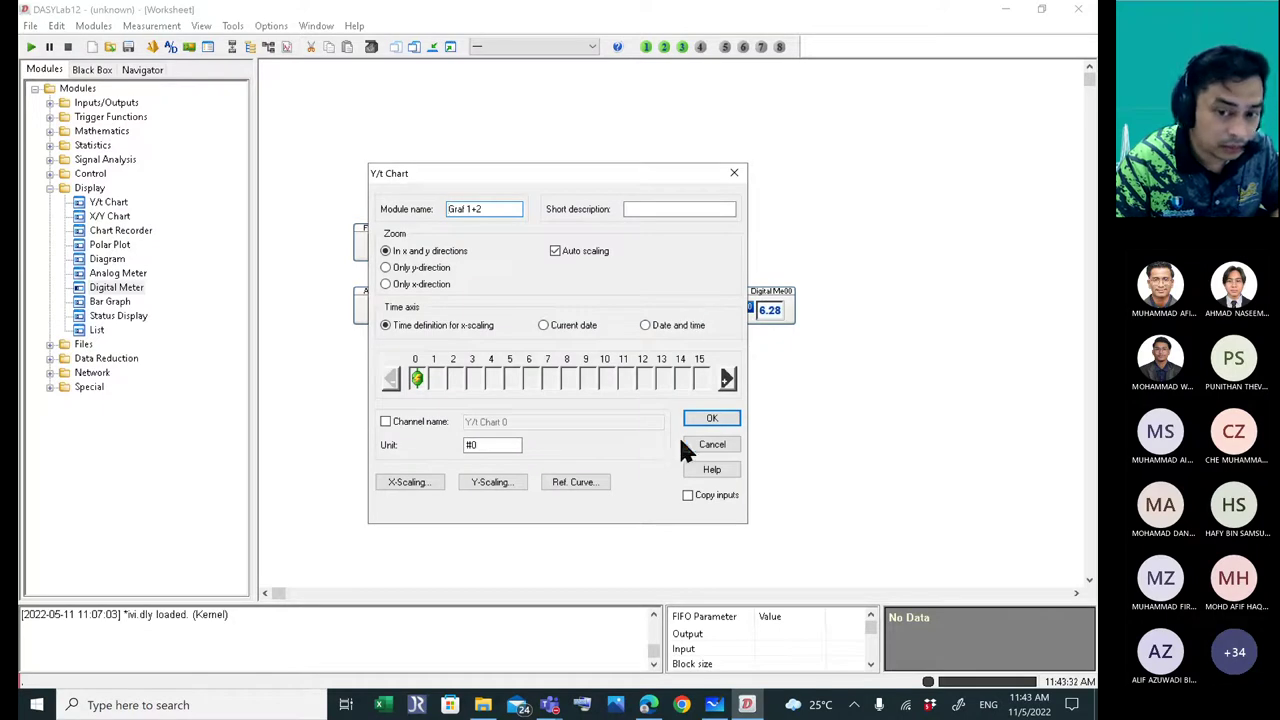
pyautogui.click(688, 496)
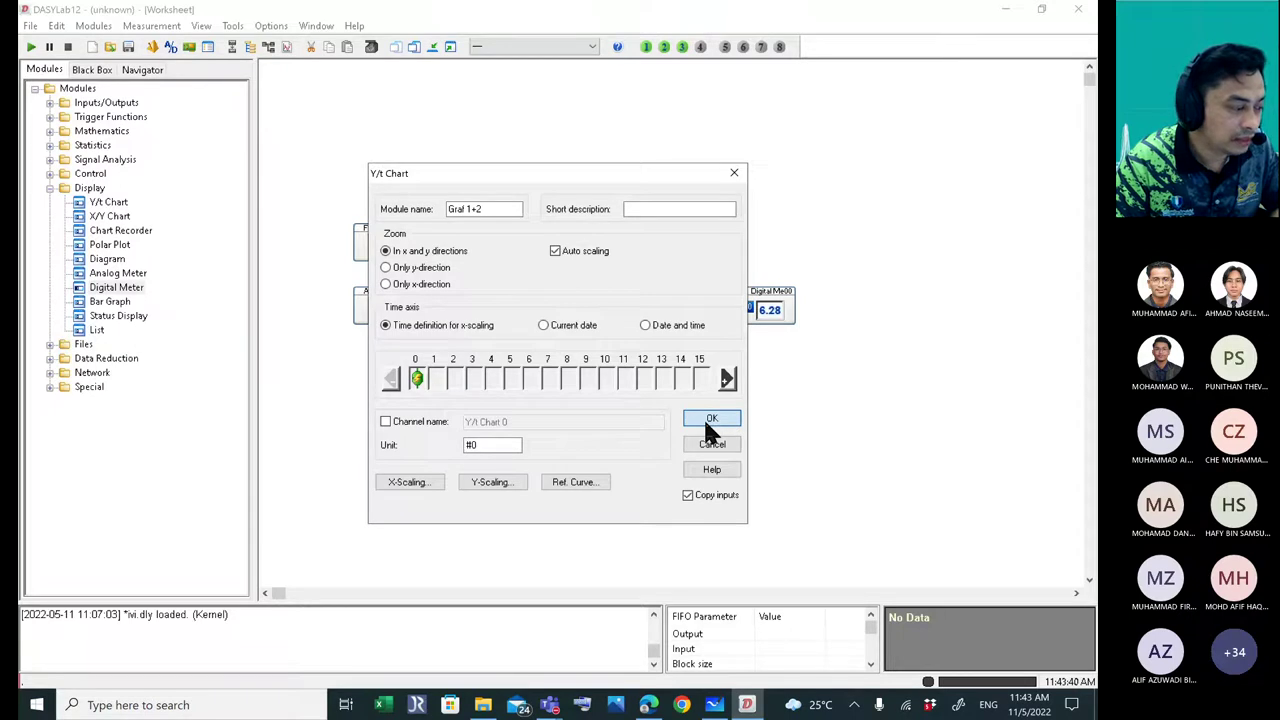
pyautogui.click(705, 423)
pyautogui.click(707, 306)
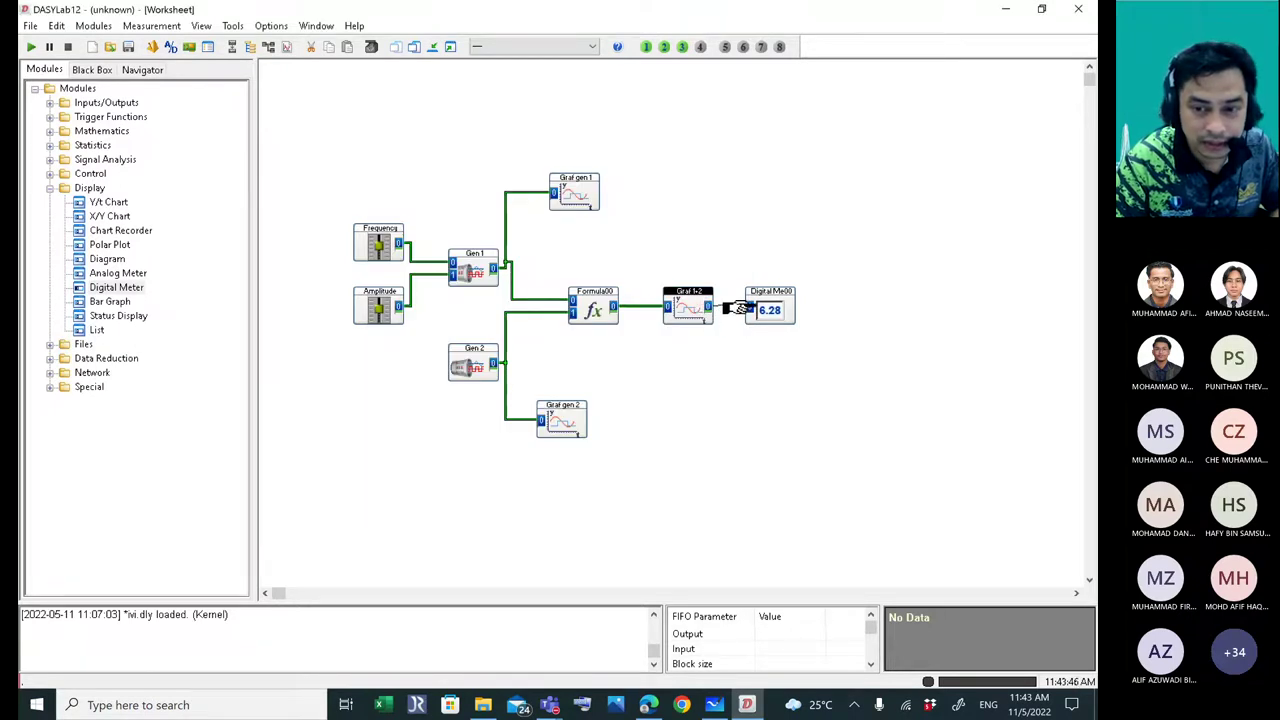
pyautogui.click(747, 312)
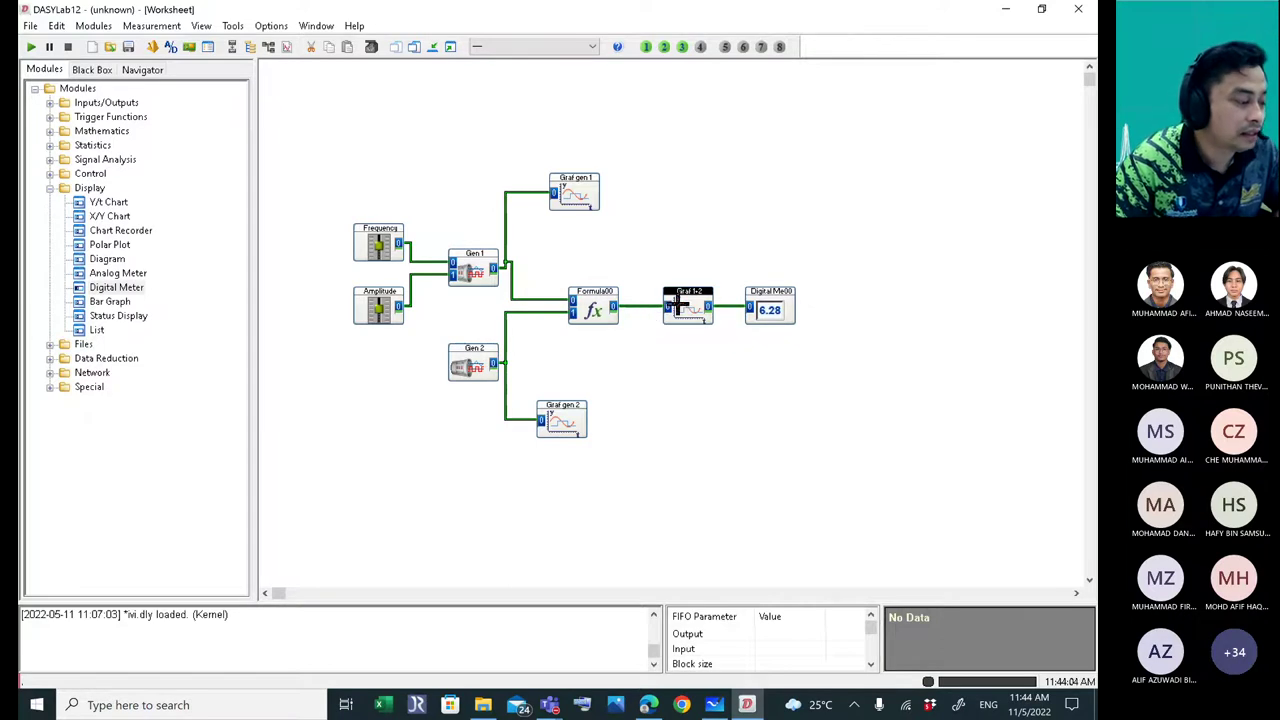
# - Configure the Digital Meter to evaluate the Maximum value with 2 decimals
pyautogui.doubleClick(772, 315)
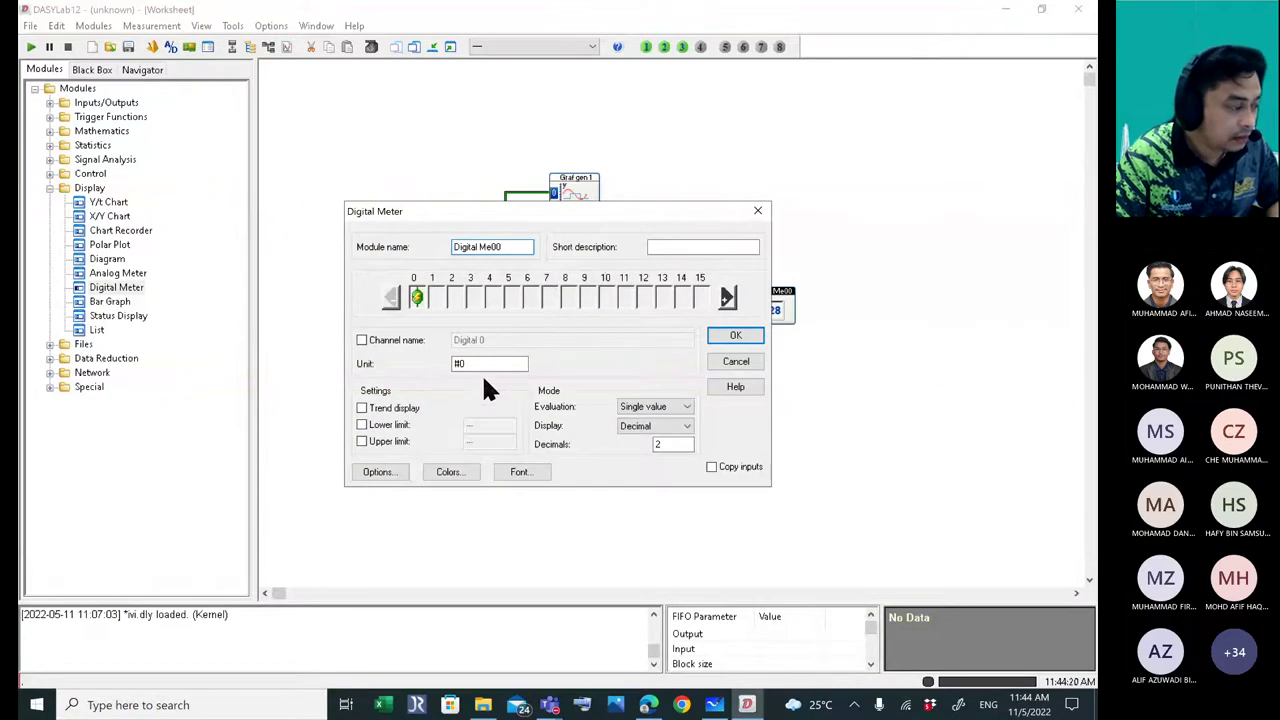
pyautogui.click(668, 408)
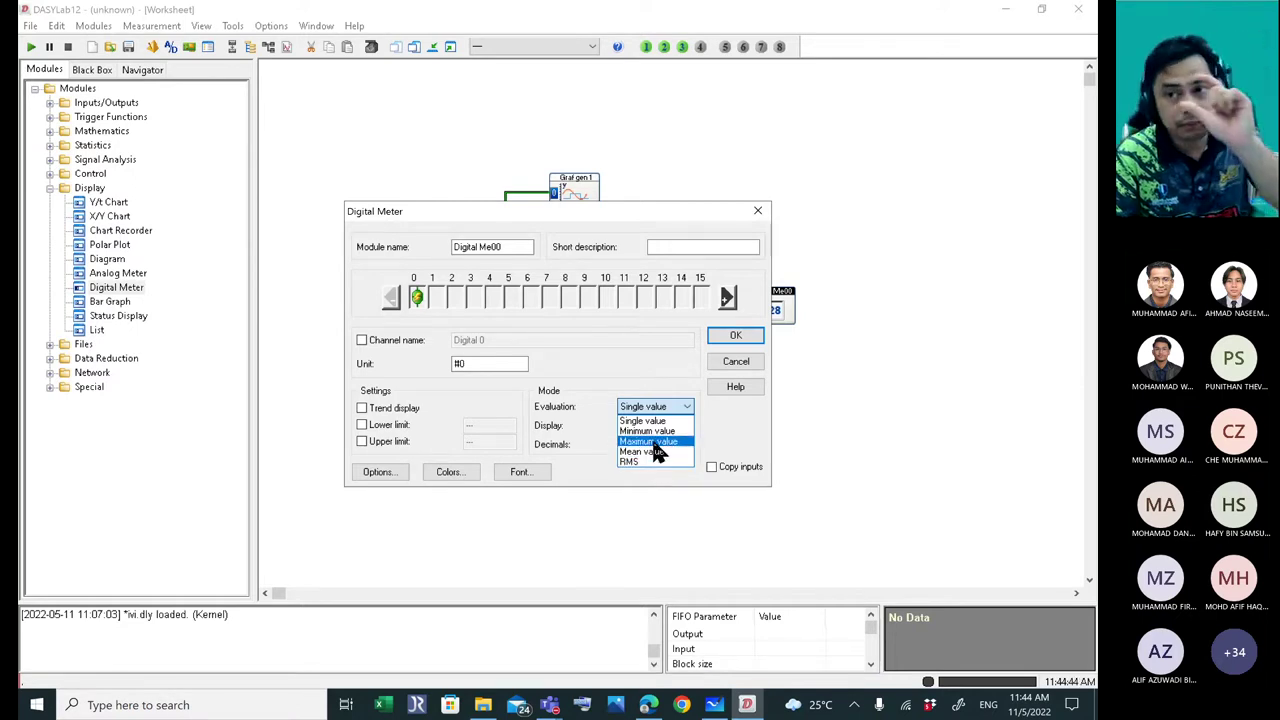
pyautogui.click(654, 443)
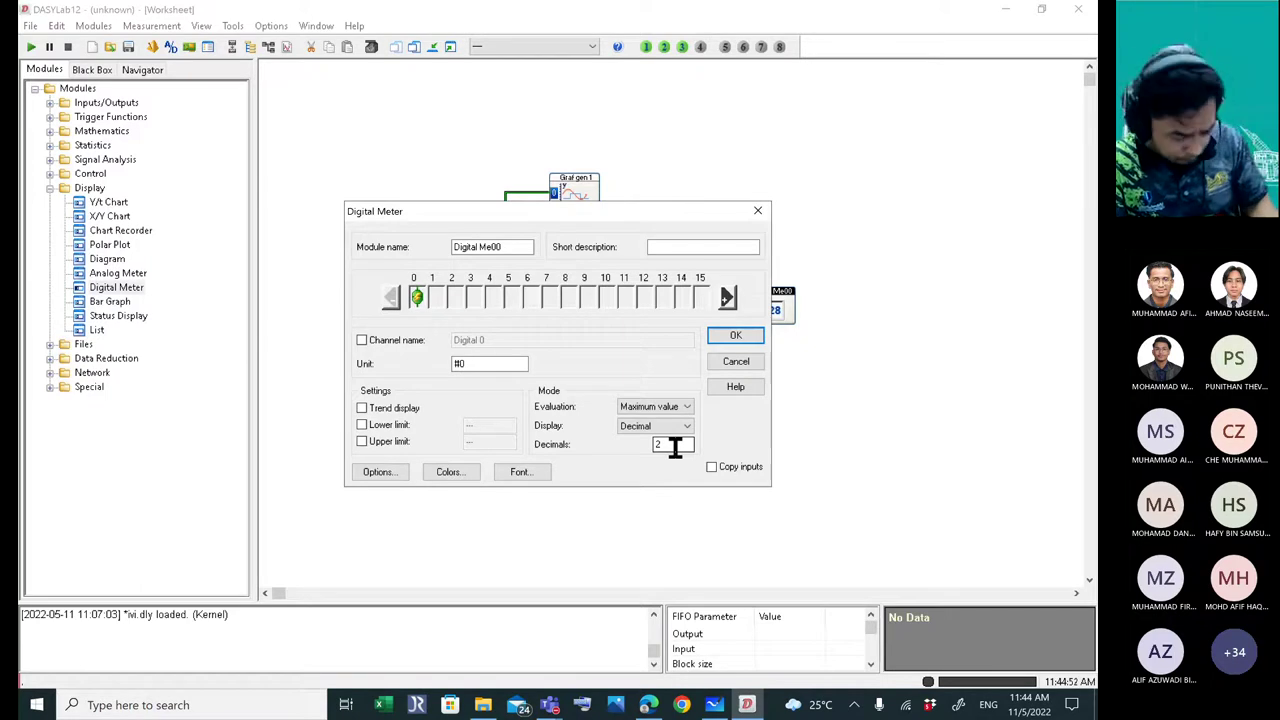
pyautogui.doubleClick(675, 445)
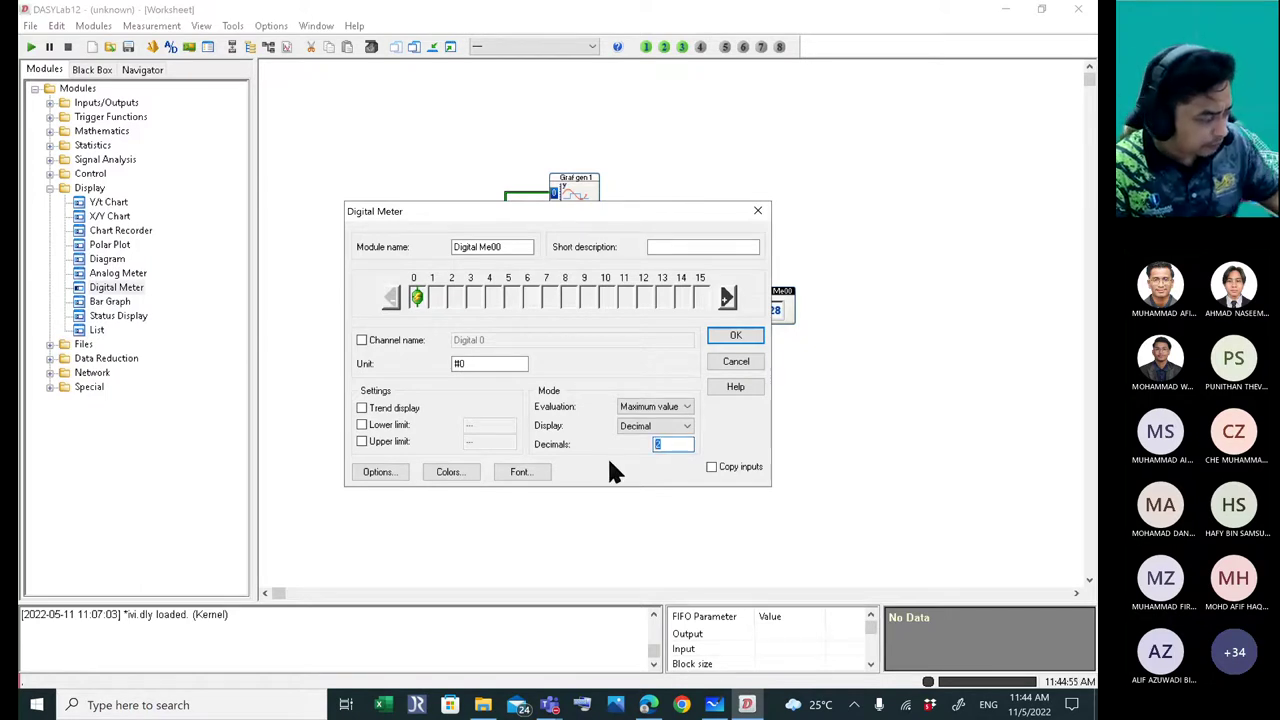
pyautogui.write('4')
pyautogui.moveTo(690, 445); pyautogui.dragTo(590, 447)
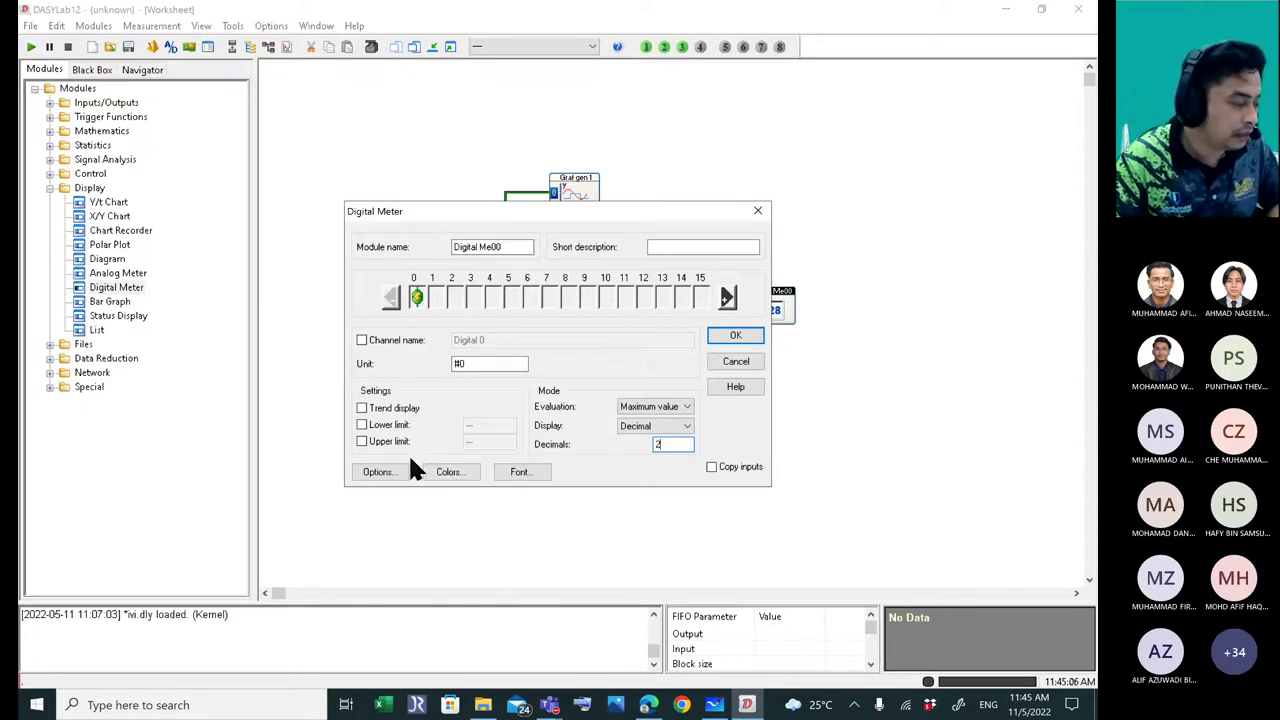
pyautogui.click(733, 338)
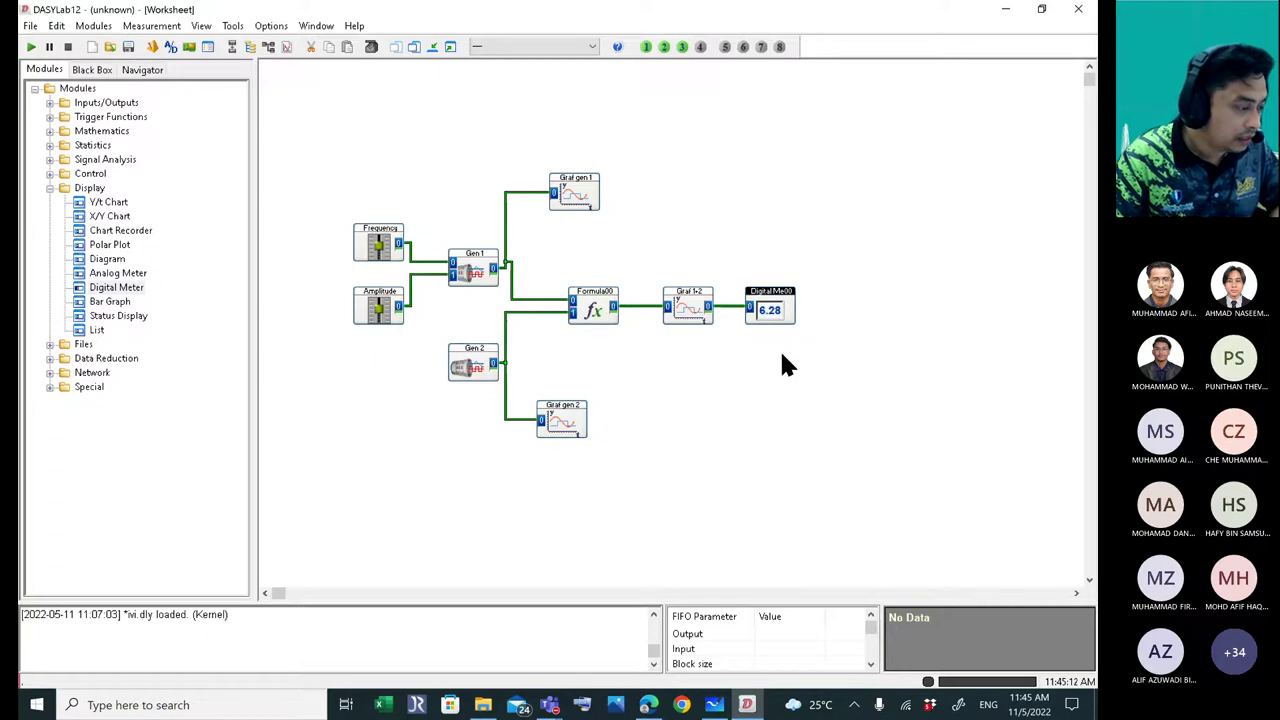
# - Show the display windows, place the Digital Meter window over the end of the Graf 1+2 chart, and start the measurement
pyautogui.click(450, 47)
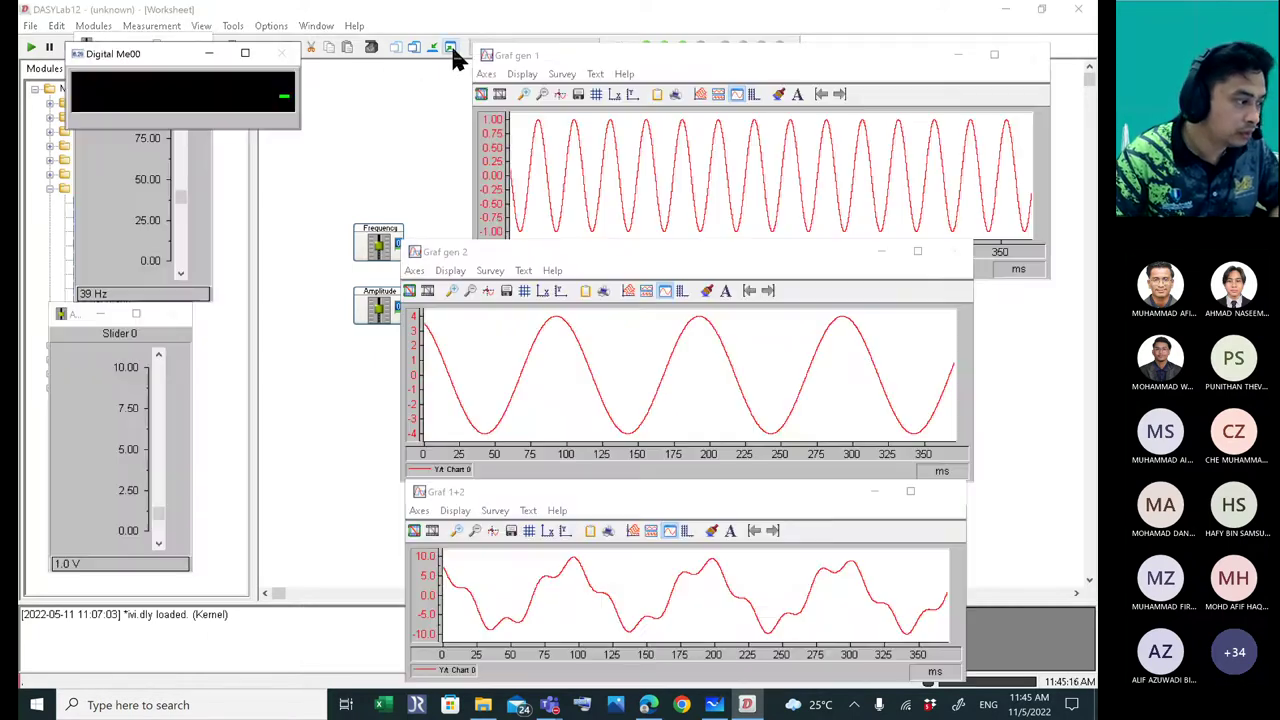
pyautogui.moveTo(157, 52); pyautogui.dragTo(933, 571)
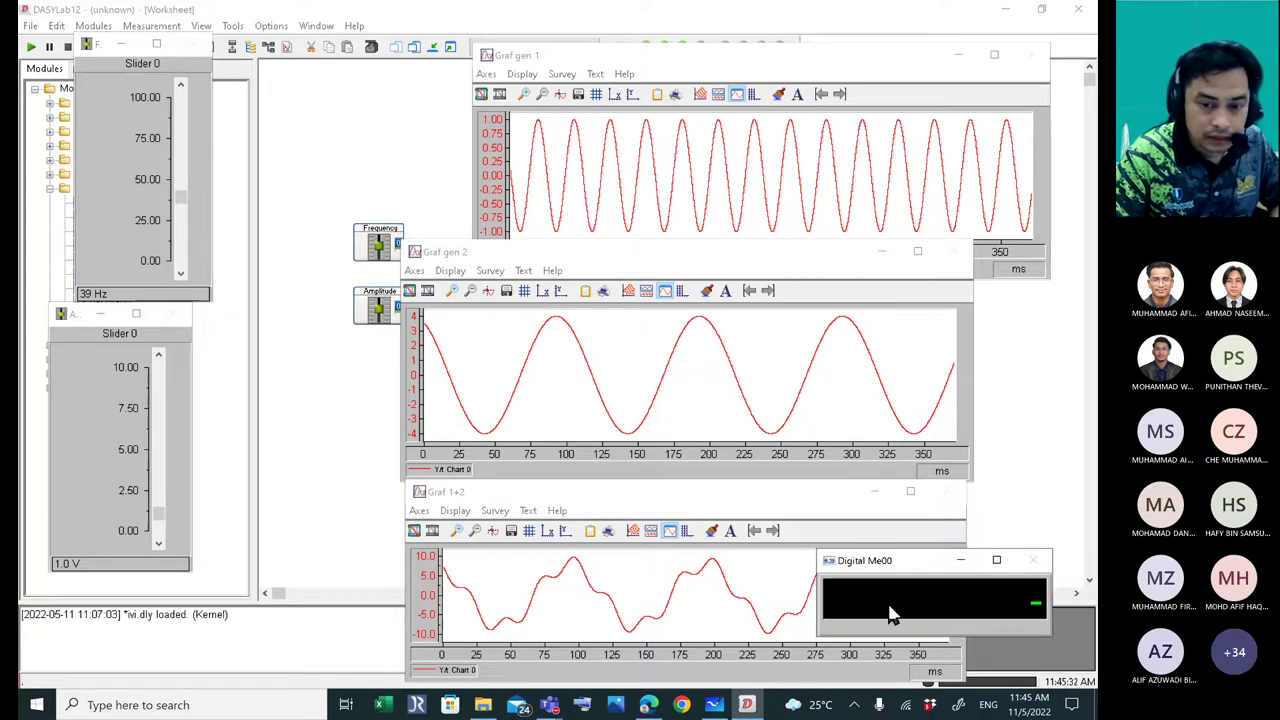
pyautogui.click(31, 46)
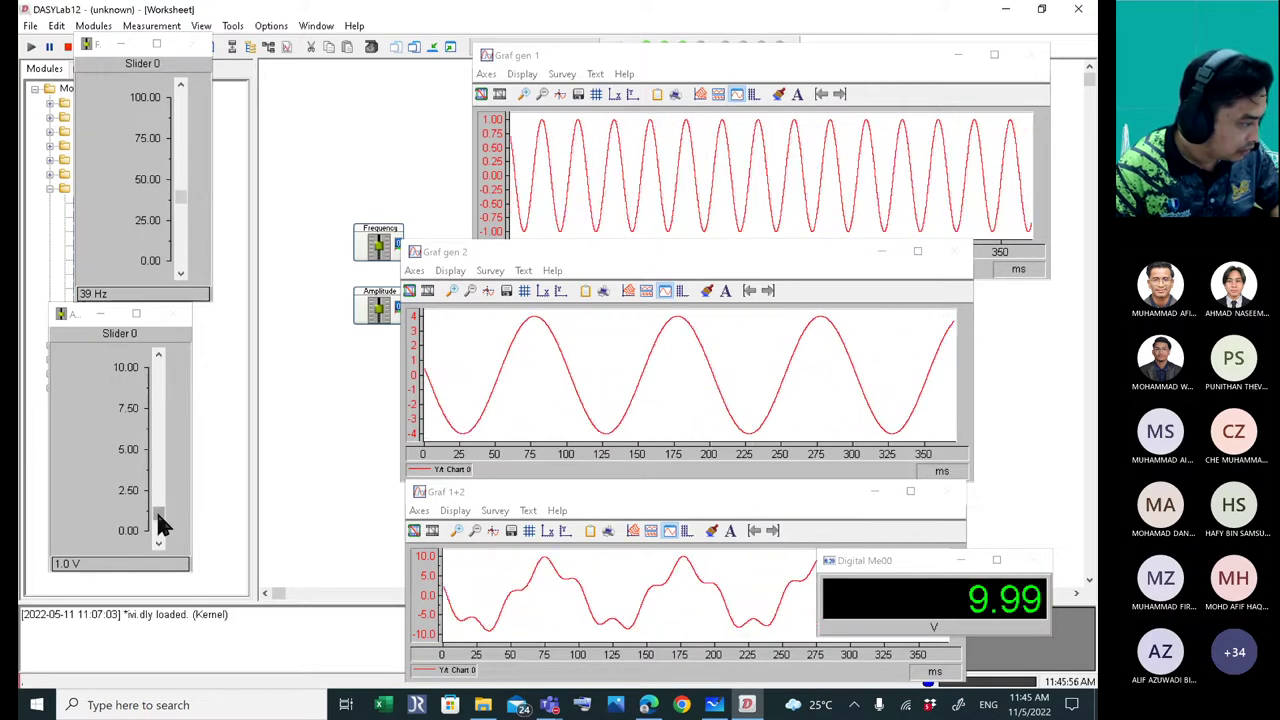
# - Raise the Amplitude slider to 5.2 V, reposition the Graf gen 1 window above Graf gen 2, and stop the measurement
pyautogui.moveTo(160, 522); pyautogui.dragTo(163, 460)
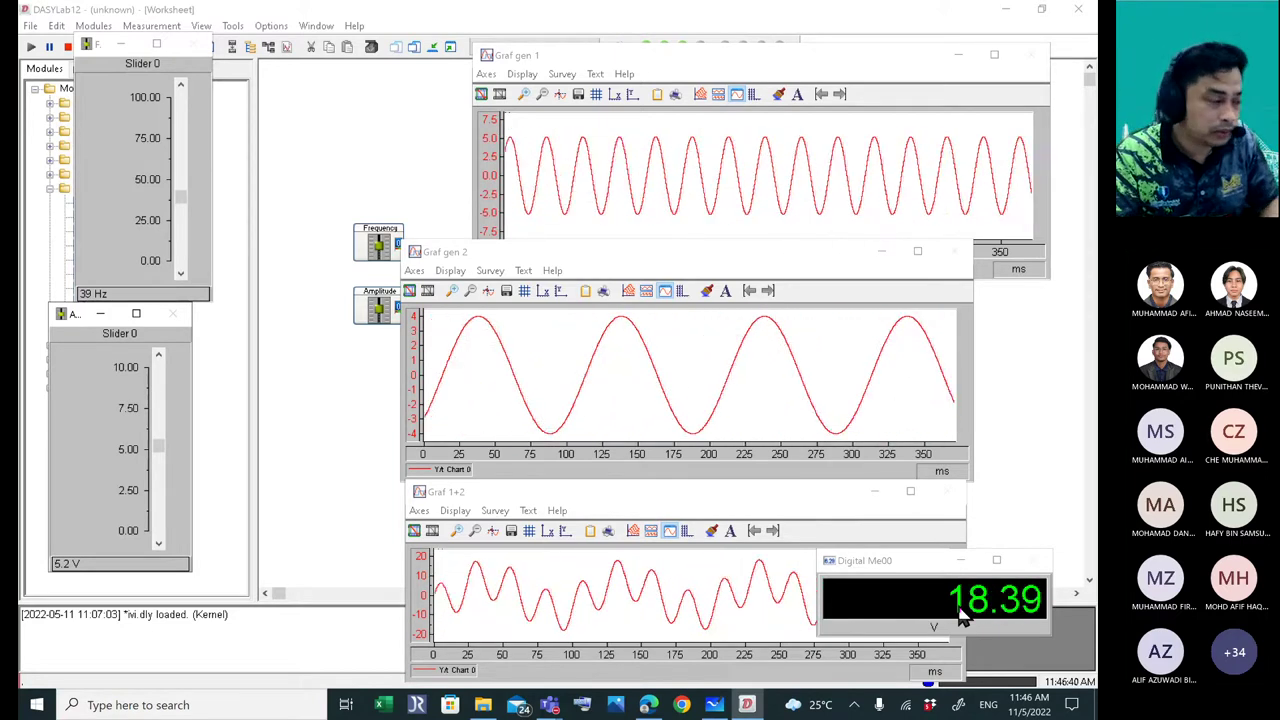
pyautogui.moveTo(648, 56); pyautogui.dragTo(622, 40)
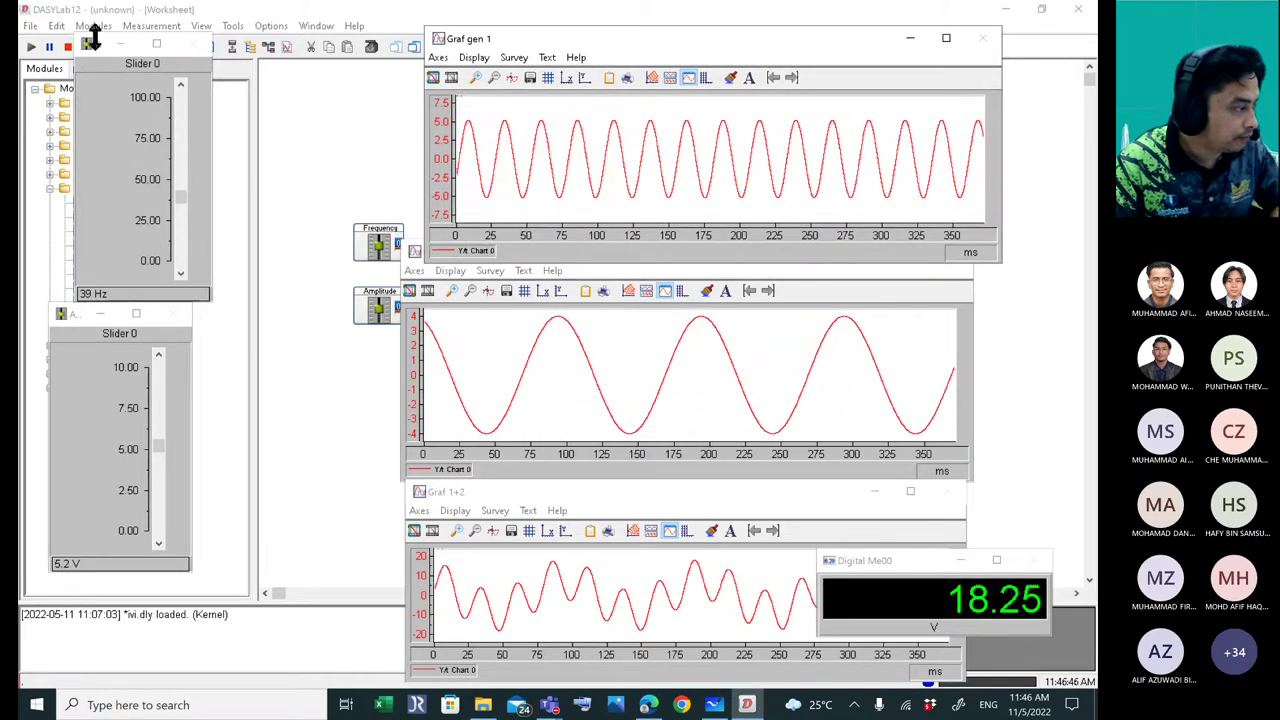
pyautogui.click(66, 48)
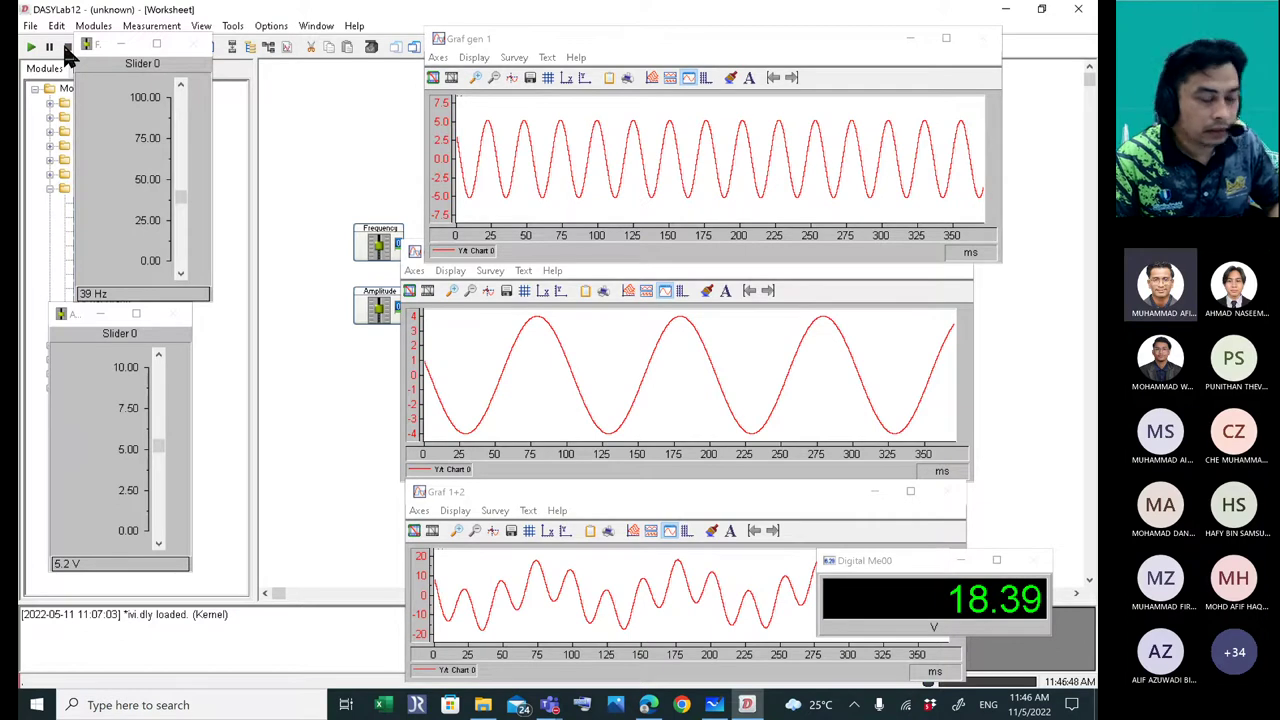
# - Check the methodology in the Lab Sheet 2 PDF in Edge, return to DASYLab and show only the worksheet
pyautogui.click(650, 705)
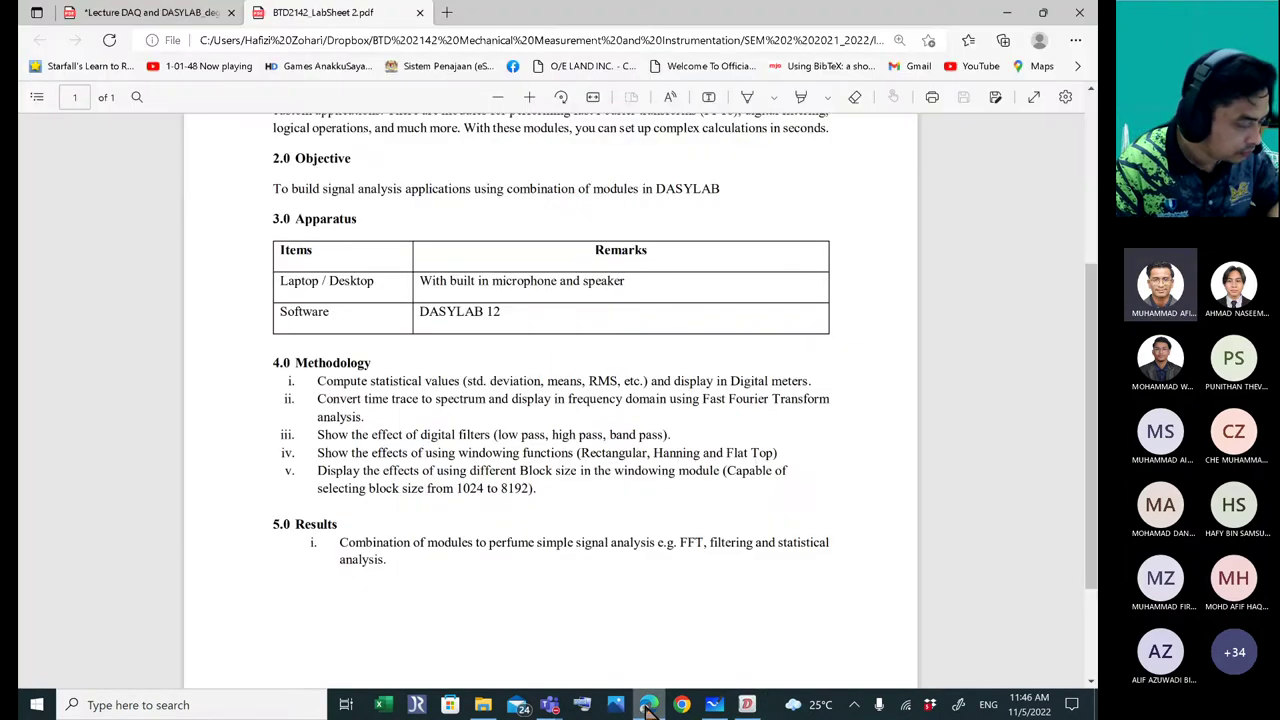
pyautogui.click(748, 706)
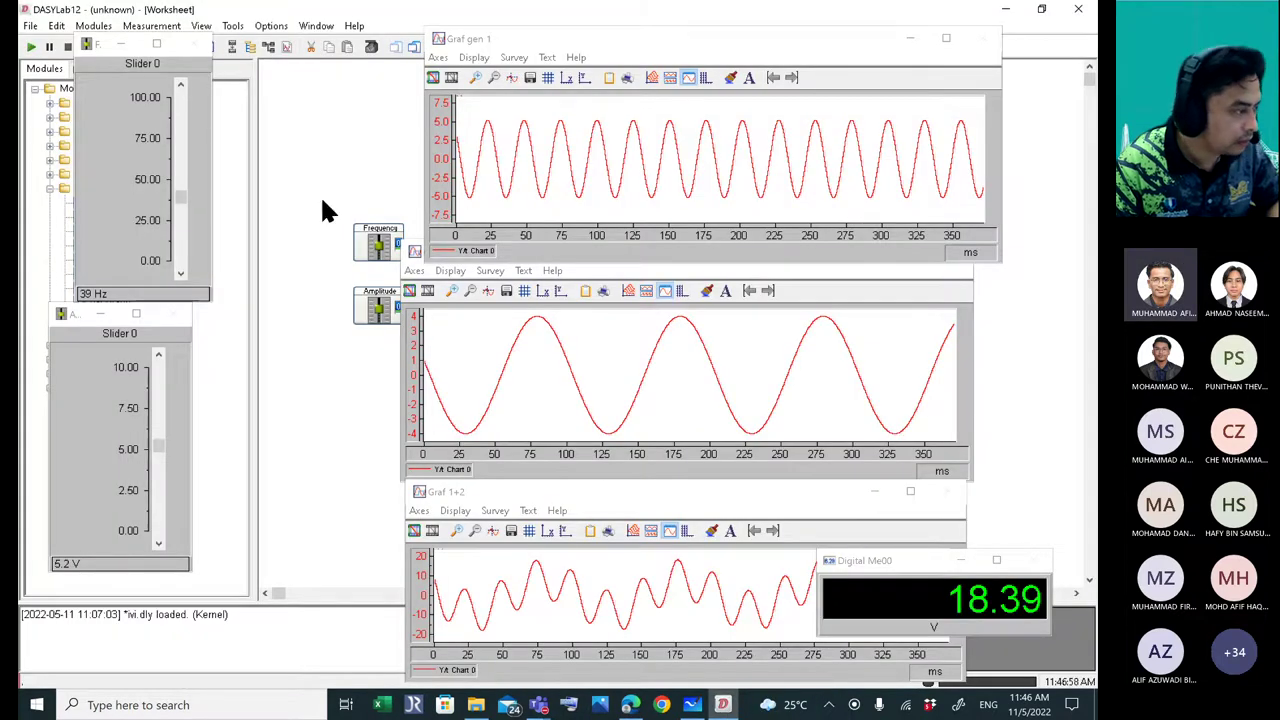
pyautogui.moveTo(535, 37); pyautogui.dragTo(609, 35)
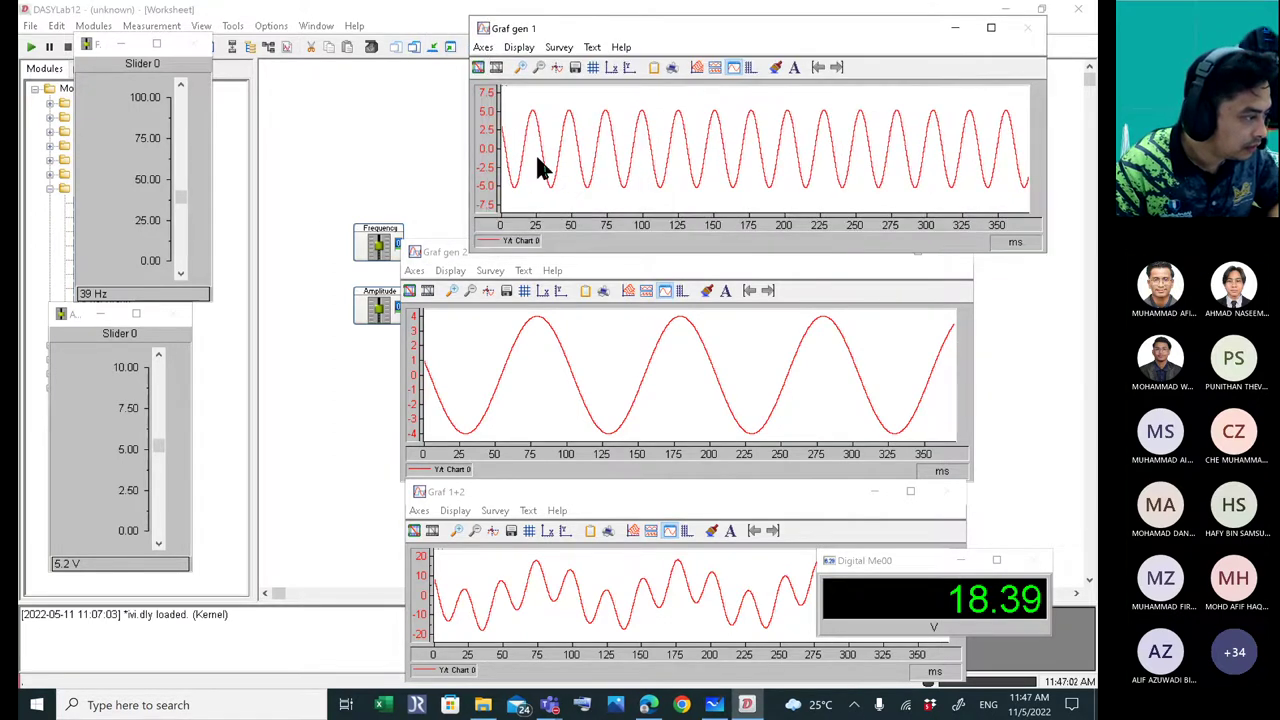
pyautogui.click(432, 47)
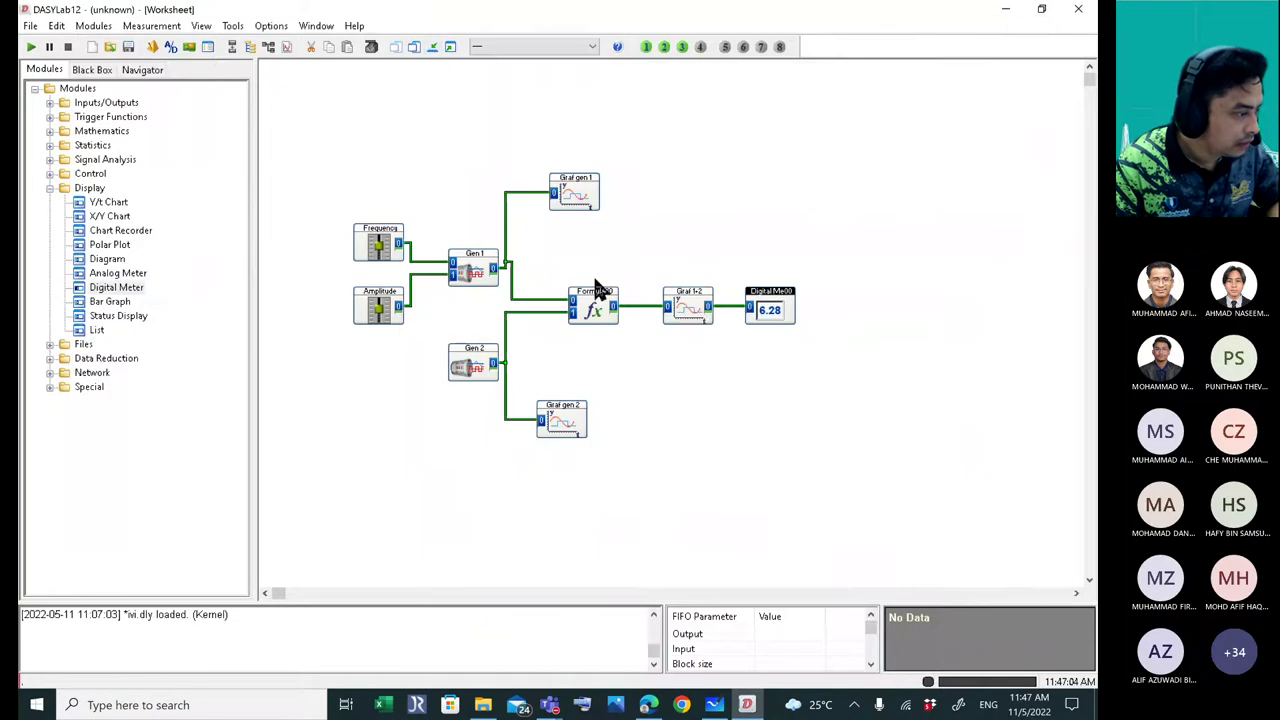
# - Compare the Copy inputs option in the settings of the Graf 1+2 and Graf gen 1 charts
pyautogui.click(690, 315)
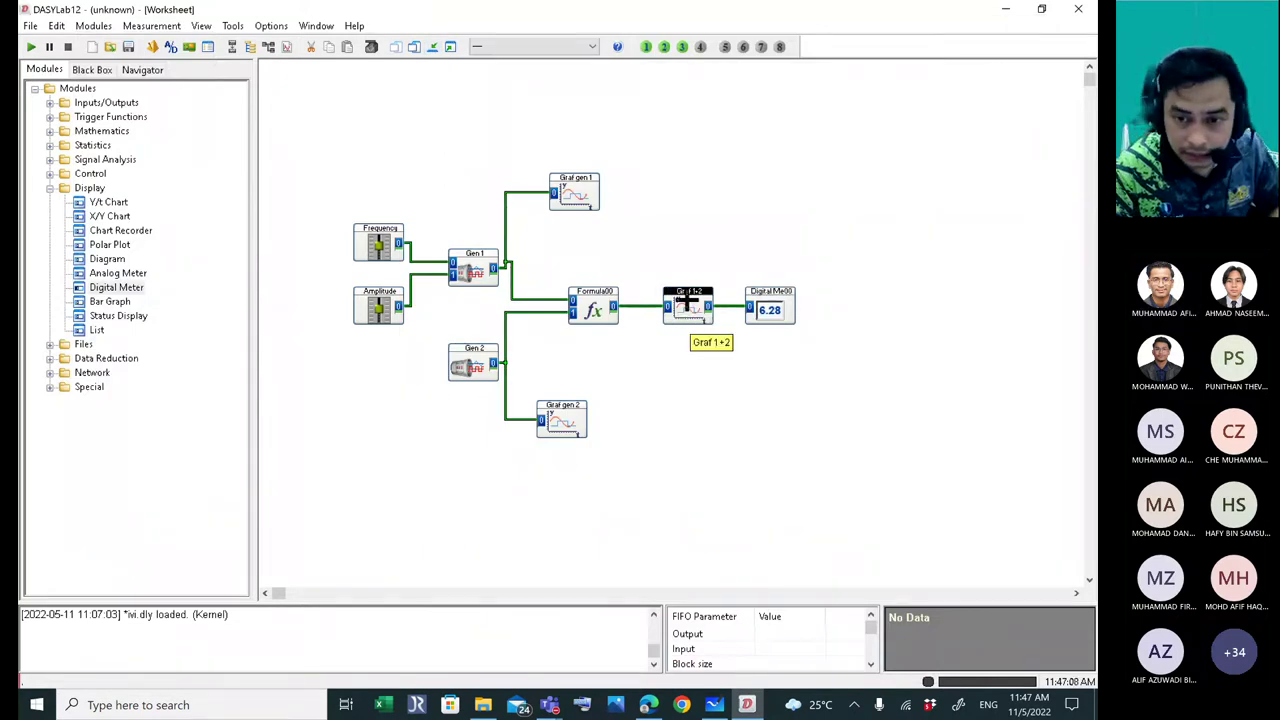
pyautogui.doubleClick(688, 302)
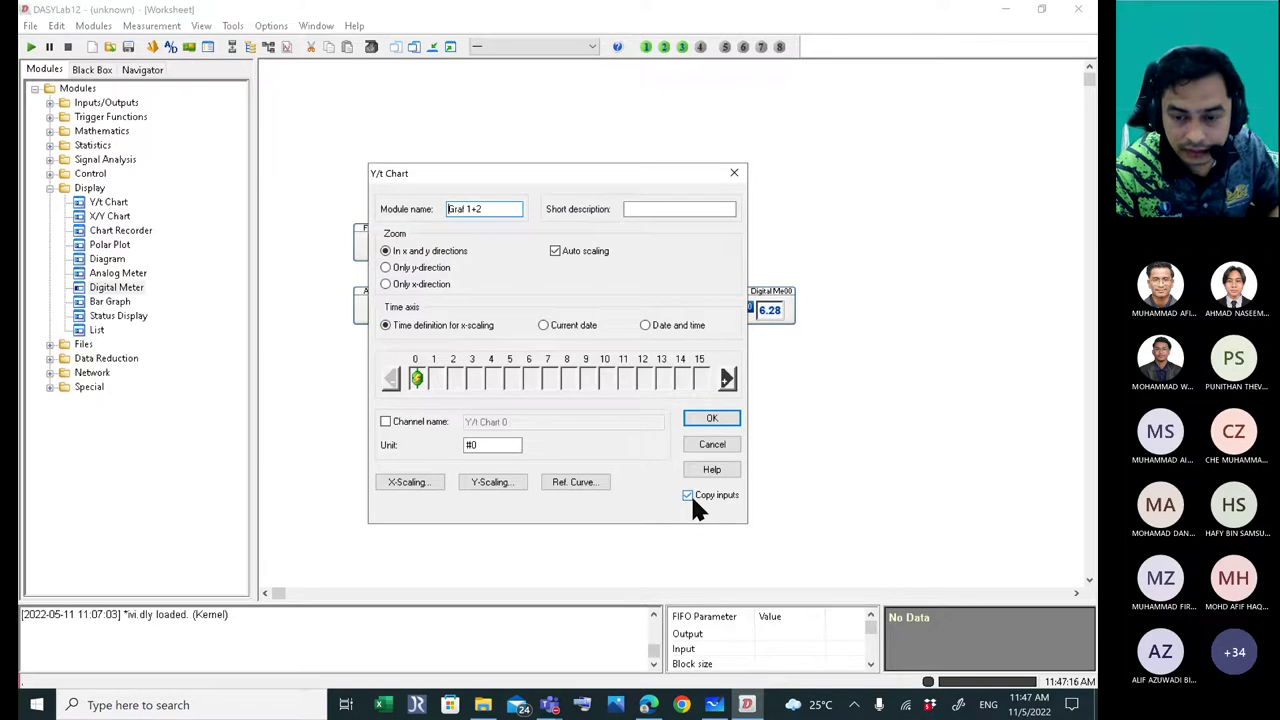
pyautogui.click(710, 418)
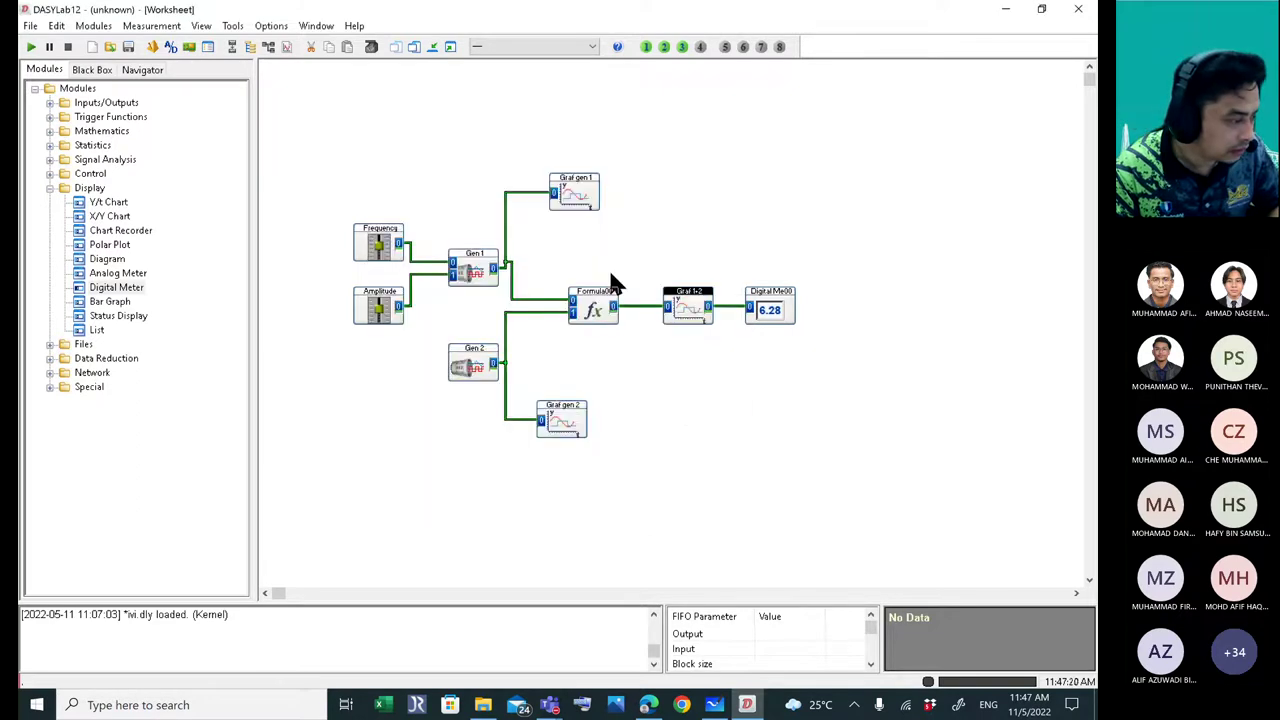
pyautogui.doubleClick(571, 188)
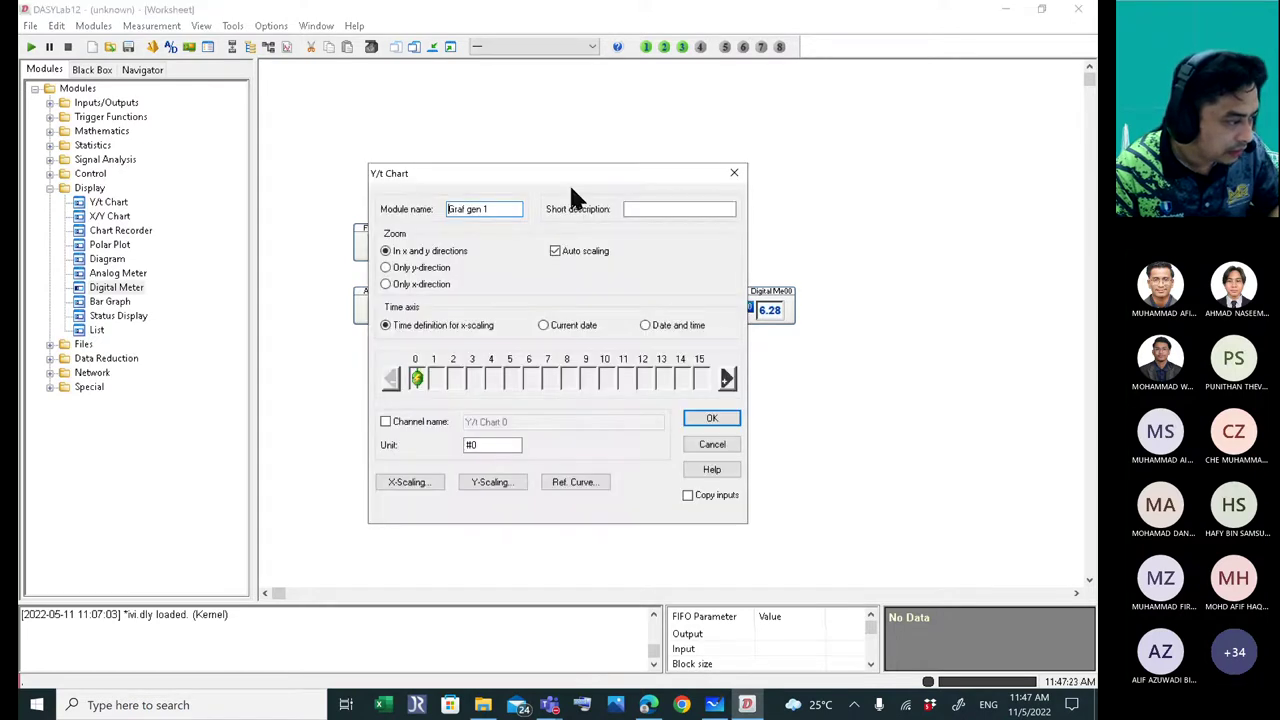
pyautogui.click(688, 495)
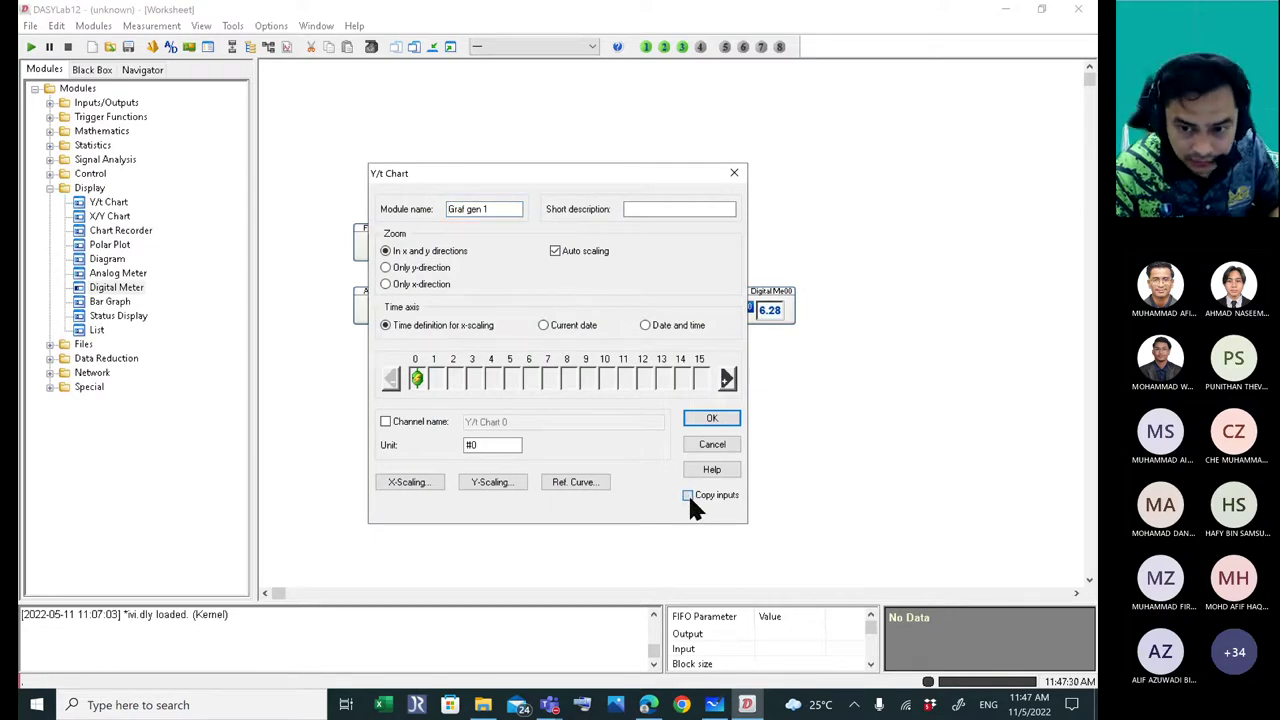
pyautogui.click(696, 416)
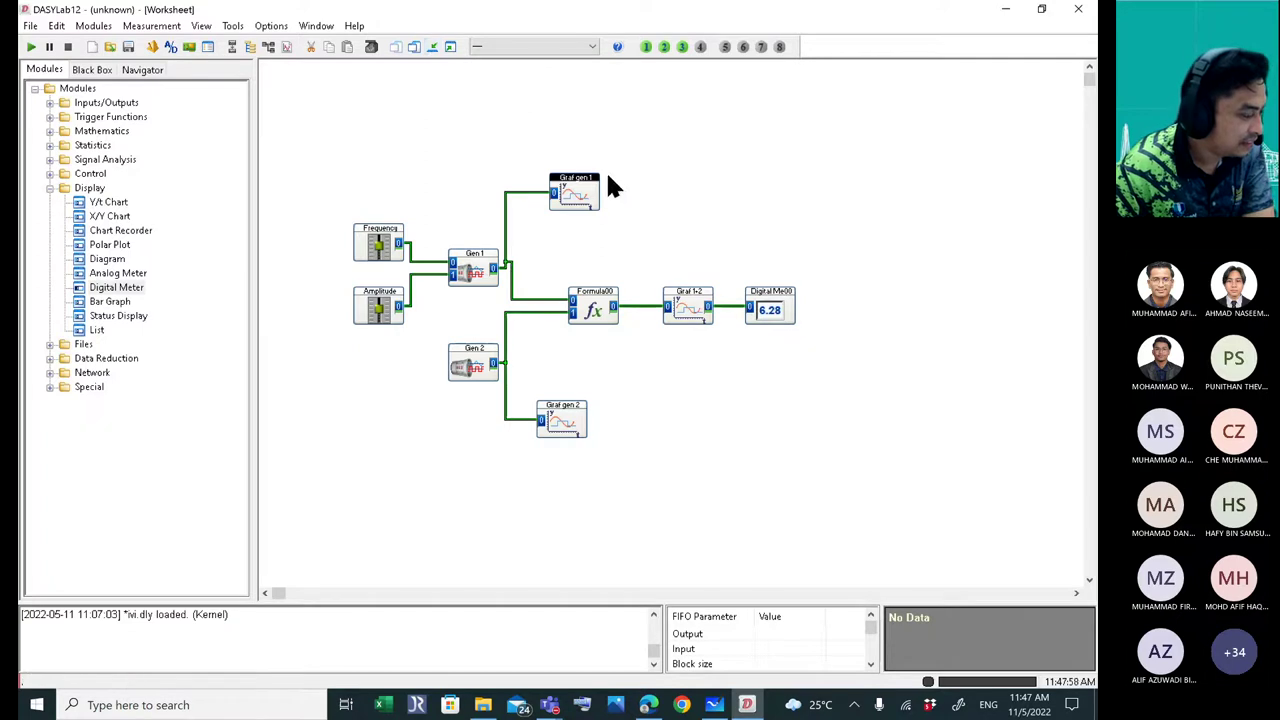
# - Switch to Edge to reread the lab sheet's methodology list and return to the DASYLab worksheet
pyautogui.click(650, 705)
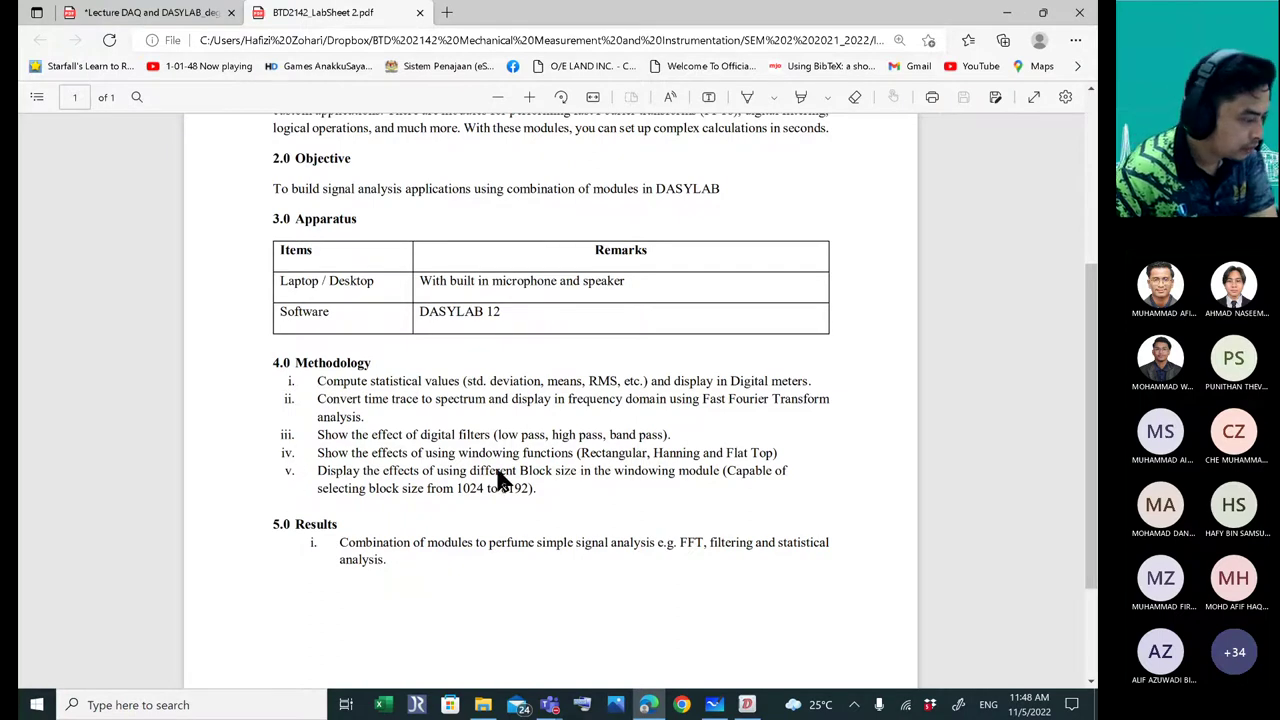
pyautogui.click(746, 705)
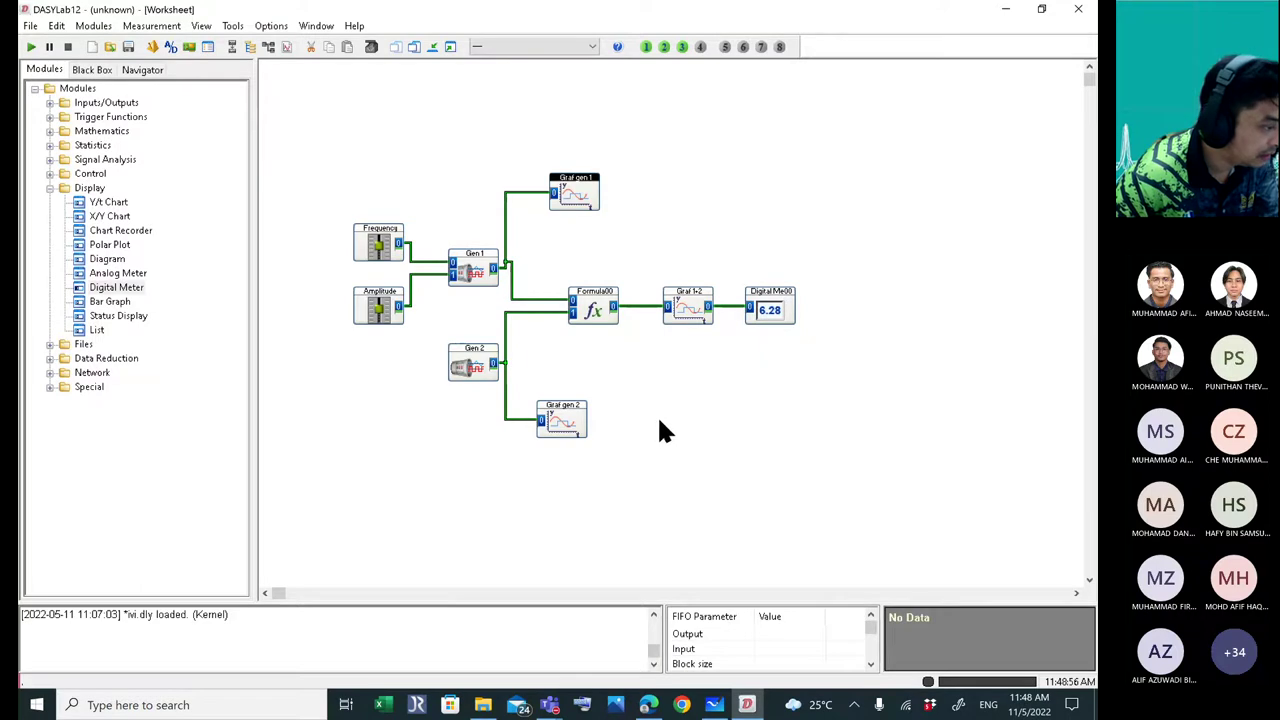
# - Enable documentation frame editing and draw a new frame around the Formula00, Graf 1+2 and Digital Meter modules
pyautogui.rightClick(693, 384)
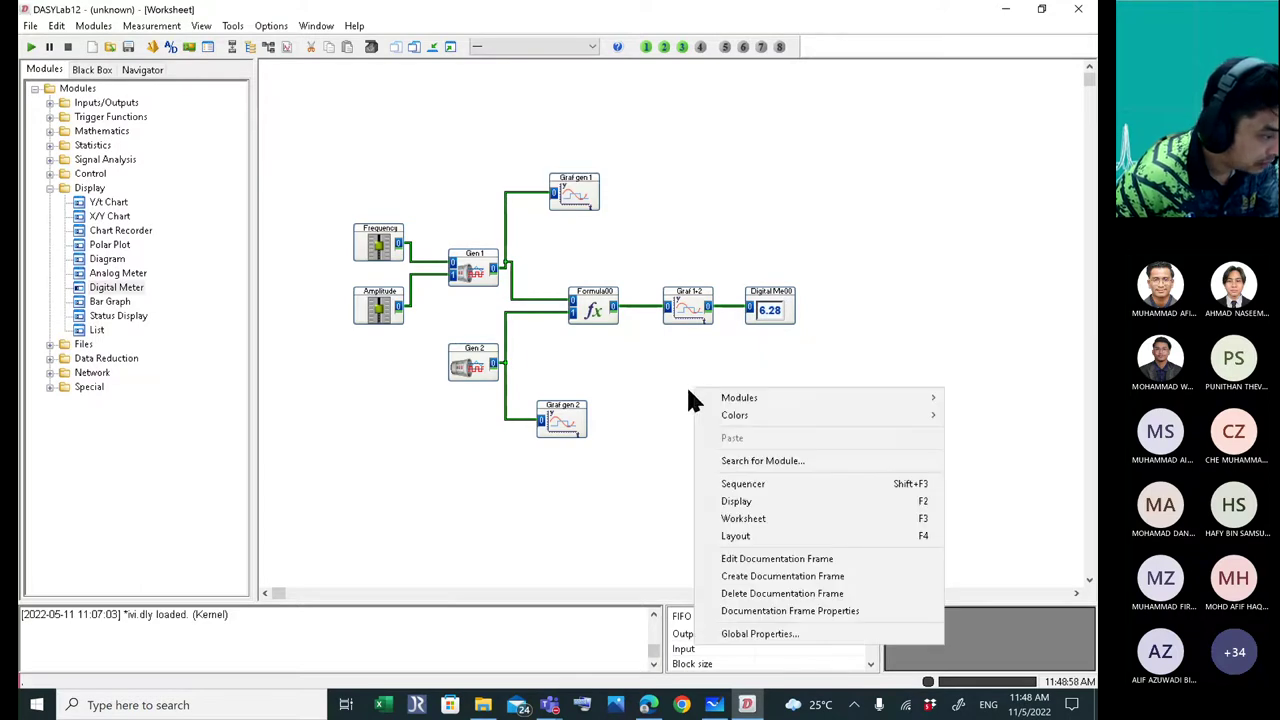
pyautogui.rightClick(658, 383)
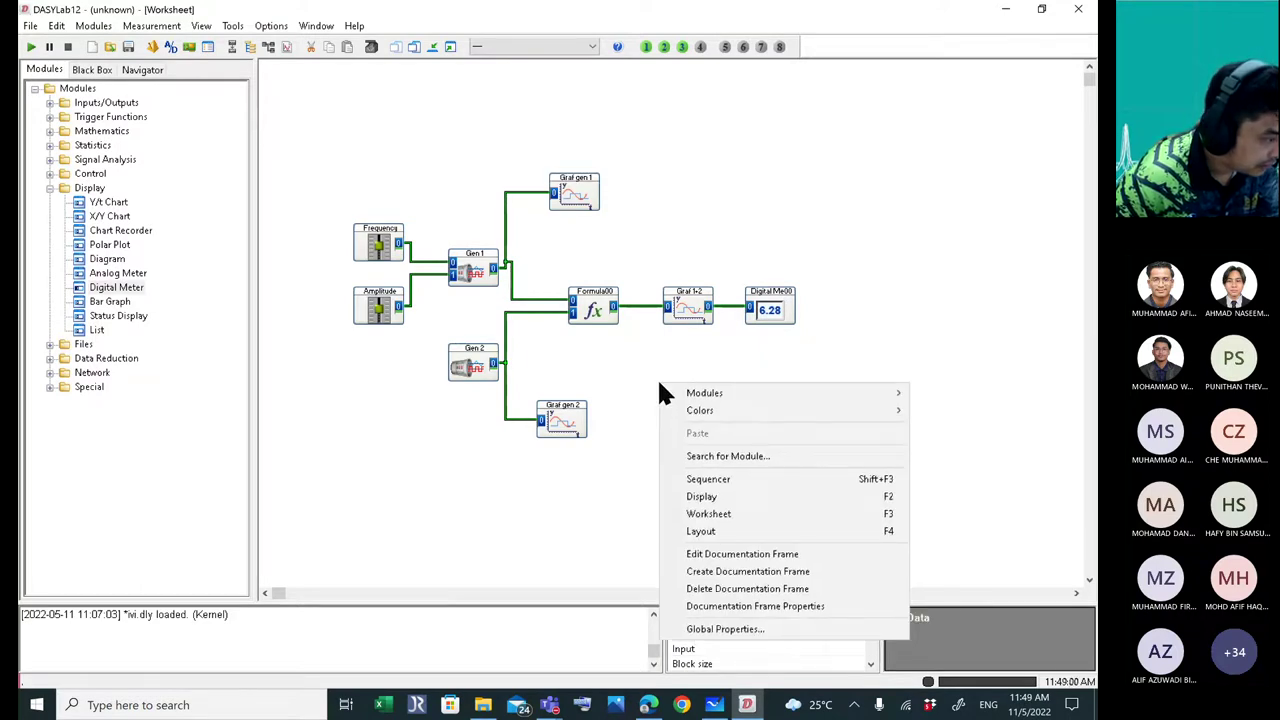
pyautogui.click(702, 561)
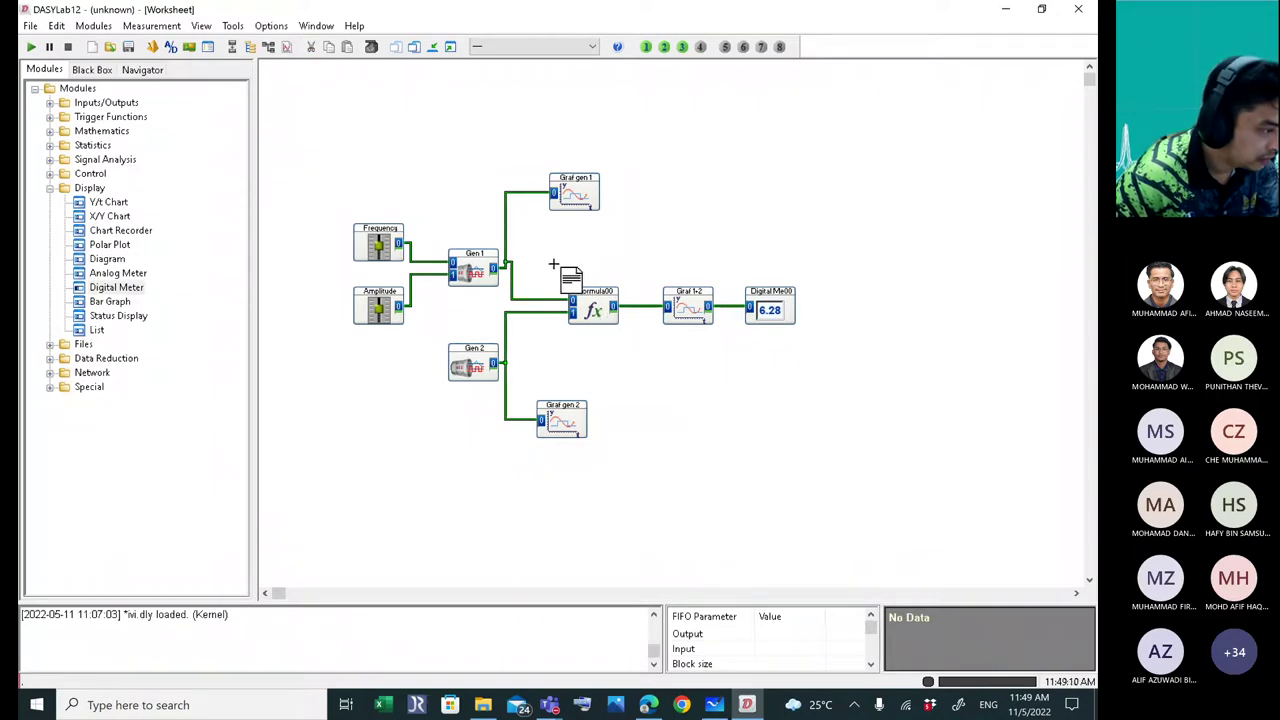
pyautogui.rightClick(669, 392)
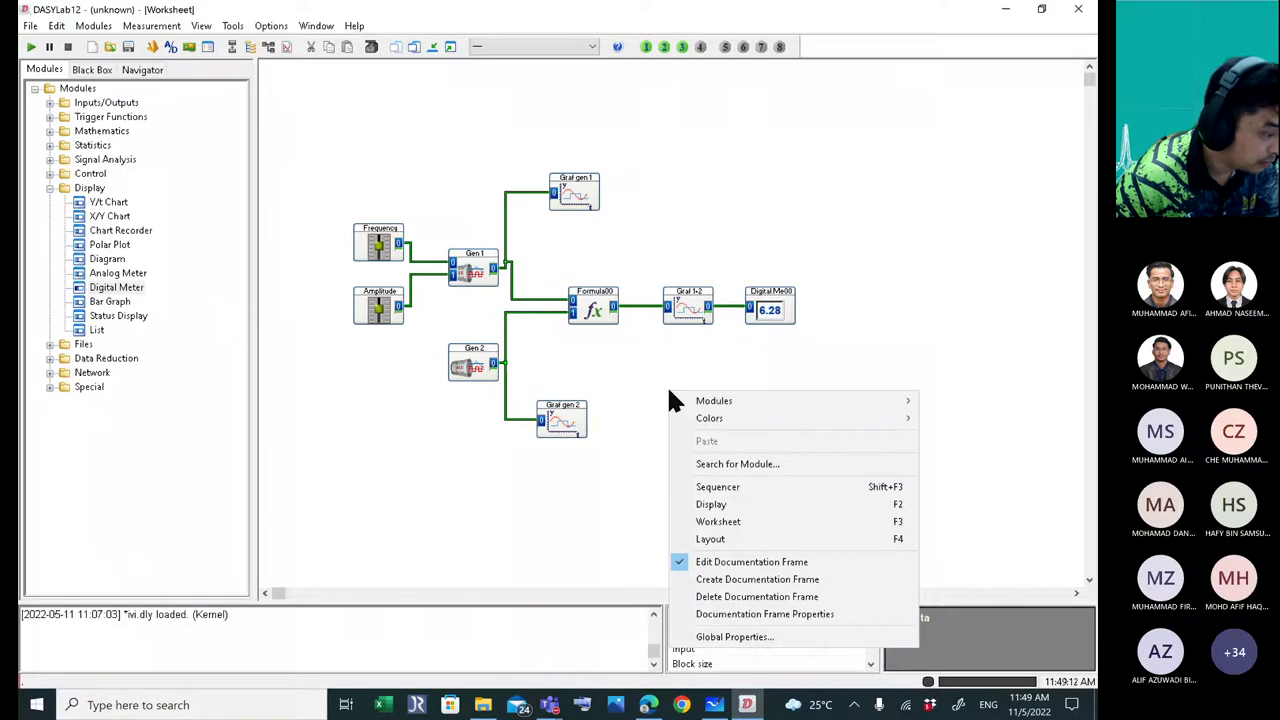
pyautogui.click(716, 582)
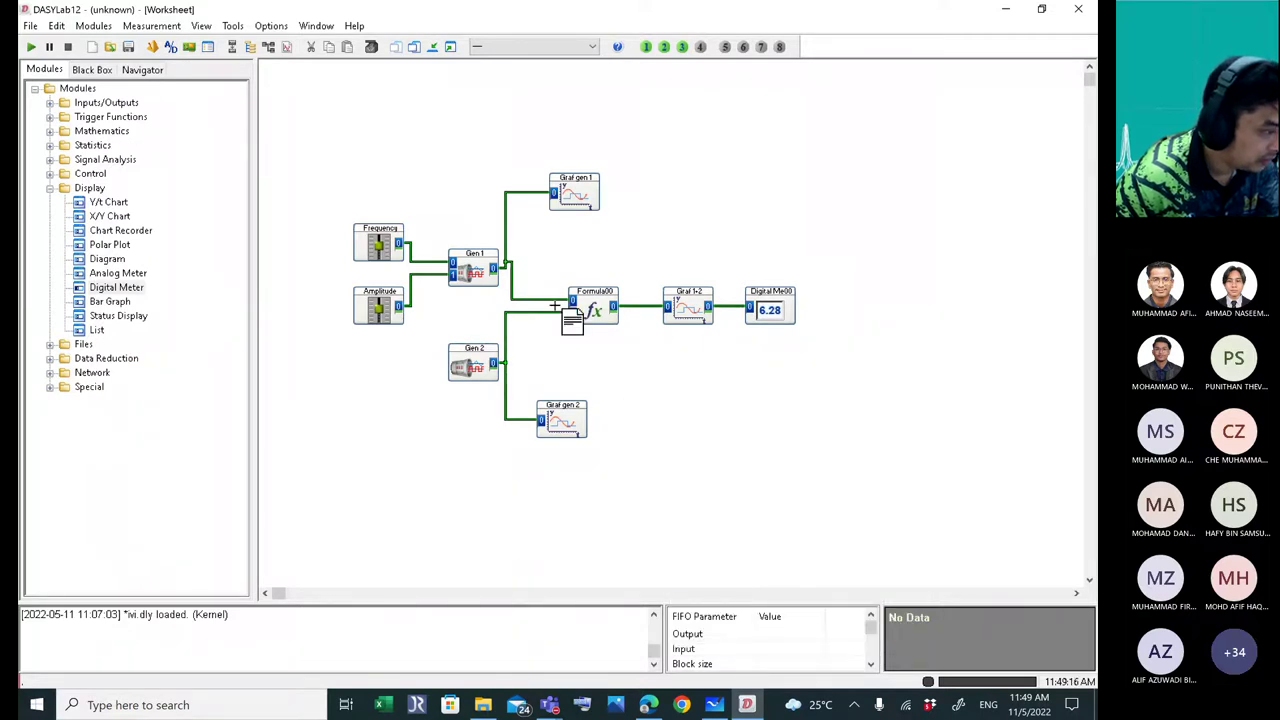
pyautogui.moveTo(545, 258); pyautogui.dragTo(800, 362)
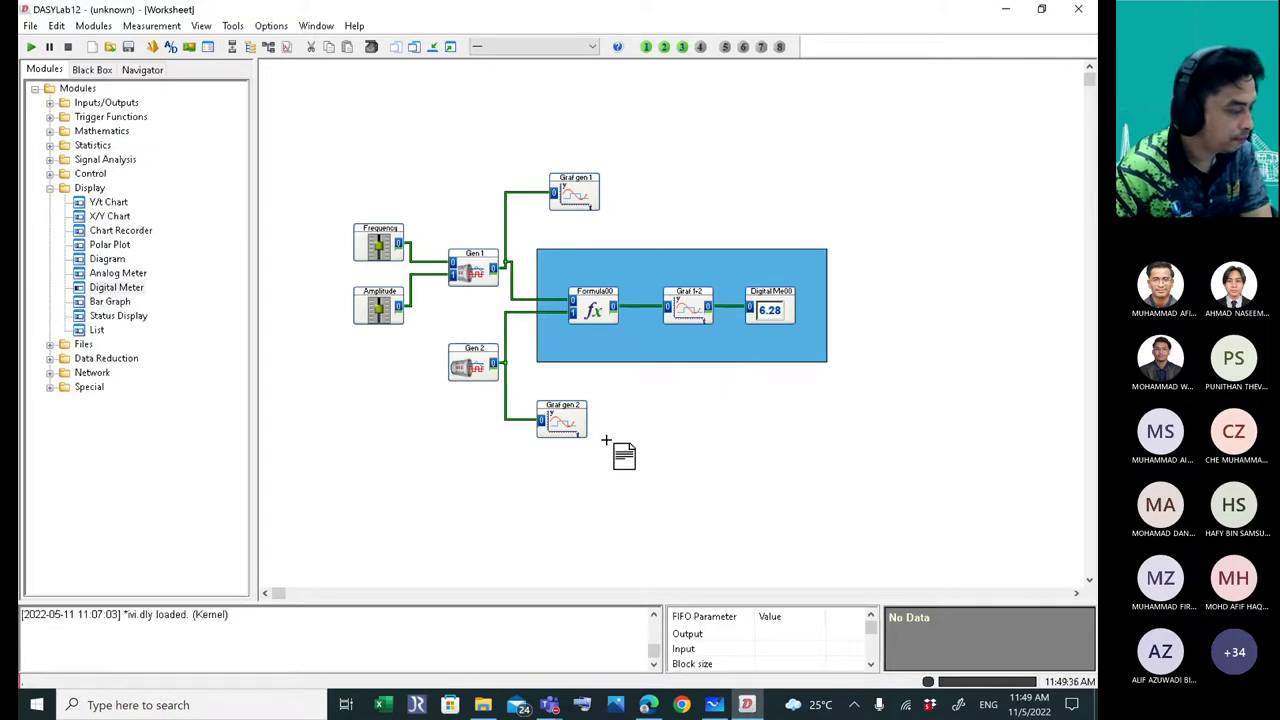
# - Turn off documentation frame editing on the worksheet
pyautogui.rightClick(675, 441)
pyautogui.rightClick(658, 446)
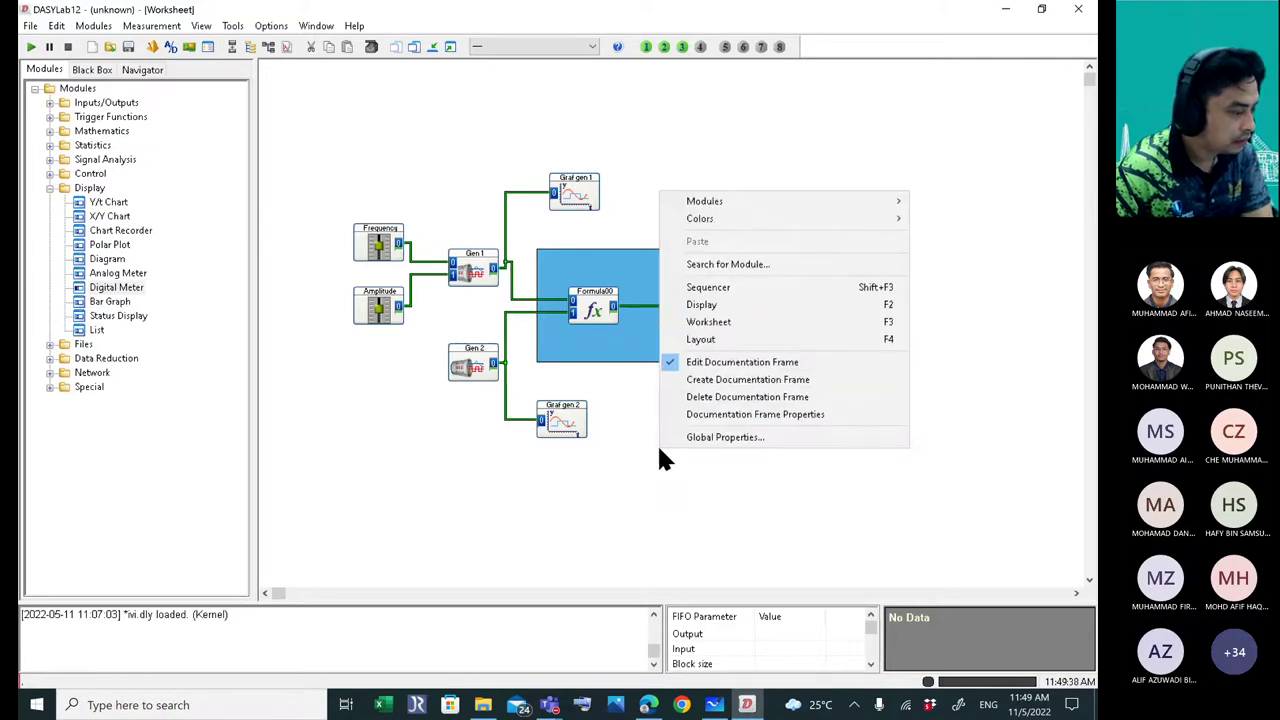
pyautogui.click(656, 458)
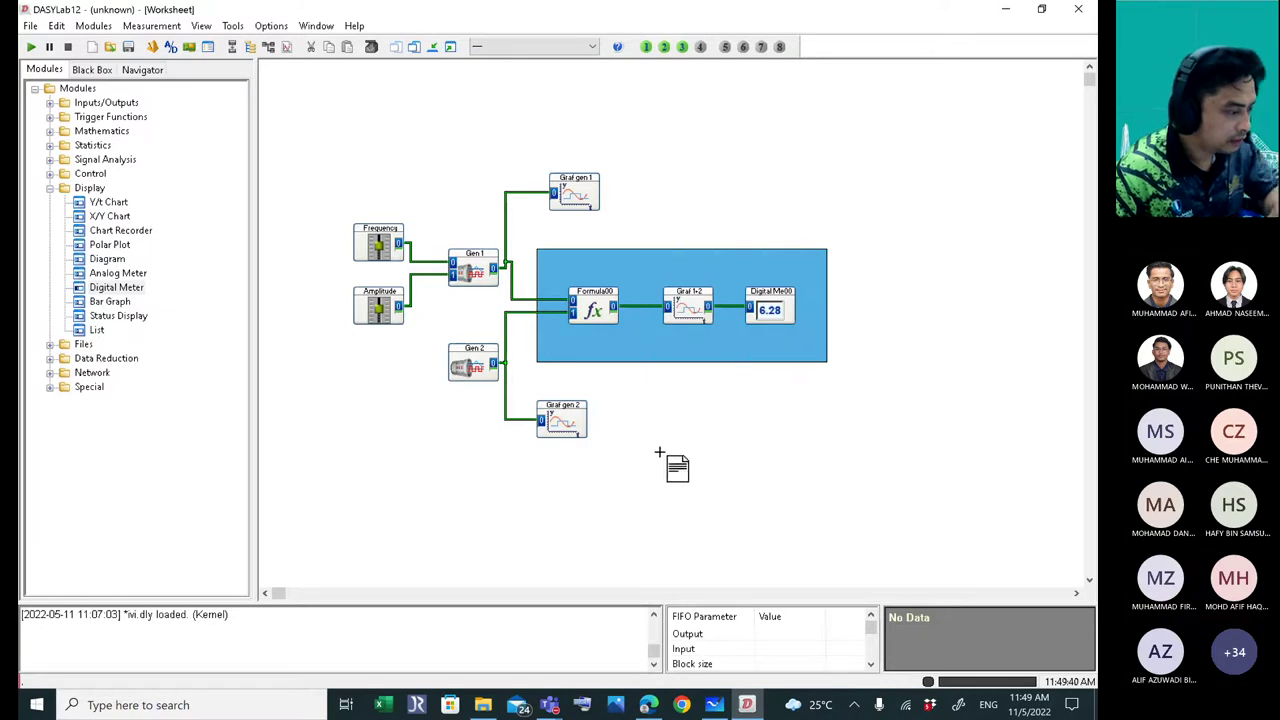
pyautogui.rightClick(660, 450)
pyautogui.click(646, 488)
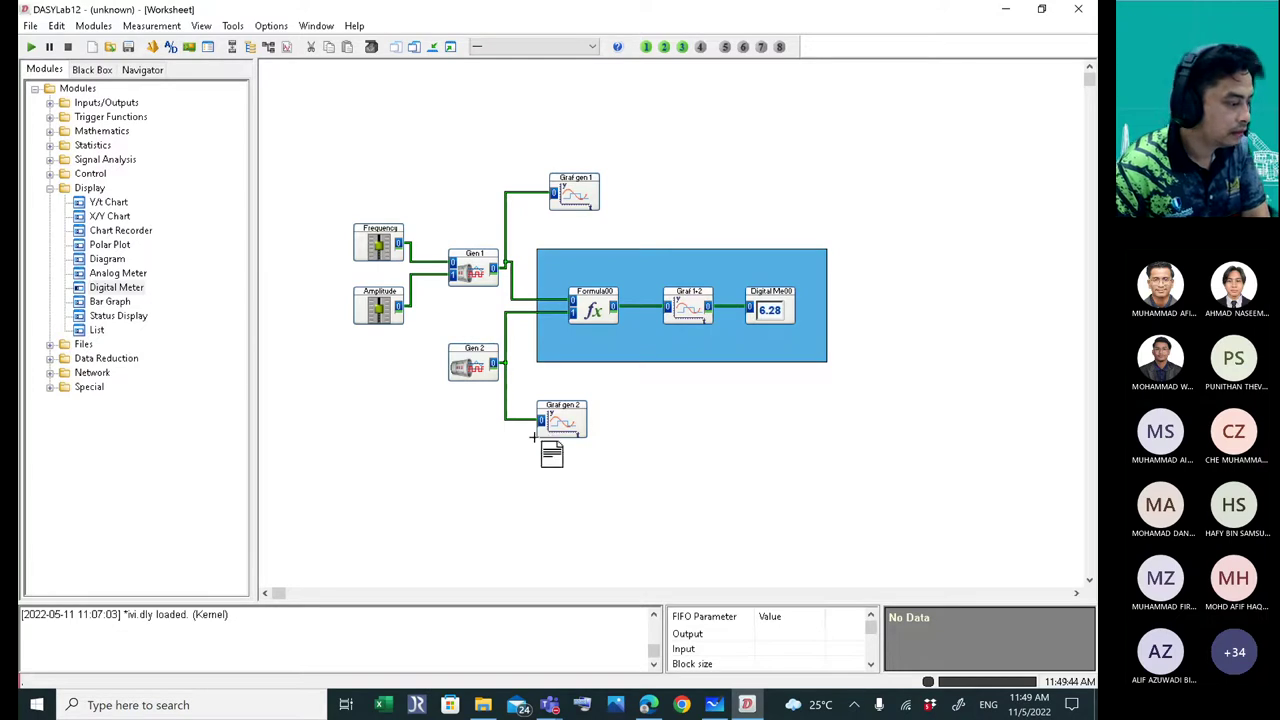
pyautogui.click(108, 284)
pyautogui.rightClick(667, 410)
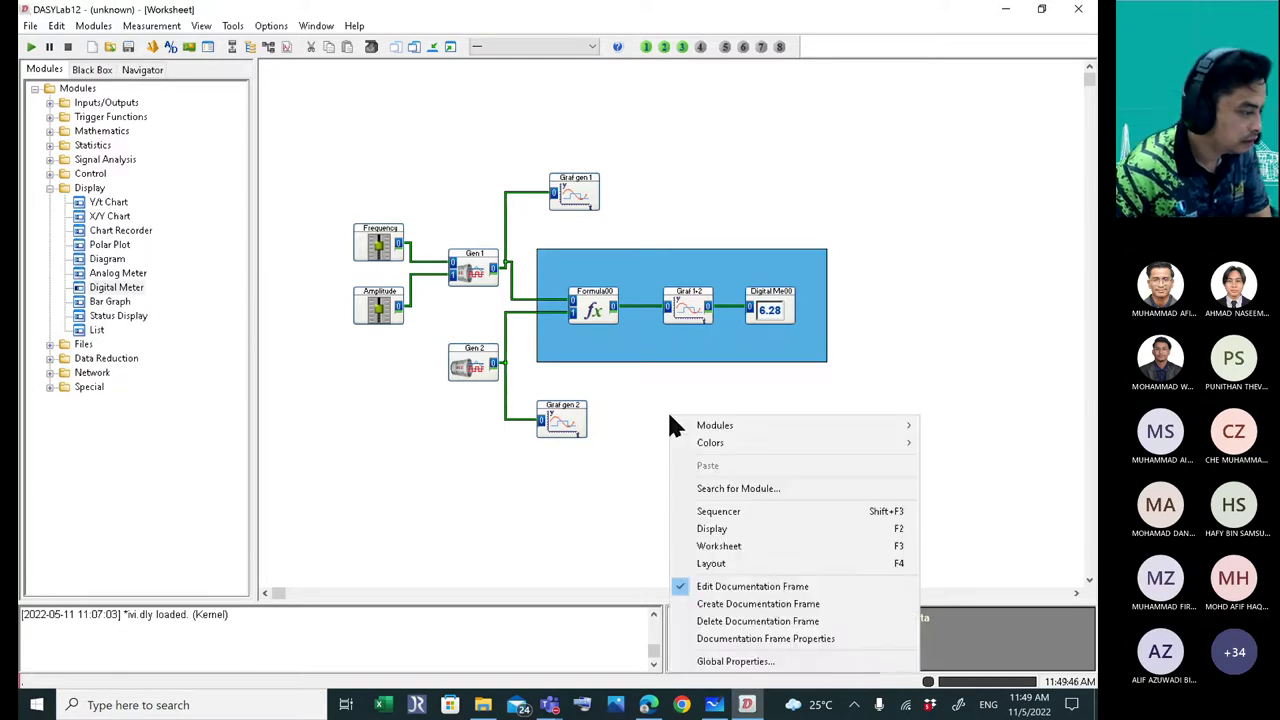
pyautogui.click(705, 588)
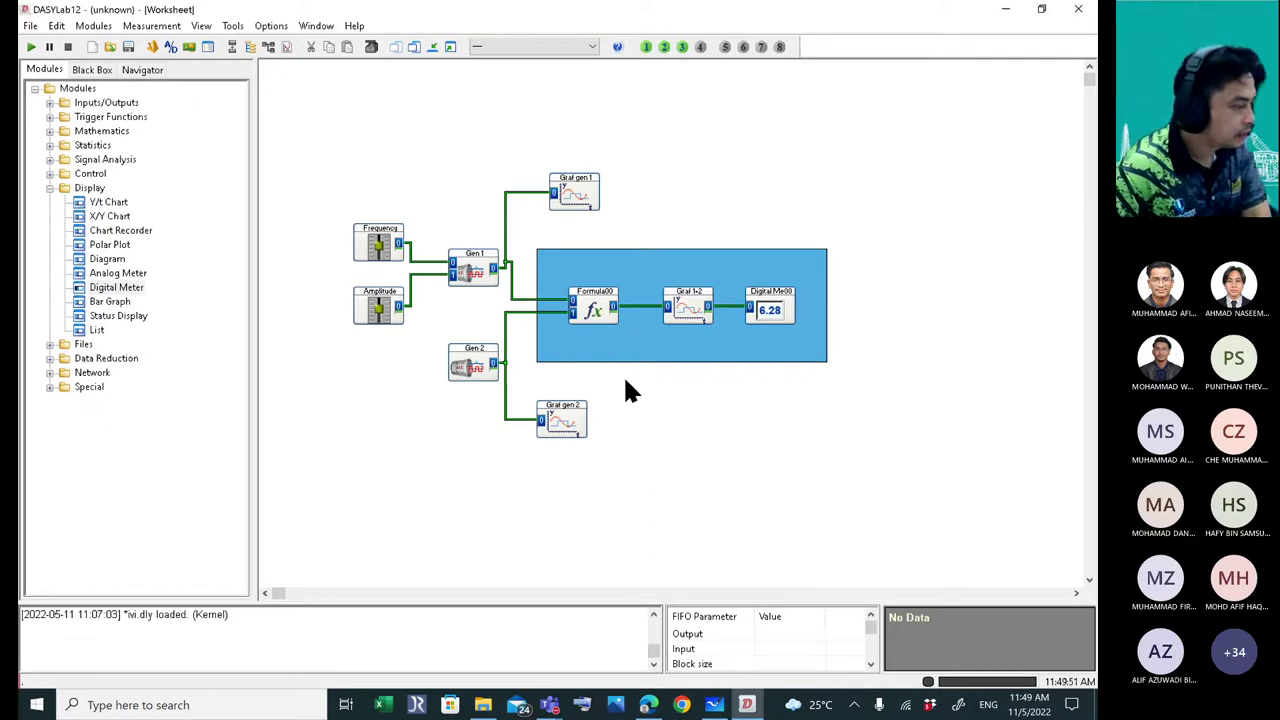
# - Collapse the Display module group and check the FFT and windowing tasks on the lab sheet in Edge before returning to DASYLab
pyautogui.click(51, 188)
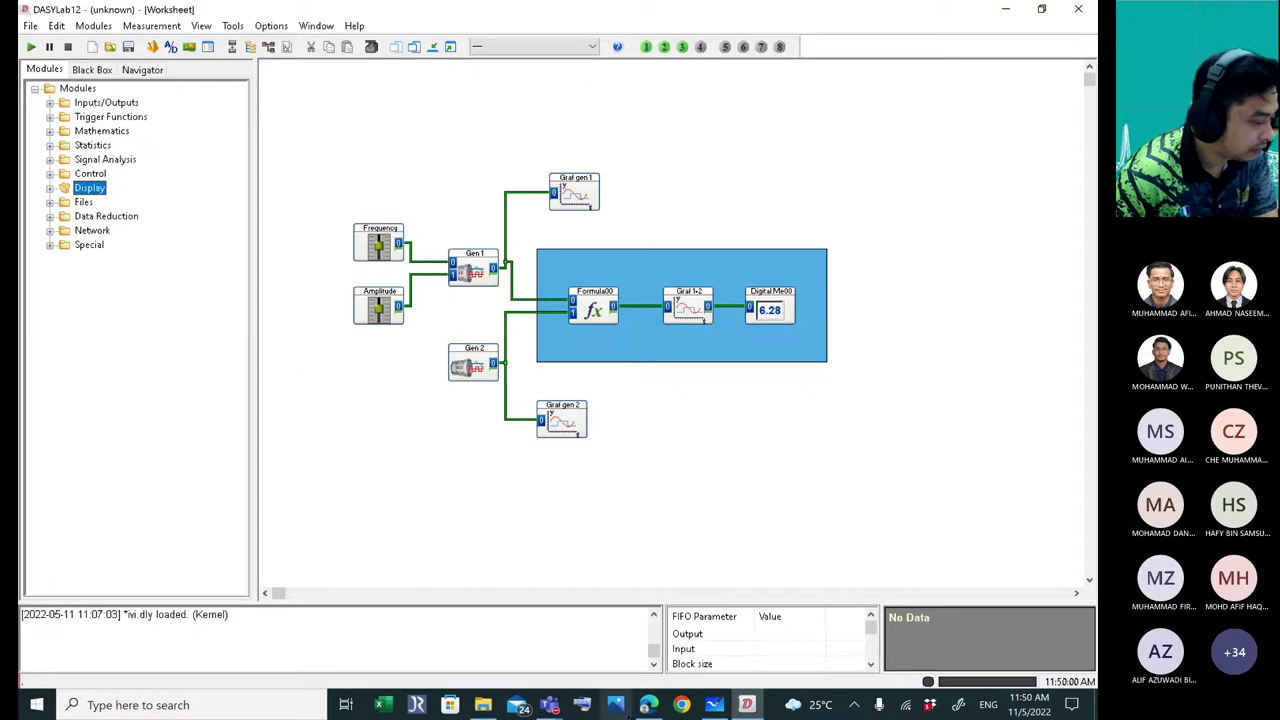
pyautogui.moveTo(646, 708)
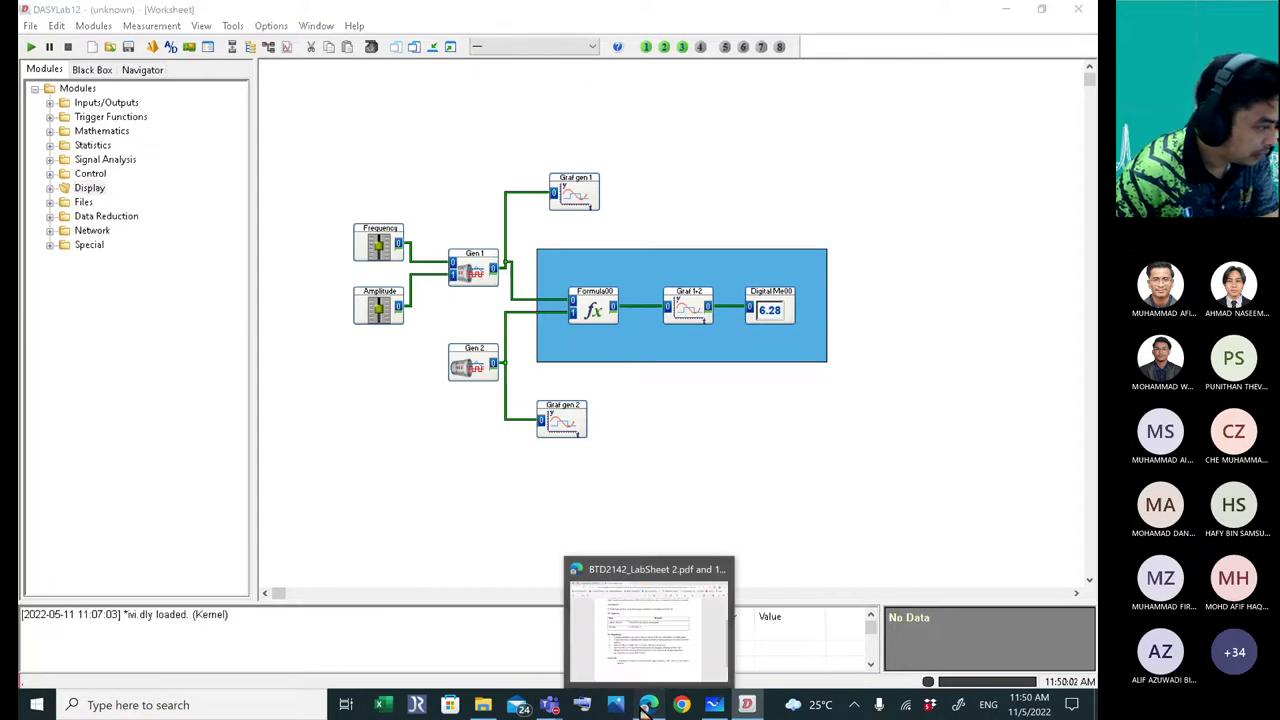
pyautogui.click(647, 706)
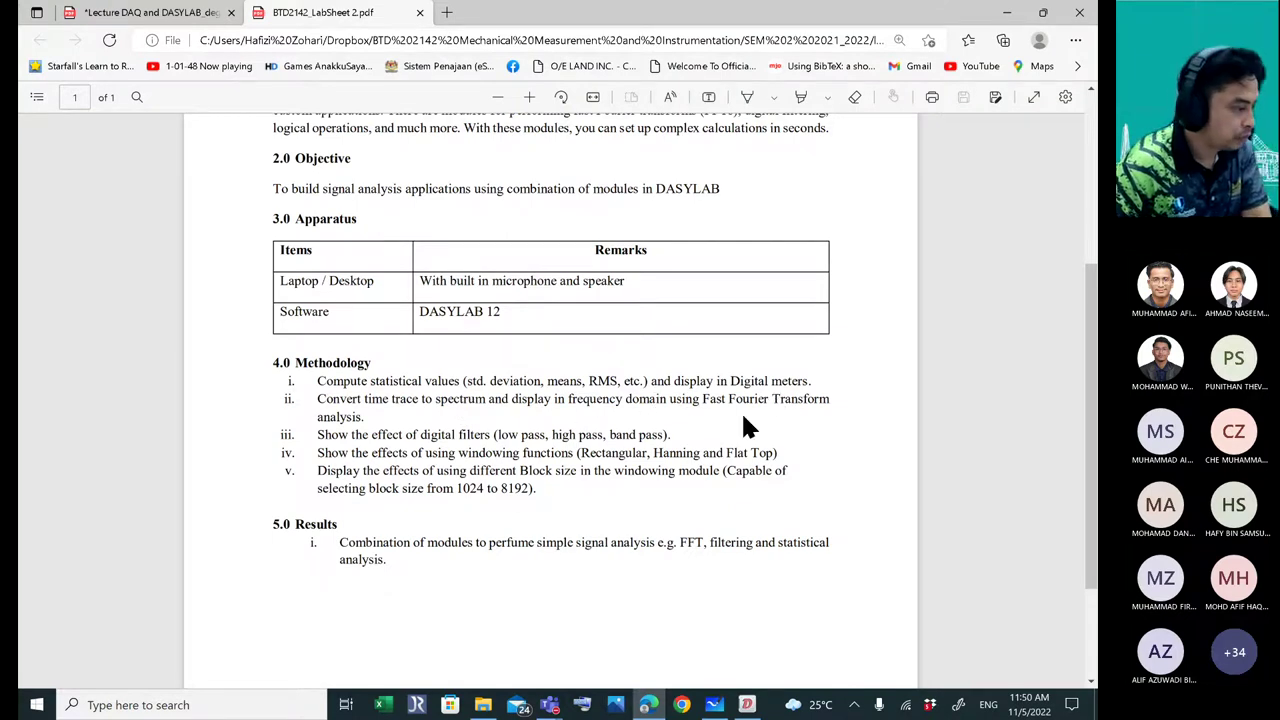
pyautogui.click(757, 706)
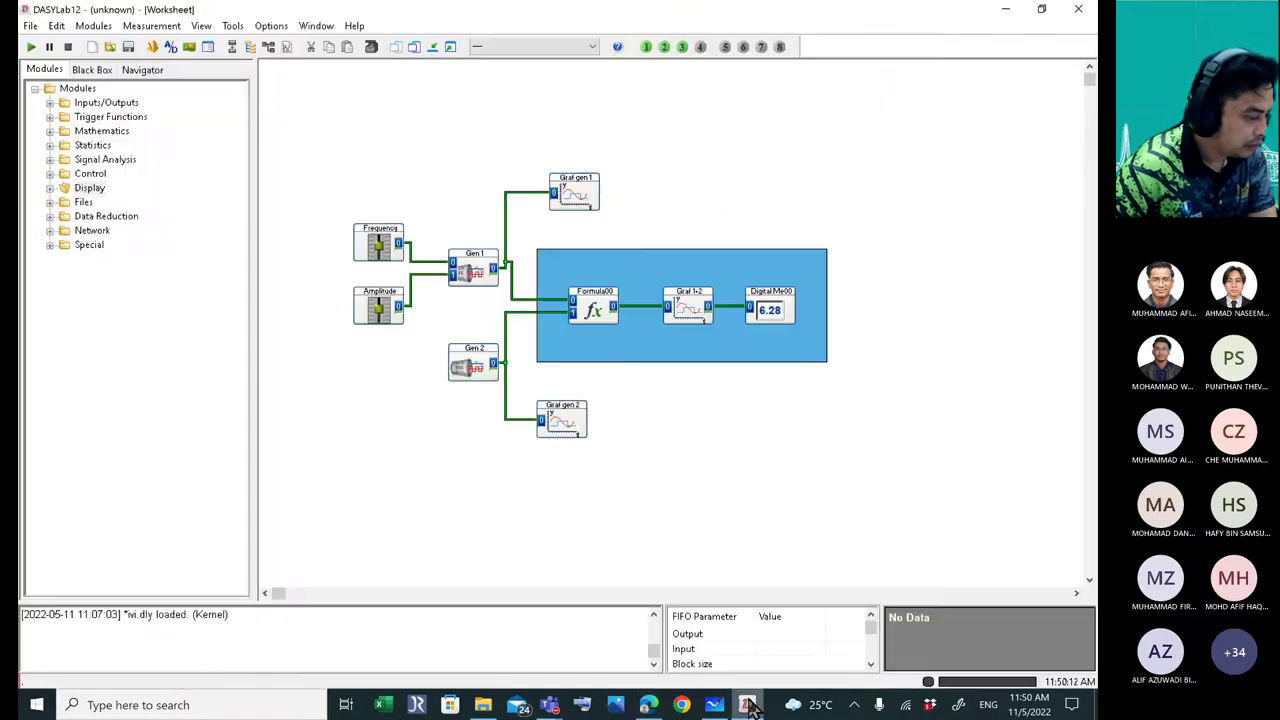
# - Expand the Signal Analysis module group and place a Data Window module beside the Graf gen 1 chart
pyautogui.click(50, 160)
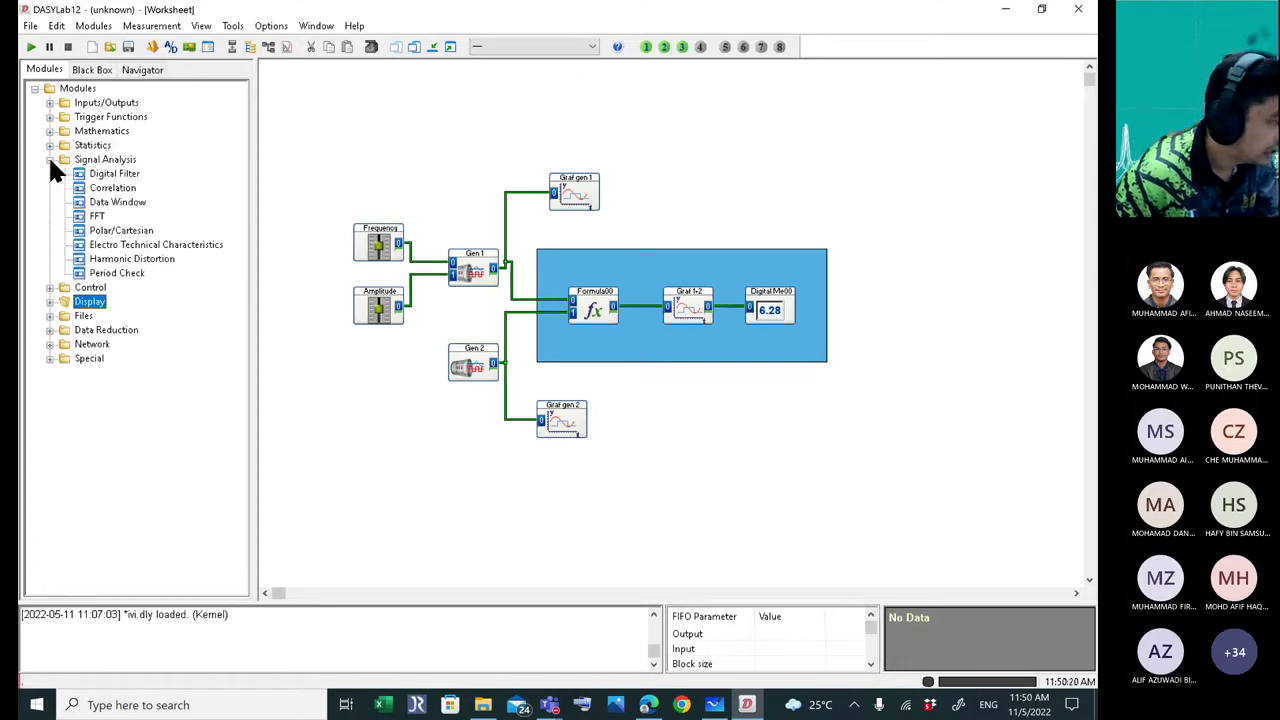
pyautogui.moveTo(98, 206); pyautogui.dragTo(652, 151)
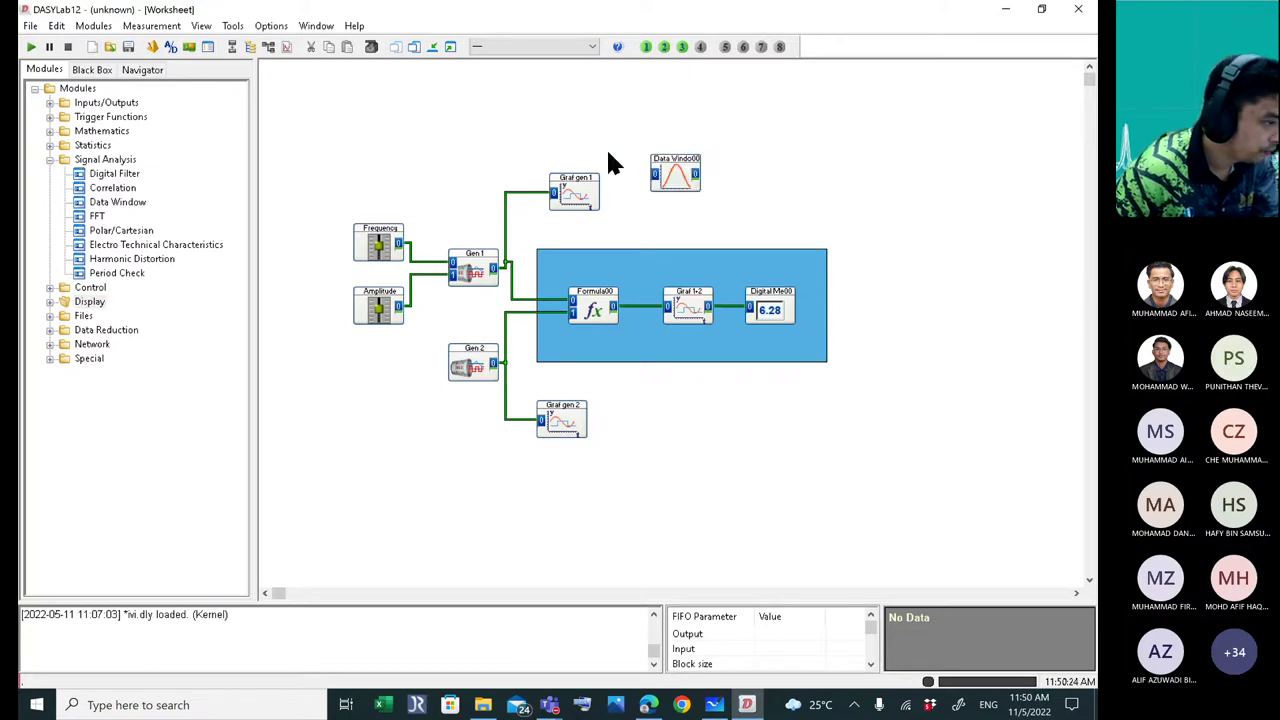
# - Place a Real FFT of a real signal module beside the Data Window module and even out the spacing between the two
pyautogui.moveTo(97, 216); pyautogui.dragTo(746, 160)
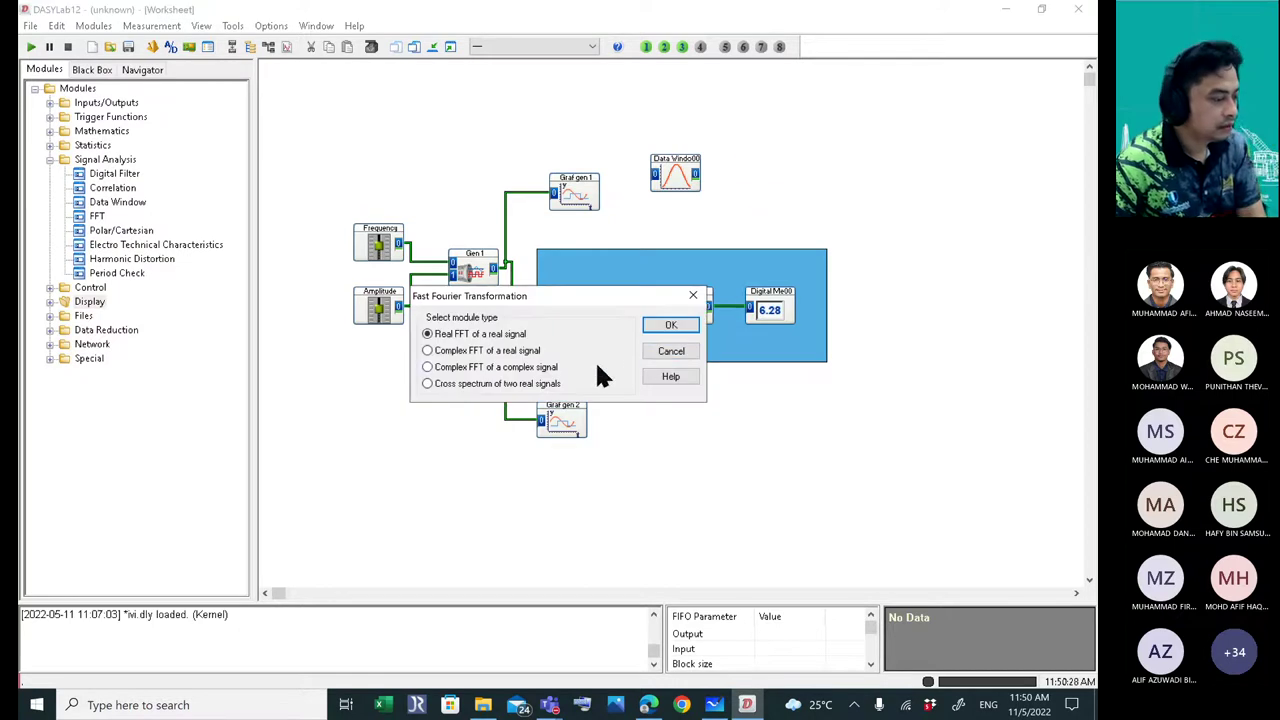
pyautogui.click(671, 325)
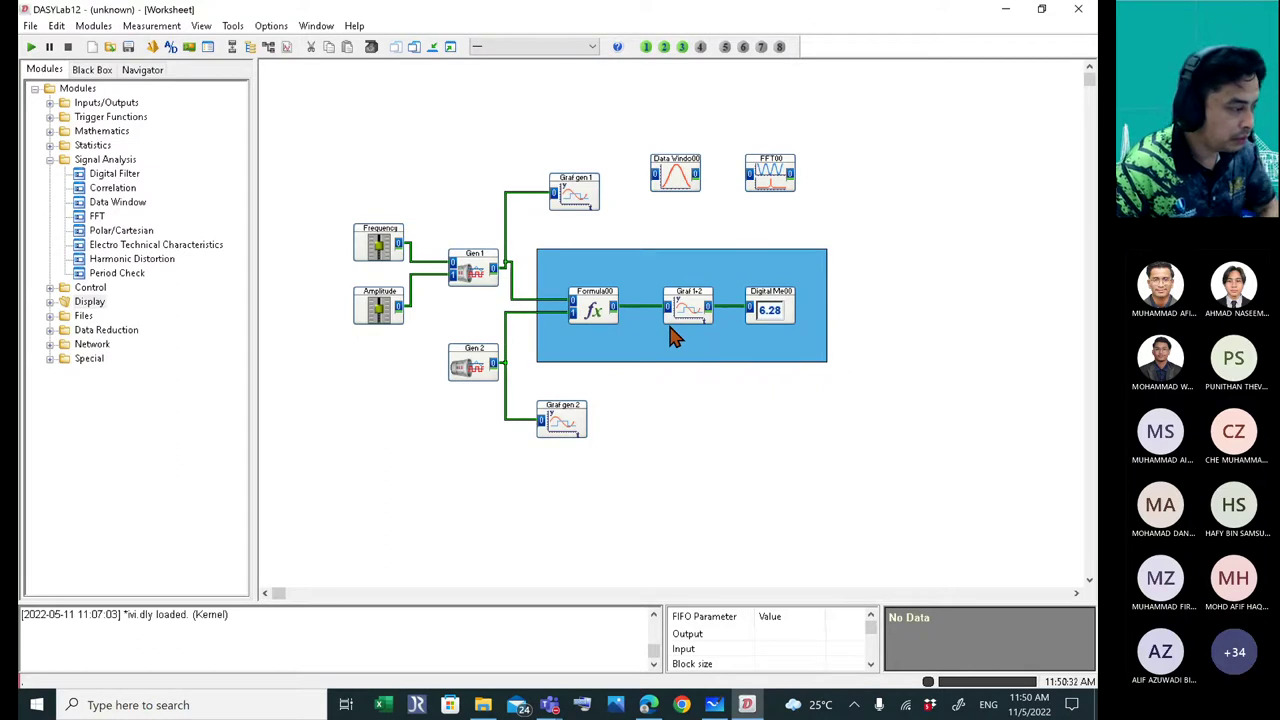
pyautogui.moveTo(673, 172); pyautogui.dragTo(680, 172)
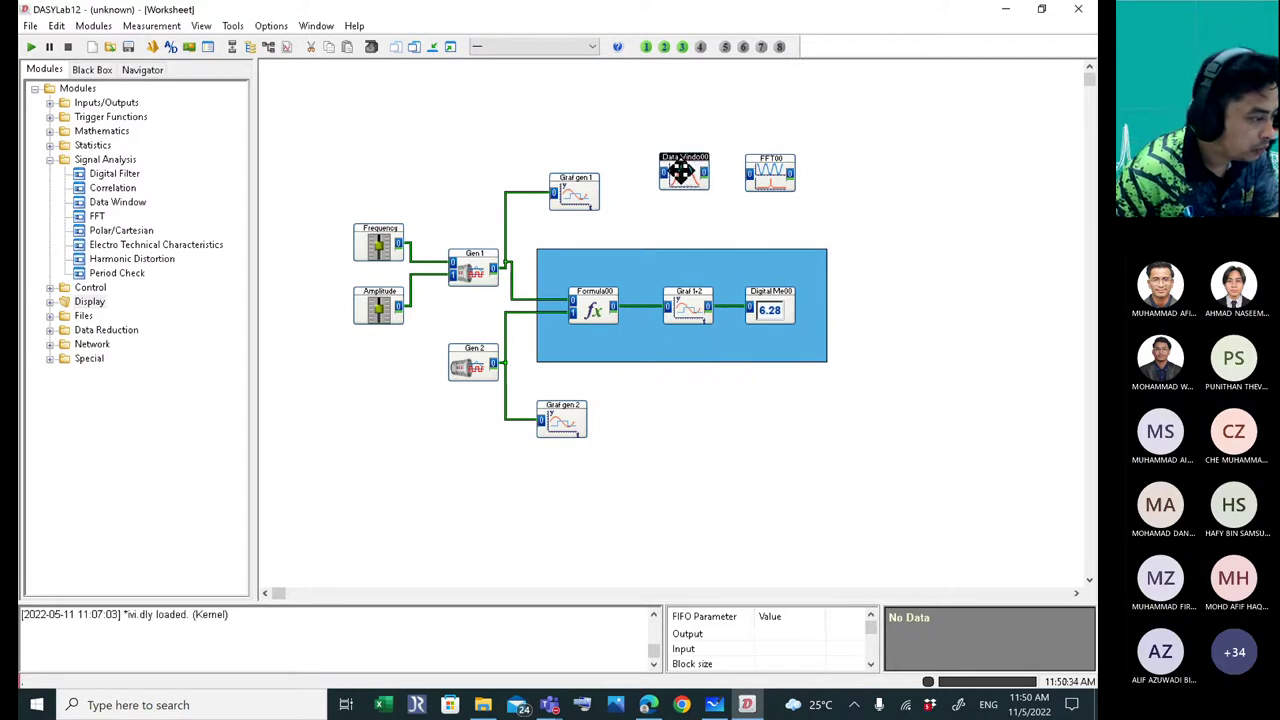
pyautogui.moveTo(769, 174); pyautogui.dragTo(757, 174)
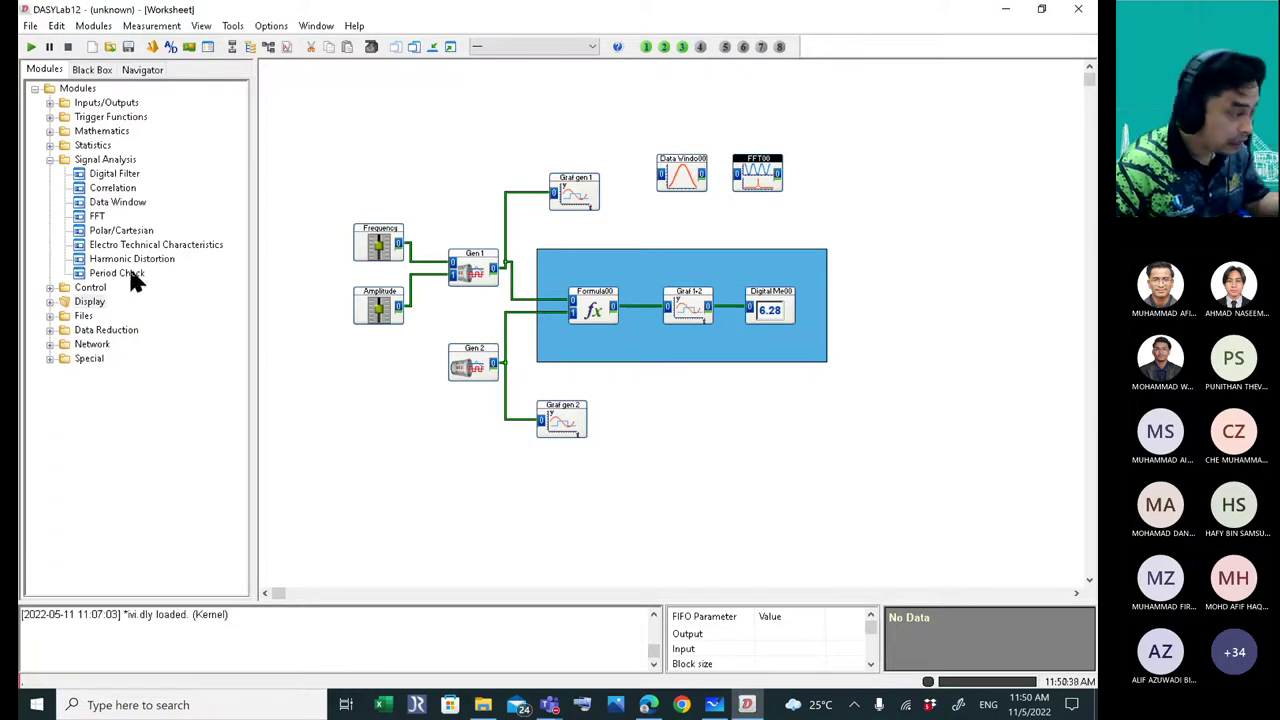
# - Add a Y/t Chart module after the FFT module and wire the Formula00 output to the Data Window input
pyautogui.doubleClick(89, 301)
pyautogui.moveTo(108, 315); pyautogui.dragTo(833, 167)
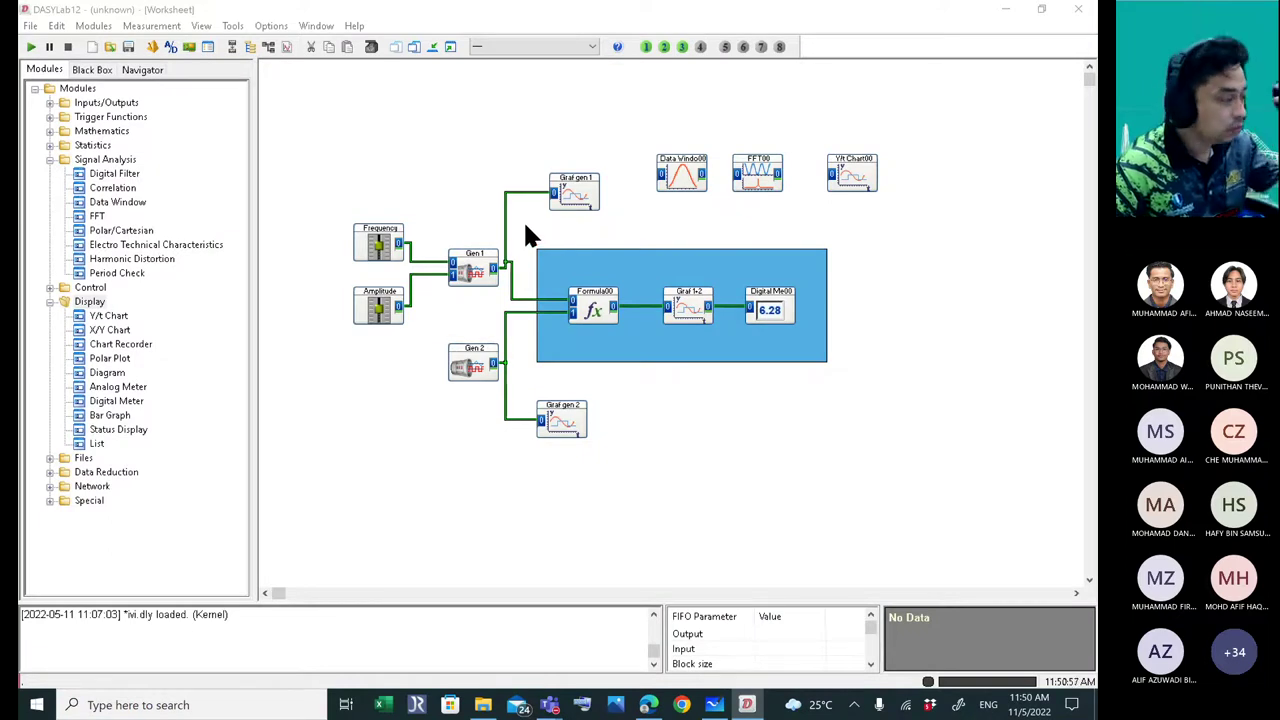
pyautogui.click(614, 306)
pyautogui.click(645, 174)
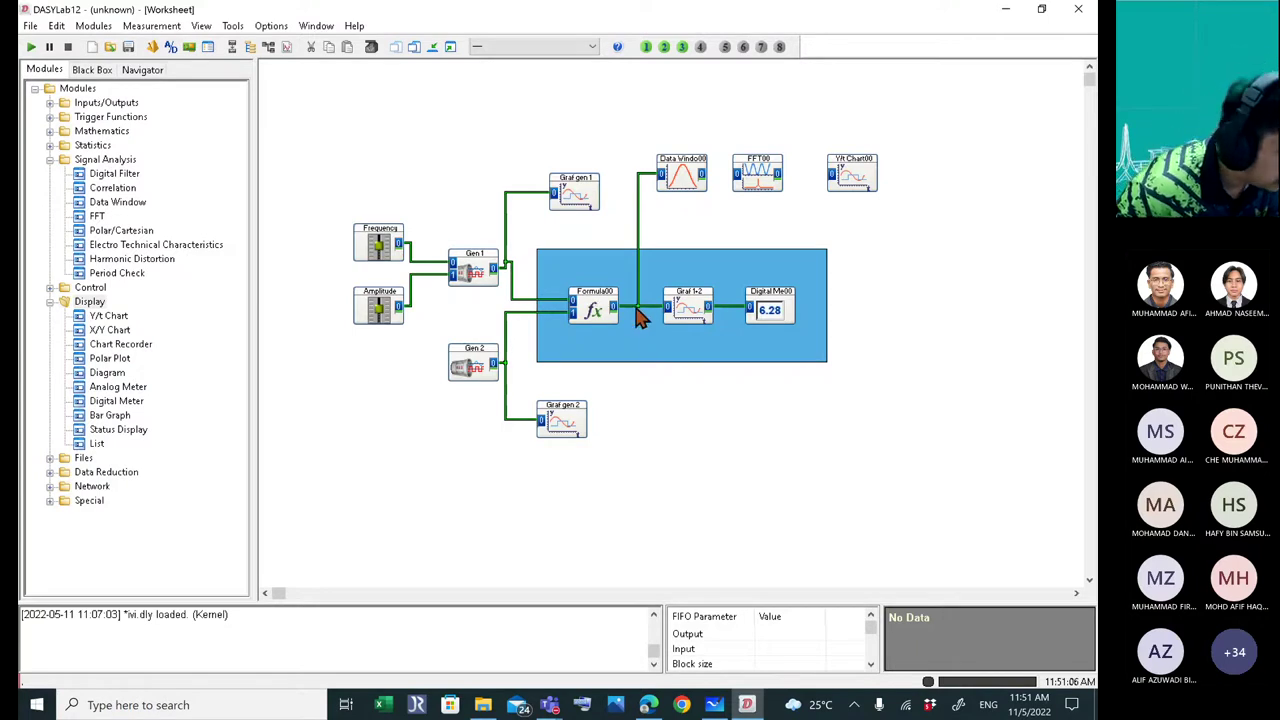
# - Review the Data Window module's window types and keep Rectangle (NOP) as its window
pyautogui.click(684, 172)
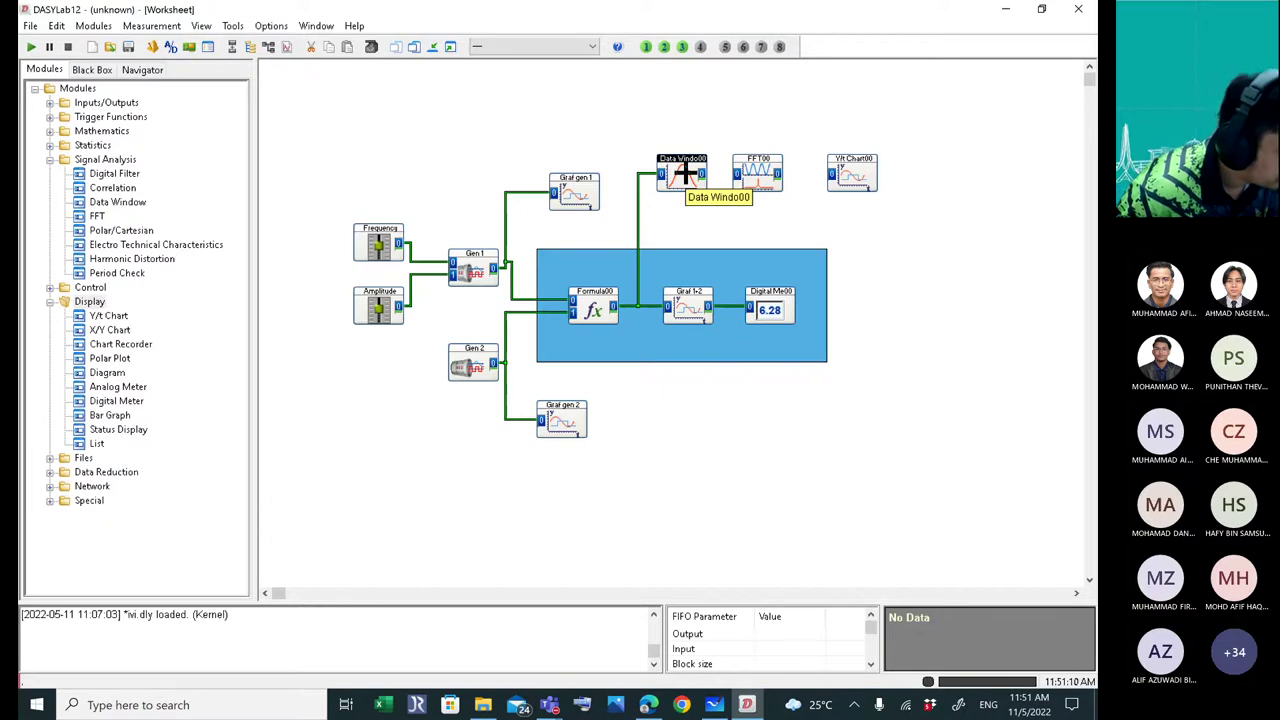
pyautogui.doubleClick(685, 175)
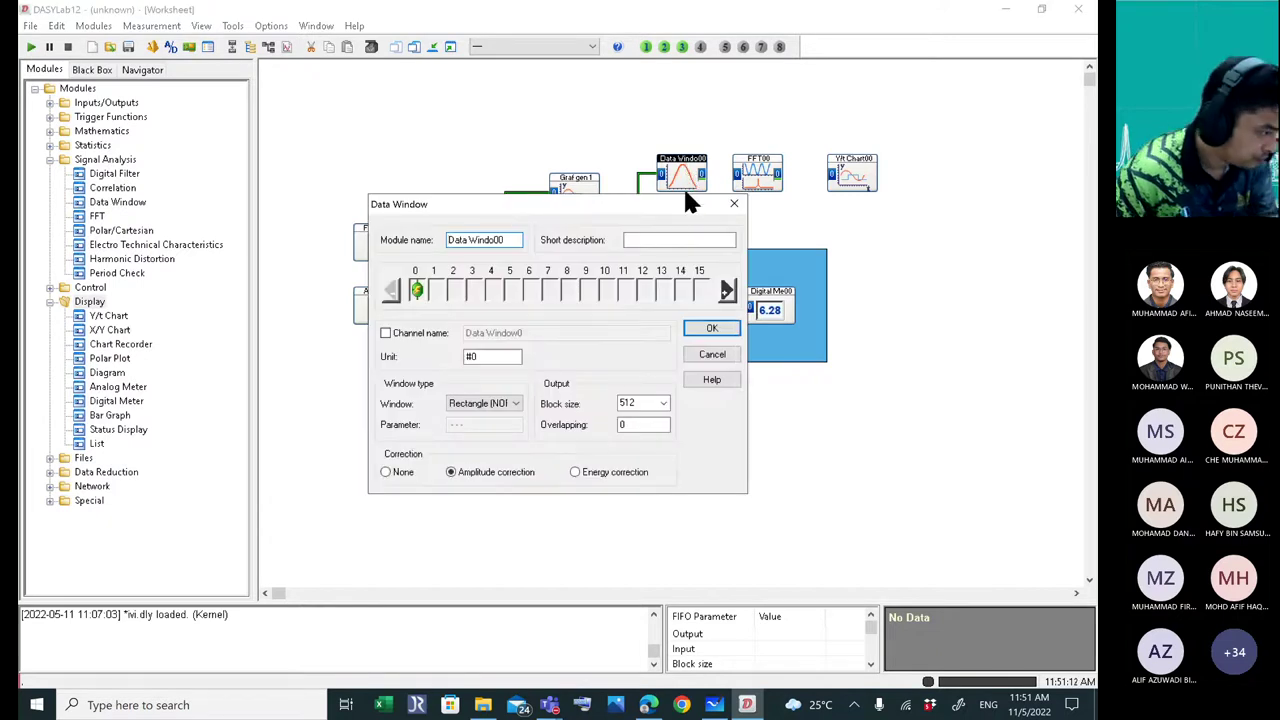
pyautogui.click(464, 406)
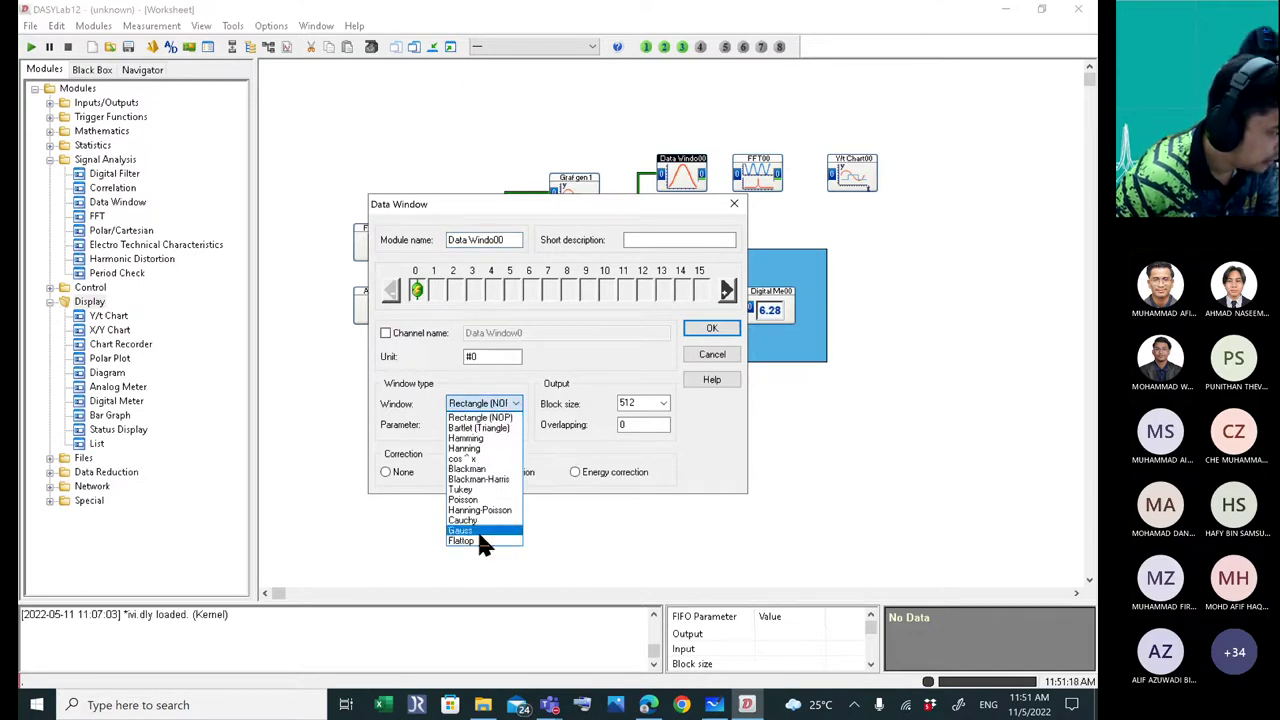
pyautogui.click(499, 418)
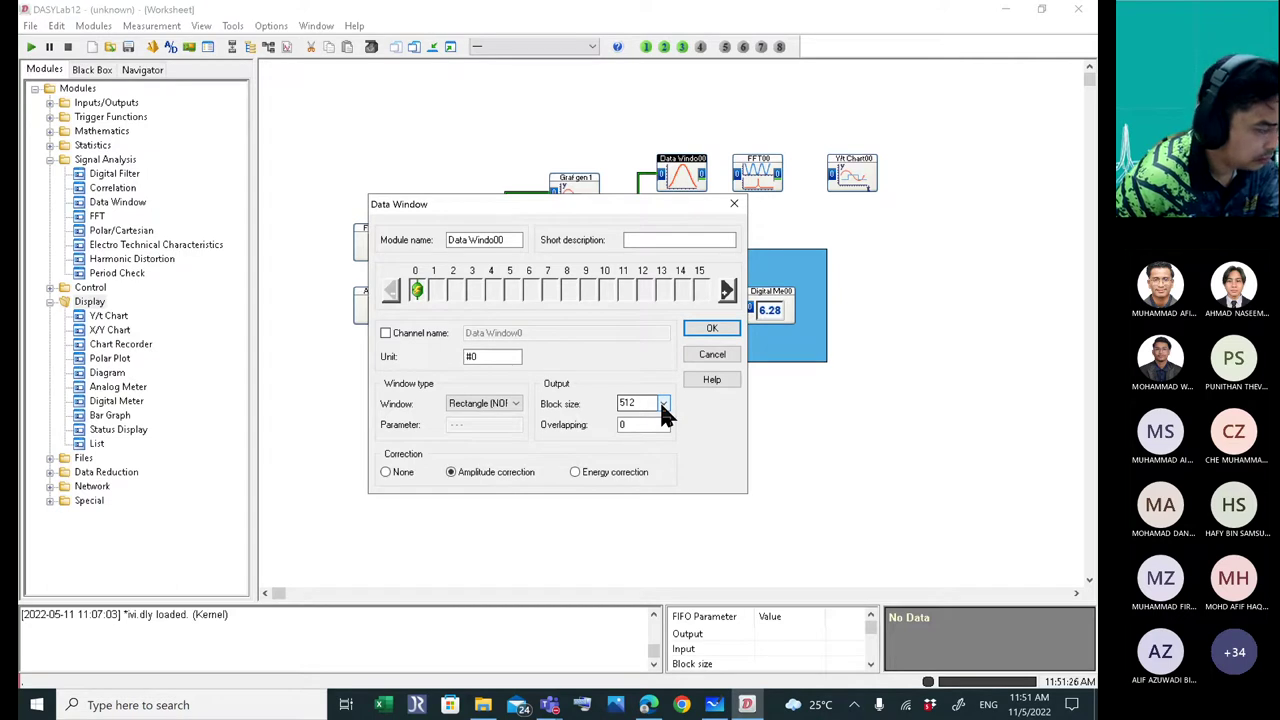
pyautogui.click(715, 331)
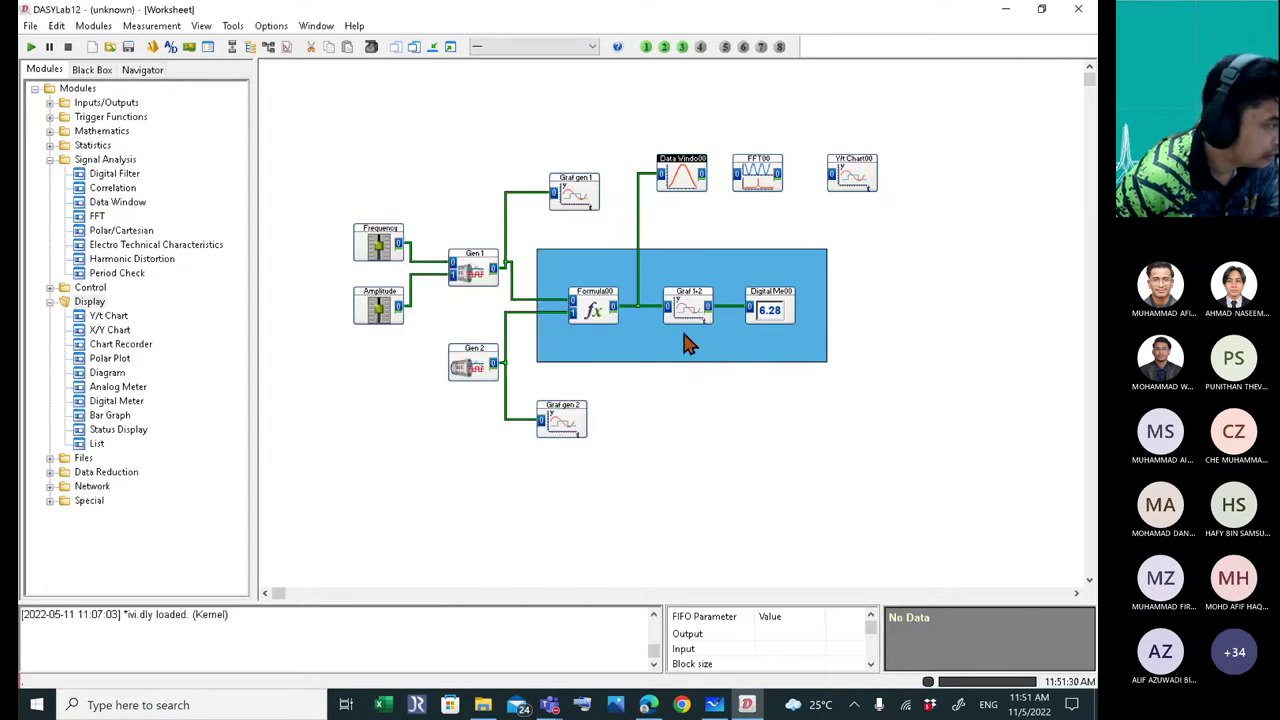
# - Check the block size in the measurement setup and set the Data Window module's output block size to 4096
pyautogui.click(168, 54)
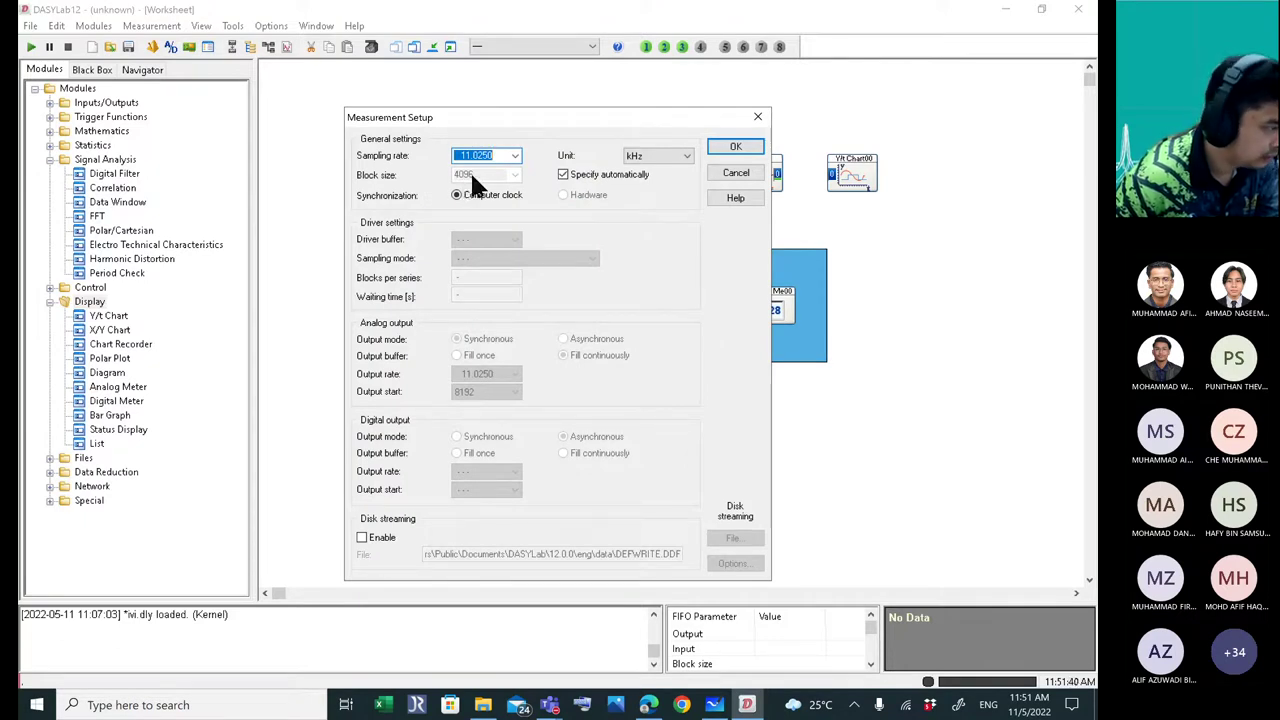
pyautogui.click(718, 147)
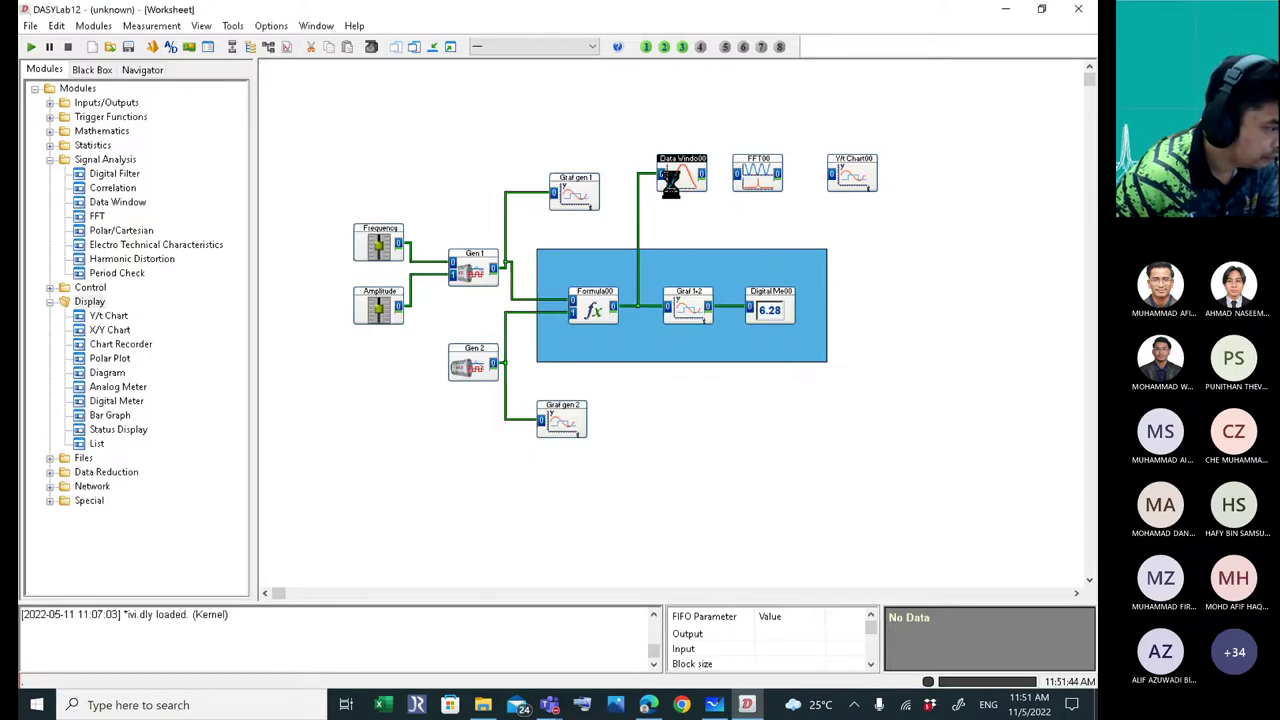
pyautogui.doubleClick(683, 178)
pyautogui.click(662, 403)
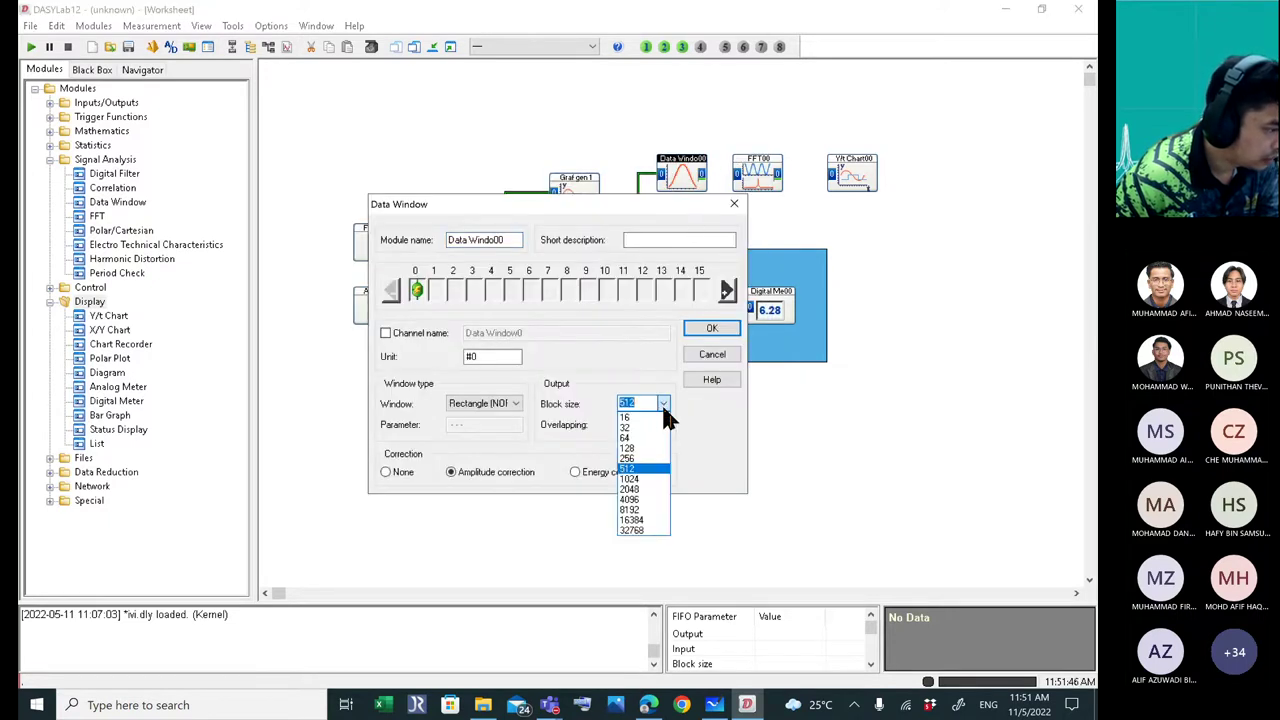
pyautogui.click(632, 500)
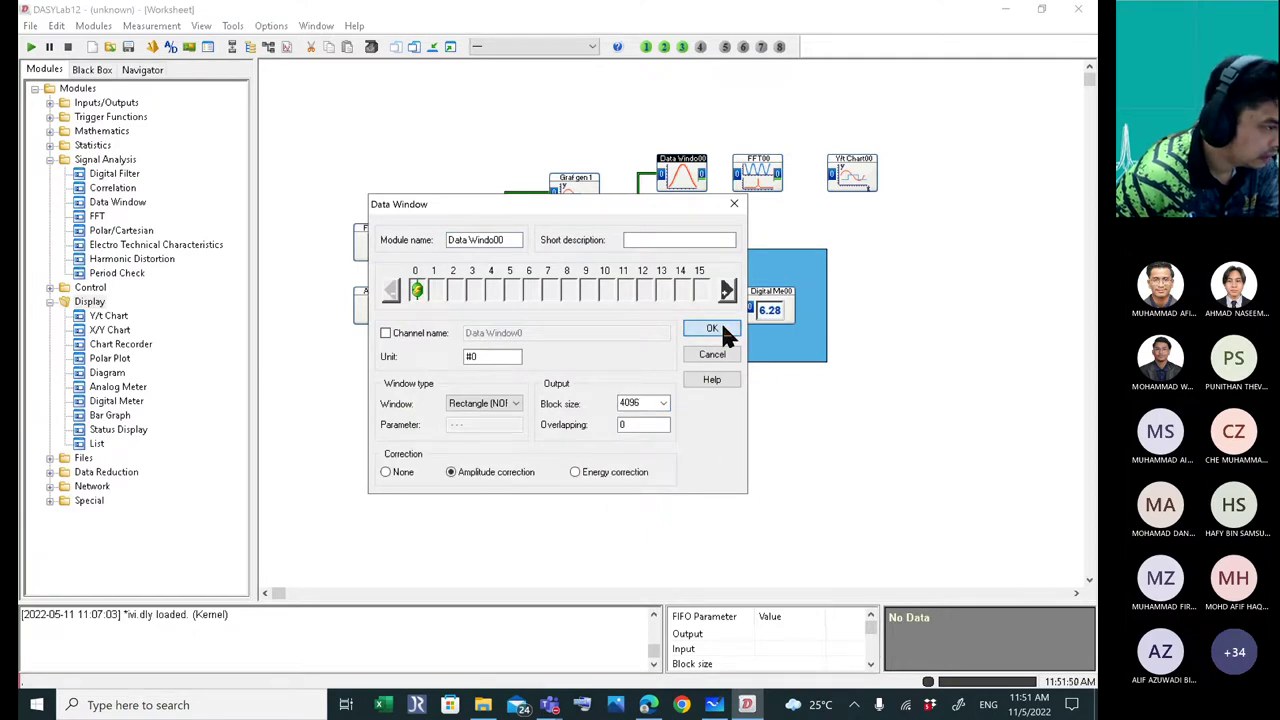
pyautogui.click(712, 329)
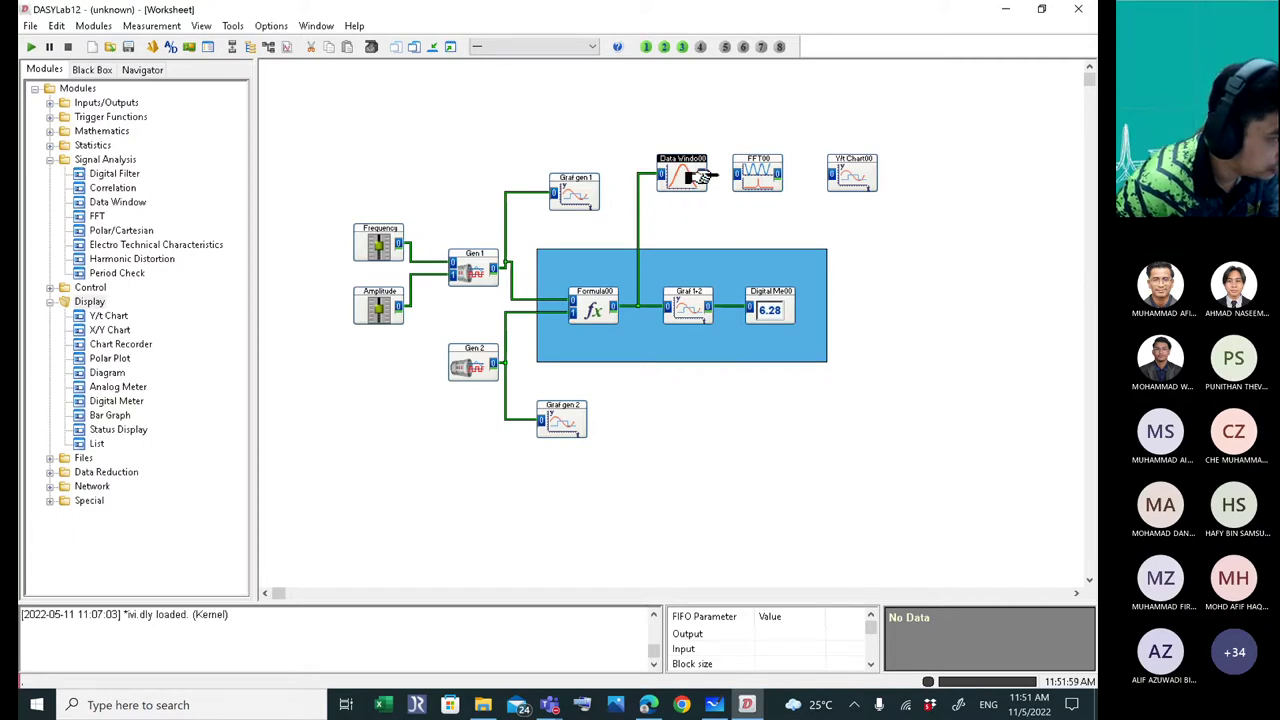
# - Connect the Data Window, FFT and Y/t Chart modules in series, keeping the FFT function as Amplitude spectrum
pyautogui.doubleClick(760, 180)
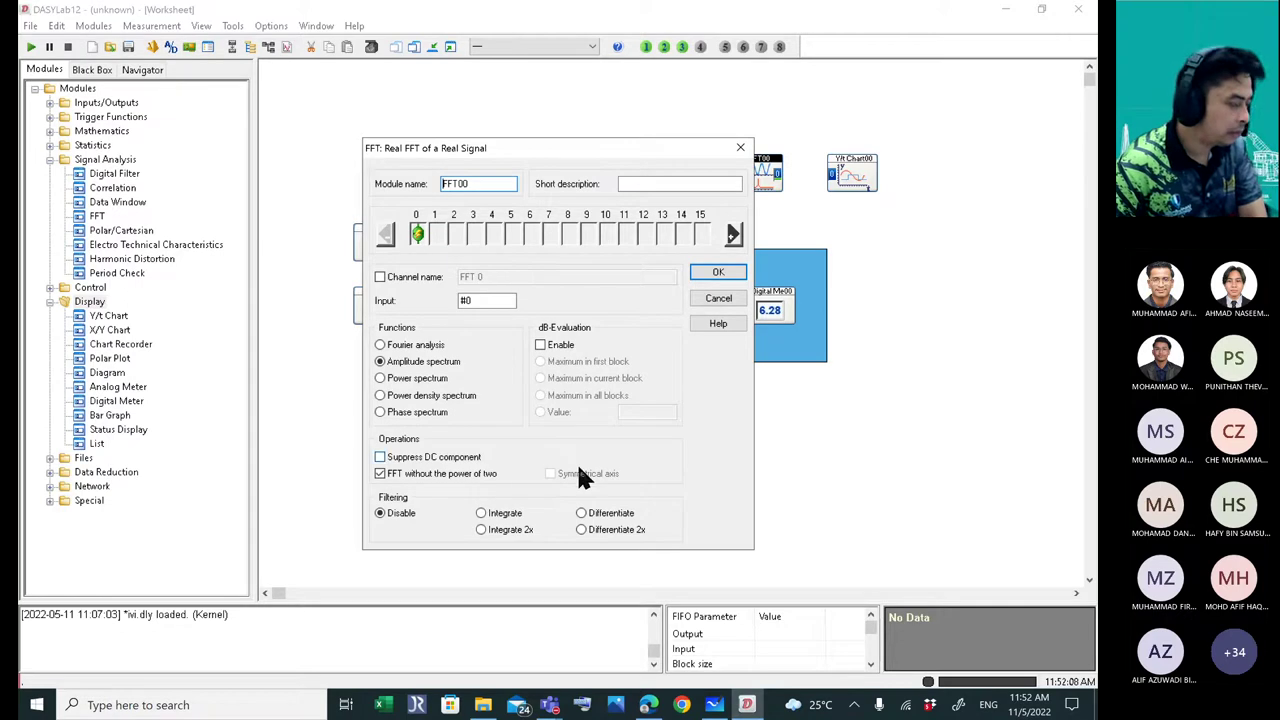
pyautogui.click(718, 273)
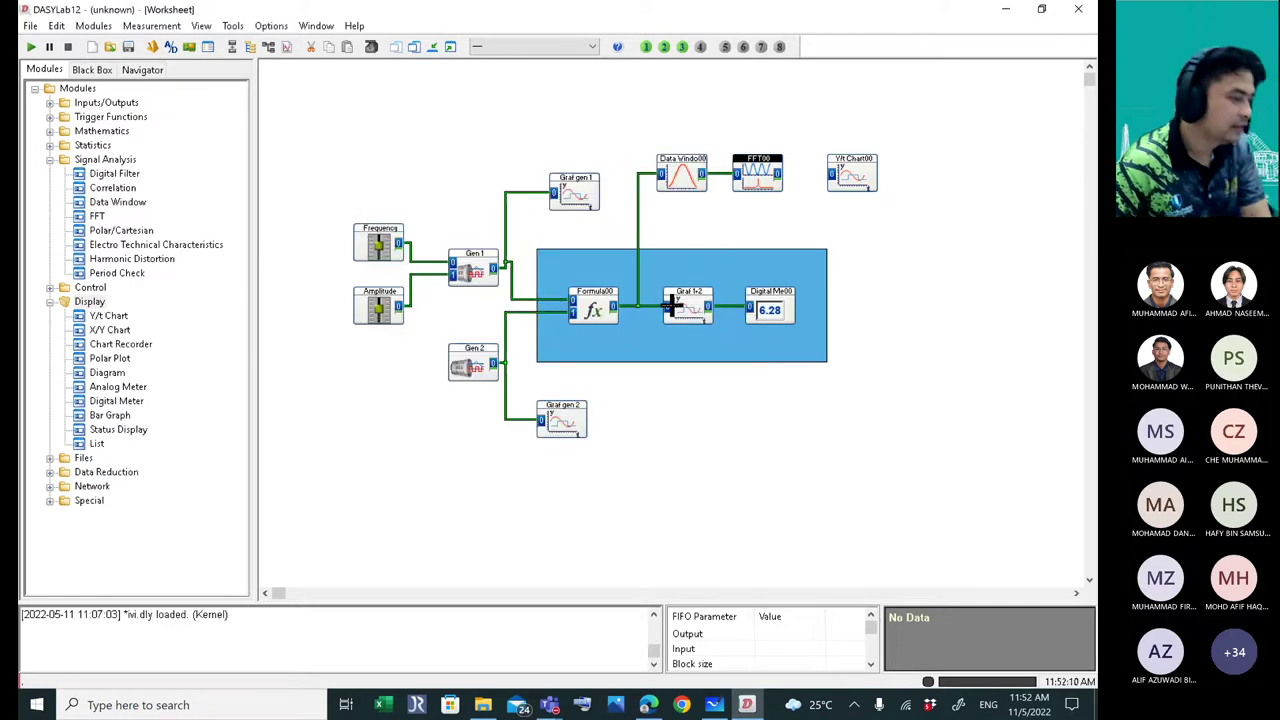
pyautogui.moveTo(853, 175); pyautogui.dragTo(823, 172)
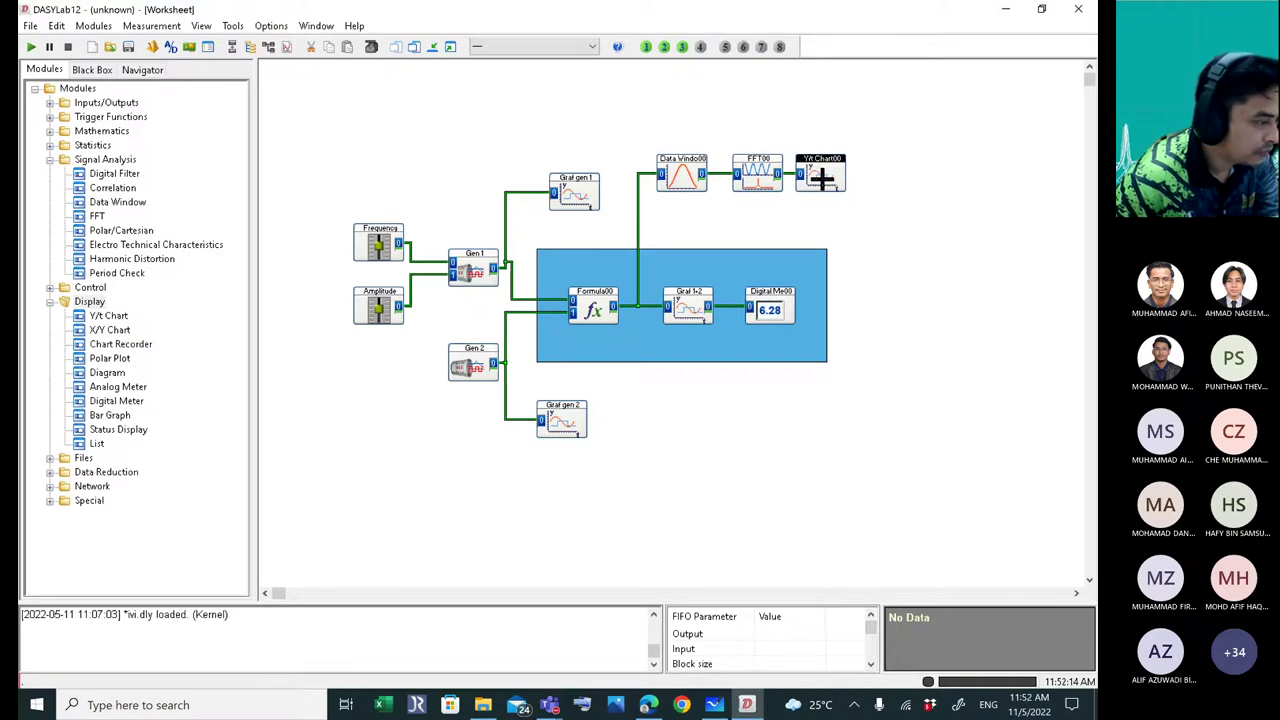
# - Try to rename the Y/t Chart module after the FFT as graf frequency 1+2
pyautogui.doubleClick(822, 174)
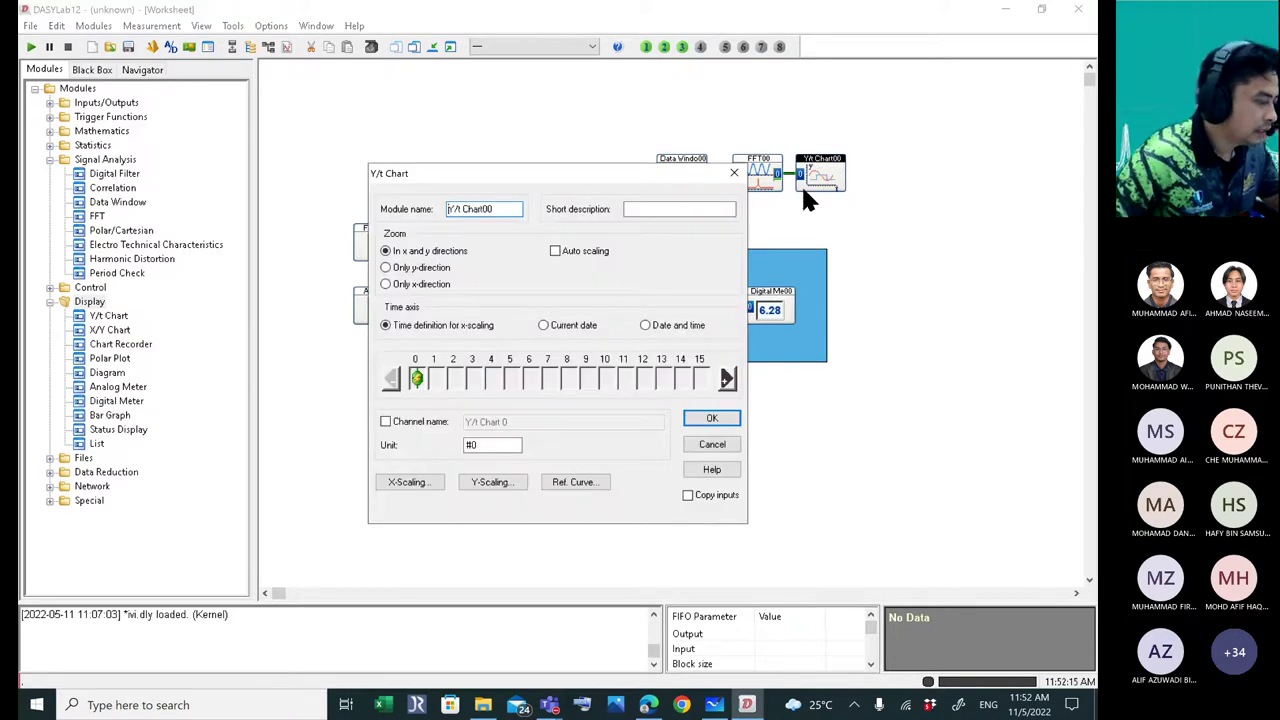
pyautogui.write('graf frequency')
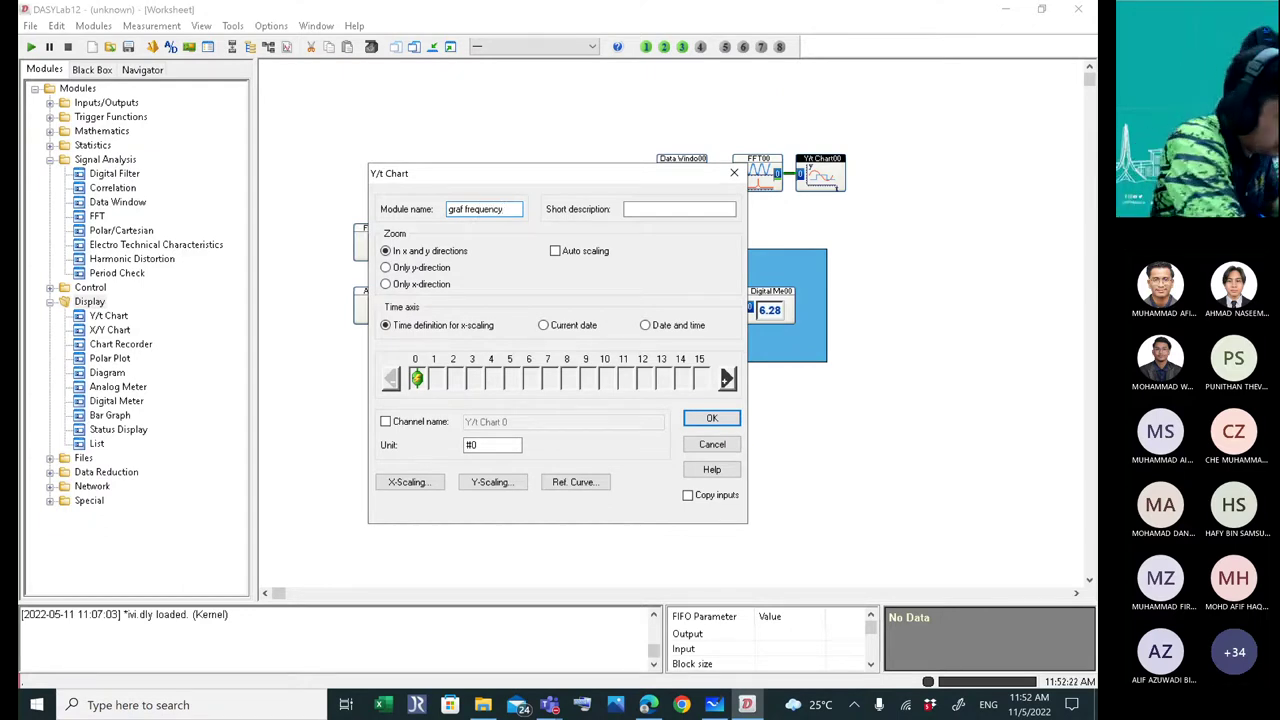
pyautogui.write(' 1+2')
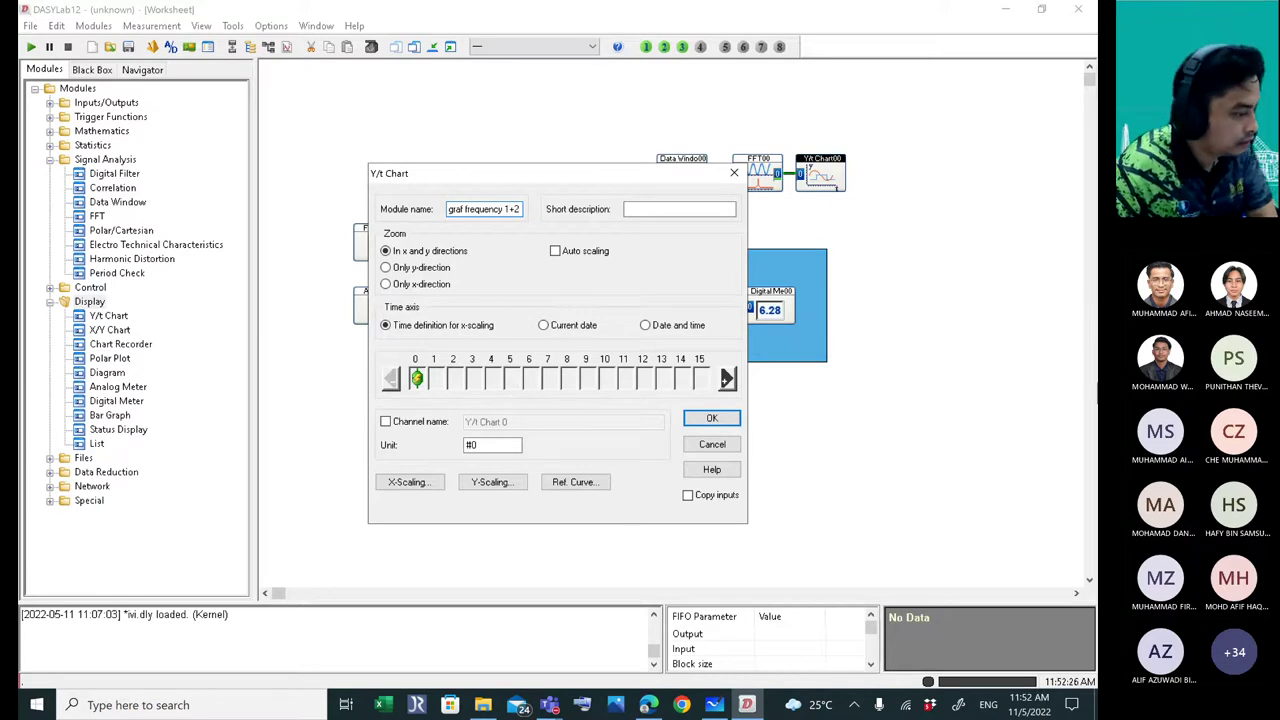
pyautogui.click(708, 415)
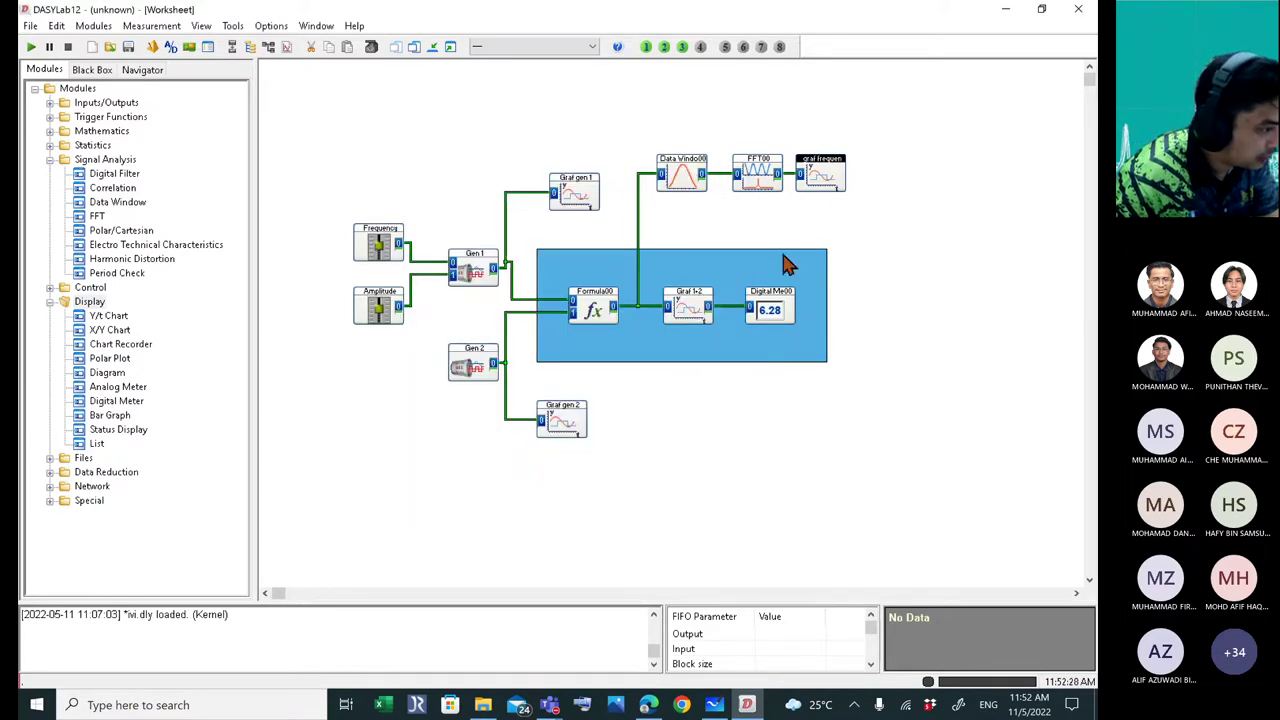
# - Enter graf freq 1+2 as a shorter name for the chart module after the FFT
pyautogui.doubleClick(833, 186)
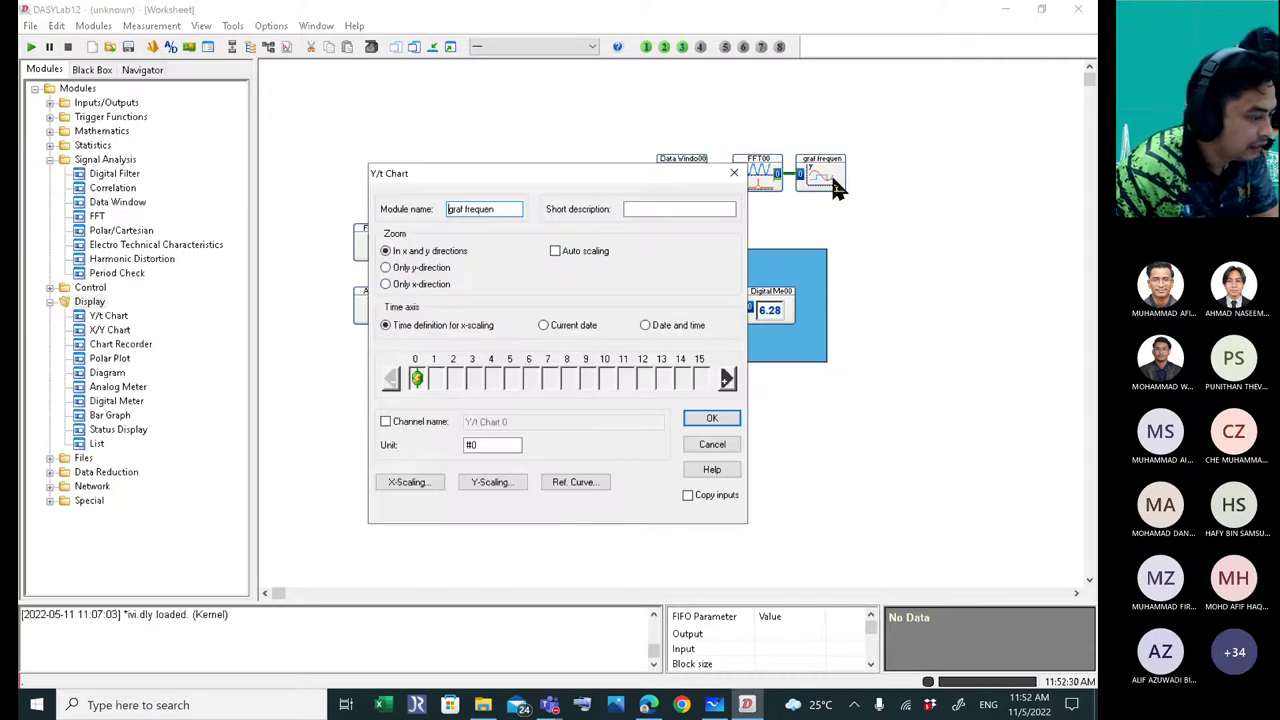
pyautogui.moveTo(505, 209); pyautogui.dragTo(467, 212)
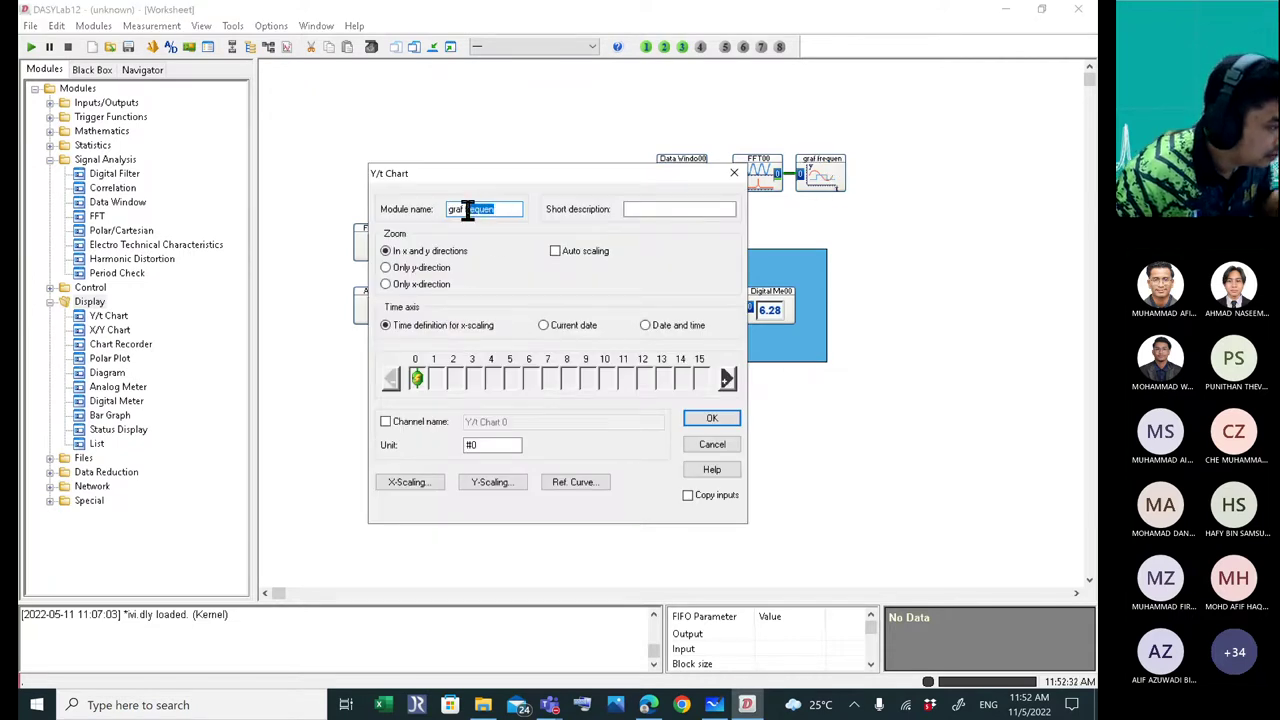
pyautogui.write('freq')
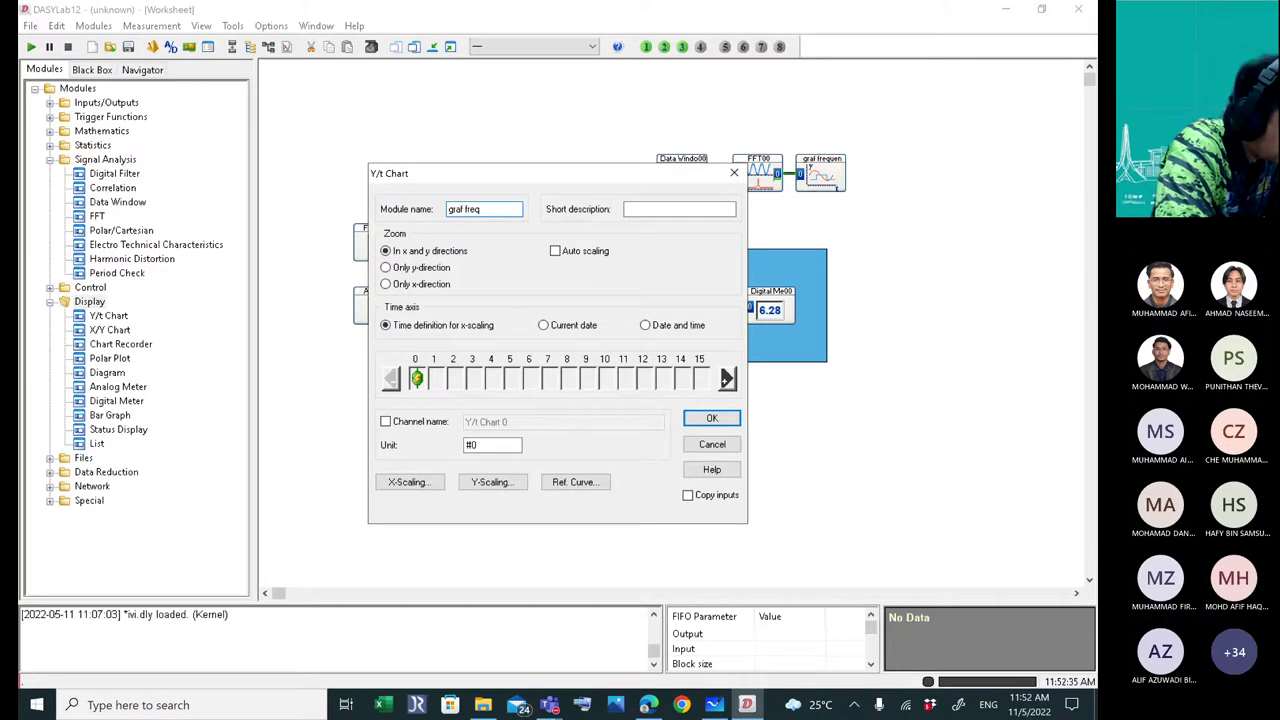
pyautogui.write(' 1+2')
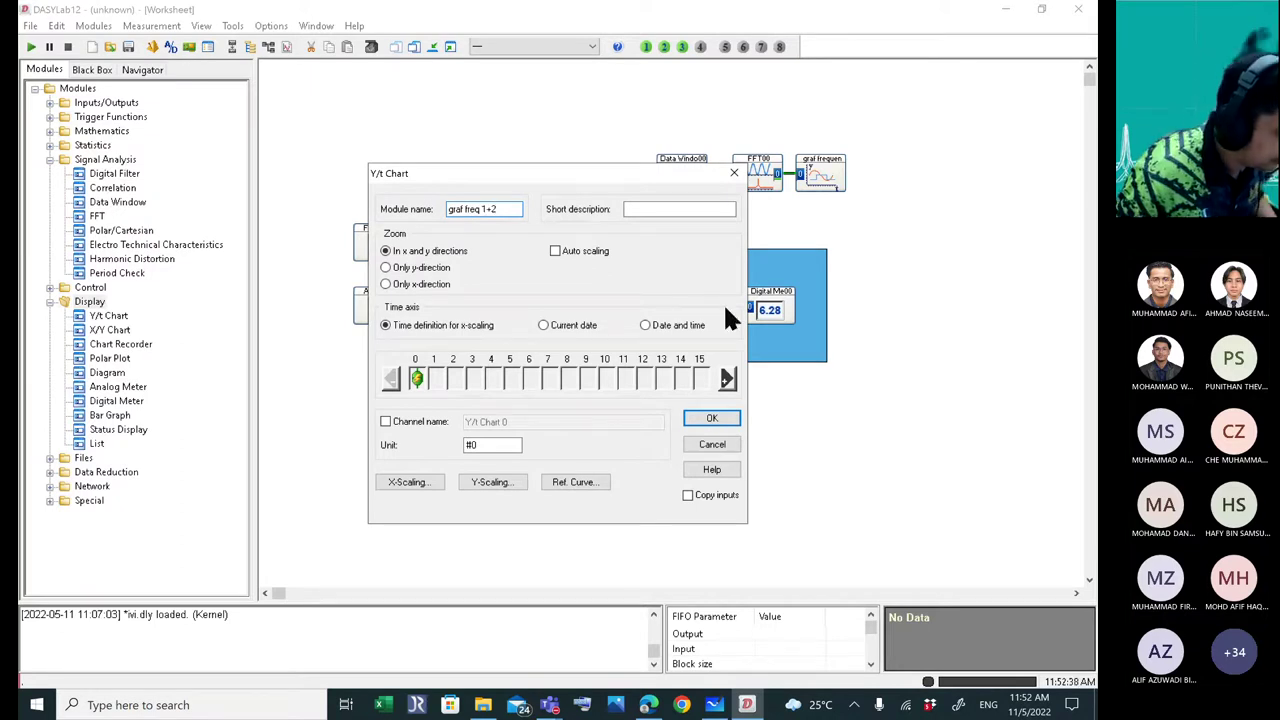
pyautogui.click(726, 414)
# - Shorten the FFT chart module's name to graf freq and shift the module slightly away from the FFT module
pyautogui.doubleClick(818, 176)
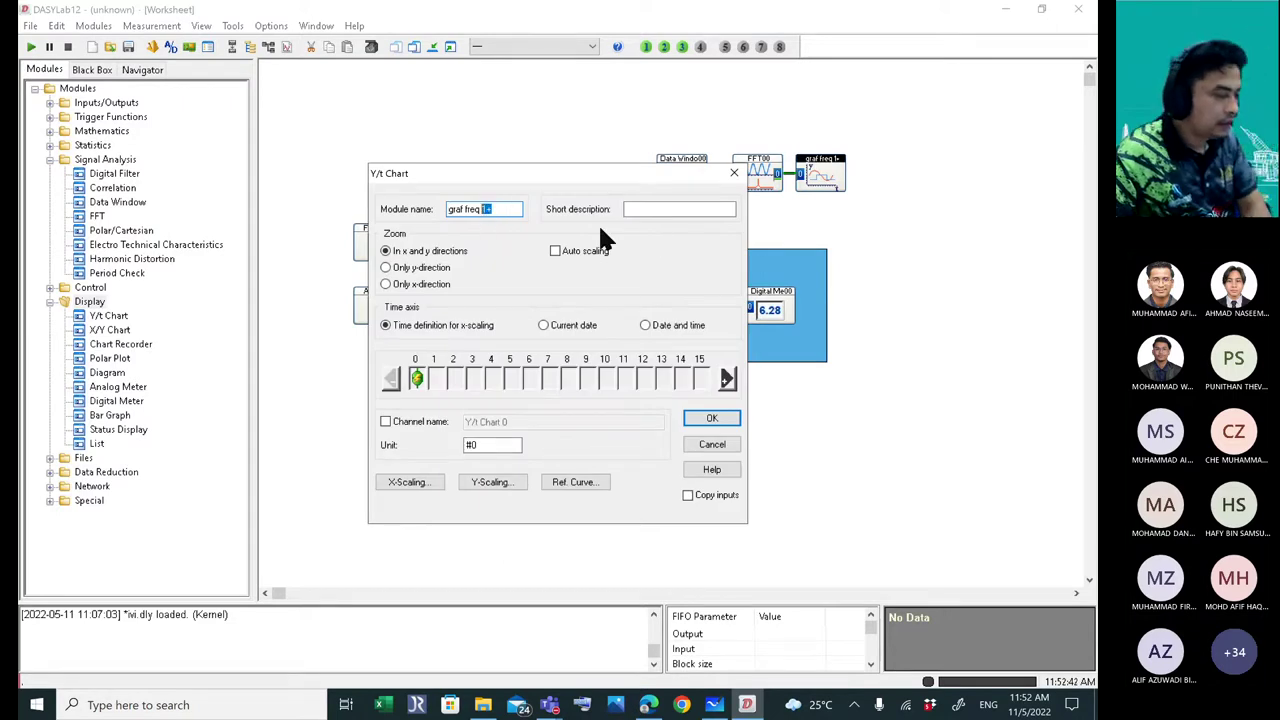
pyautogui.press('Delete')
pyautogui.press('Return')
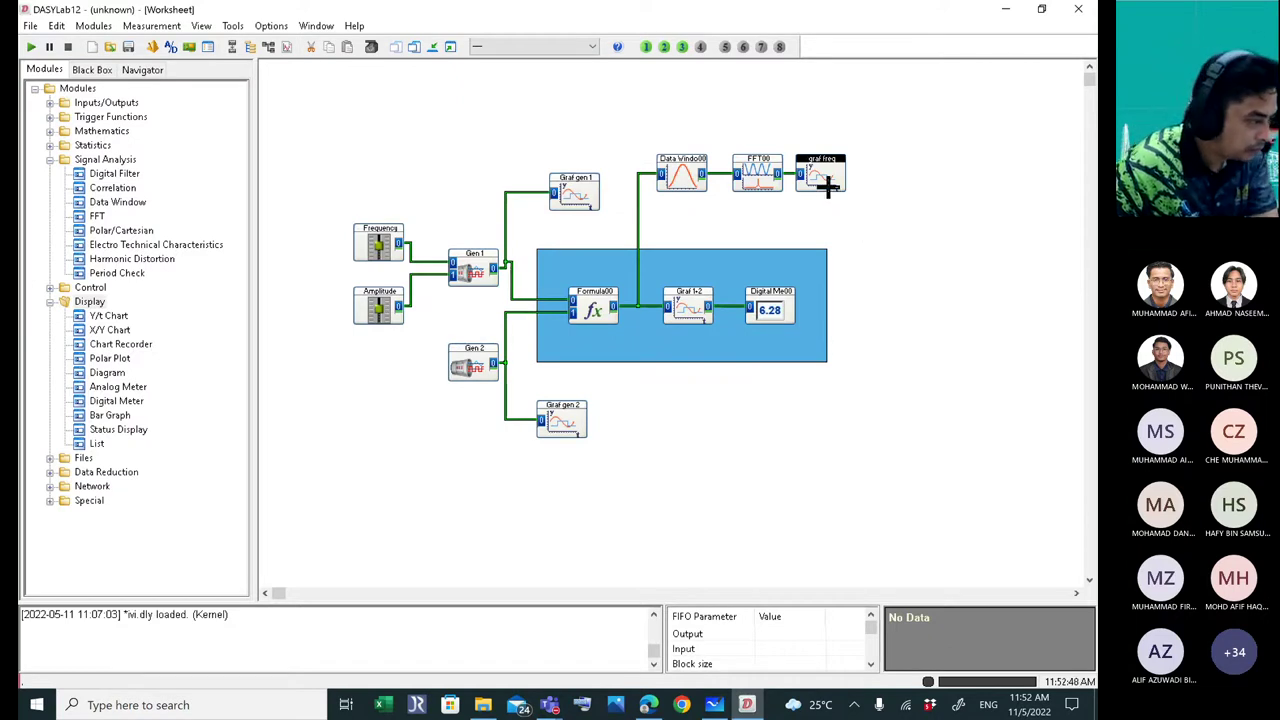
pyautogui.moveTo(828, 186); pyautogui.dragTo(834, 186)
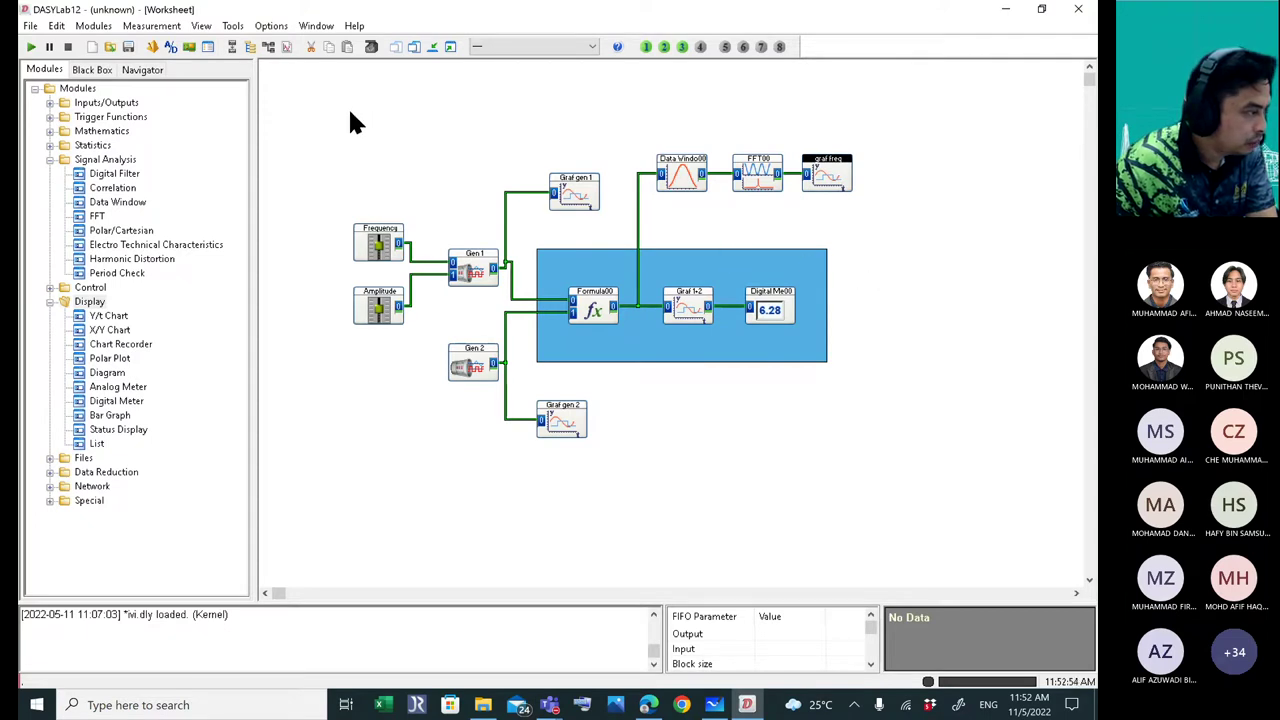
# - Show all display windows and resize and move the graf freq window so it sits wide between the Graf gen 1 and Graf 1+2 charts
pyautogui.click(450, 47)
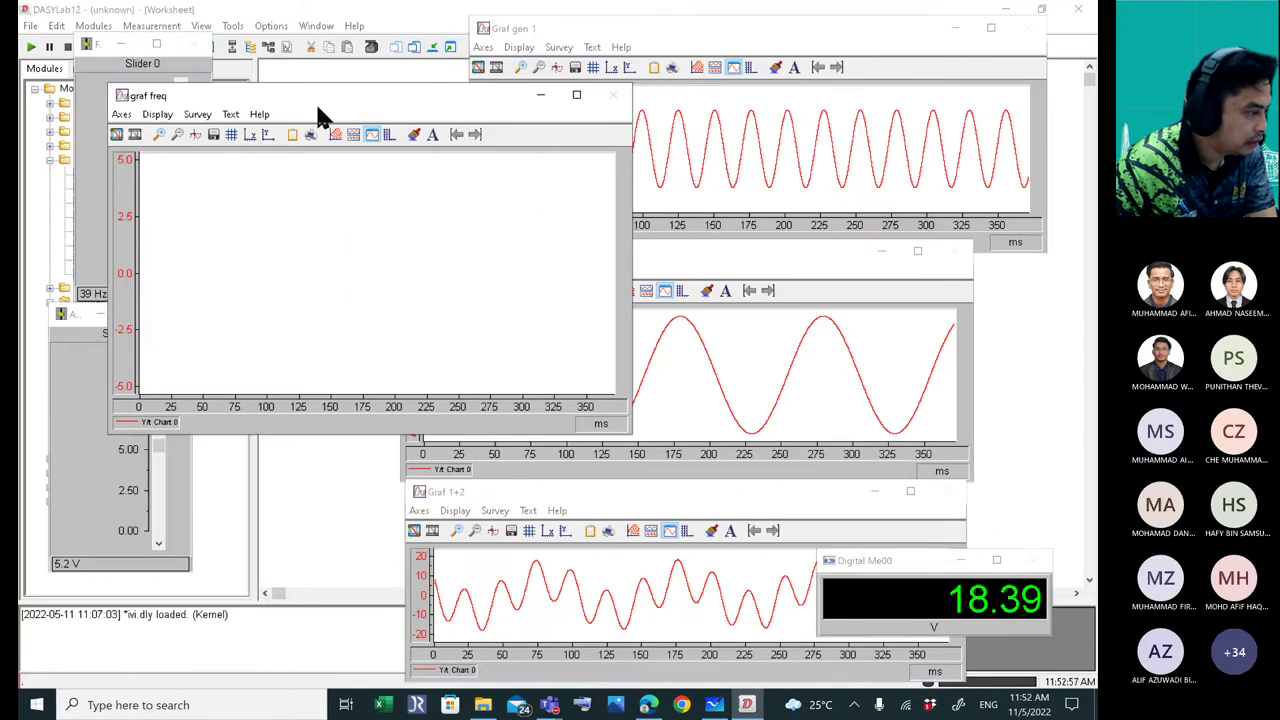
pyautogui.moveTo(315, 101); pyautogui.dragTo(455, 158)
pyautogui.moveTo(769, 278); pyautogui.dragTo(503, 289)
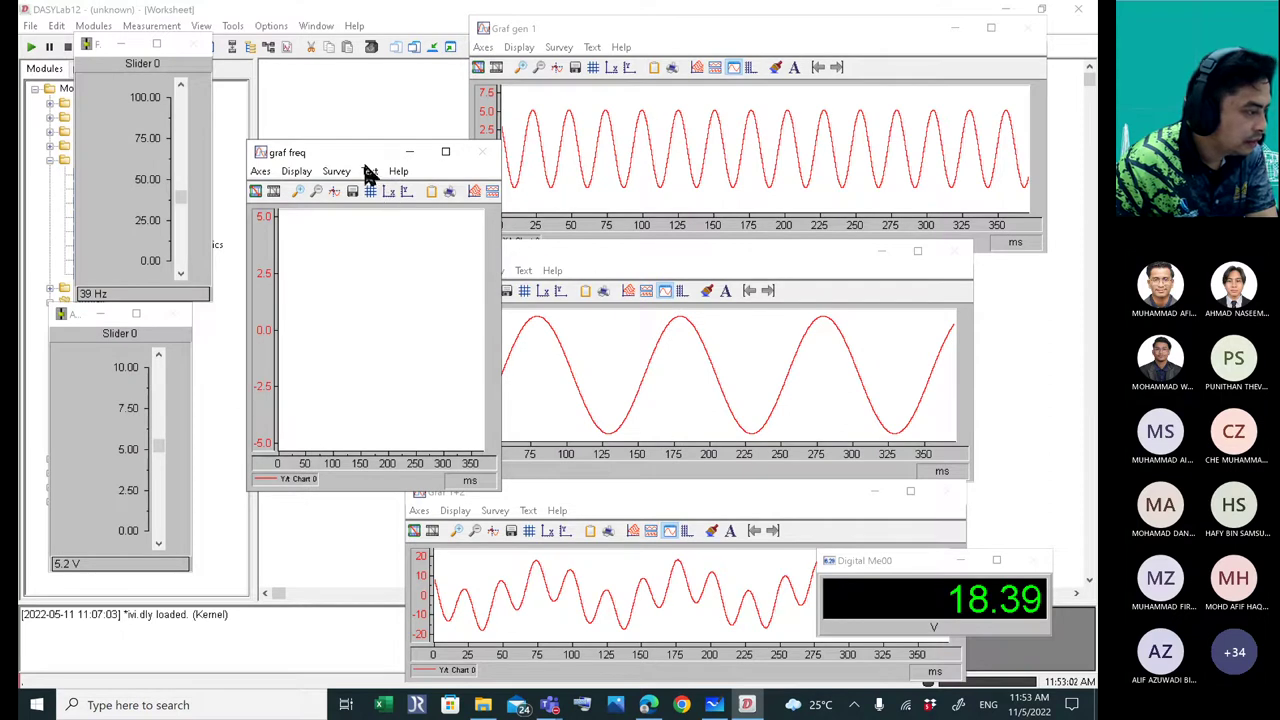
pyautogui.click(714, 252)
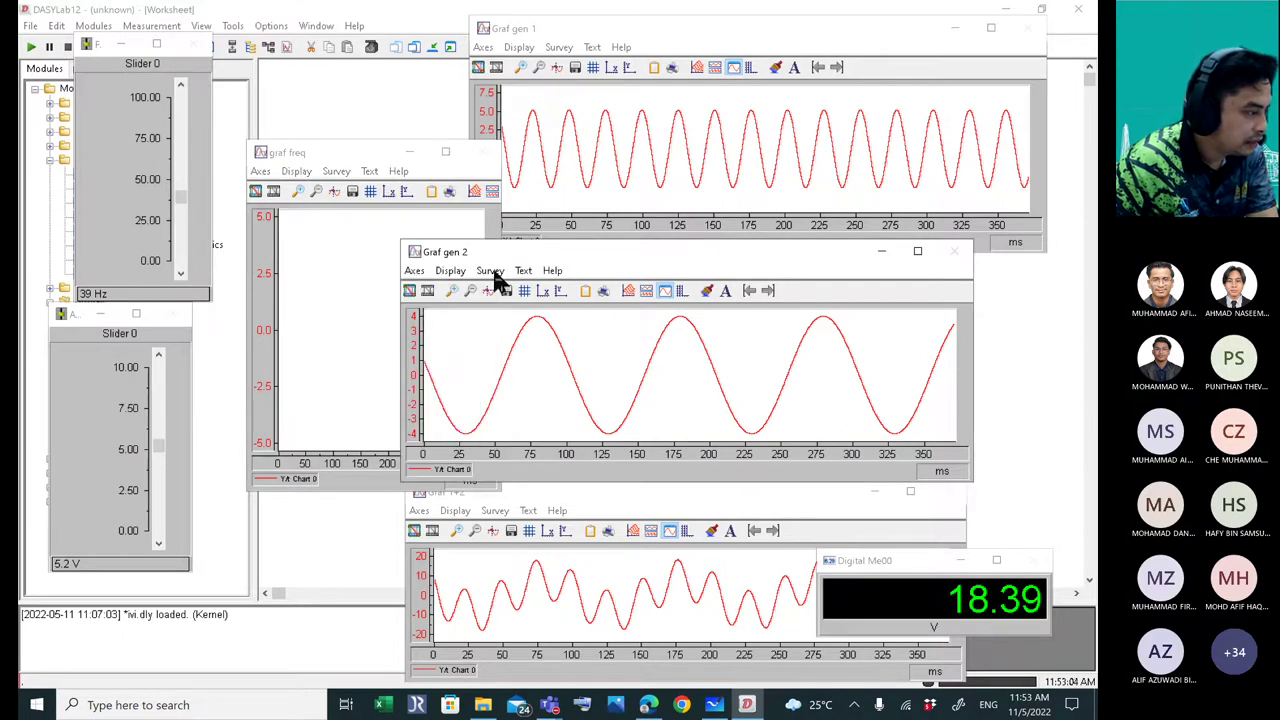
pyautogui.moveTo(348, 152); pyautogui.dragTo(438, 229)
pyautogui.moveTo(576, 347); pyautogui.dragTo(1032, 403)
pyautogui.moveTo(630, 230); pyautogui.dragTo(624, 240)
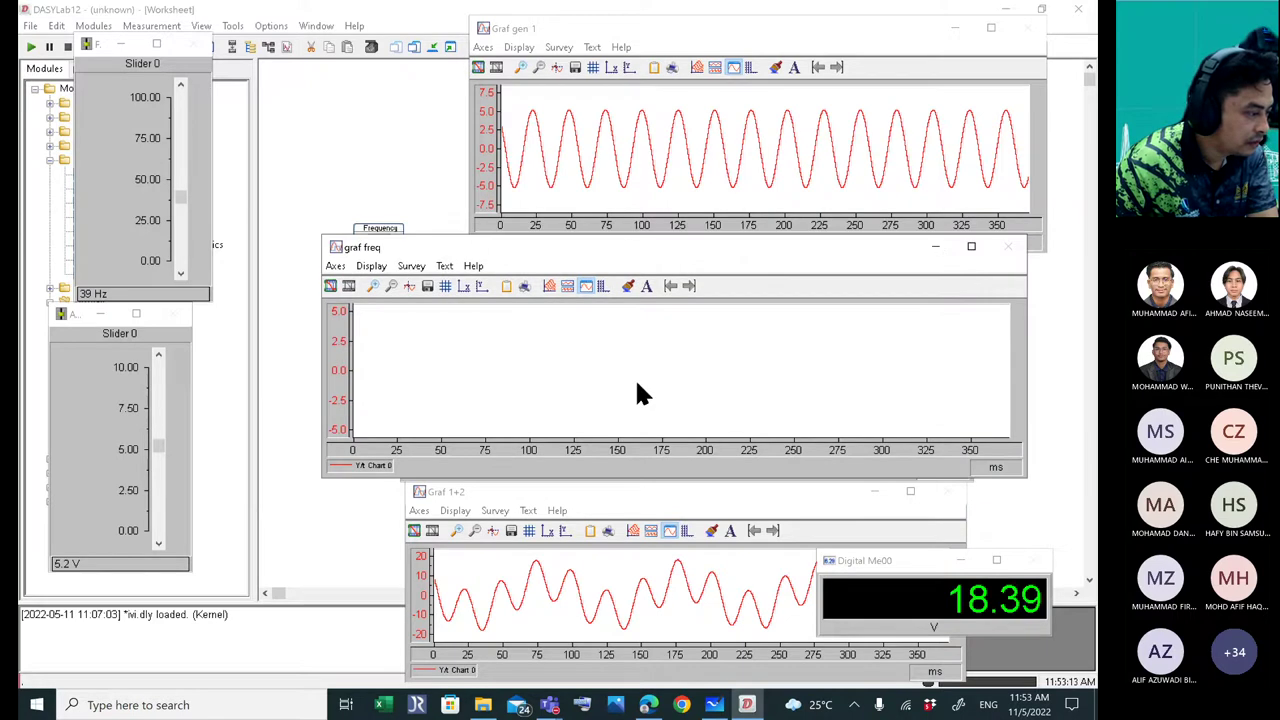
pyautogui.moveTo(554, 259); pyautogui.dragTo(594, 262)
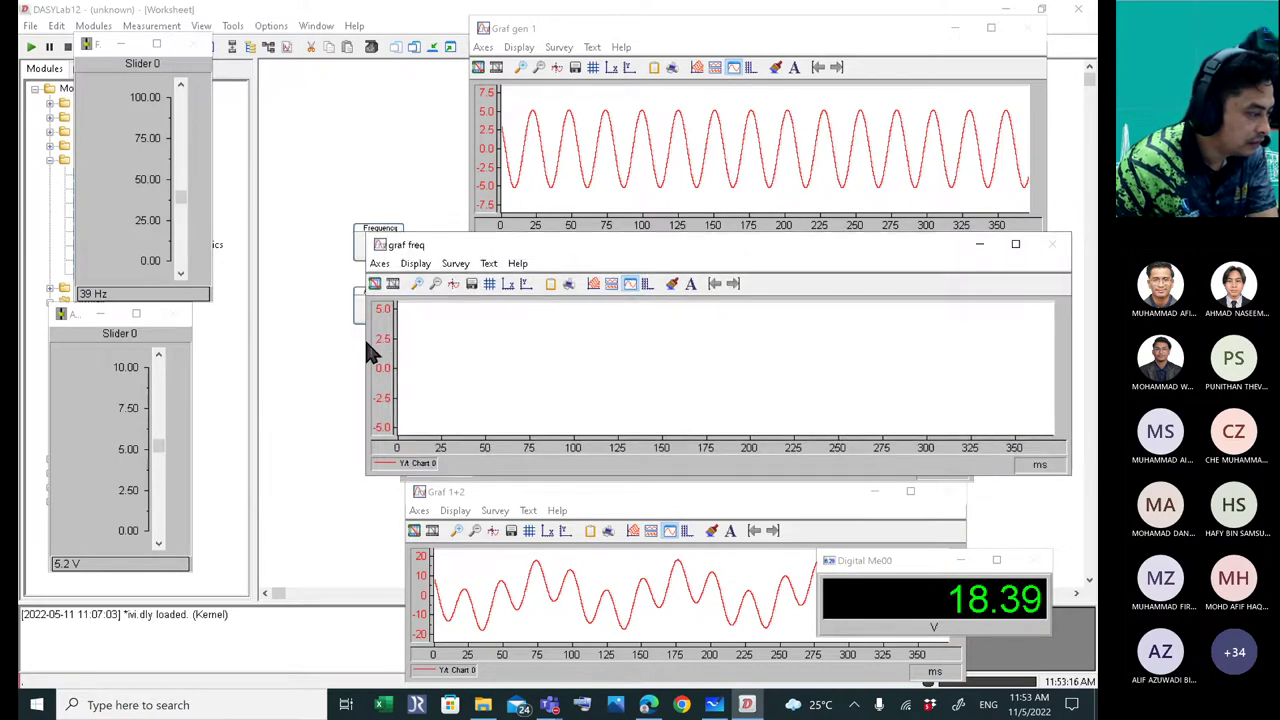
# - Narrow and reposition the graf freq window slightly, and briefly run the measurement to plot the spectrum
pyautogui.moveTo(366, 355); pyautogui.dragTo(412, 355)
pyautogui.moveTo(595, 260); pyautogui.dragTo(578, 258)
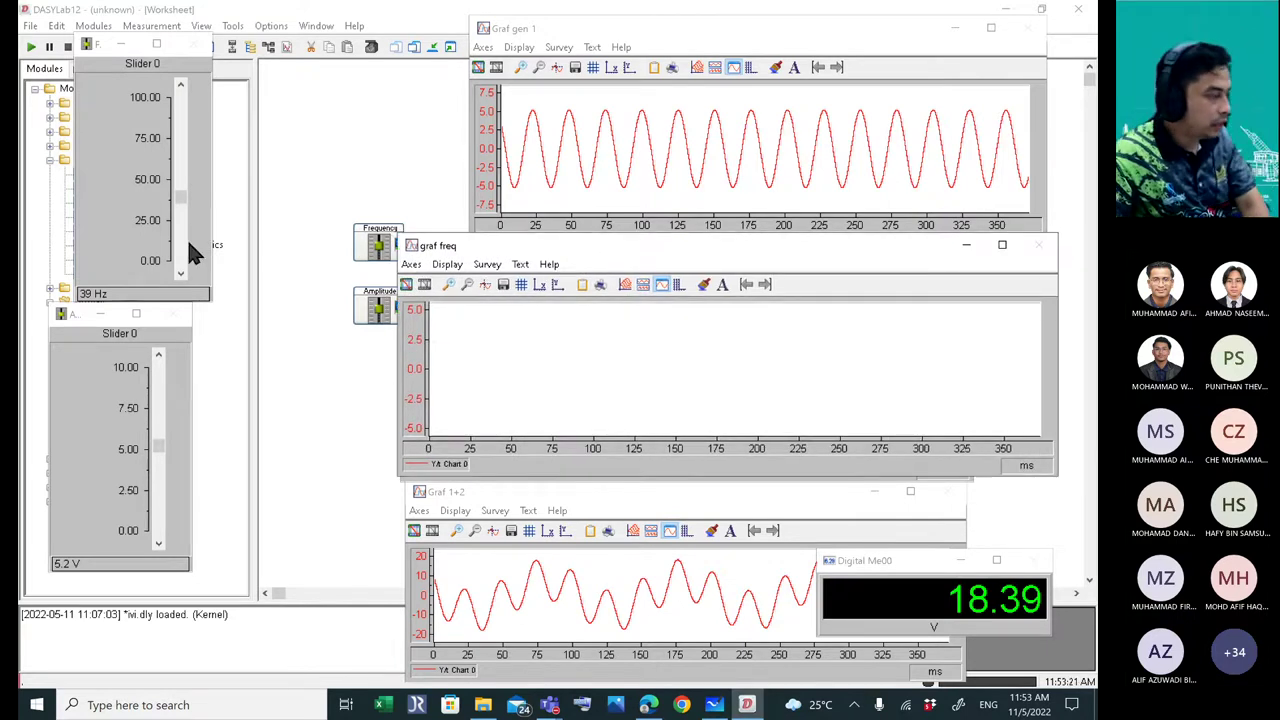
pyautogui.click(31, 46)
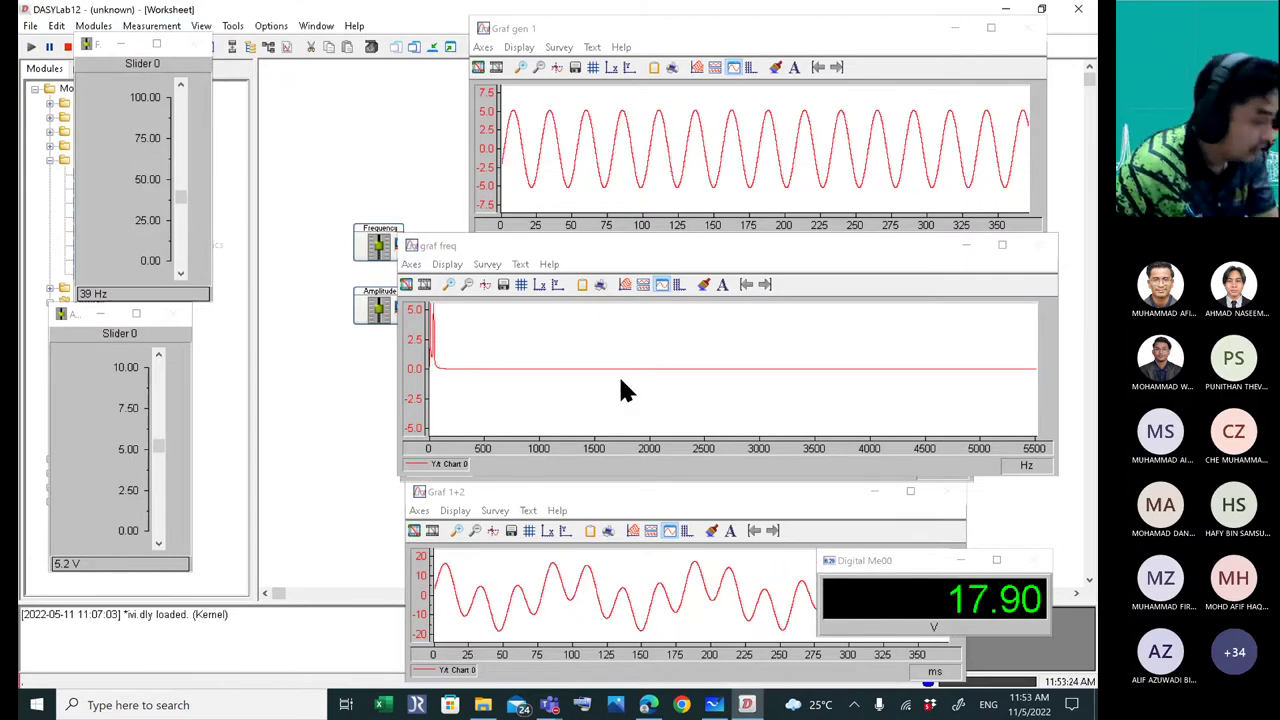
pyautogui.click(67, 46)
# - Apply auto scaling to the axes of the graf freq chart and restart the measurement
pyautogui.click(411, 265)
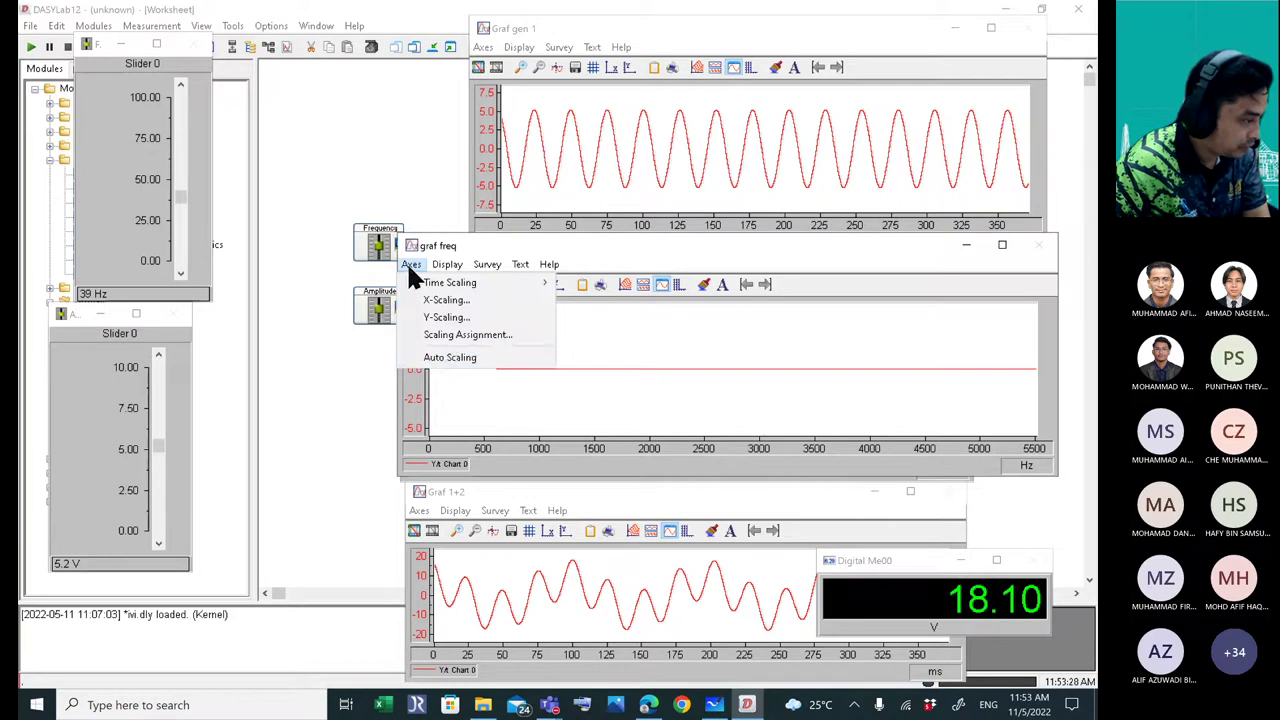
pyautogui.click(424, 367)
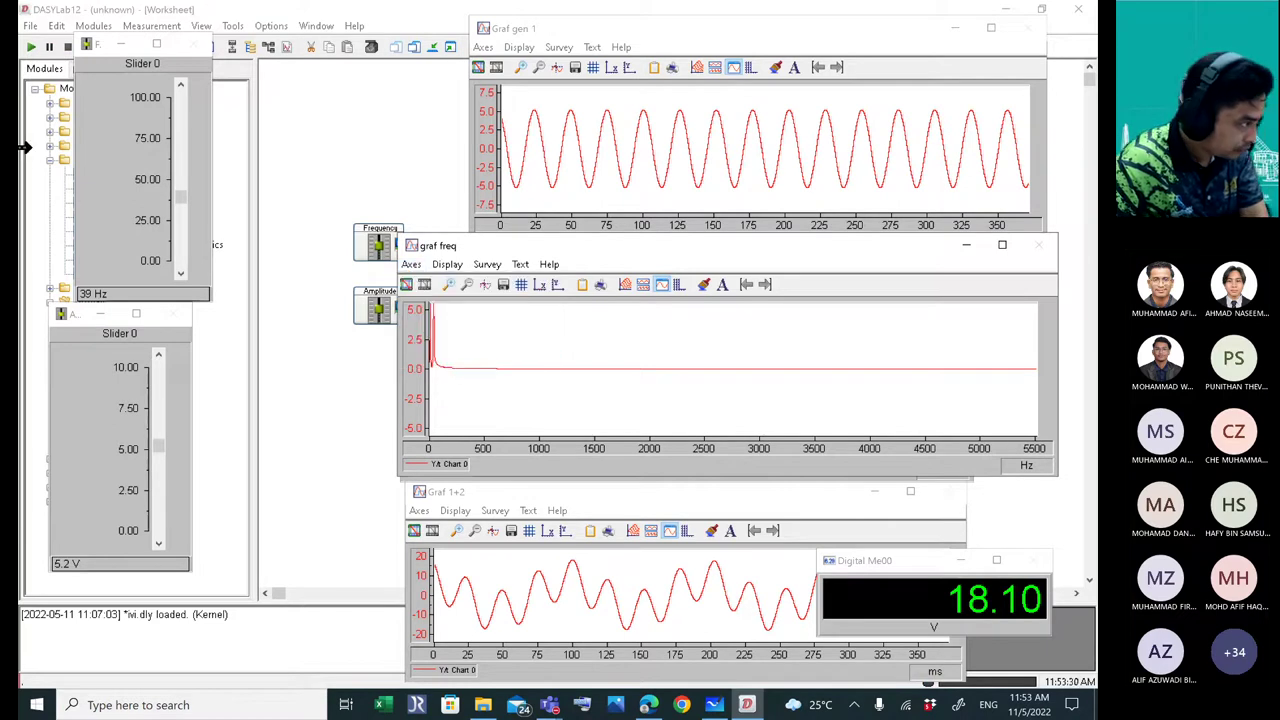
pyautogui.click(31, 46)
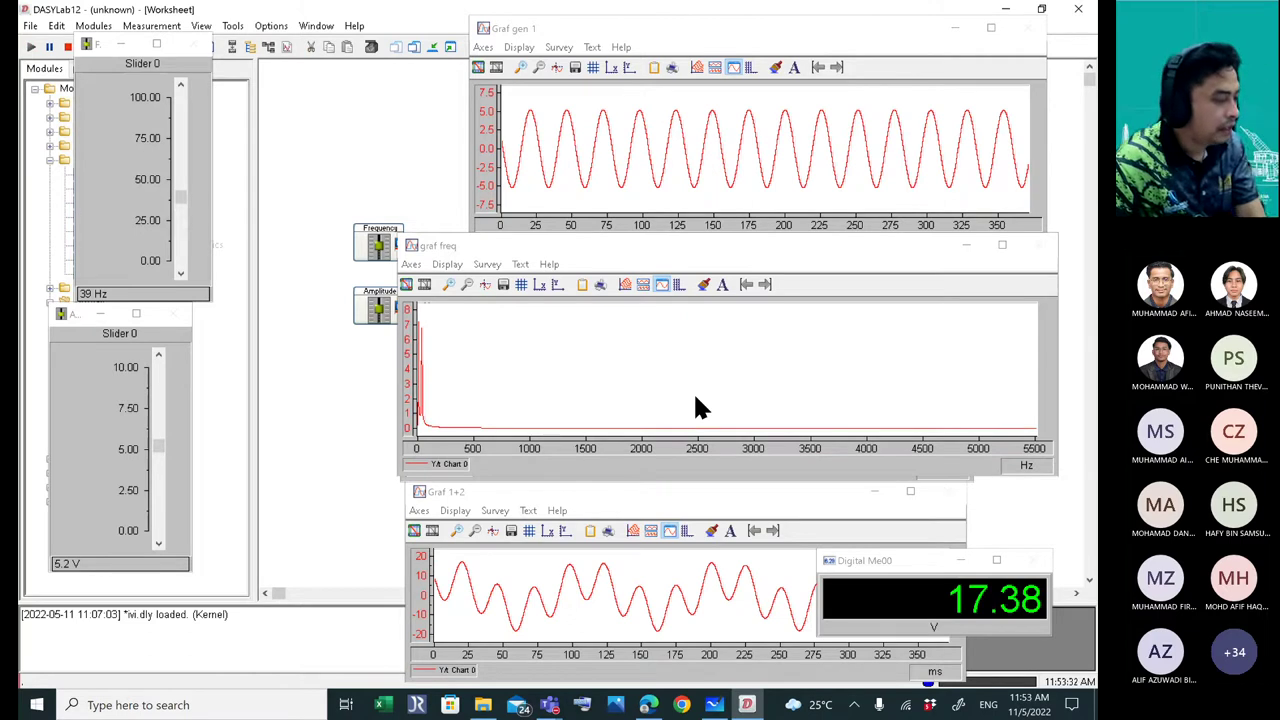
# - Zoom the graf freq chart in on the low-frequency peaks up to about 210 Hz, and restore the full frequency range
pyautogui.click(448, 284)
pyautogui.moveTo(443, 305); pyautogui.dragTo(420, 345)
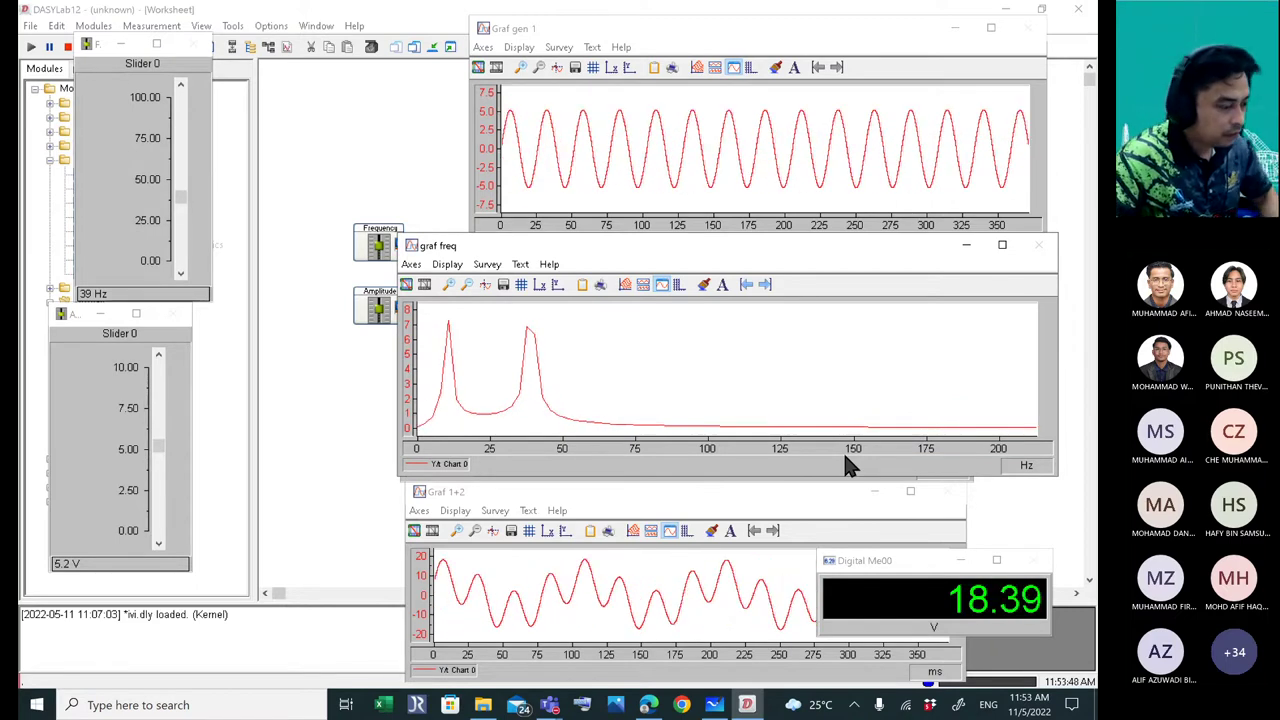
pyautogui.click(472, 296)
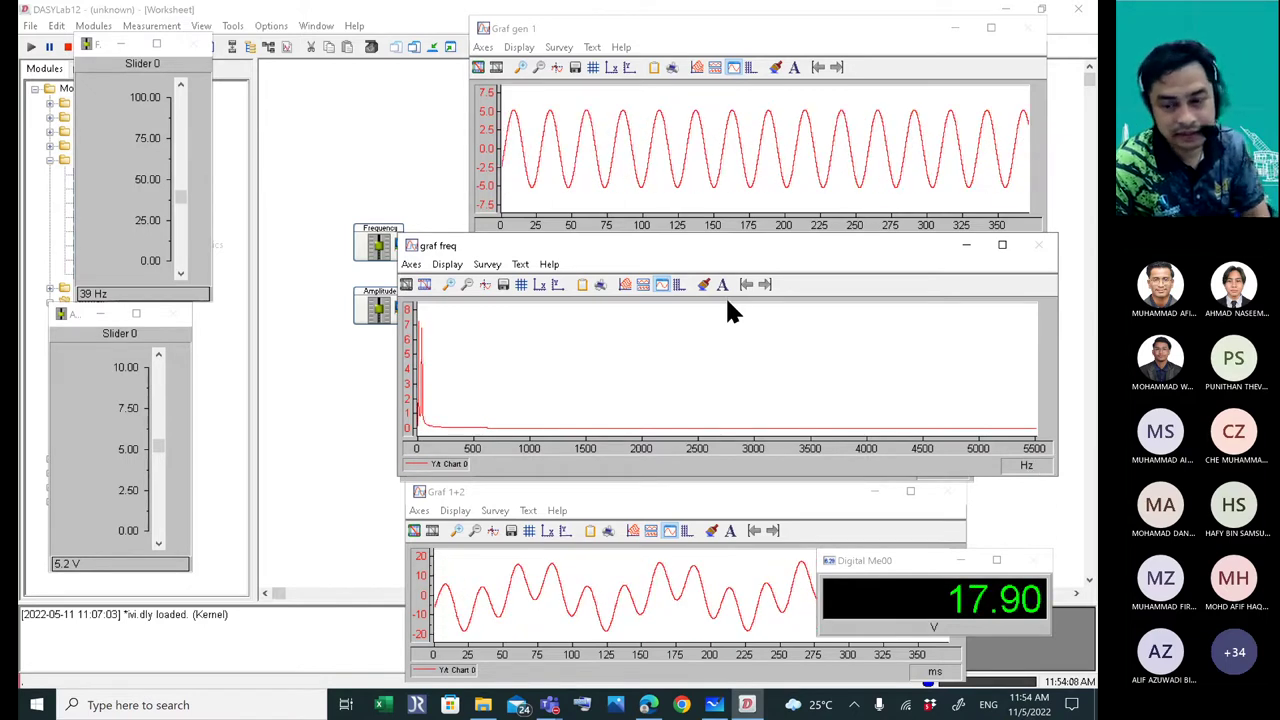
# - Switch to the browser to check the methodology in the BTD2142_LabSheet 2 PDF, and return to DASYLab
pyautogui.click(648, 705)
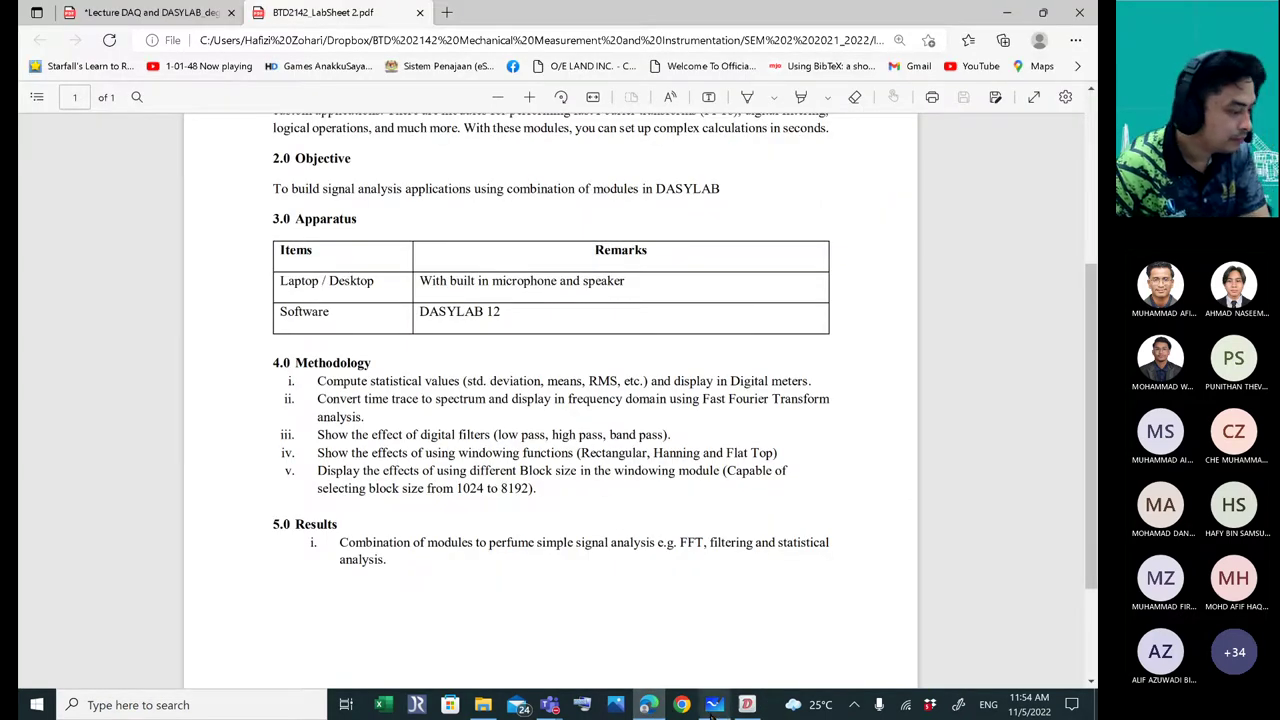
pyautogui.click(747, 705)
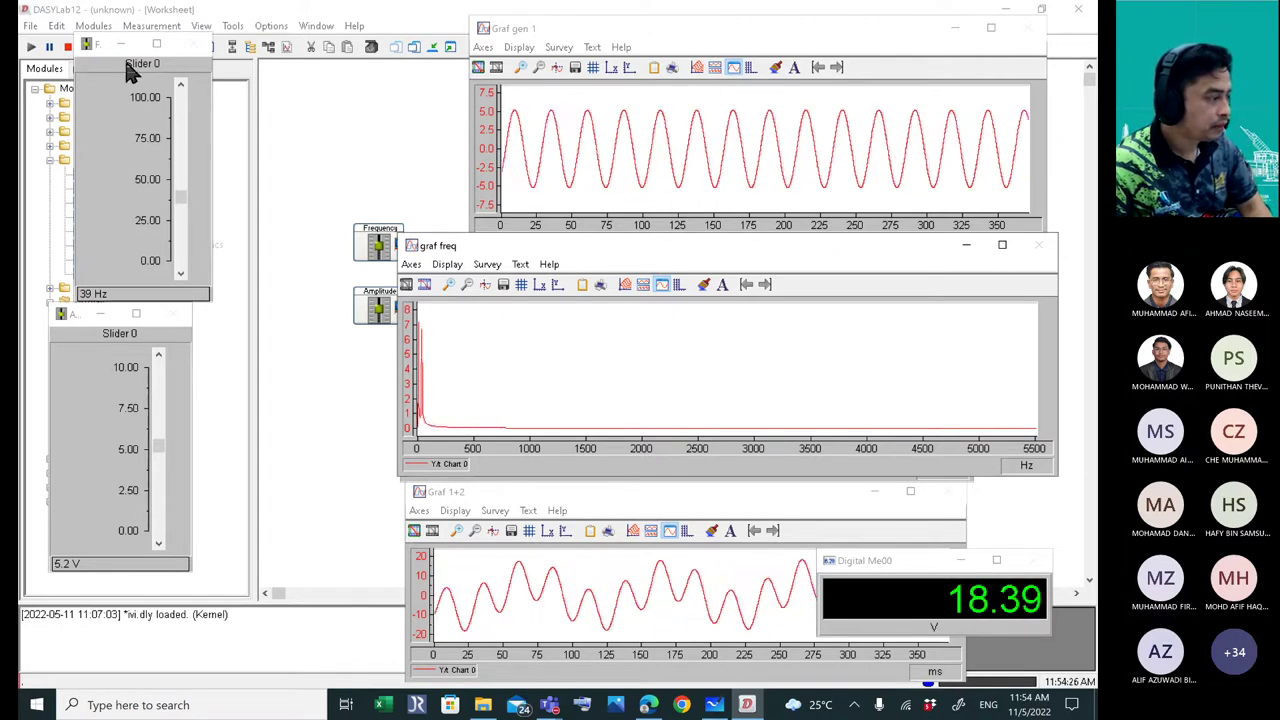
# - Stop the measurement, hide the display windows to review the module wiring, and bring the windows back
pyautogui.click(67, 48)
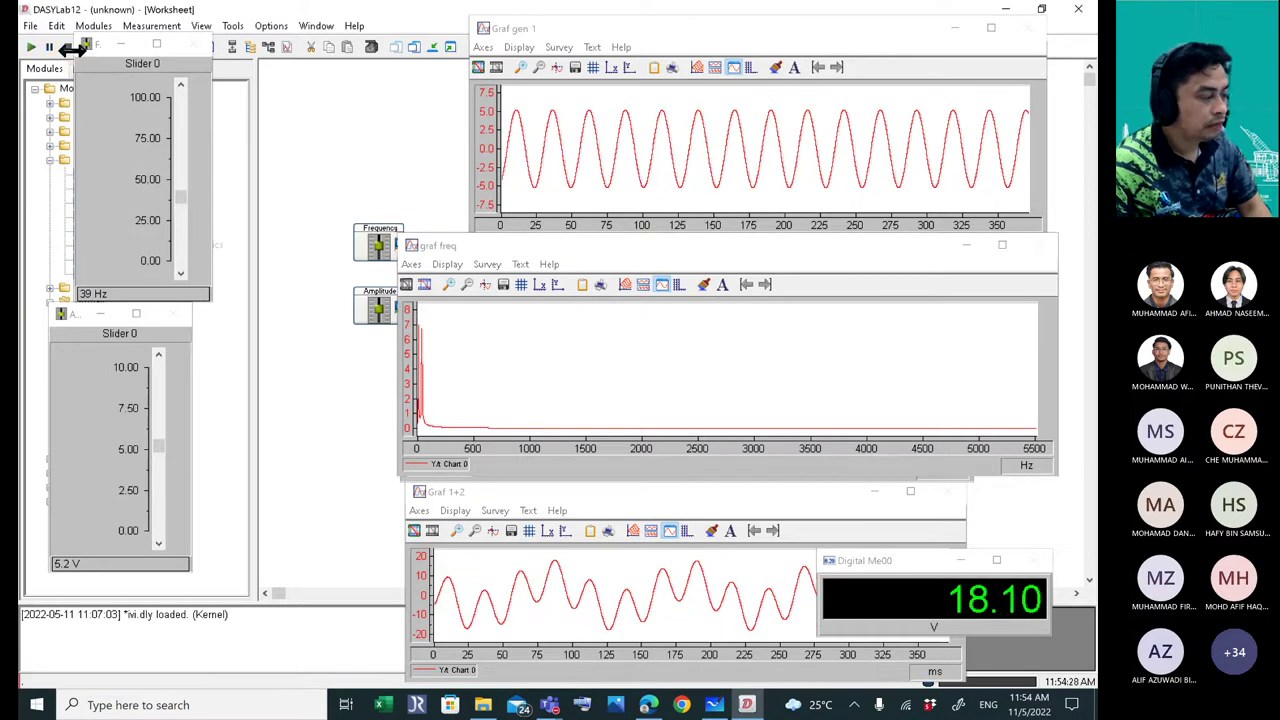
pyautogui.click(432, 48)
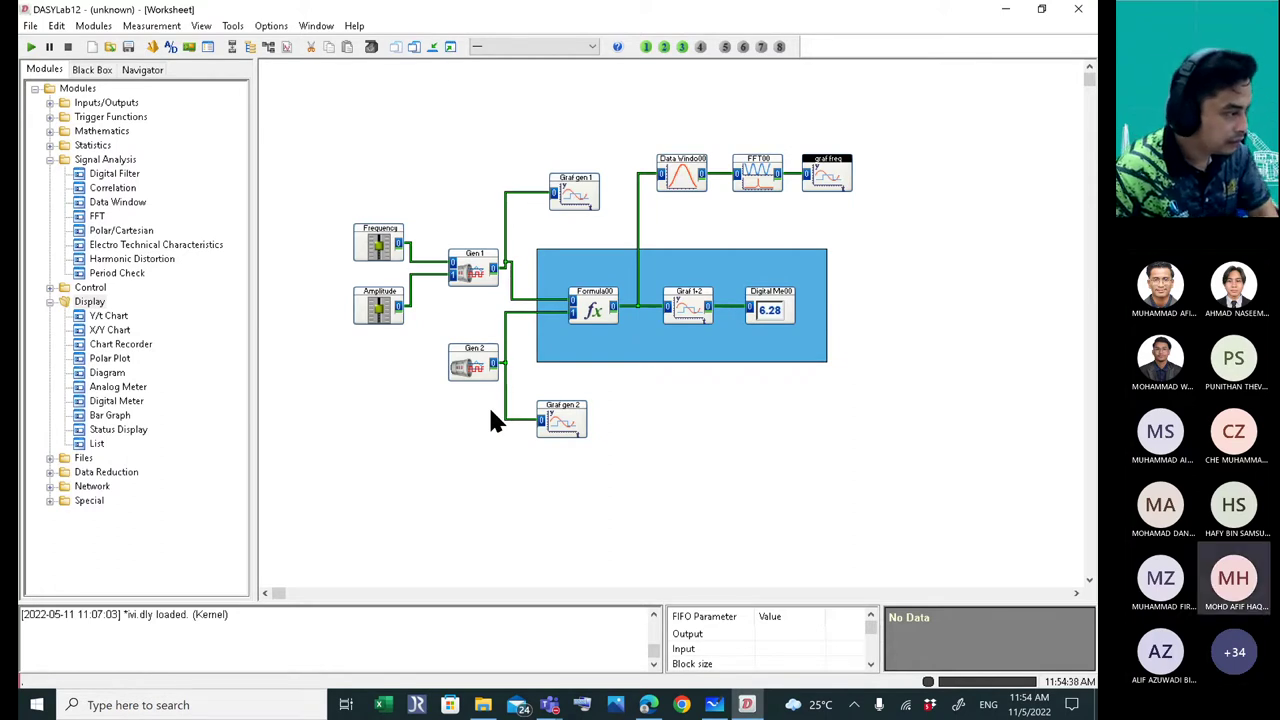
pyautogui.click(450, 46)
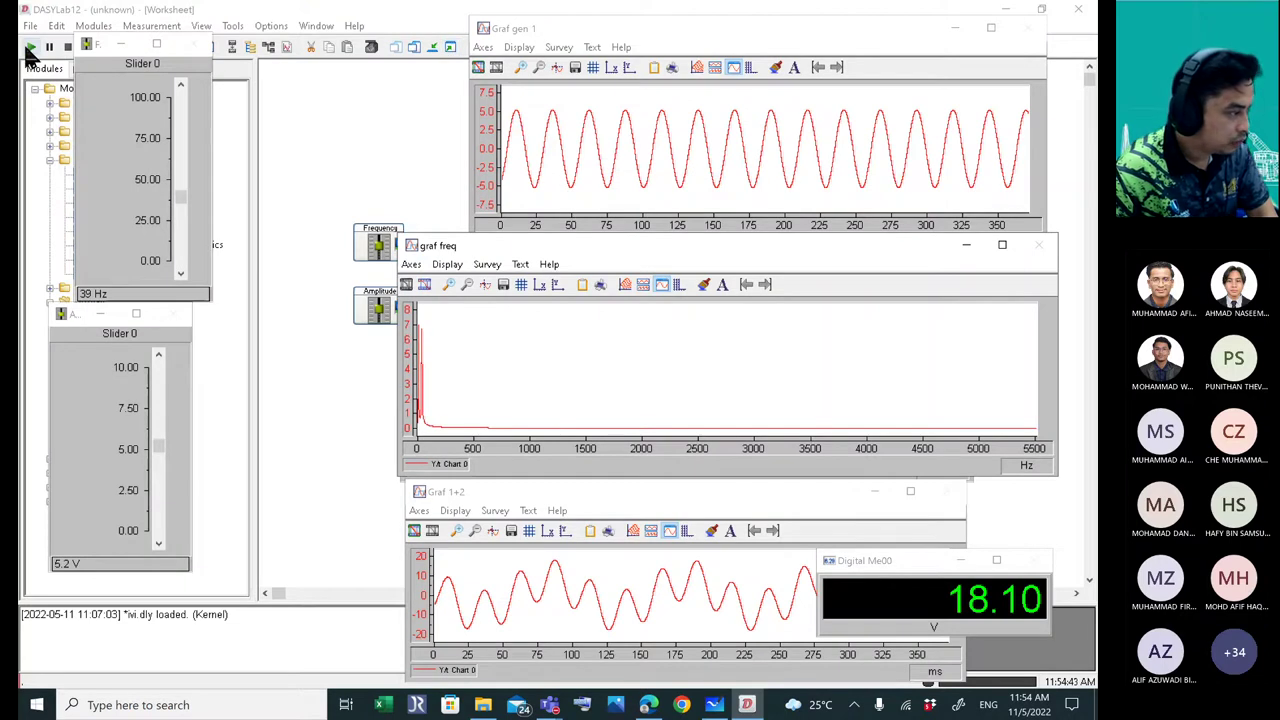
# - With the measurement running, zoom graf freq in on the range below about 310 Hz and lower the Frequency slider to 35 Hz
pyautogui.click(446, 285)
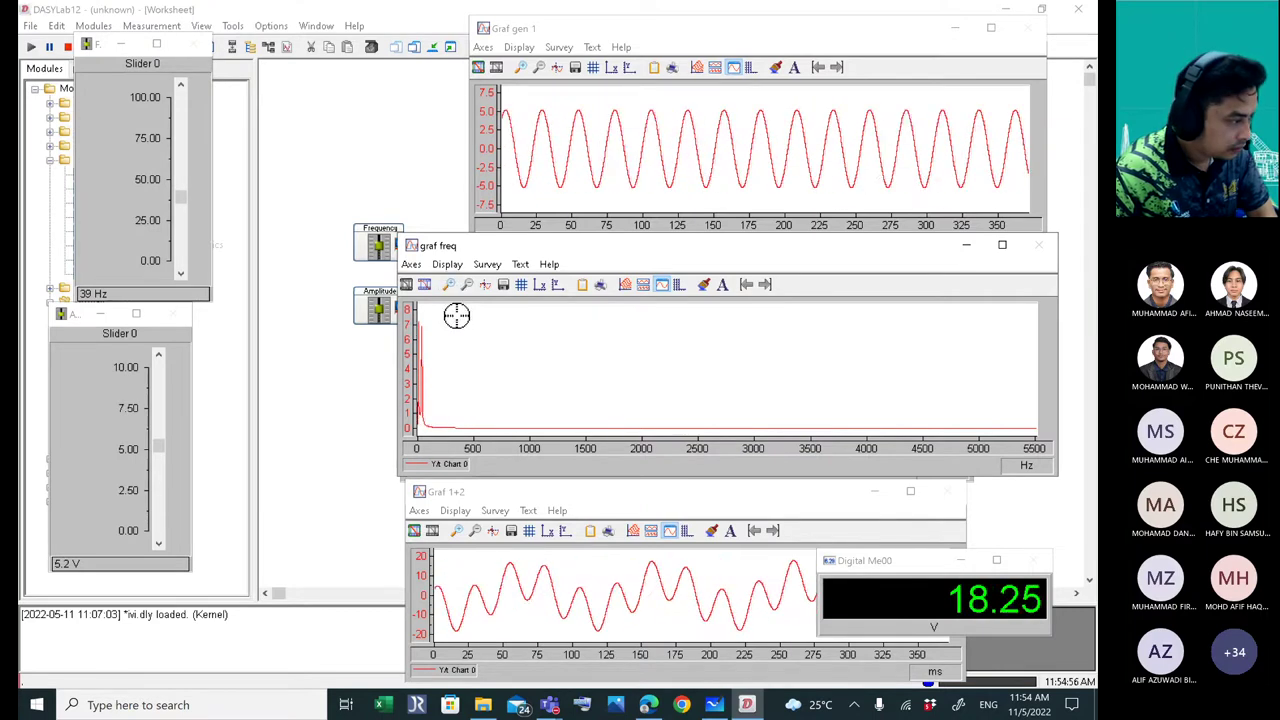
pyautogui.moveTo(455, 313); pyautogui.dragTo(422, 374)
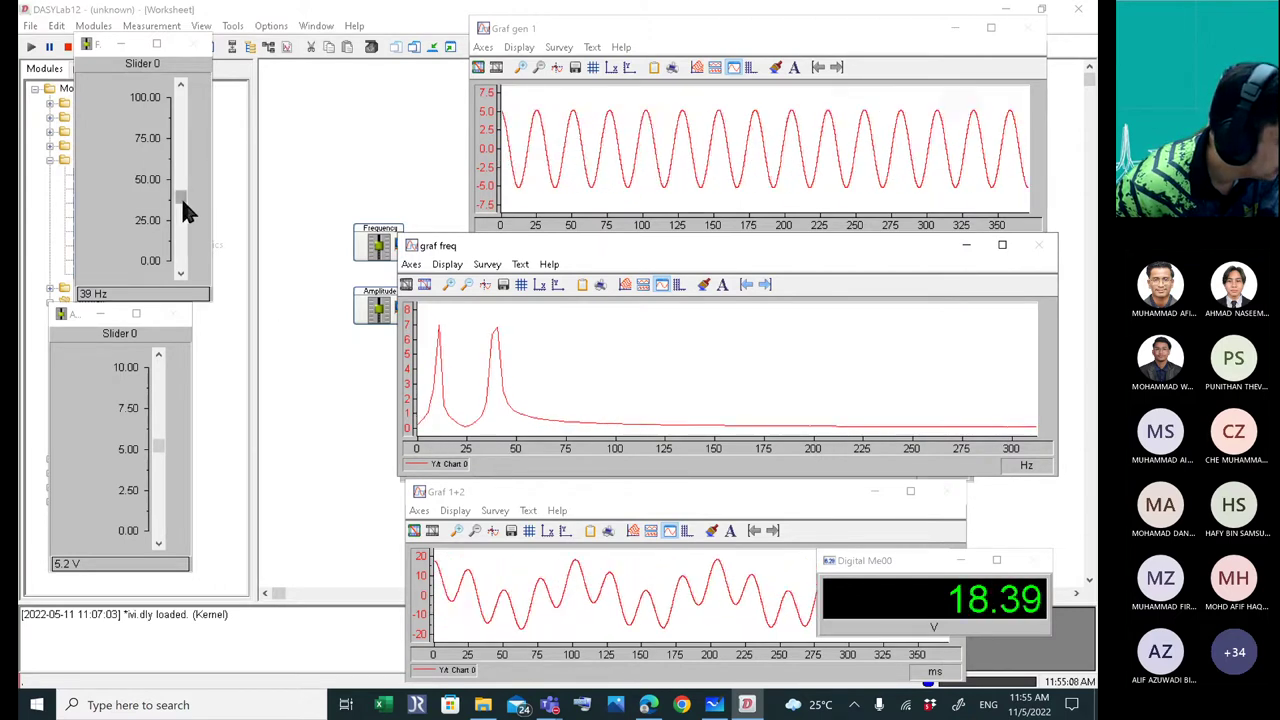
pyautogui.click(181, 278)
pyautogui.click(181, 278)
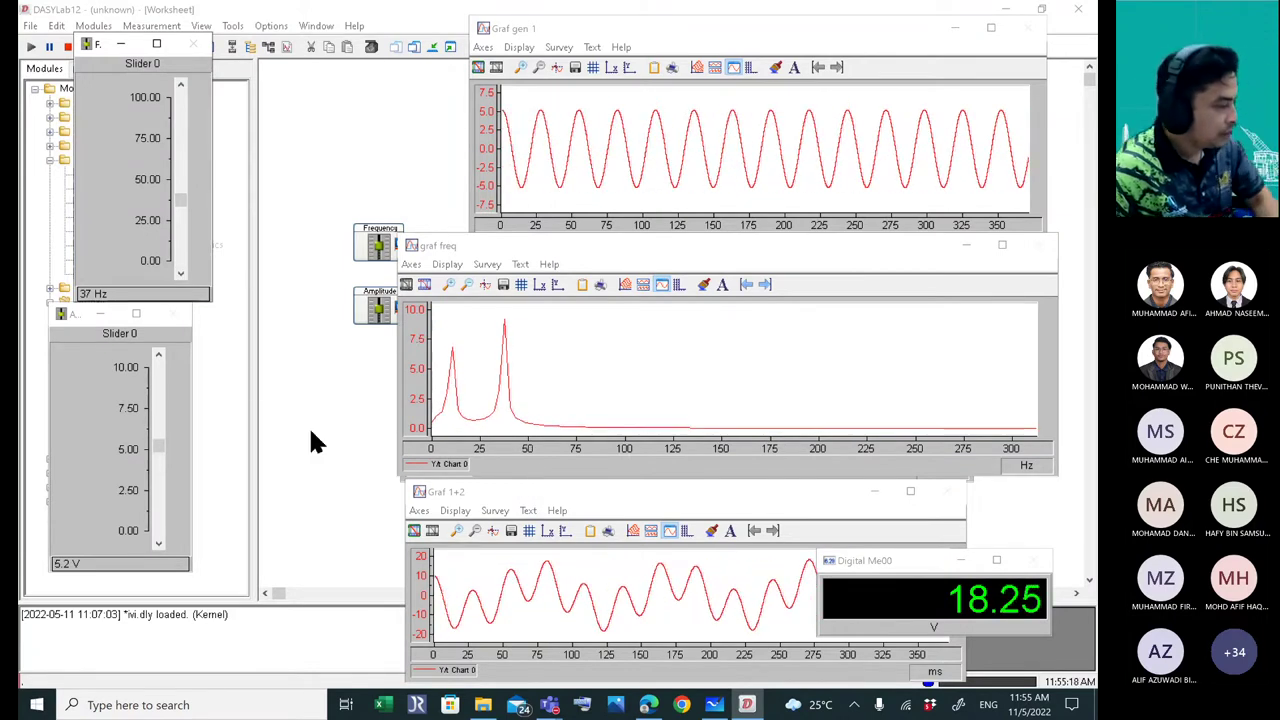
pyautogui.click(181, 275)
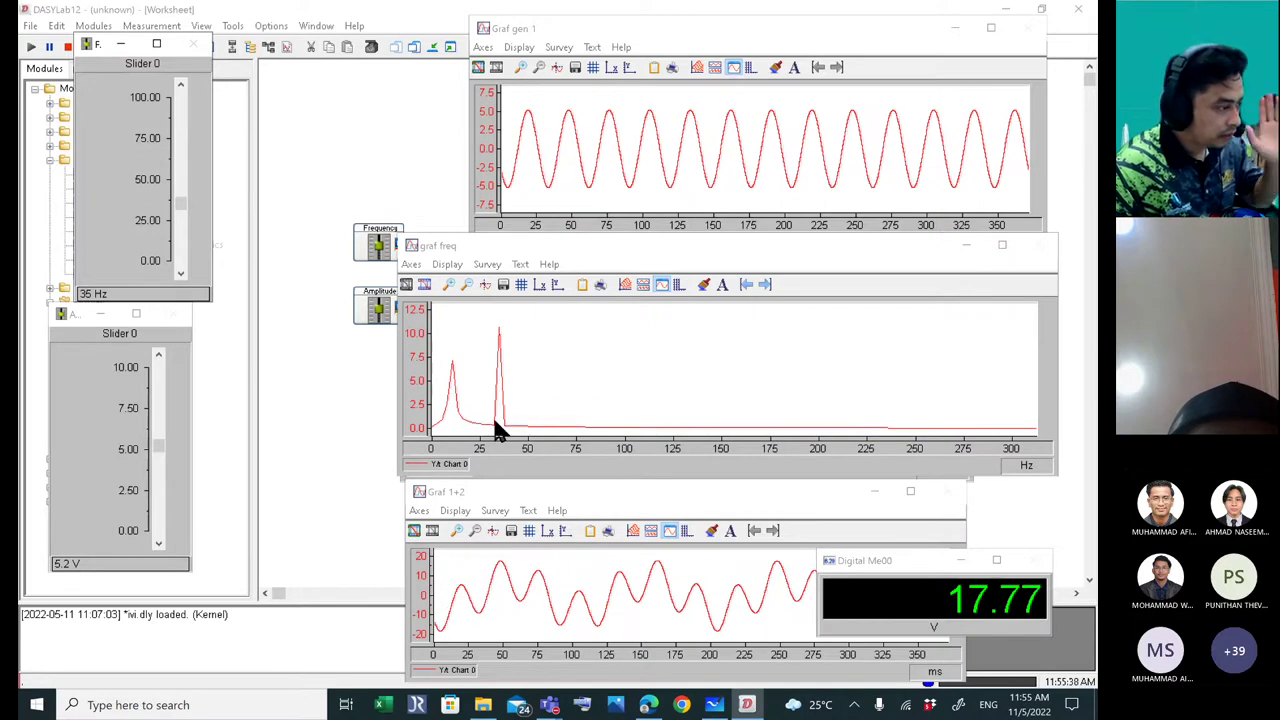
# - Stop the measurement, hide the display windows and place a Digital Filter module above the Data Window module
pyautogui.click(67, 47)
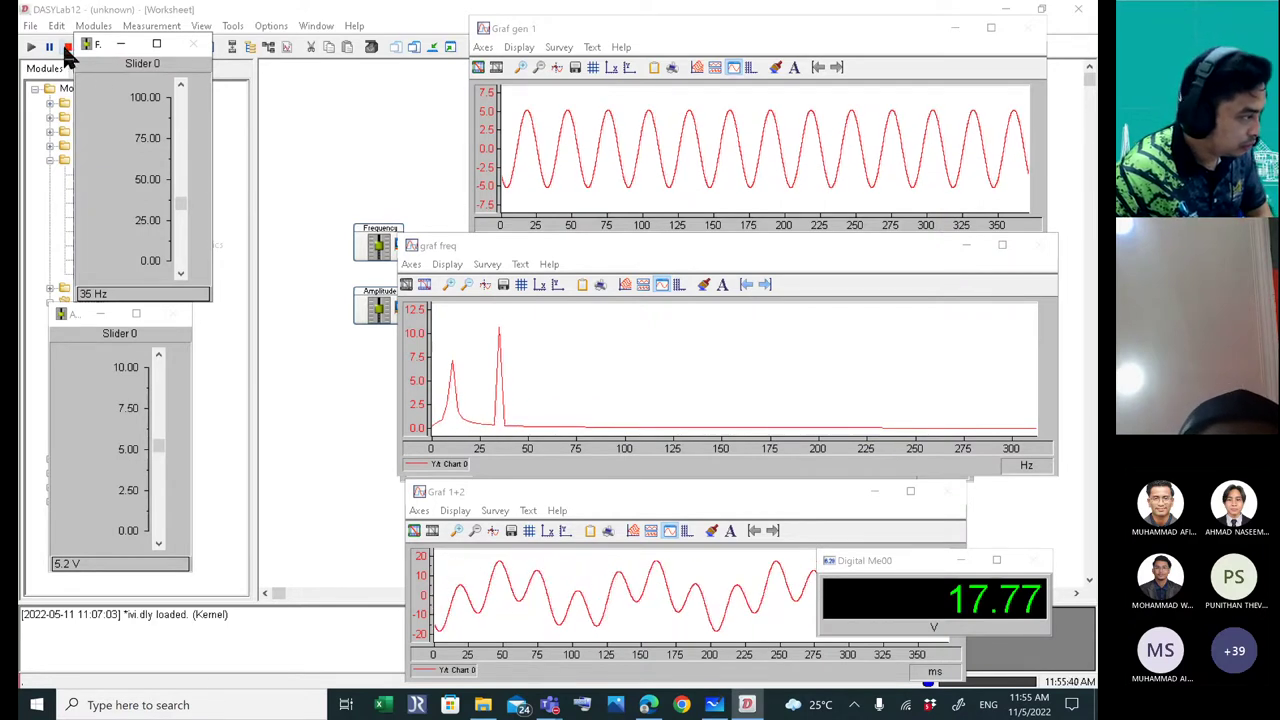
pyautogui.click(436, 52)
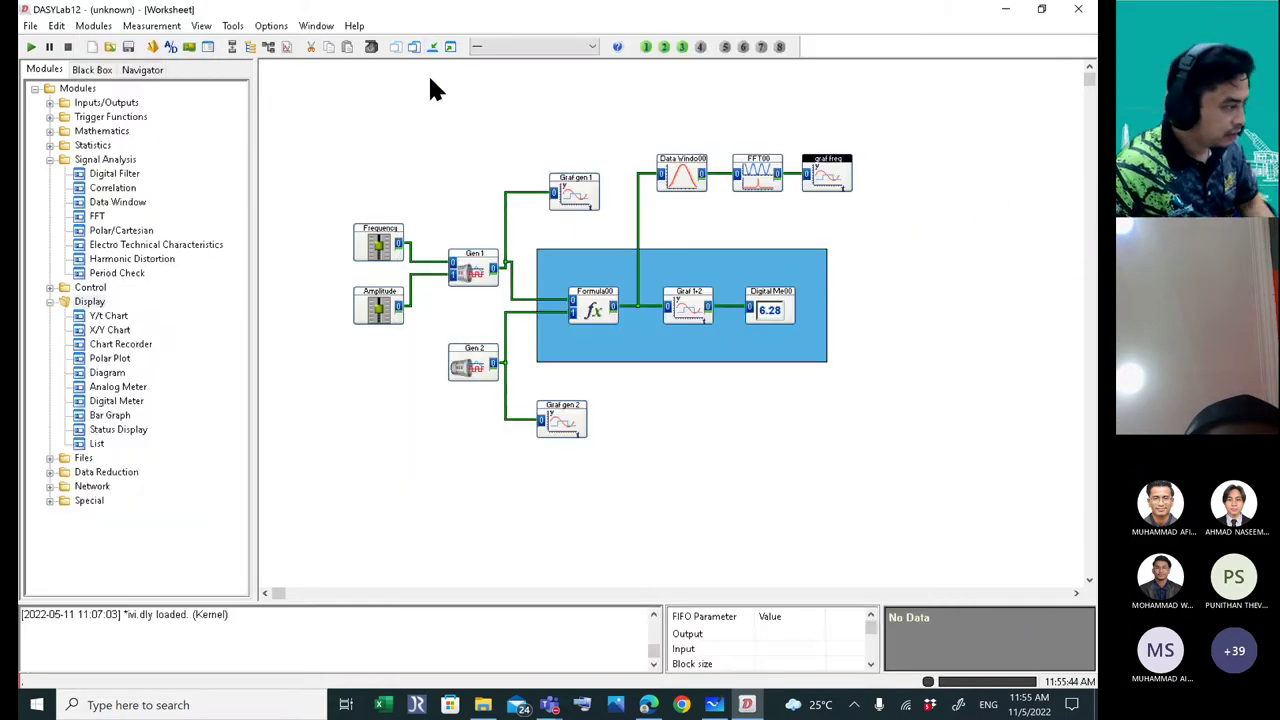
pyautogui.click(115, 174)
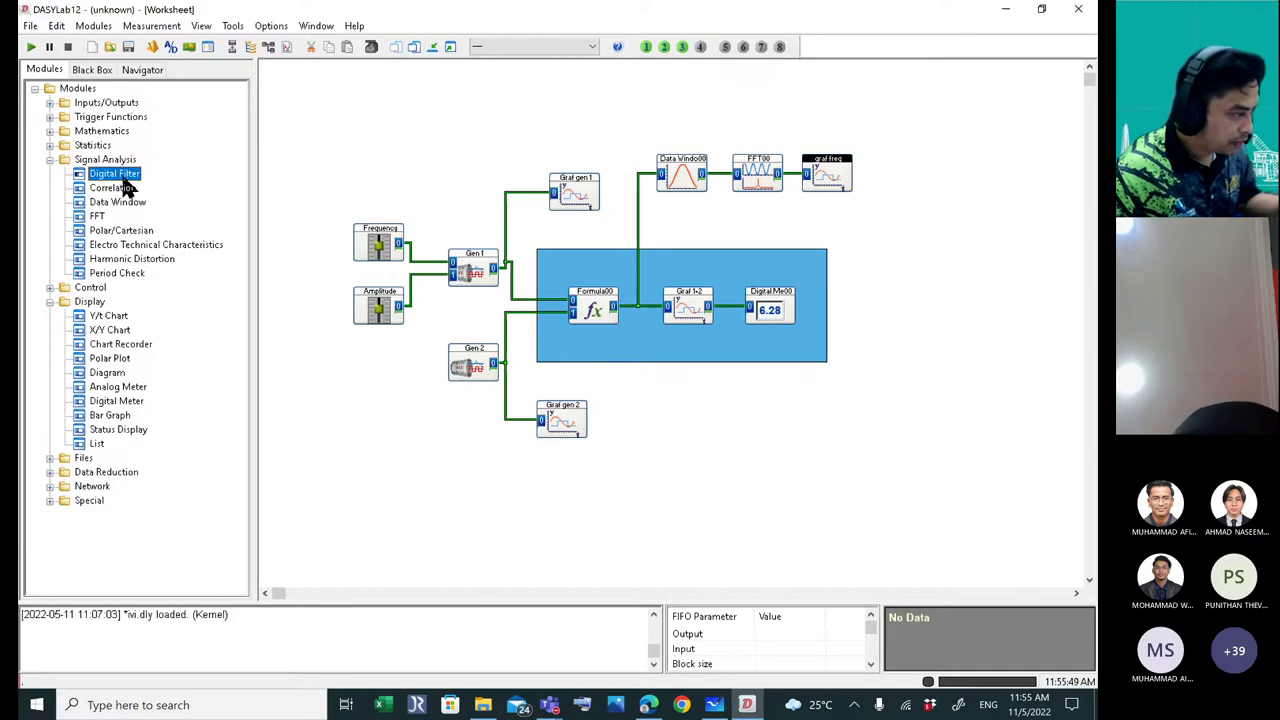
pyautogui.moveTo(128, 177); pyautogui.dragTo(681, 113)
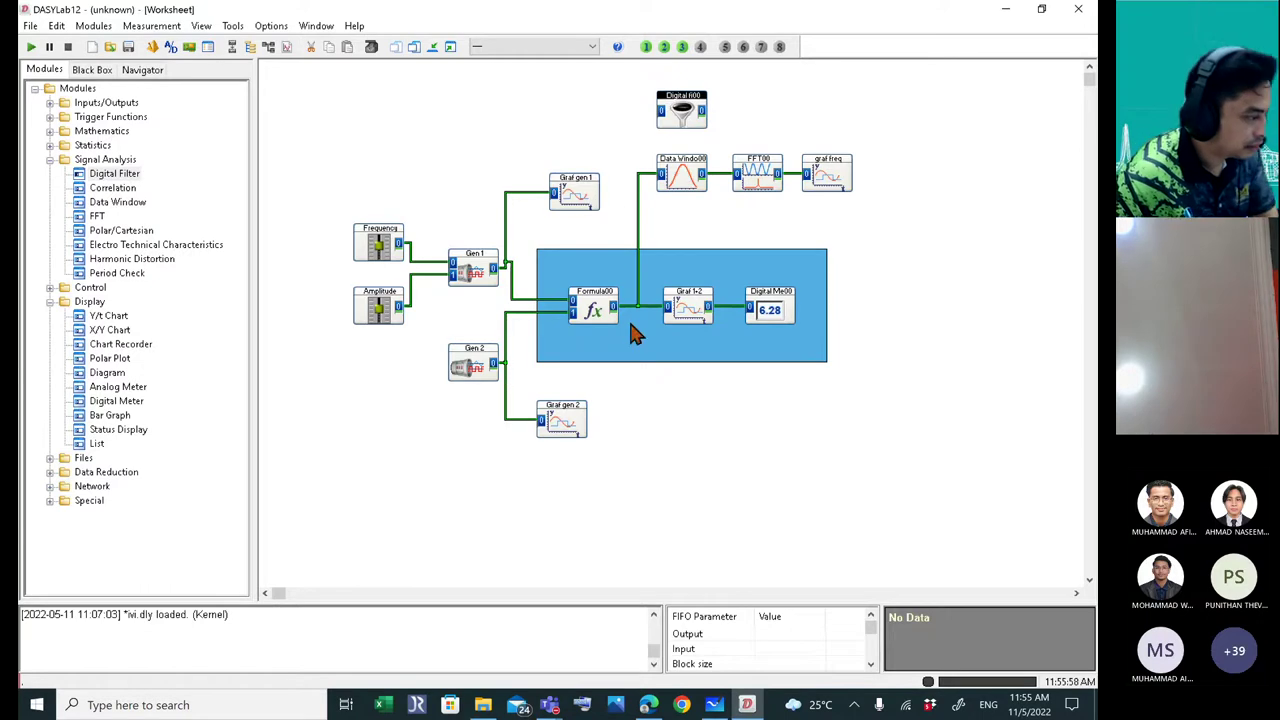
# - Wire the Formula output branch to the input of the Digital Filter module
pyautogui.click(636, 238)
pyautogui.click(658, 110)
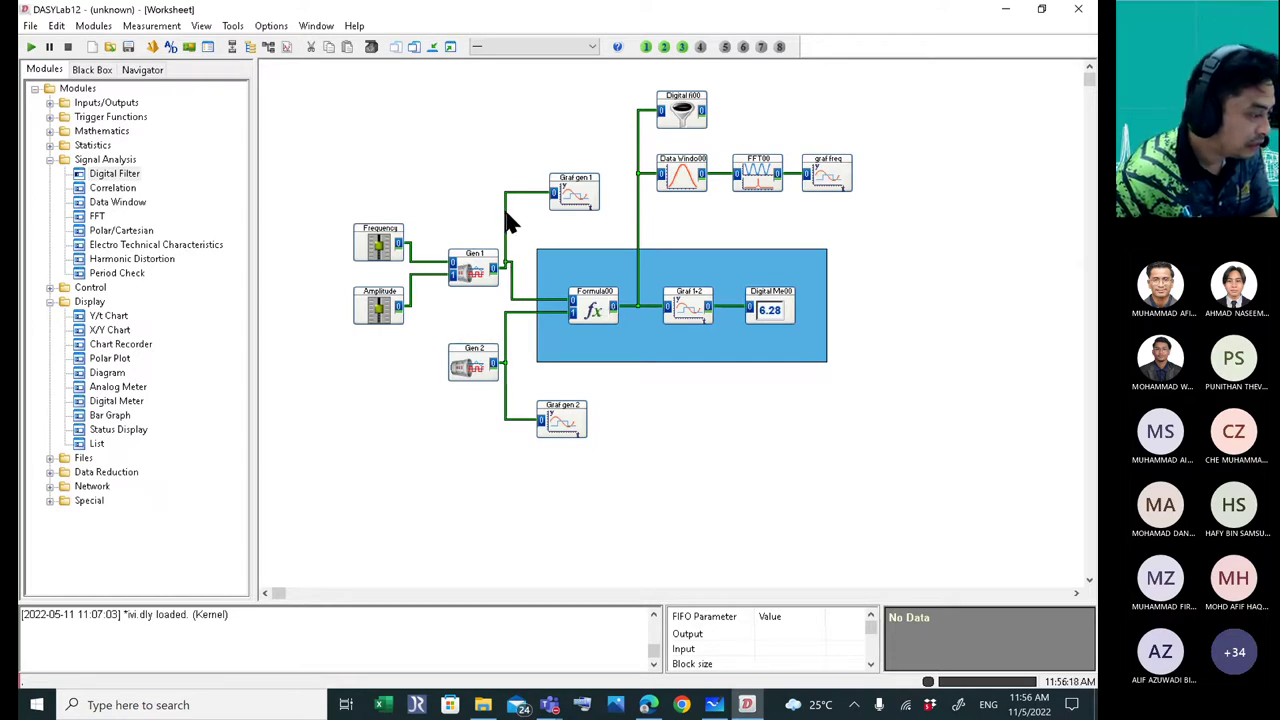
pyautogui.moveTo(505, 220); pyautogui.dragTo(563, 235)
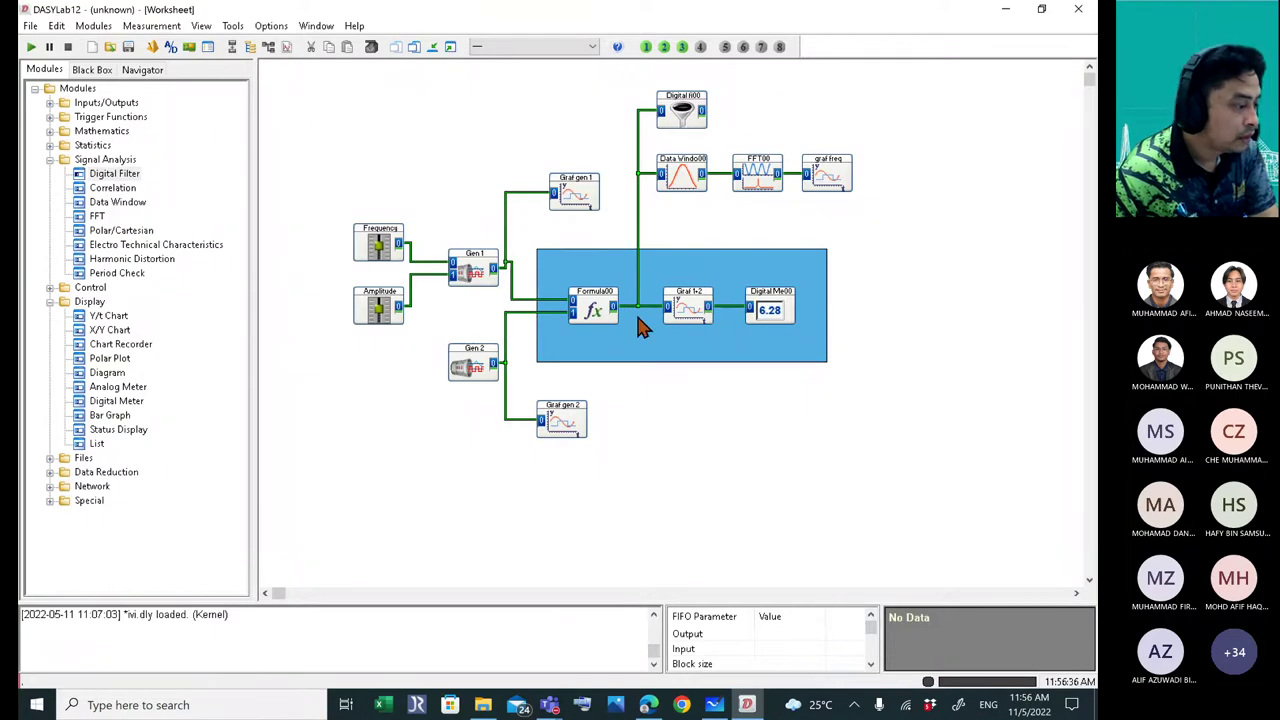
# - Configure the Digital Filter module as a low pass filter with a limit frequency of 10 Hz
pyautogui.click(682, 108)
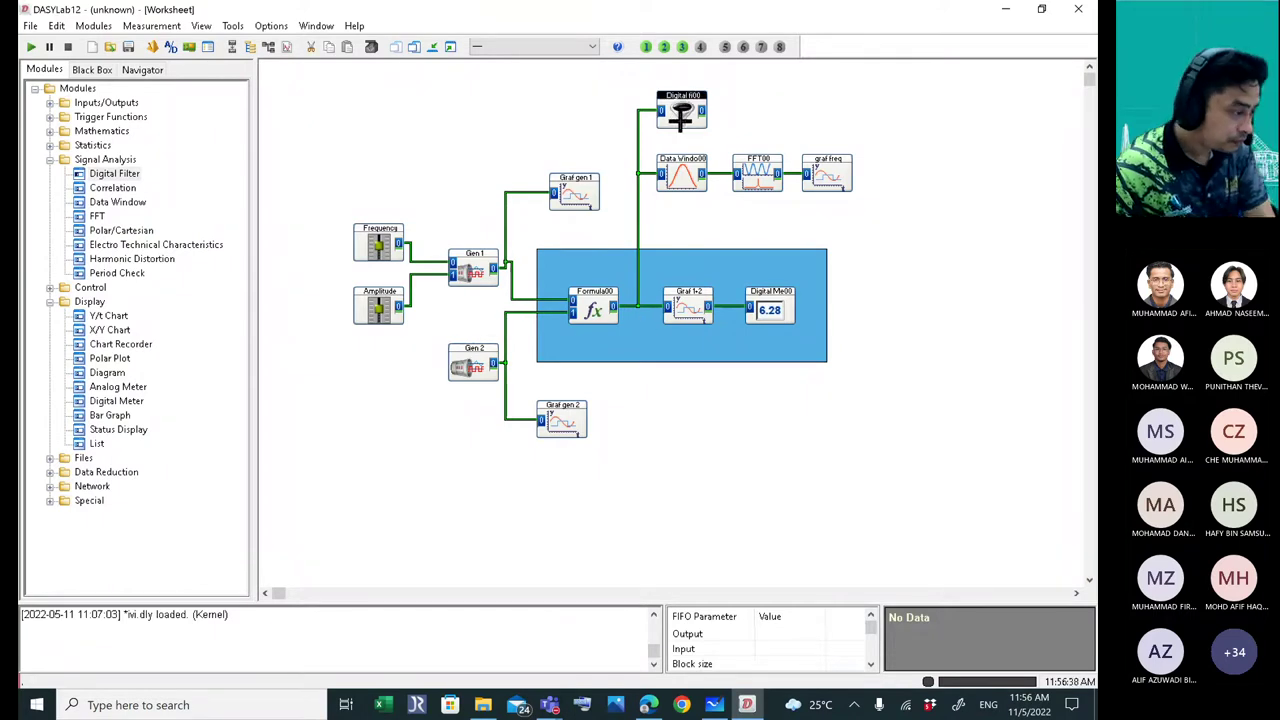
pyautogui.doubleClick(680, 113)
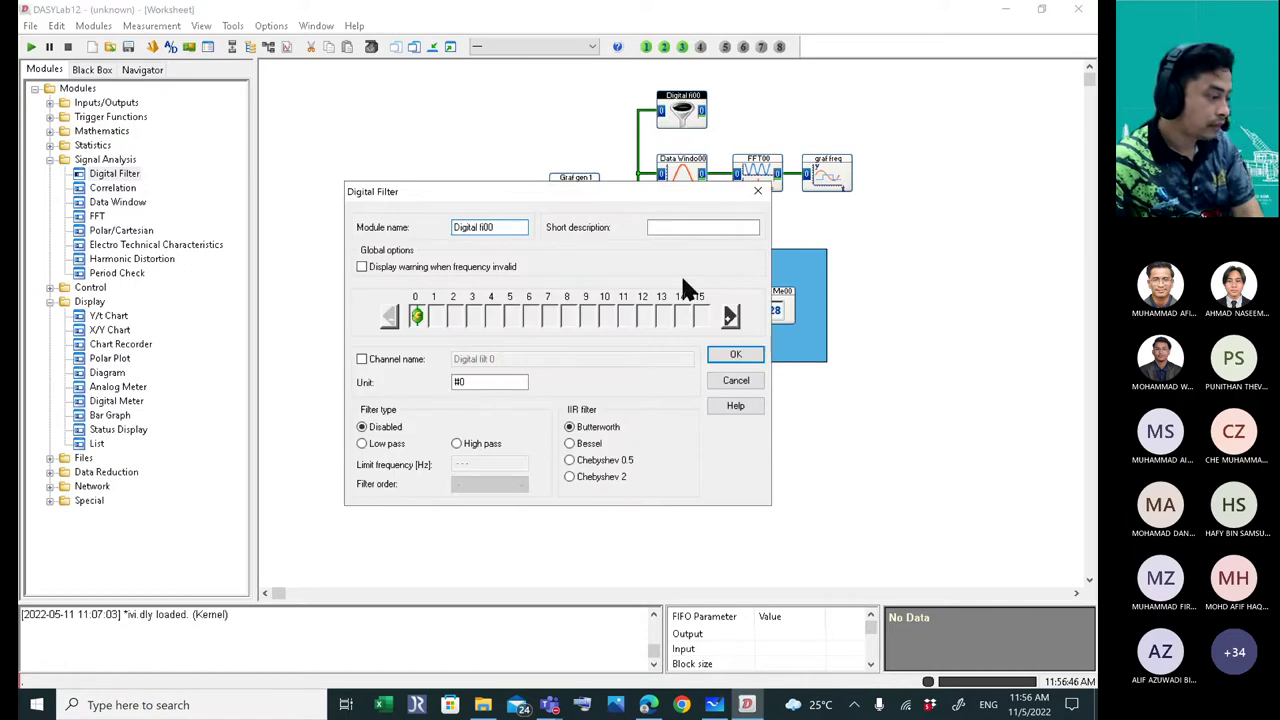
pyautogui.click(368, 443)
pyautogui.click(365, 443)
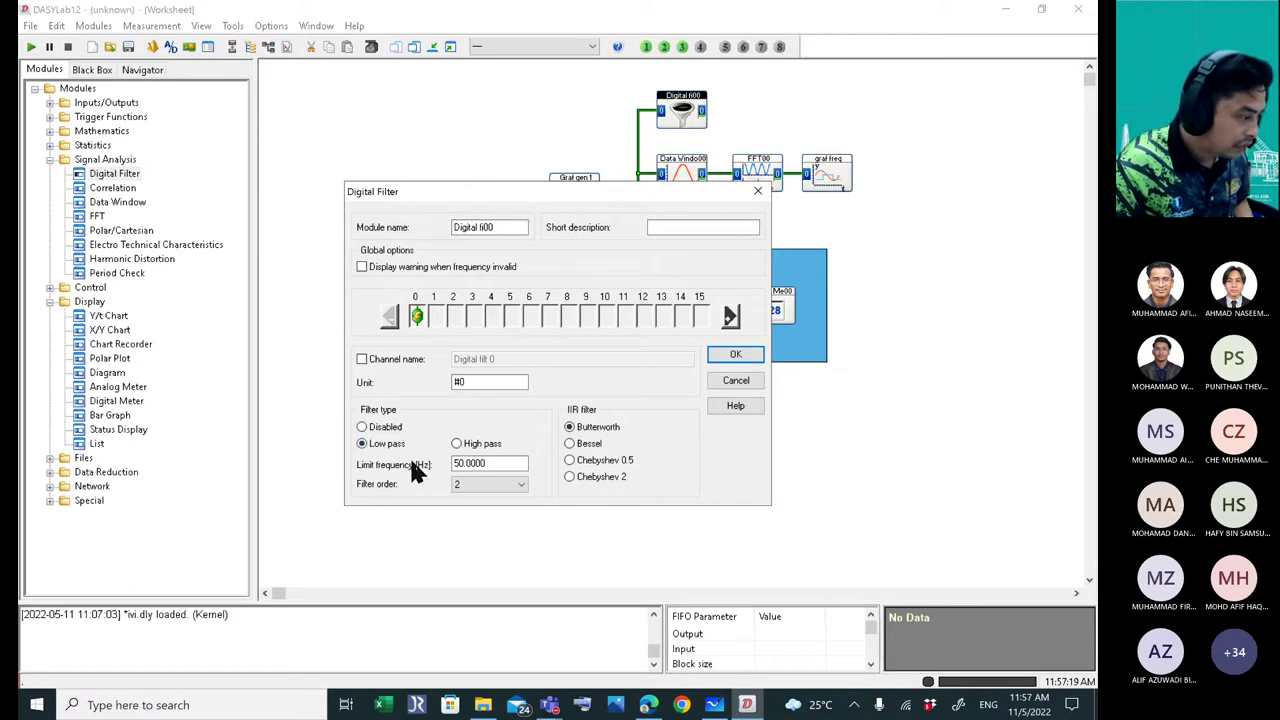
pyautogui.moveTo(520, 463); pyautogui.dragTo(455, 463)
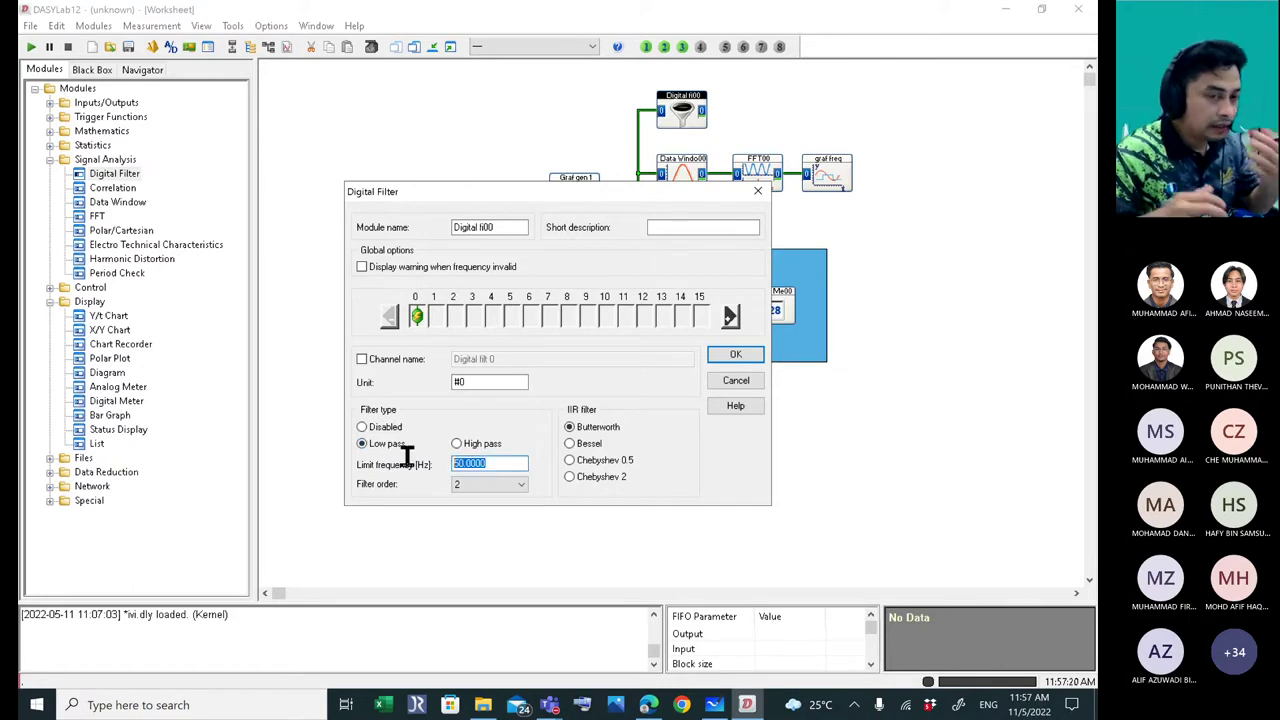
pyautogui.write('10')
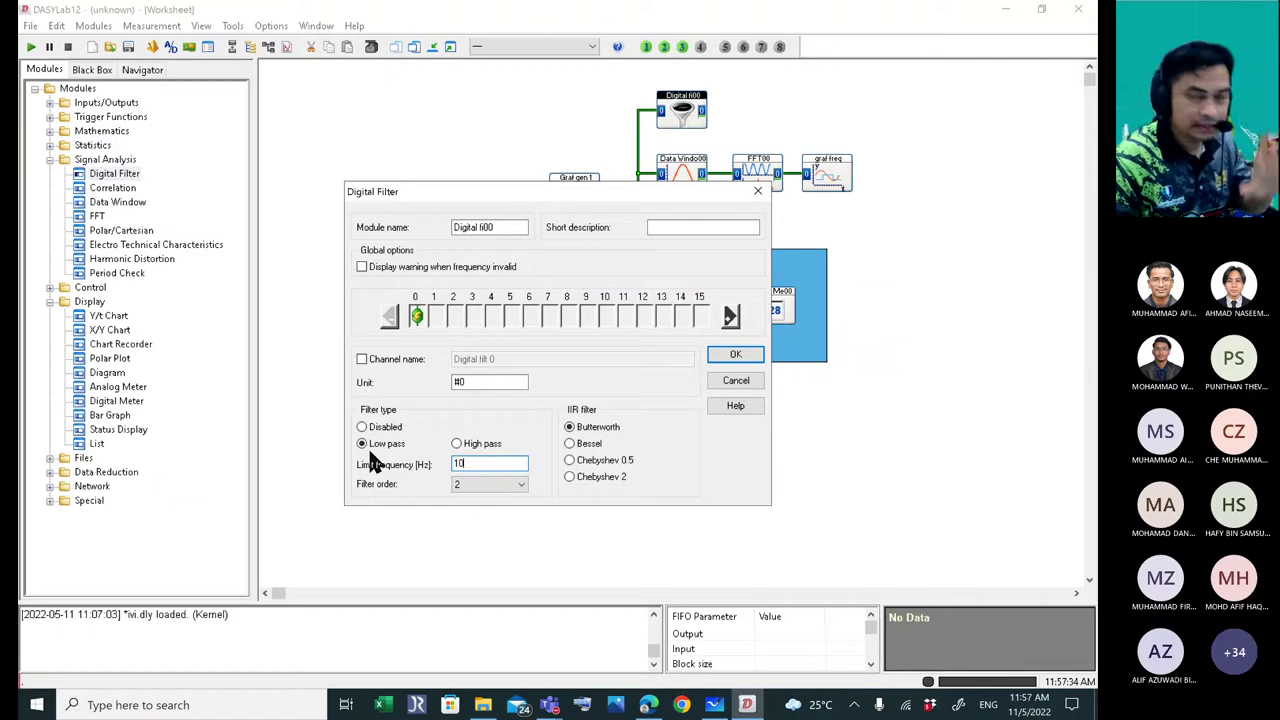
# - Set the low pass filter's order to 10 and accept the Digital Filter settings
pyautogui.click(487, 483)
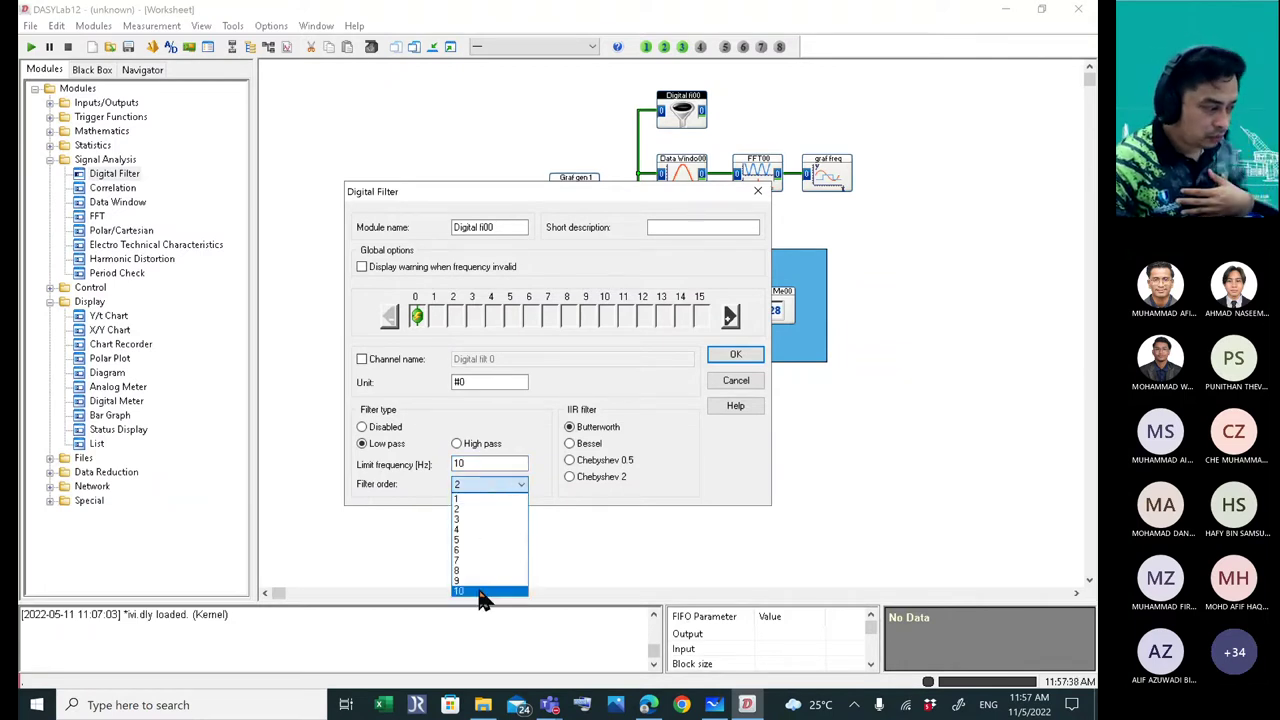
pyautogui.click(480, 590)
pyautogui.click(487, 486)
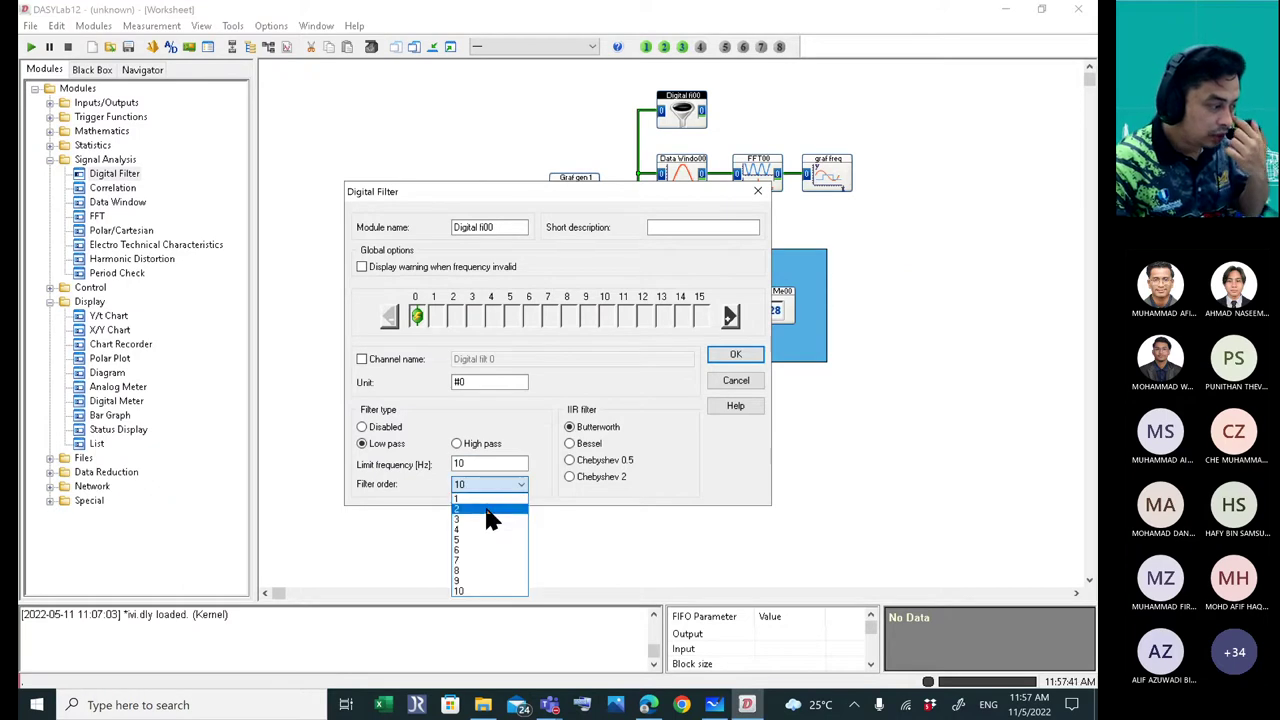
pyautogui.click(489, 512)
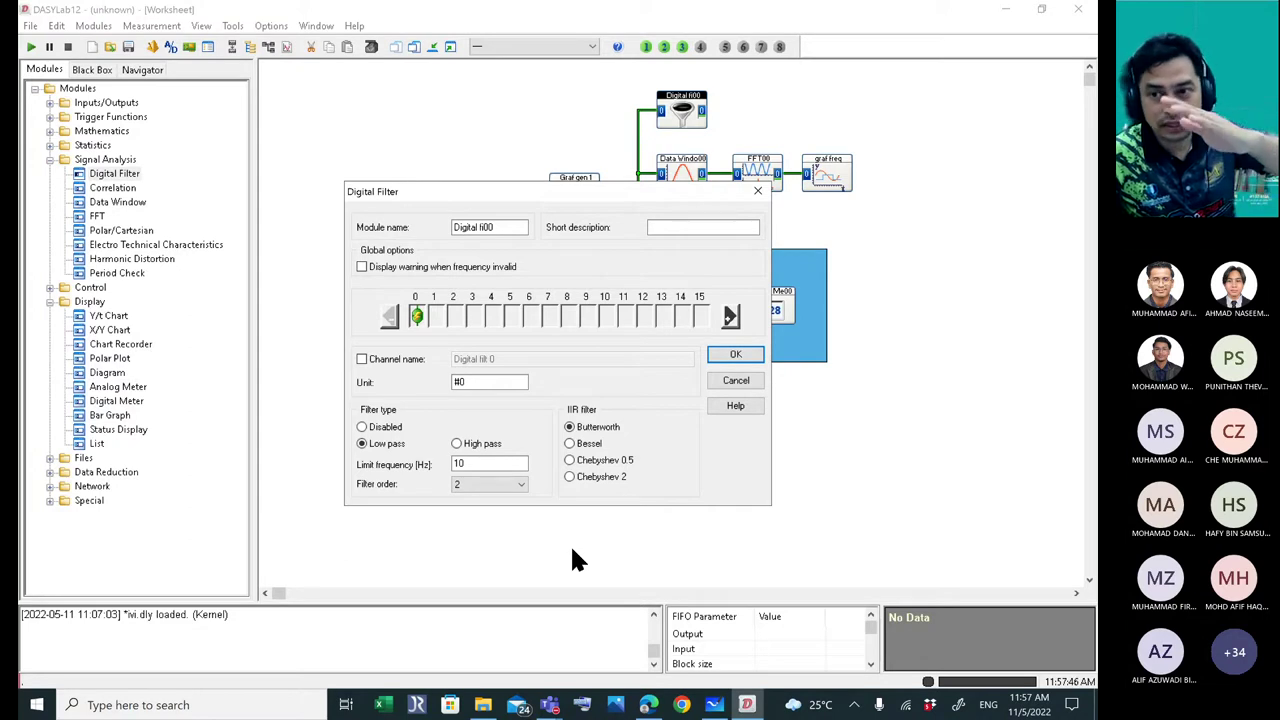
pyautogui.click(491, 486)
pyautogui.click(482, 591)
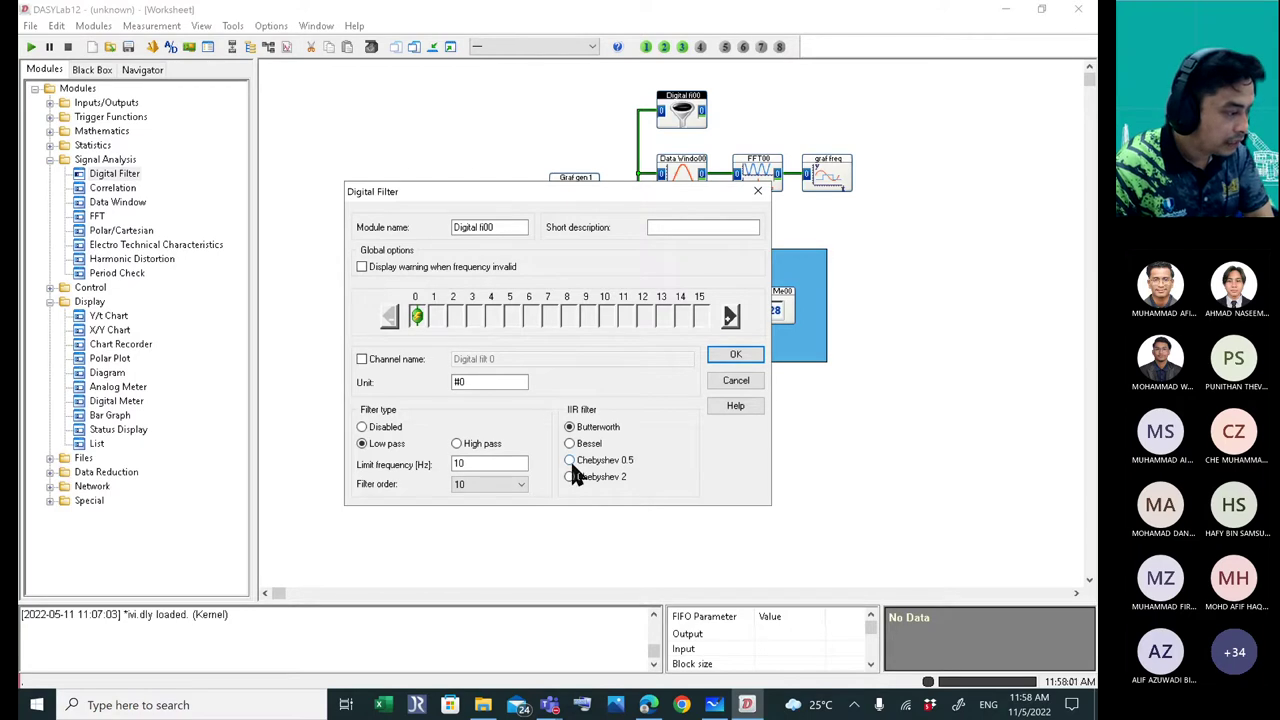
pyautogui.click(742, 356)
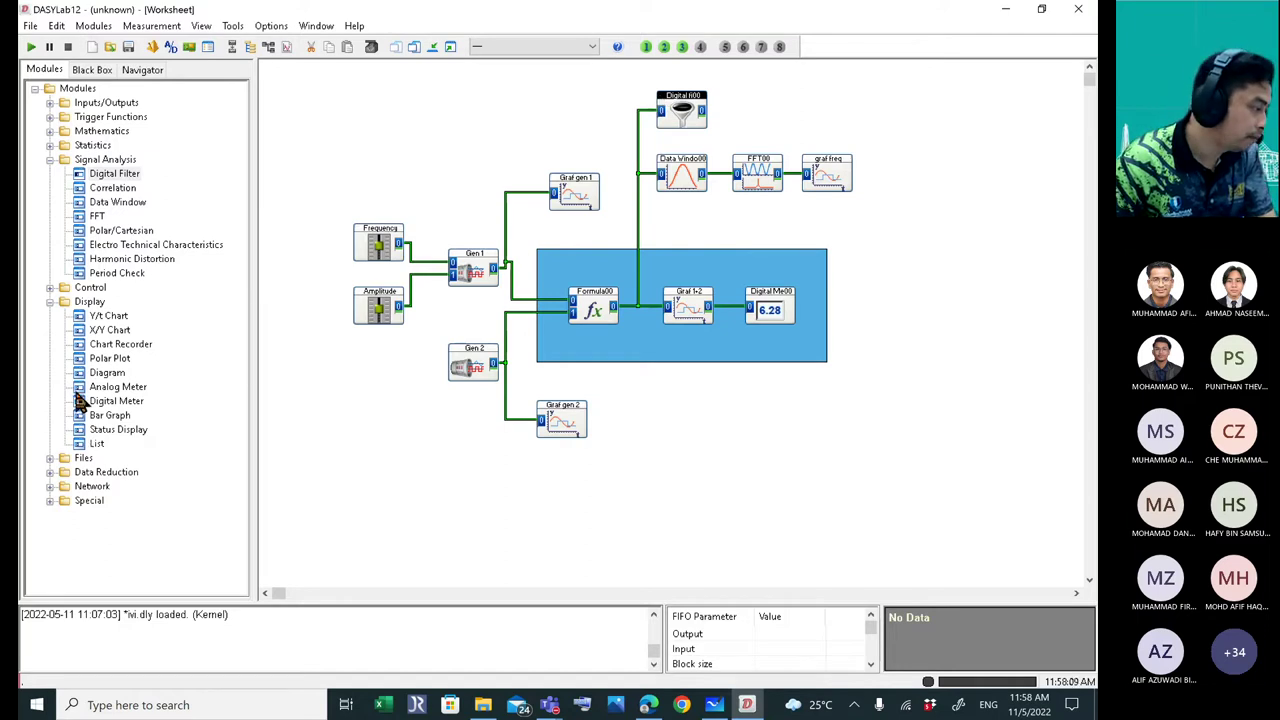
# - Place a Y/t Chart module at the Digital Filter's output and rename it "graf filter"
pyautogui.moveTo(97, 322); pyautogui.dragTo(748, 113)
pyautogui.doubleClick(748, 113)
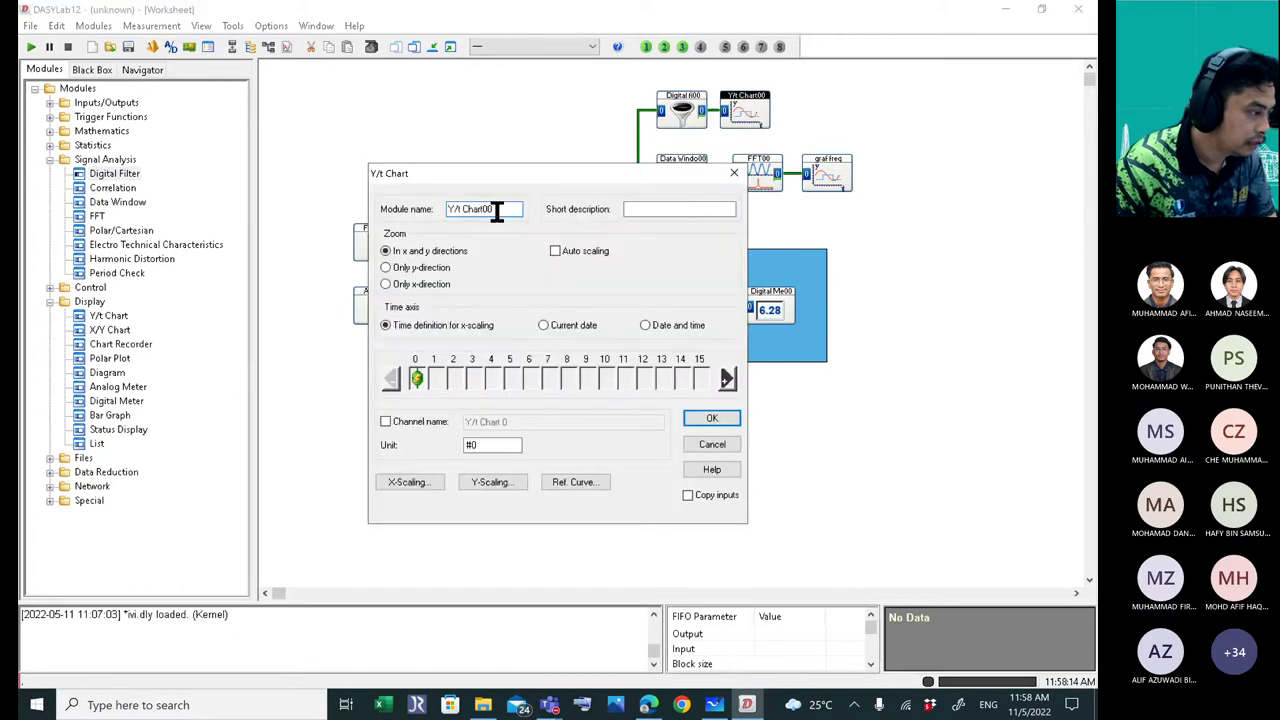
pyautogui.moveTo(497, 213); pyautogui.dragTo(375, 204)
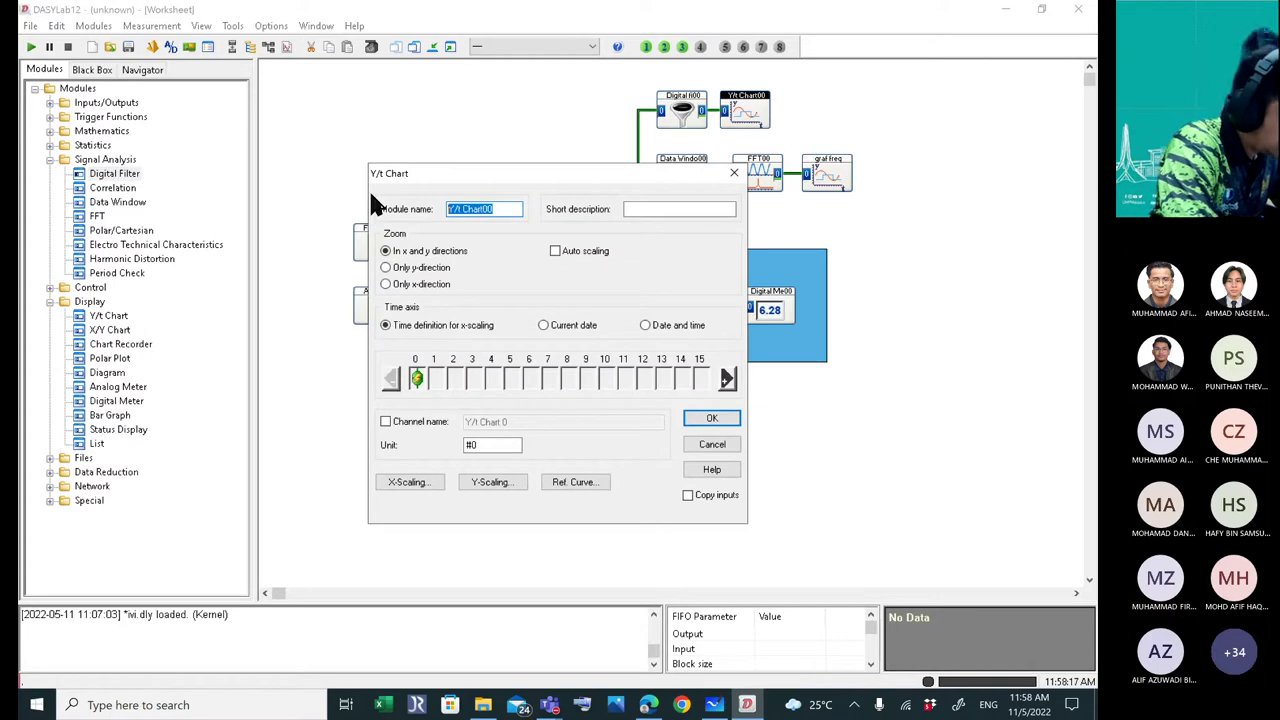
pyautogui.write('graf fi')
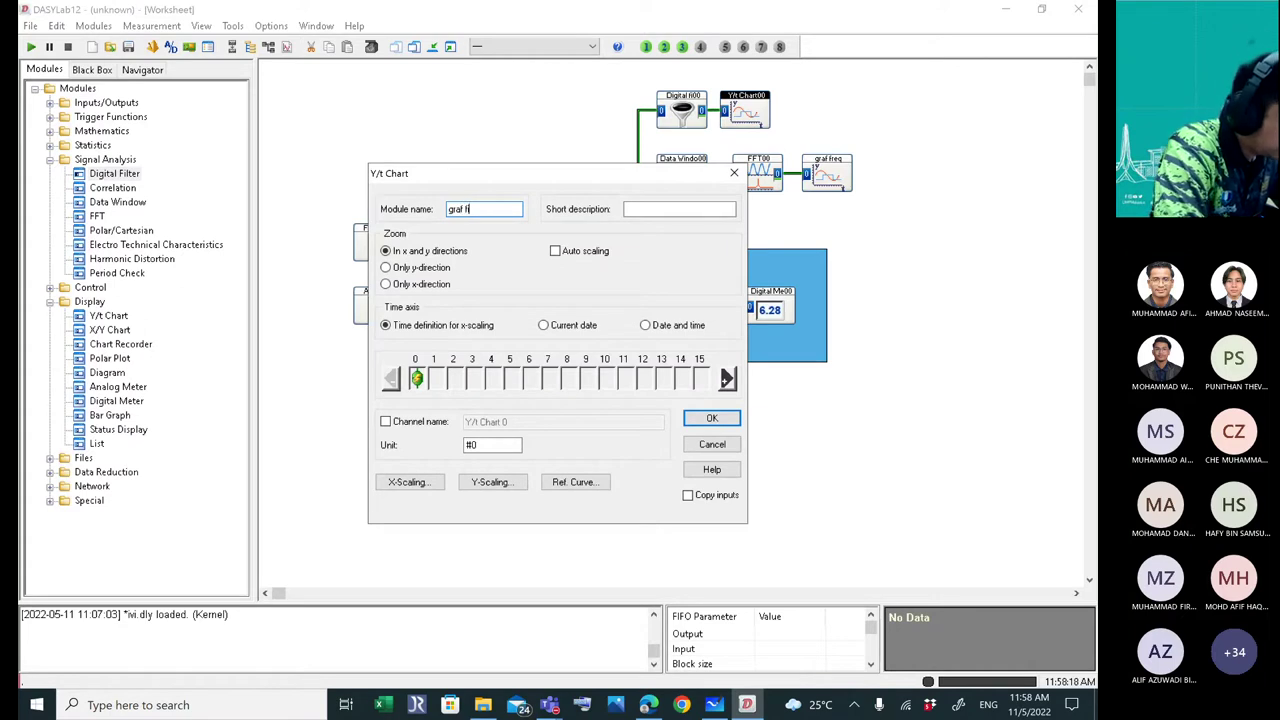
pyautogui.write('lter')
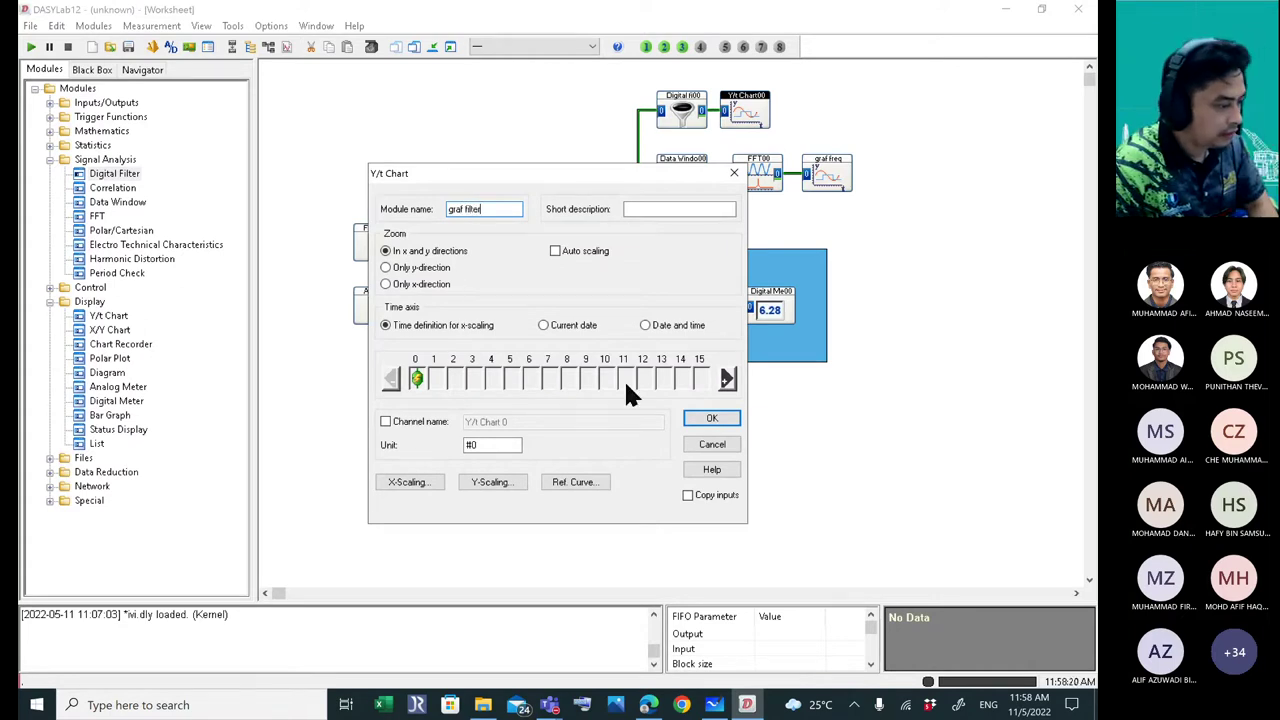
pyautogui.click(705, 416)
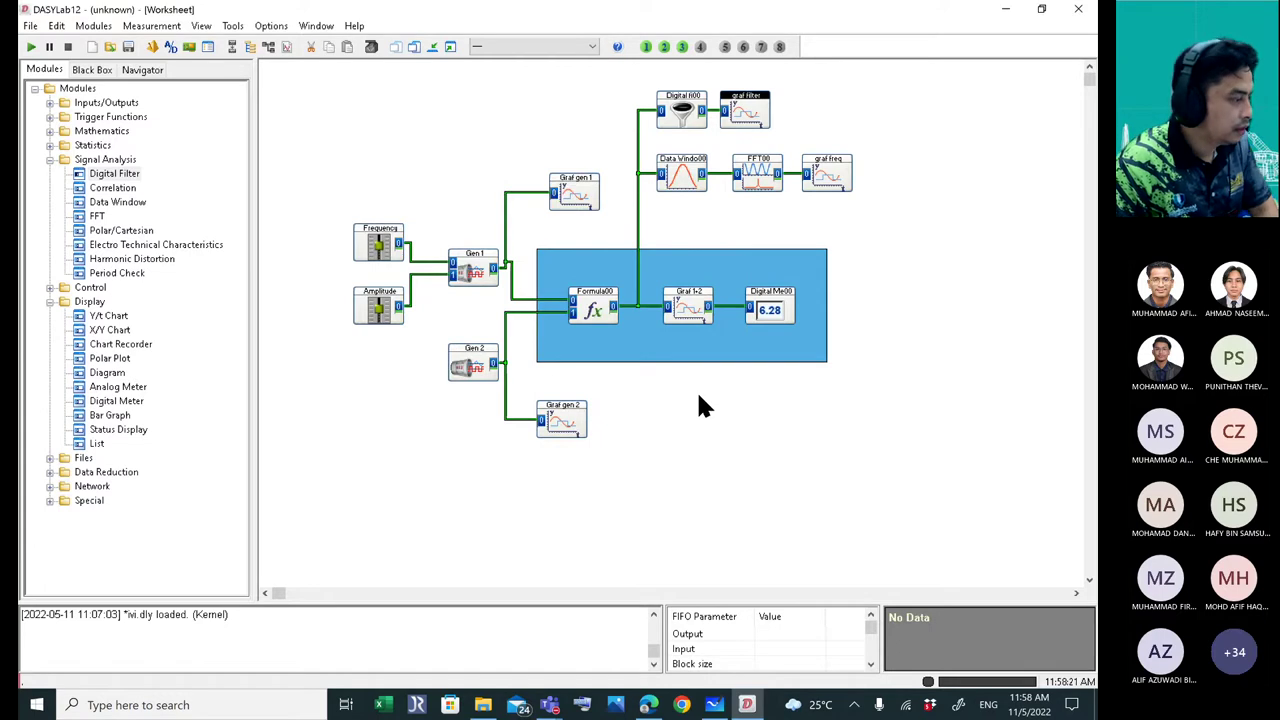
# - Show the display windows and move and resize the graf filter chart window to fit over the Graf gen 1 chart
pyautogui.click(449, 46)
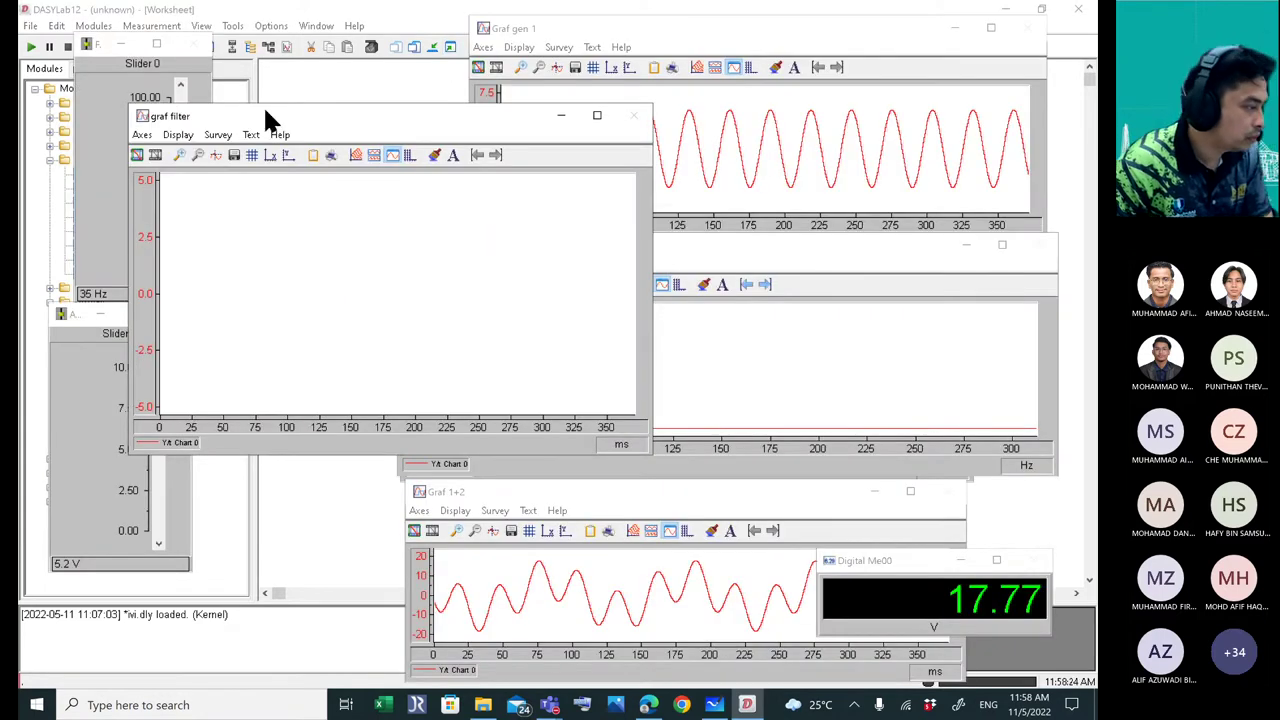
pyautogui.moveTo(289, 105); pyautogui.dragTo(645, 38)
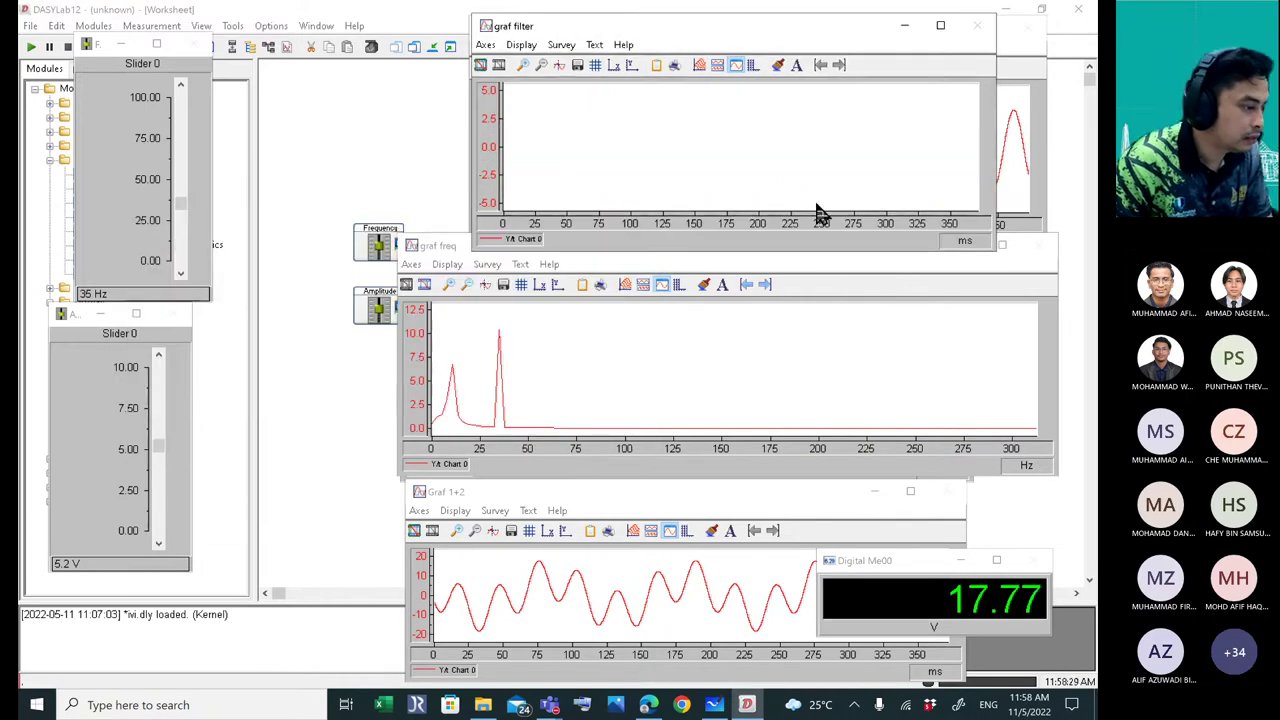
pyautogui.moveTo(798, 250); pyautogui.dragTo(805, 216)
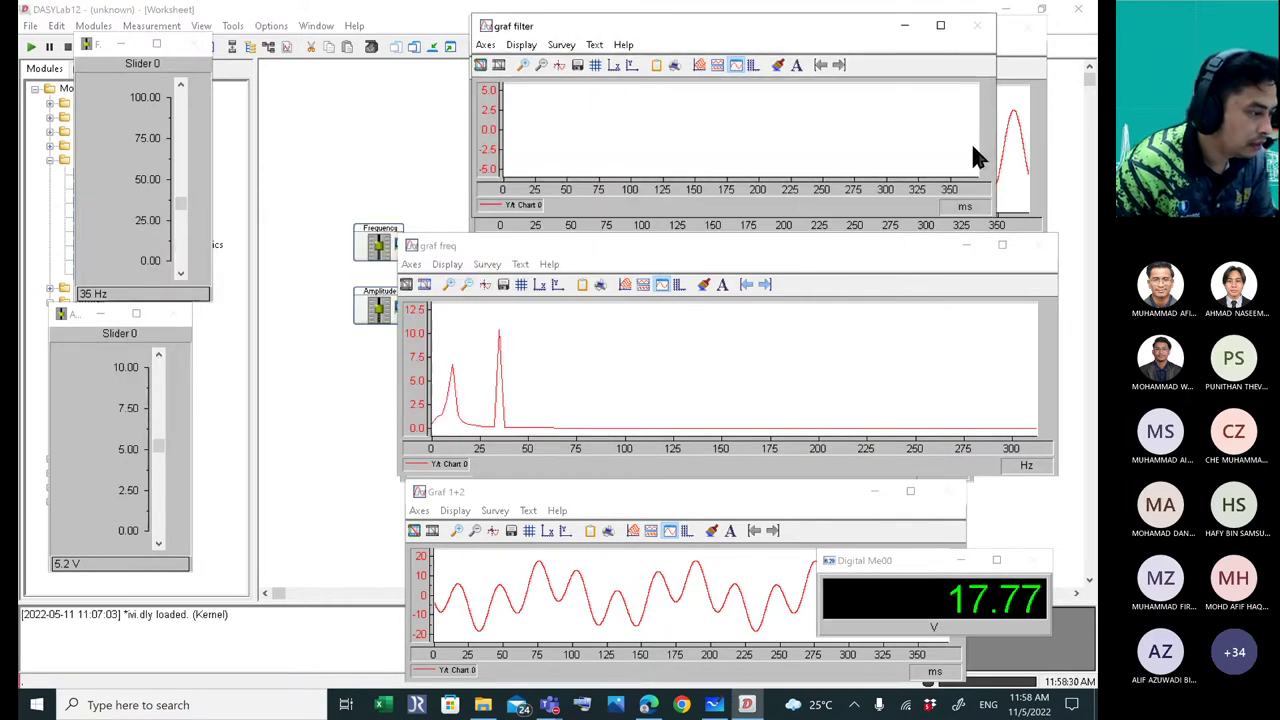
pyautogui.moveTo(1001, 150); pyautogui.dragTo(1040, 157)
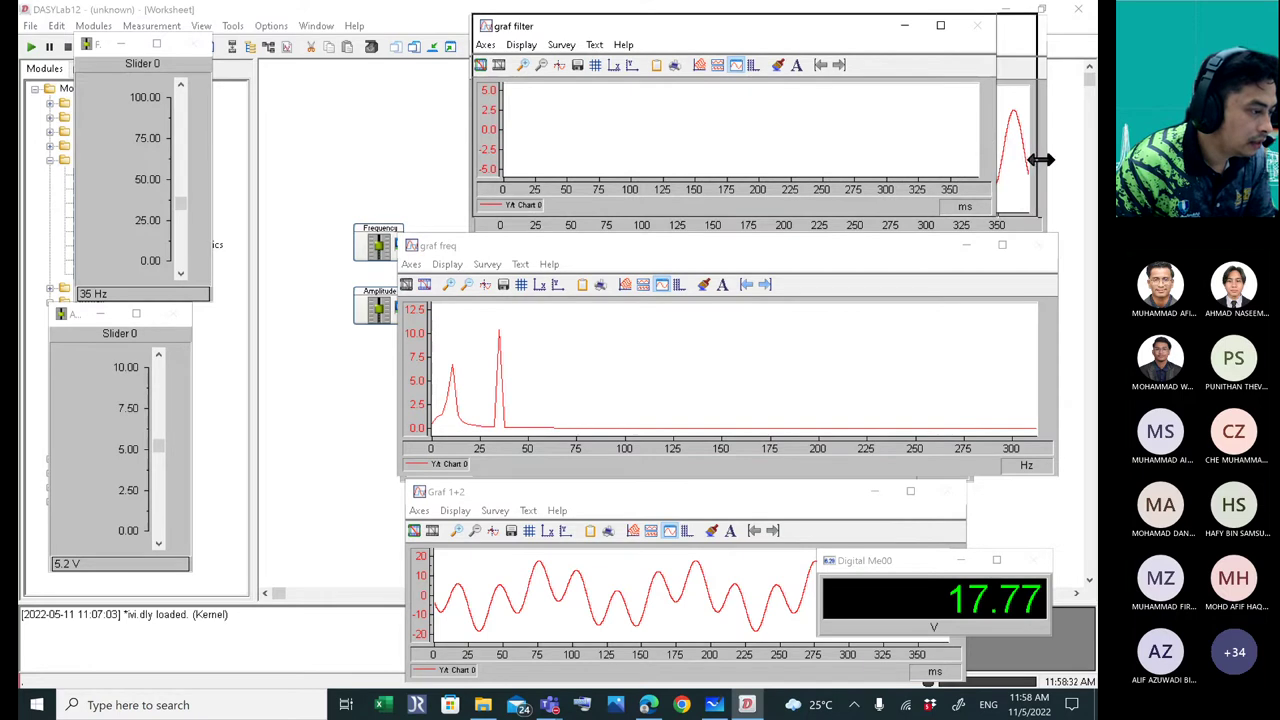
pyautogui.click(537, 236)
pyautogui.click(381, 150)
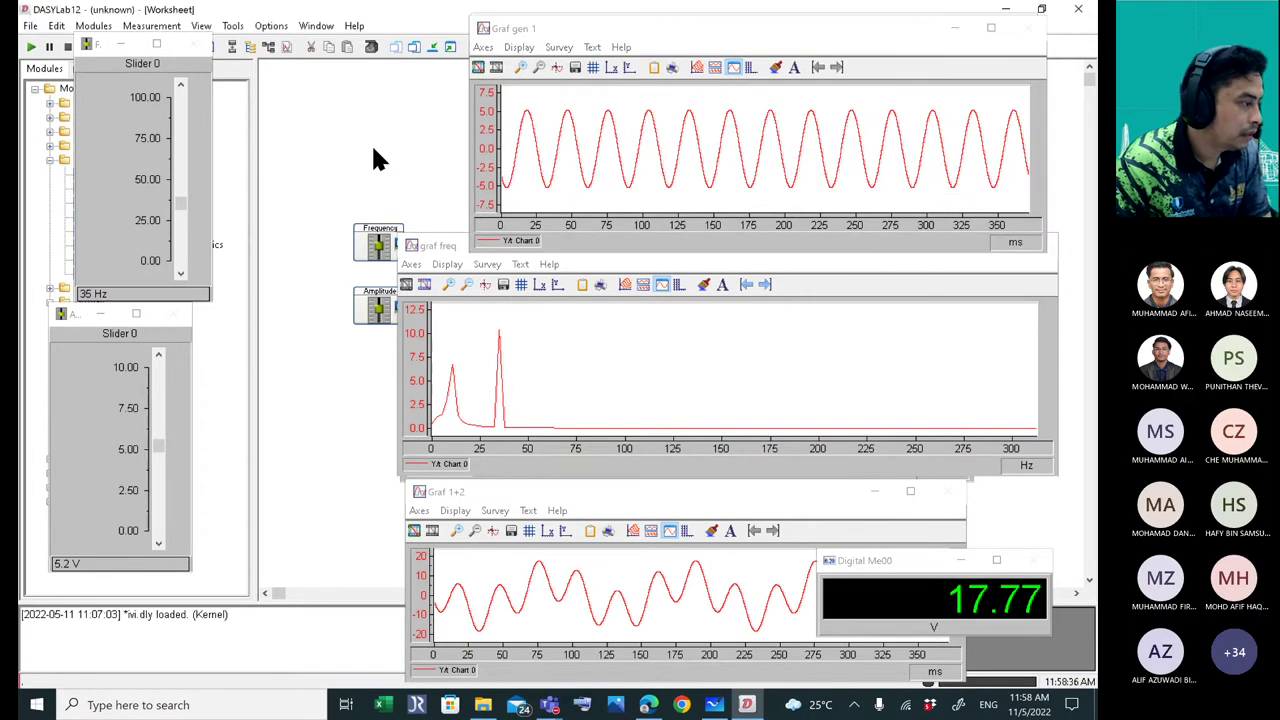
# - Run the measurement briefly, stop it and hide the display windows to return to the worksheet
pyautogui.click(33, 50)
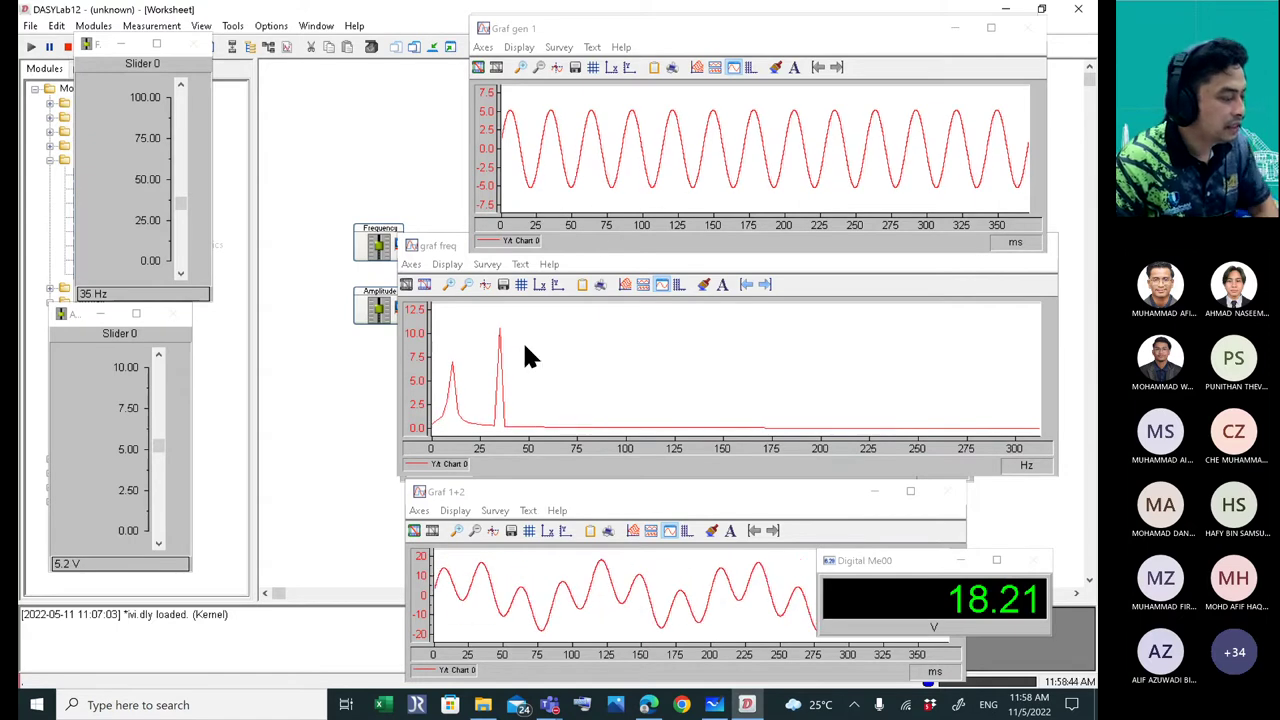
pyautogui.click(66, 47)
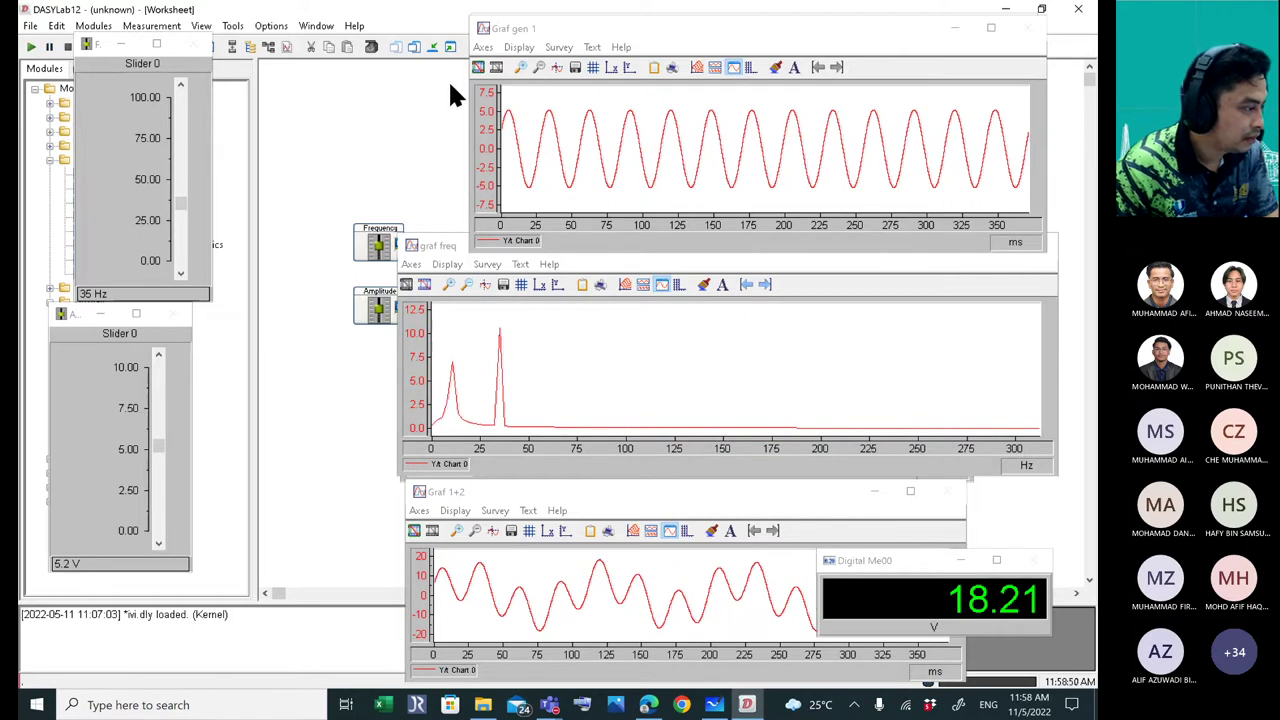
pyautogui.click(432, 48)
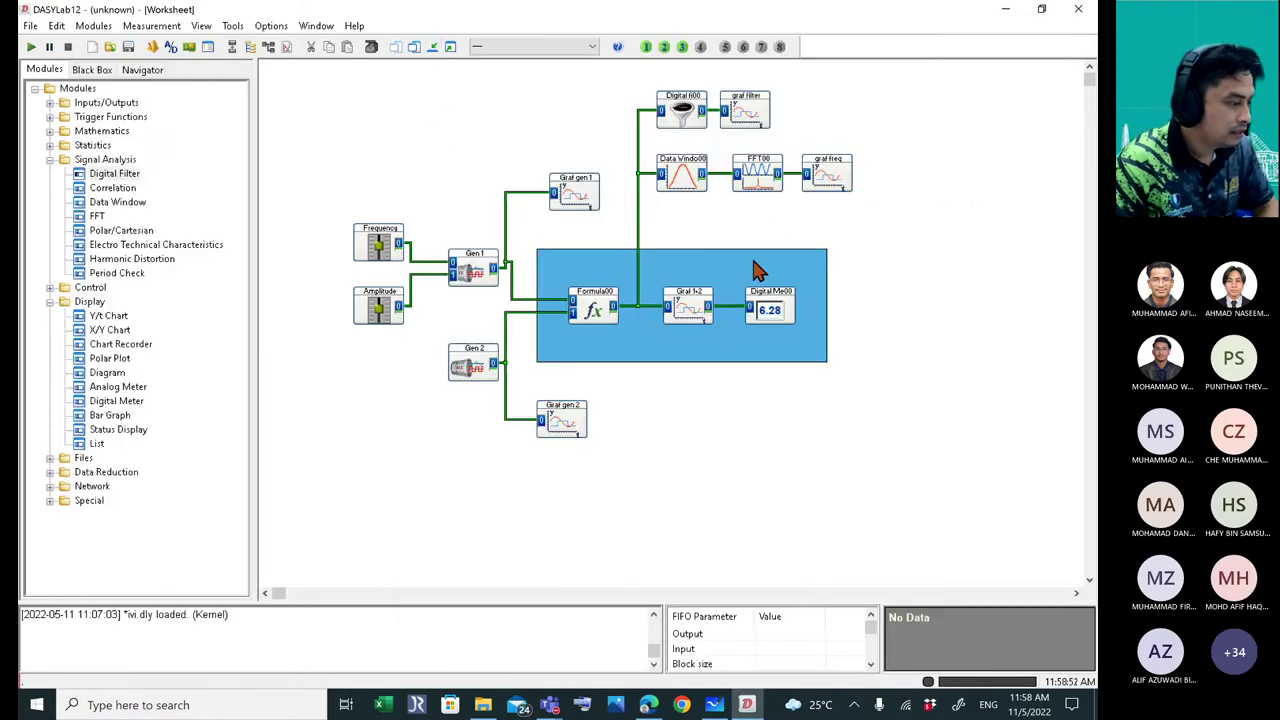
pyautogui.click(760, 119)
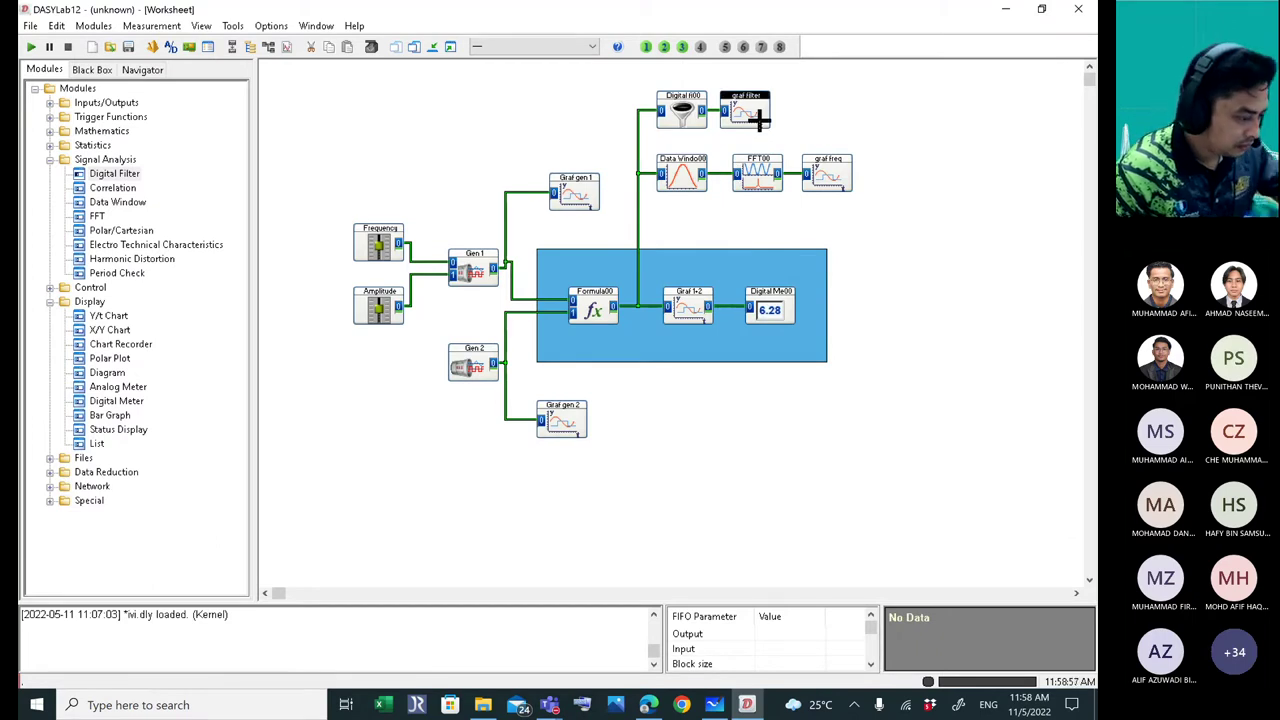
pyautogui.press('Delete')
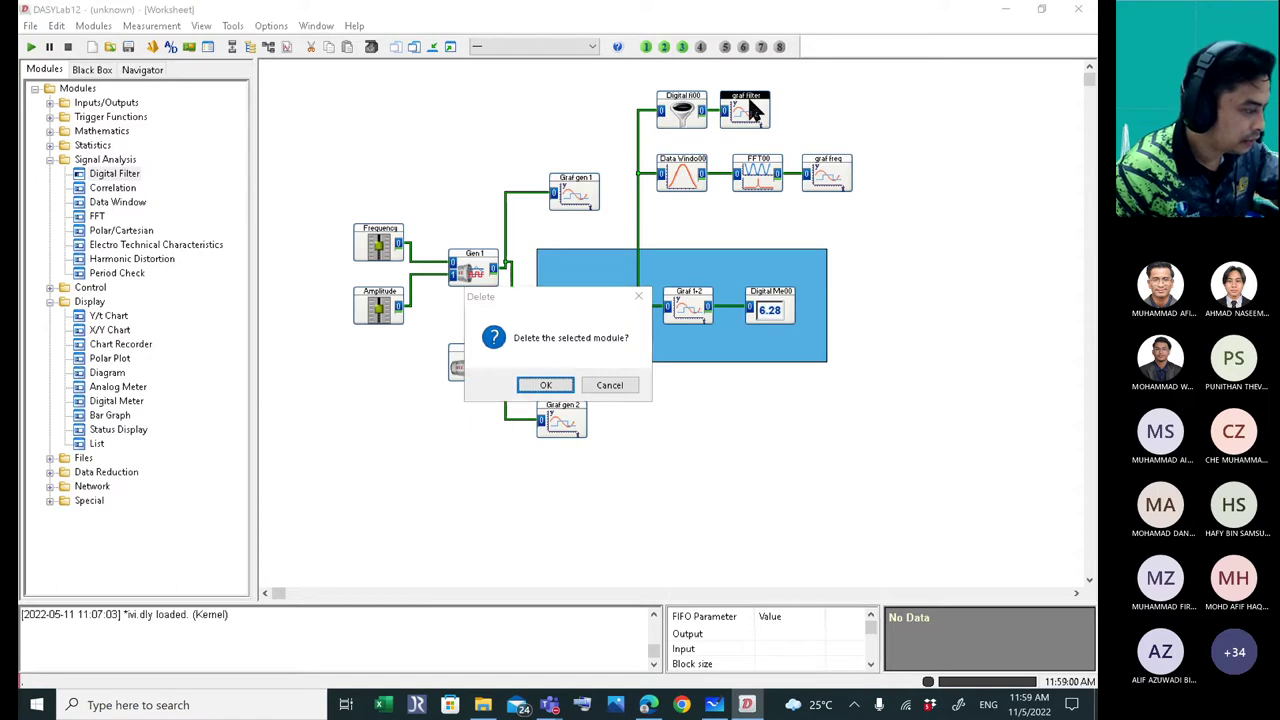
pyautogui.click(615, 385)
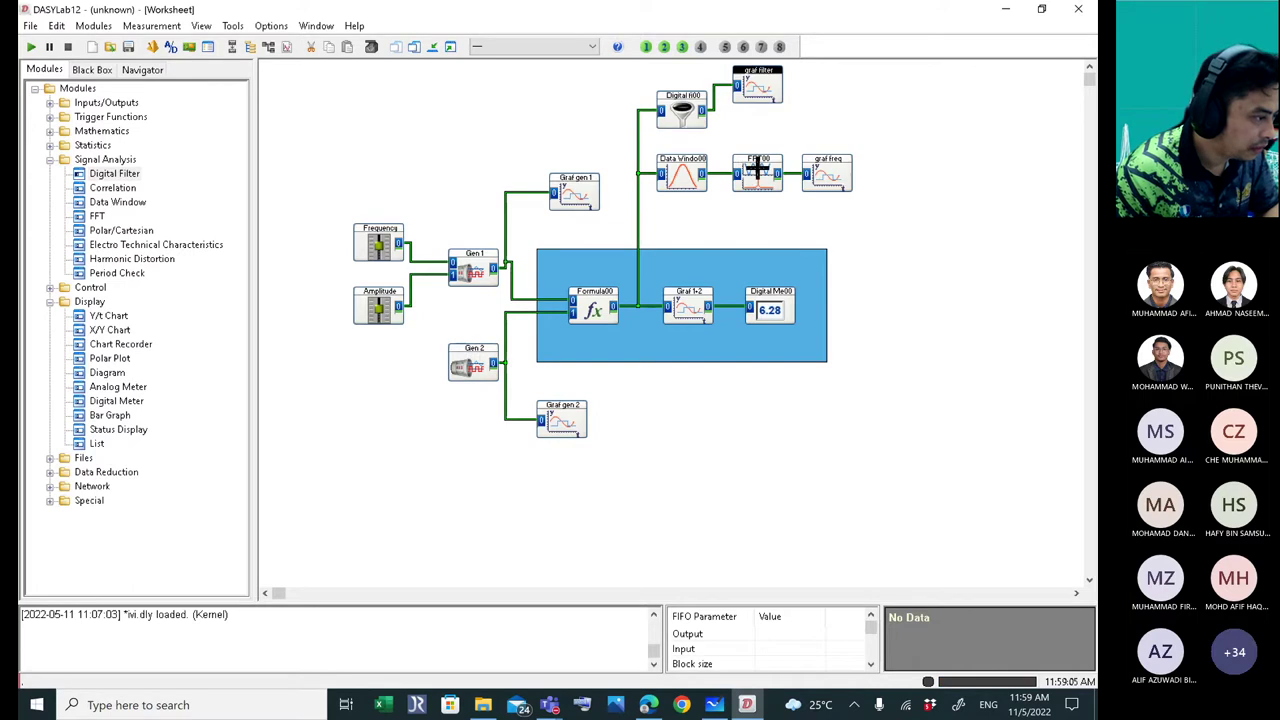
# - Duplicate the Data Window, FFT and graf freq module chain and place the copy beside the Digital Filter, below graf filter
pyautogui.moveTo(649, 141); pyautogui.dragTo(878, 218)
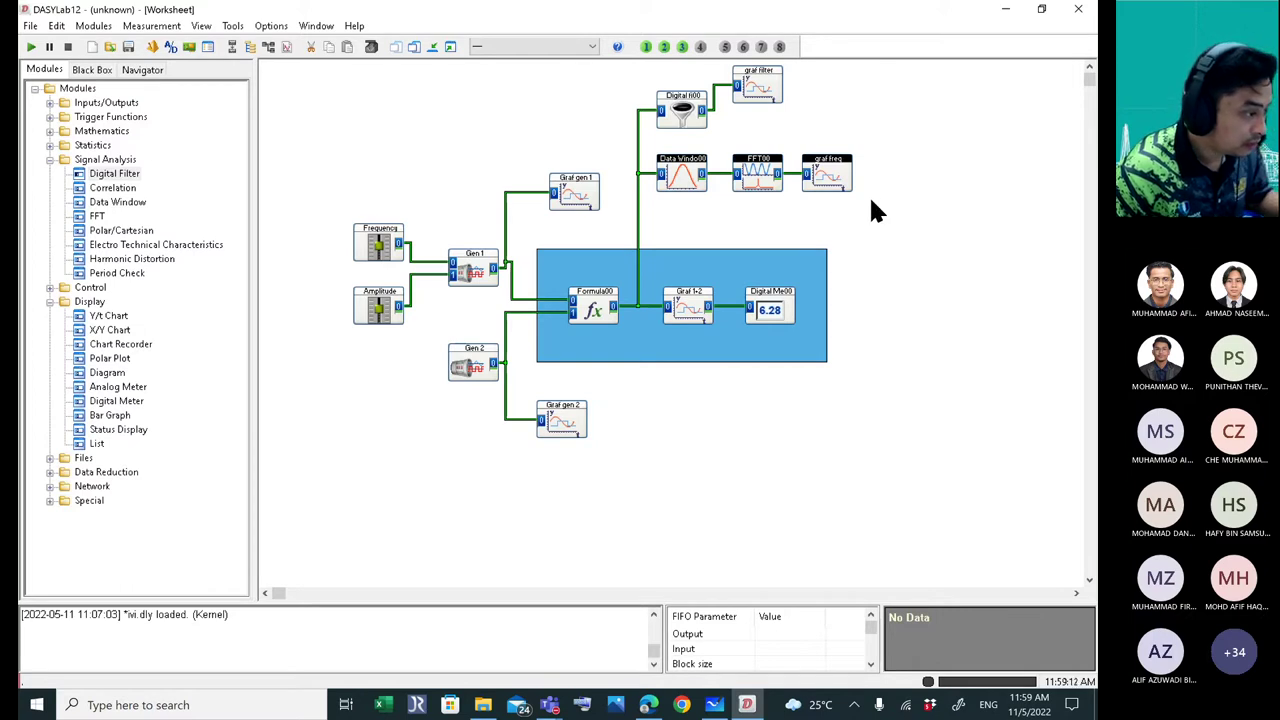
pyautogui.moveTo(646, 139); pyautogui.dragTo(872, 216)
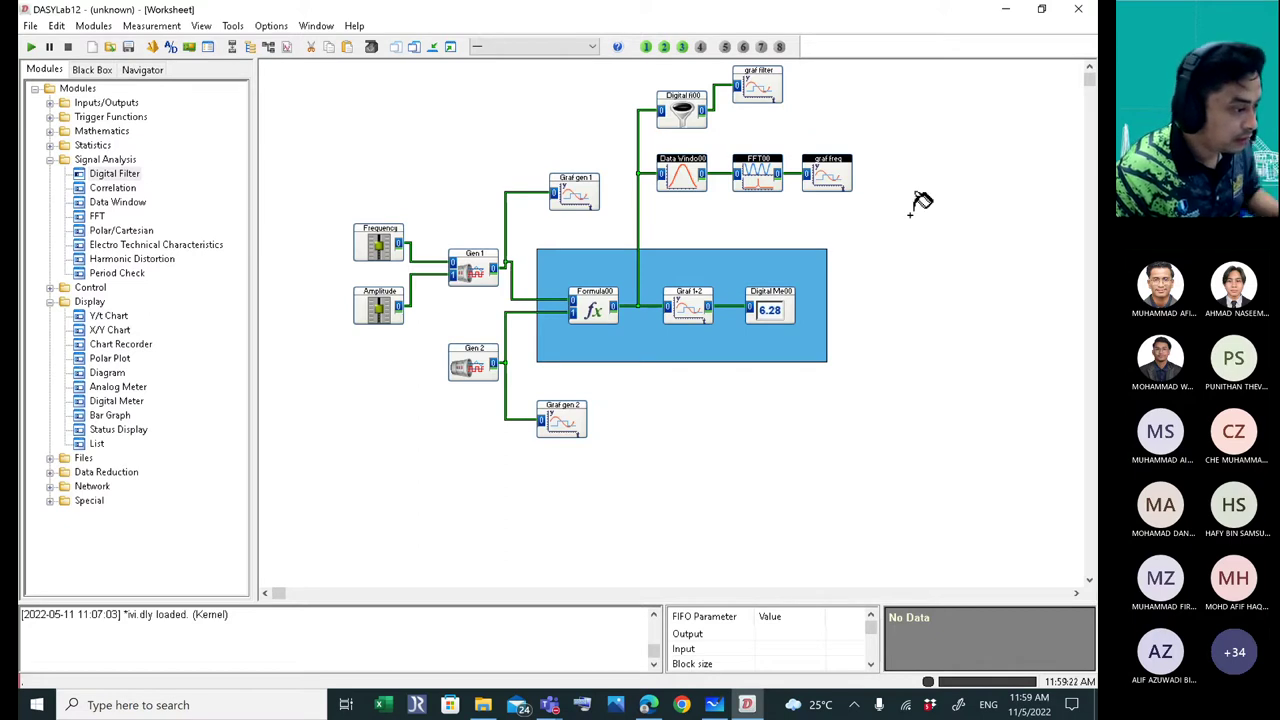
pyautogui.click(886, 236)
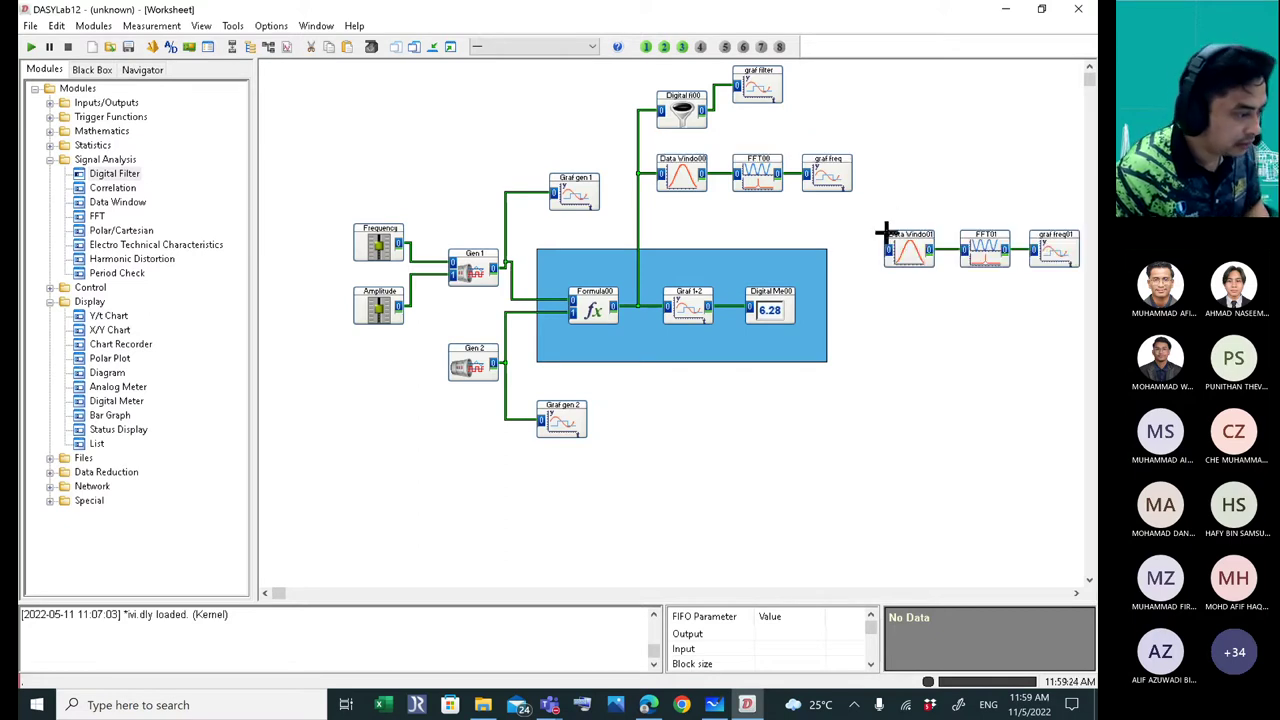
pyautogui.moveTo(859, 214); pyautogui.dragTo(1088, 306)
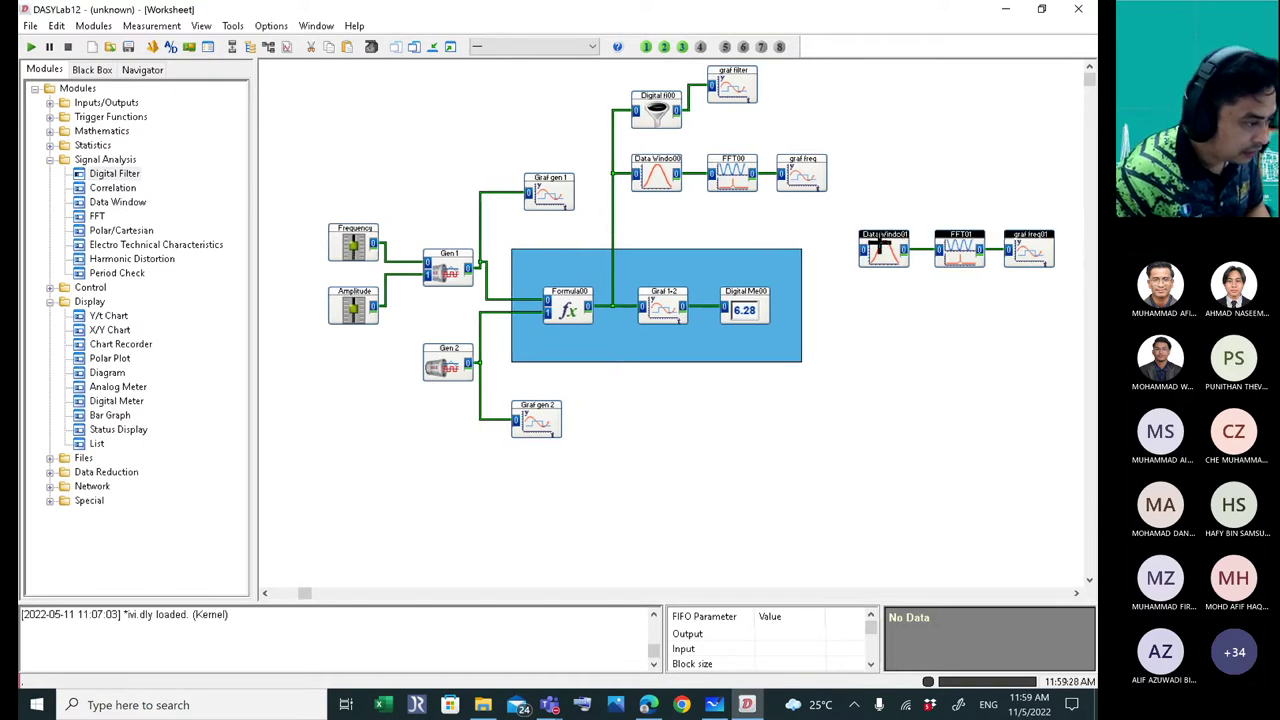
pyautogui.moveTo(879, 241)
pyautogui.mouseDown()
pyautogui.moveTo(772, 125)
pyautogui.moveTo(734, 123)
pyautogui.mouseUp()
# - Move the original Data Window, FFT and graf freq chain down to make room below the copied chain
pyautogui.moveTo(621, 140)
pyautogui.mouseDown()
pyautogui.moveTo(660, 190)
pyautogui.moveTo(840, 250)
pyautogui.mouseUp()
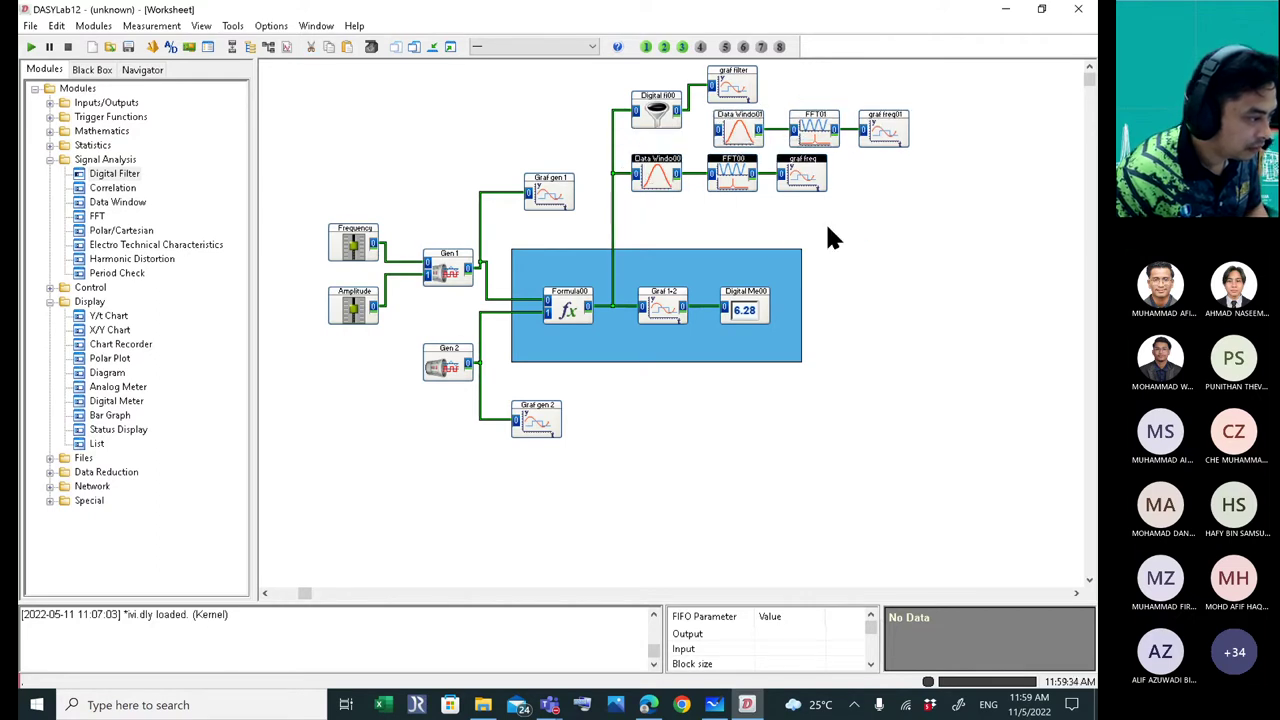
pyautogui.click(660, 146)
pyautogui.moveTo(644, 149); pyautogui.dragTo(845, 236)
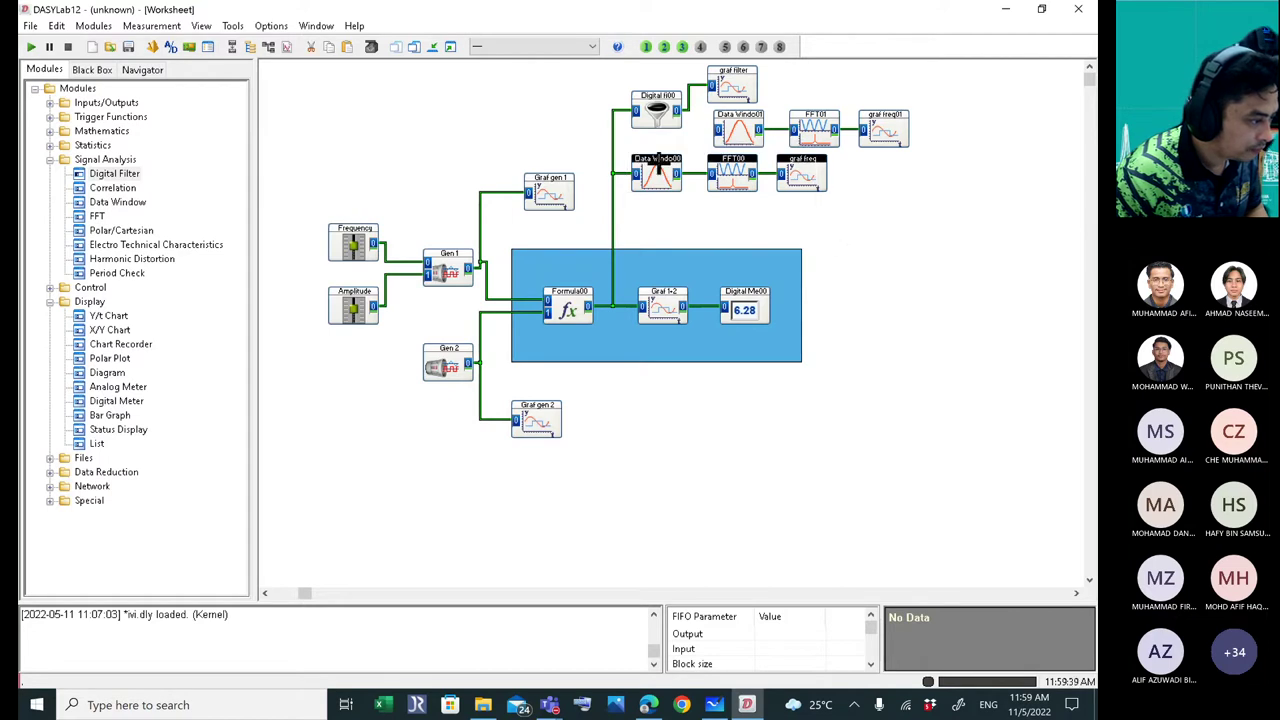
pyautogui.moveTo(657, 160); pyautogui.dragTo(664, 185)
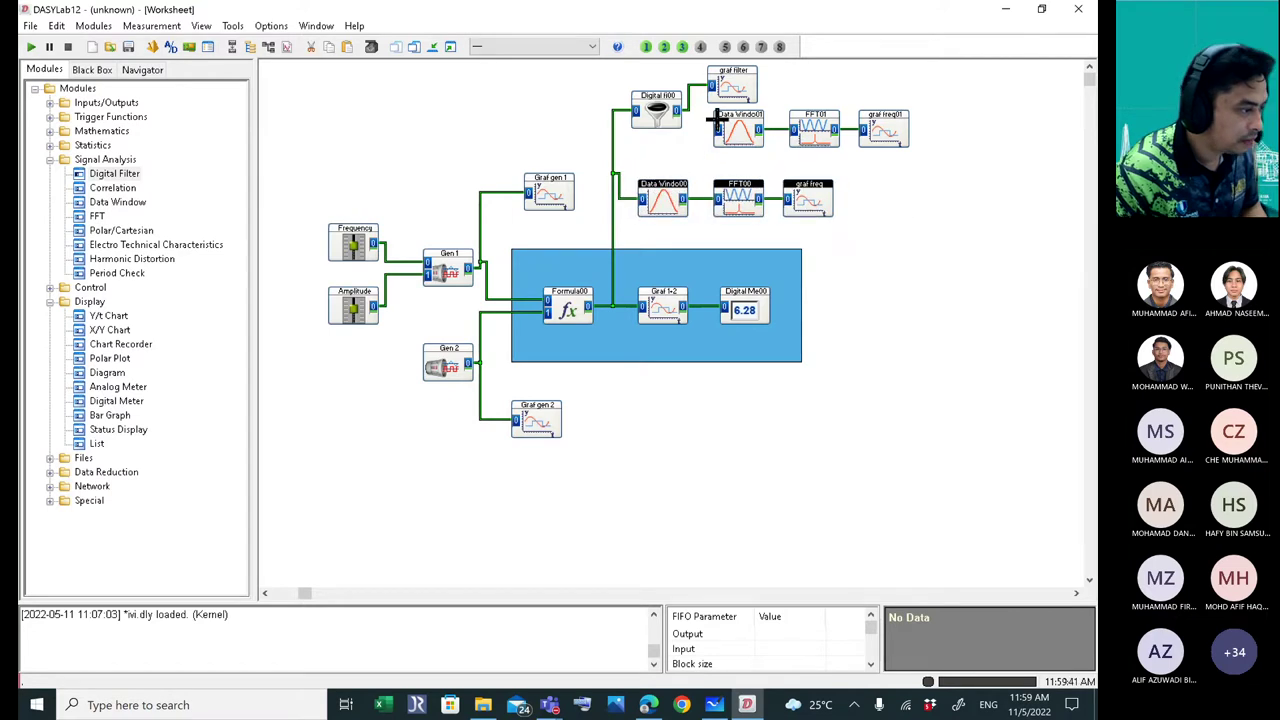
# - Lower the copied module chain slightly and wire the Digital Filter output to the copied Data Window's input
pyautogui.moveTo(701, 105); pyautogui.dragTo(950, 190)
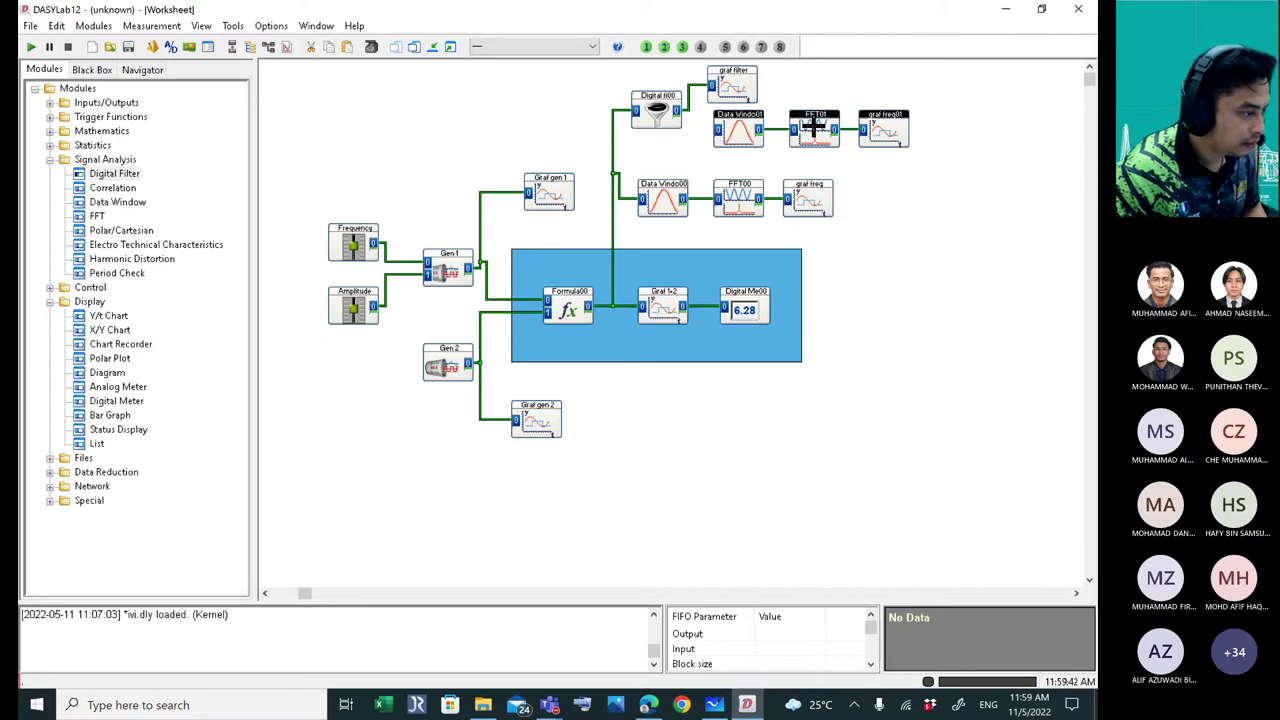
pyautogui.moveTo(742, 113); pyautogui.dragTo(745, 128)
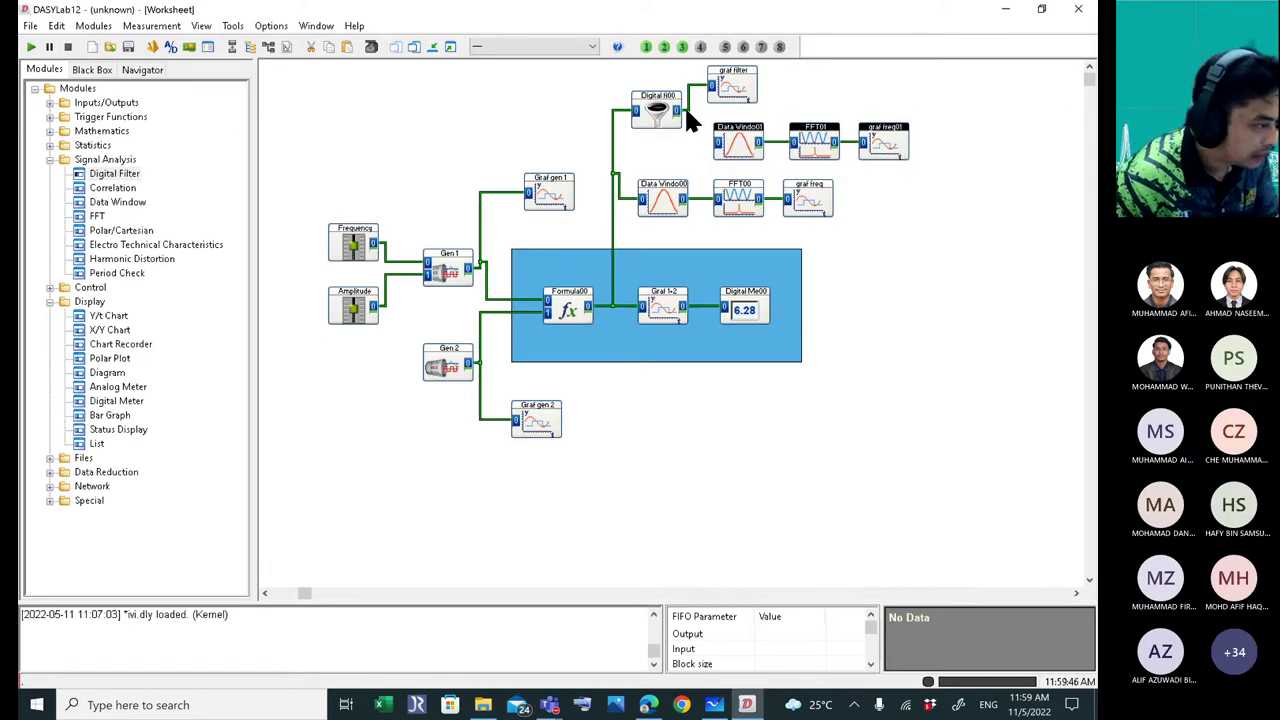
pyautogui.click(684, 110)
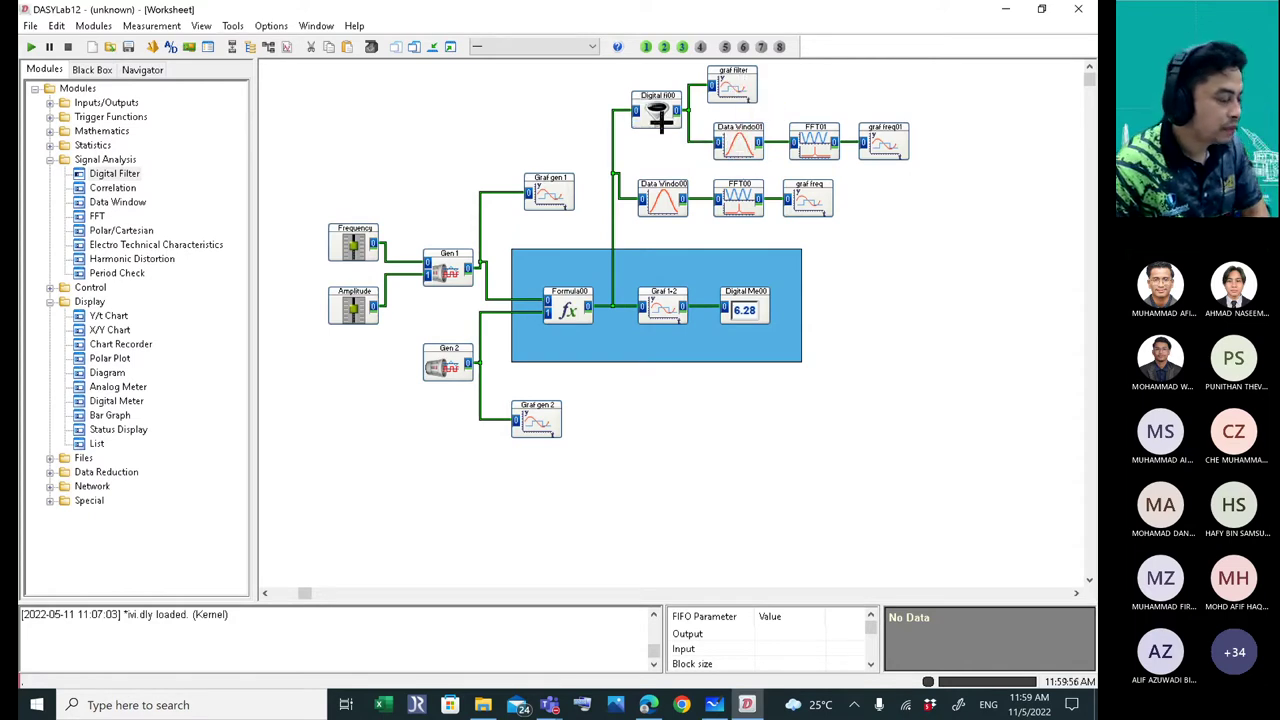
# - Check the settings of the copied Data Window and FFT modules and accept both dialogs
pyautogui.doubleClick(742, 138)
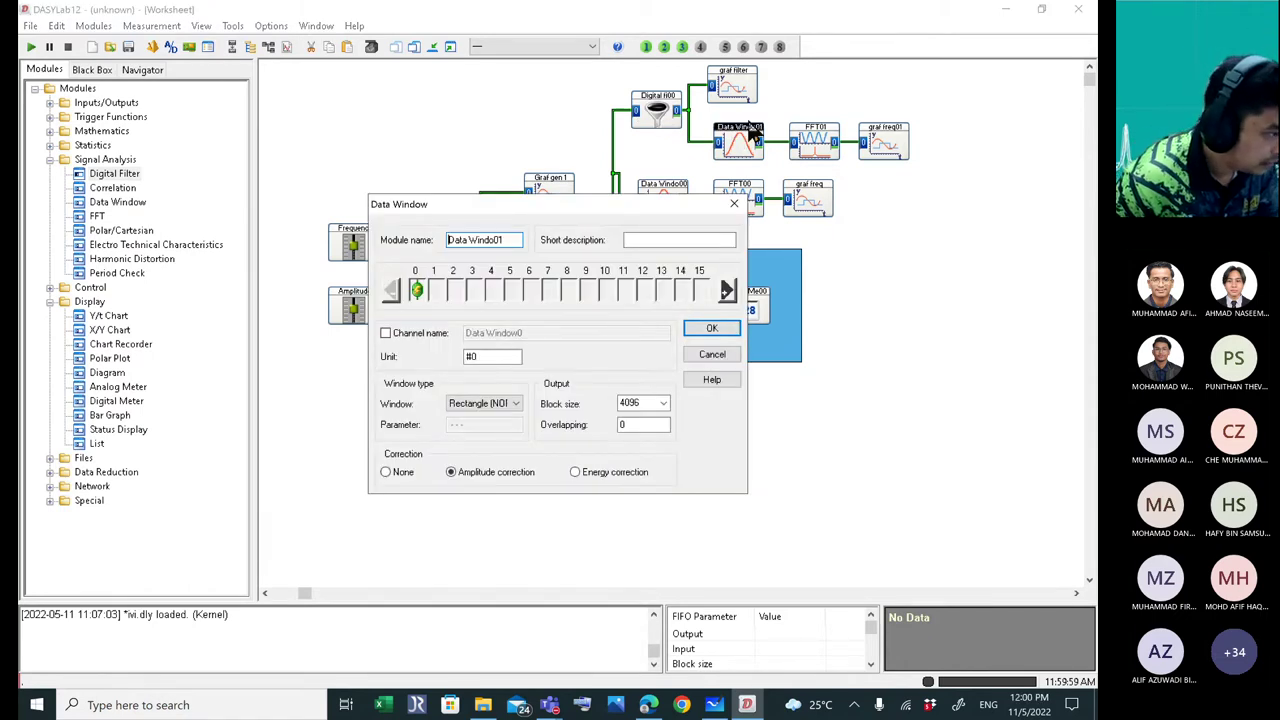
pyautogui.press('Return')
pyautogui.doubleClick(815, 140)
pyautogui.click(716, 276)
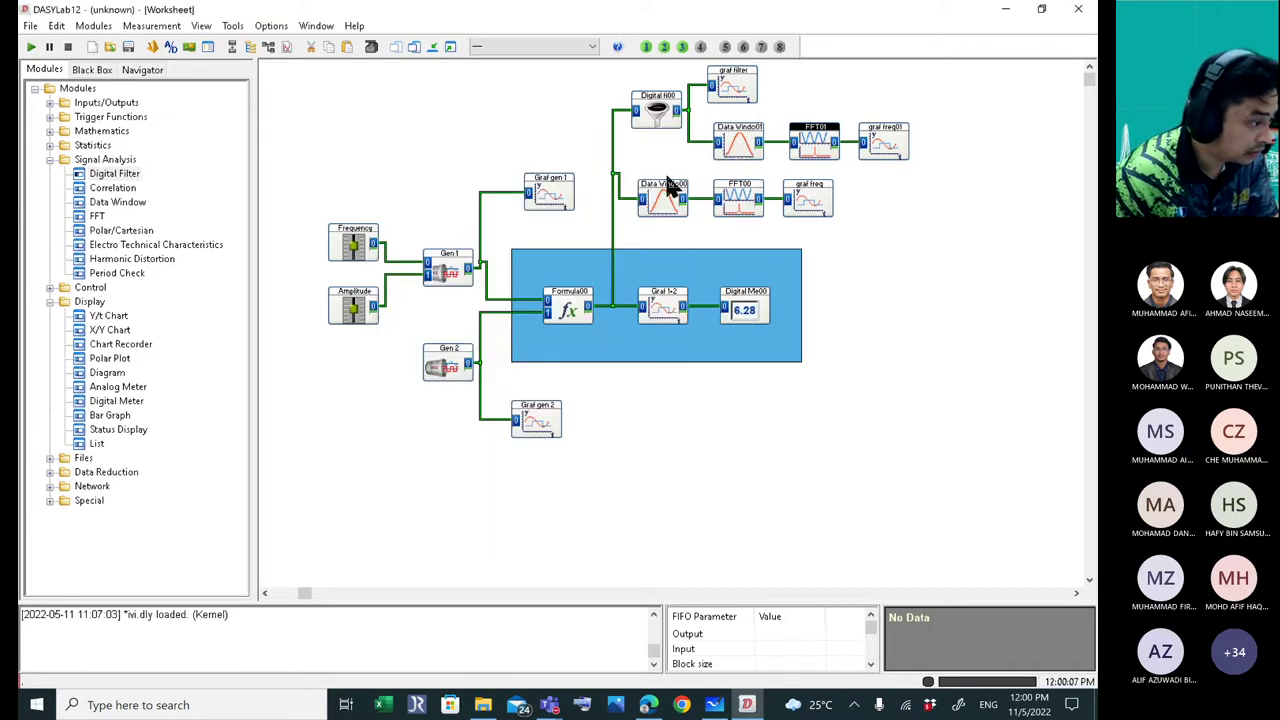
# - Rename the Y/t Chart at the end of the copied chain as "graf freq f"
pyautogui.doubleClick(880, 141)
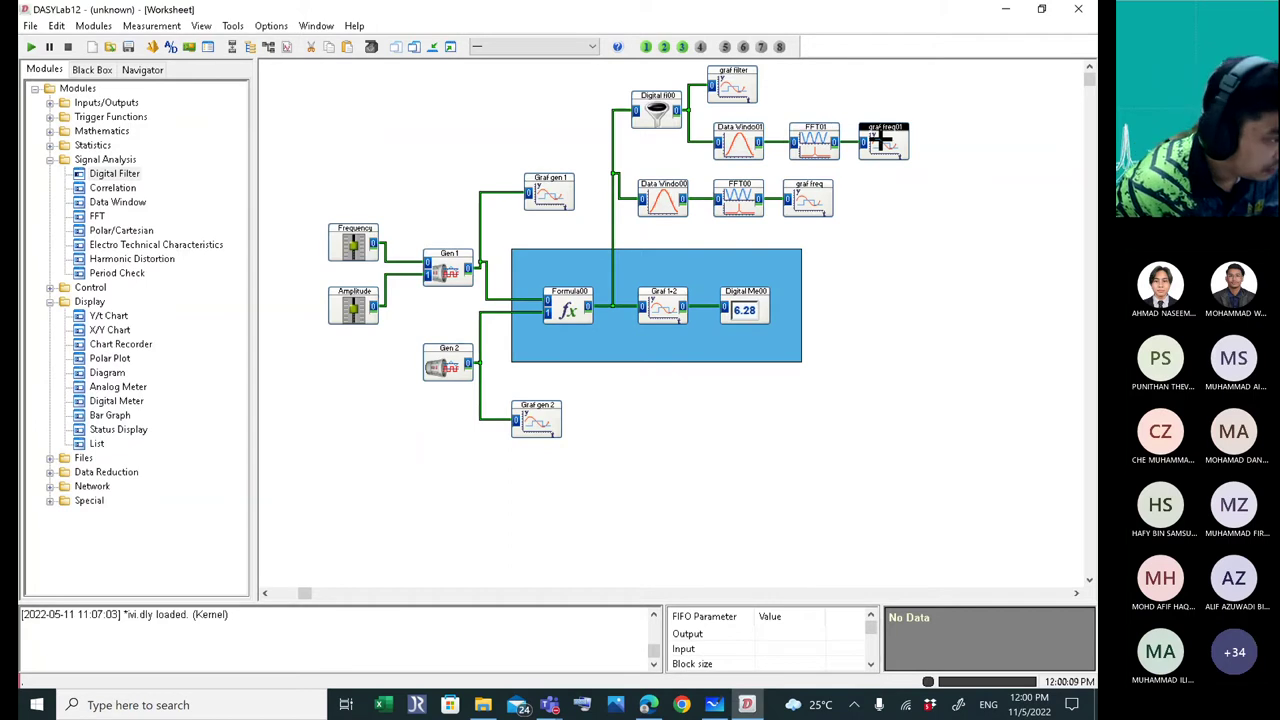
pyautogui.click(503, 214)
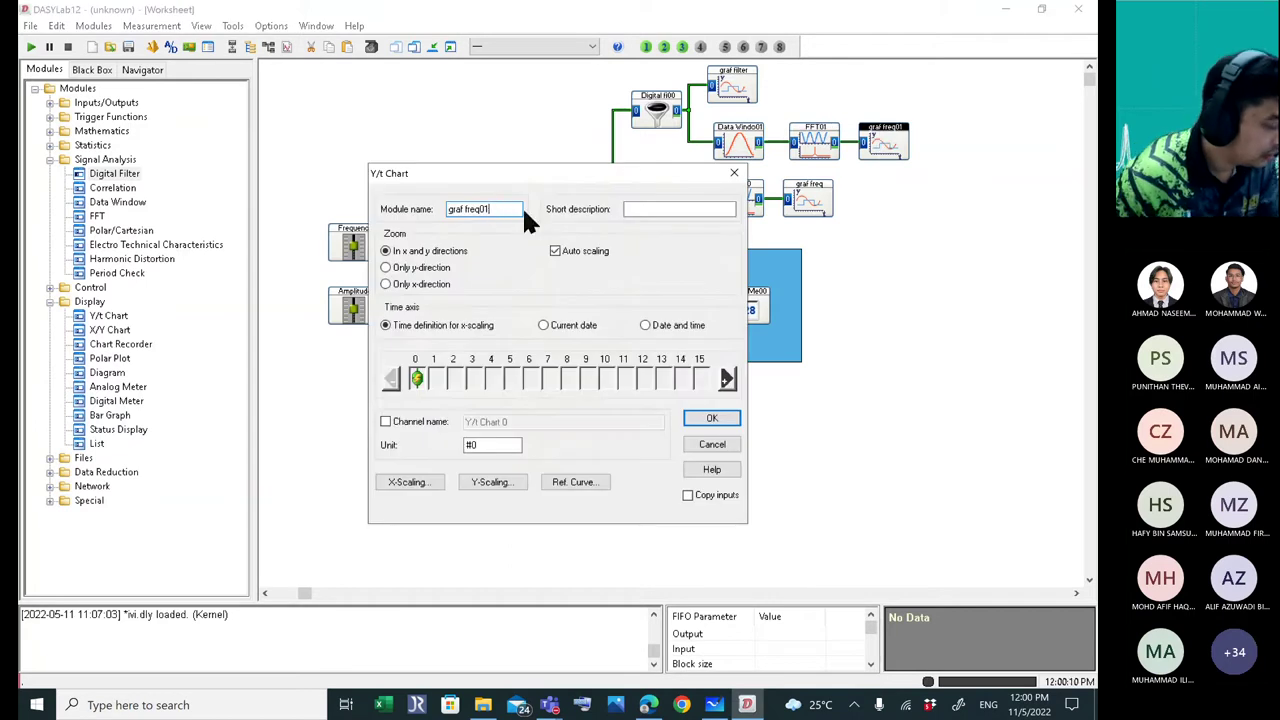
pyautogui.press('BackSpace')
pyautogui.press('BackSpace')
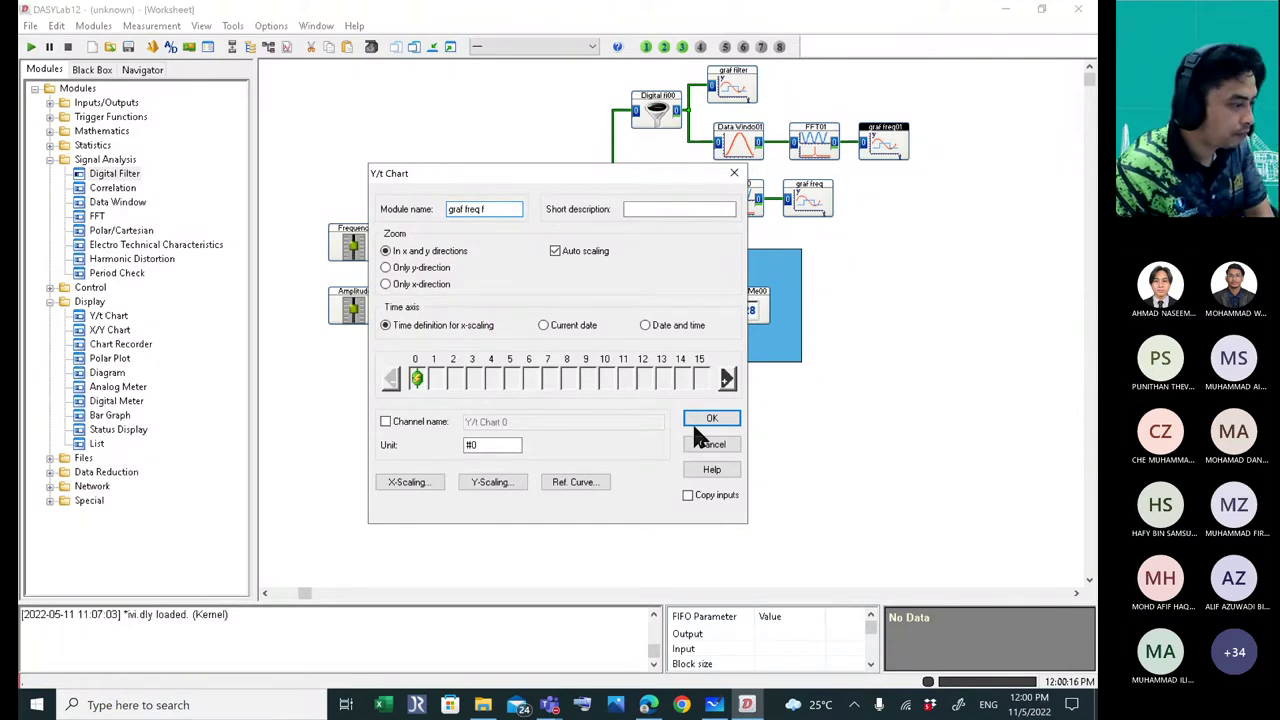
pyautogui.click(691, 420)
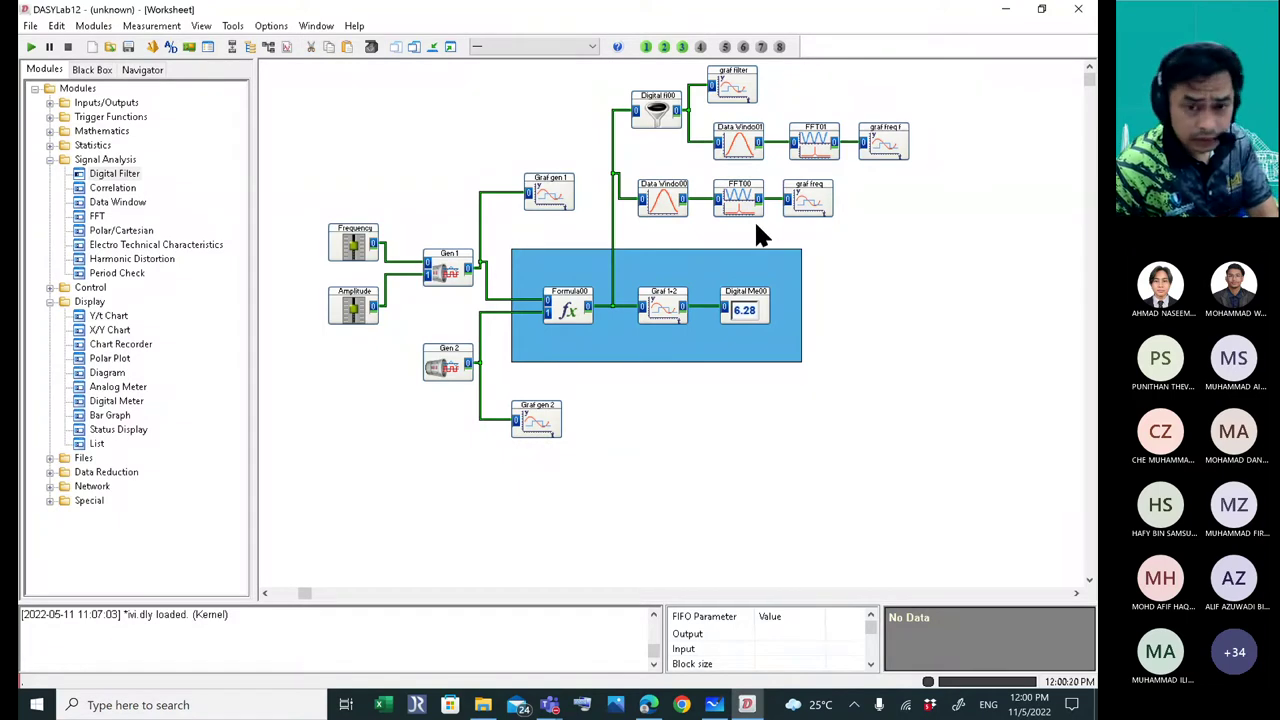
# - Show the display windows and narrow the graf freq f chart window by moving its left edge inward
pyautogui.click(447, 50)
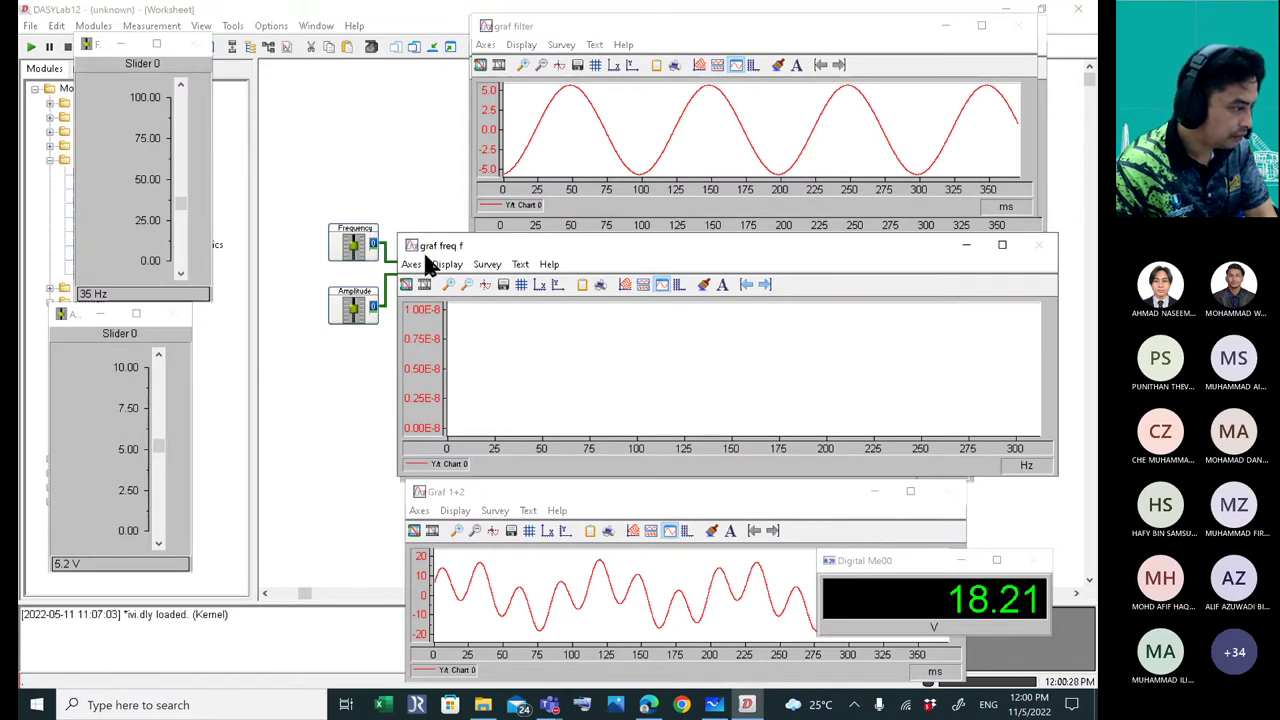
pyautogui.moveTo(398, 318); pyautogui.dragTo(686, 328)
# - Resize the graf freq and graf freq f chart windows to sit side by side and start the measurement
pyautogui.click(523, 257)
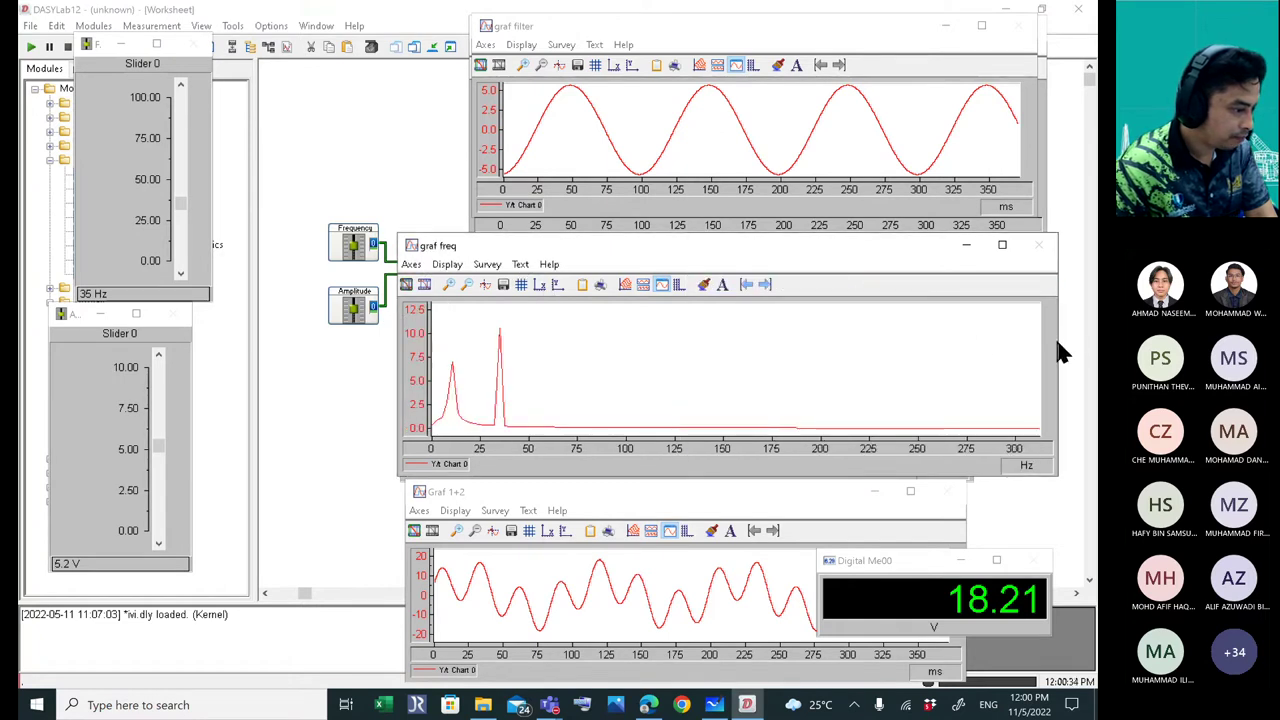
pyautogui.moveTo(1058, 343); pyautogui.dragTo(1060, 346)
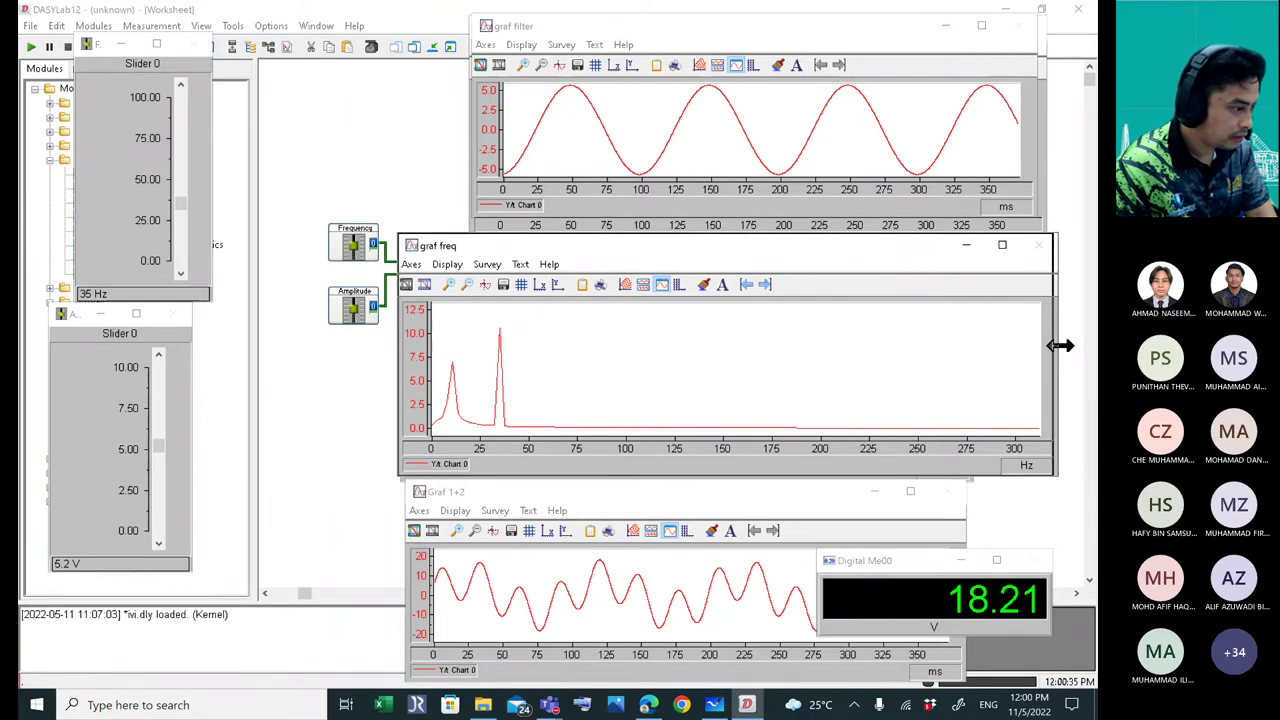
pyautogui.moveTo(1060, 346); pyautogui.dragTo(690, 346)
pyautogui.click(814, 241)
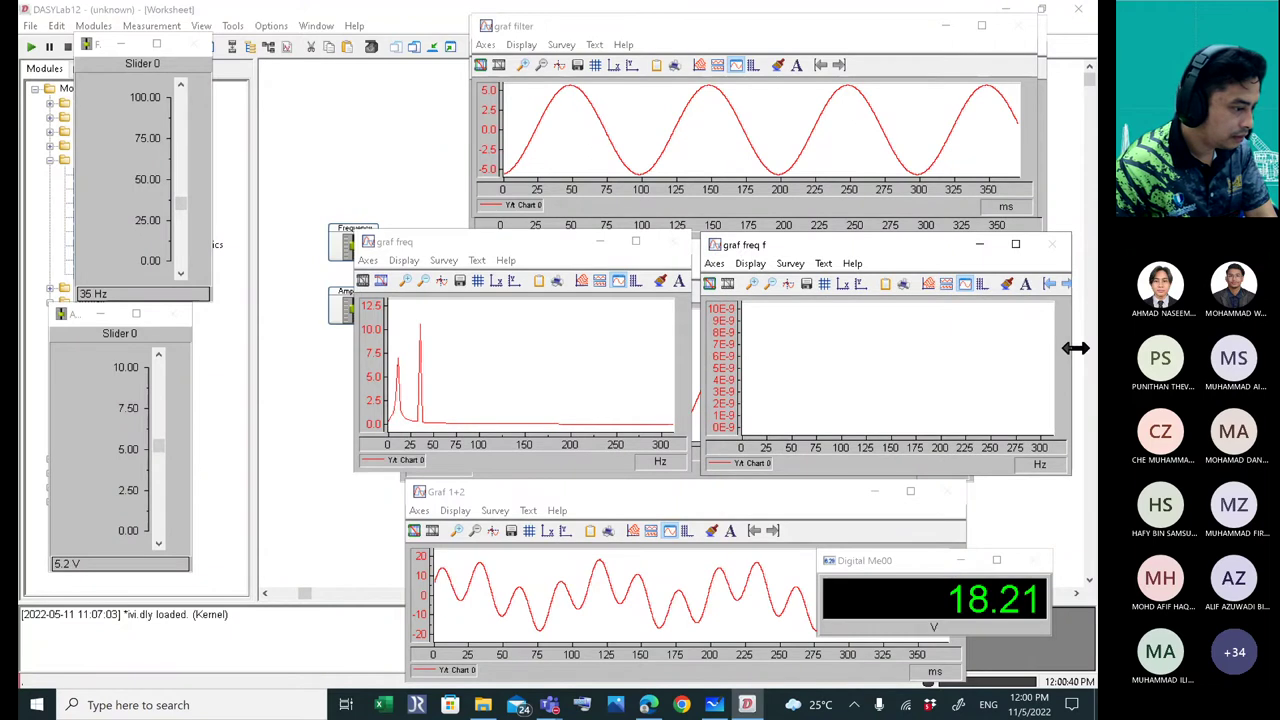
pyautogui.moveTo(1071, 350); pyautogui.dragTo(1050, 350)
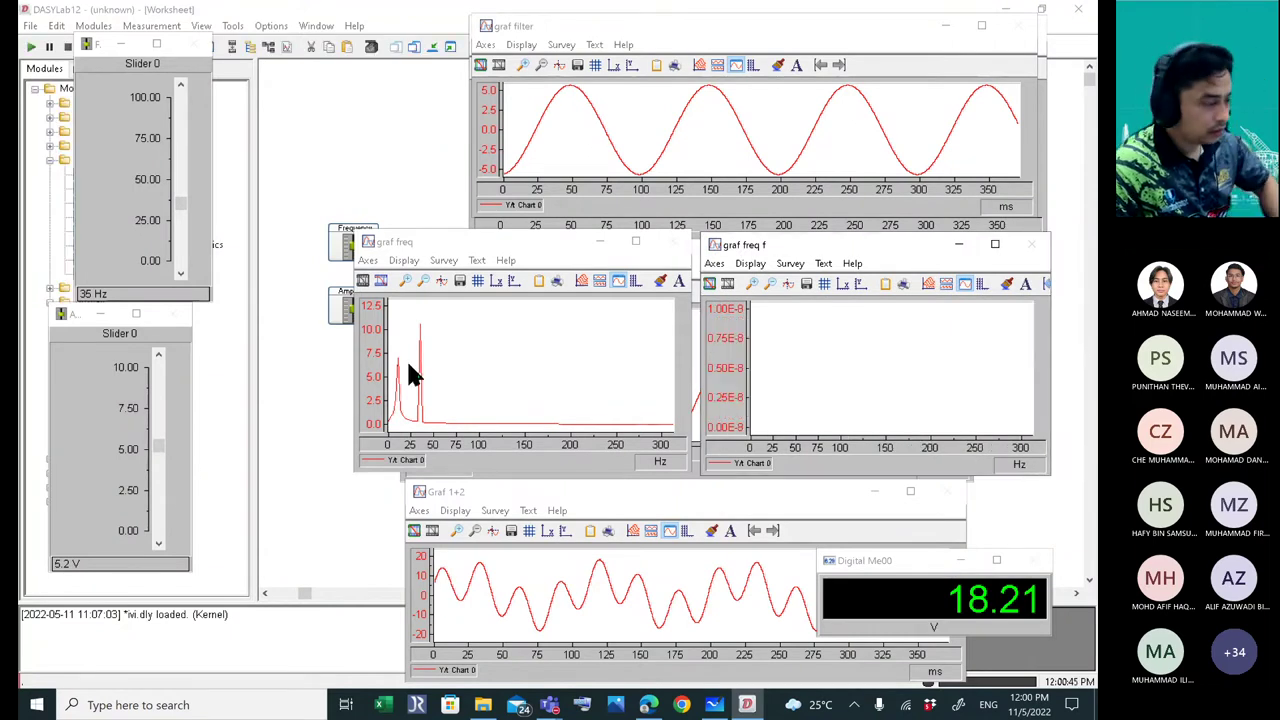
pyautogui.click(32, 49)
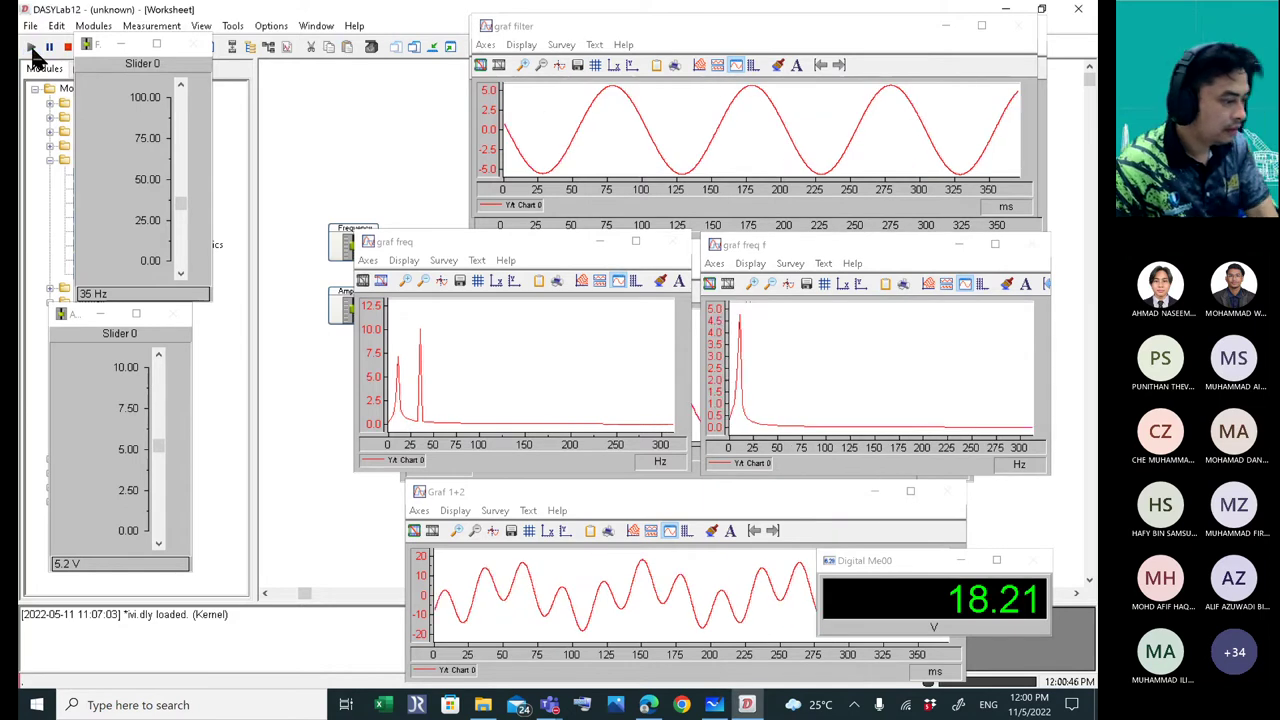